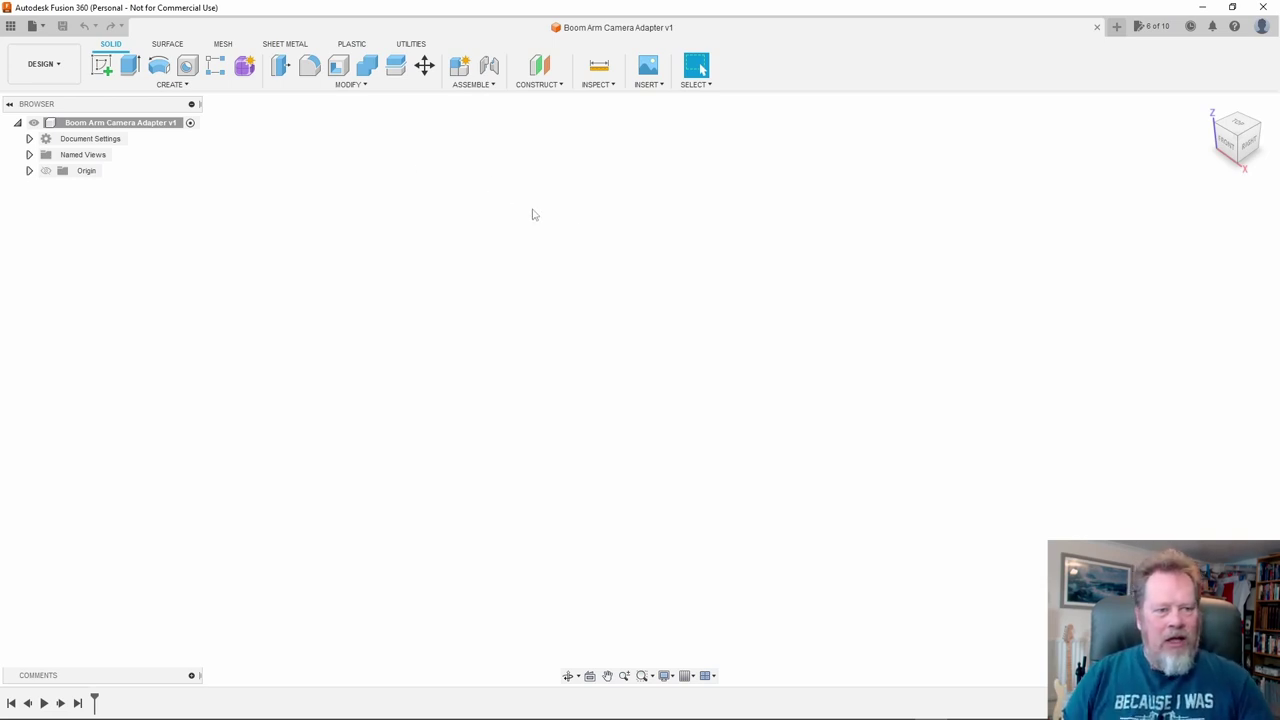
Create a new internal standard component named Body under the top-level Boom Arm Camera Adapter assembly
double_click(152, 124)
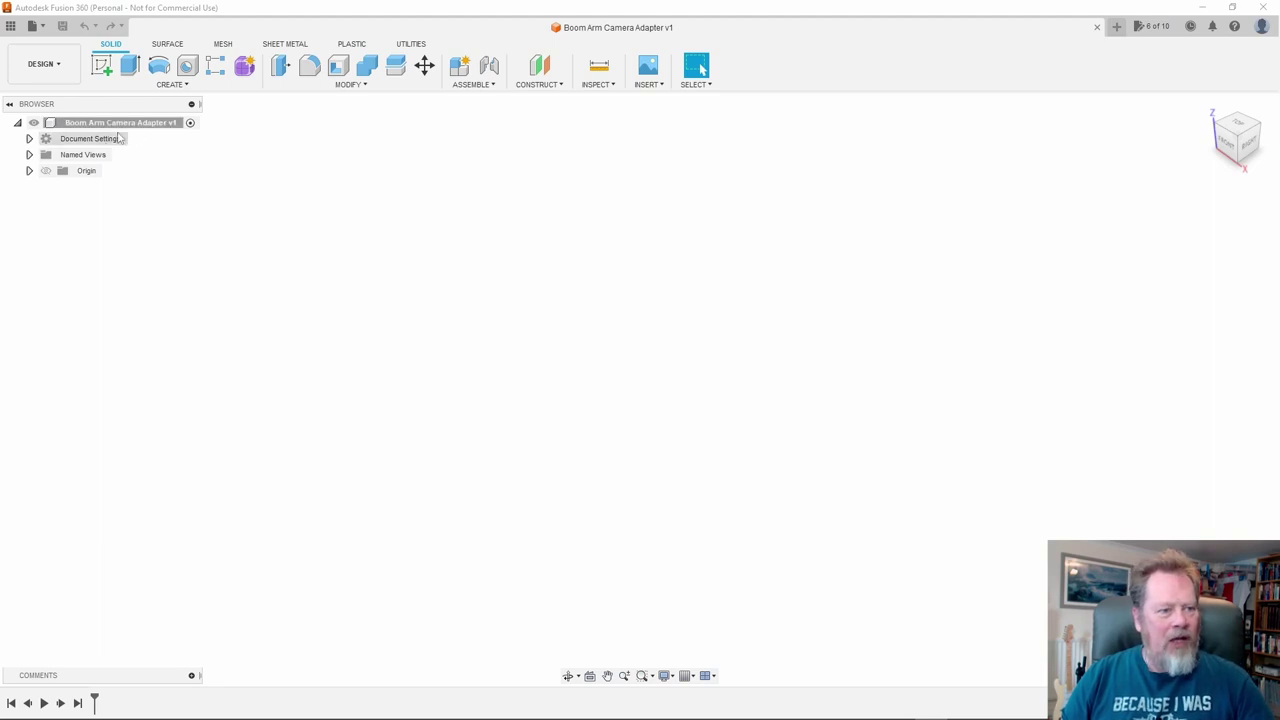
key("Escape")
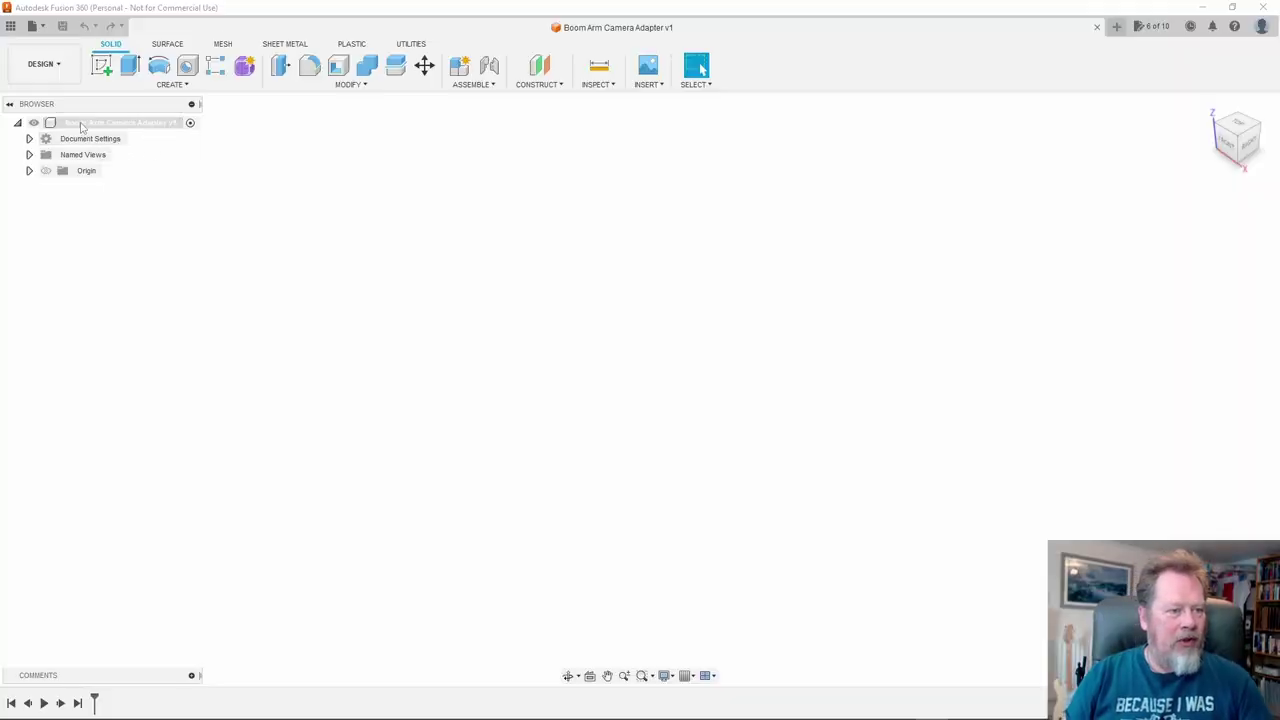
right_click(95, 127)
left_click(114, 134)
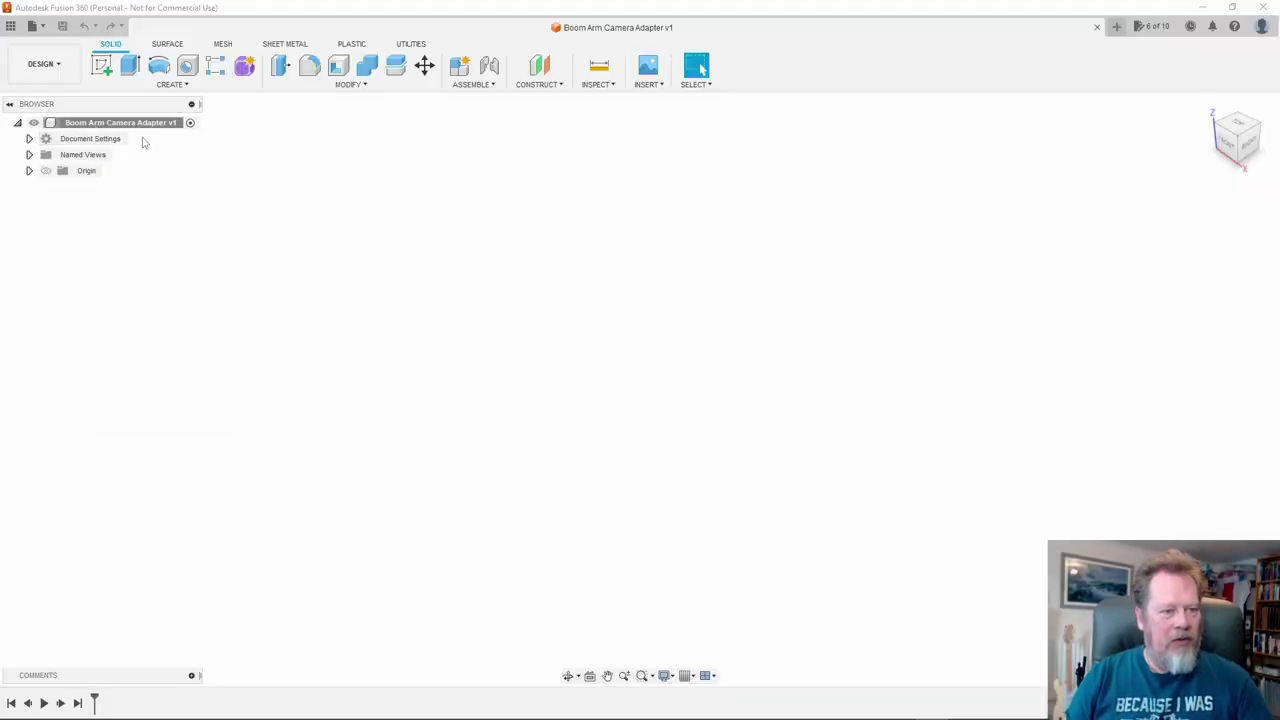
double_click(1131, 263)
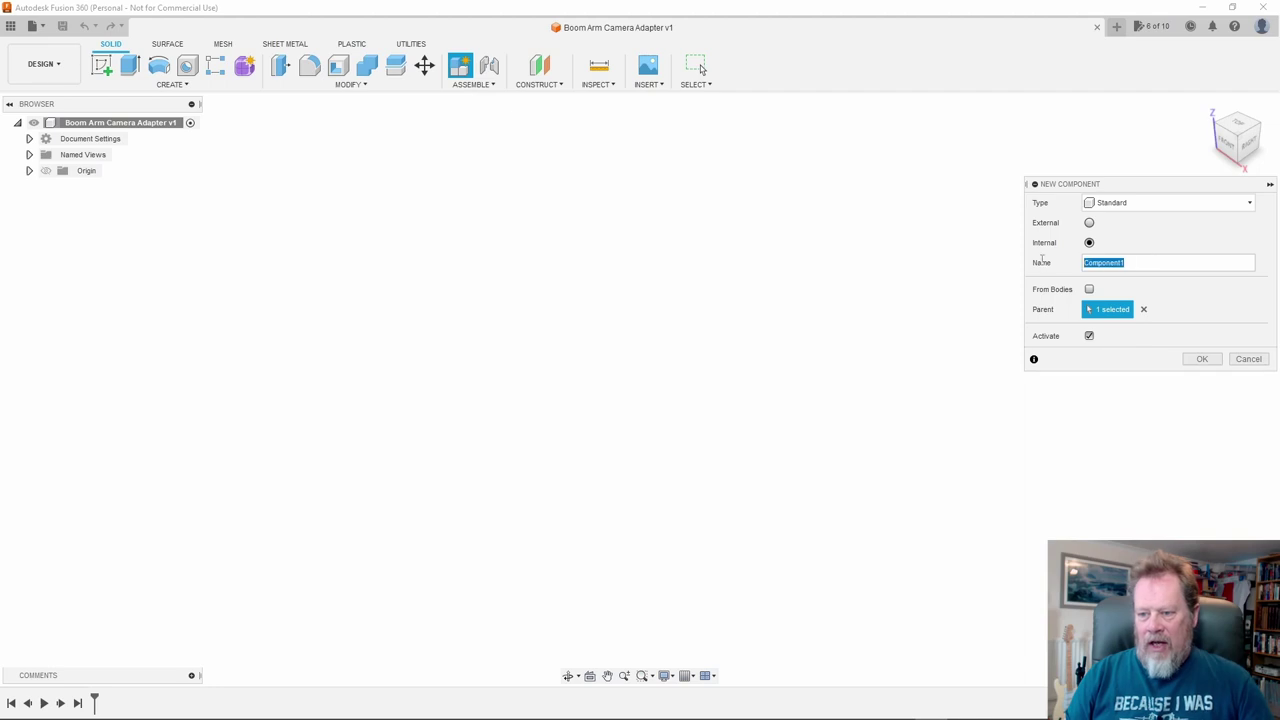
type("Body")
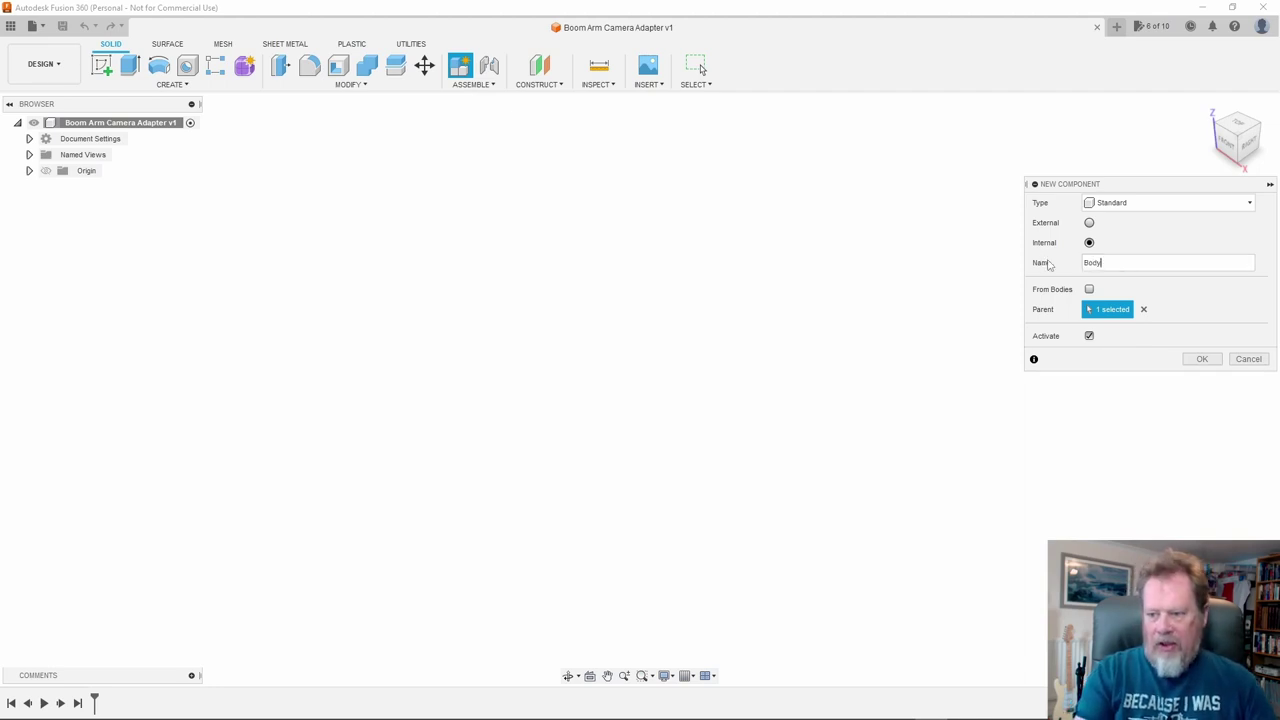
key("Return")
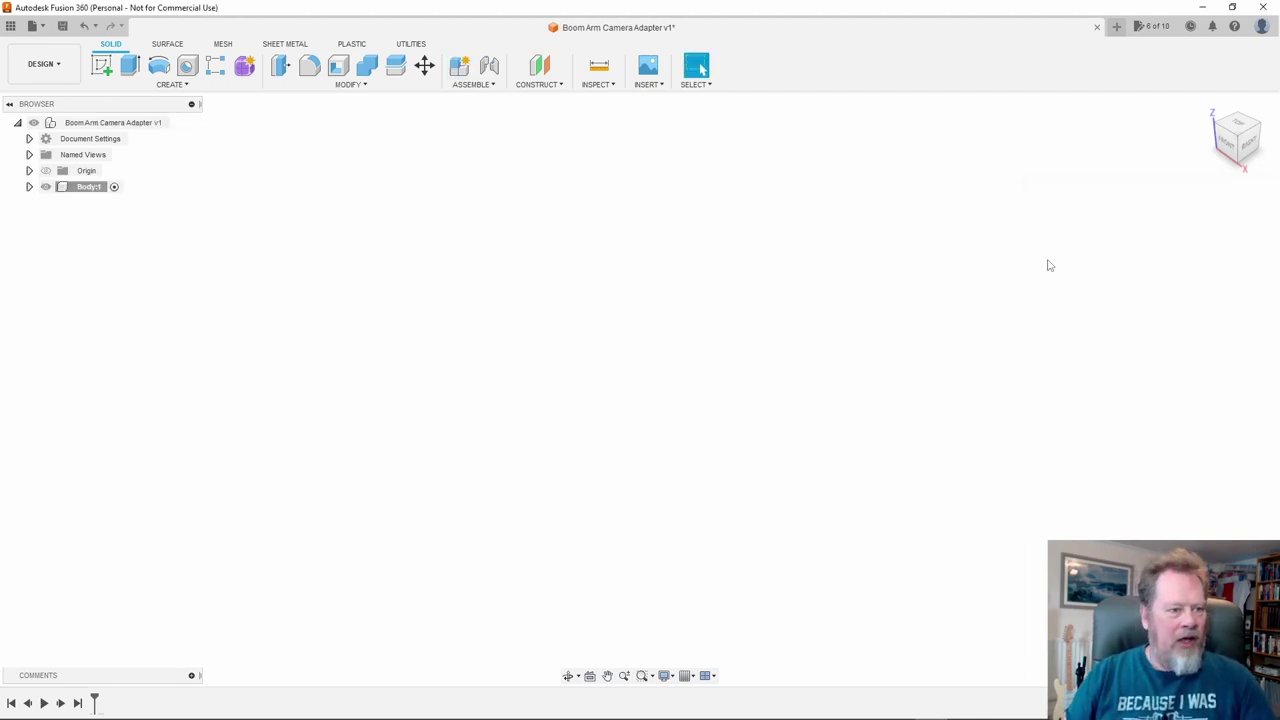
Add a second internal component named Screw under the top-level assembly
right_click(90, 122)
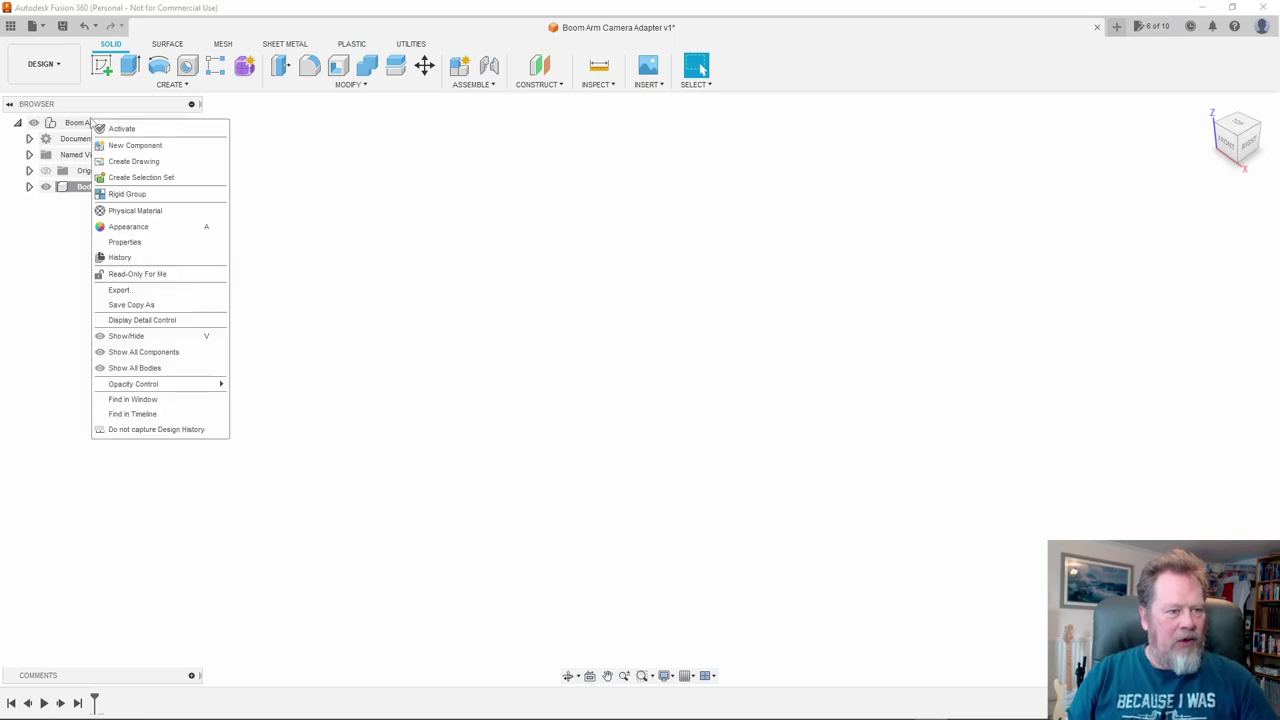
left_click(134, 145)
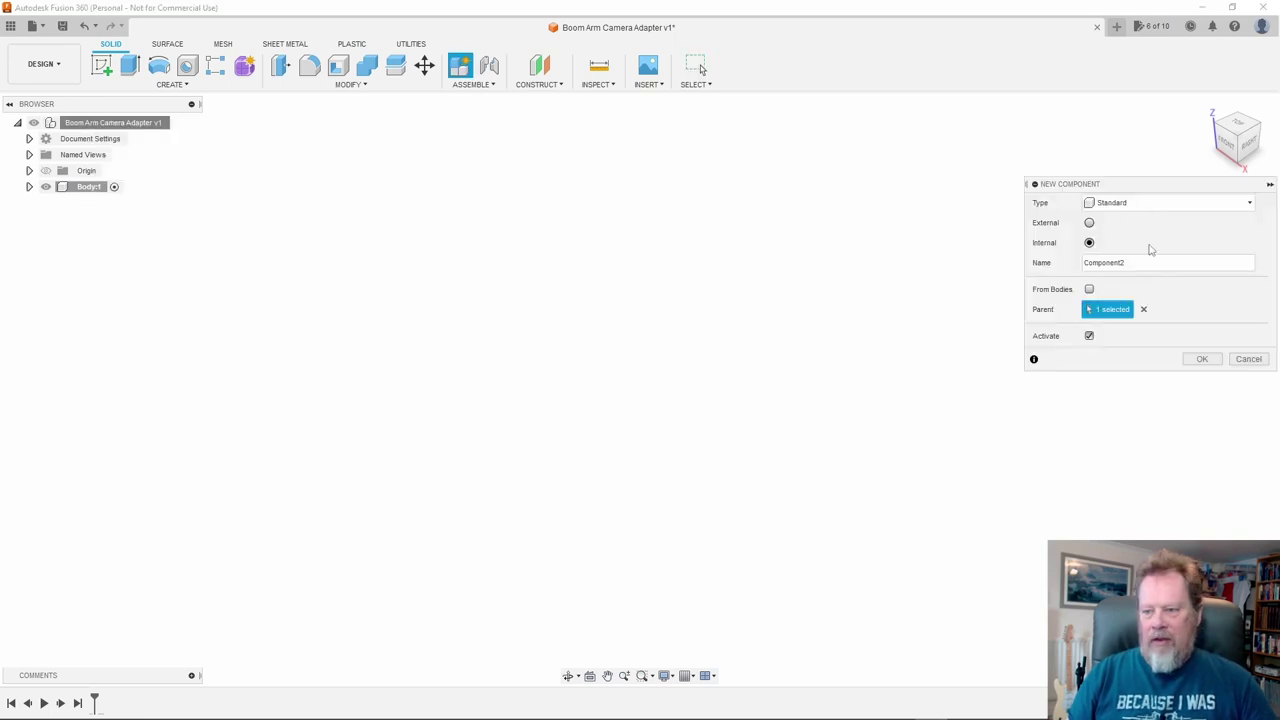
key("ctrl+a")
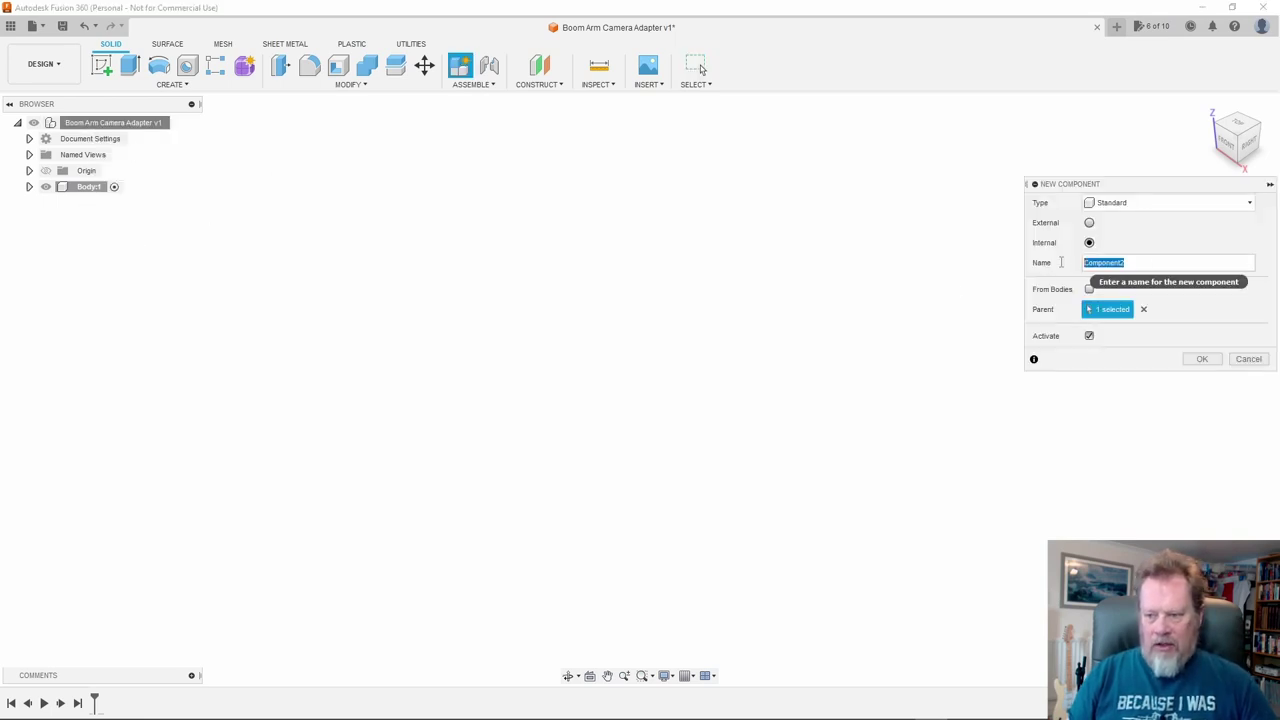
type("S")
key("Return")
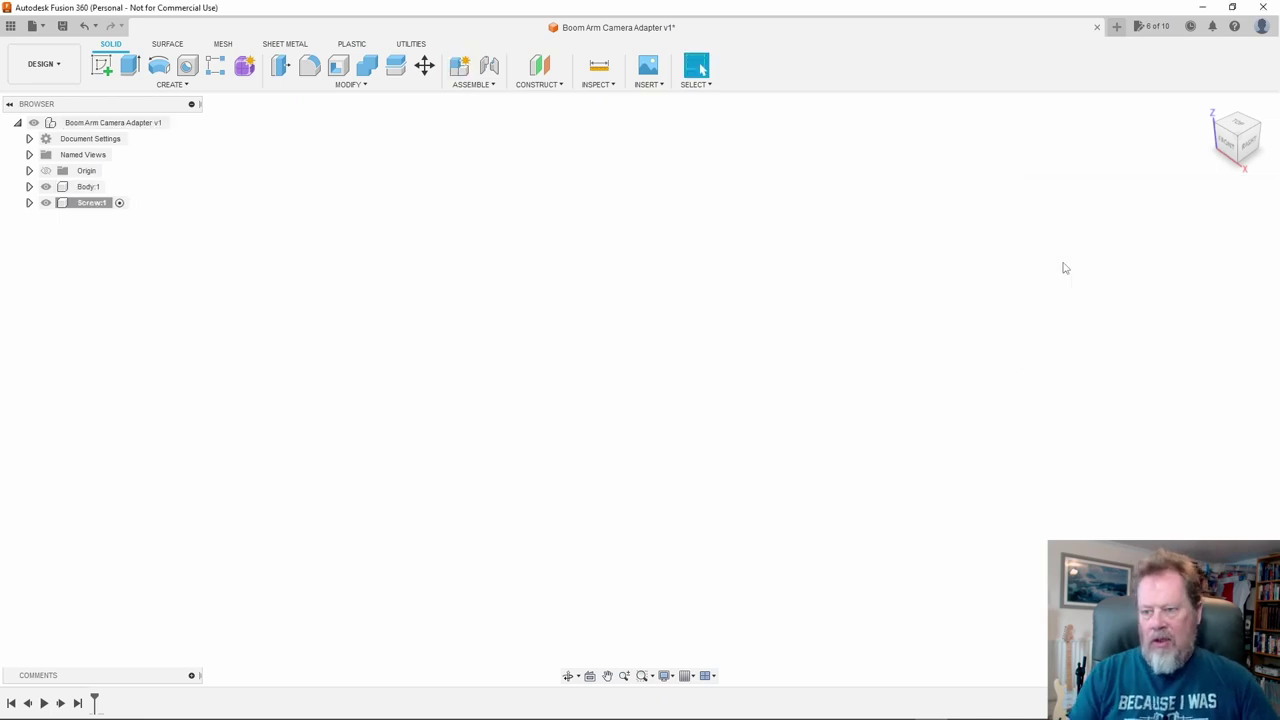
Add a third internal component named Knob under the top-level assembly
right_click(86, 123)
left_click(126, 153)
key("ctrl+a")
type("K")
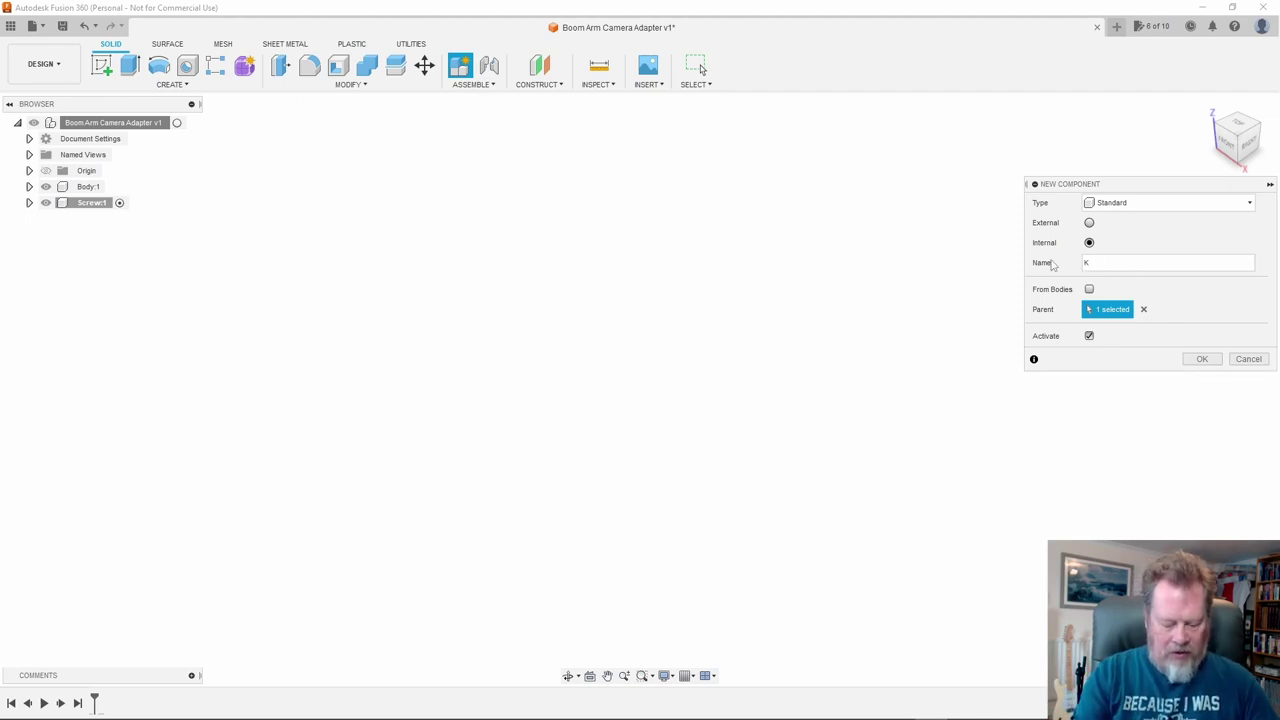
left_click(1204, 362)
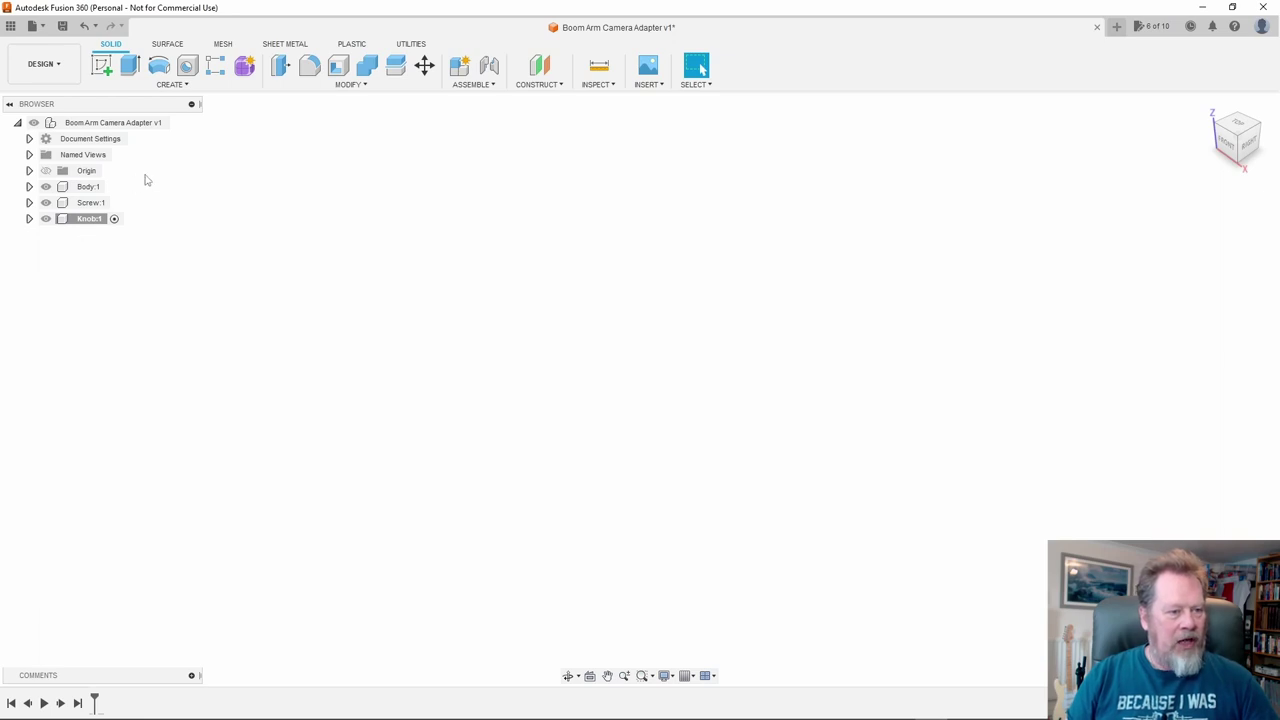
Show only the Body component with its origin planes and start a sketch on its horizontal XY plane
left_click(88, 186)
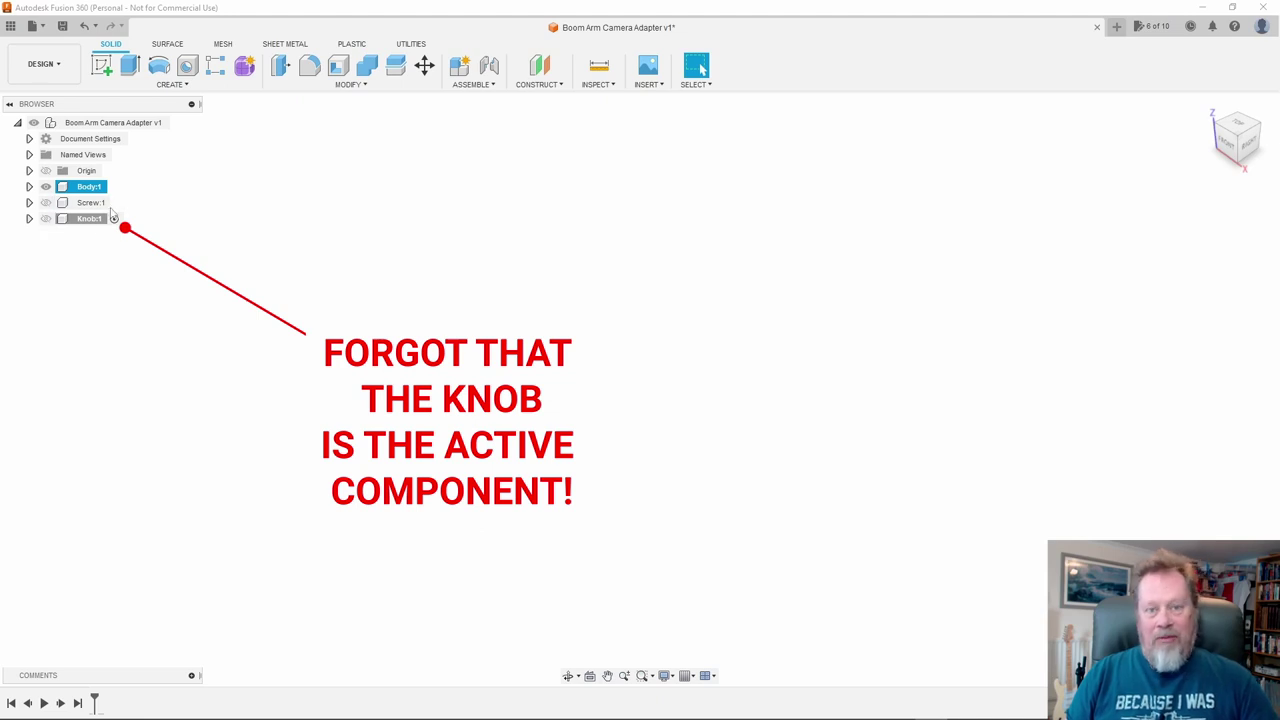
left_click(29, 187)
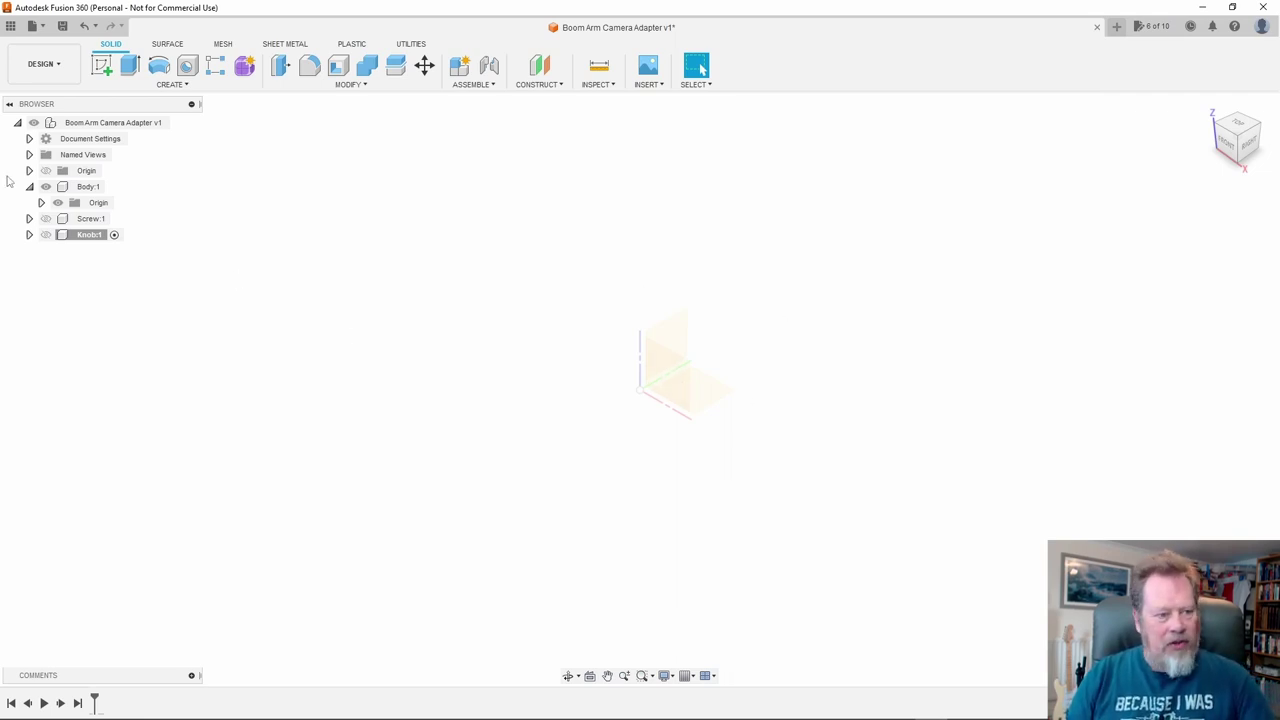
right_click(707, 393)
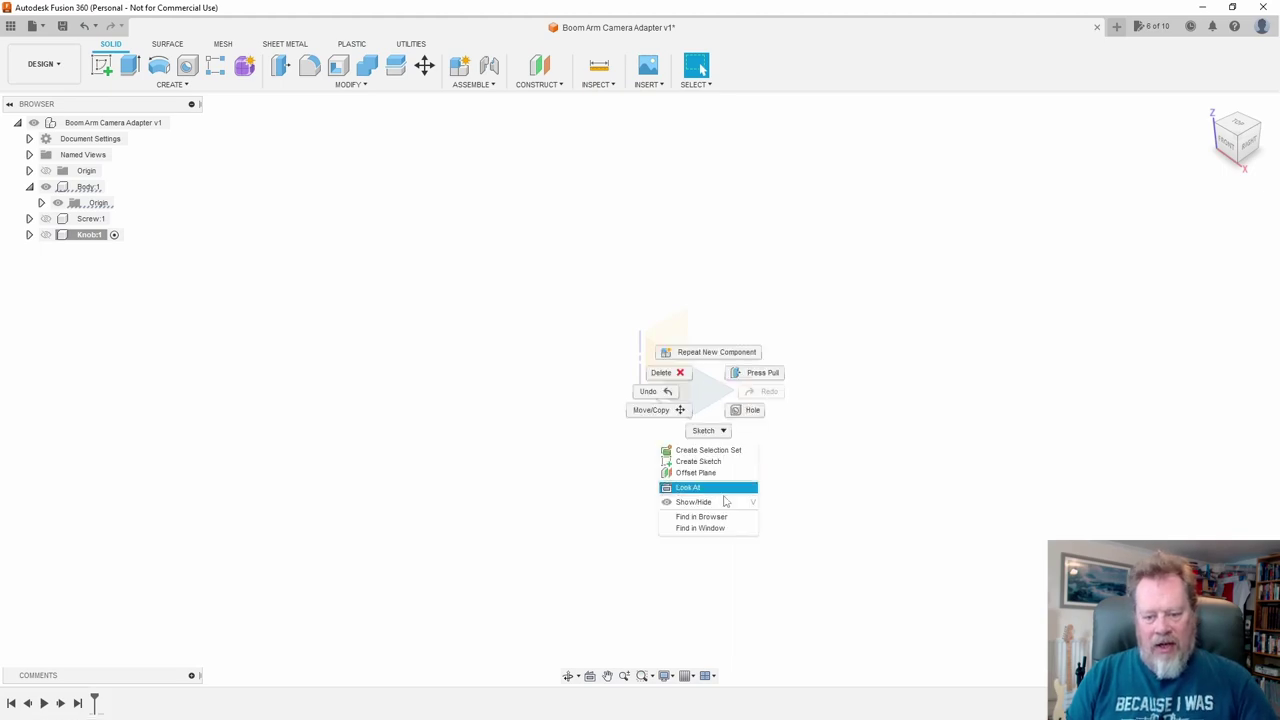
left_click(714, 460)
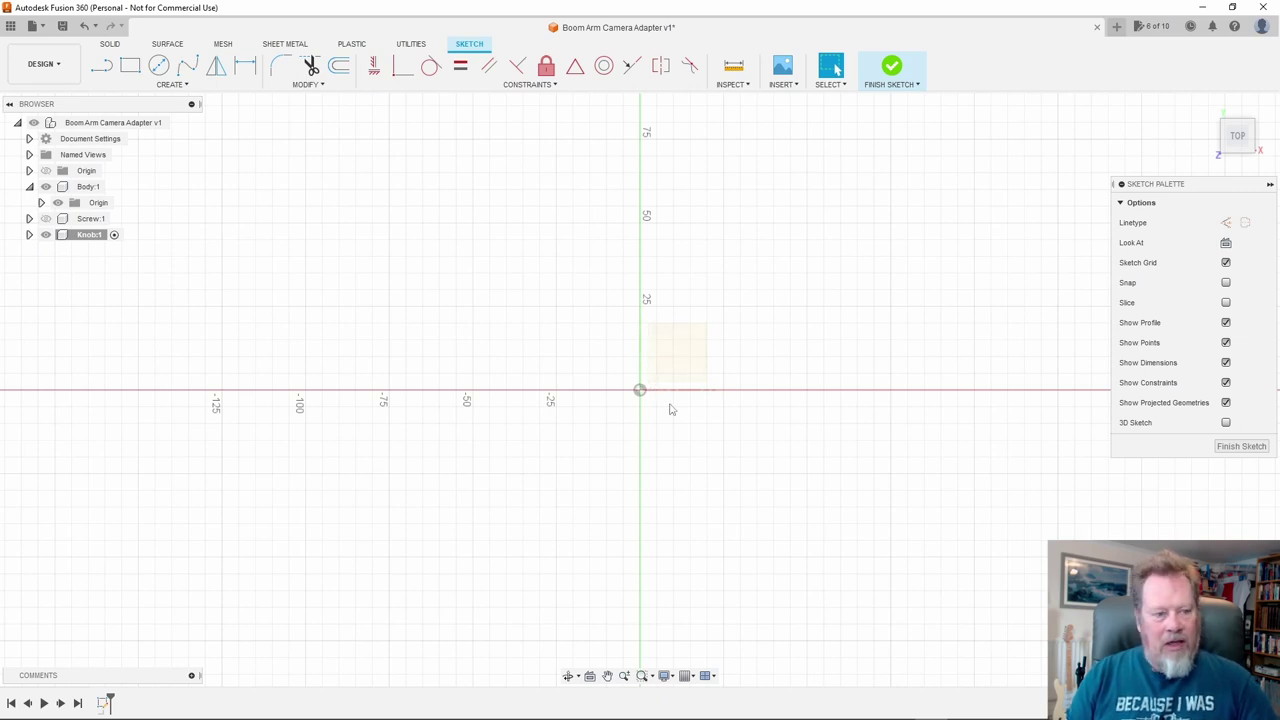
Sketch a 15.8 mm diameter circle centred on the origin
key("c")
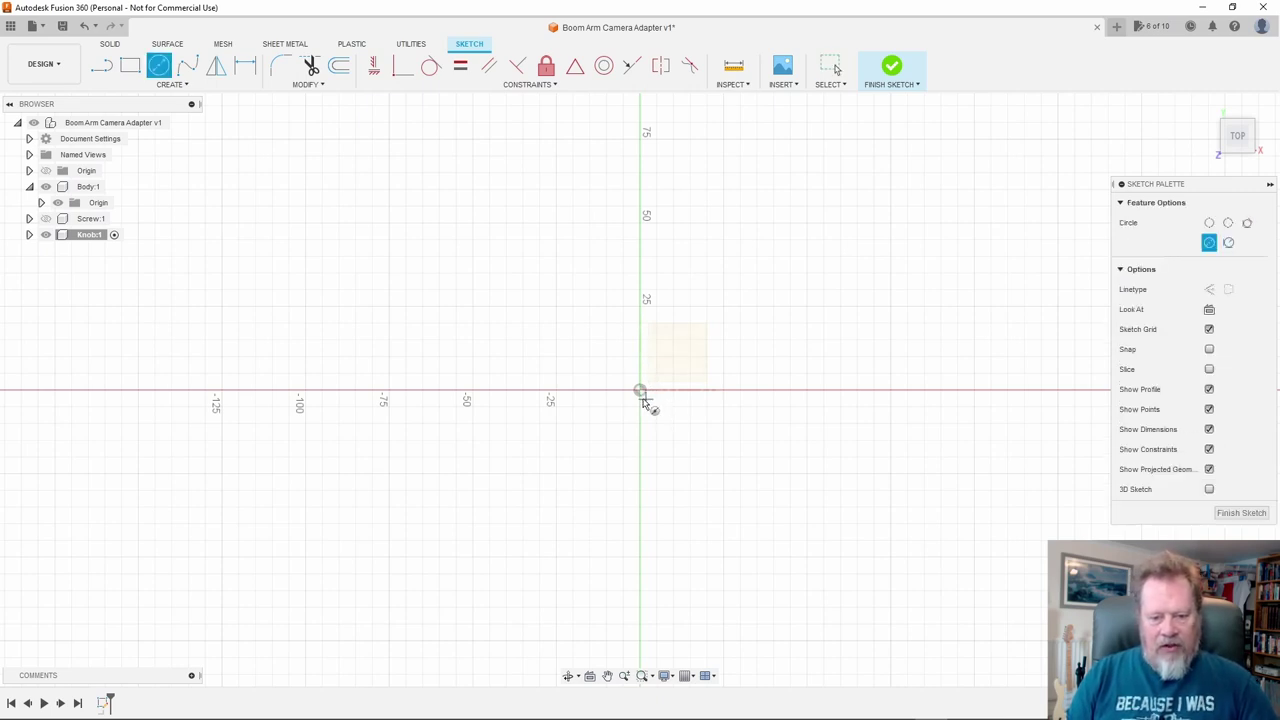
left_click(641, 390)
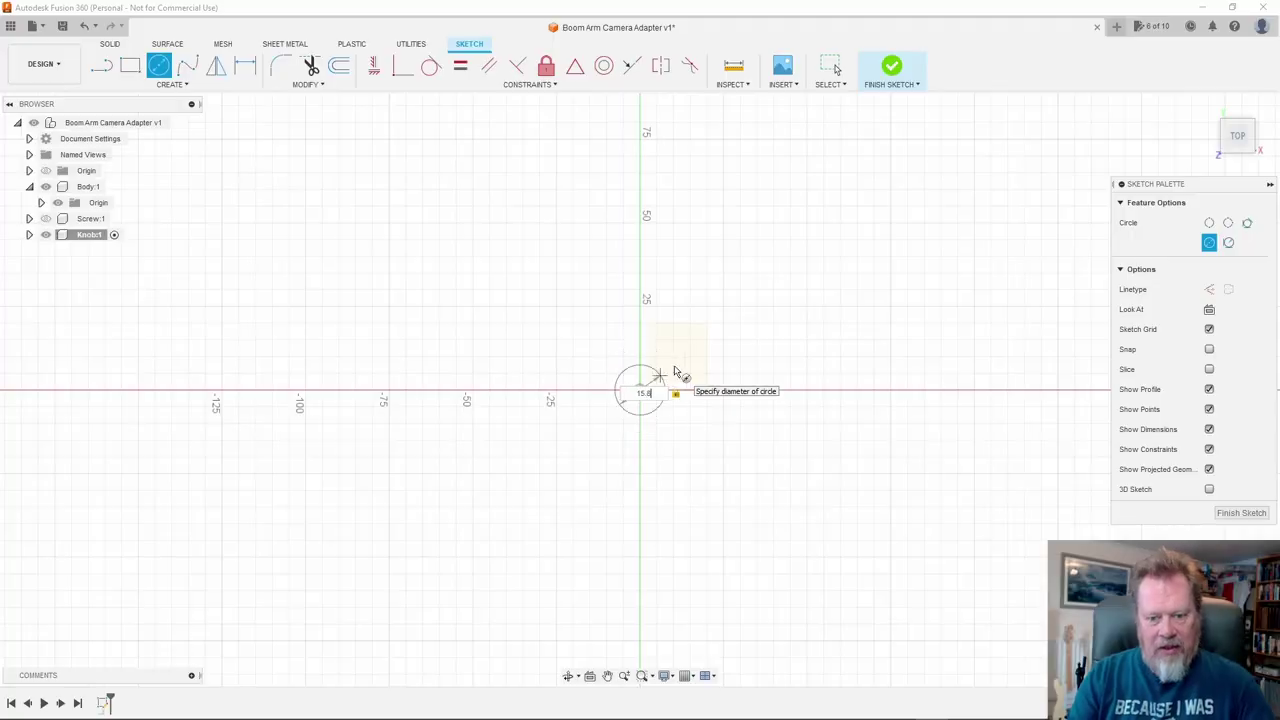
key("Return")
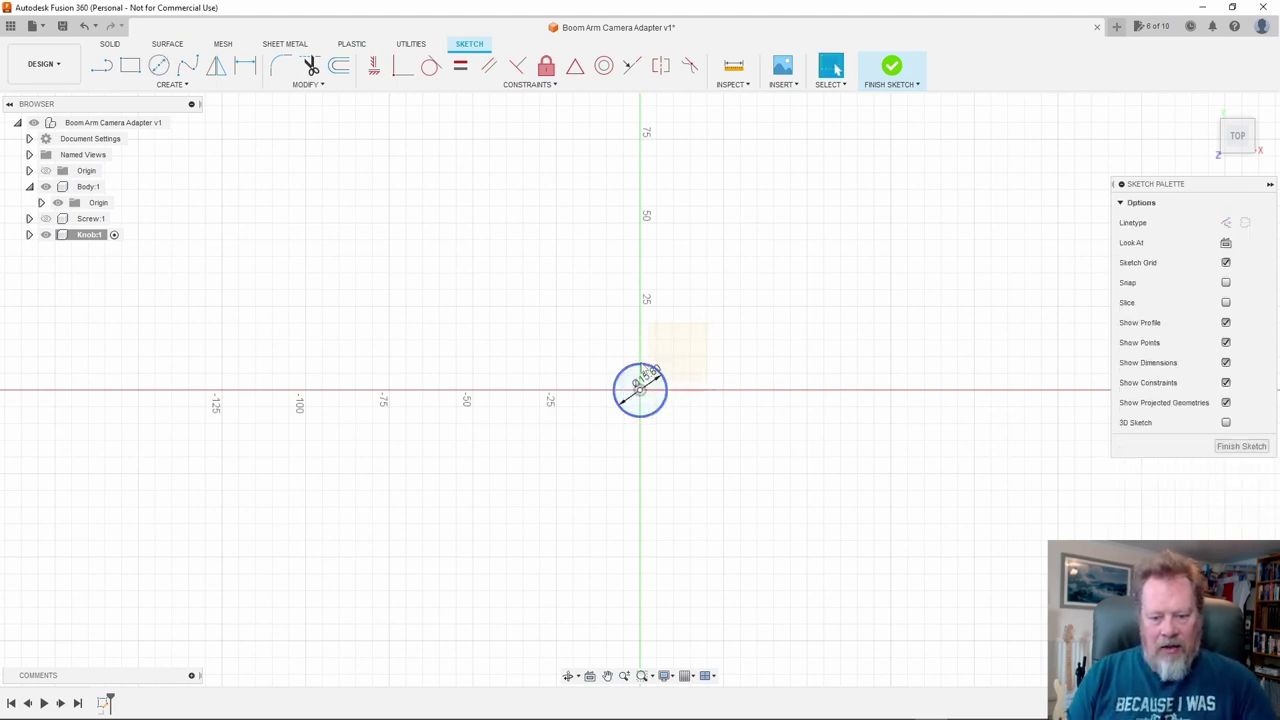
Offset the 15.8 mm circle outward by 6 mm to form a concentric outer circle
left_click(659, 372)
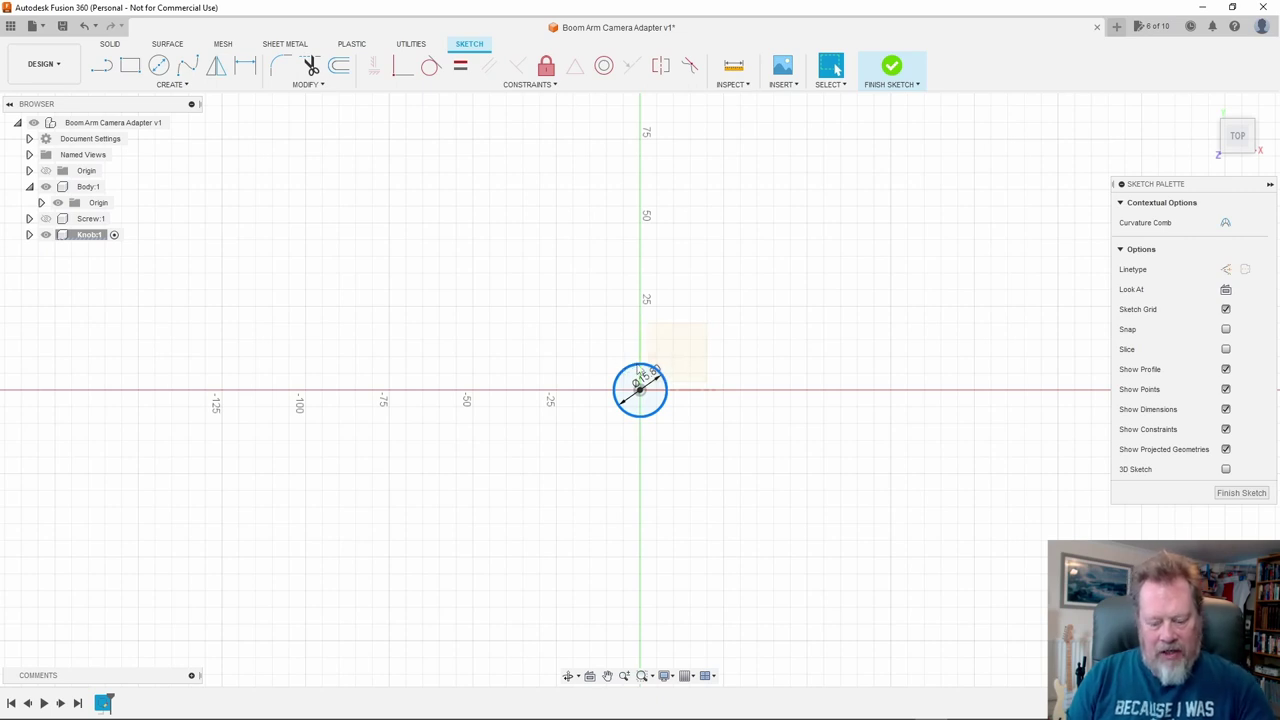
key("o")
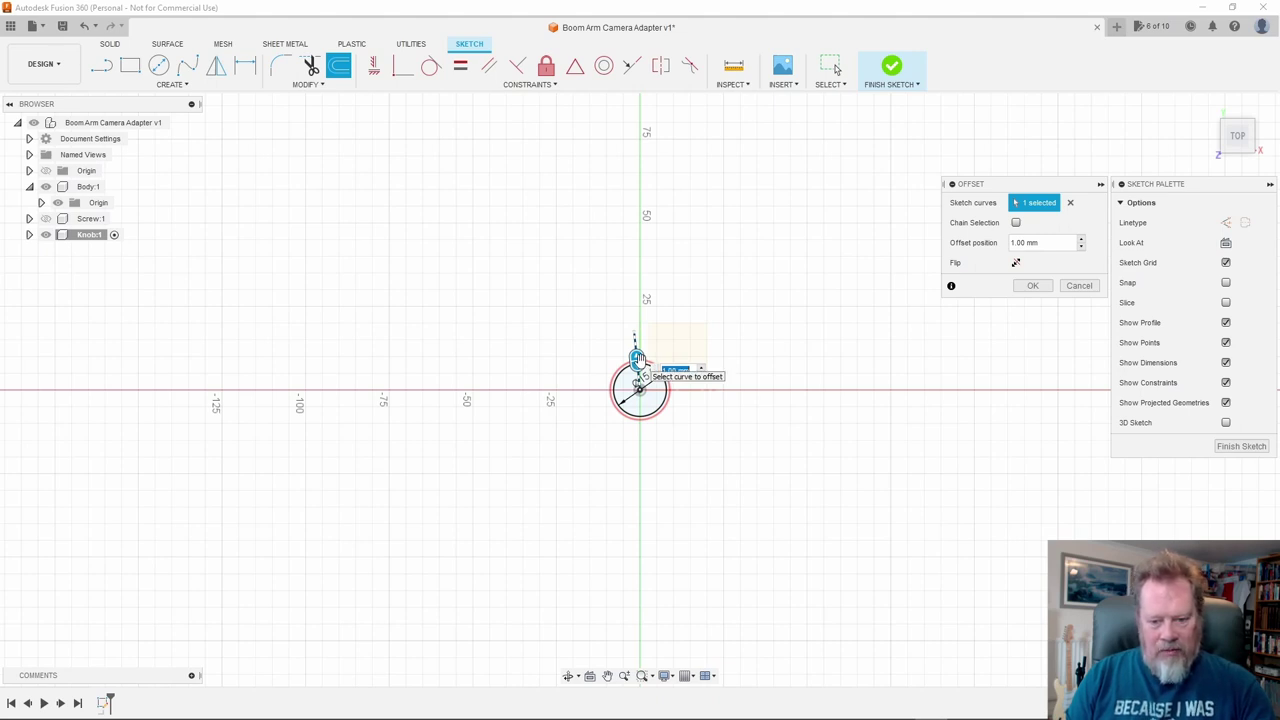
type("6")
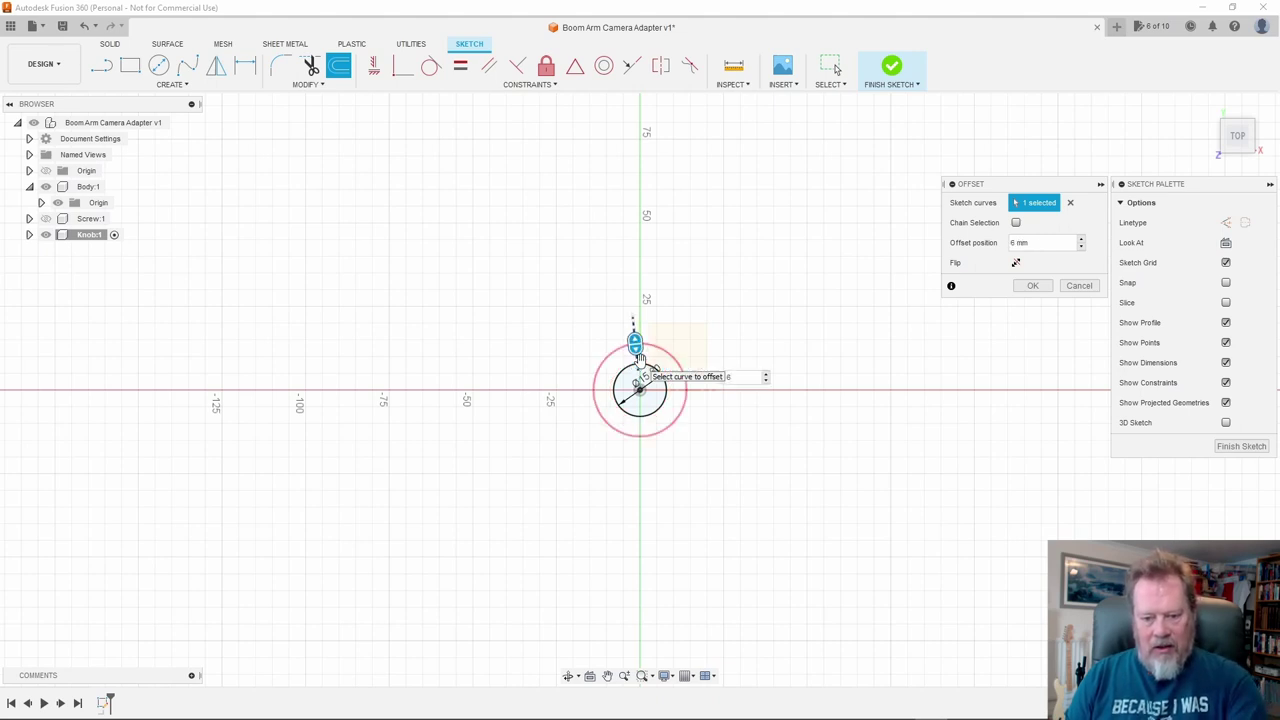
key("Return")
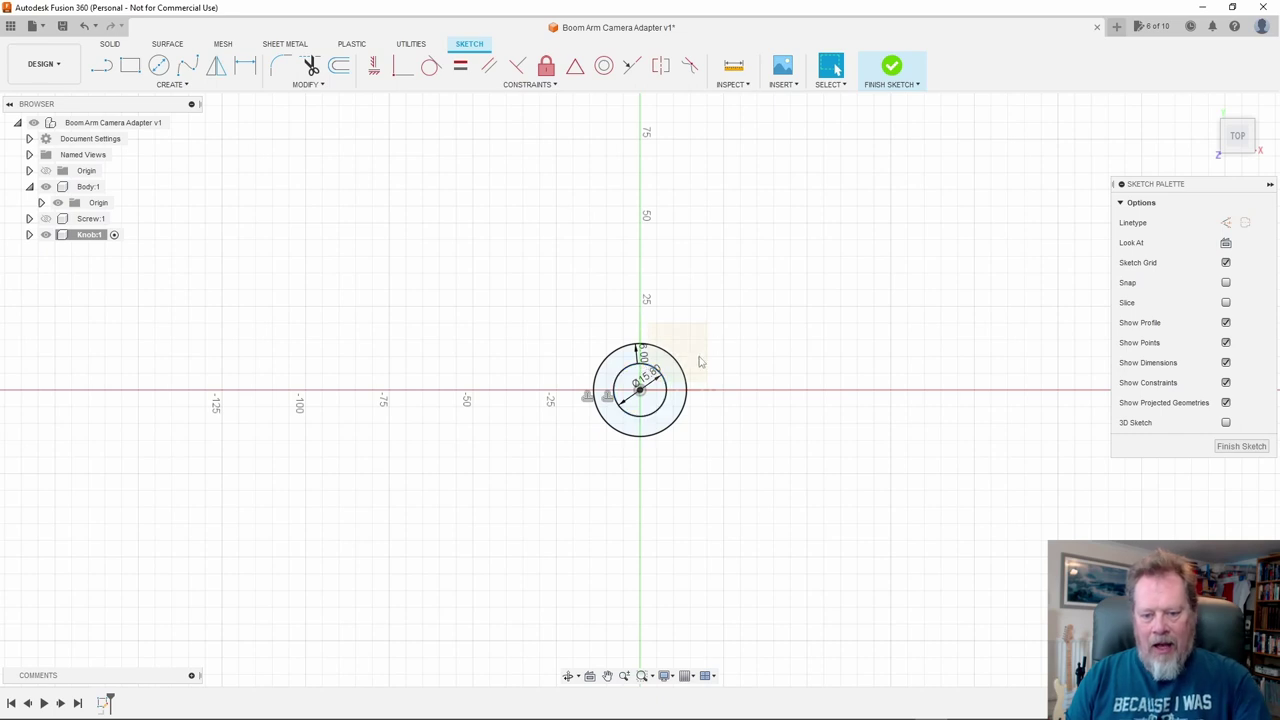
Sketch a three-line arm outline from the outer circle's lowest point, about 47 mm left, up, and about 40 mm back to the inner circle
left_click(656, 428)
scroll(690, 438, "up", 5)
scroll(652, 410, "down", 1)
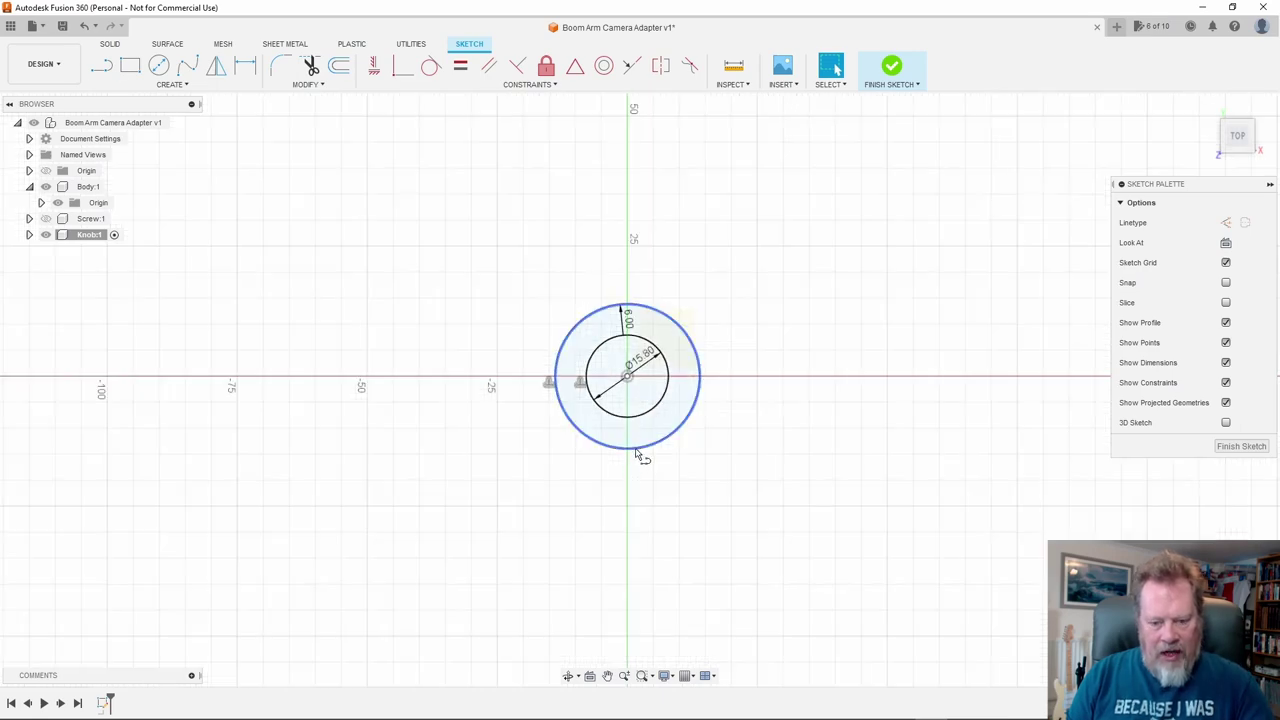
key("l")
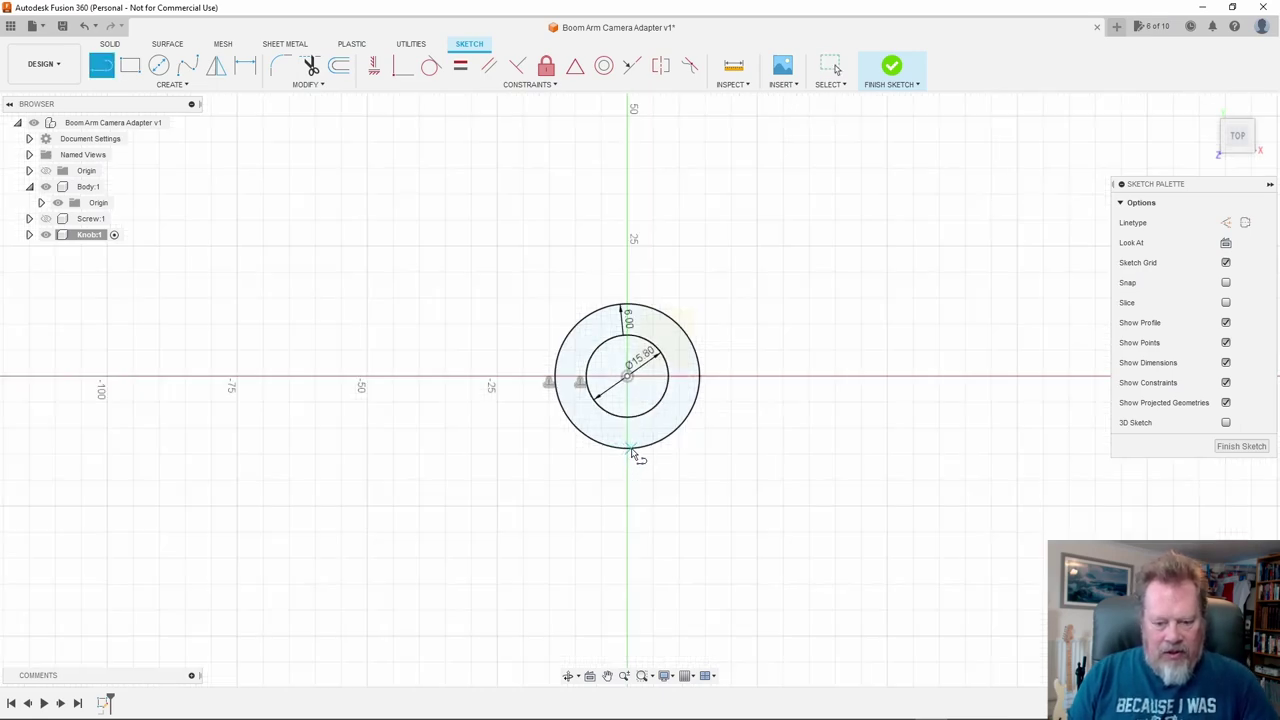
left_click(628, 452)
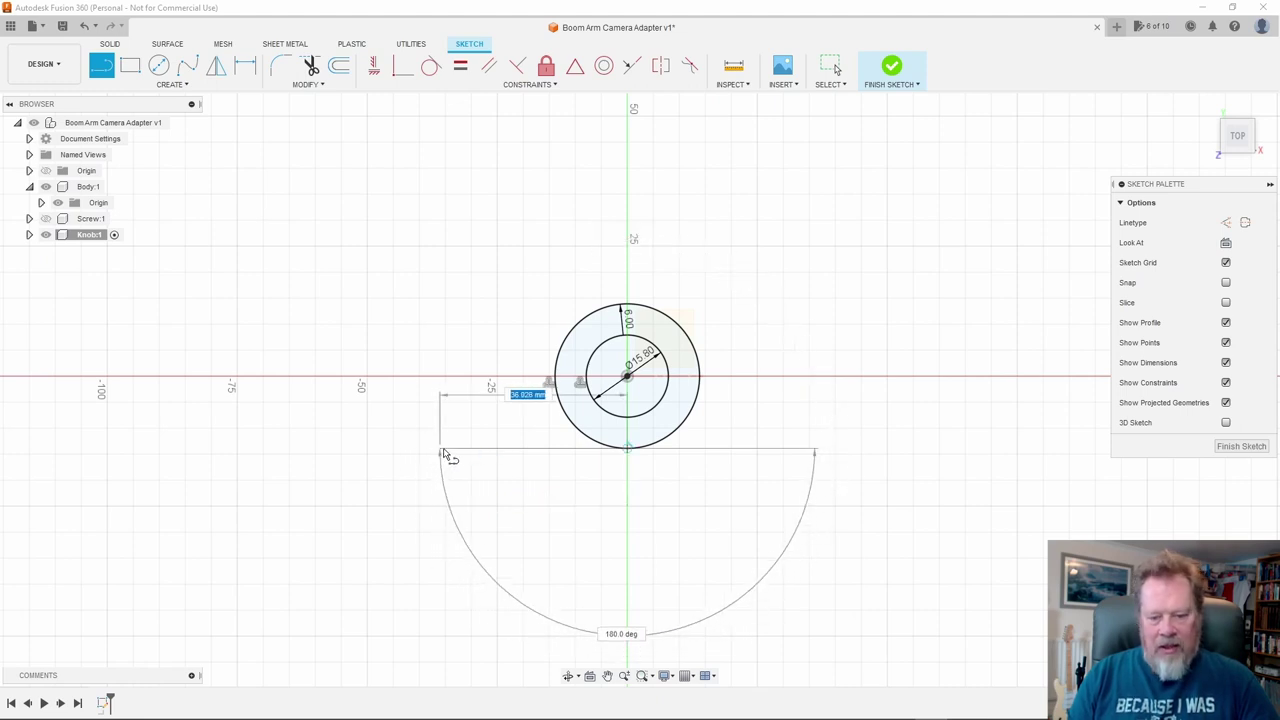
left_click(383, 450)
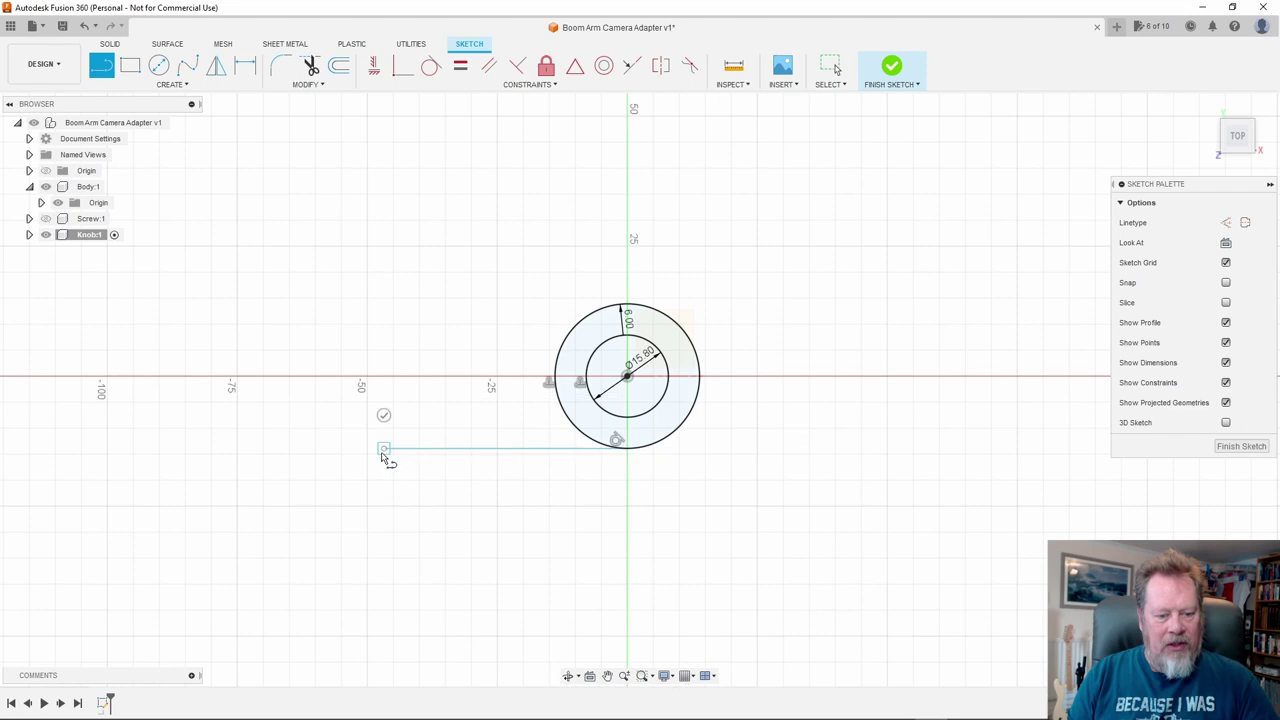
left_click(384, 401)
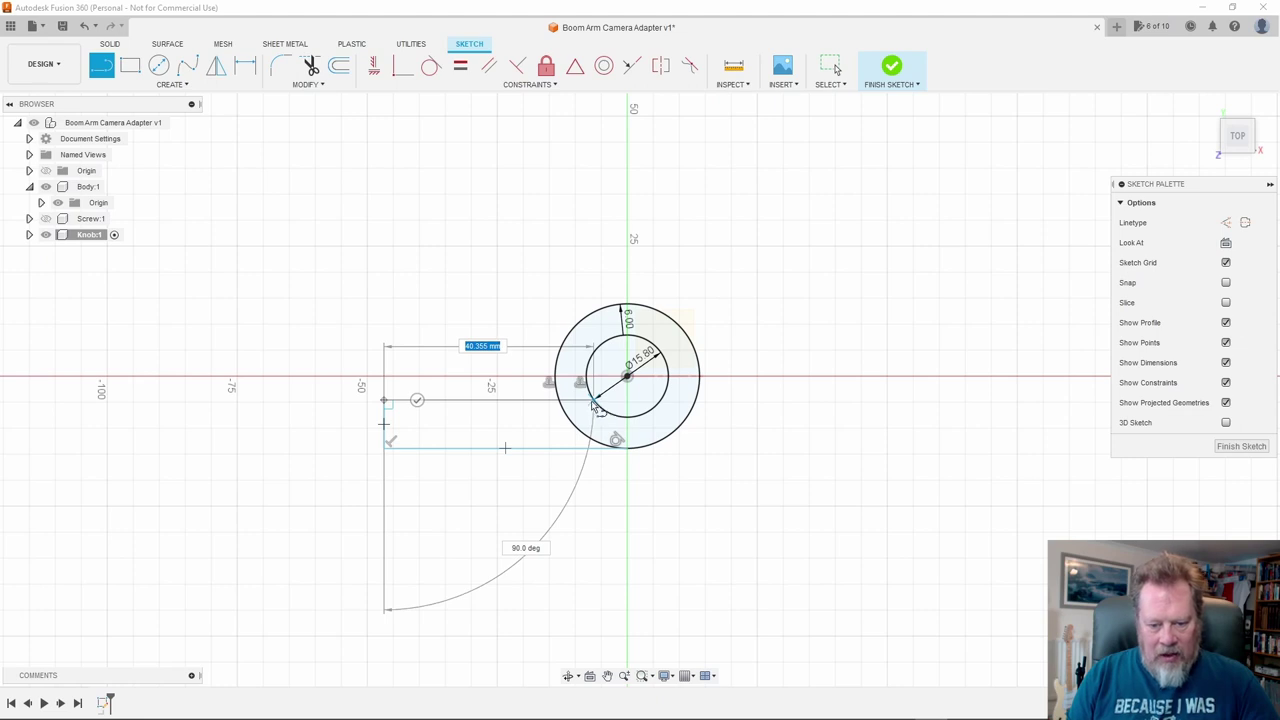
left_click(594, 403)
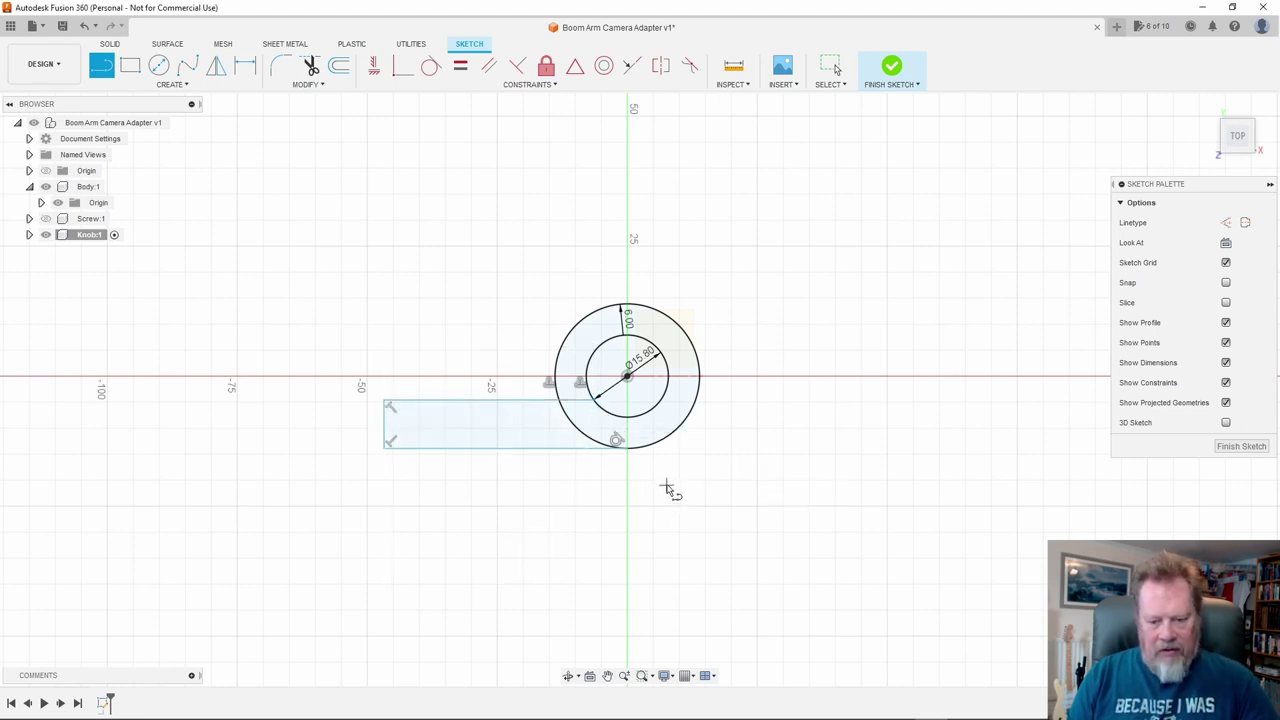
key("Escape")
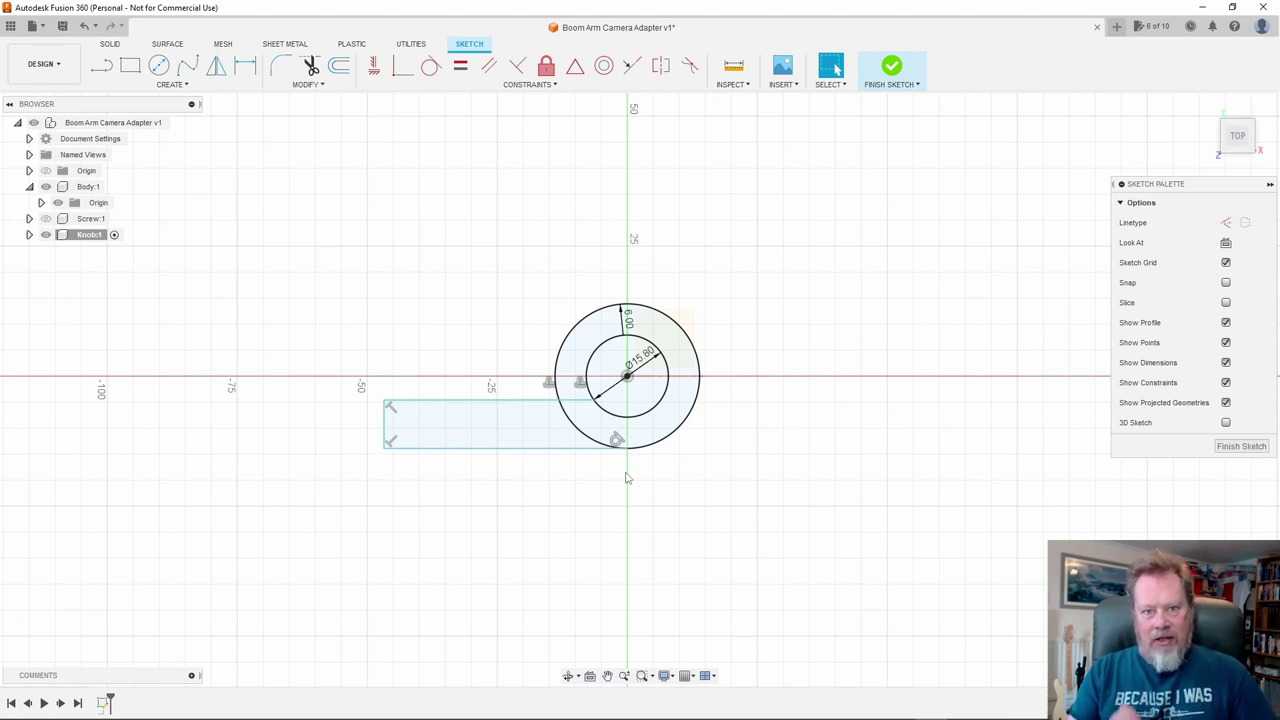
Dimension the arm outline's lower horizontal line to 45 mm
key("d")
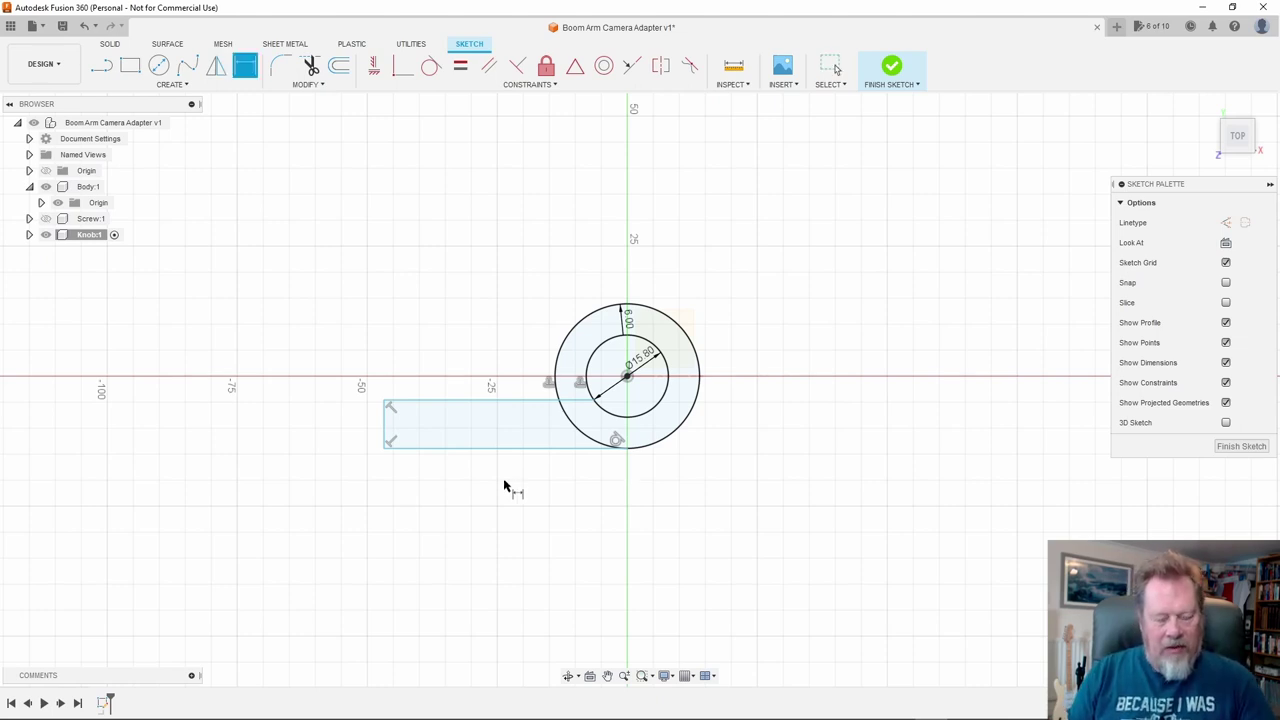
left_click(491, 449)
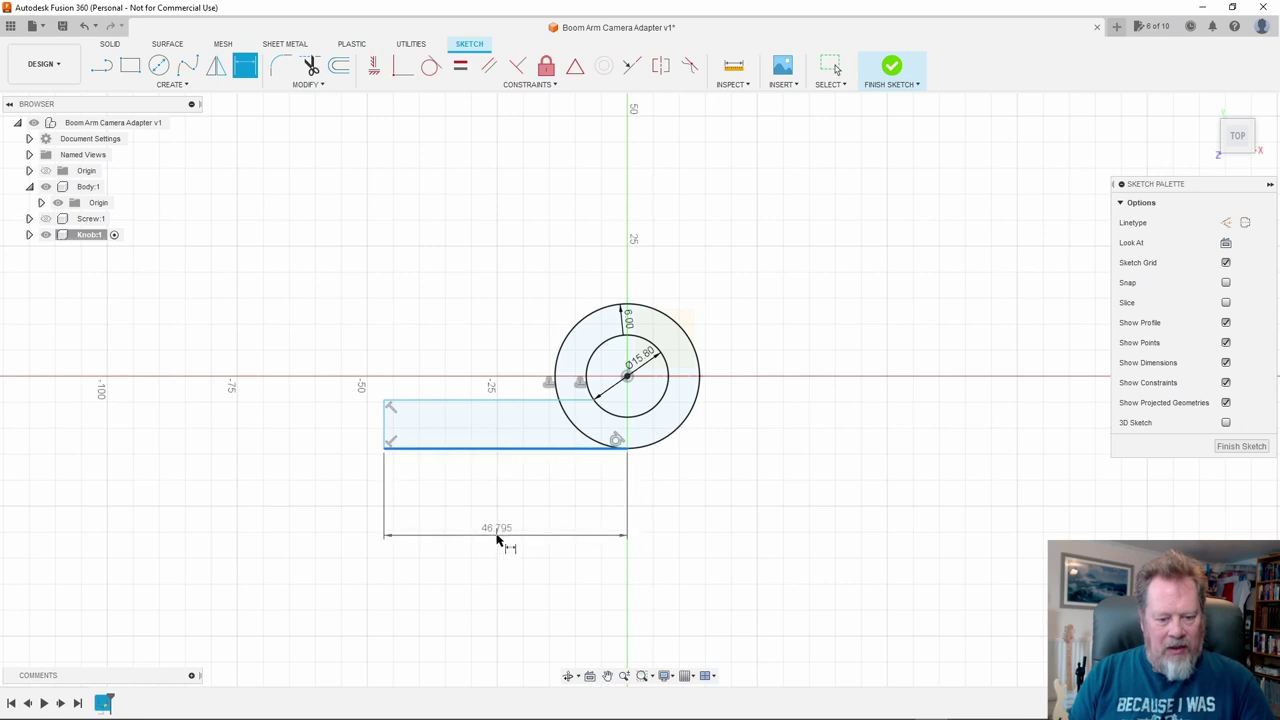
left_click(499, 526)
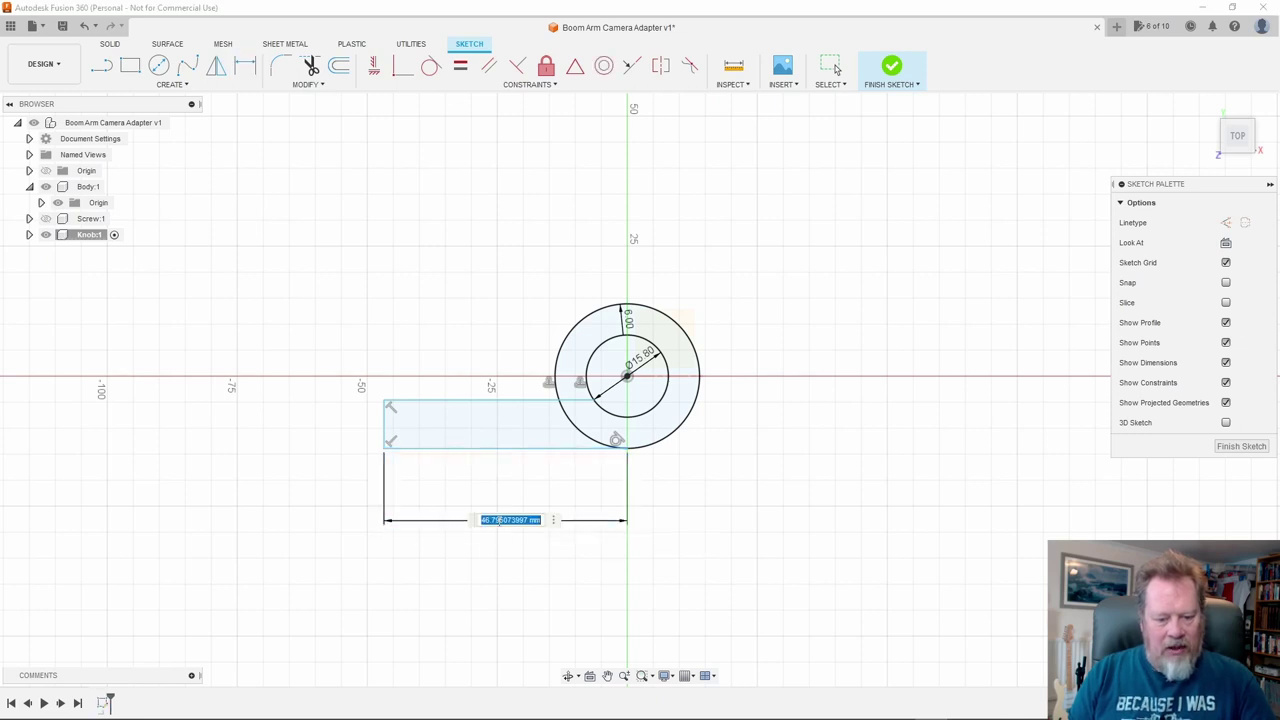
type("45")
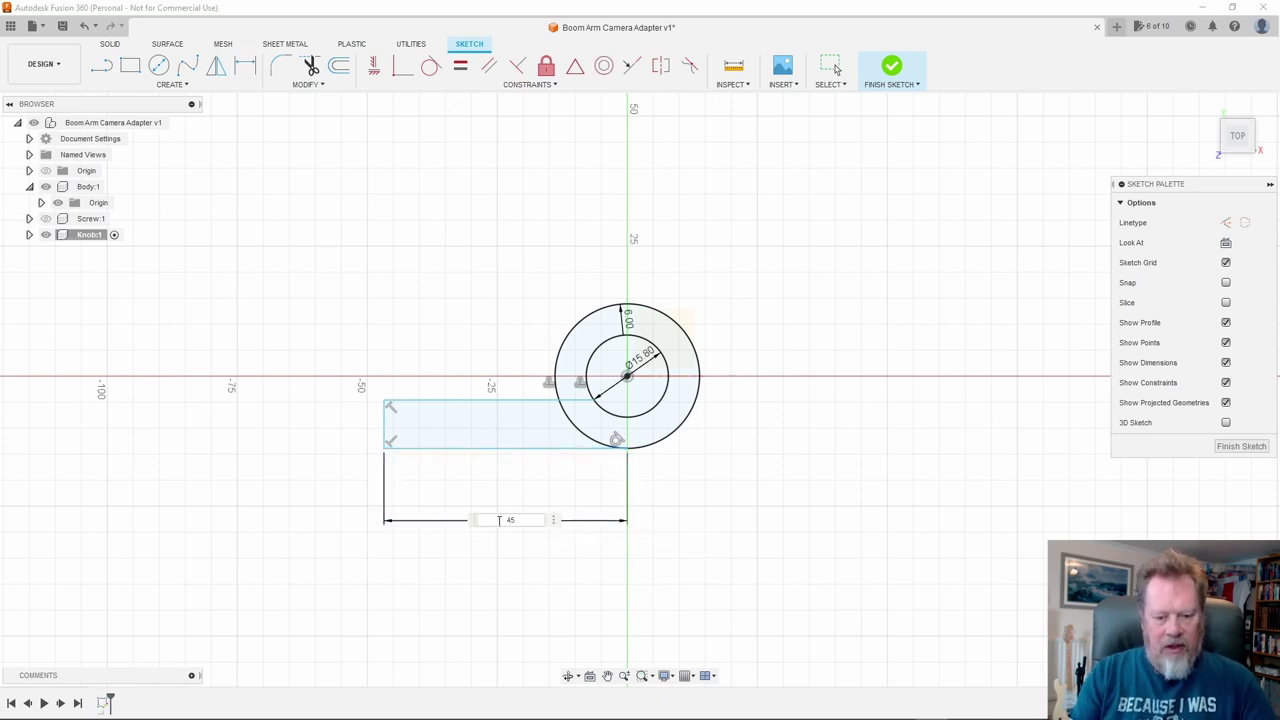
key("Return")
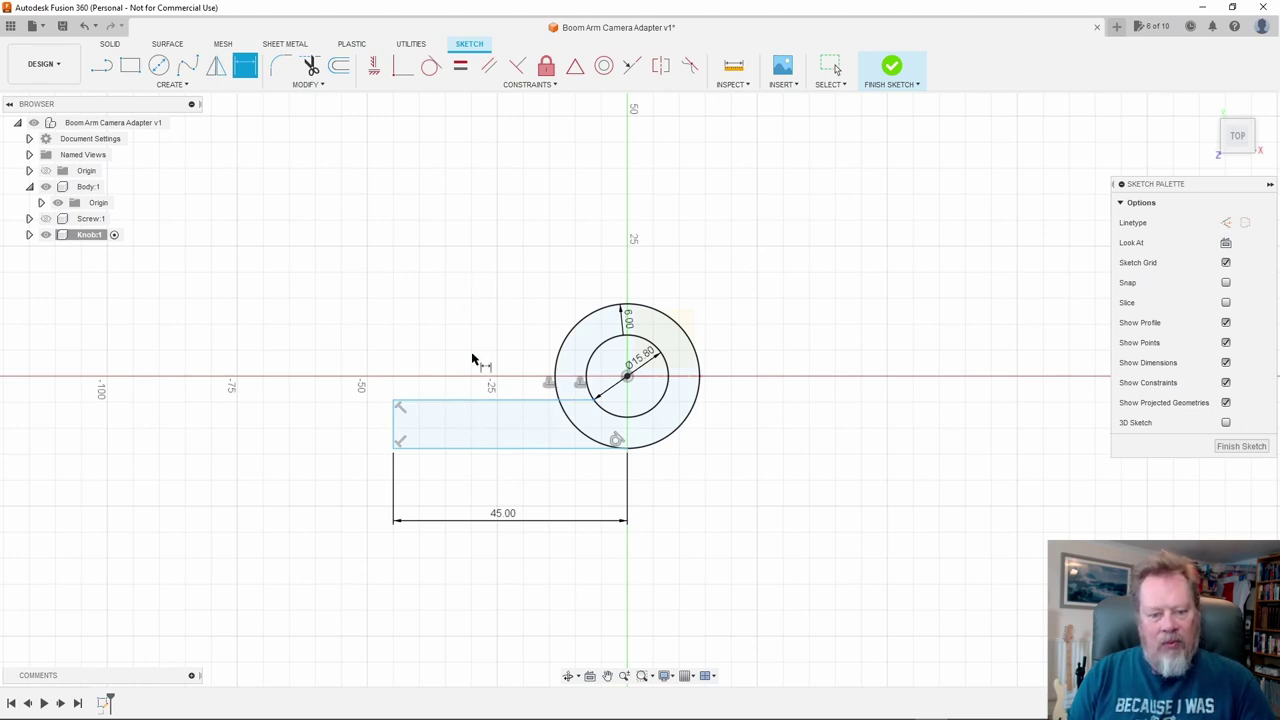
Dimension the arm outline's short vertical end line to 8 mm
left_click(393, 426)
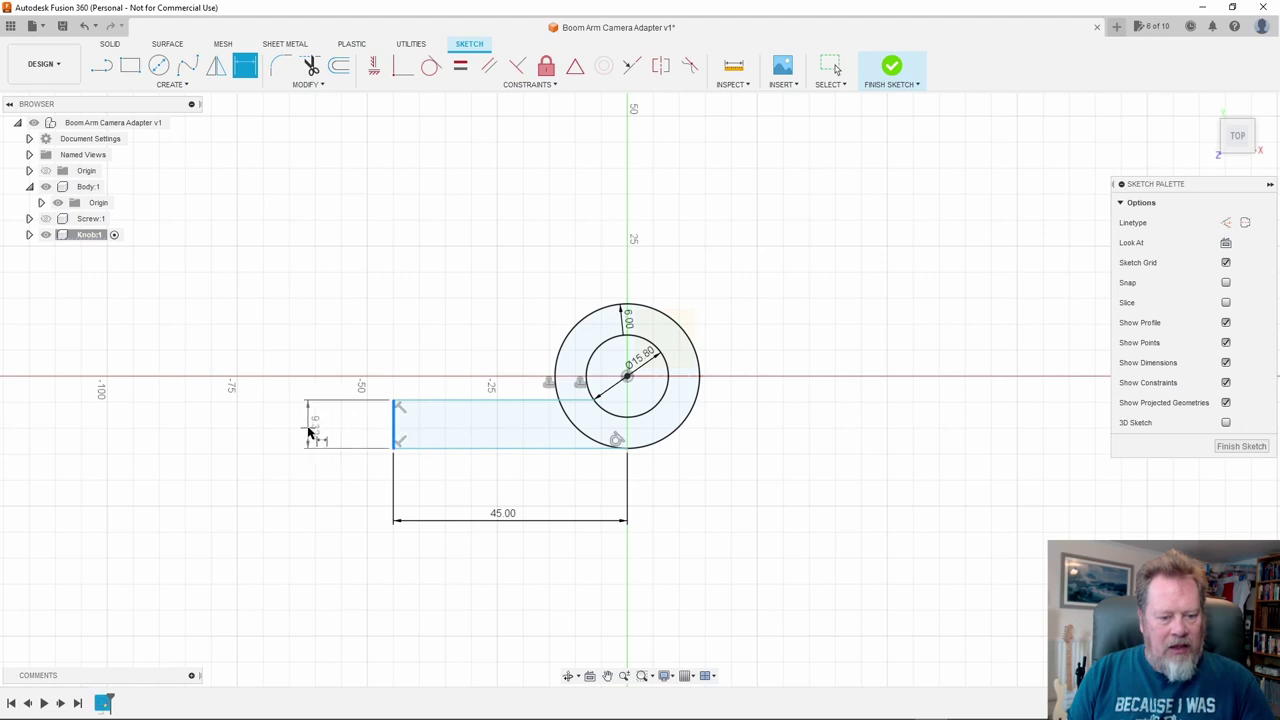
left_click(307, 430)
type("8")
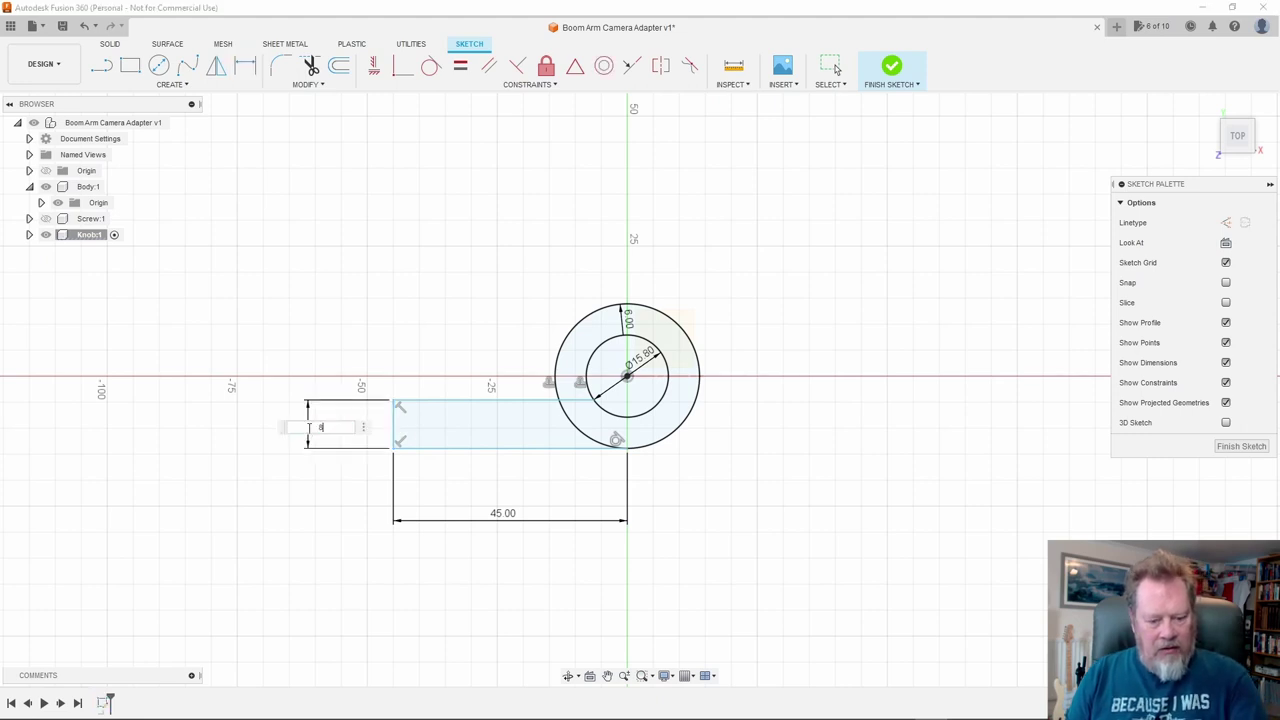
key("Return")
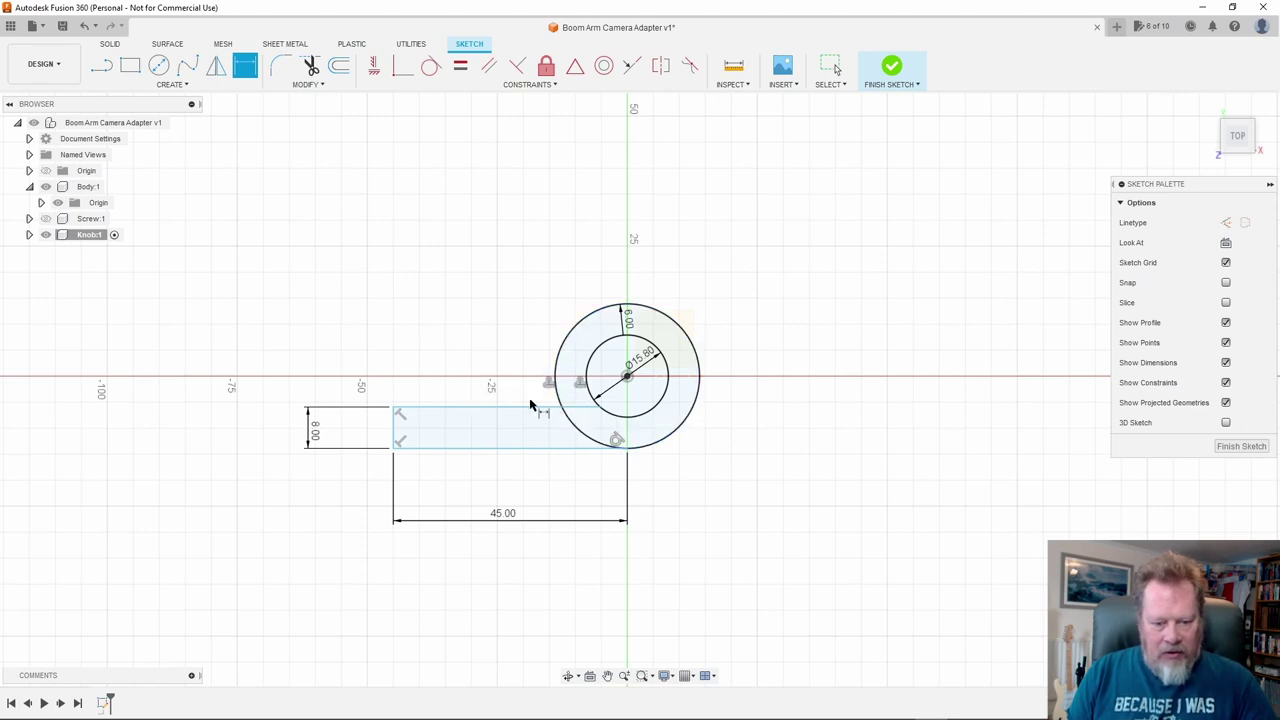
key("Escape")
Sketch a second three-line arm outline above the first, from the inner circle leftward, up about 13 mm, and about 35.5 mm back to the outer circle
left_click(592, 400)
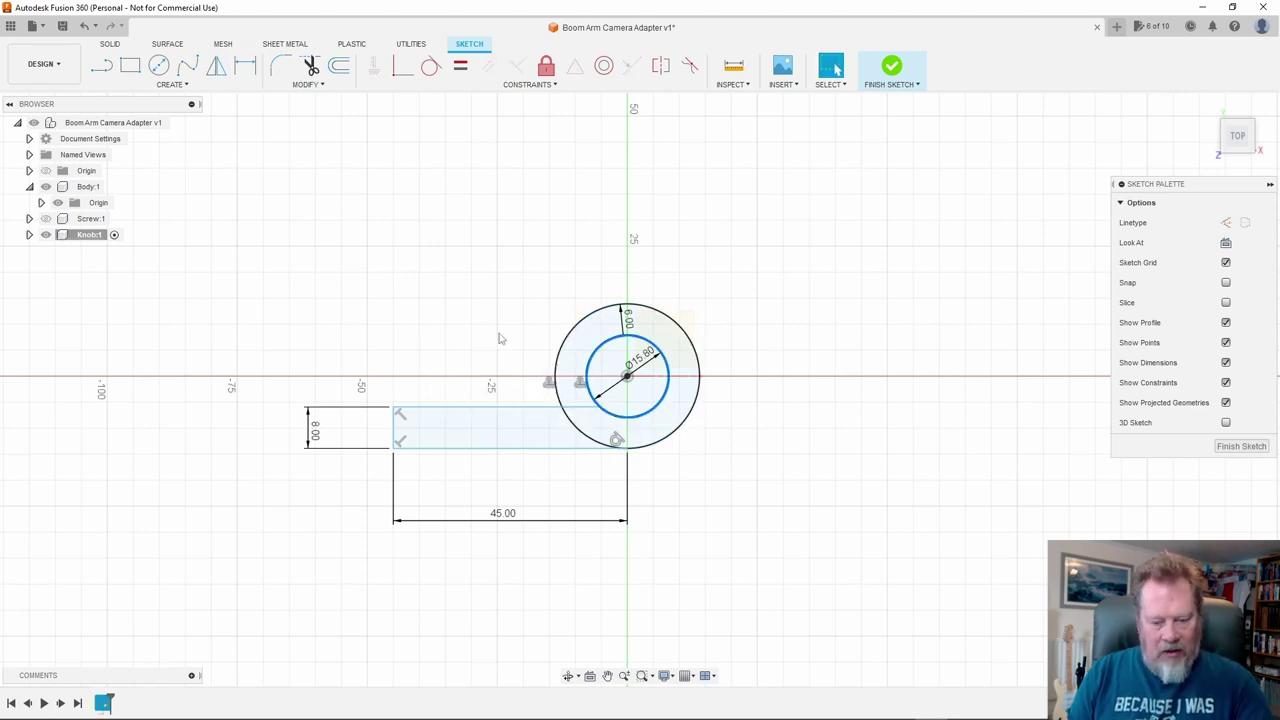
key("l")
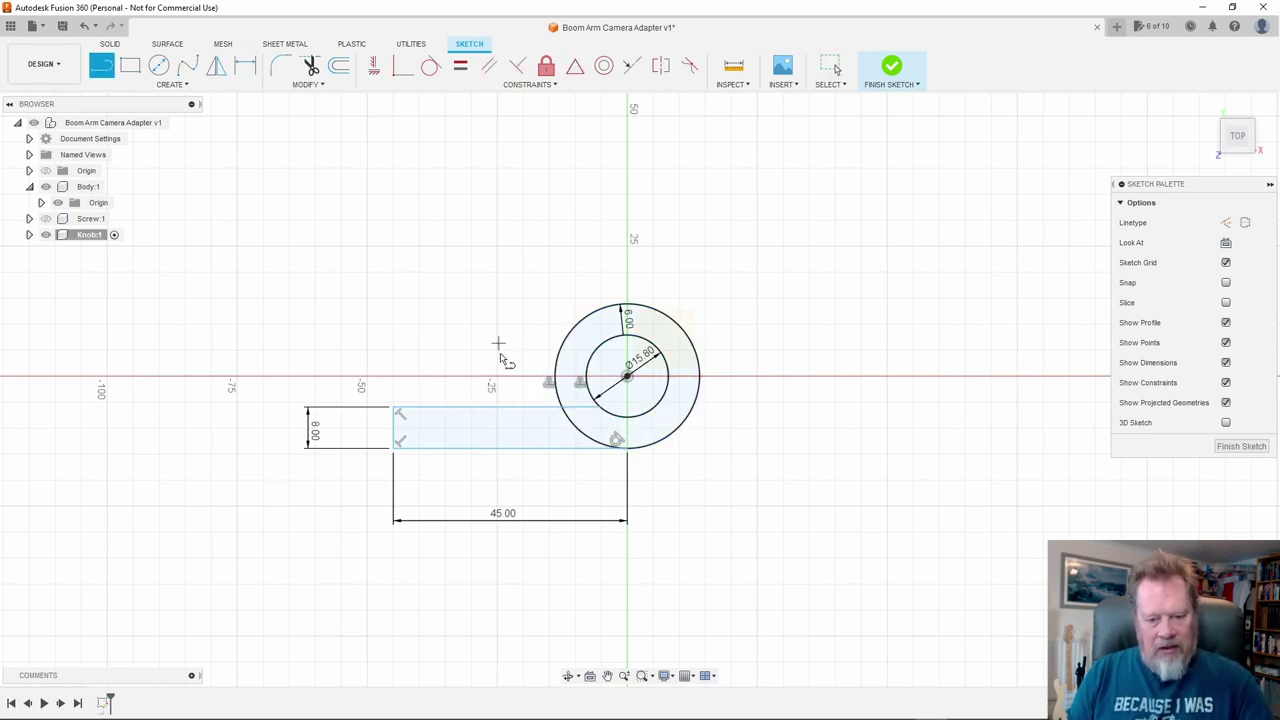
left_click(592, 398)
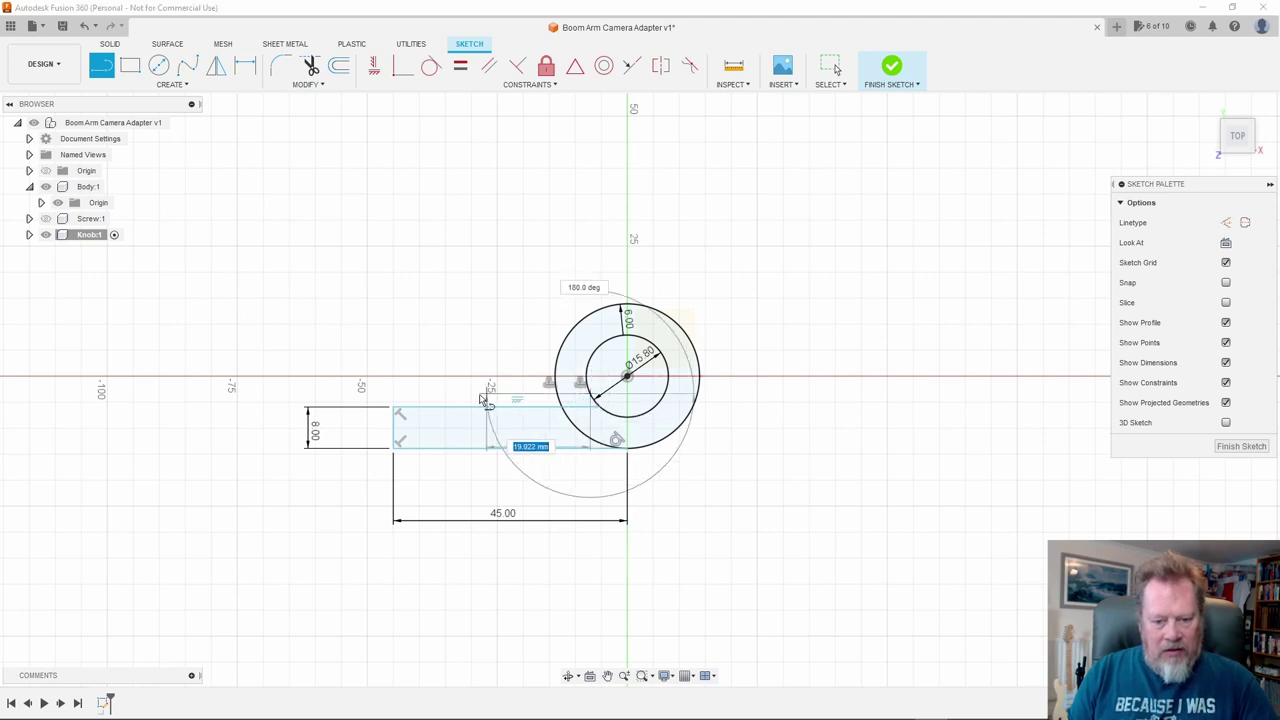
left_click(390, 395)
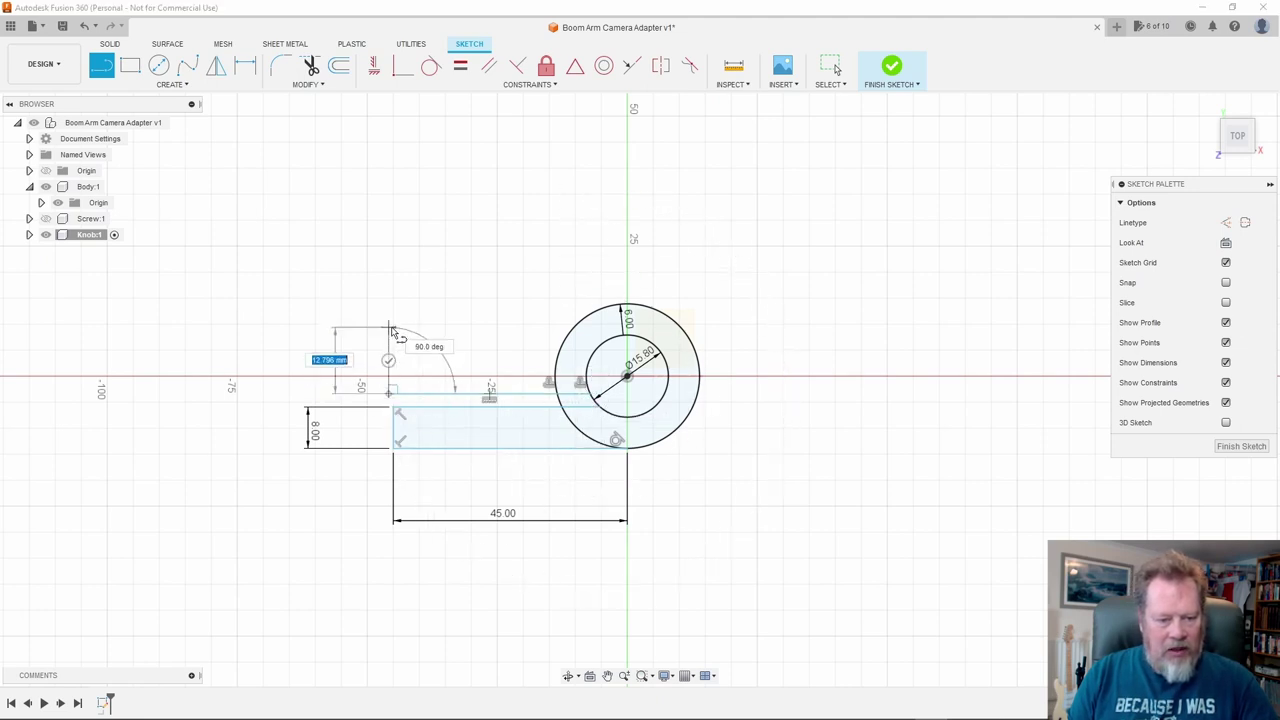
left_click(389, 329)
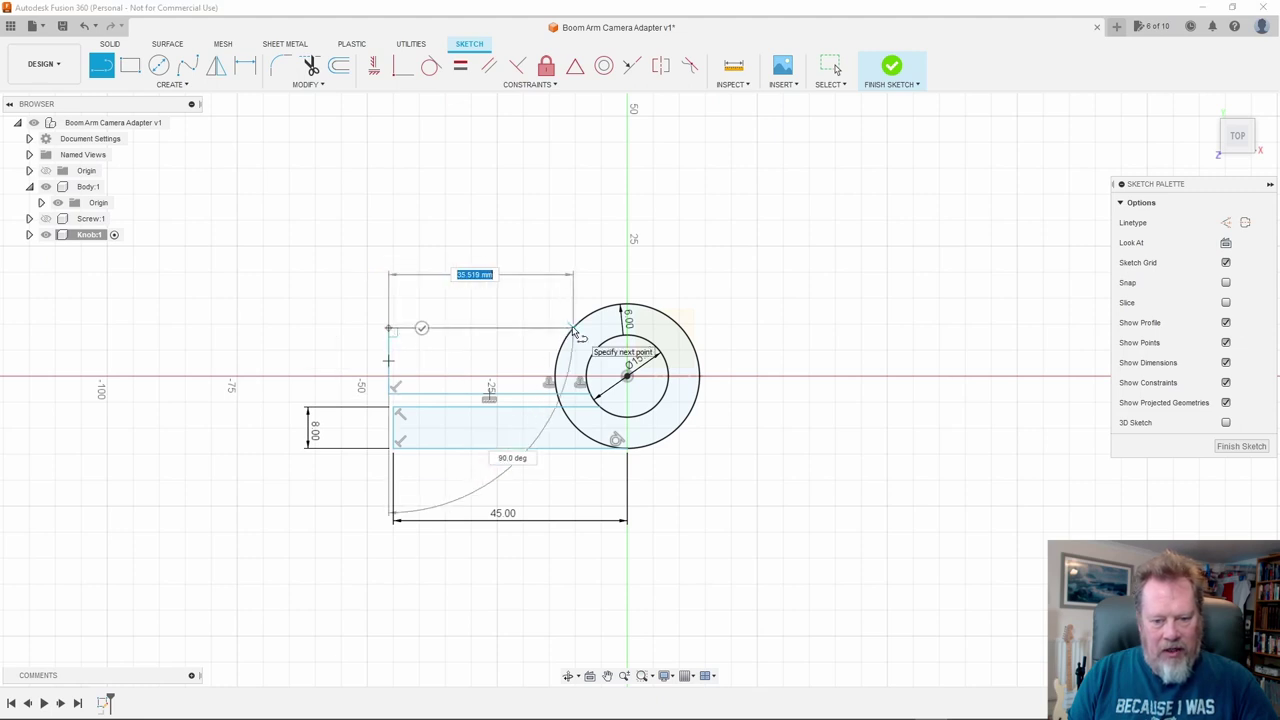
left_click(574, 332)
key("Escape")
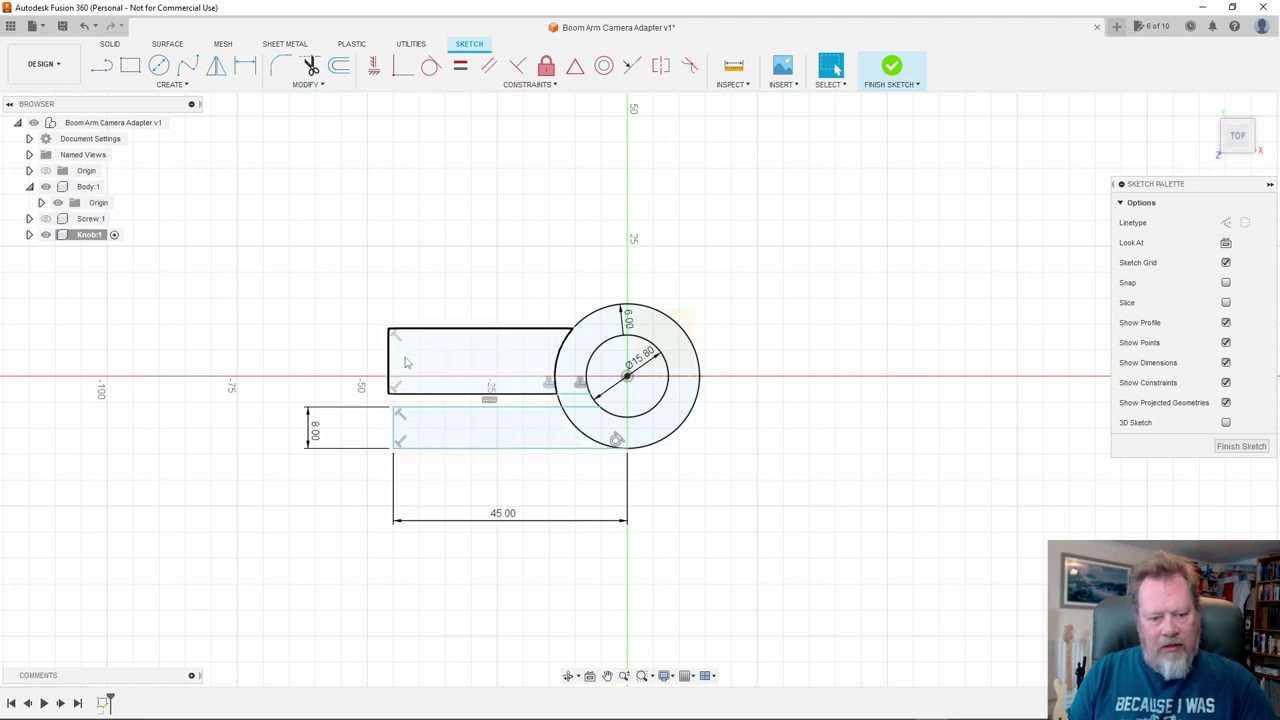
Dimension the upper arm outline's vertical end line to 8 mm
key("d")
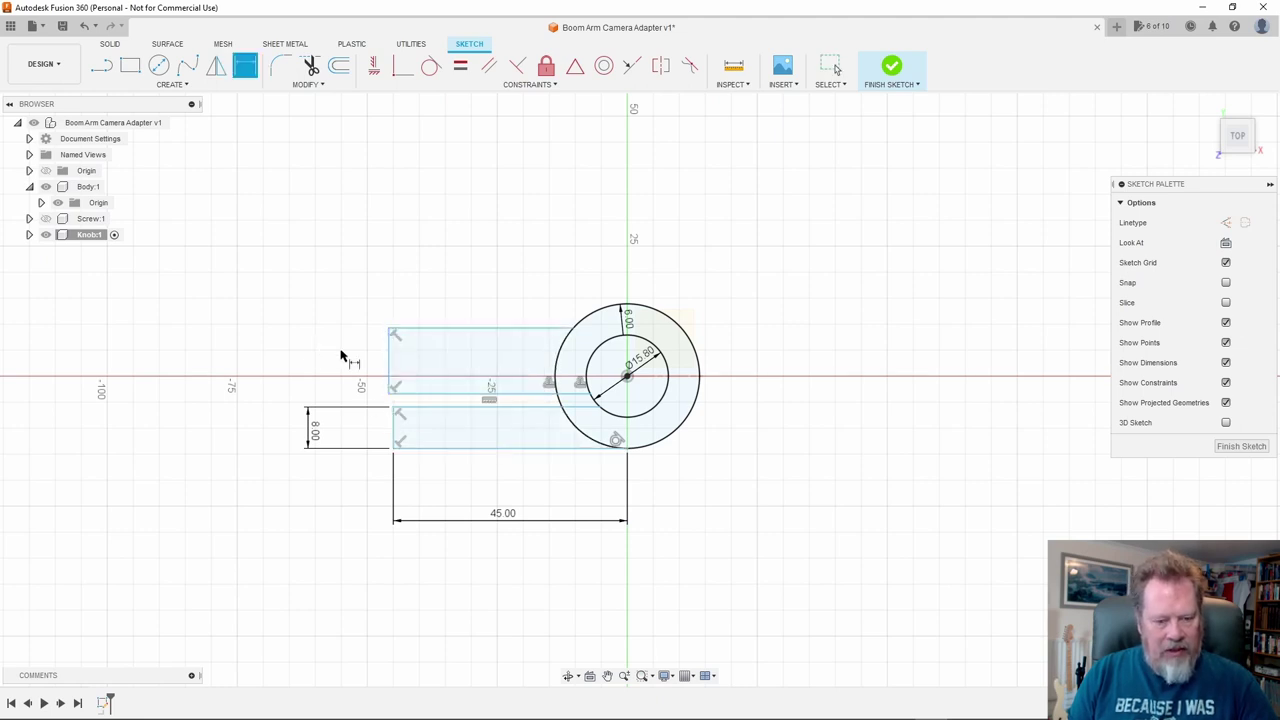
left_click(390, 352)
left_click(298, 355)
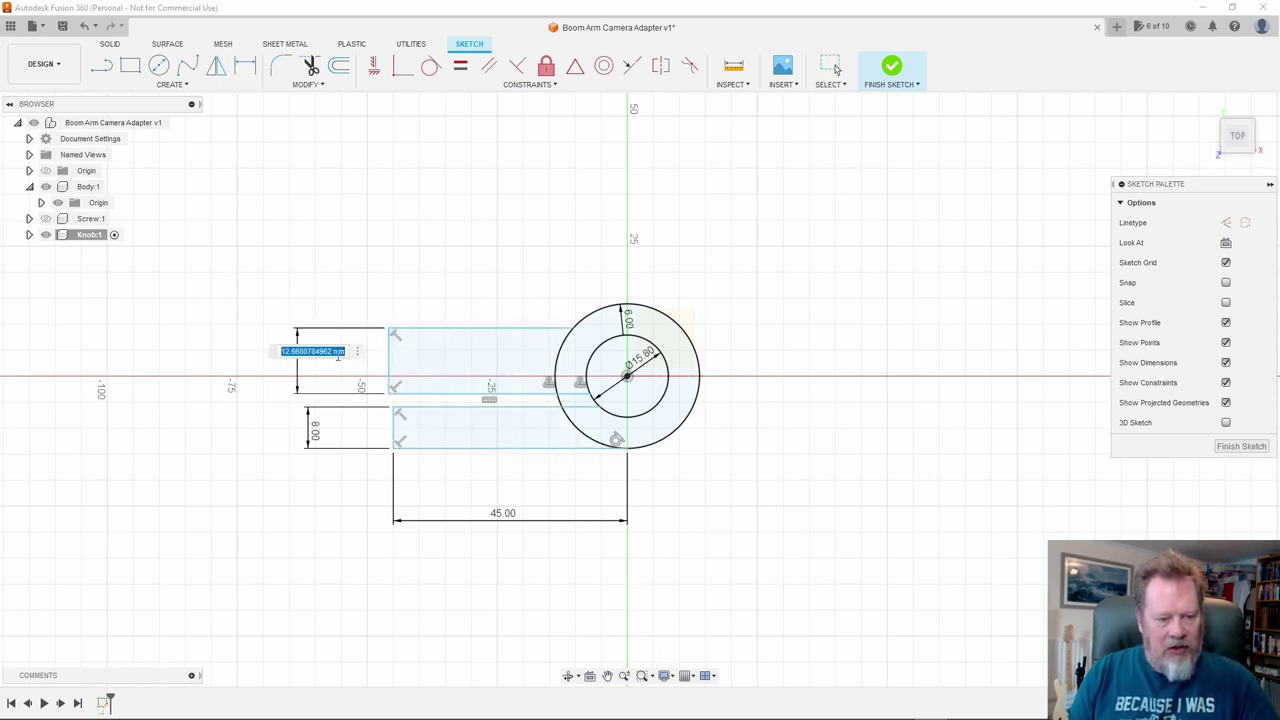
type("8")
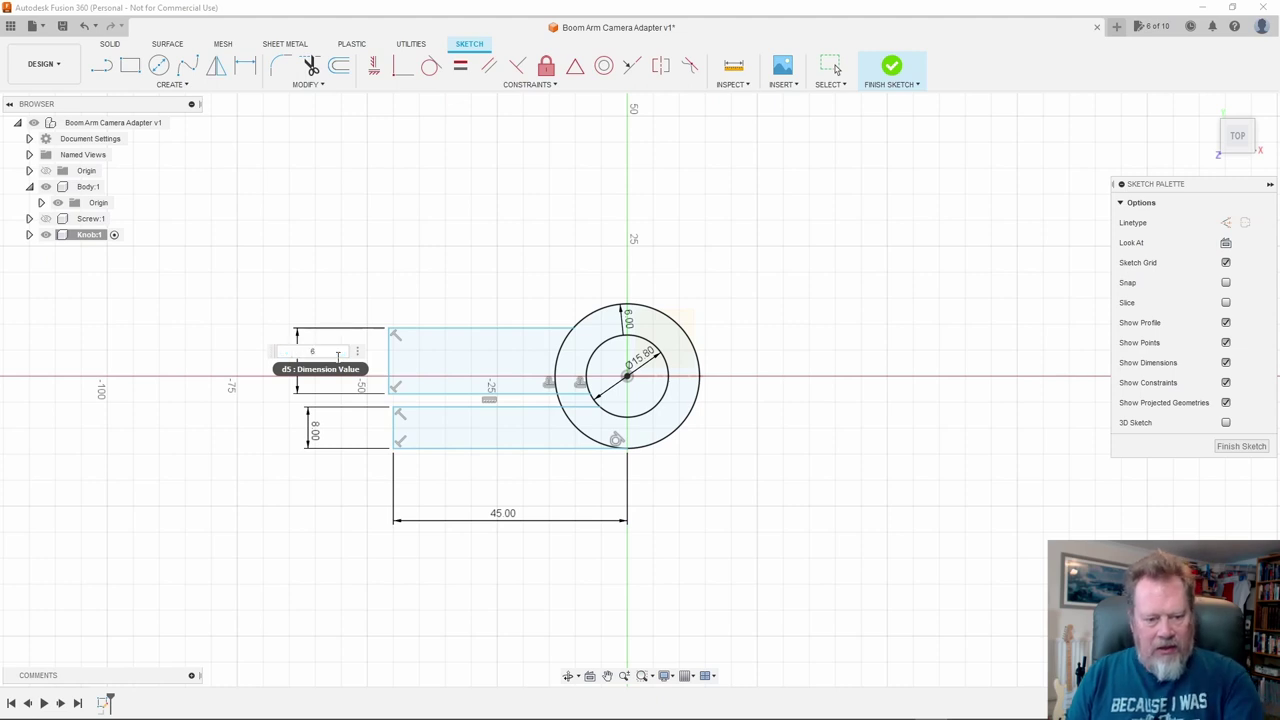
key("Return")
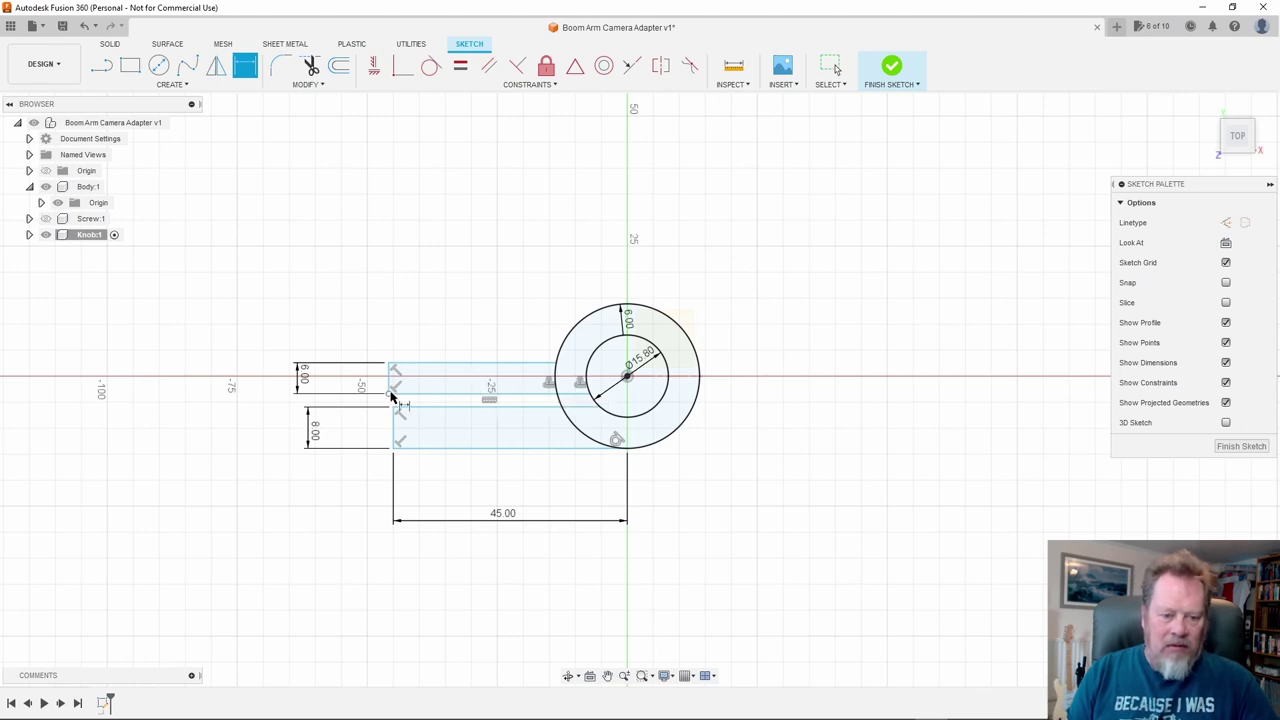
key("Escape")
double_click(304, 374)
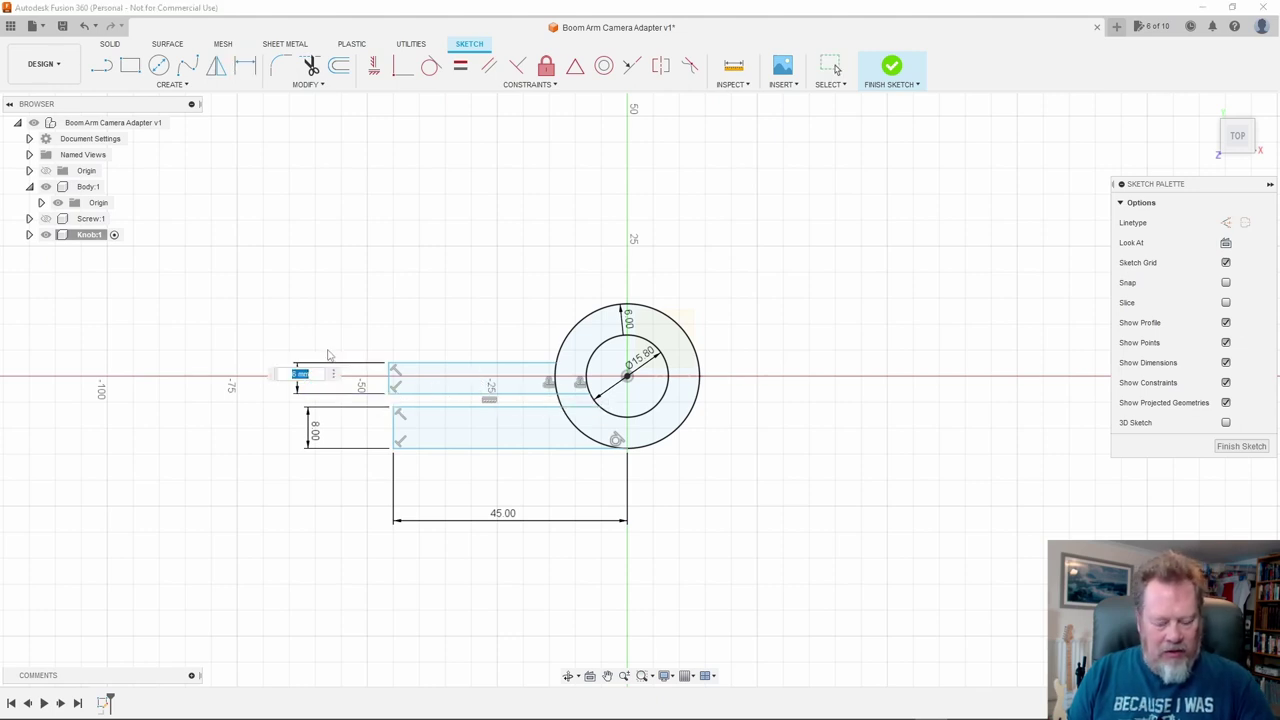
key("Return")
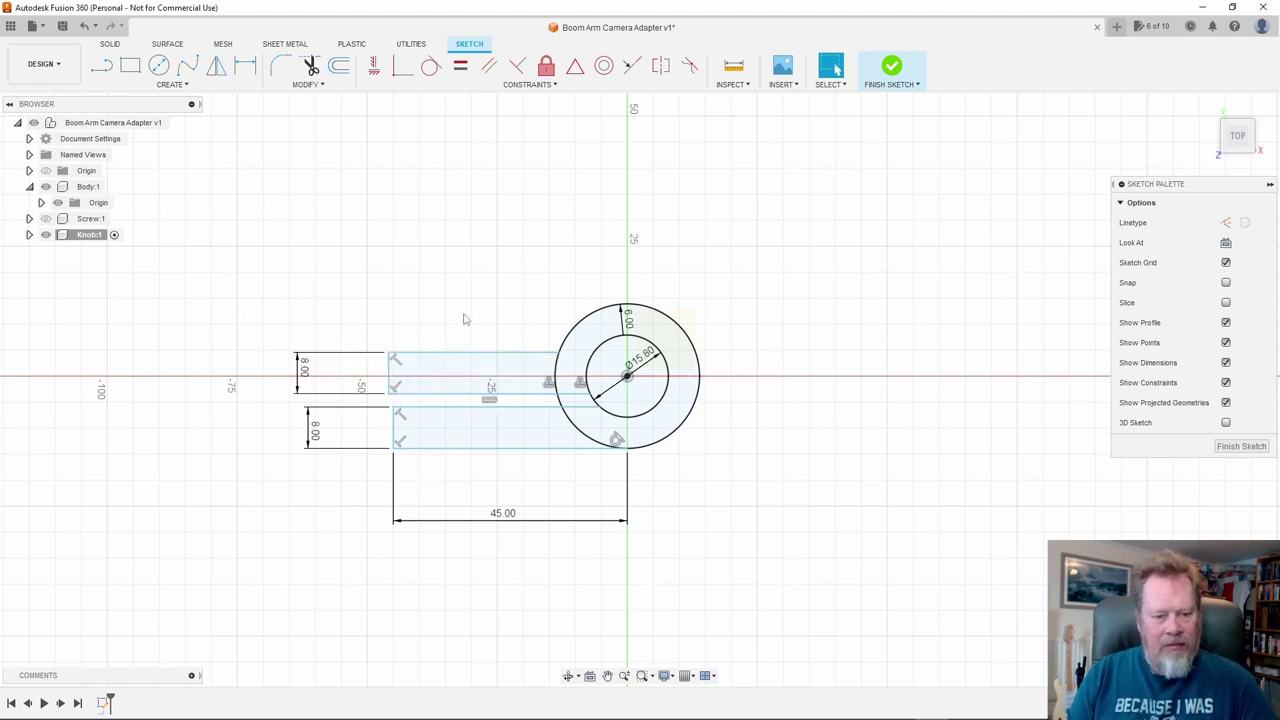
Try to apply a Fix constraint to the lower horizontal lines of the two arm outlines
left_click(470, 408)
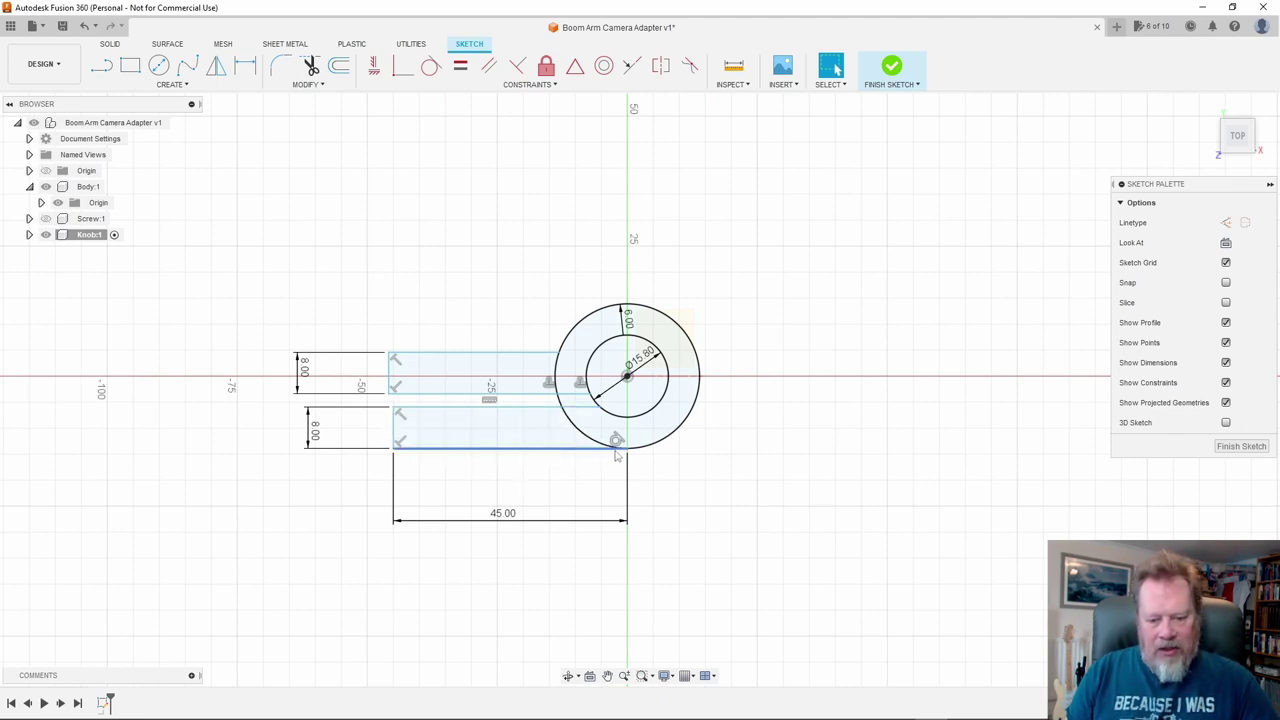
left_click(496, 452)
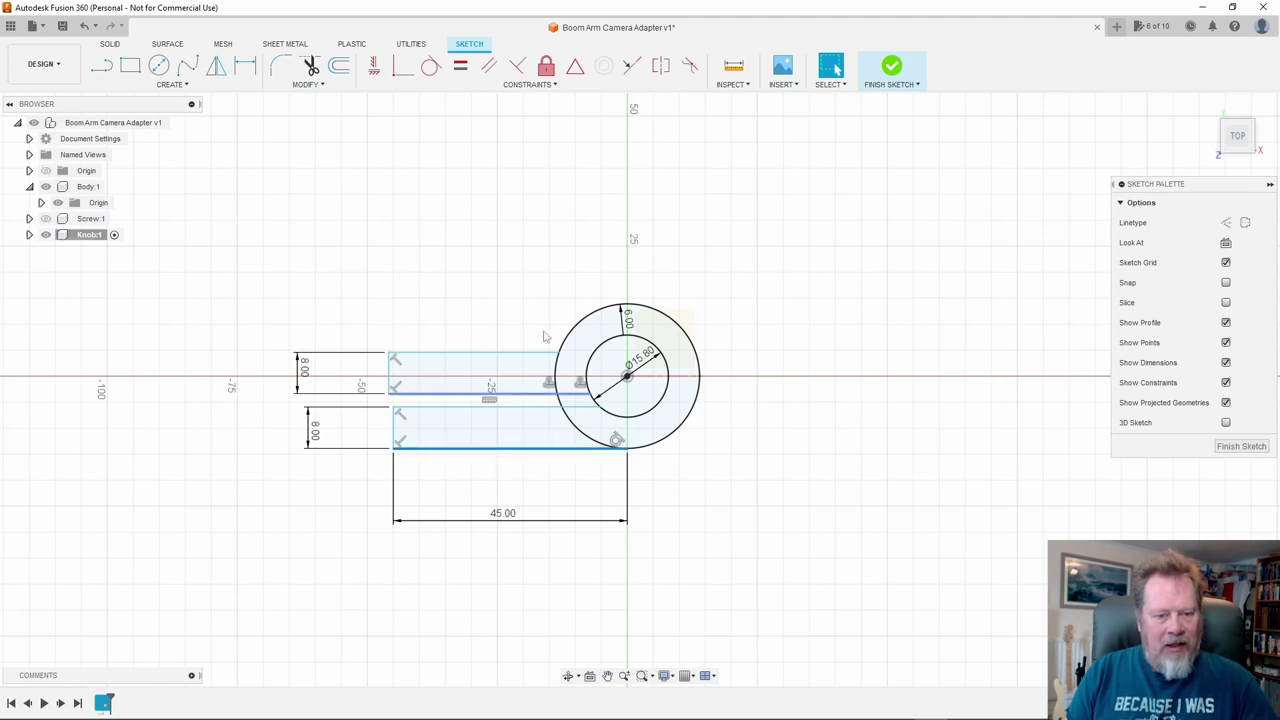
left_click(547, 68)
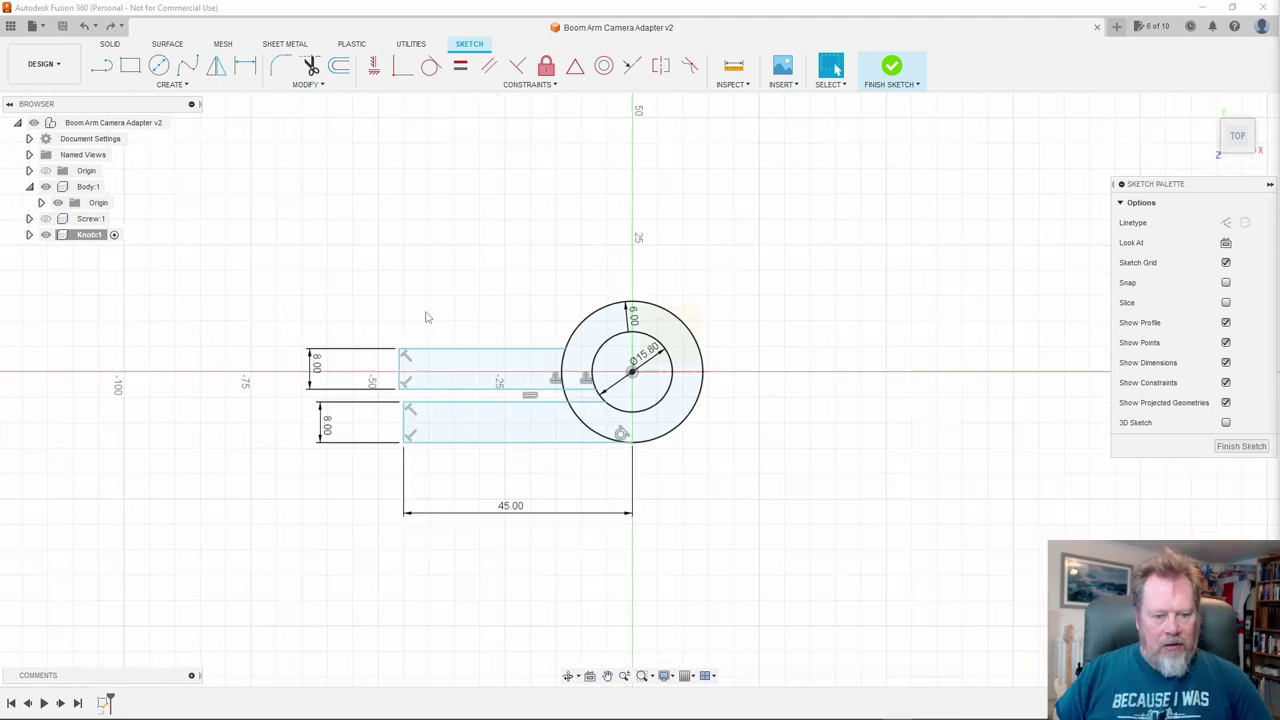
Apply a Collinear constraint between the vertical end lines of the upper and lower arms
left_click(398, 372)
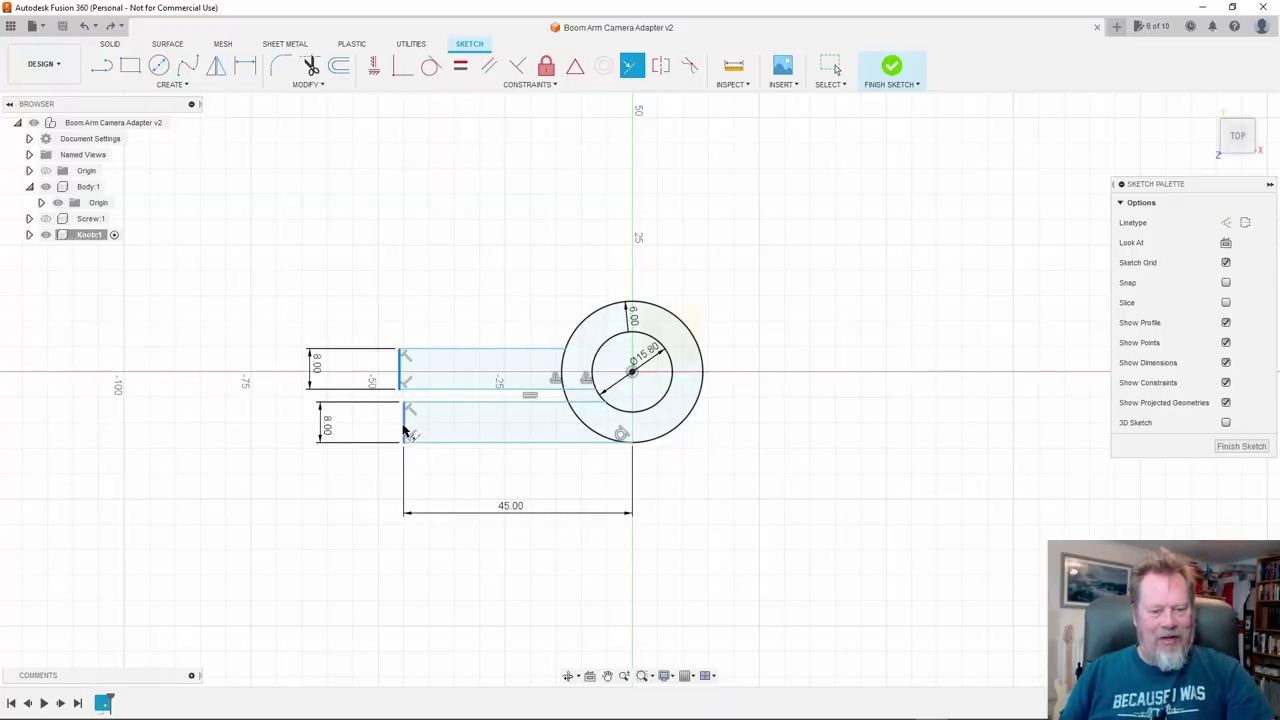
left_click(401, 365)
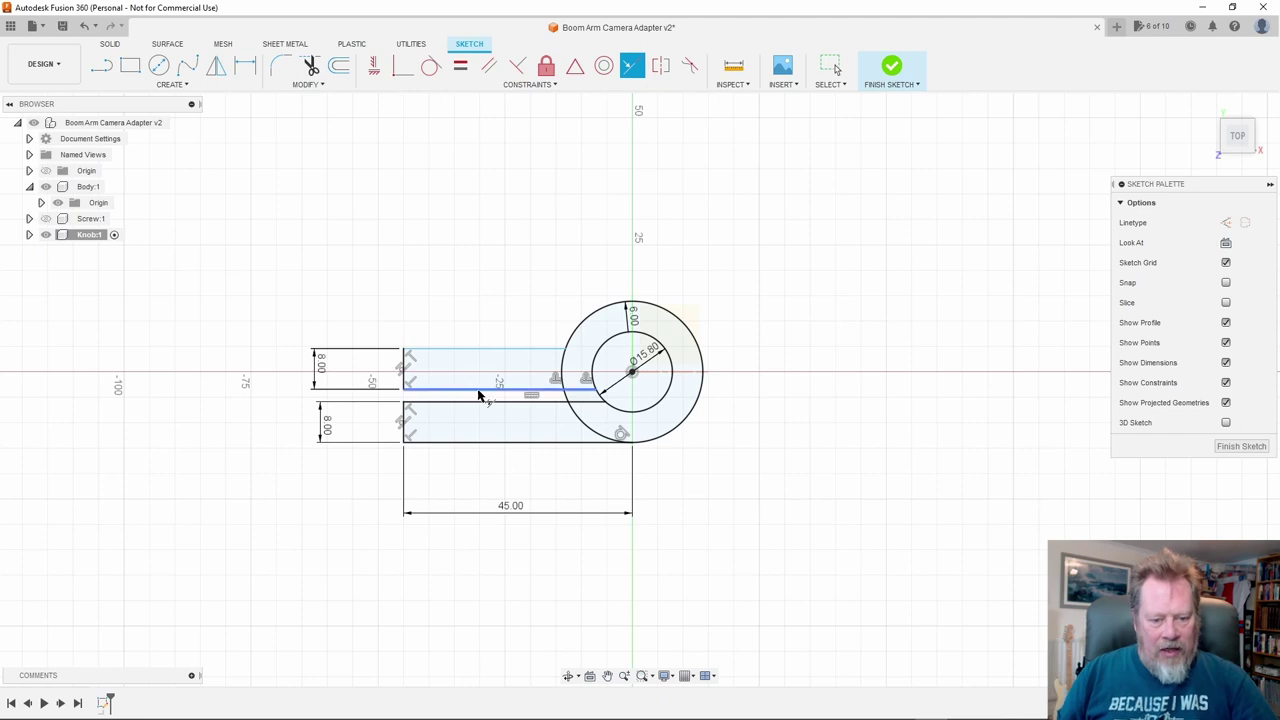
key("Escape")
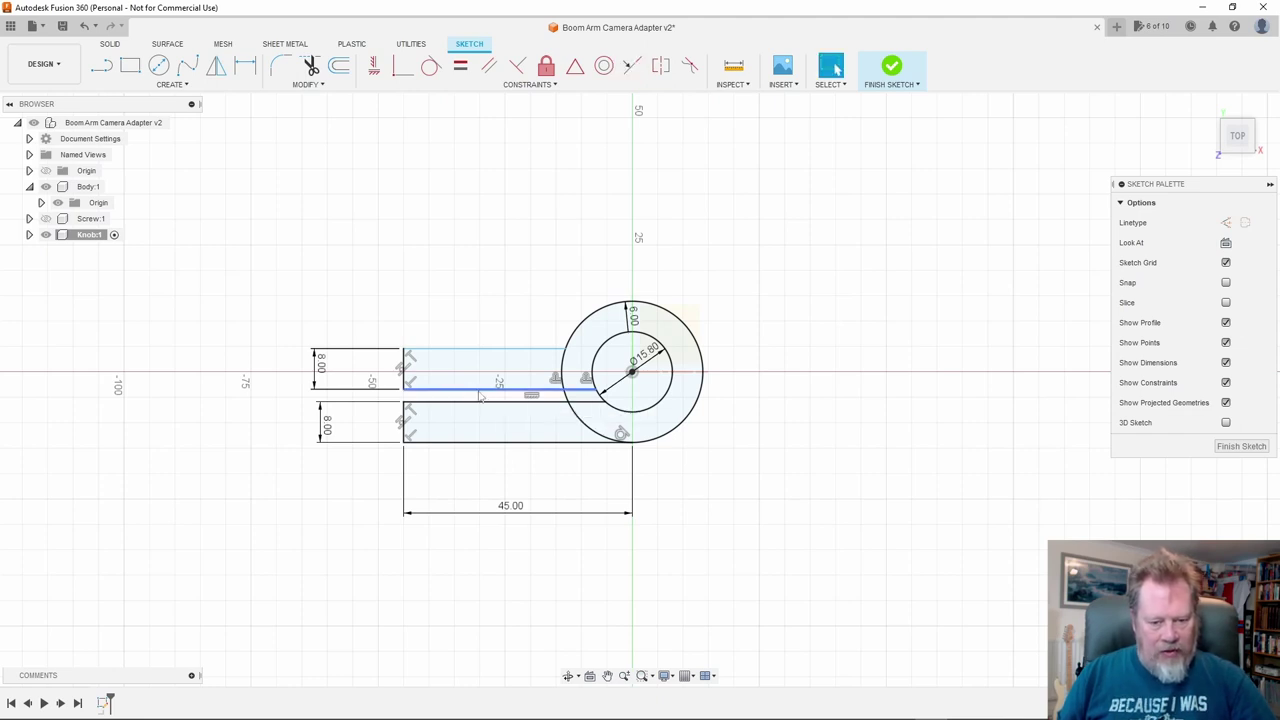
Dimension the gap between the facing horizontal lines of the two arms to 2 mm
key("d")
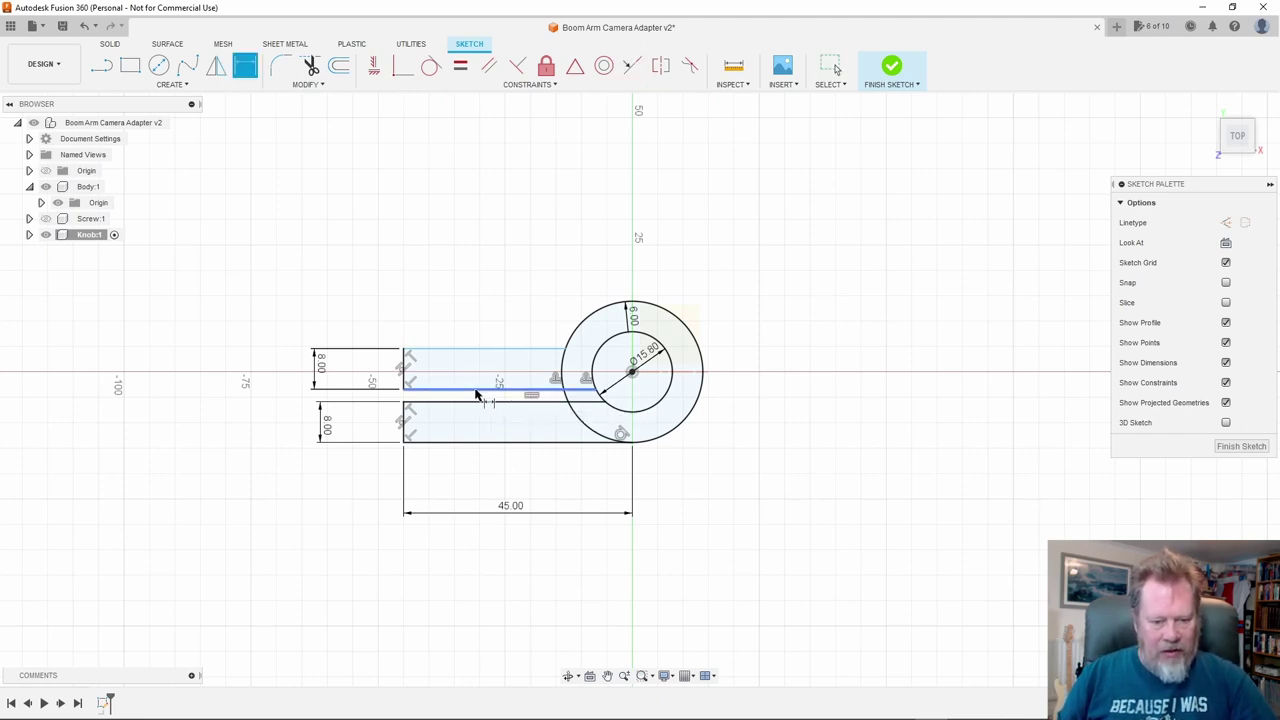
left_click(476, 391)
left_click(476, 401)
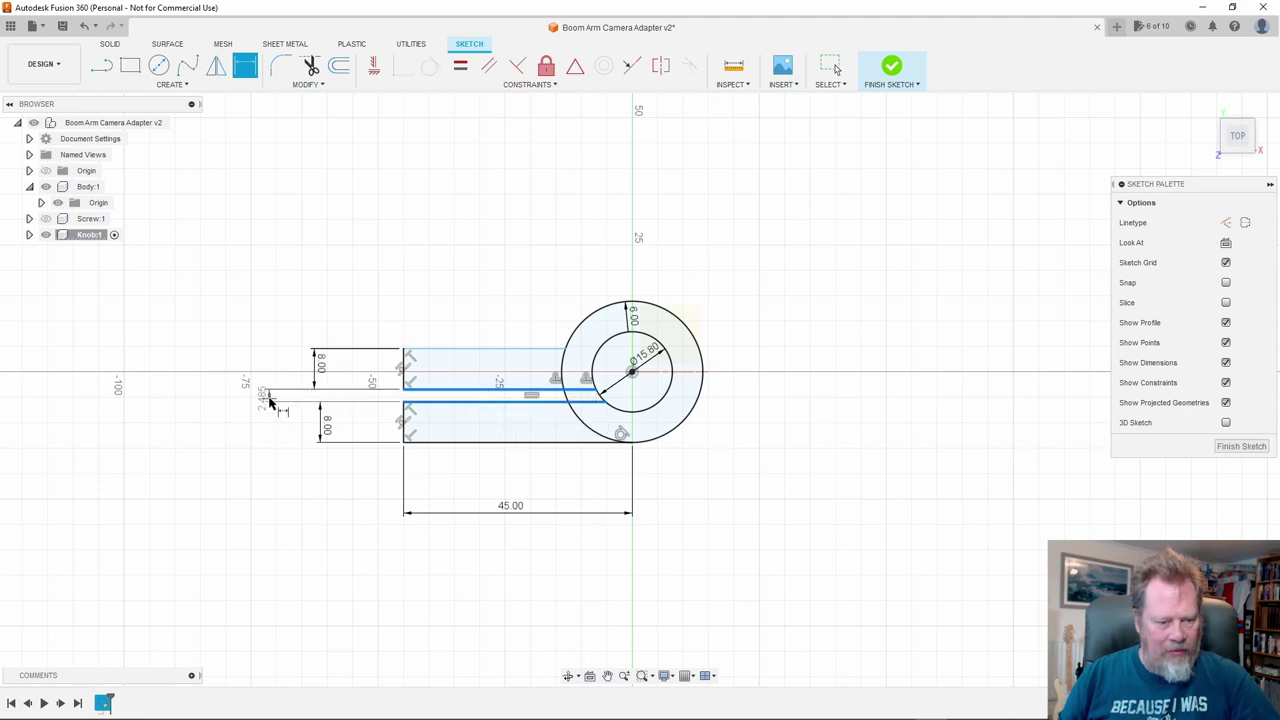
left_click(268, 400)
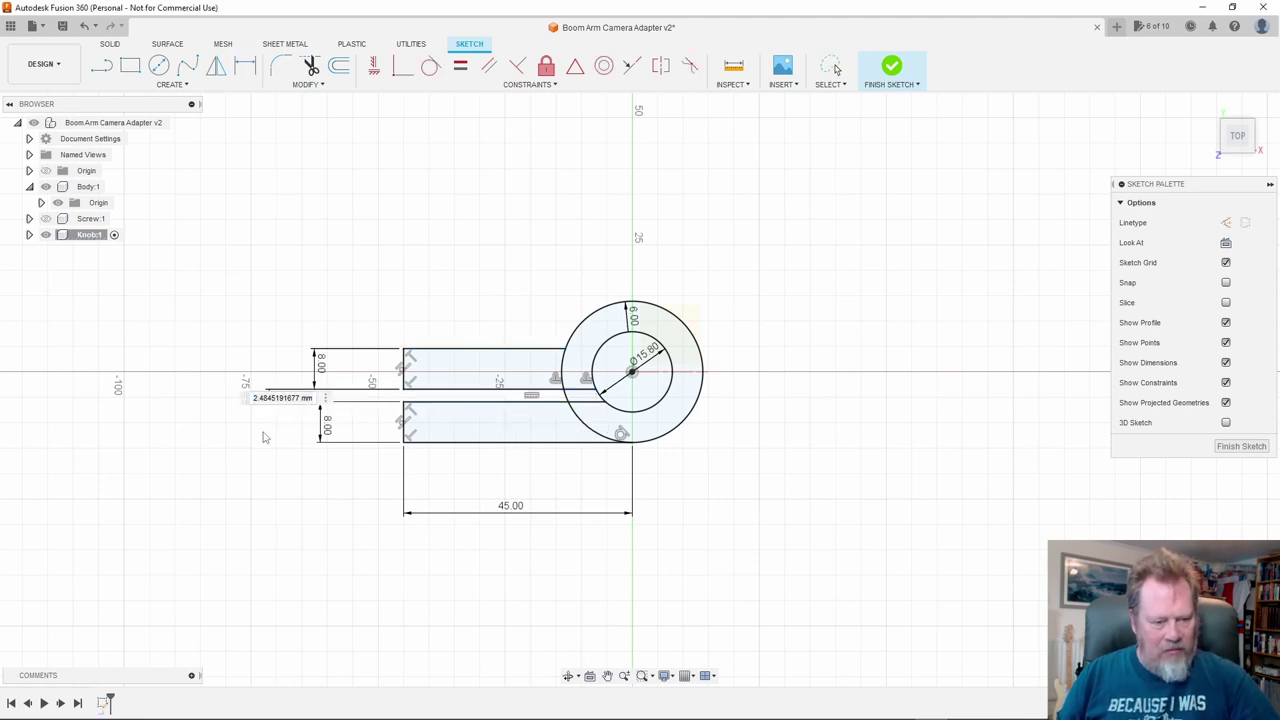
left_click(272, 398)
type("2")
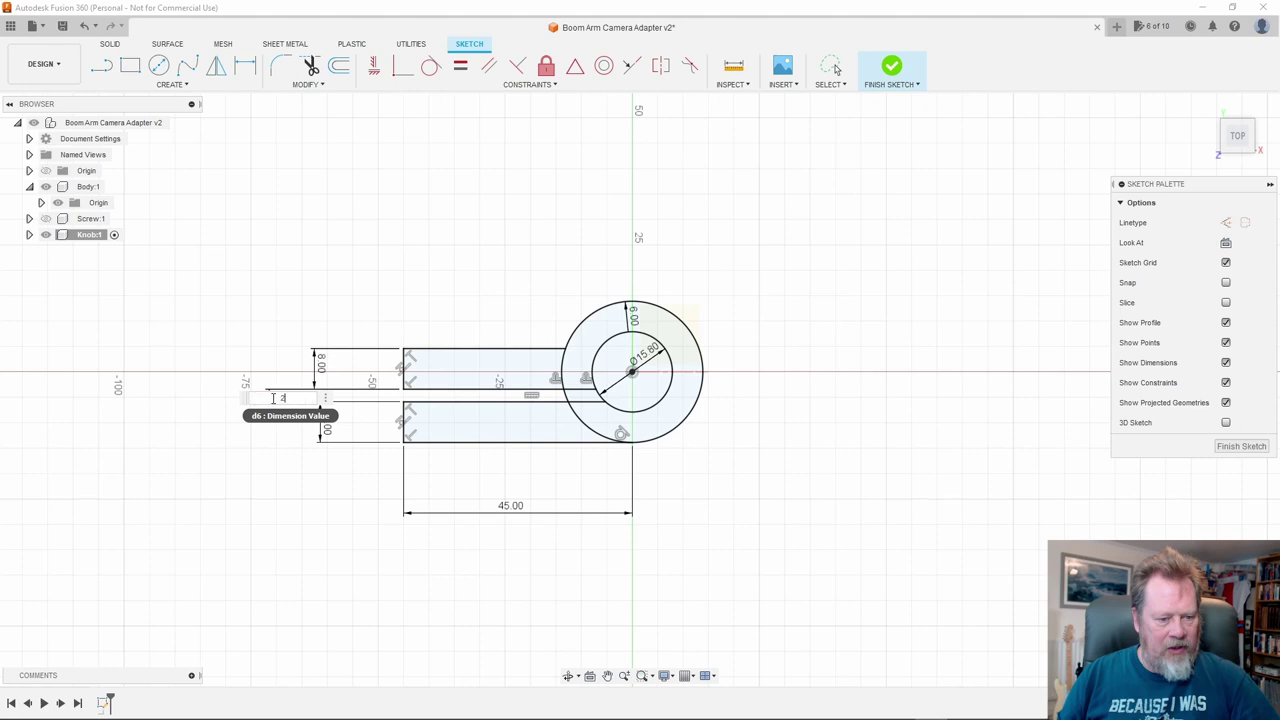
key("Return")
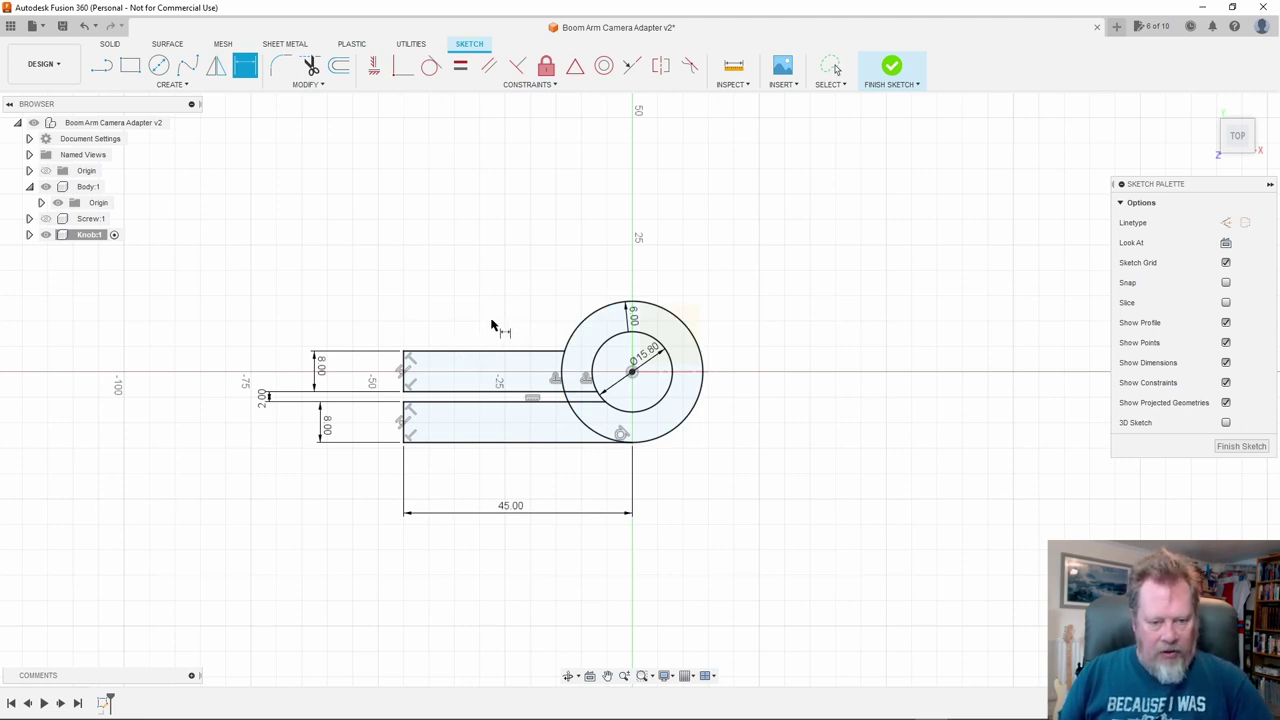
Sketch a 13 mm diameter construction circle just above the upper arm, left of the ring
key("c")
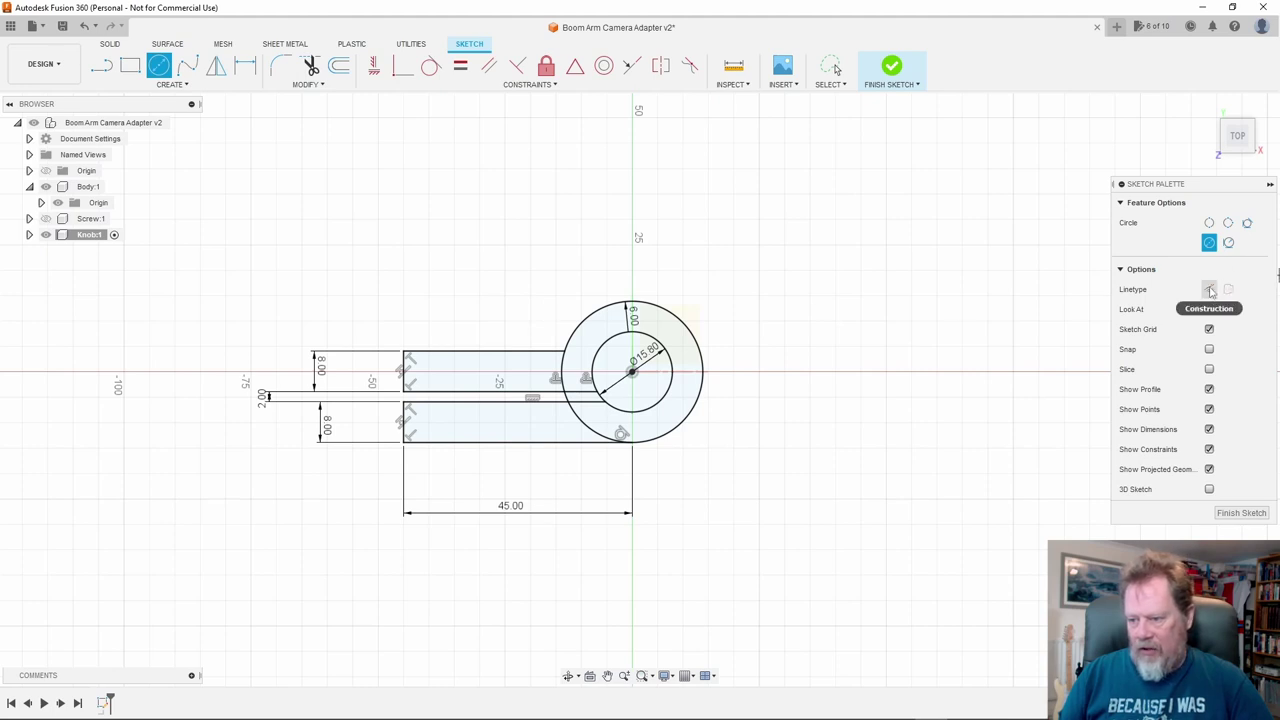
key("x")
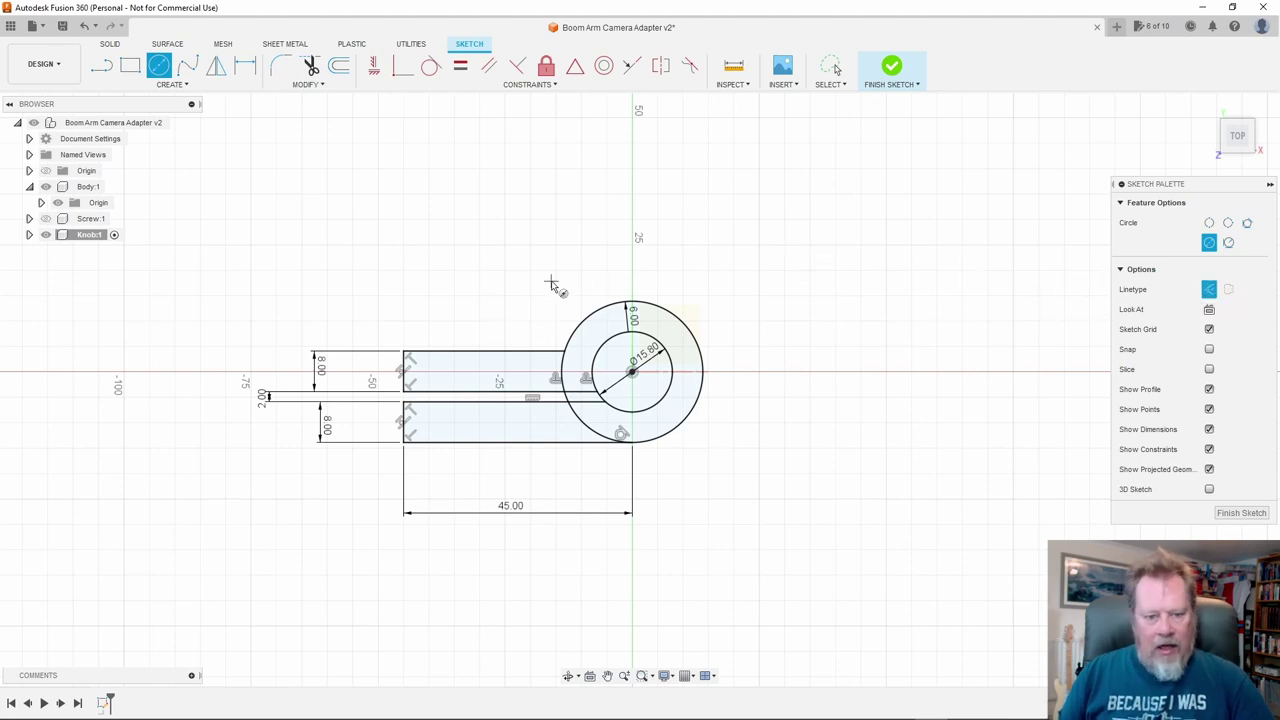
left_click(480, 320)
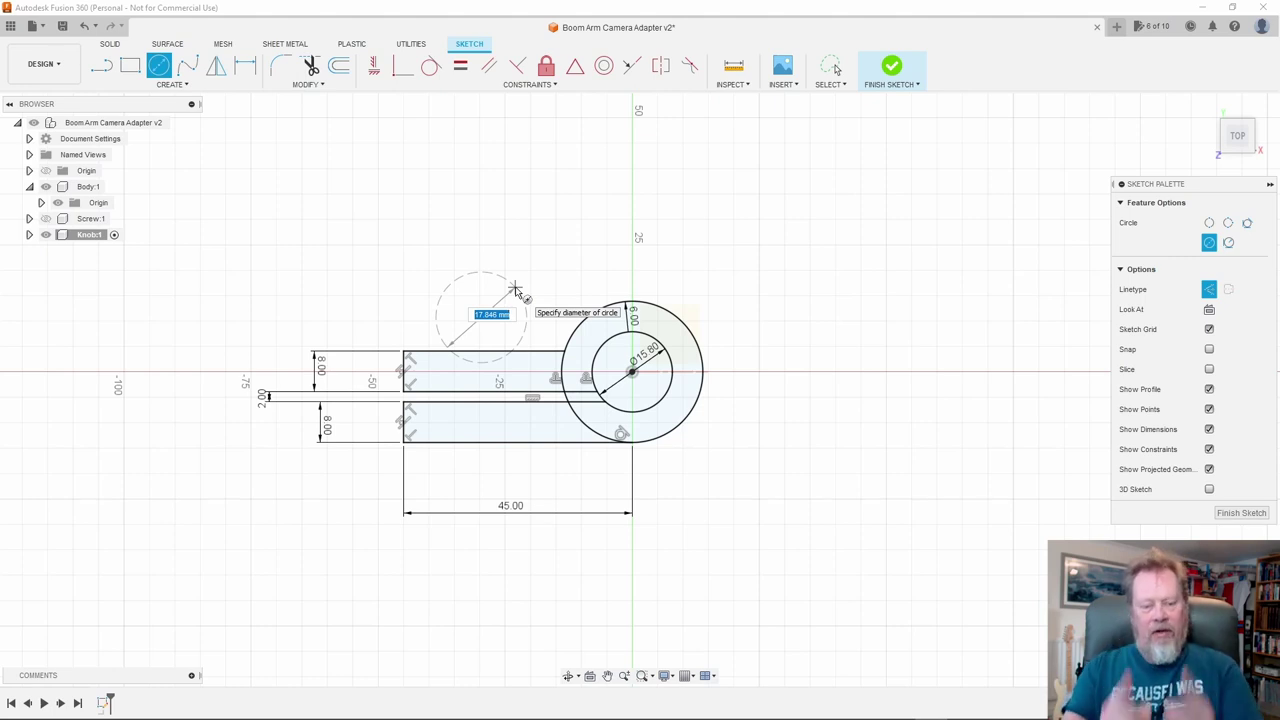
type("13")
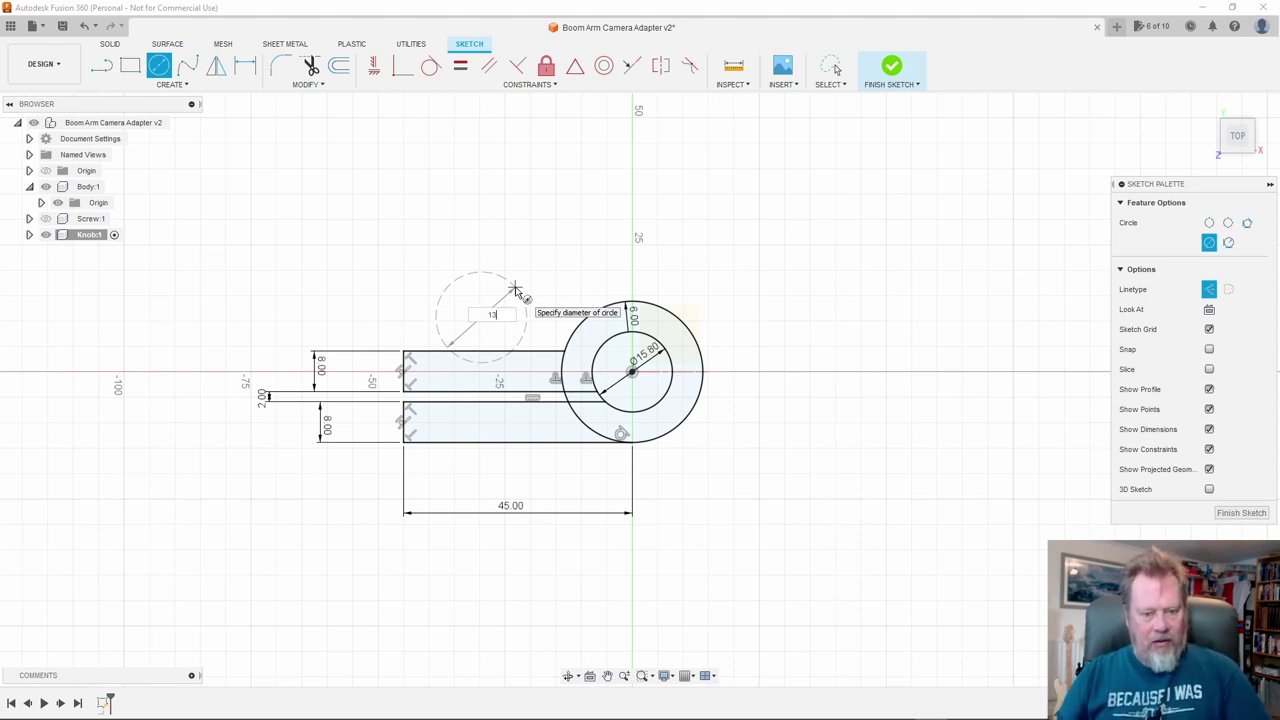
key("Return")
key("Escape")
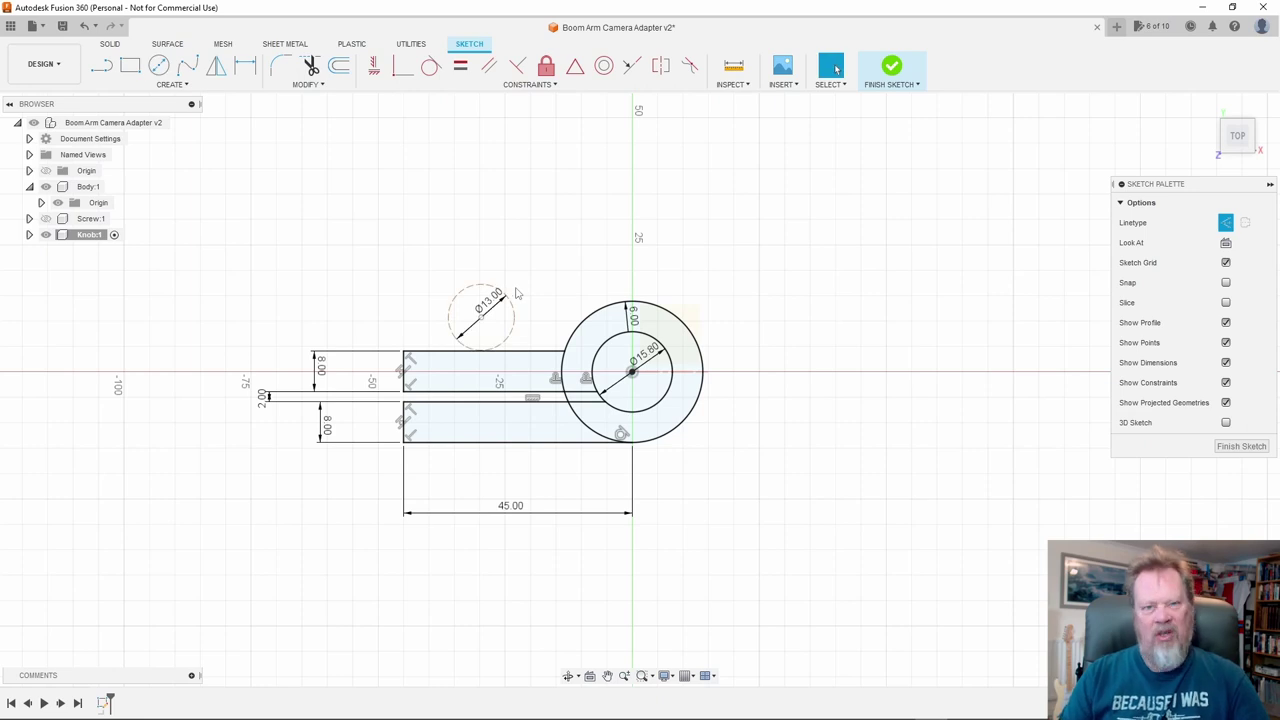
Move the 13 mm construction circle down and slightly right so it overlaps the upper arm's top edge
left_click_drag(481, 316, 504, 344)
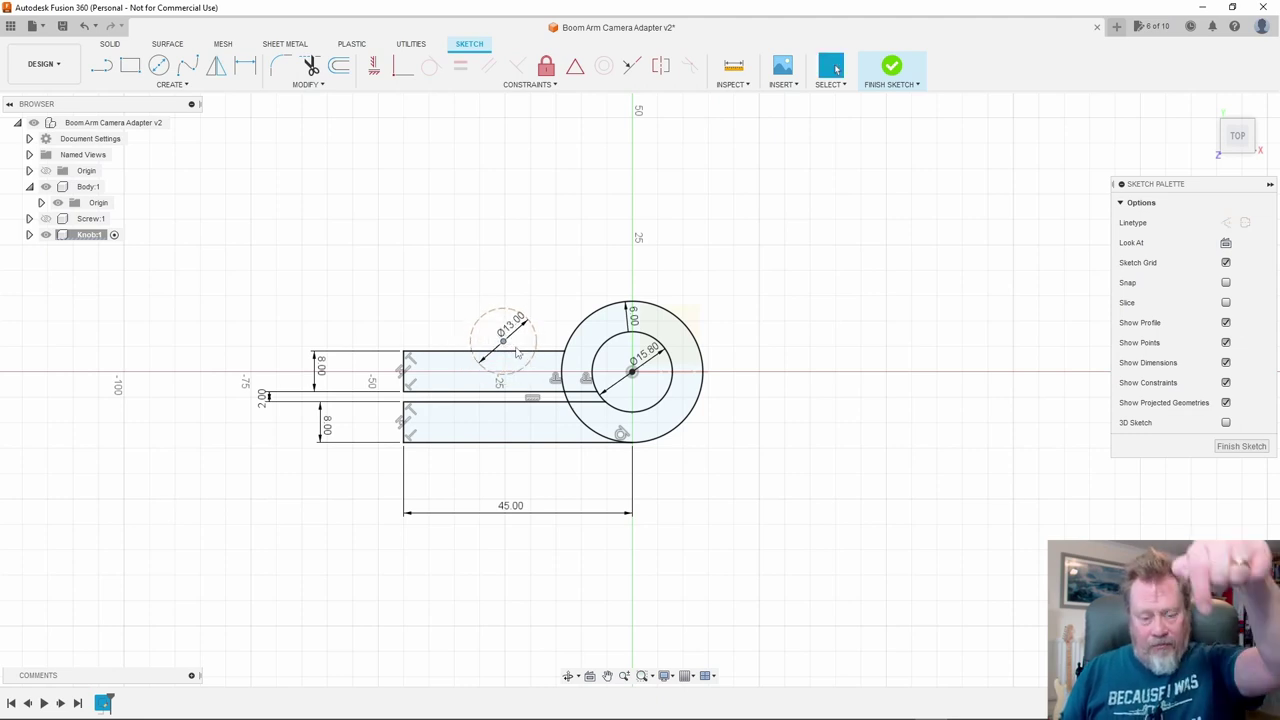
left_click_drag(505, 345, 508, 342)
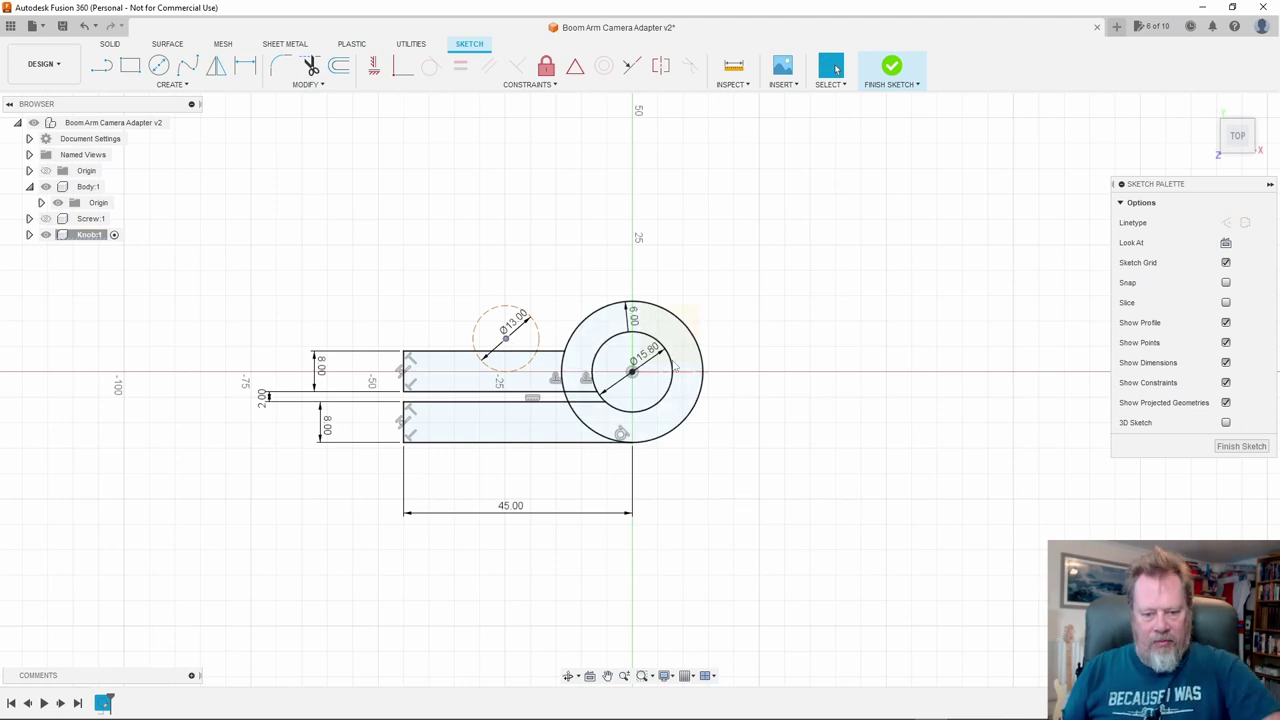
left_click_drag(505, 344, 503, 342)
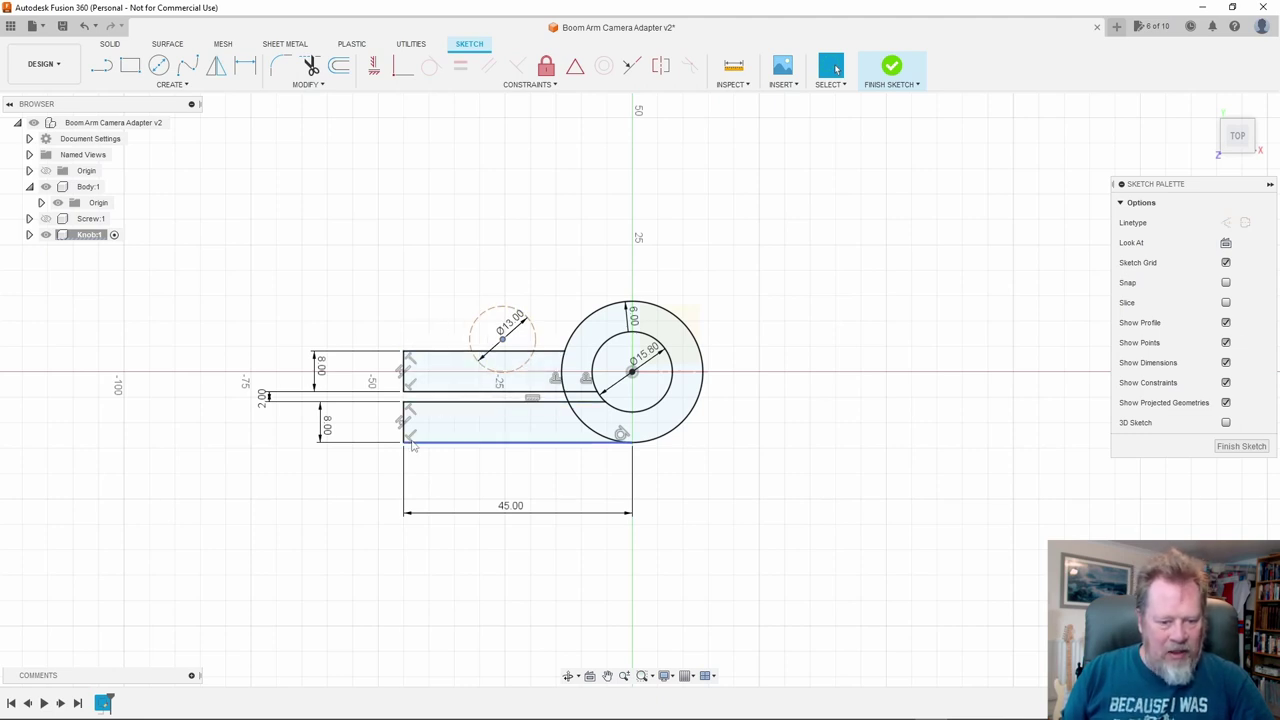
Set the horizontal length dimension from the arm ends to the ring's centre to 35 mm
double_click(511, 506)
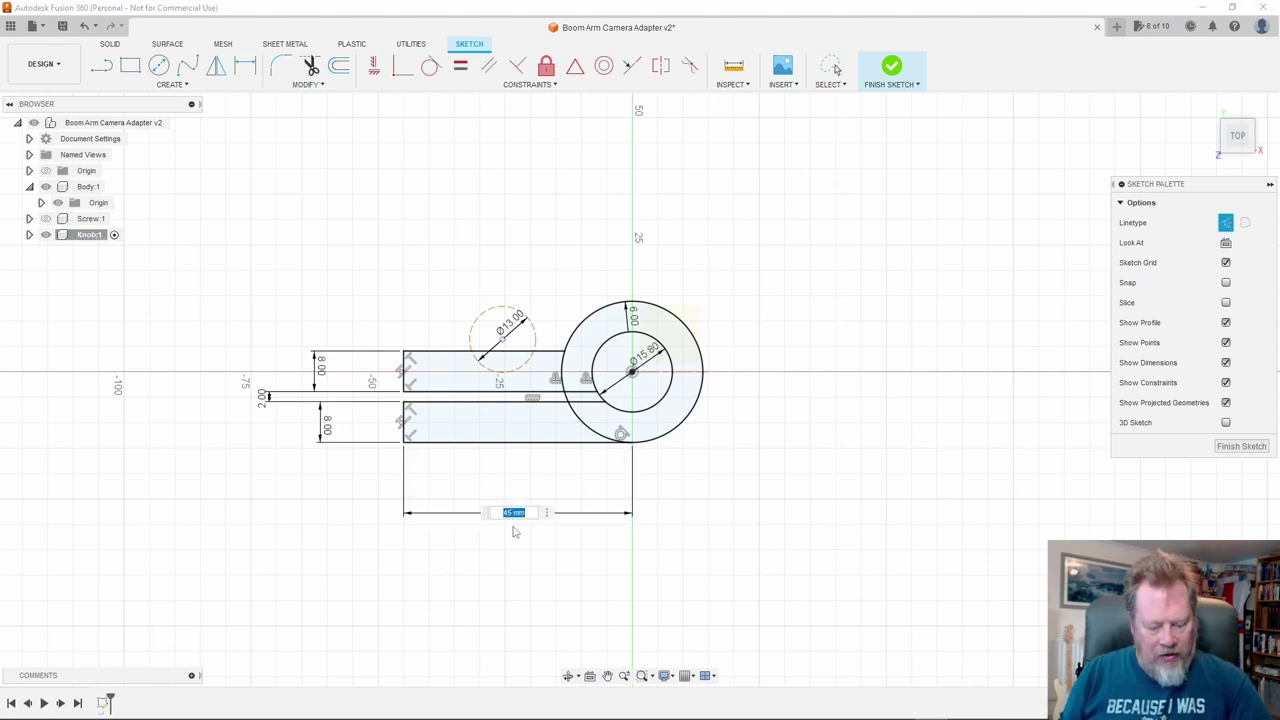
type("35")
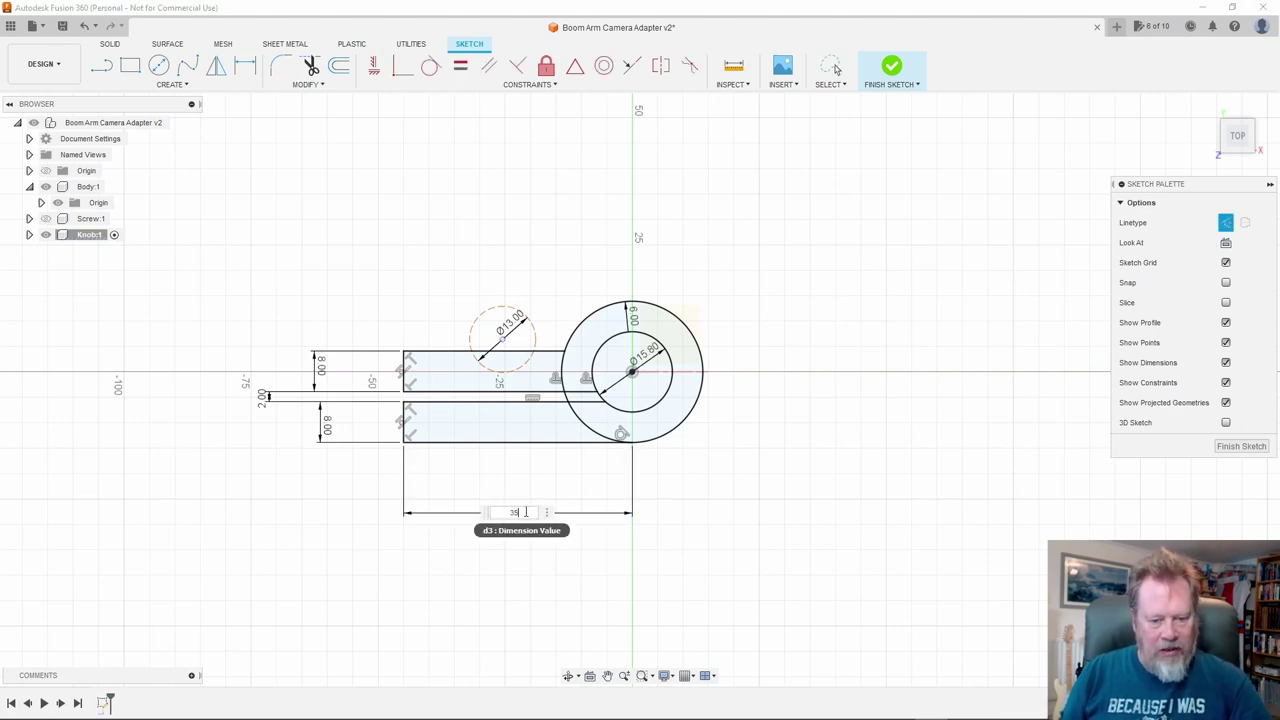
key("Return")
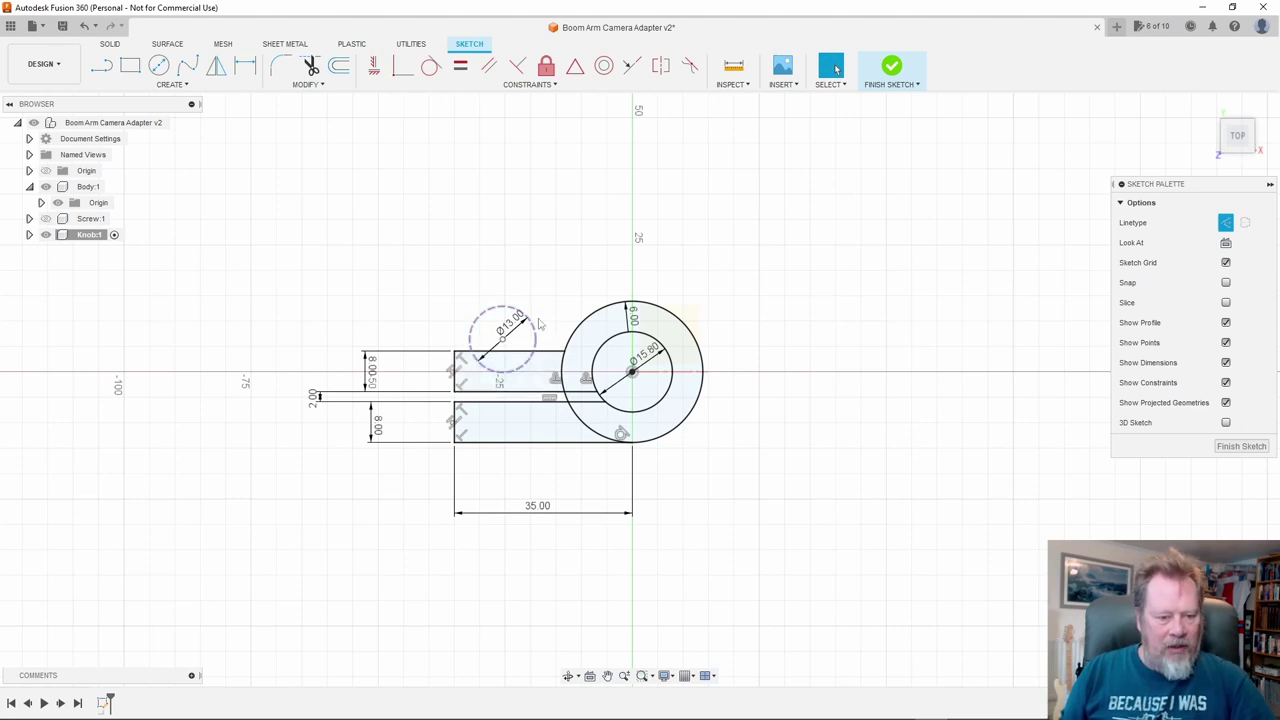
Move the 13 mm construction circle clear of the upper arm and delete it
left_click_drag(505, 343, 482, 293)
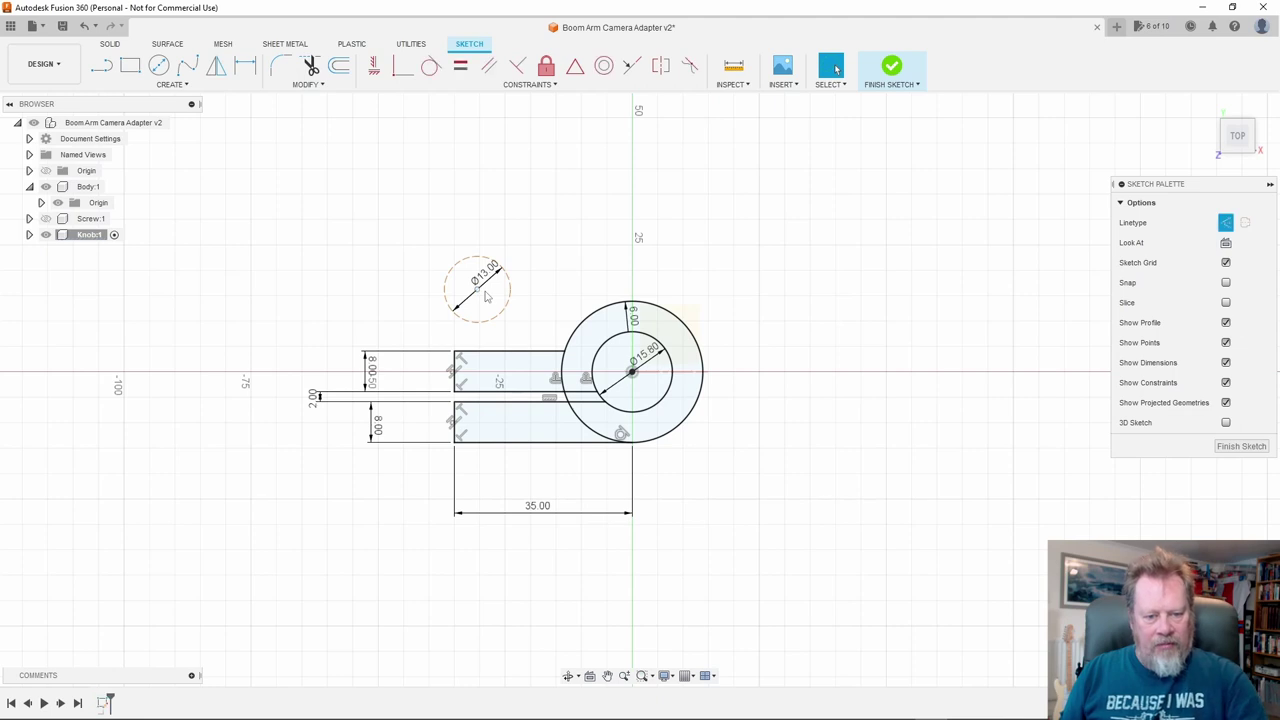
mouse_move(416, 232)
left_mouse_down()
mouse_move(405, 302)
mouse_move(524, 338)
mouse_move(555, 285)
mouse_move(518, 243)
left_mouse_up()
key("Delete")
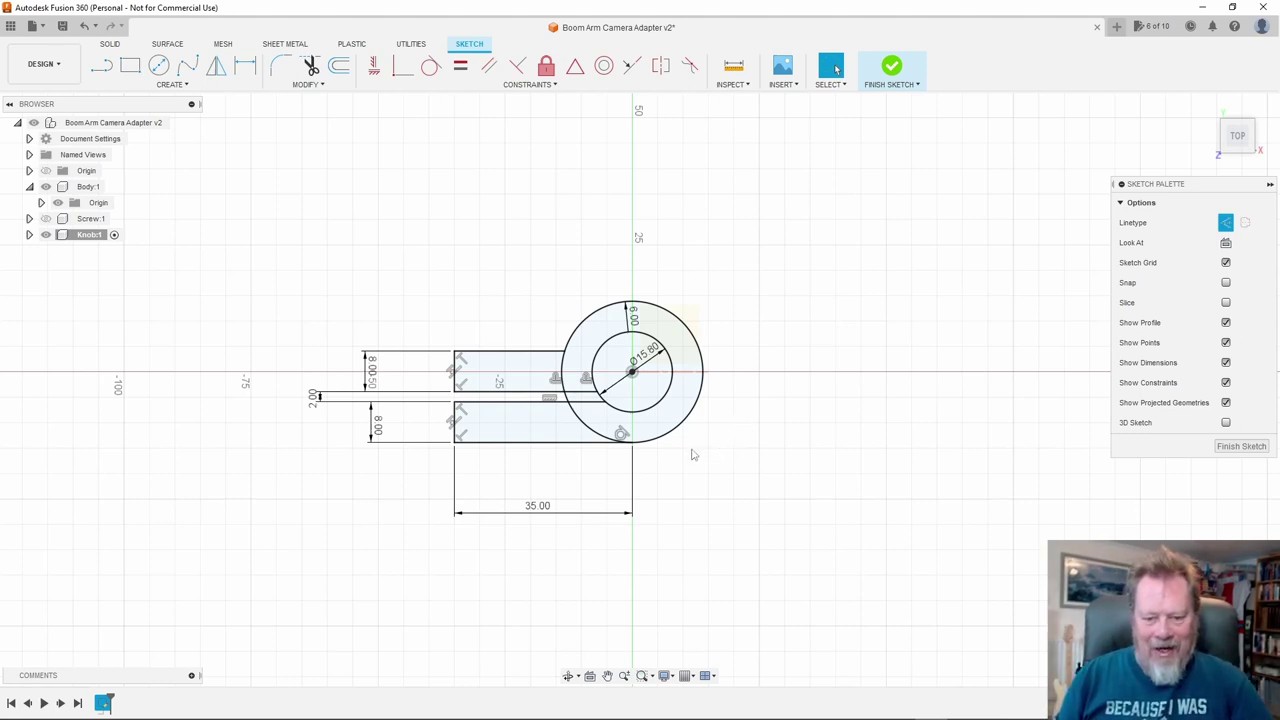
Mirror the lower arm's bottom line about the vertical construction line through the ring's centre
left_click(529, 449)
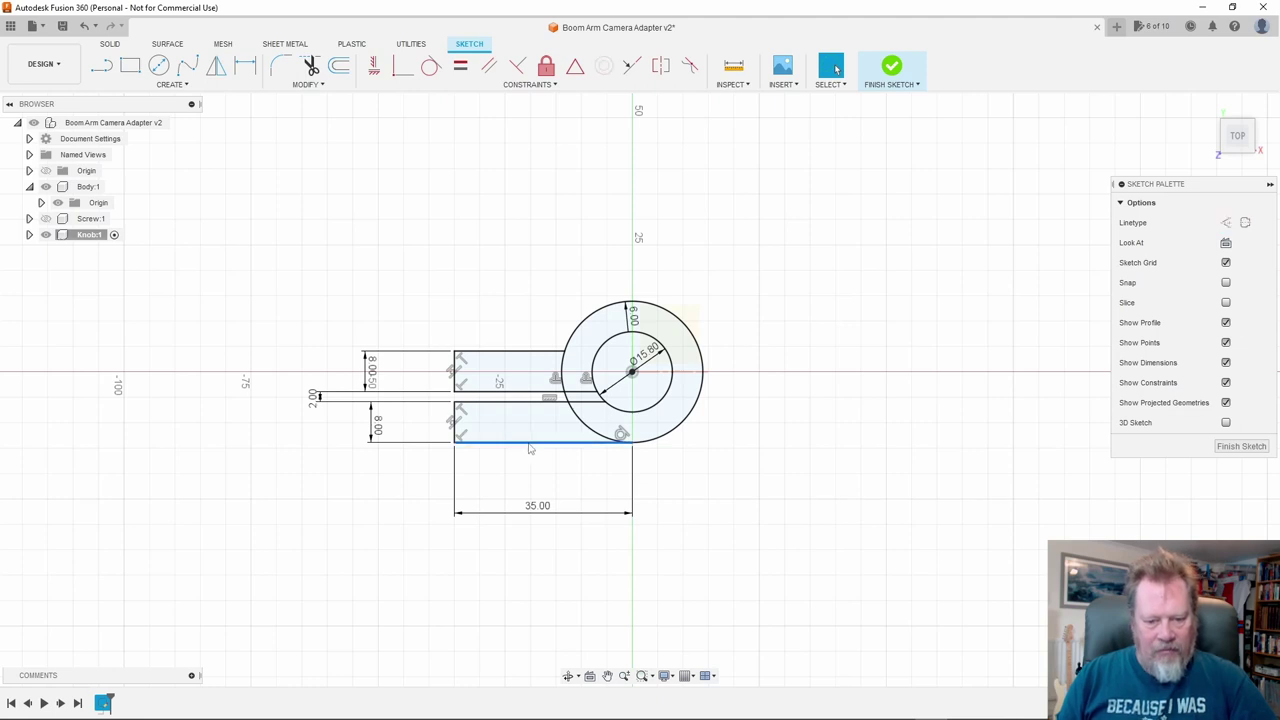
left_click(217, 68)
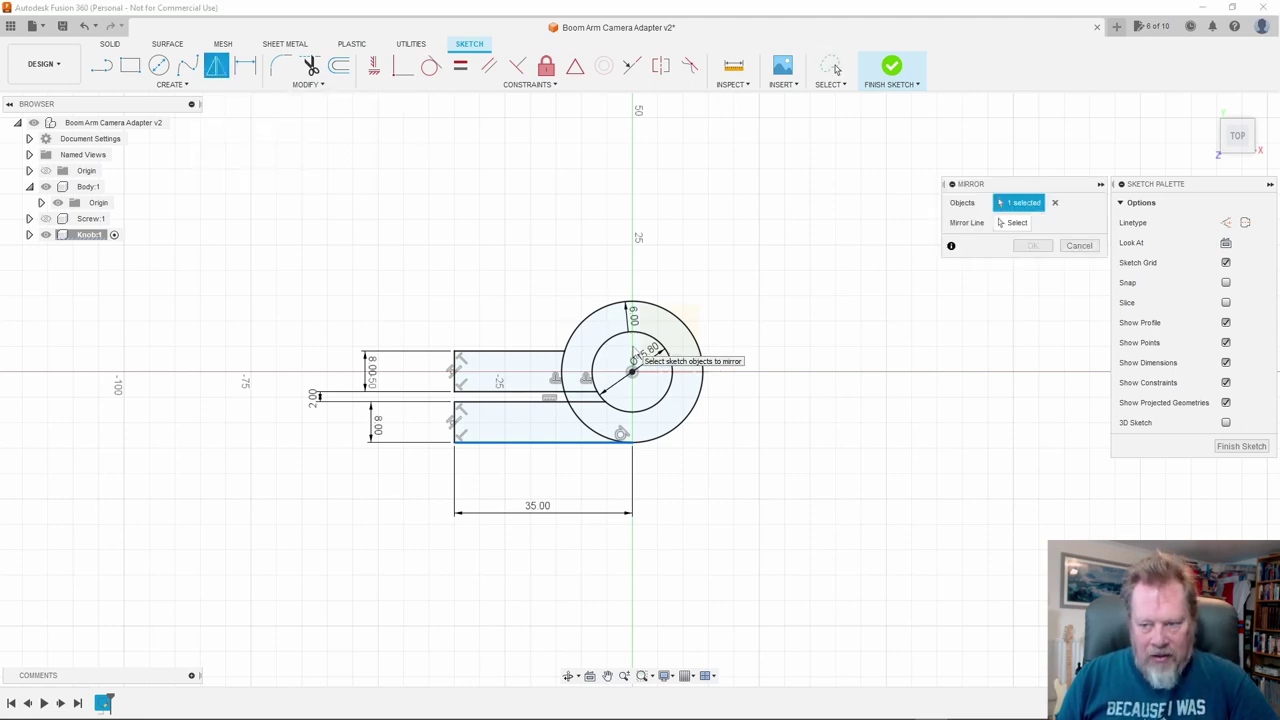
left_click(1018, 222)
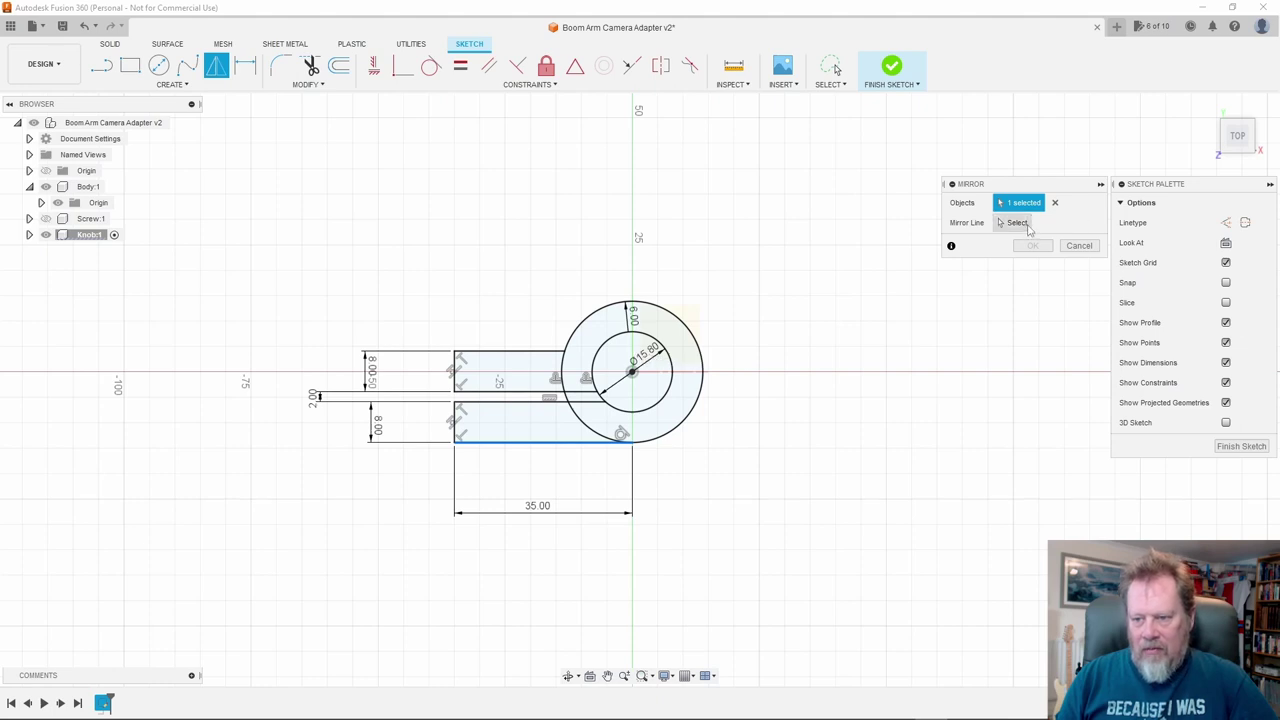
left_click(633, 349)
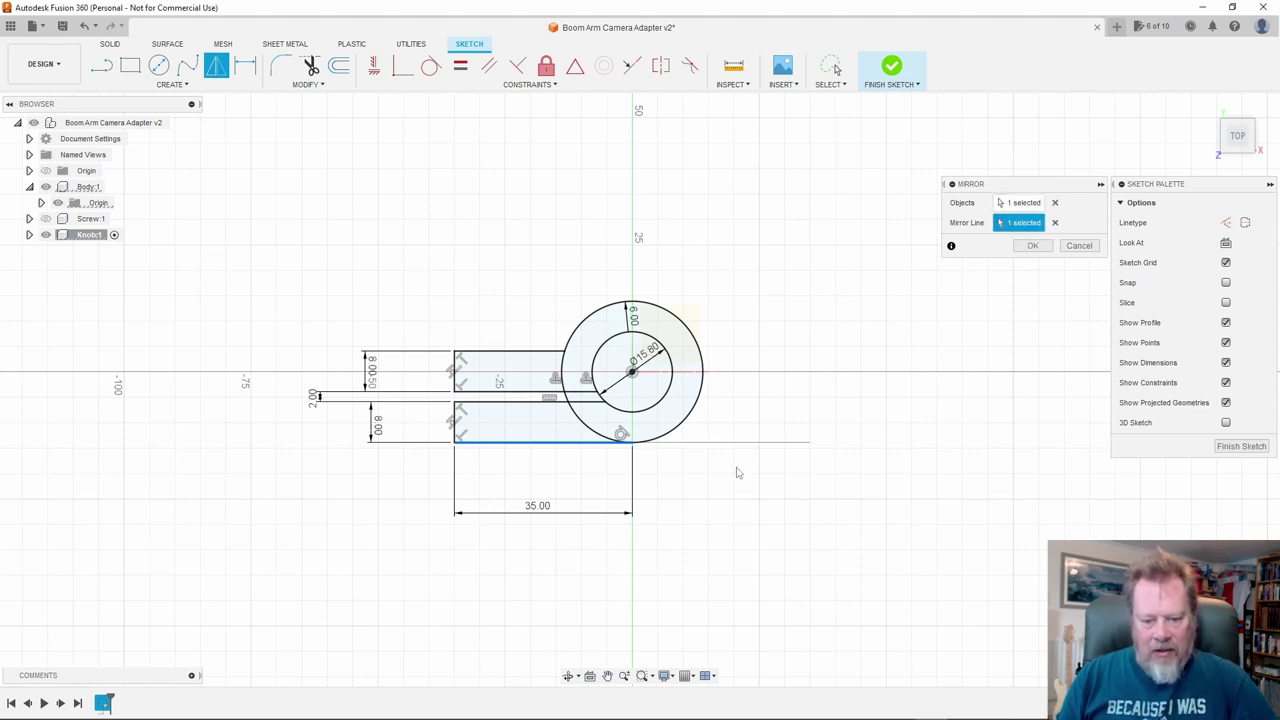
left_click(1040, 246)
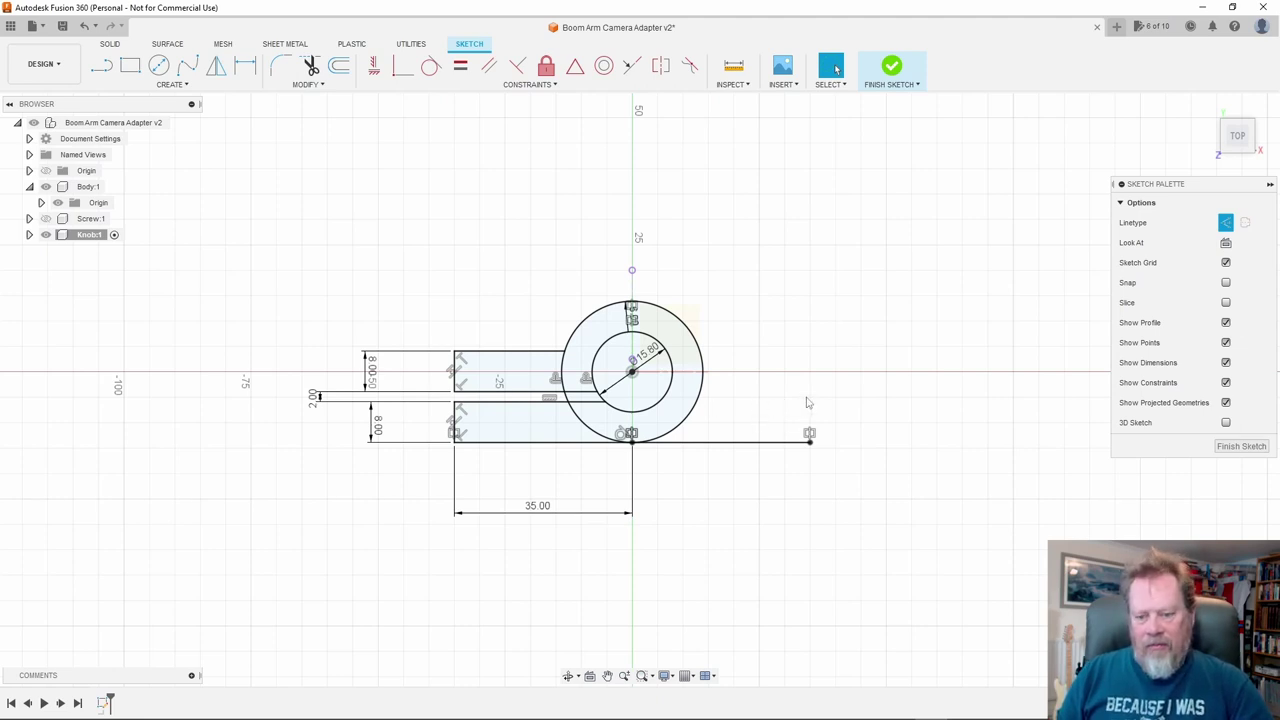
Turn off construction linetype and draw an 8 mm vertical line upward from the free end of the mirrored bottom line
key("l")
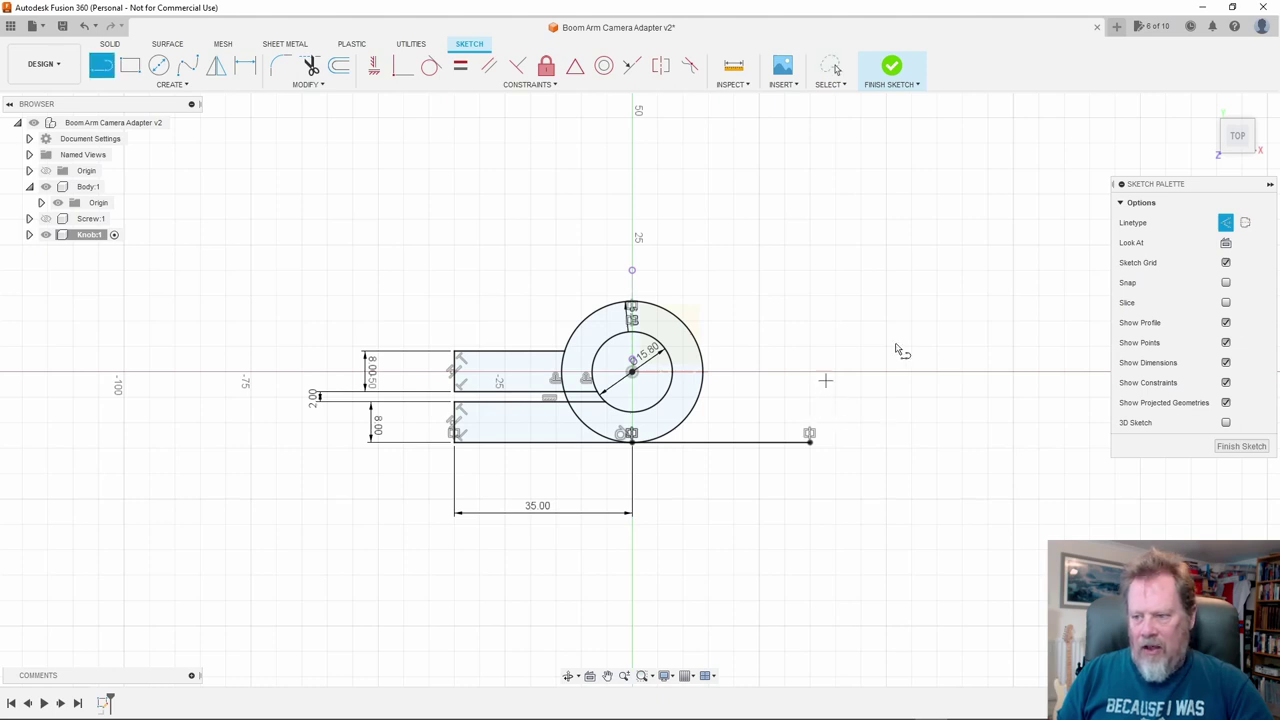
left_click(1226, 223)
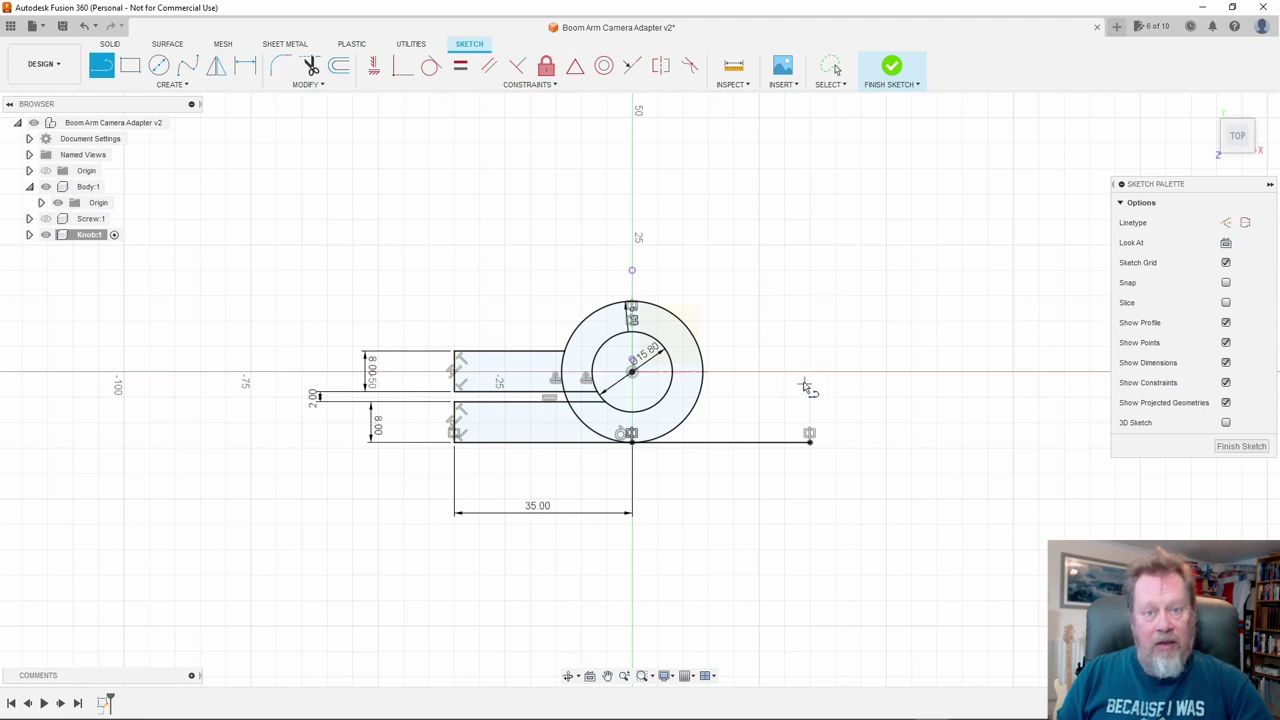
left_click(810, 443)
type("8")
key("Tab")
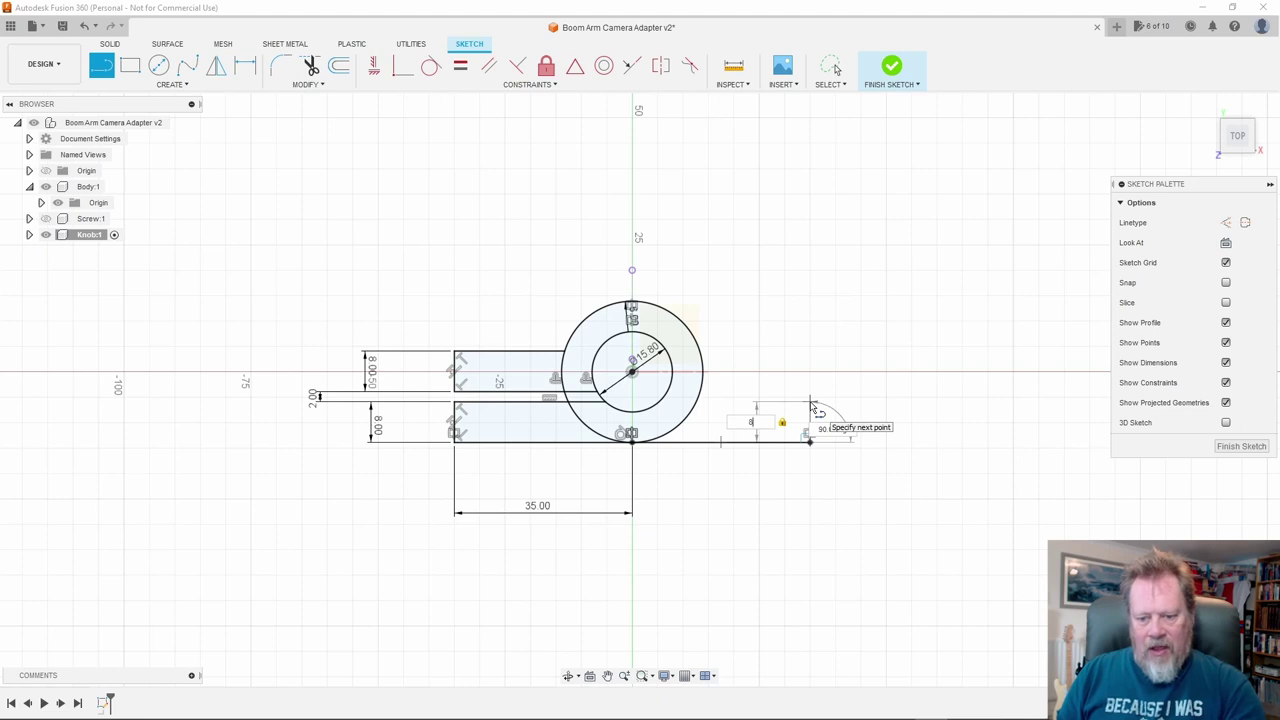
left_click(812, 405)
key("Escape")
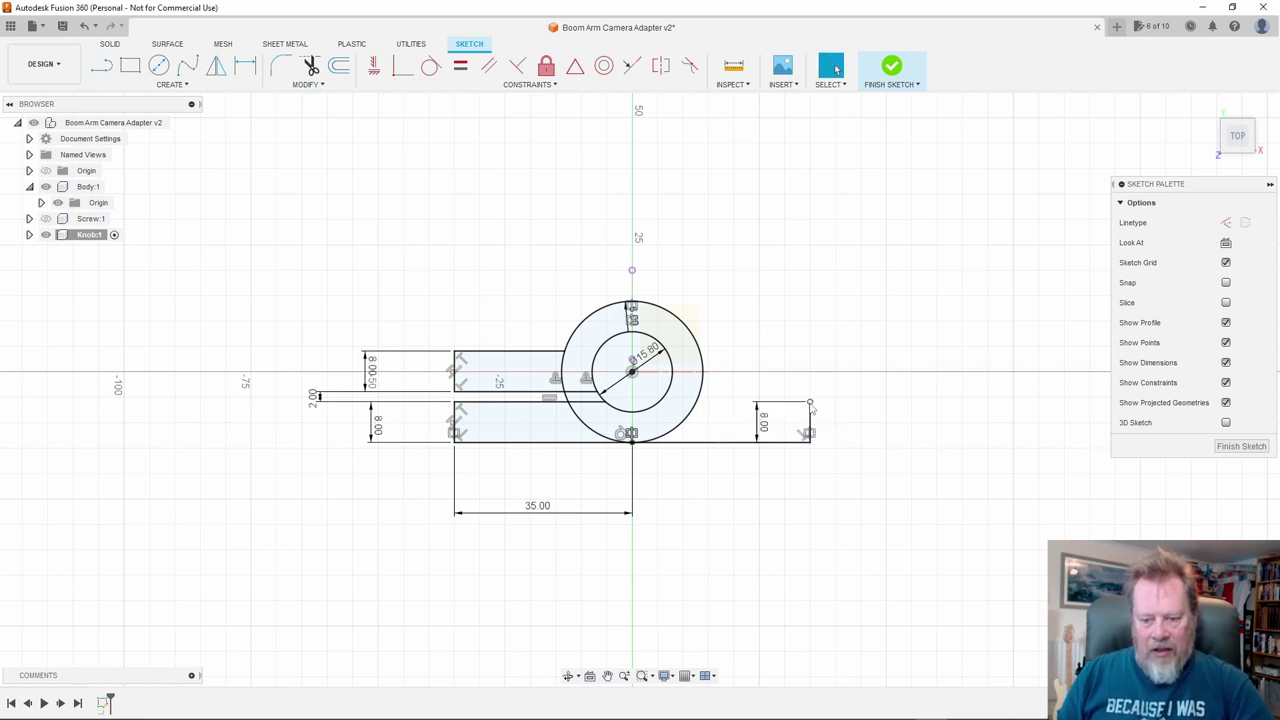
Close the new arm with a horizontal line from the 8 mm line's upper end to the ring's outer circle, and finish the sketch
key("l")
left_click(810, 403)
left_click_drag(808, 404, 697, 406)
key("Escape")
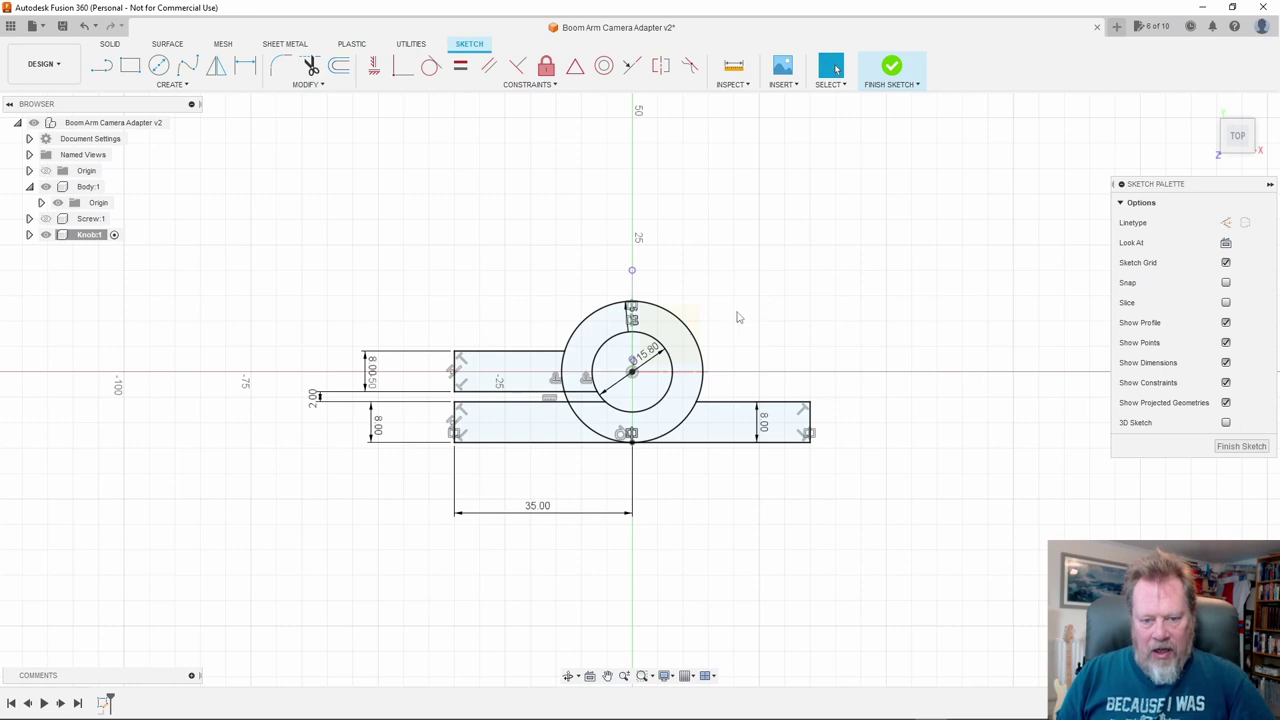
scroll(695, 335, "down", 1)
scroll(700, 335, "up", 4)
scroll(706, 333, "down", 1)
middle_click_drag(737, 330, 788, 270)
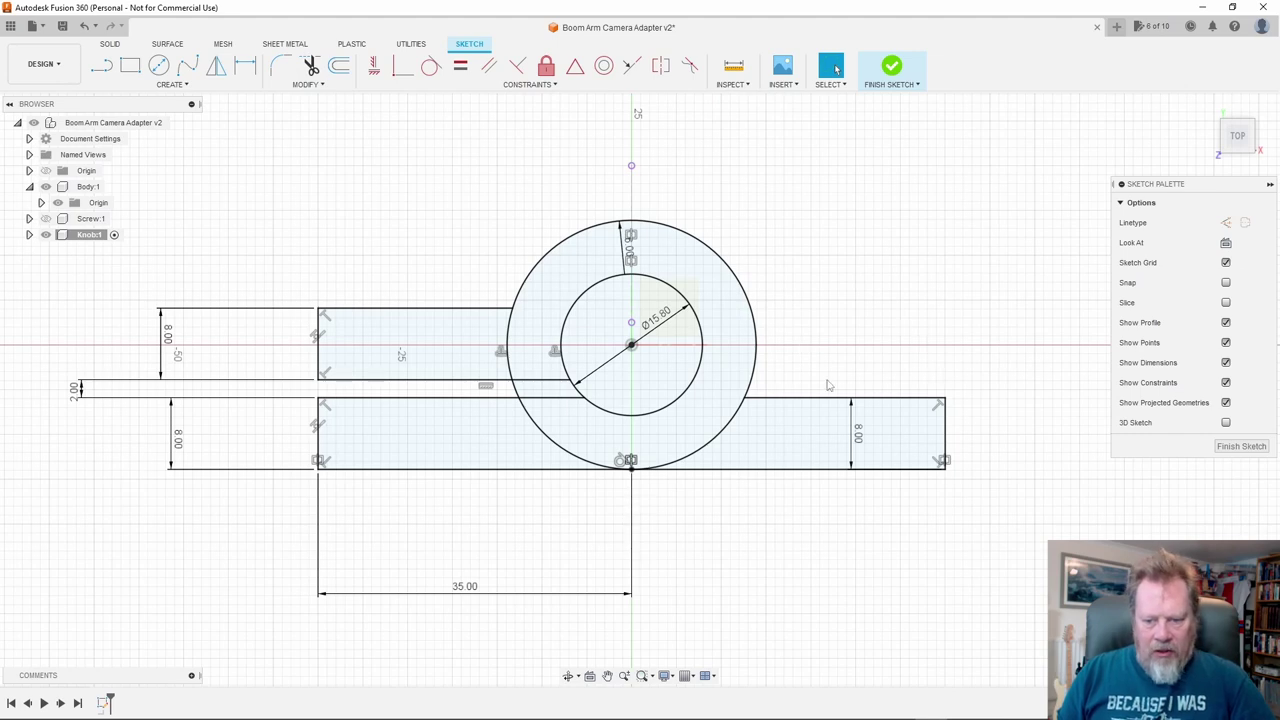
scroll(628, 385, "down", 1)
middle_click_drag(776, 258, 777, 282)
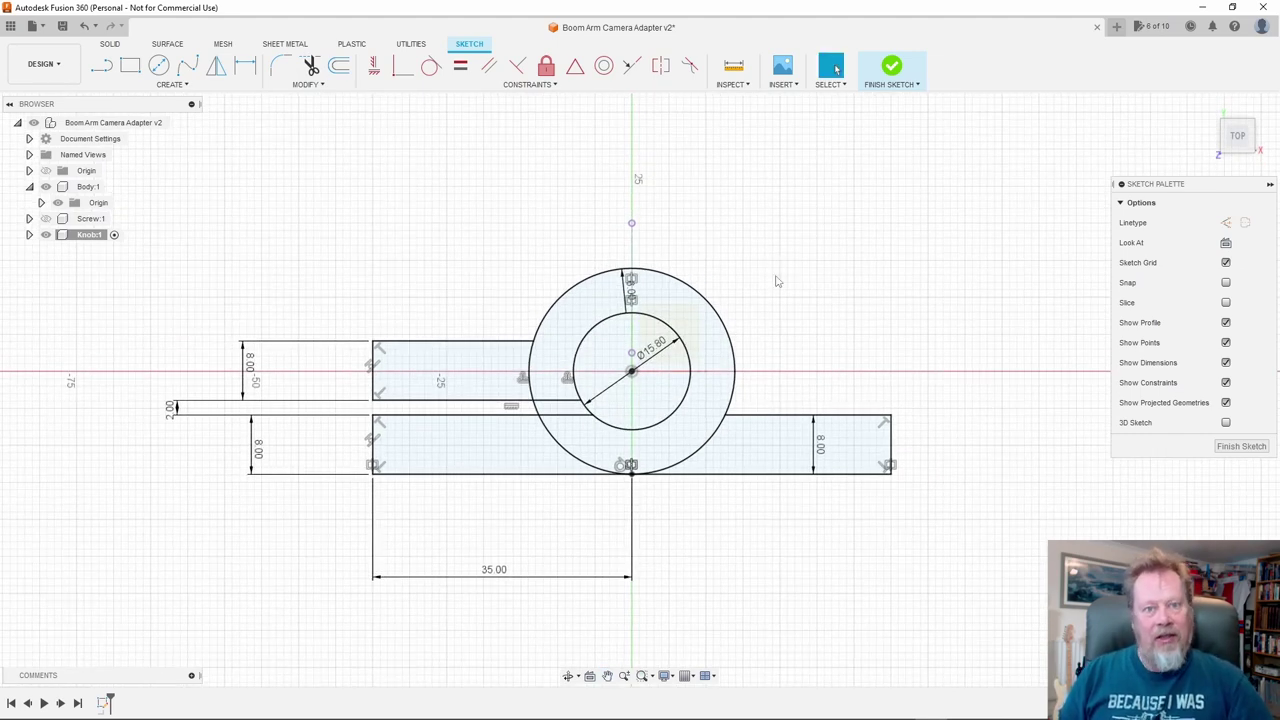
left_click(891, 66)
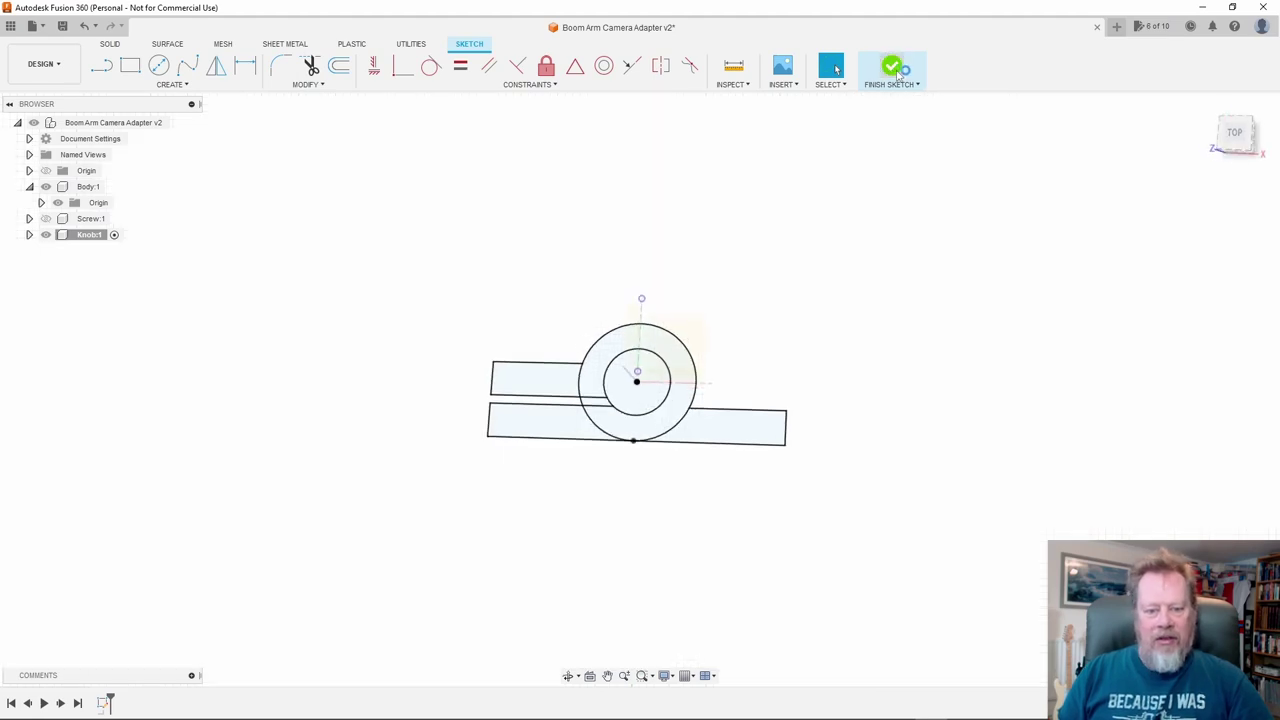
Extrude the ring profile and all three arm profiles 50 mm as a new body, leaving out the centre hole and the slot
scroll(648, 400, "up", 2)
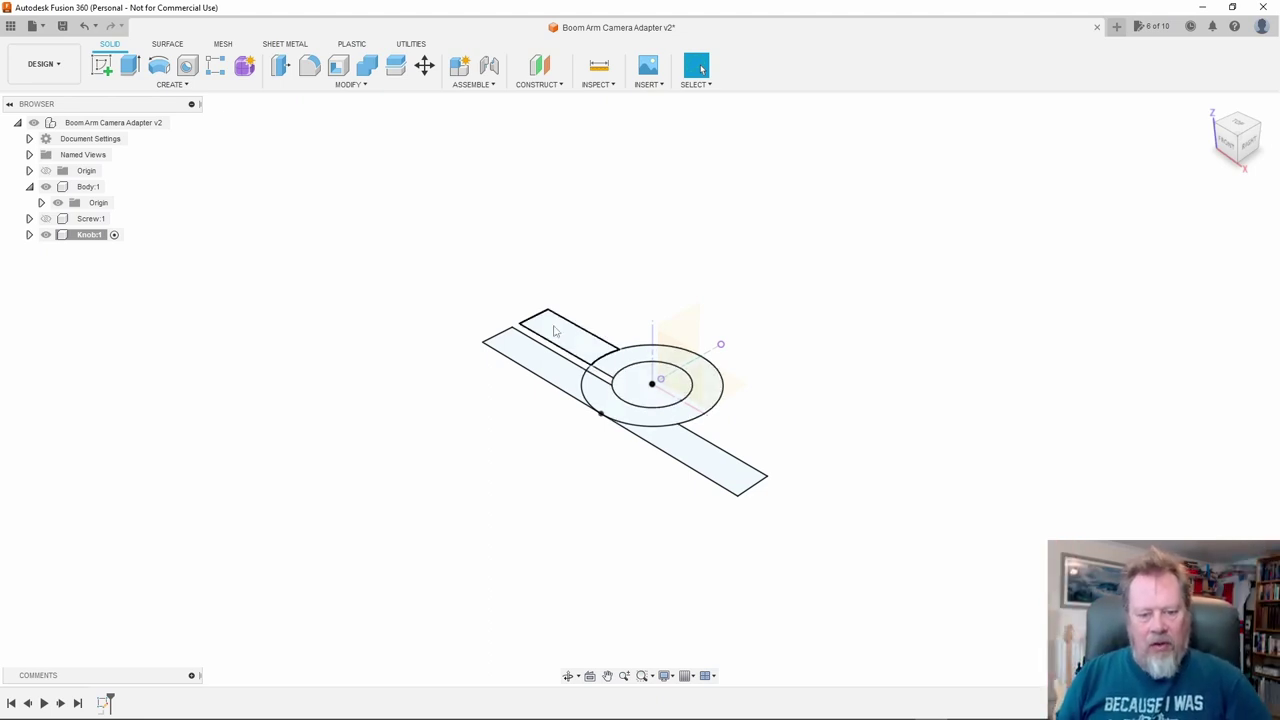
scroll(665, 400, "up", 4)
middle_click_drag(697, 409, 1080, 180, "shift")
scroll(1209, 108, "up", 3)
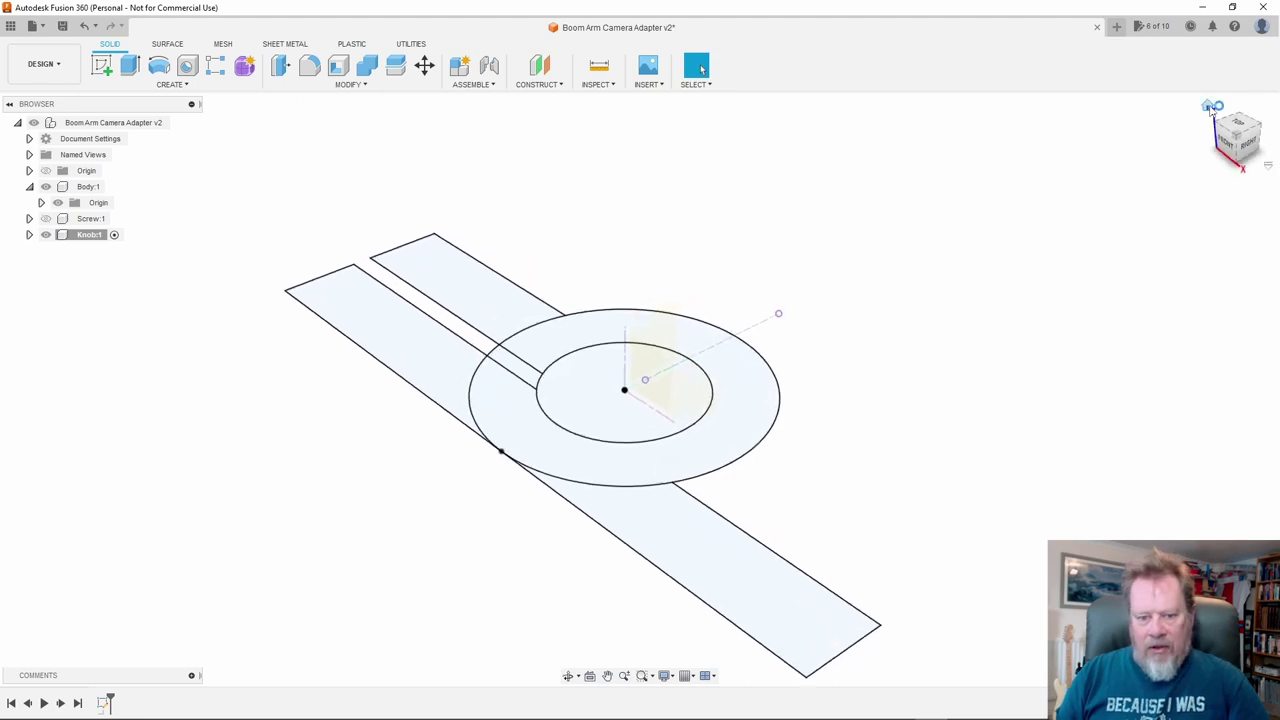
mouse_move(623, 463)
middle_mouse_down()
mouse_move(650, 372)
mouse_move(634, 423)
middle_mouse_up()
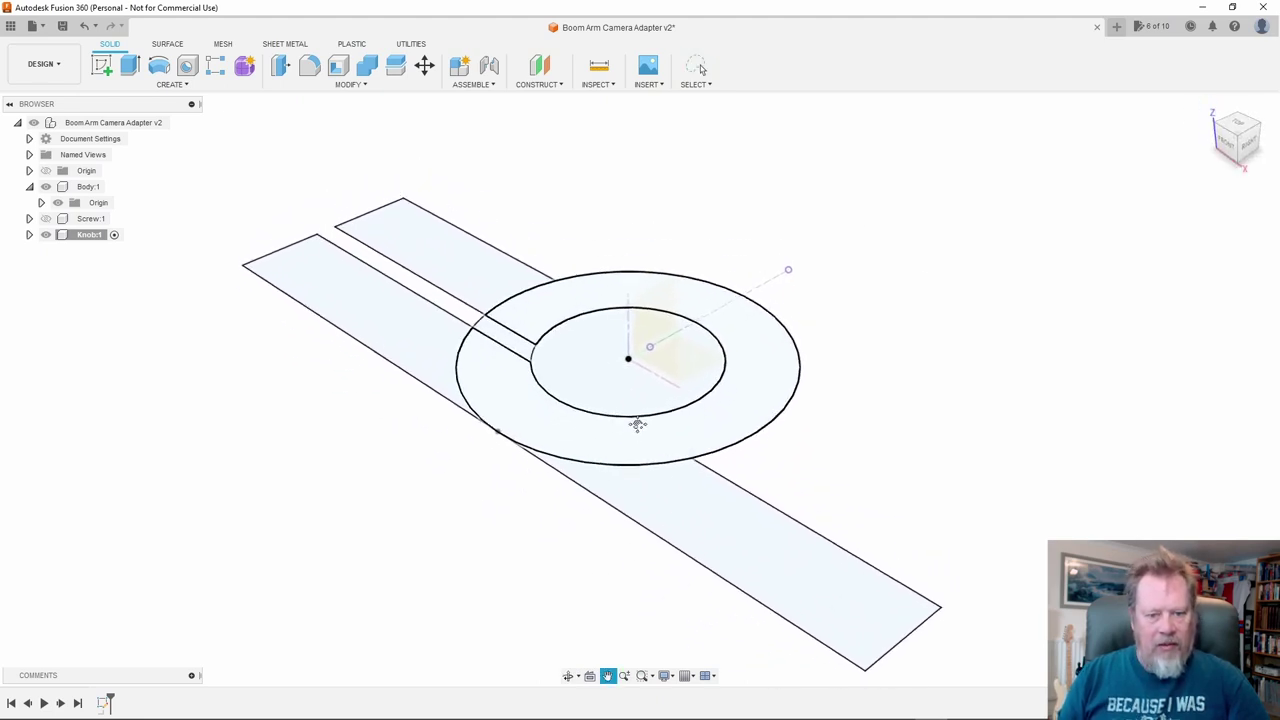
scroll(633, 425, "up", 2)
scroll(633, 423, "down", 5)
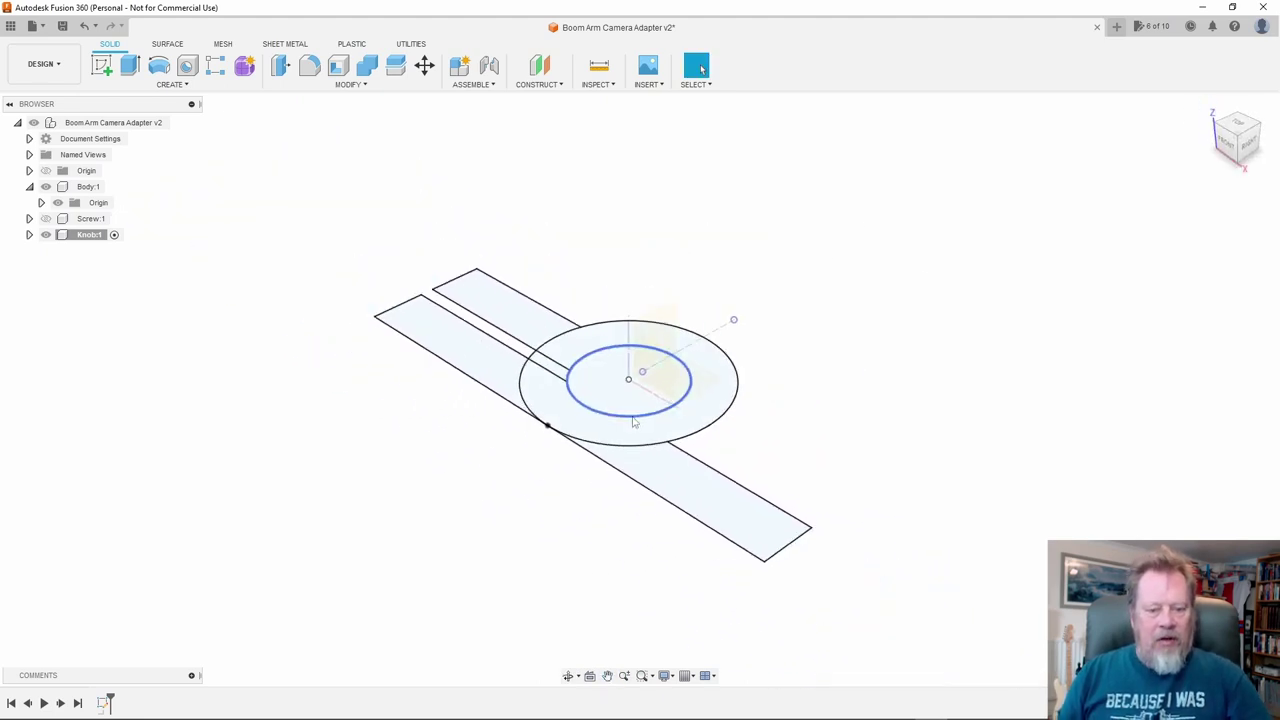
left_click(466, 356)
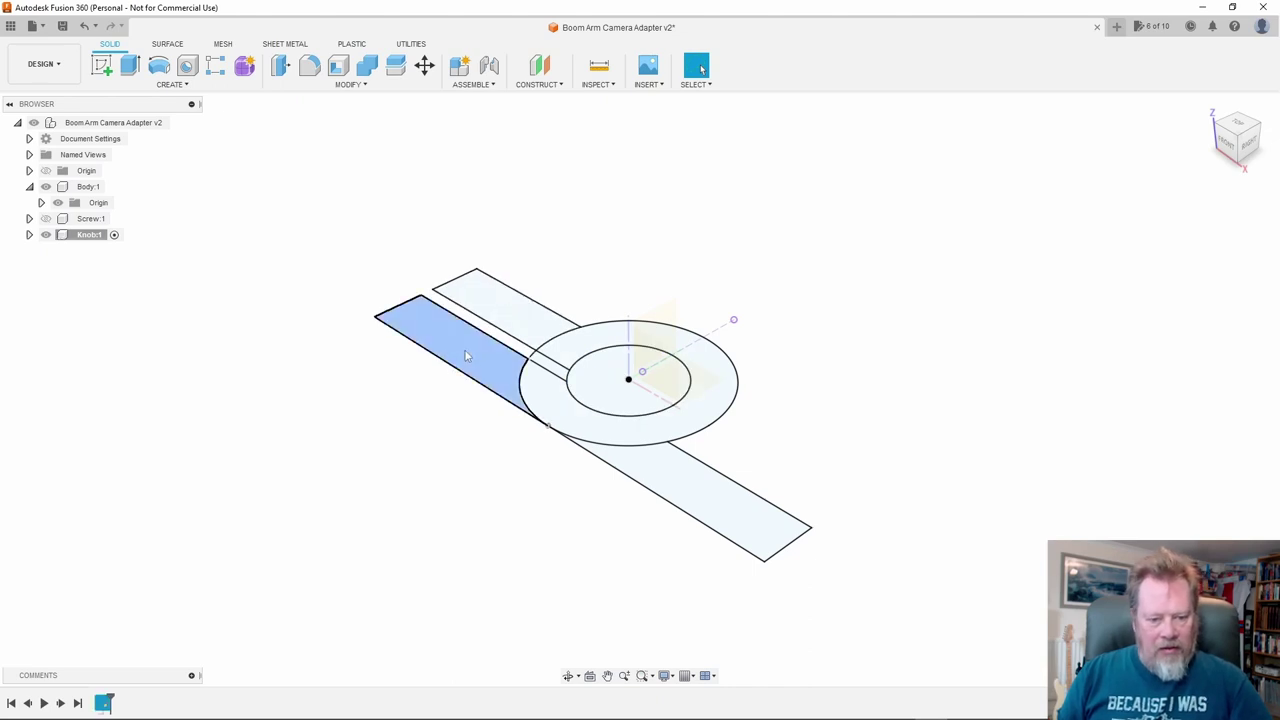
left_click(548, 401)
left_click(690, 484)
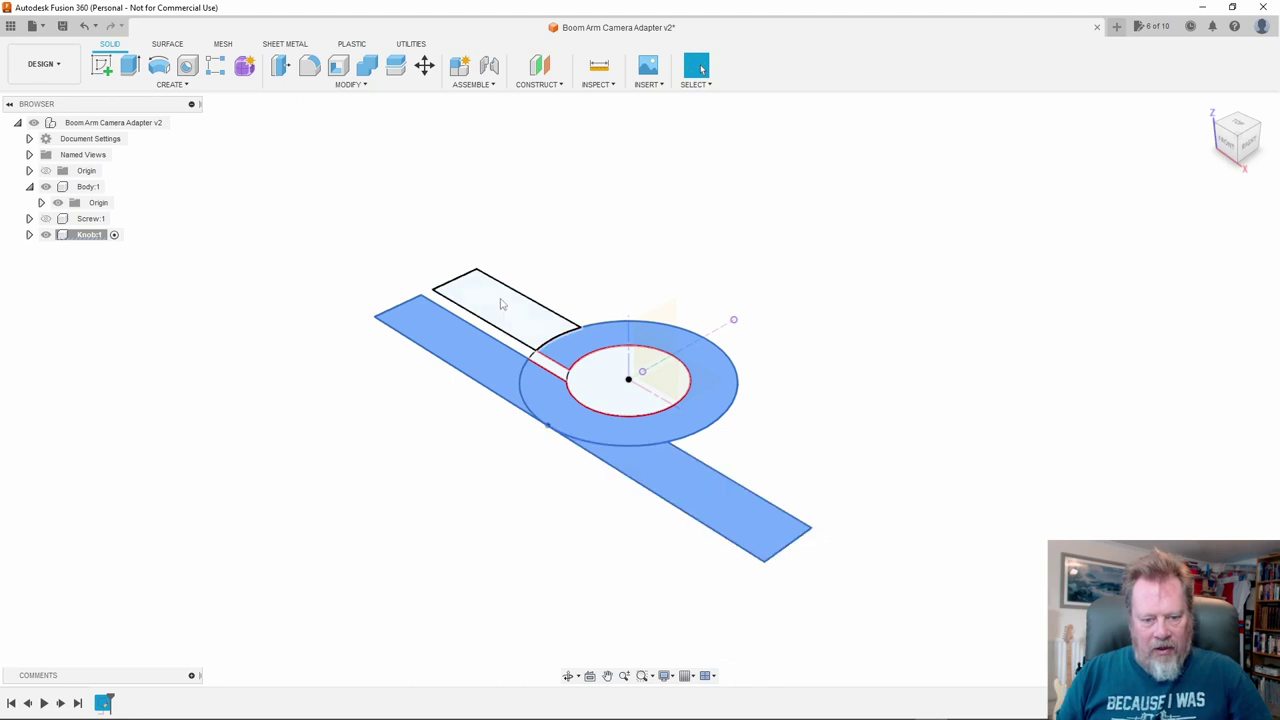
left_click(497, 297)
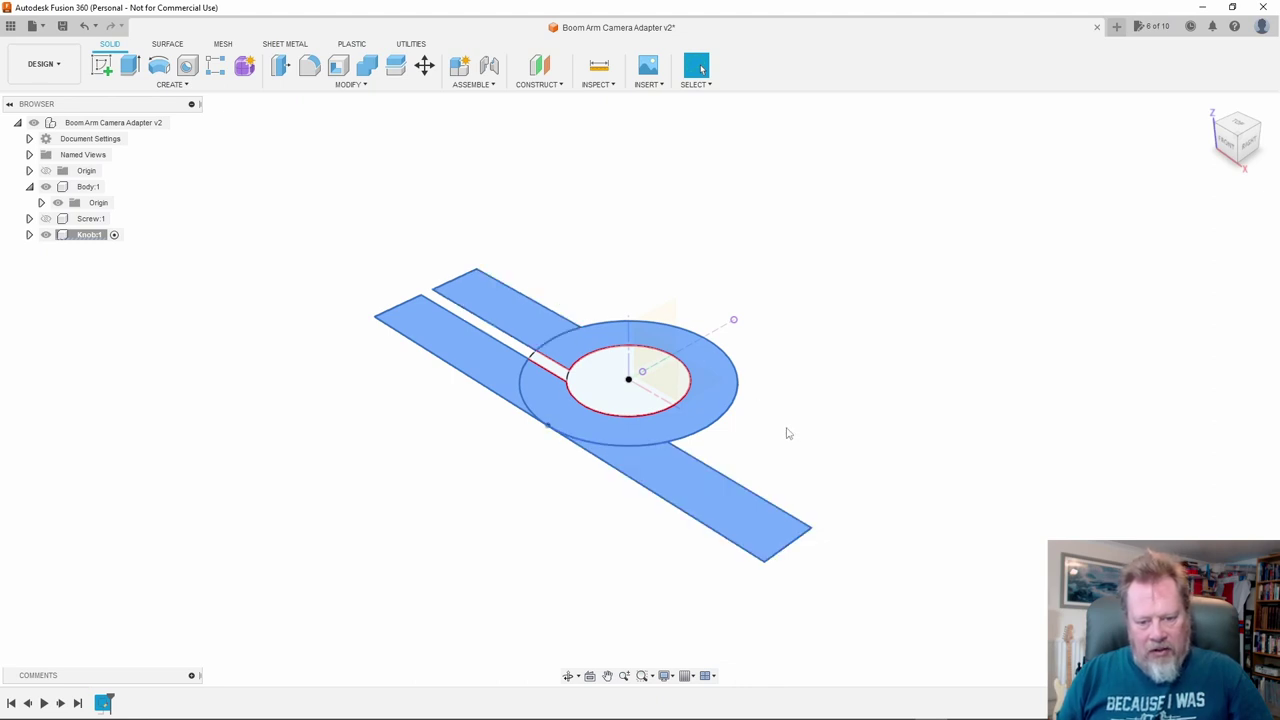
scroll(785, 428, "down", 2)
middle_click_drag(820, 400, 803, 403, "shift")
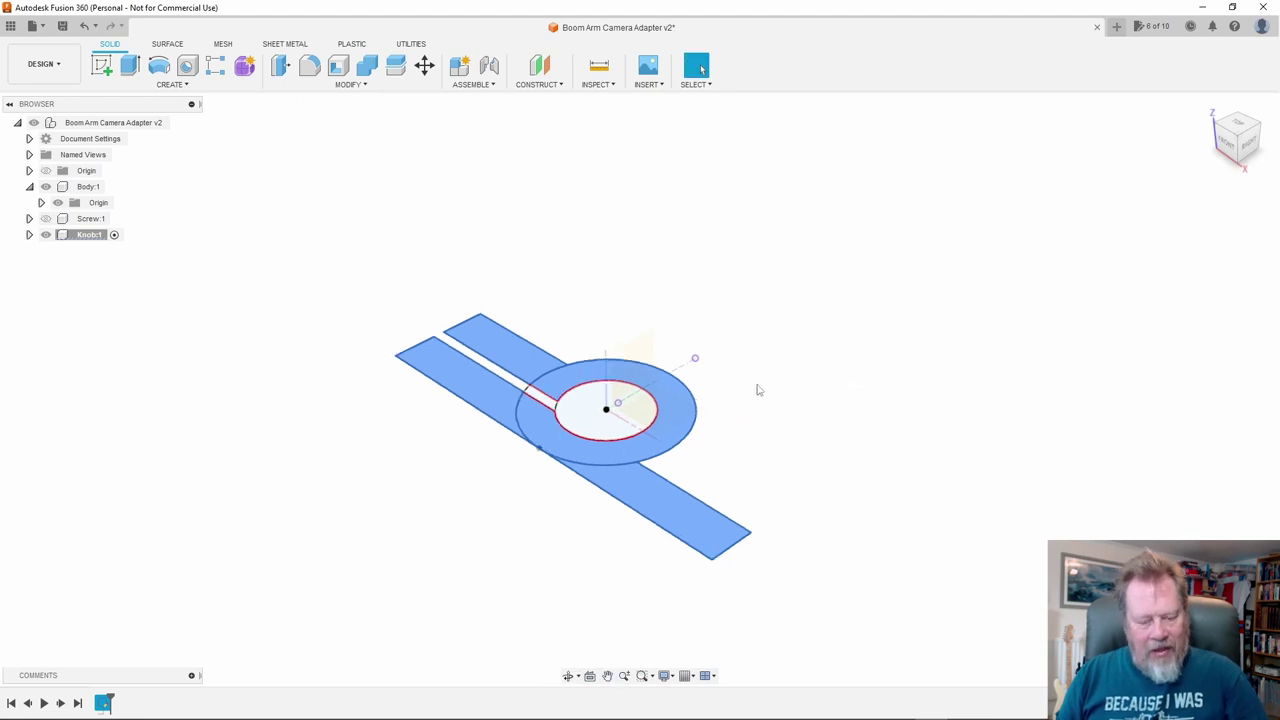
key("e")
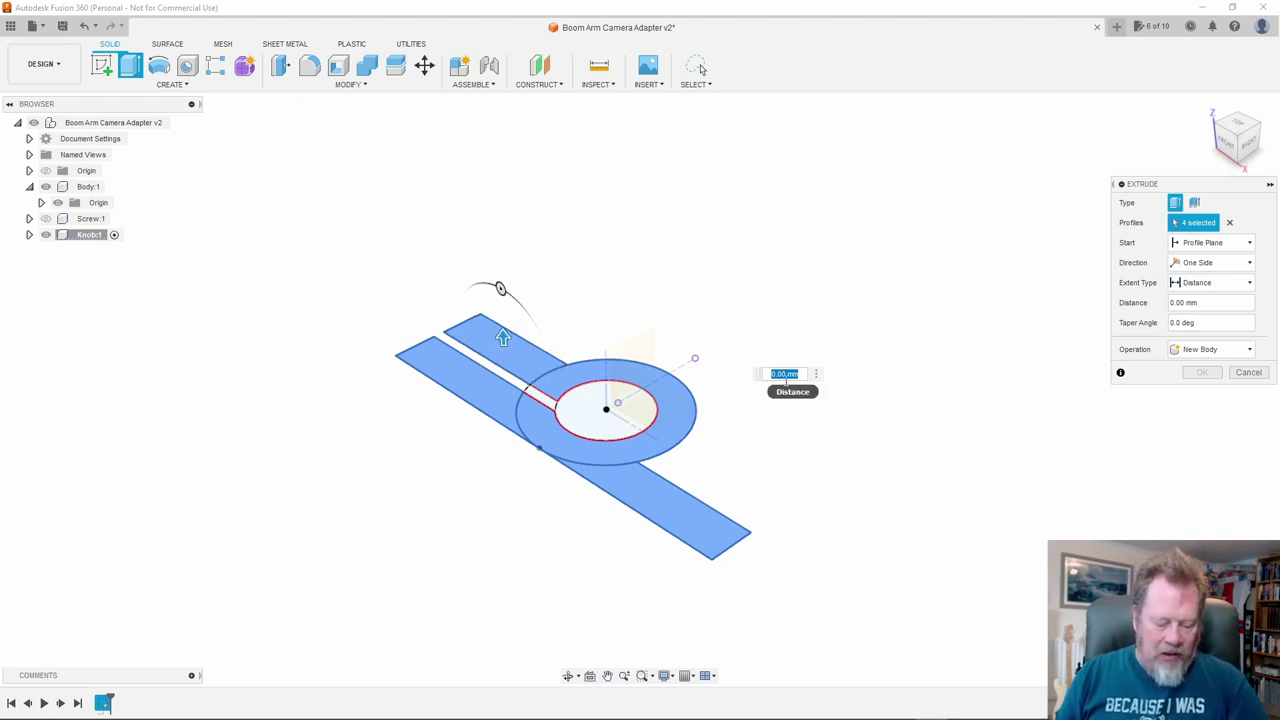
type("50")
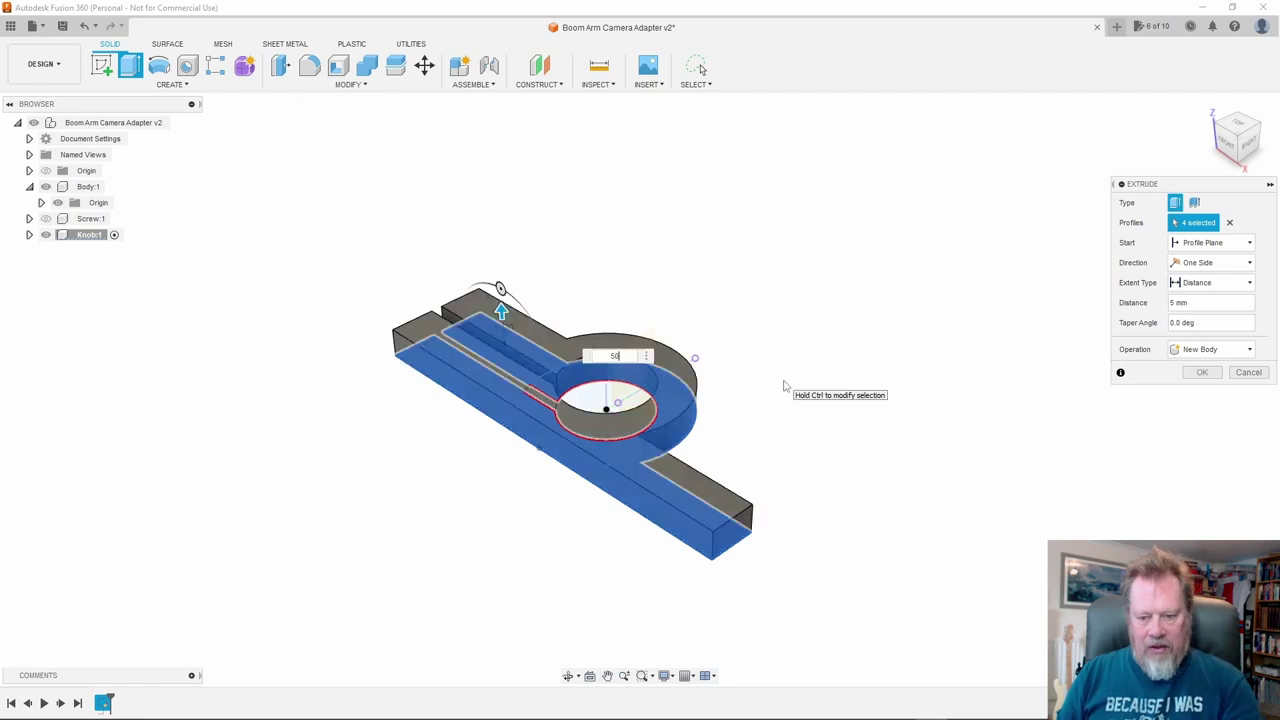
key("Return")
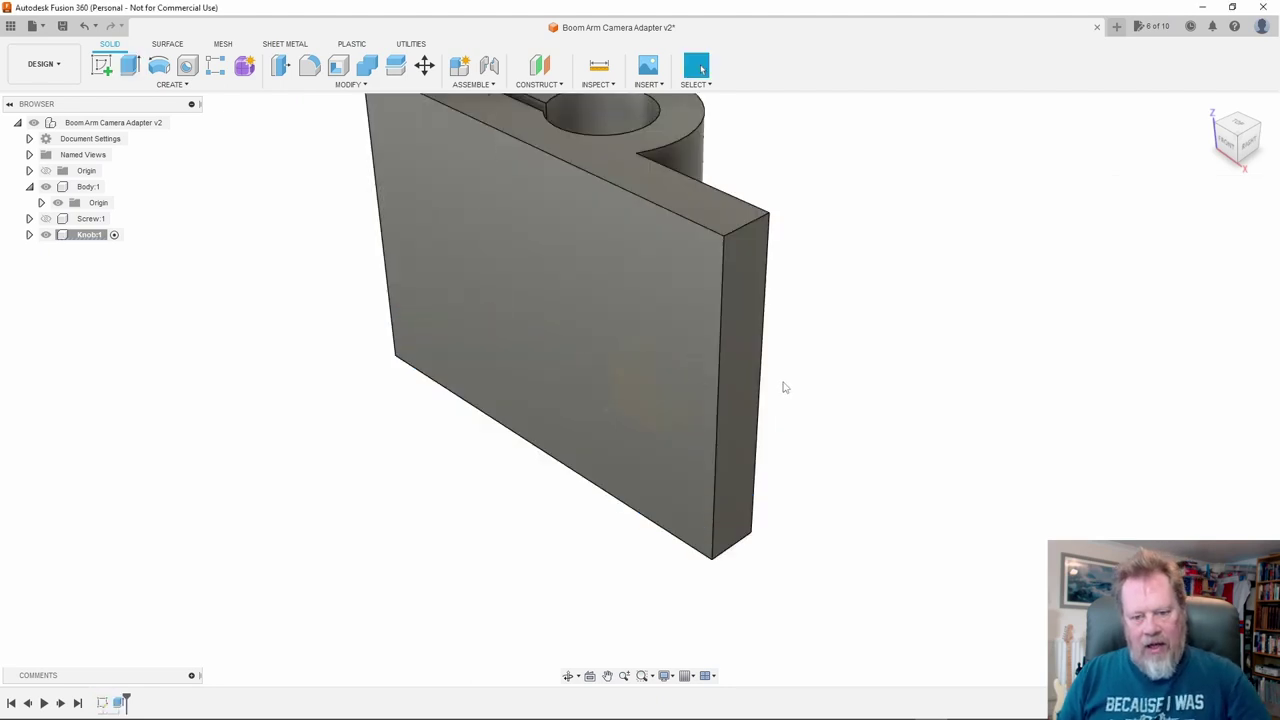
Edit the clamp body's extrusion and set its distance to 40 mm
scroll(785, 388, "down", 3)
middle_click_drag(809, 360, 695, 332, "shift")
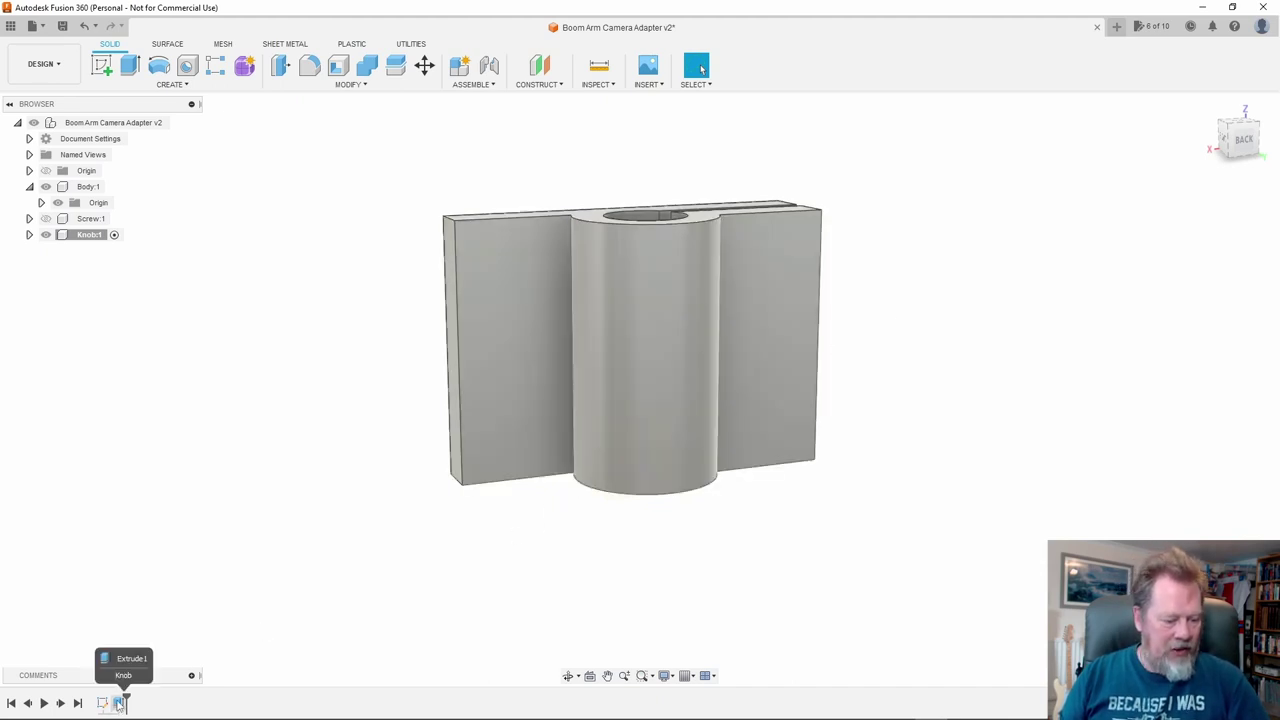
double_click(119, 703)
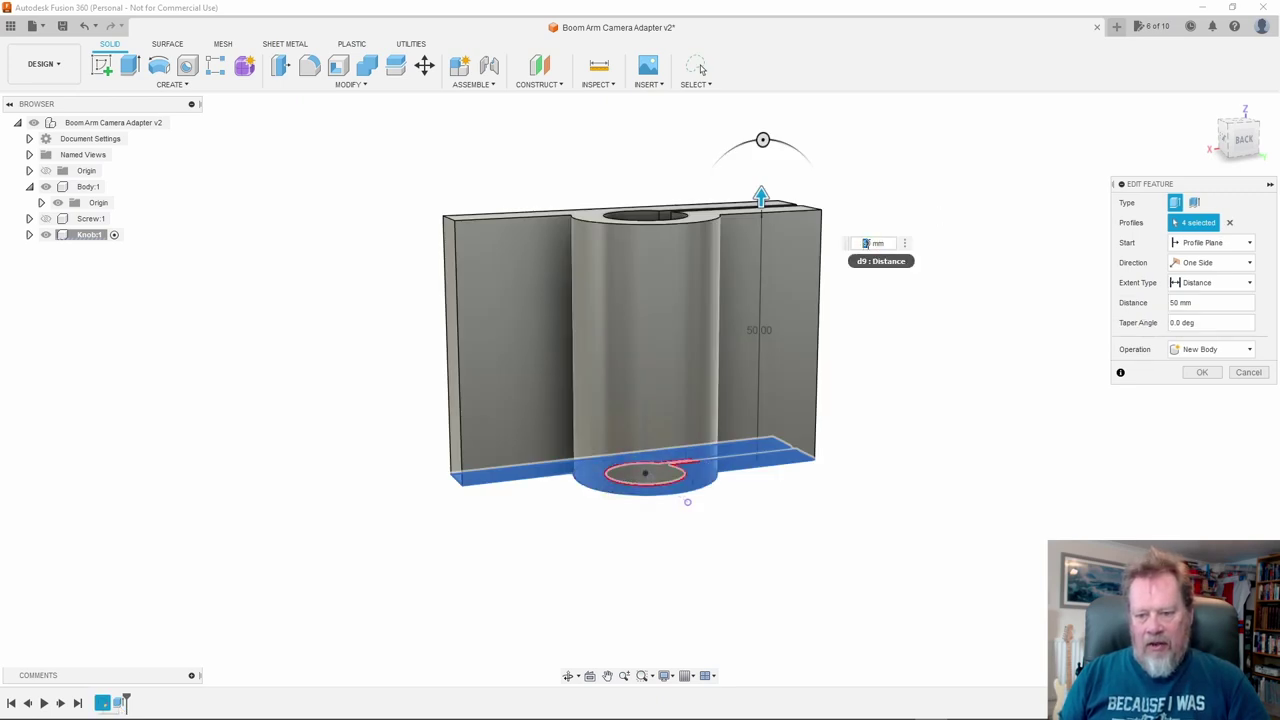
type("40")
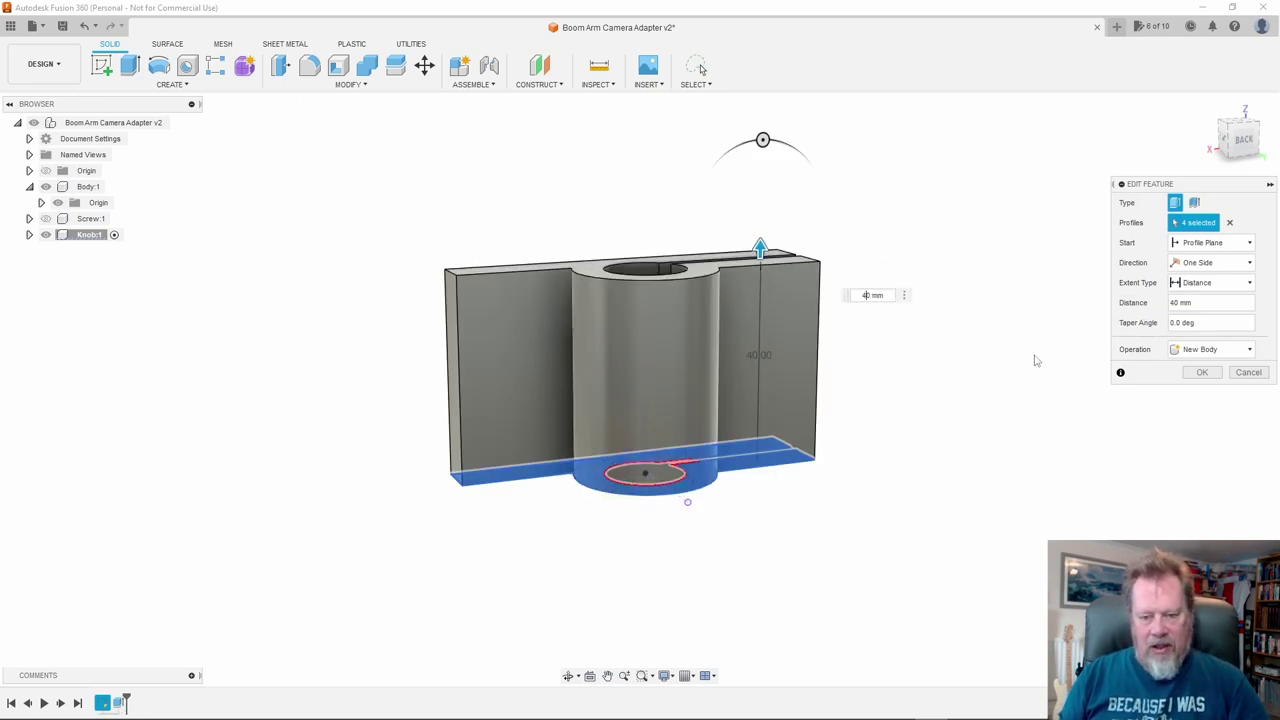
left_click(1201, 373)
Fillet the inner corner where the ring meets the arm opposite the slot with a 5 mm radius
middle_click_drag(905, 401, 880, 407, "shift")
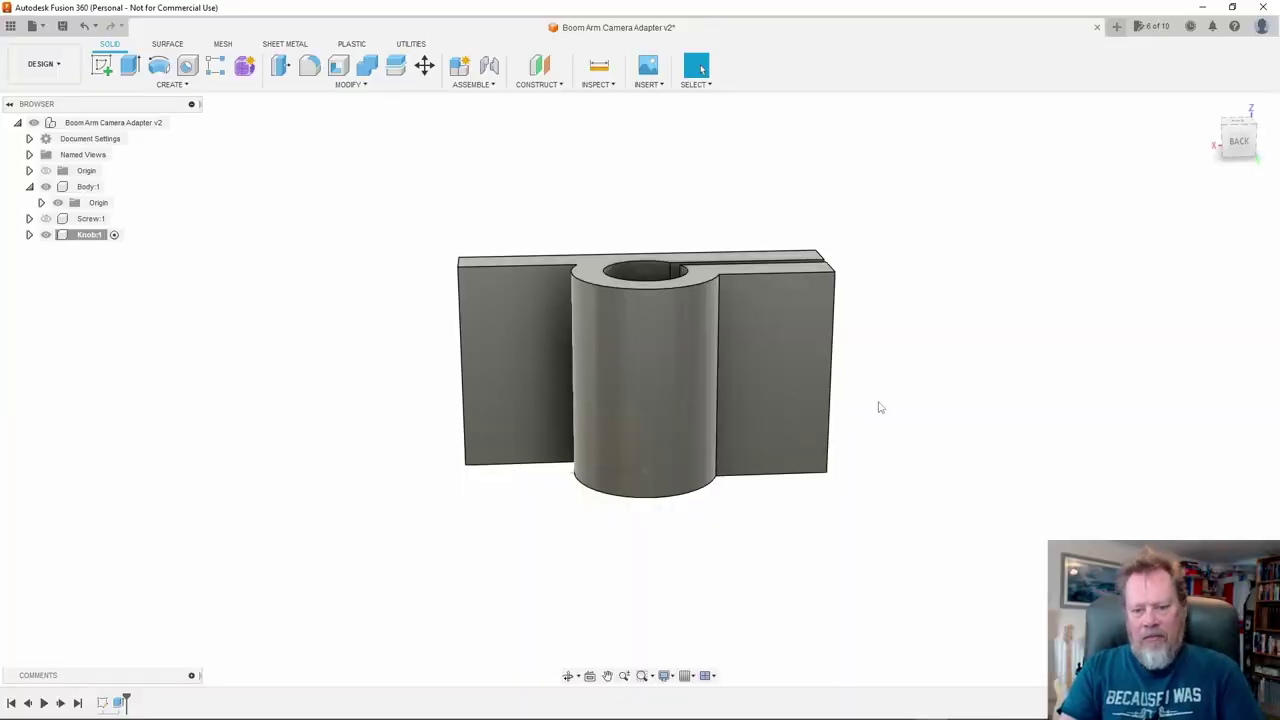
middle_click_drag(868, 429, 571, 363, "shift")
left_click(574, 370)
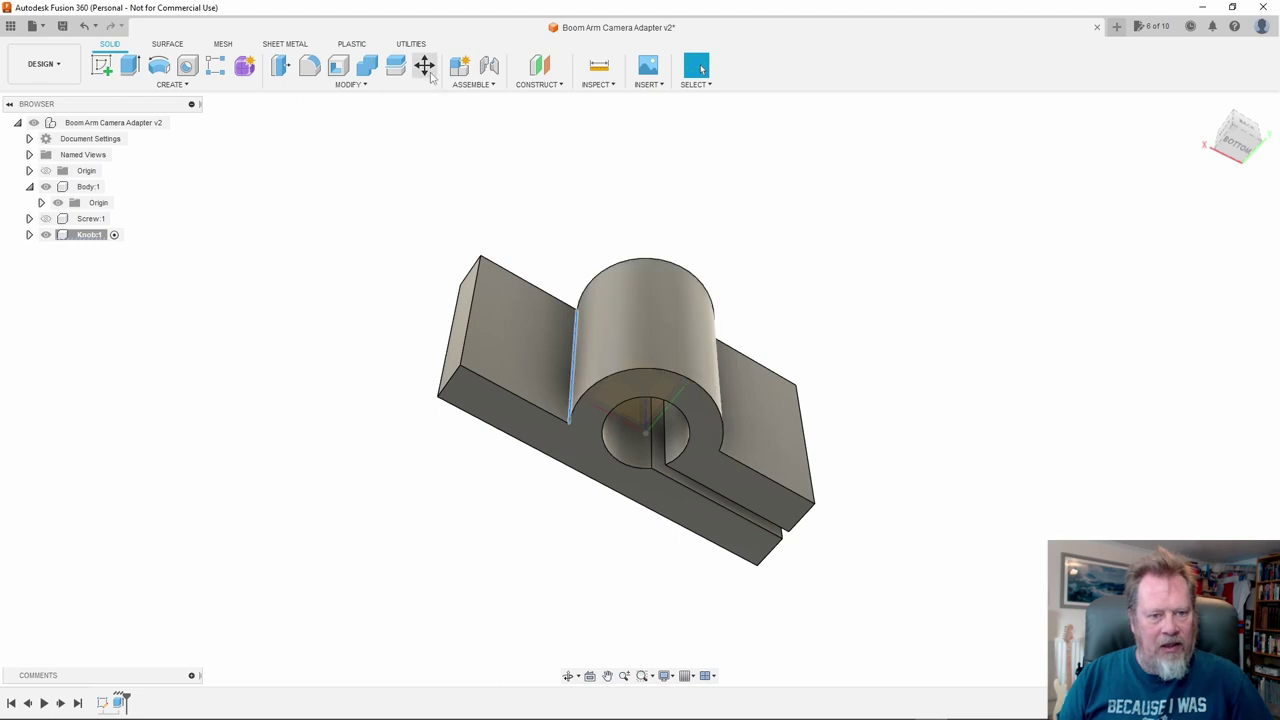
left_click(350, 84)
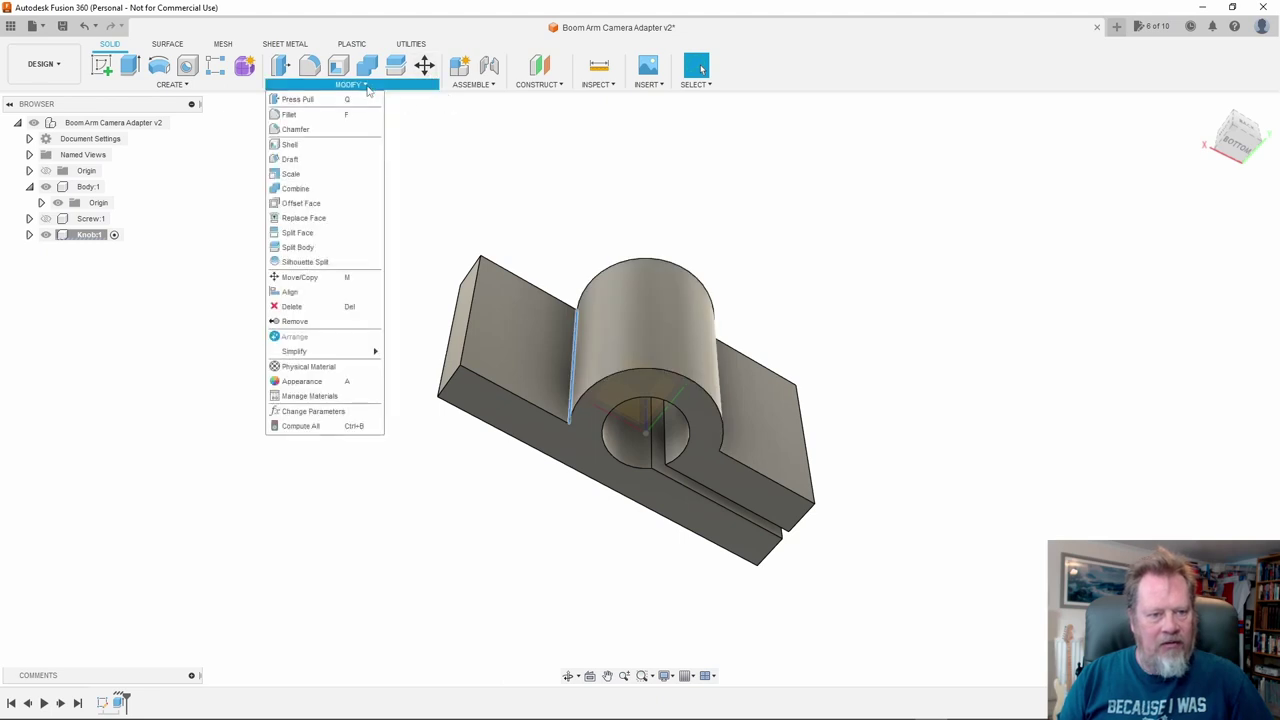
left_click(304, 117)
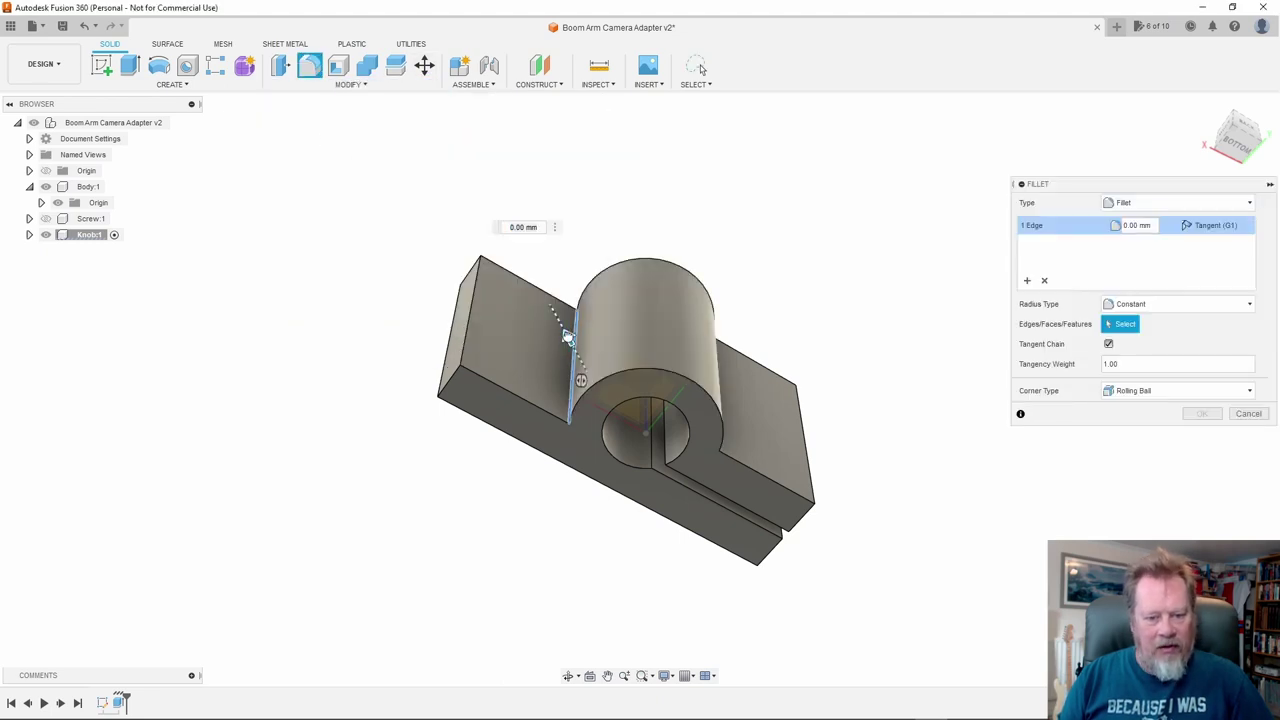
left_click_drag(563, 328, 560, 320)
middle_click_drag(777, 357, 797, 316, "shift")
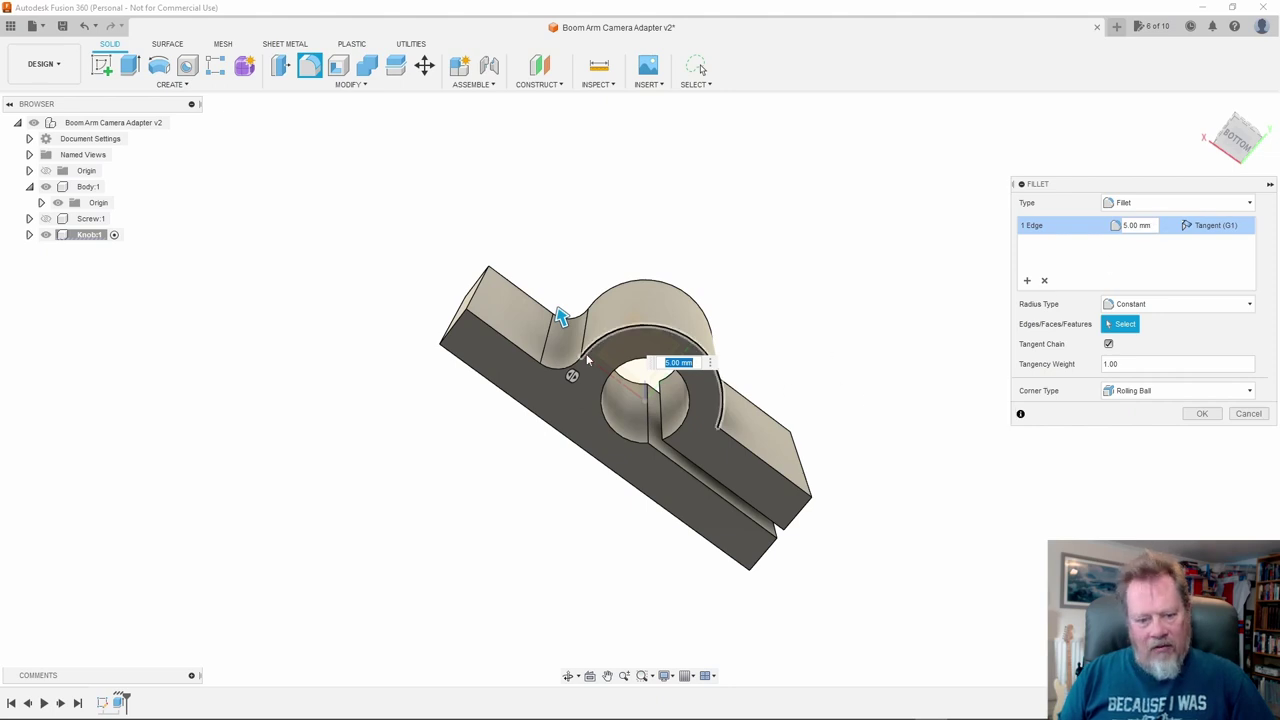
left_click_drag(561, 317, 545, 275)
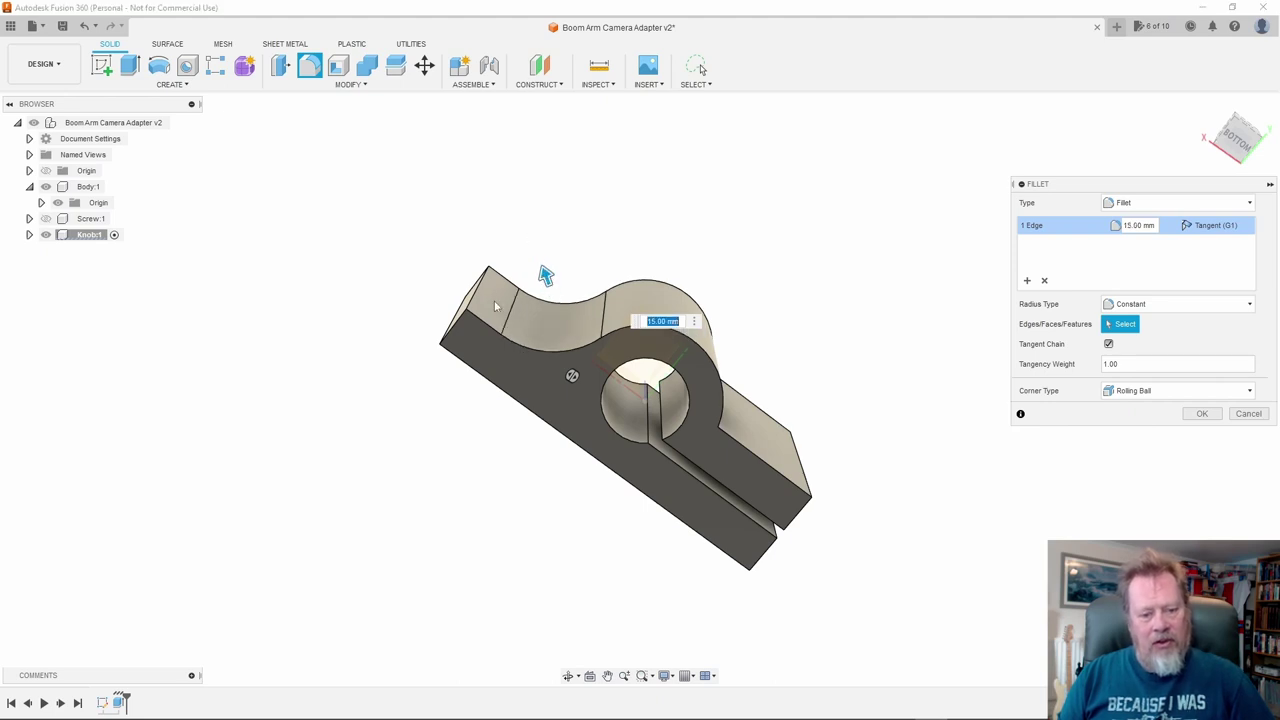
left_click_drag(545, 274, 562, 316)
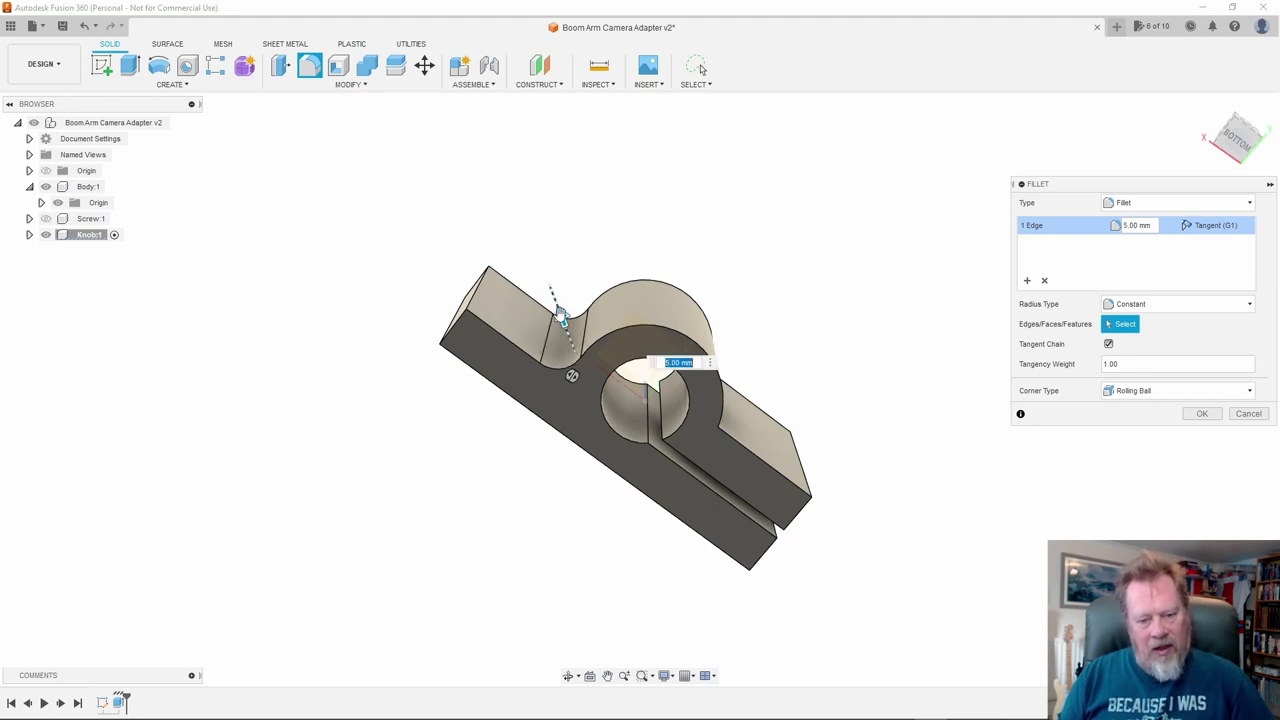
left_click(1202, 413)
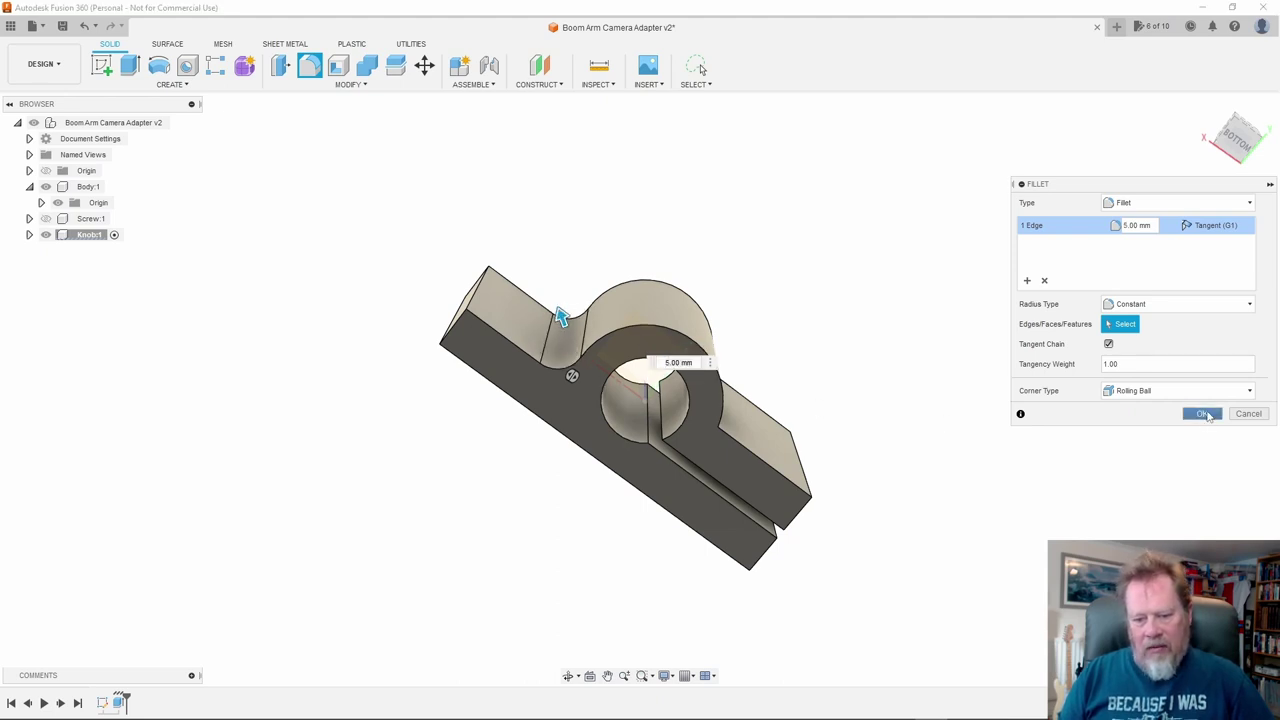
Fillet the outer corner between the ring and the clamp arm on the slotted side with a 5 mm radius
middle_click_drag(874, 403, 702, 68, "shift")
left_click(702, 68)
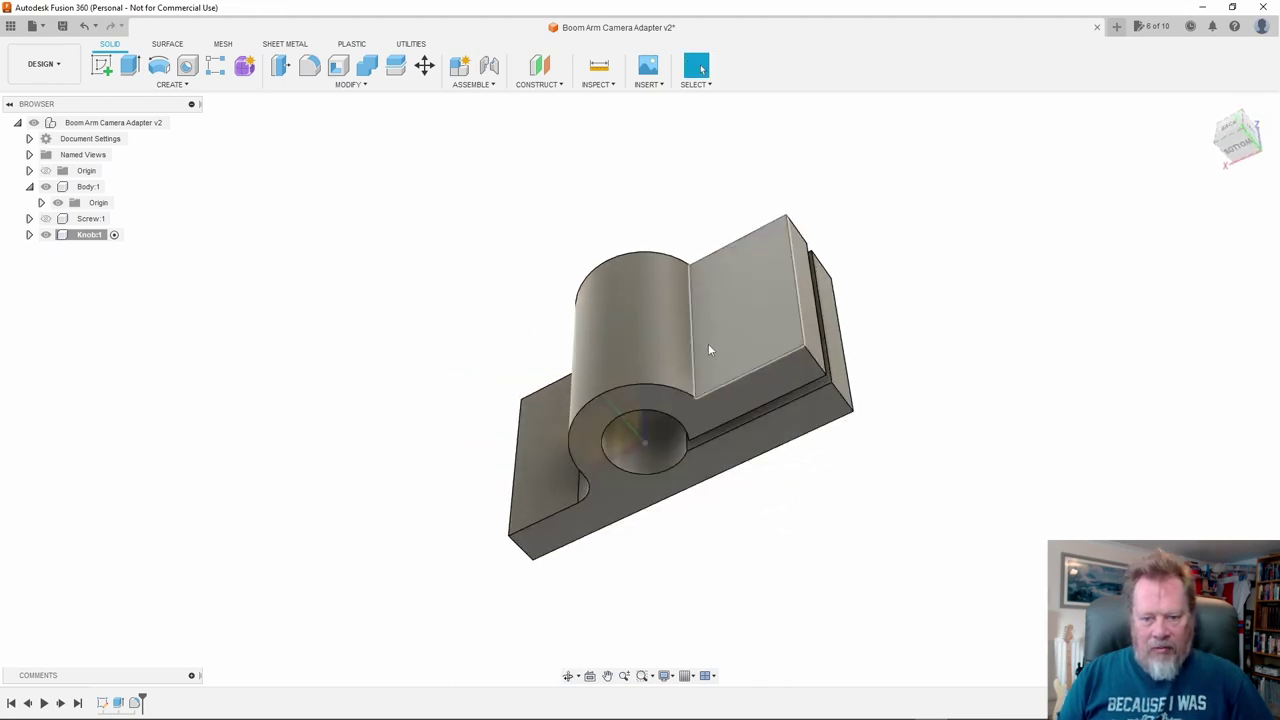
left_click(694, 350)
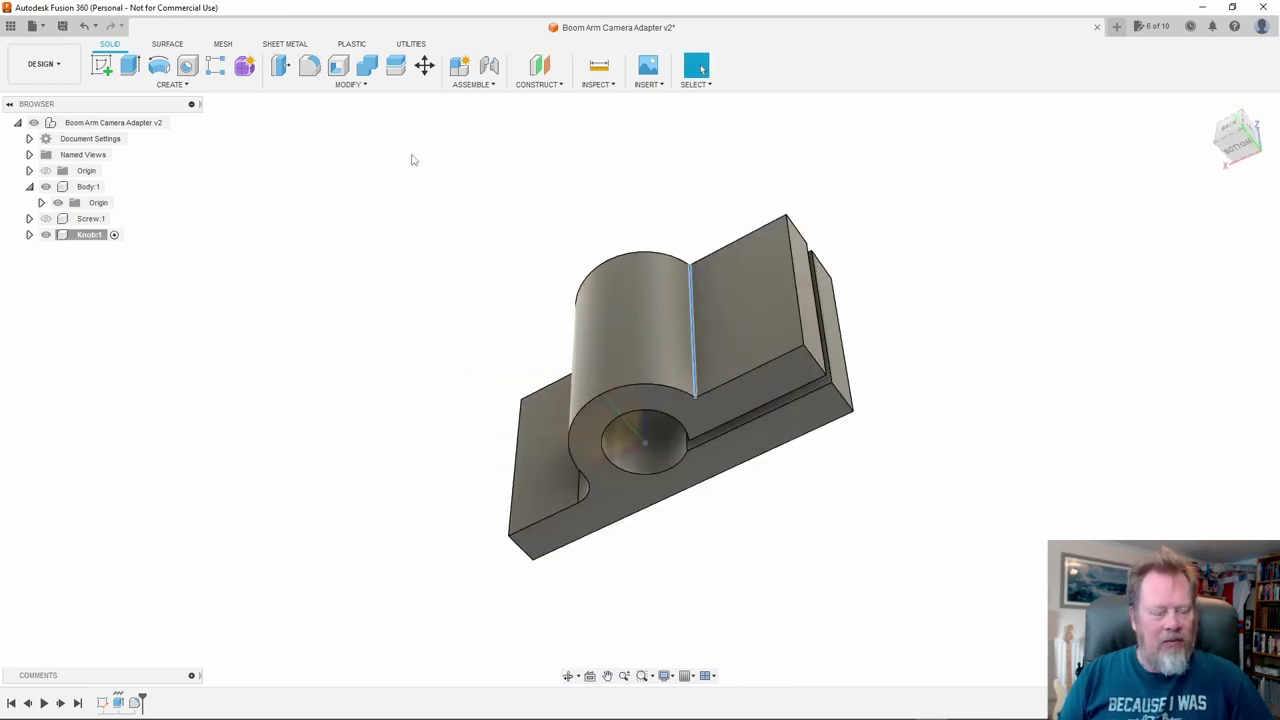
key("f")
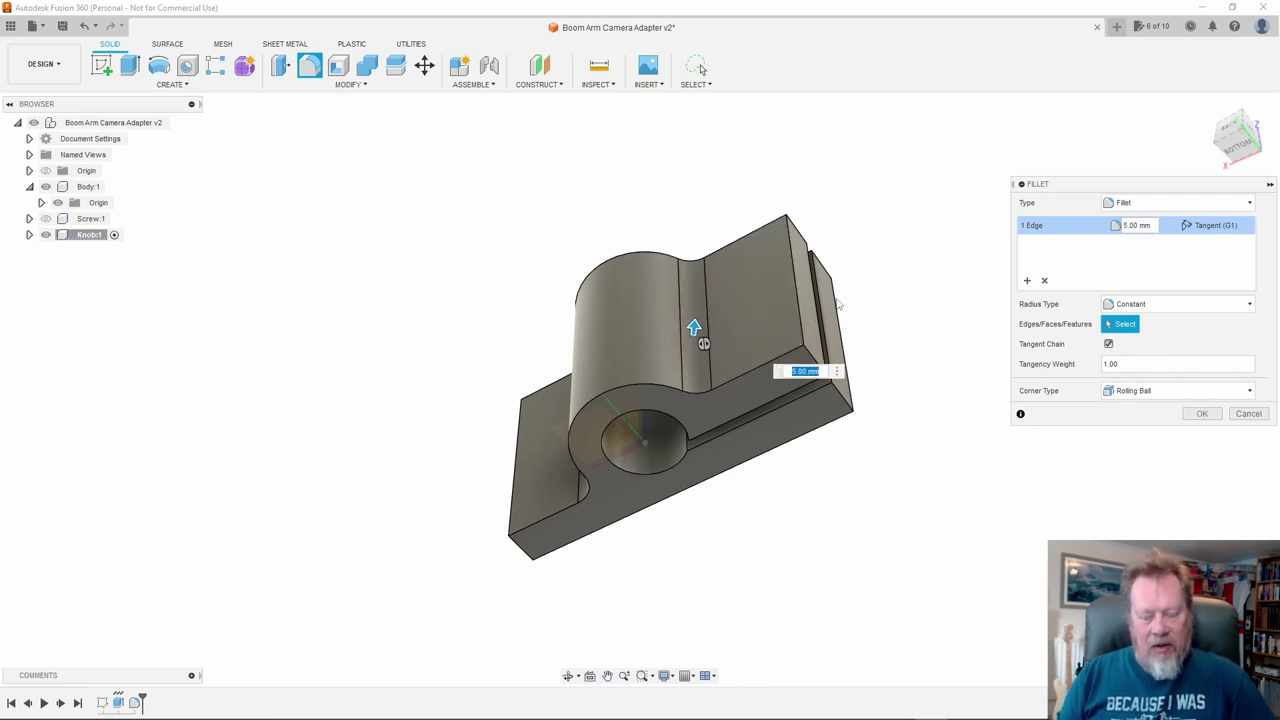
key("Return")
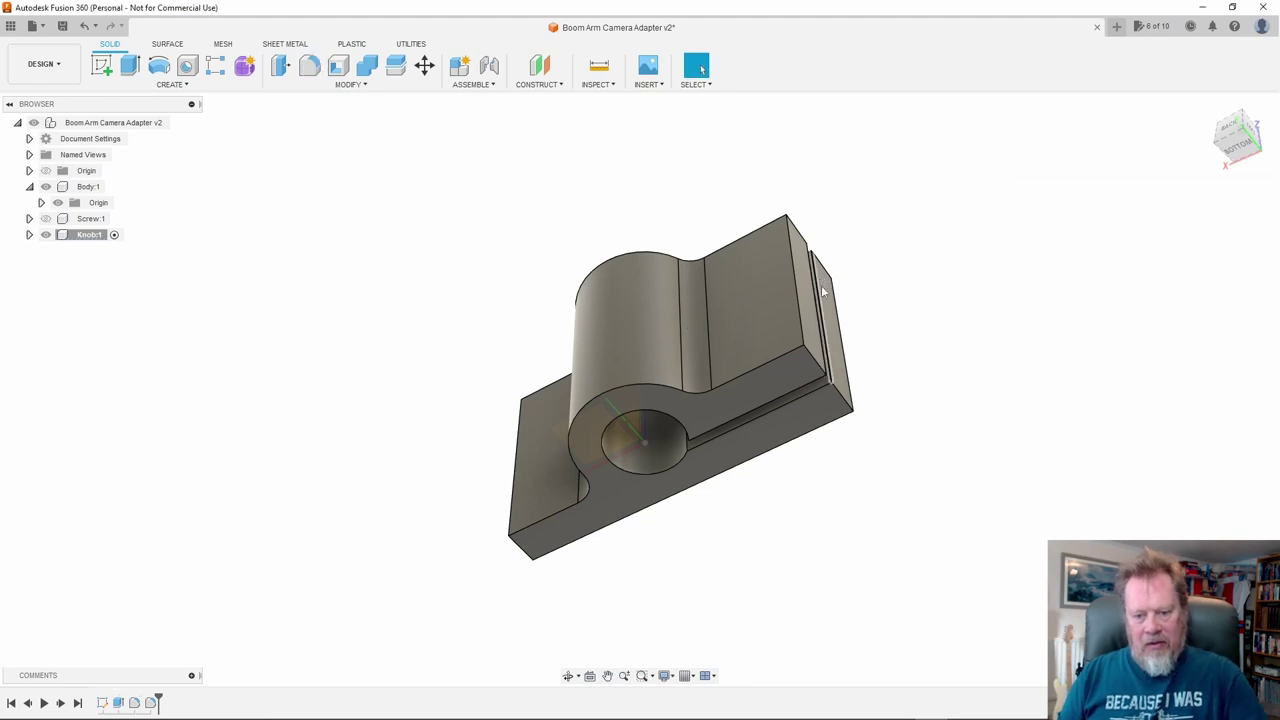
Fillet the edge where the long base arm's slot face meets the centre hole with a 4 mm radius
middle_click_drag(772, 345, 823, 291, "shift")
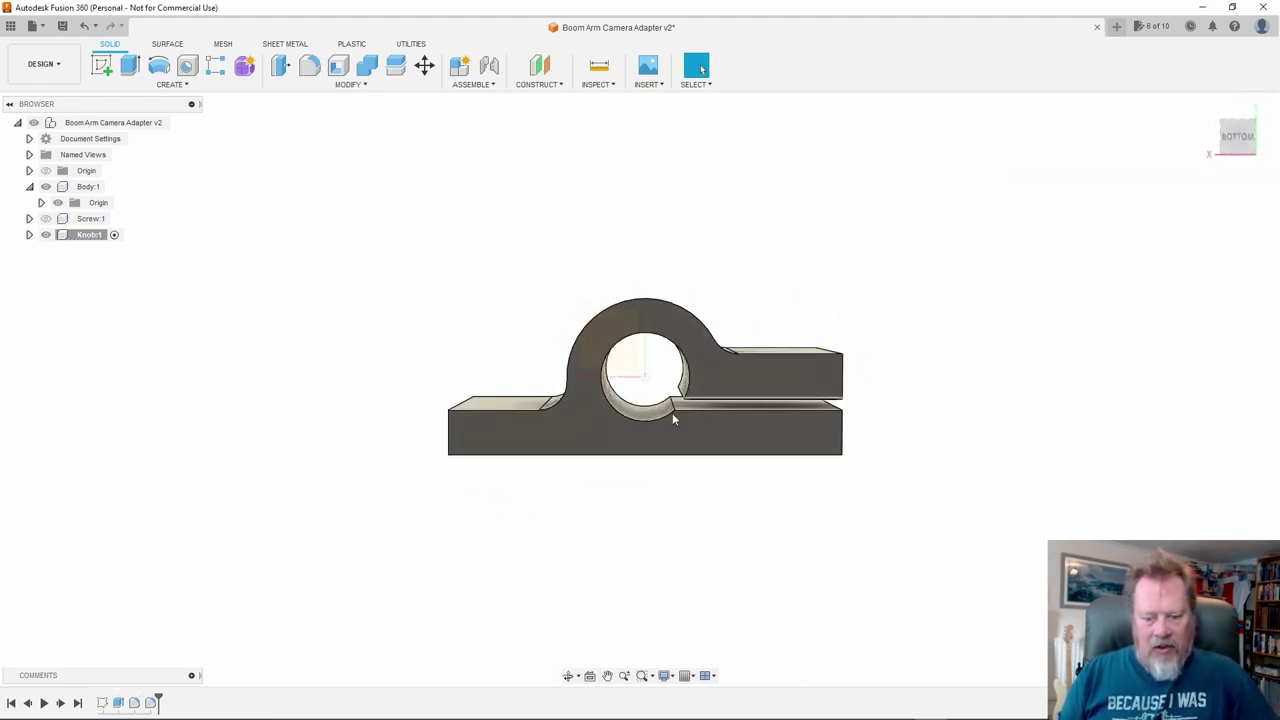
scroll(690, 428, "up", 2)
scroll(668, 390, "up", 2)
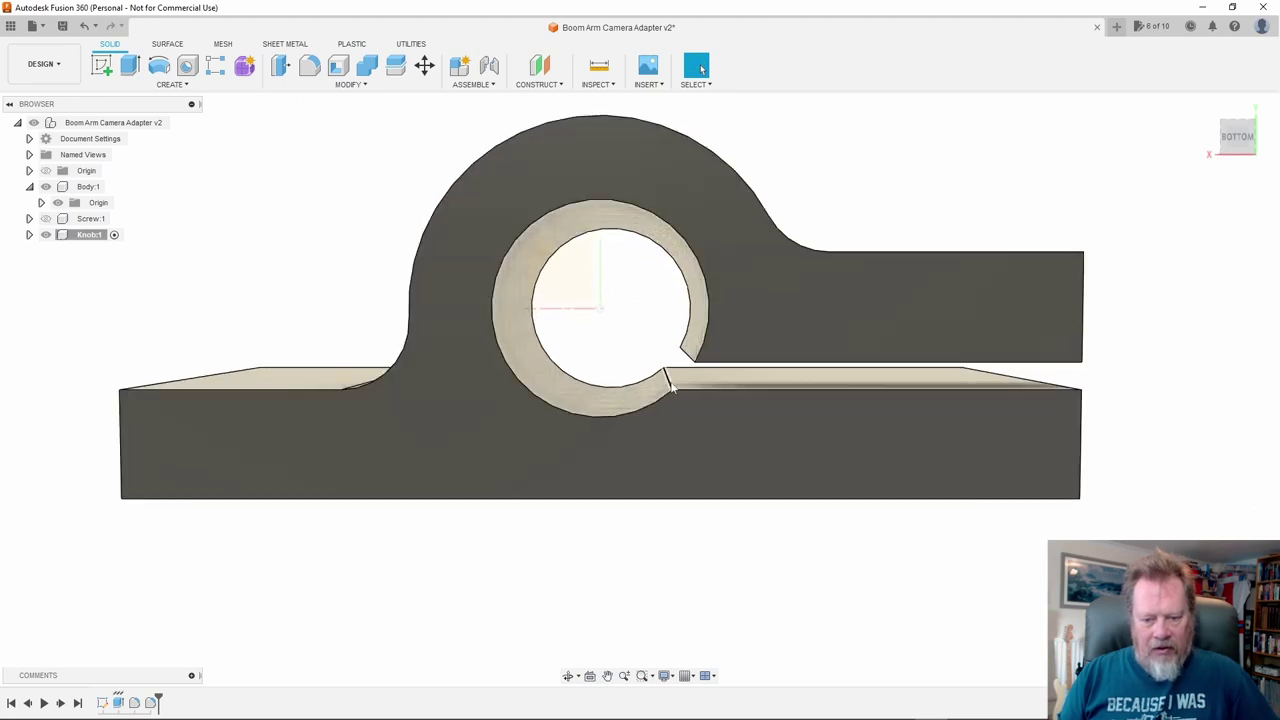
key("f")
left_click(665, 371)
type("4")
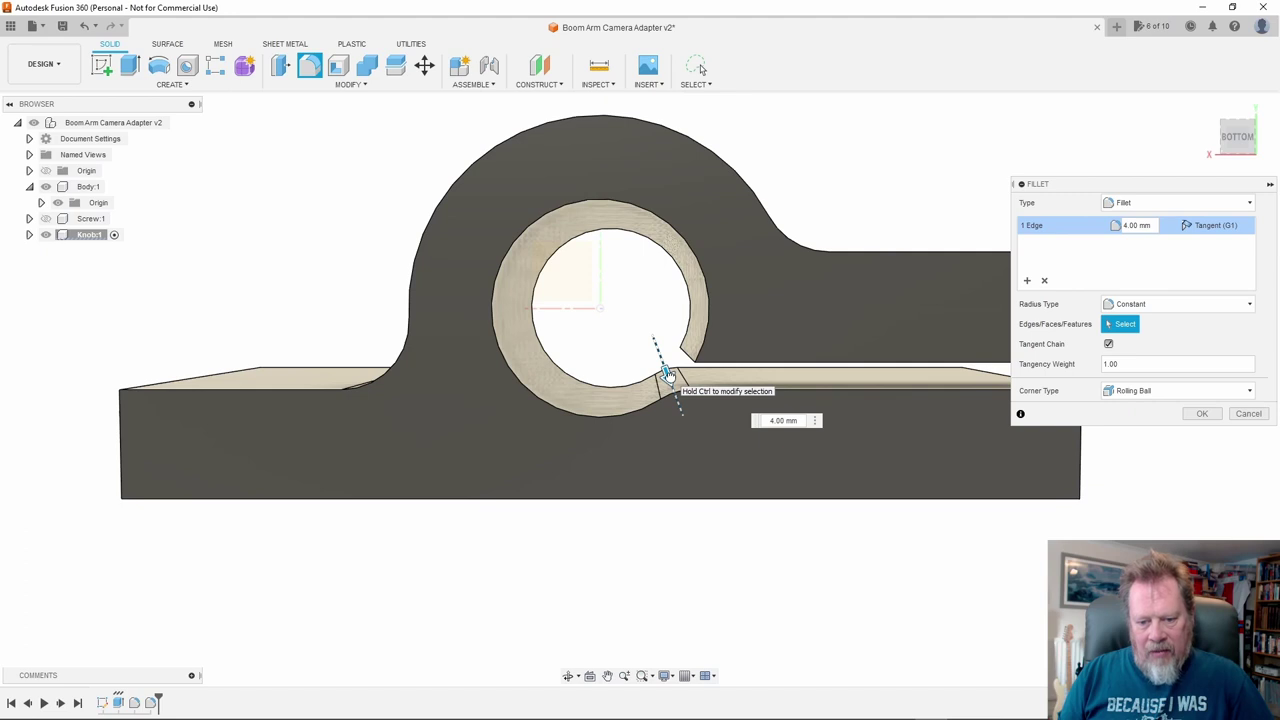
key("Return")
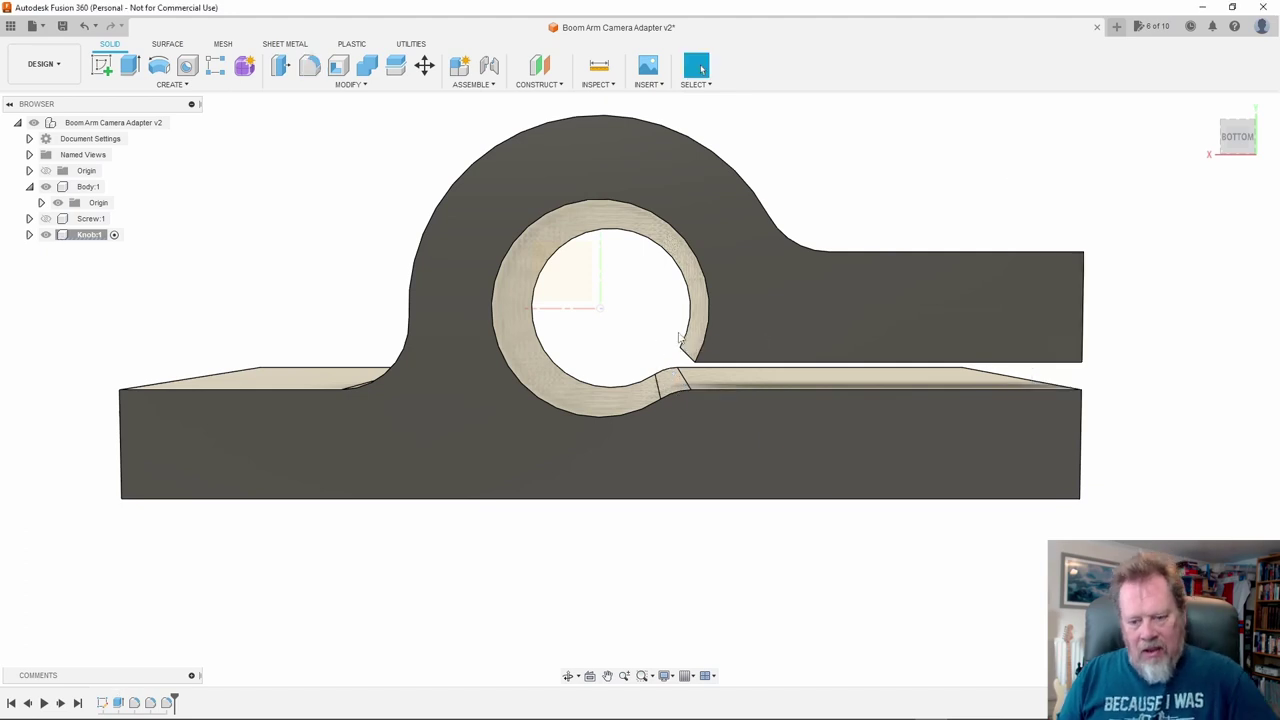
Fillet the opposite slot edge, where the short clamp arm meets the centre hole
mouse_move(683, 362)
middle_mouse_down("shift")
mouse_move(686, 345)
mouse_move(690, 360)
middle_mouse_up("shift")
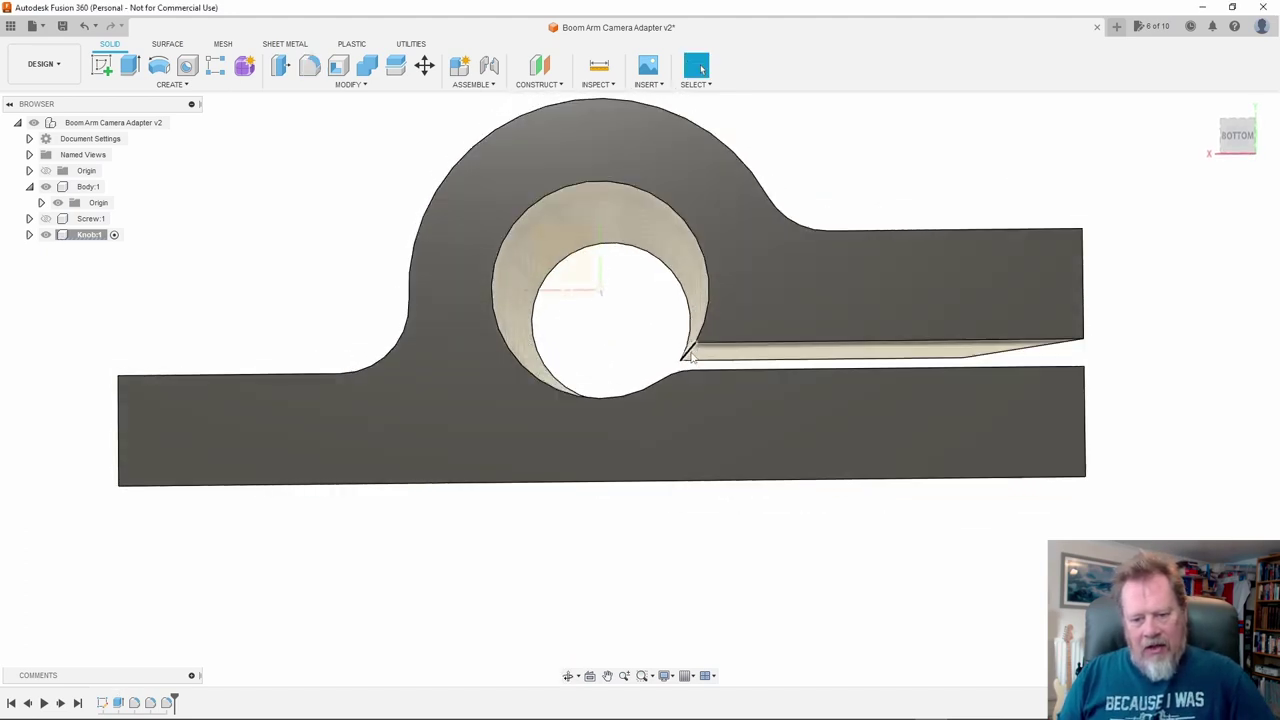
key("f")
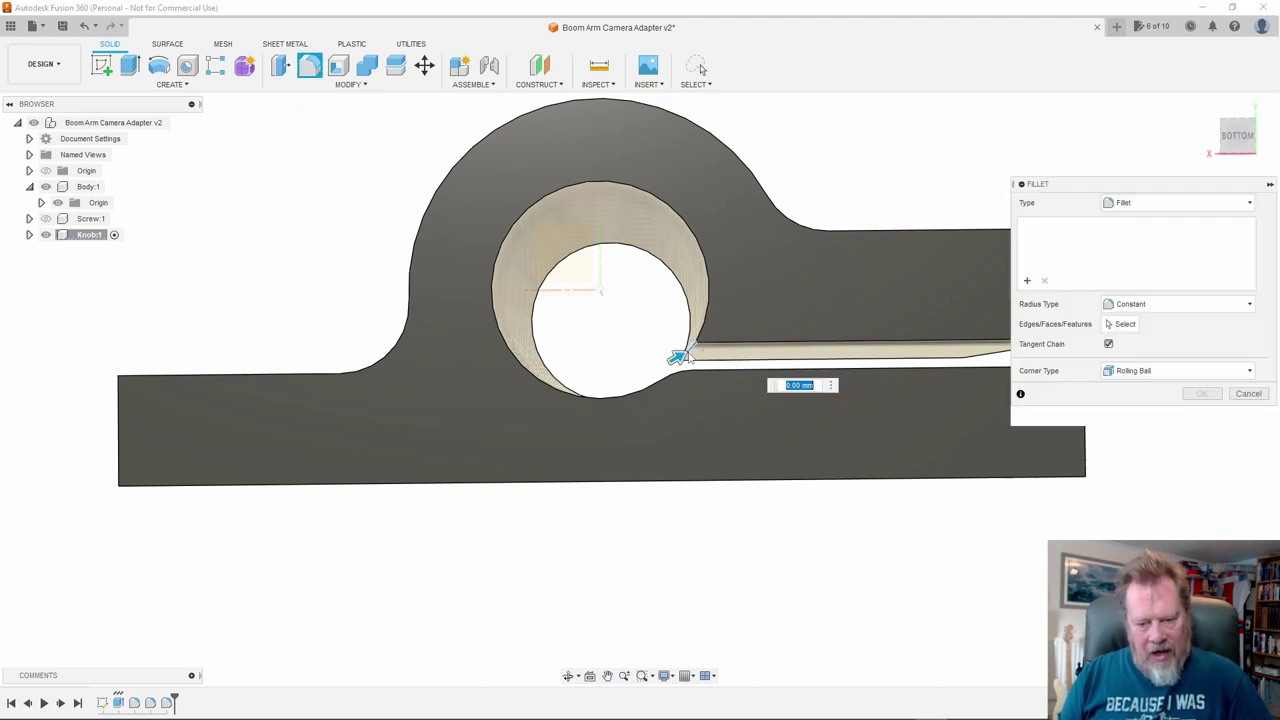
left_click_drag(677, 356, 694, 343)
left_click(1202, 413)
Examine the rounded transitions between the slot and the centre hole from several angles
middle_click_drag(790, 372, 784, 368, "shift")
scroll(784, 368, "up", 5)
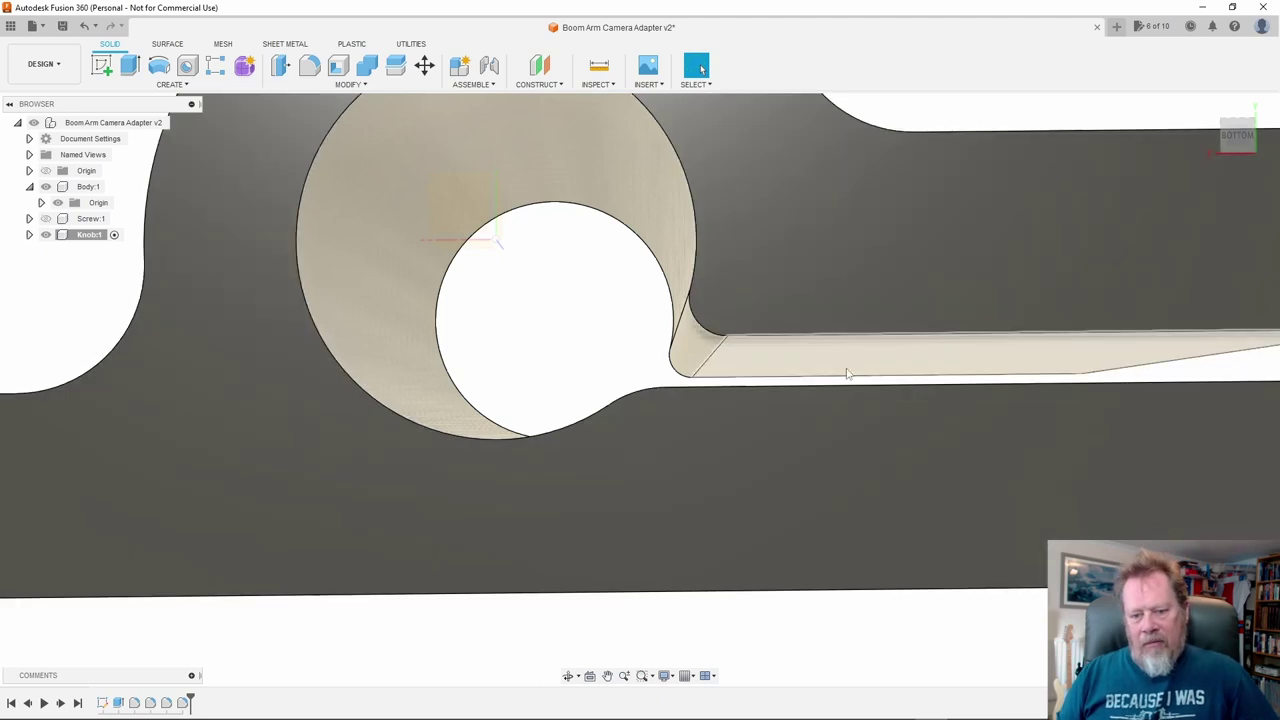
middle_click_drag(846, 371, 818, 410, "shift")
scroll(790, 410, "down", 3)
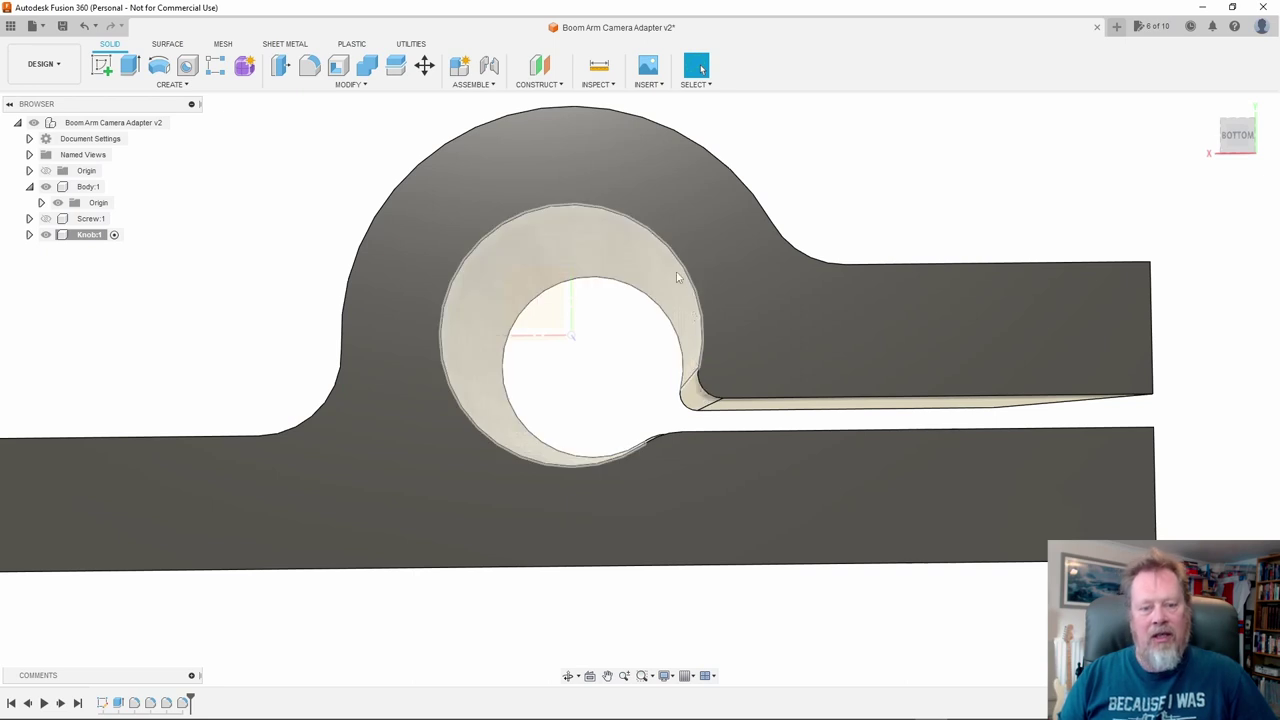
scroll(703, 297, "down", 1)
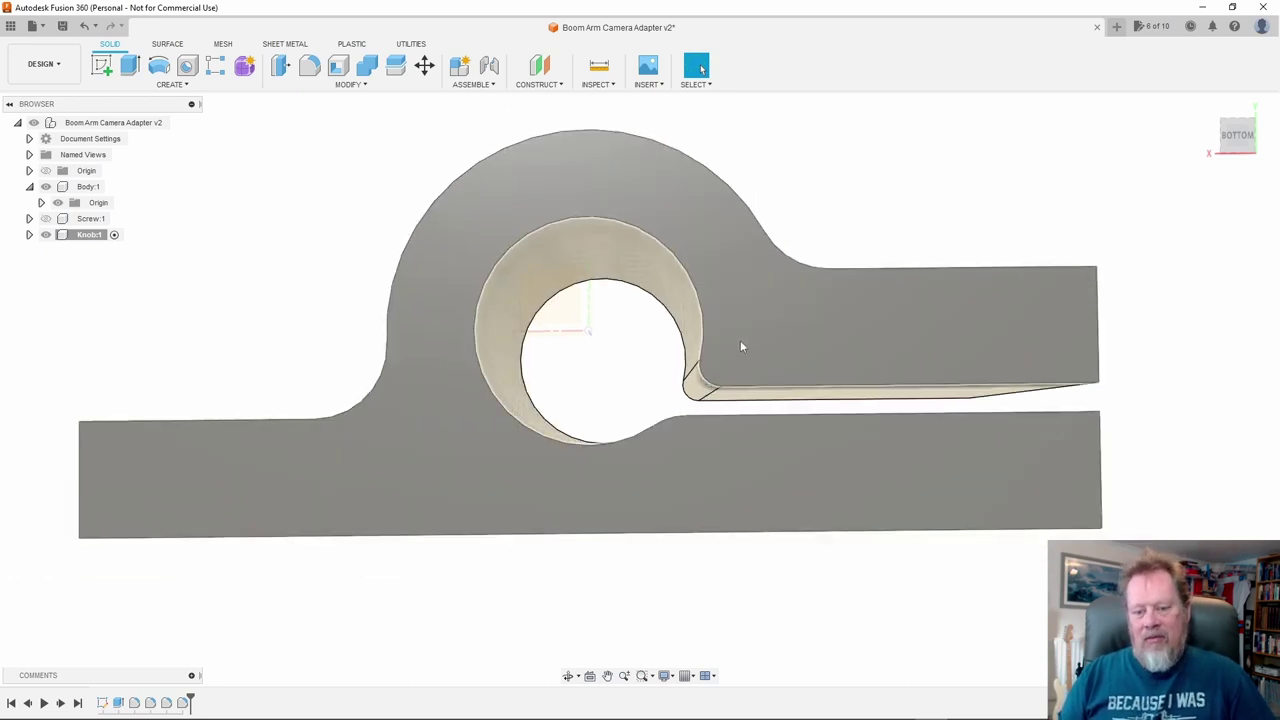
scroll(740, 340, "down", 3)
middle_click_drag(740, 340, 690, 313, "shift")
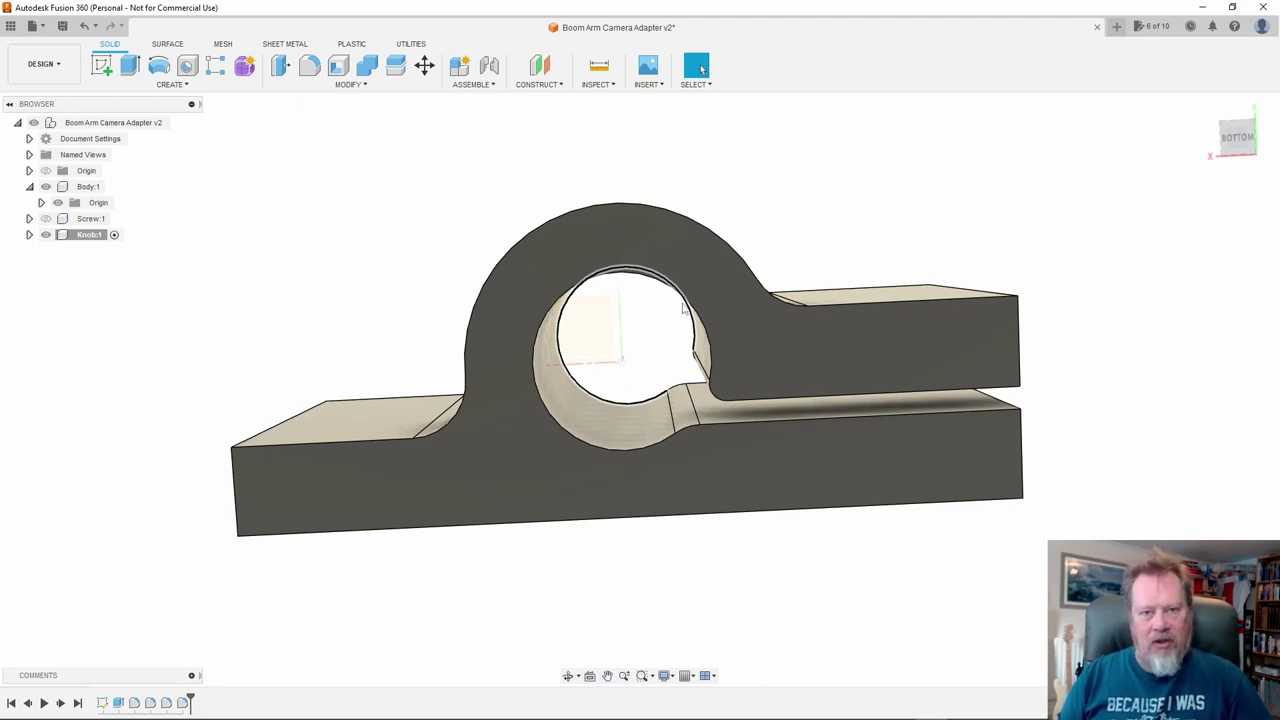
Round the six short corner edges at the ends of all three arms with a 14.5 mm fillet
middle_click_drag(685, 316, 786, 461, "shift")
scroll(786, 461, "down", 2)
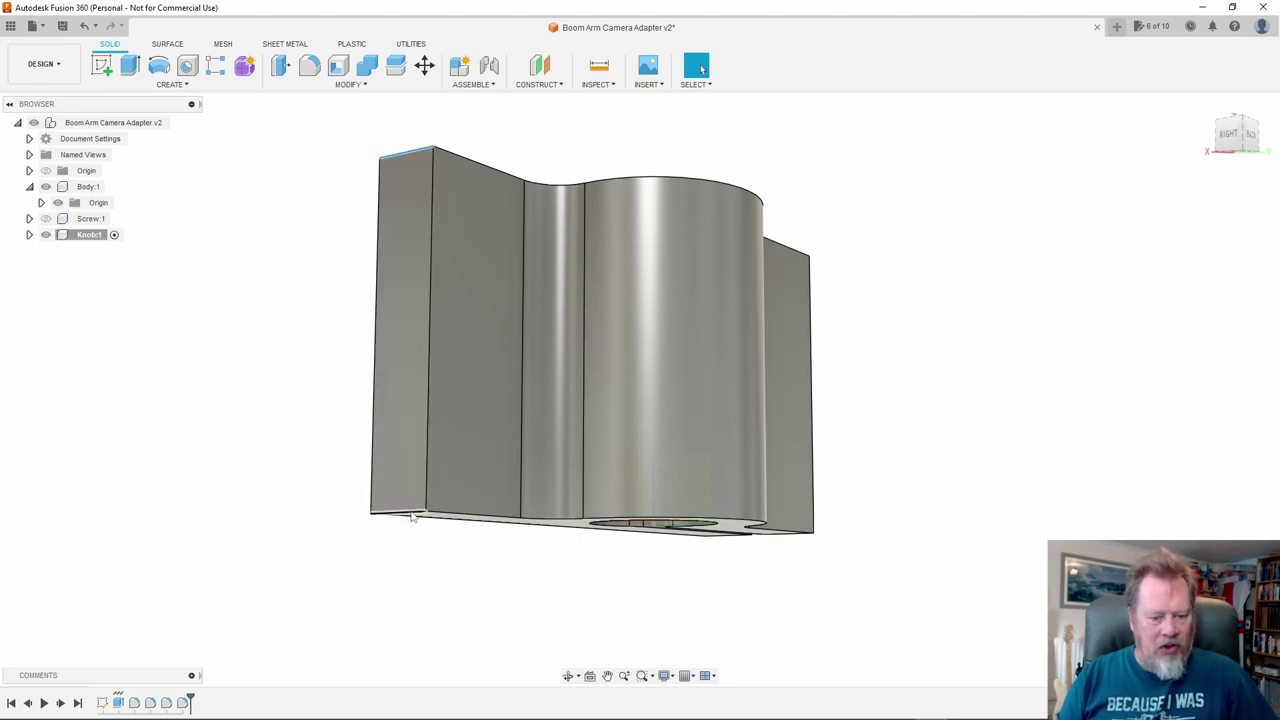
middle_click_drag(849, 551, 724, 522, "shift")
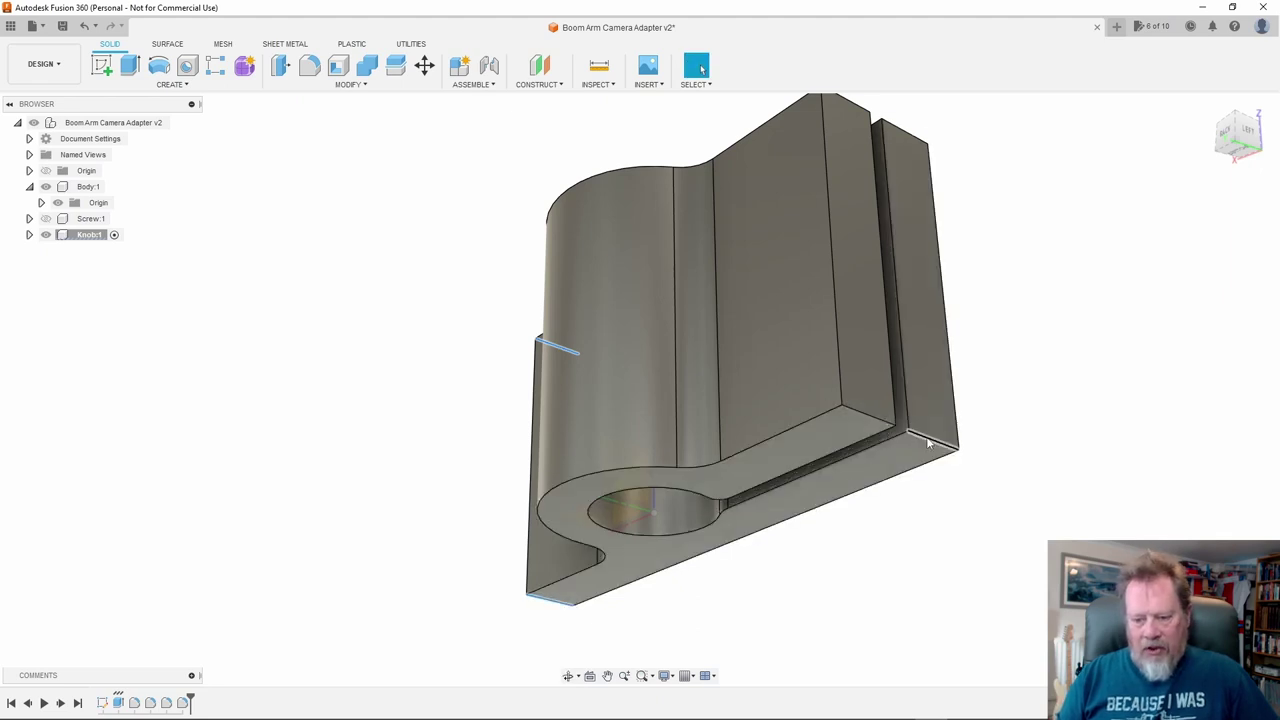
middle_click_drag(866, 423, 870, 312, "shift")
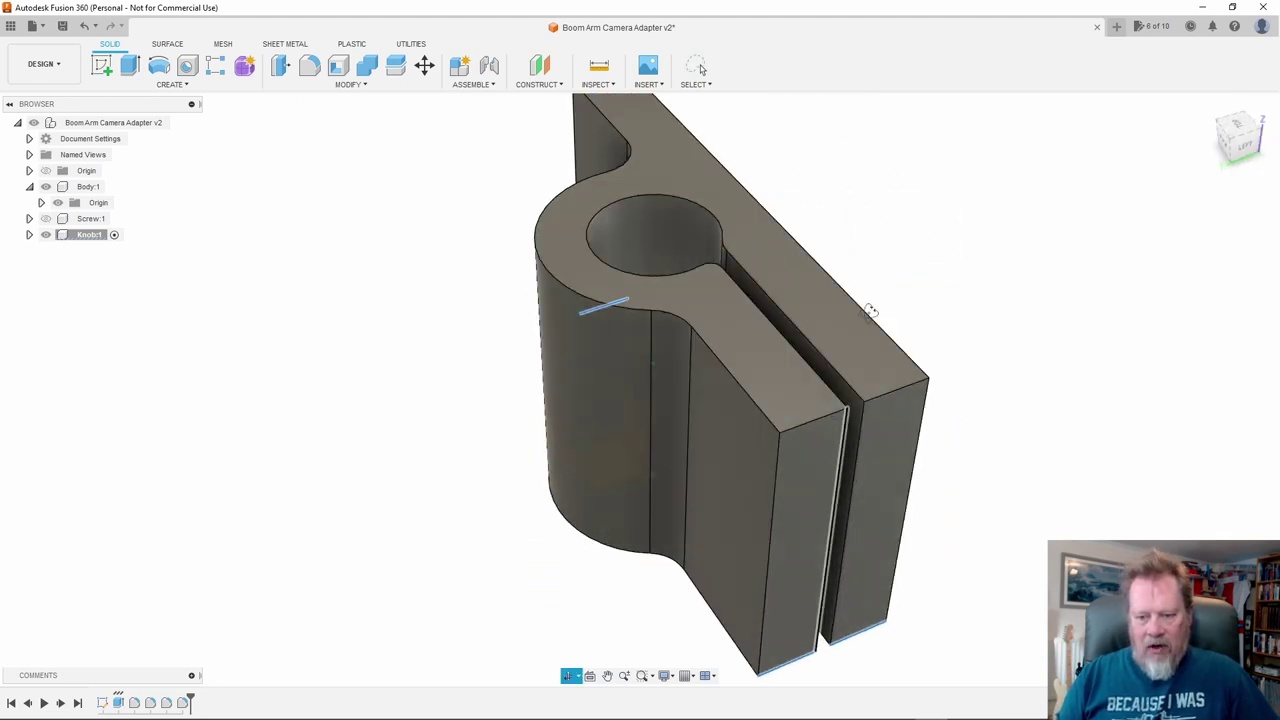
left_click(811, 421, "ctrl")
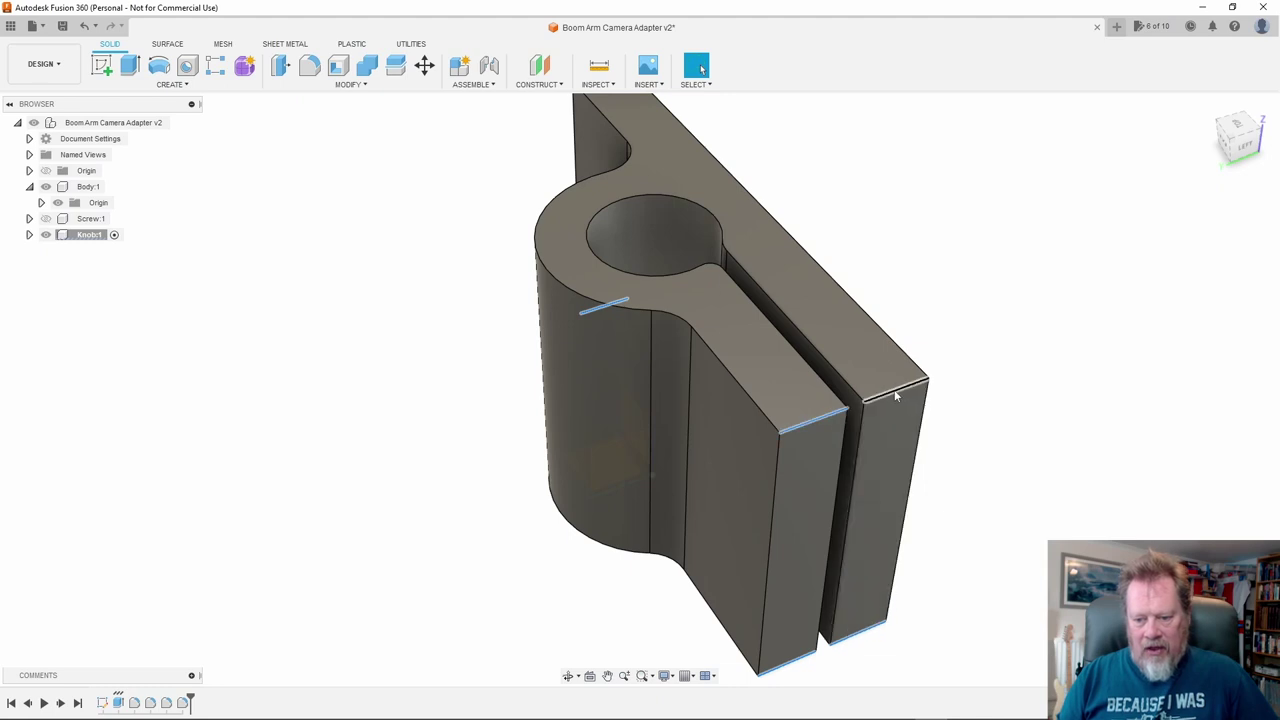
middle_click_drag(500, 352, 626, 335, "shift")
key("f")
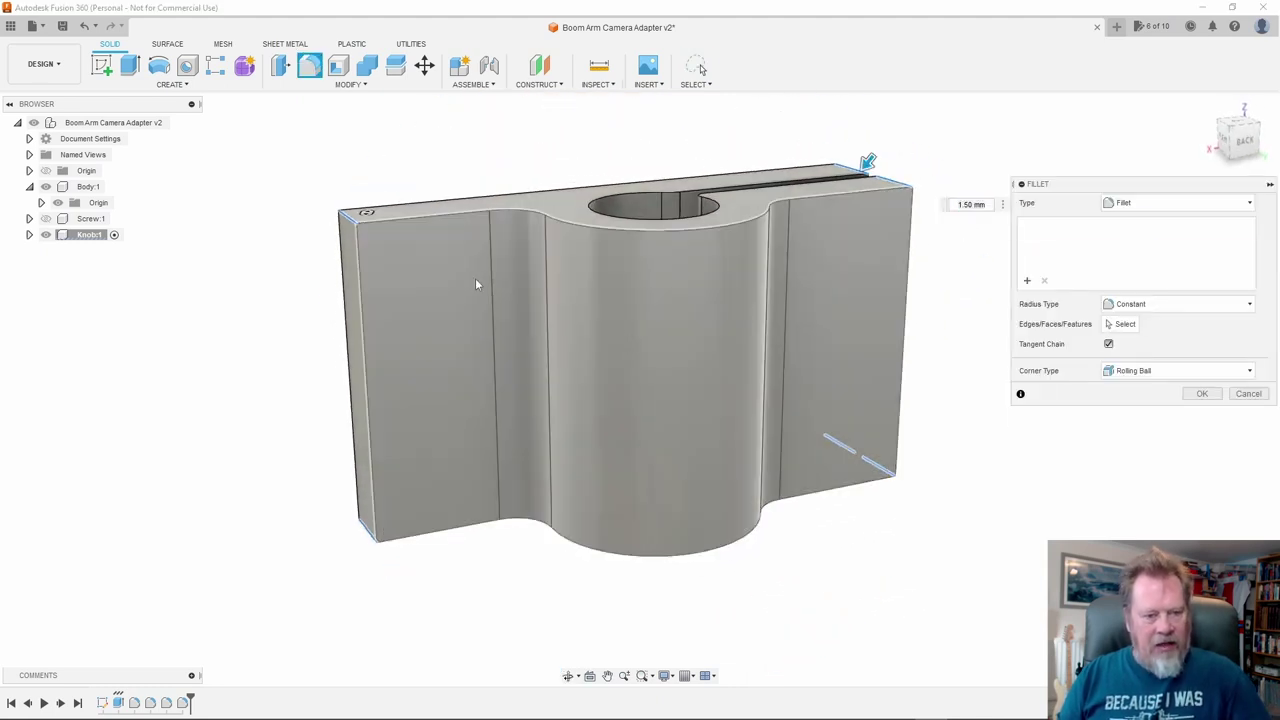
left_click_drag(864, 164, 842, 191)
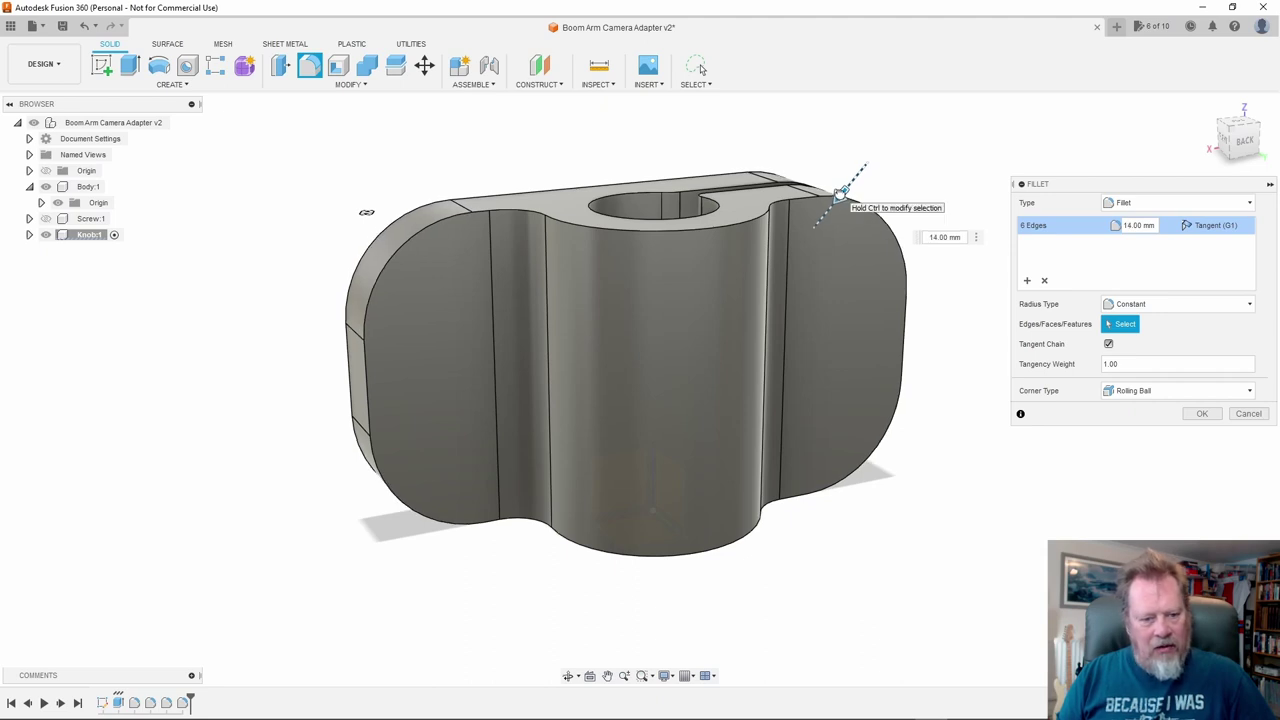
left_click_drag(841, 191, 840, 193)
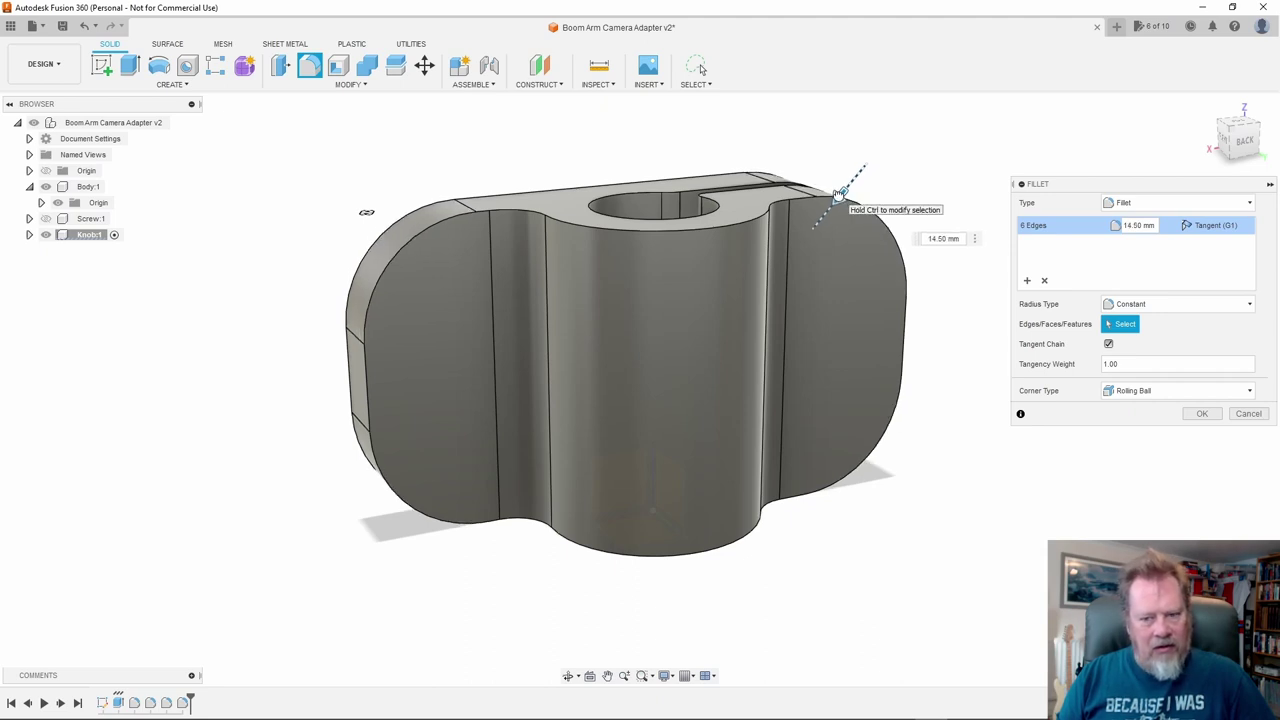
left_click(1202, 413)
middle_click_drag(764, 338, 758, 328, "shift")
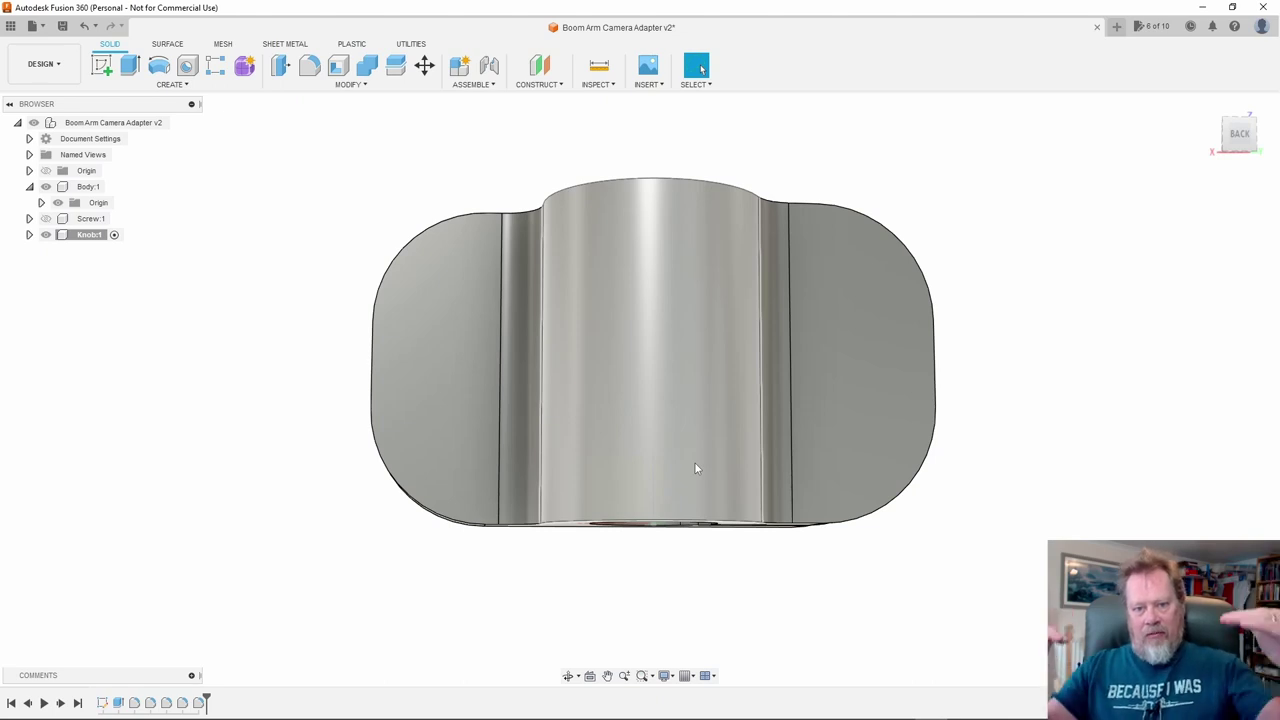
middle_click_drag(698, 468, 855, 508, "shift")
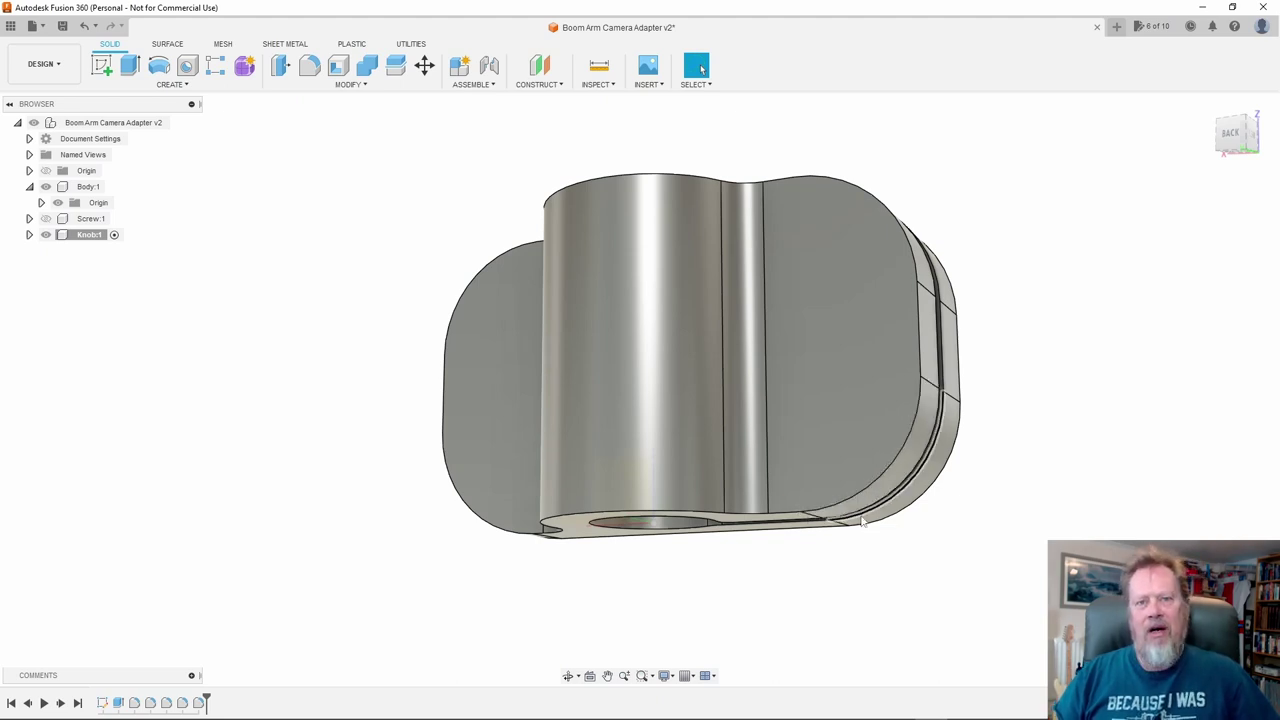
middle_click_drag(862, 523, 916, 524, "shift")
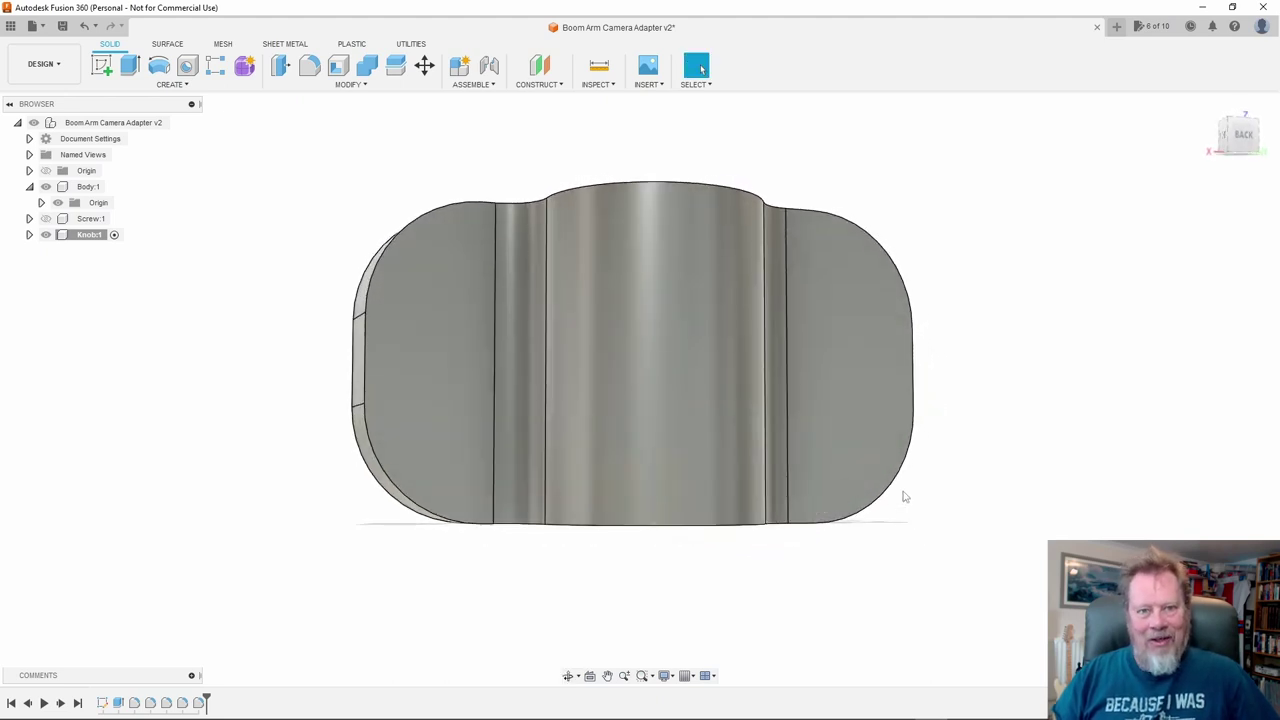
mouse_move(900, 486)
middle_mouse_down("shift")
mouse_move(840, 475)
mouse_move(857, 460)
mouse_move(877, 480)
middle_mouse_up("shift")
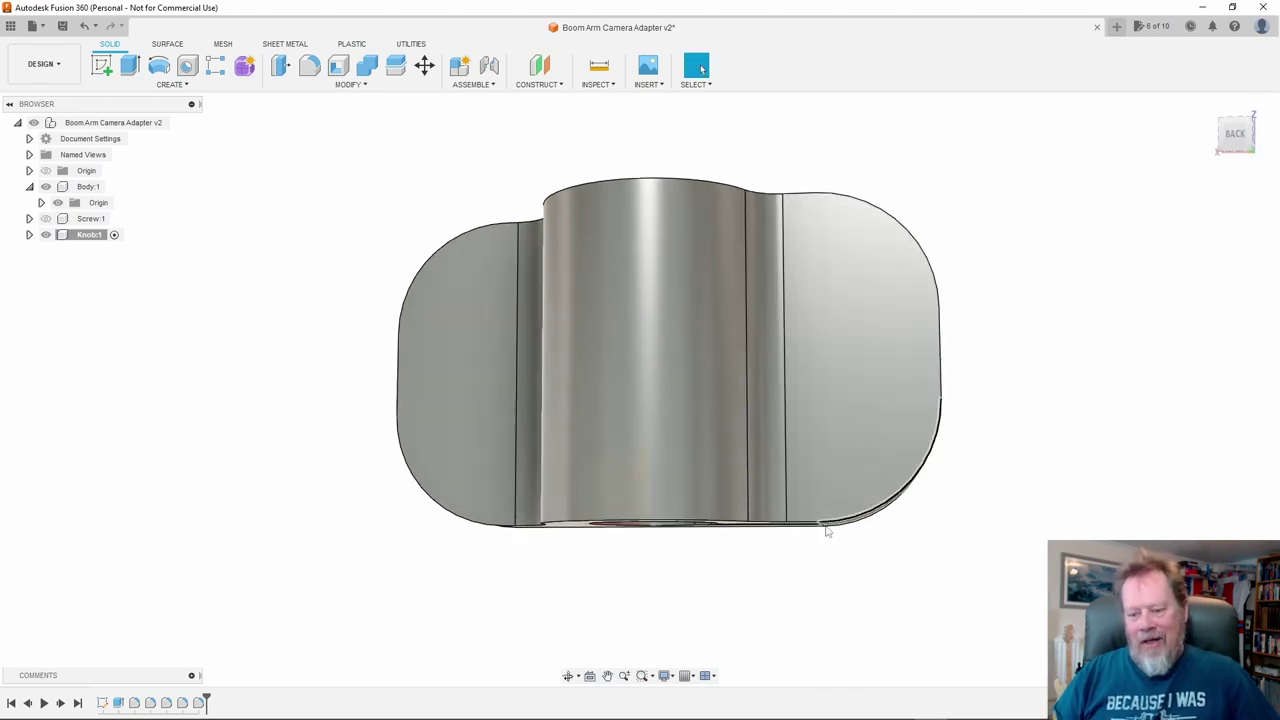
middle_click_drag(937, 474, 872, 536, "shift")
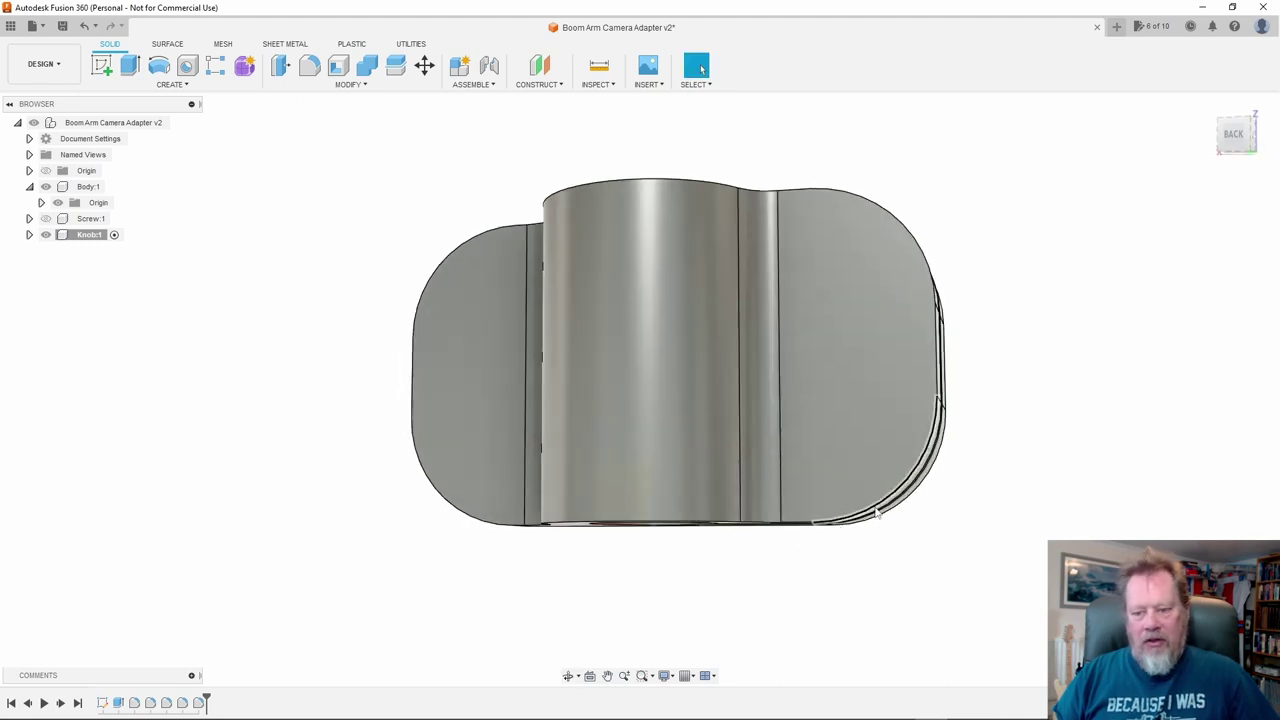
middle_click_drag(831, 457, 878, 485, "shift")
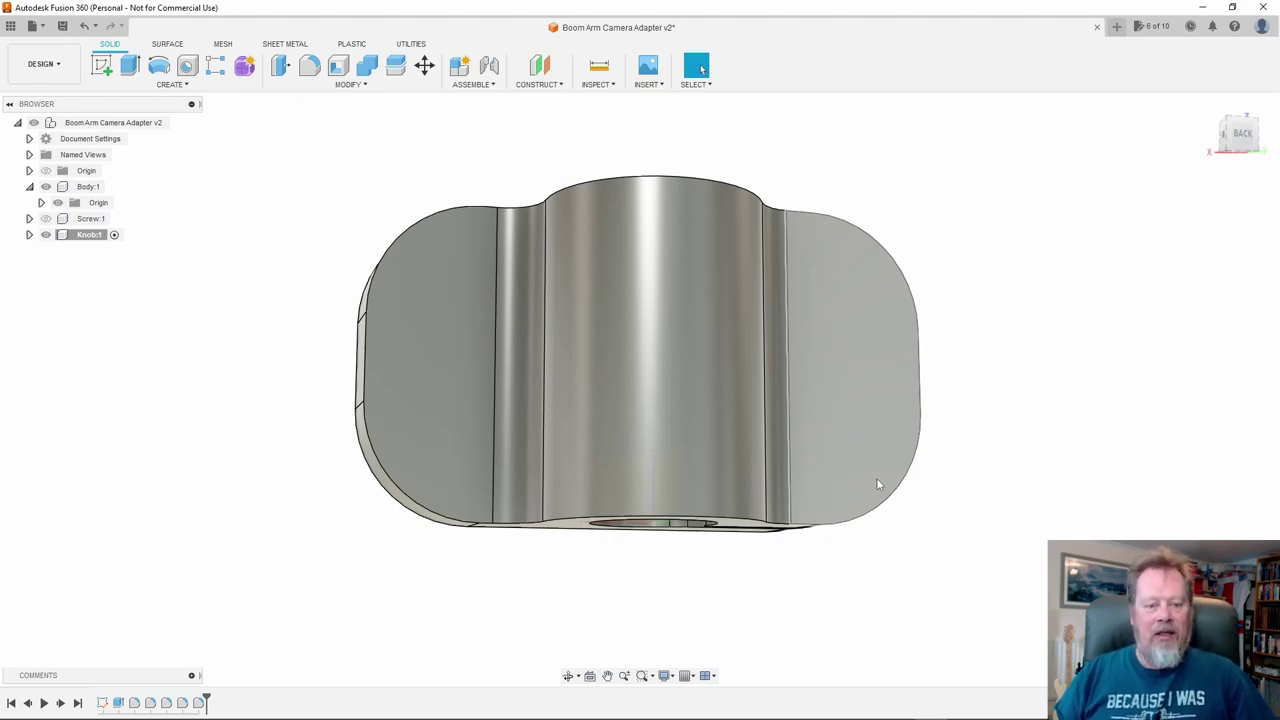
Create a new sketch on the large flat outer face of the long base arm
middle_click_drag(864, 500, 820, 480, "shift")
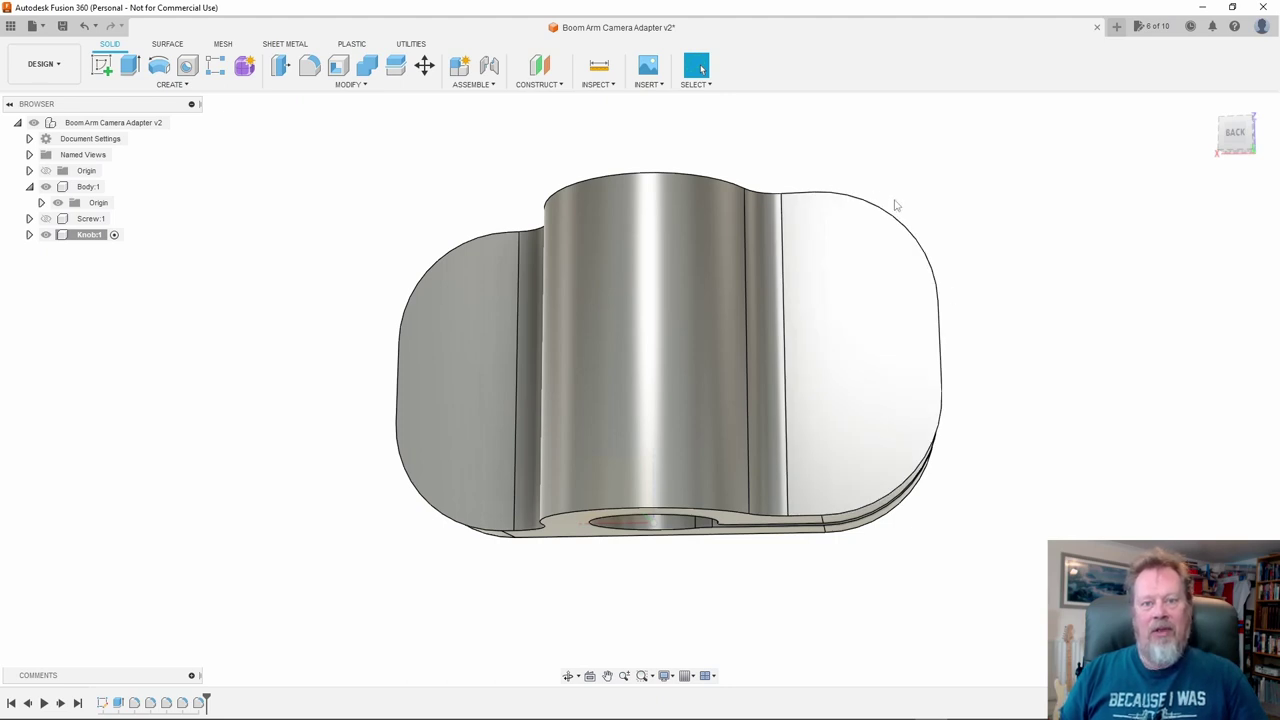
middle_click_drag(960, 251, 806, 320, "shift")
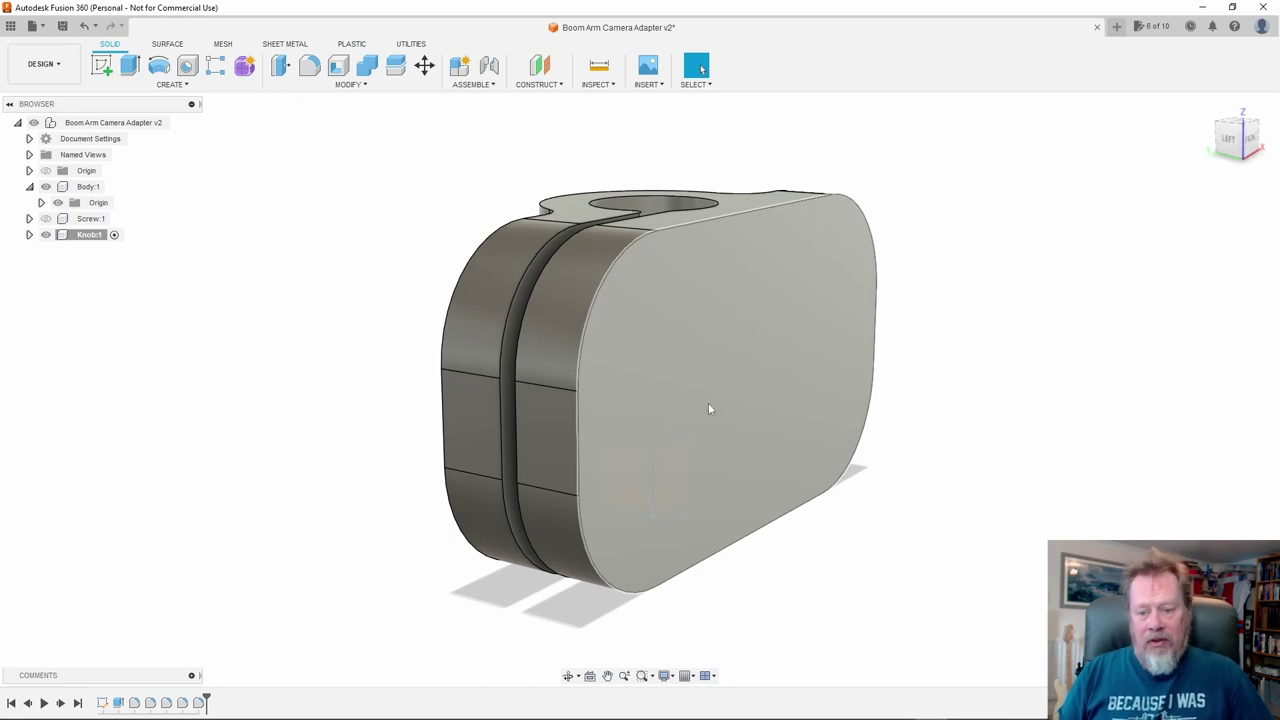
middle_click_drag(772, 400, 730, 399, "shift")
left_click(776, 401)
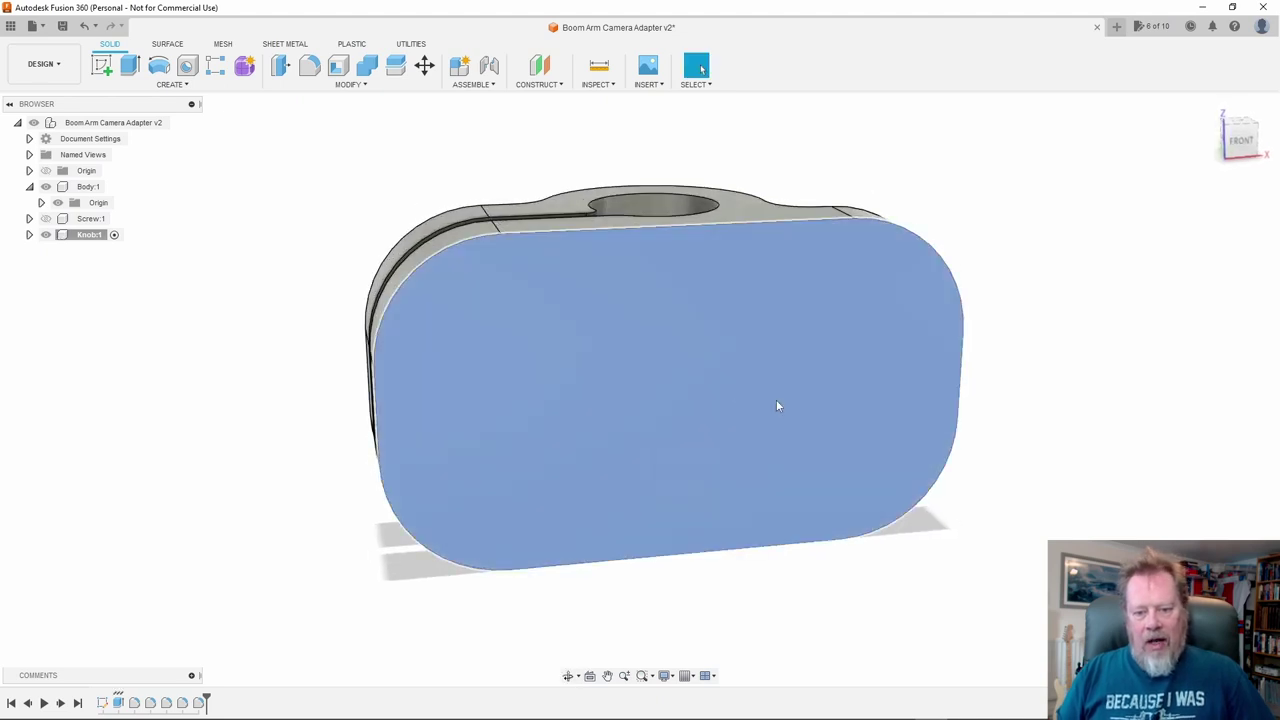
mouse_move(689, 360)
middle_mouse_down("shift")
mouse_move(720, 374)
mouse_move(685, 358)
middle_mouse_up("shift")
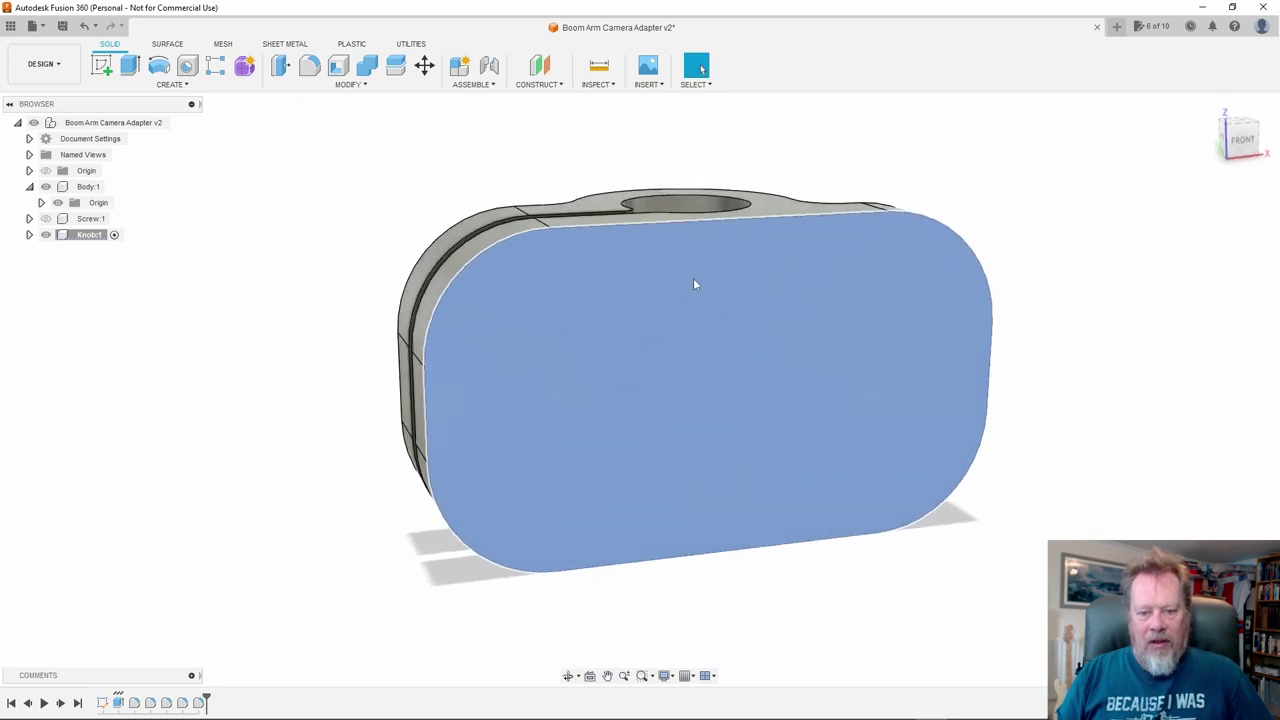
right_click(627, 347)
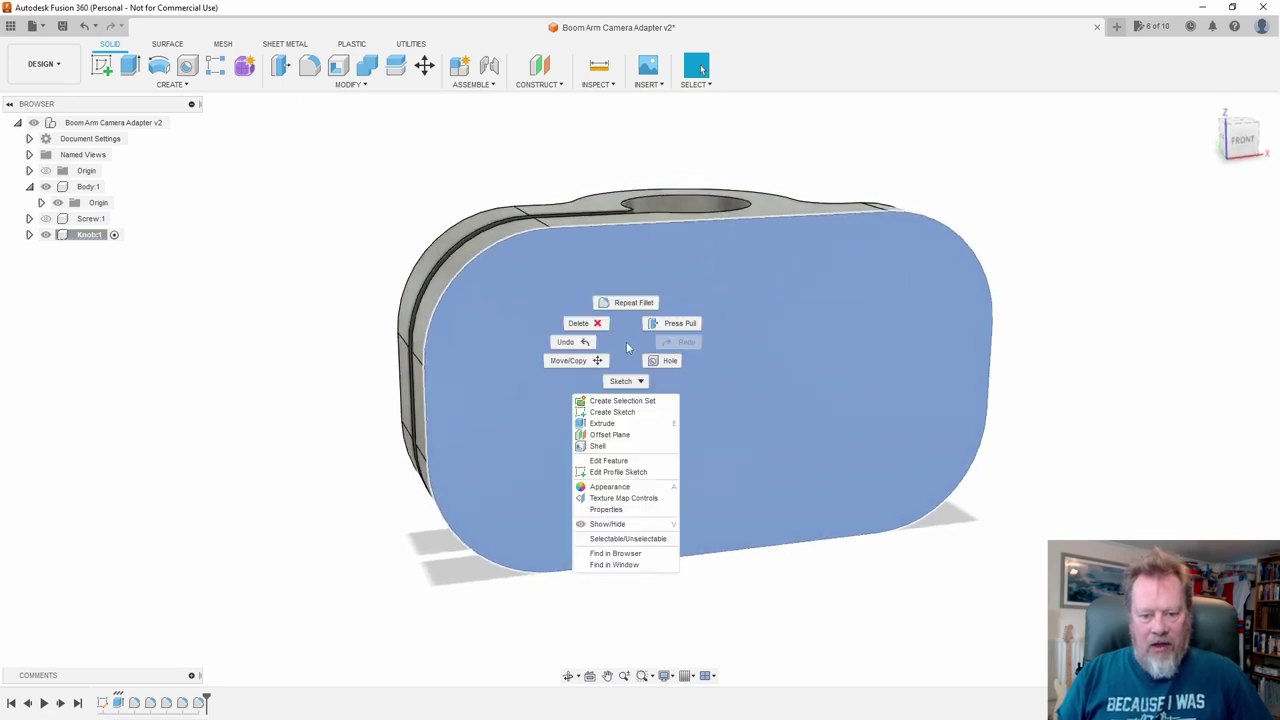
left_click(644, 418)
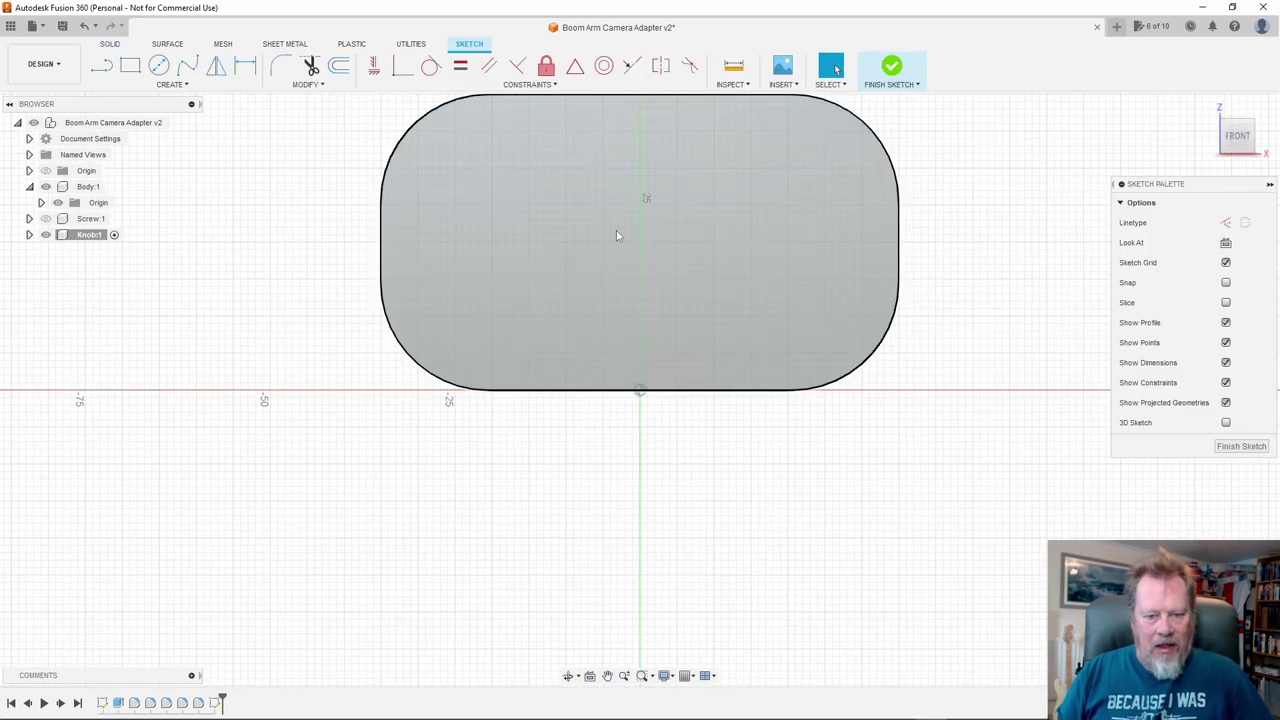
middle_click_drag(614, 232, 651, 367)
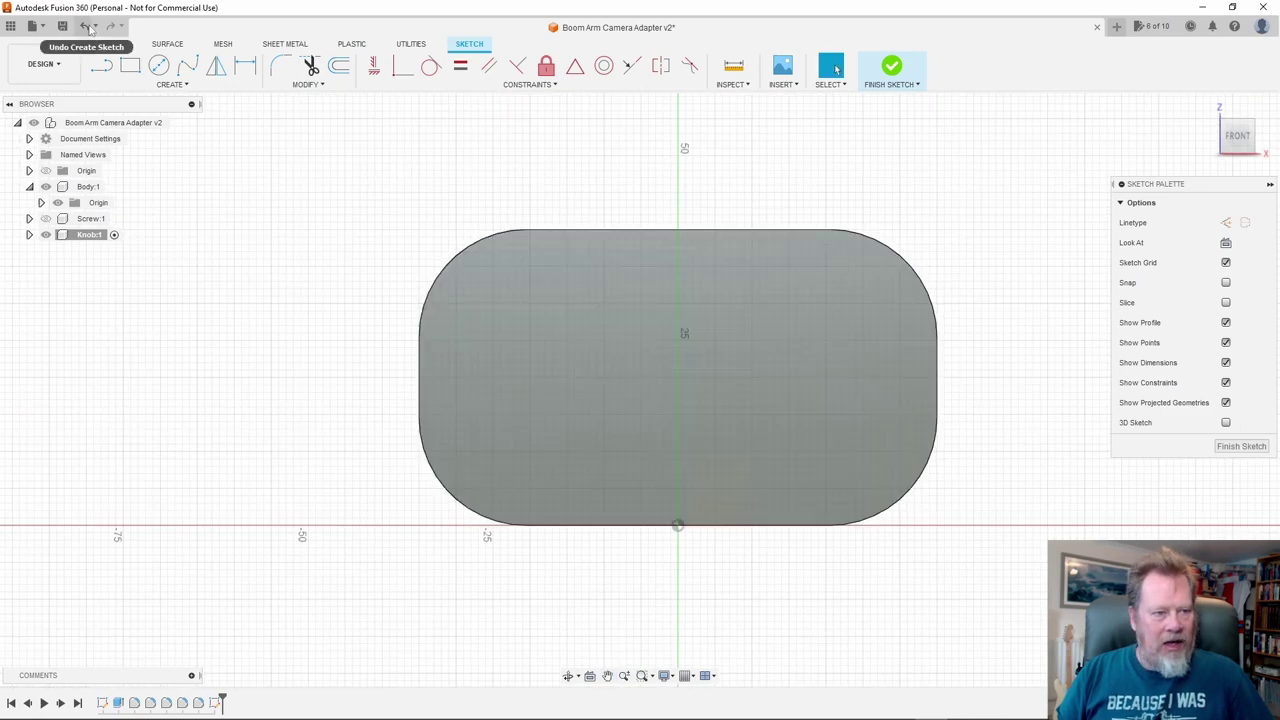
left_click(186, 86)
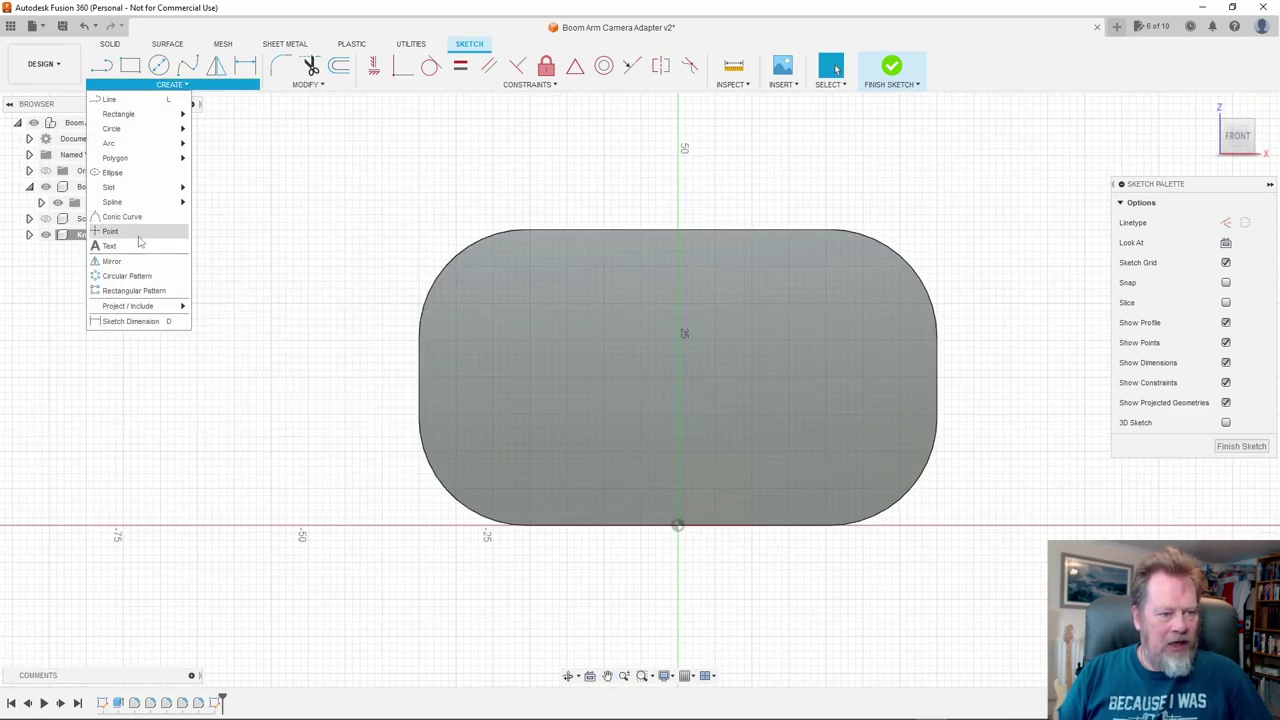
left_click(180, 238)
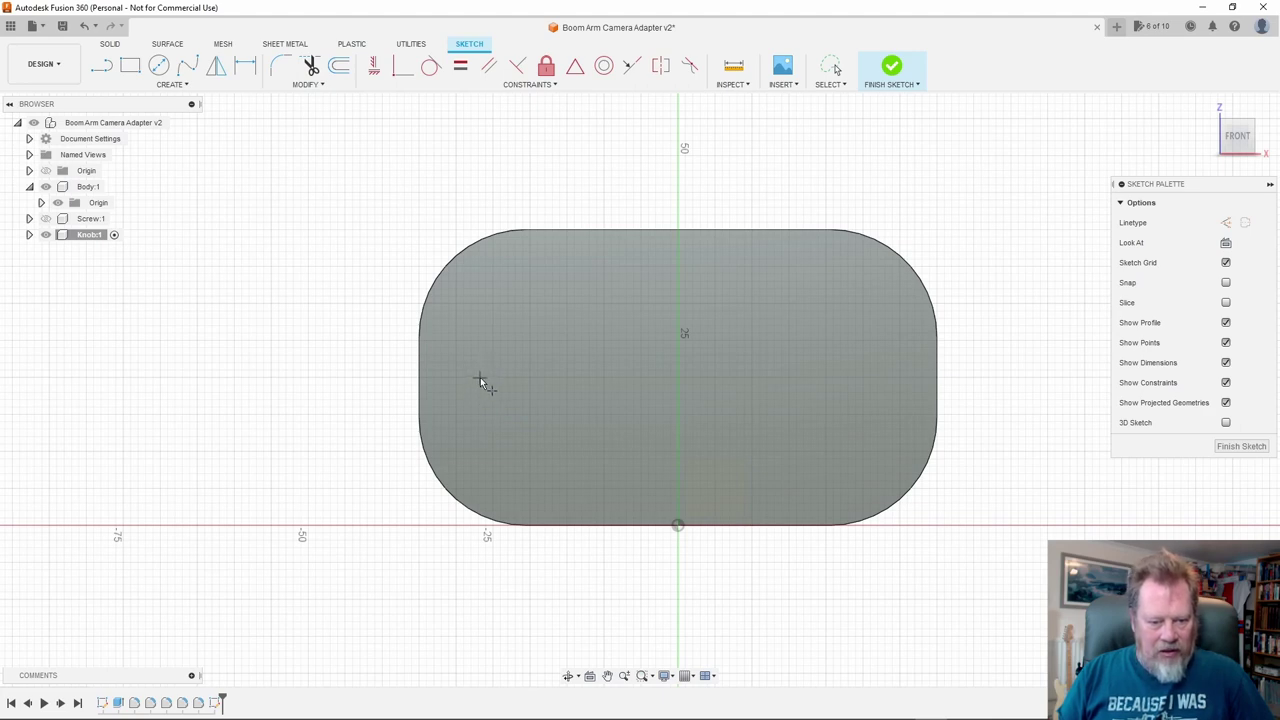
key("Escape")
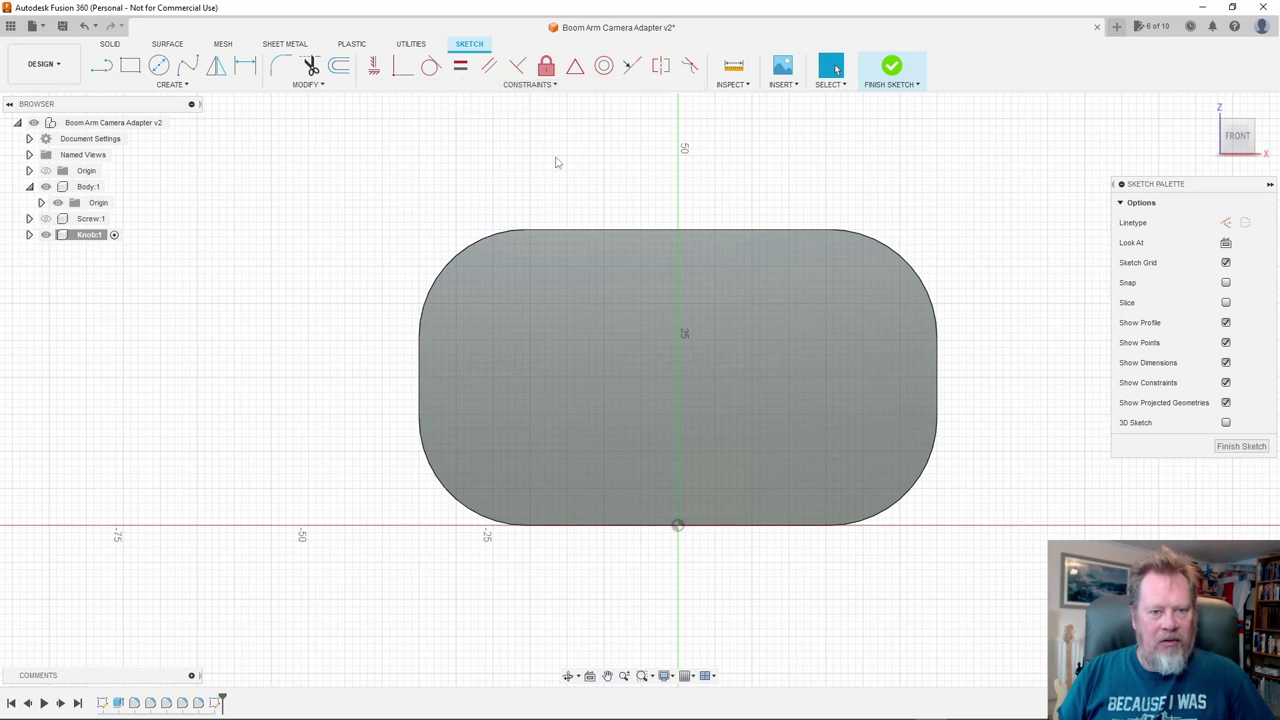
Draw a horizontal construction line across the whole face between the midpoints of its two straight end edges
key("l")
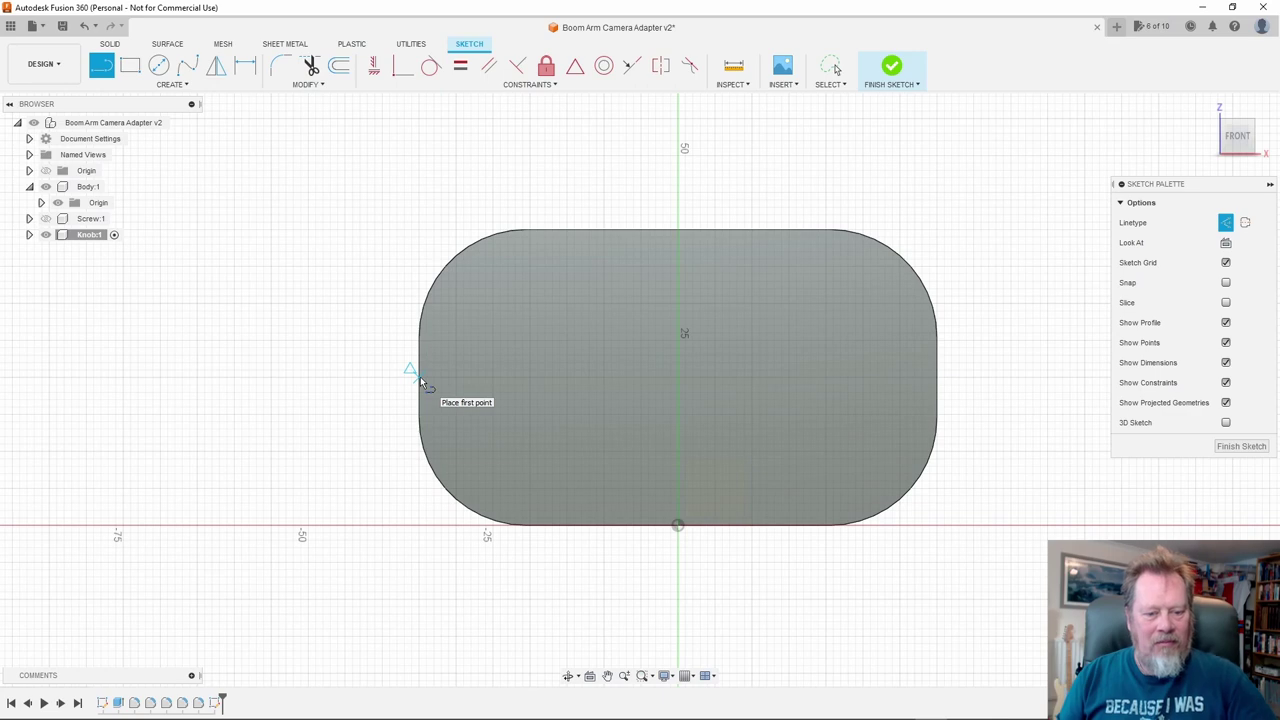
left_click(420, 377)
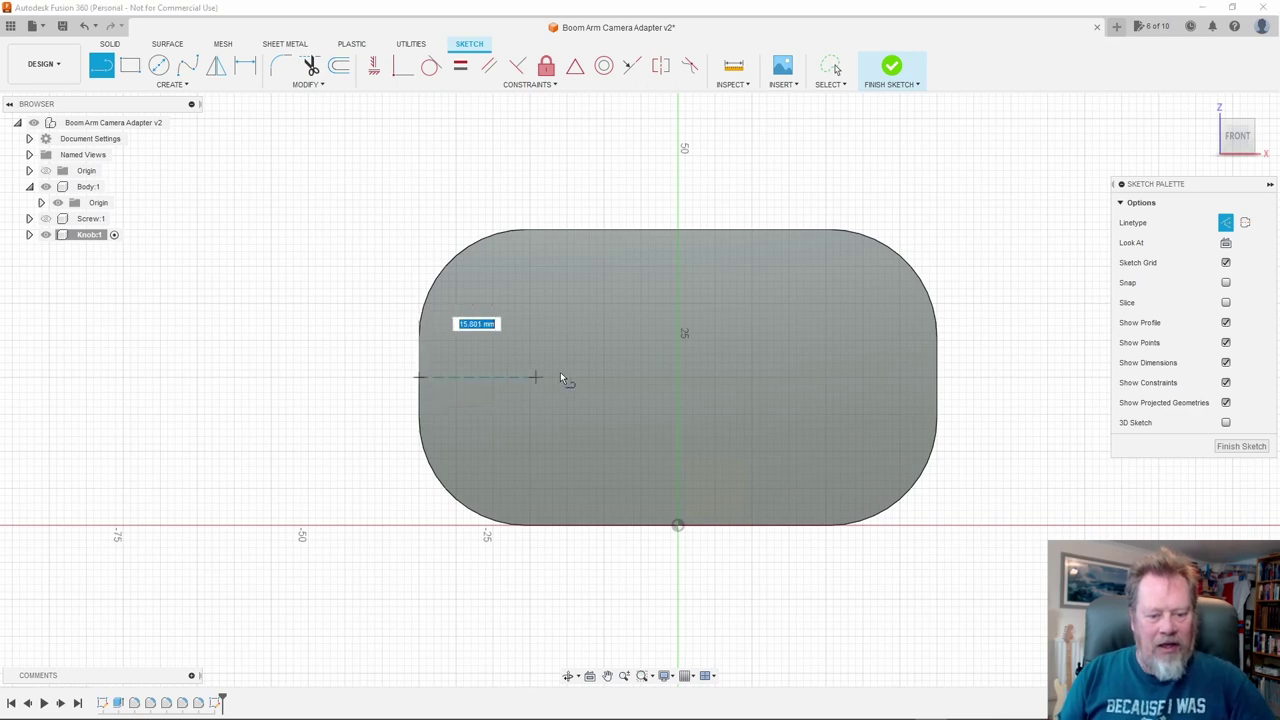
left_click(937, 377)
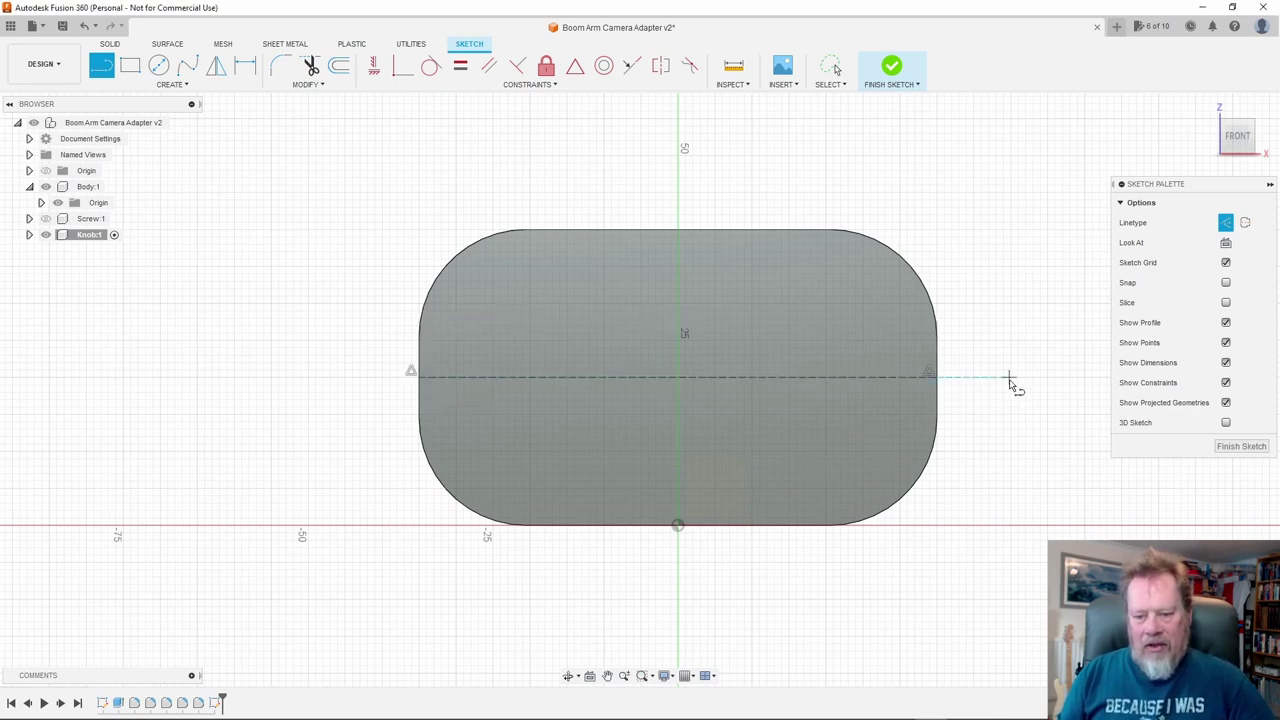
key("Escape")
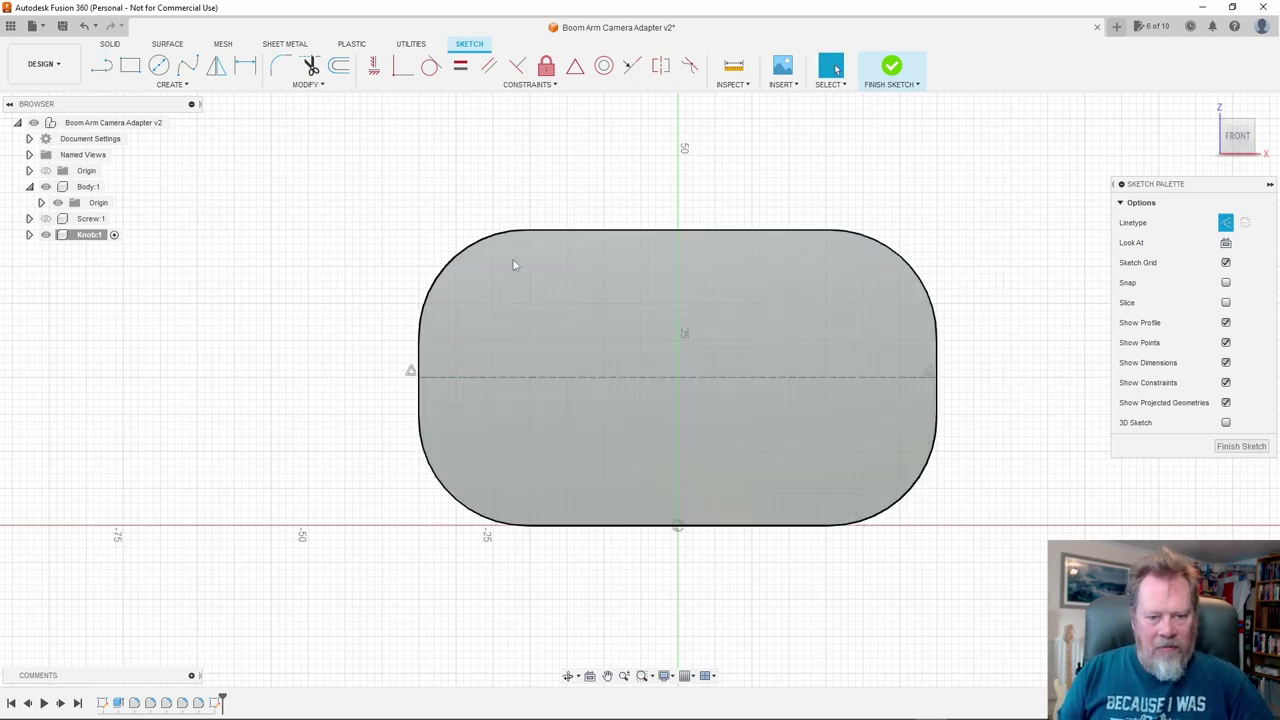
Draw two vertical 40 mm construction lines joining the upper and lower edges where the rounded corners begin at each end
middle_click_drag(517, 311, 532, 277, "shift")
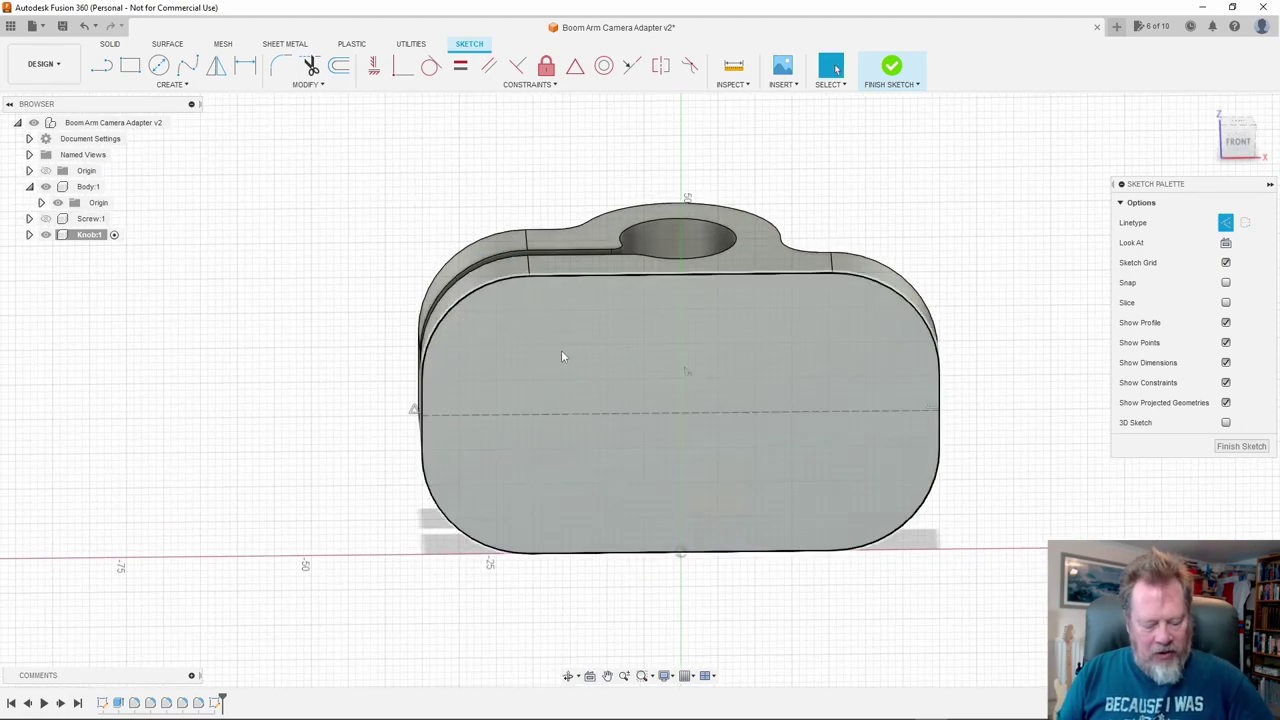
key("l")
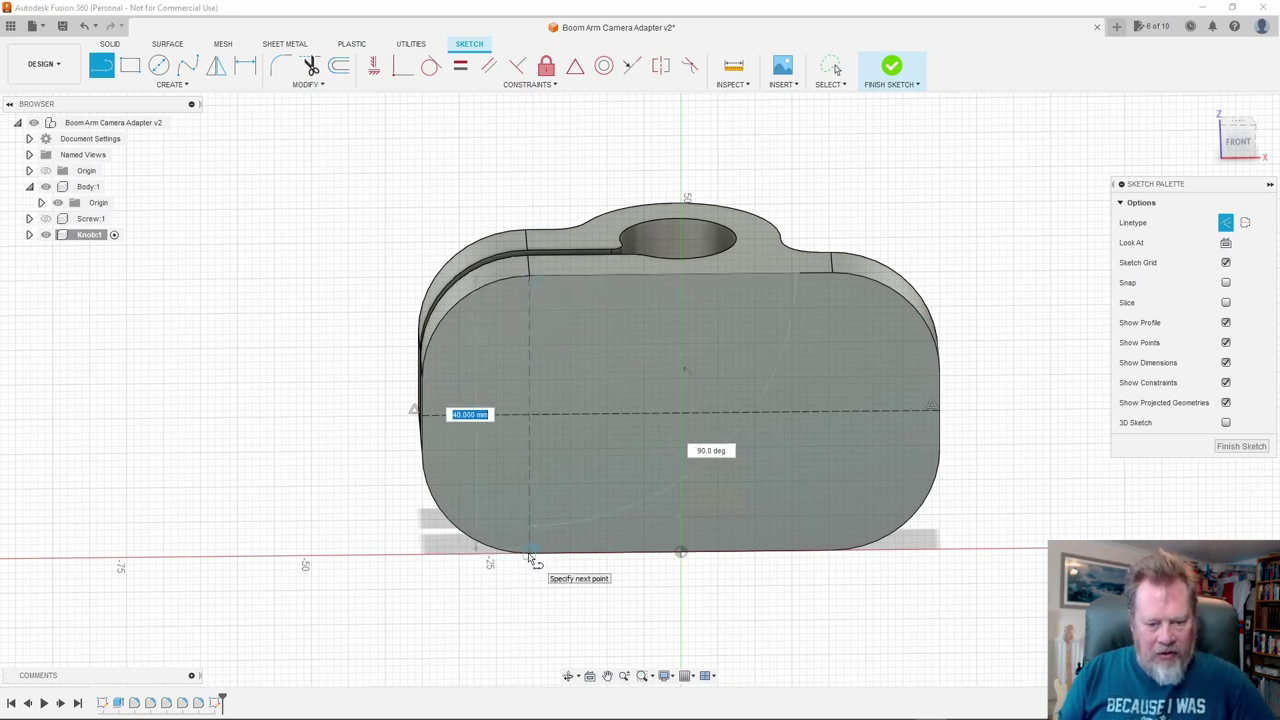
left_click(530, 558)
key("Escape")
middle_click_drag(654, 580, 626, 470, "shift")
key("l")
left_click(815, 481)
key("Escape")
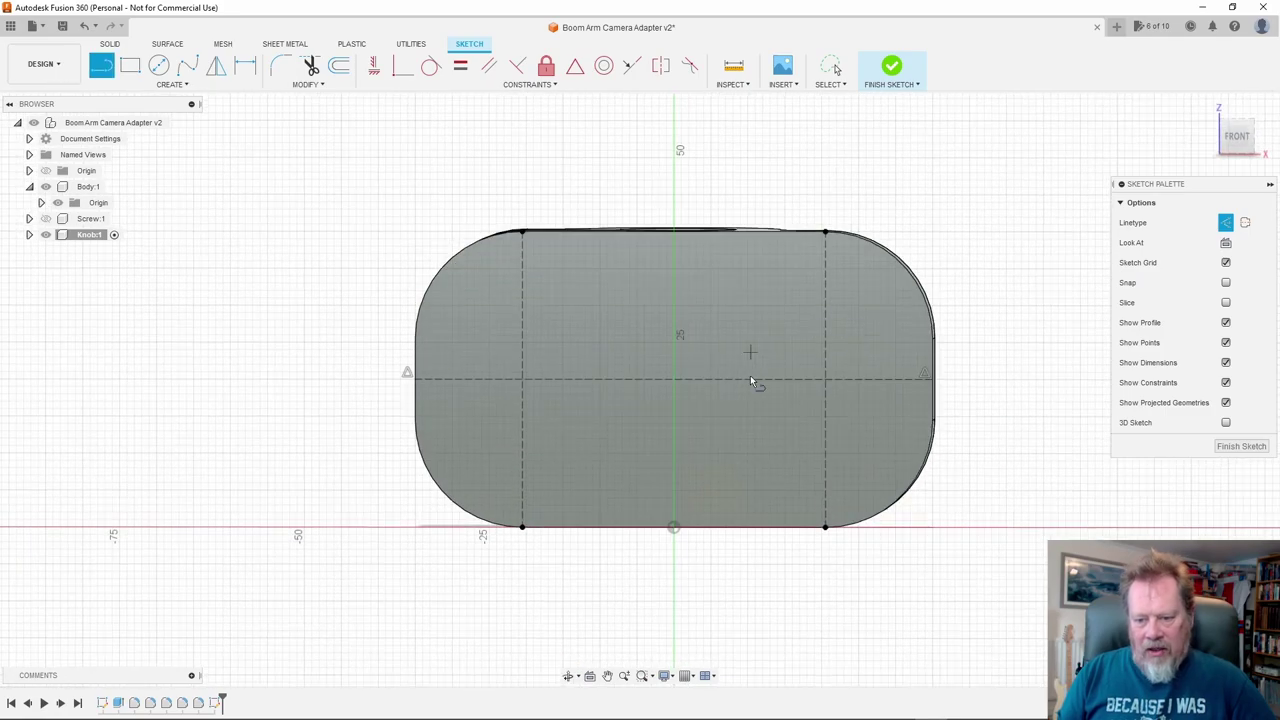
middle_click_drag(636, 398, 646, 374, "shift")
key("l")
left_click(172, 84)
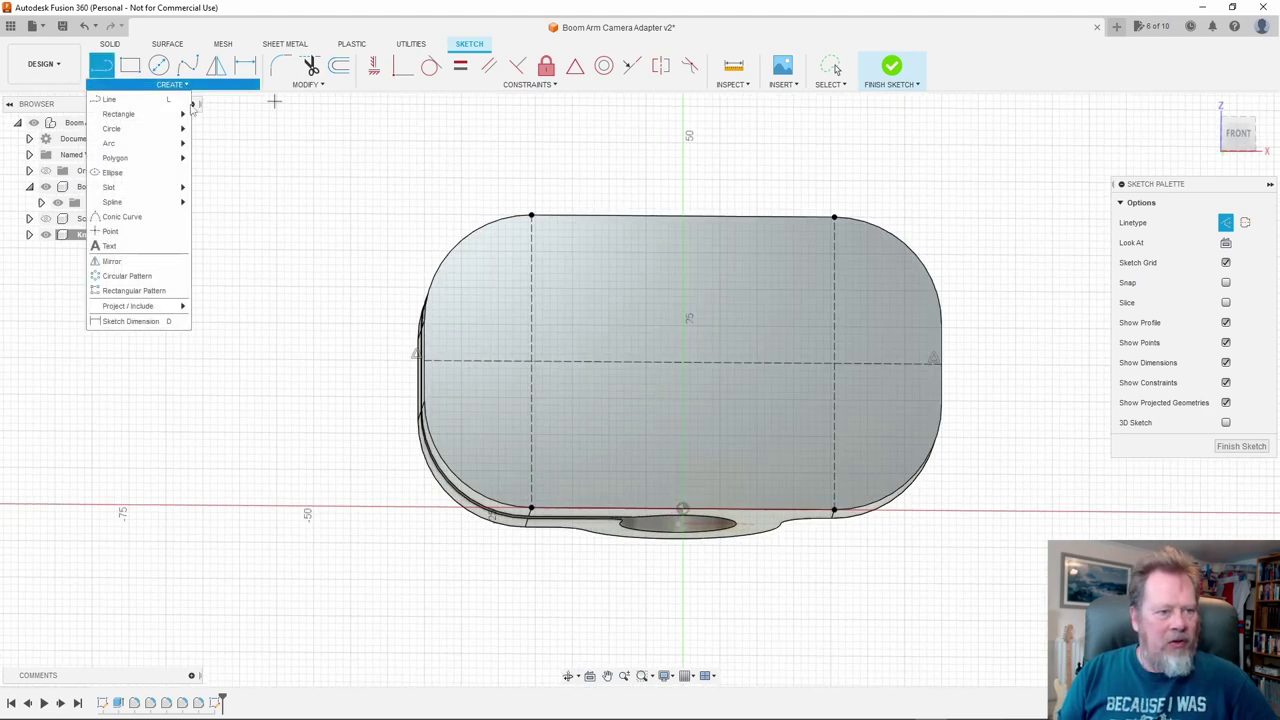
left_click(130, 229)
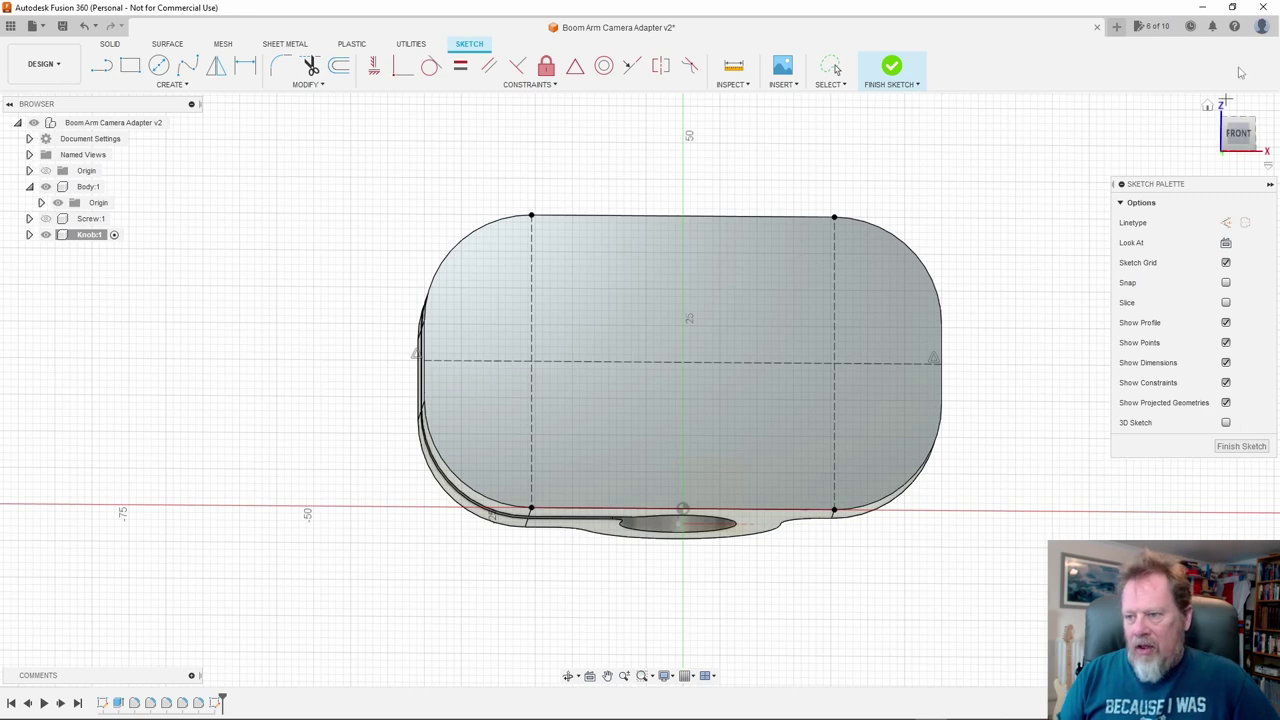
left_click(1239, 139)
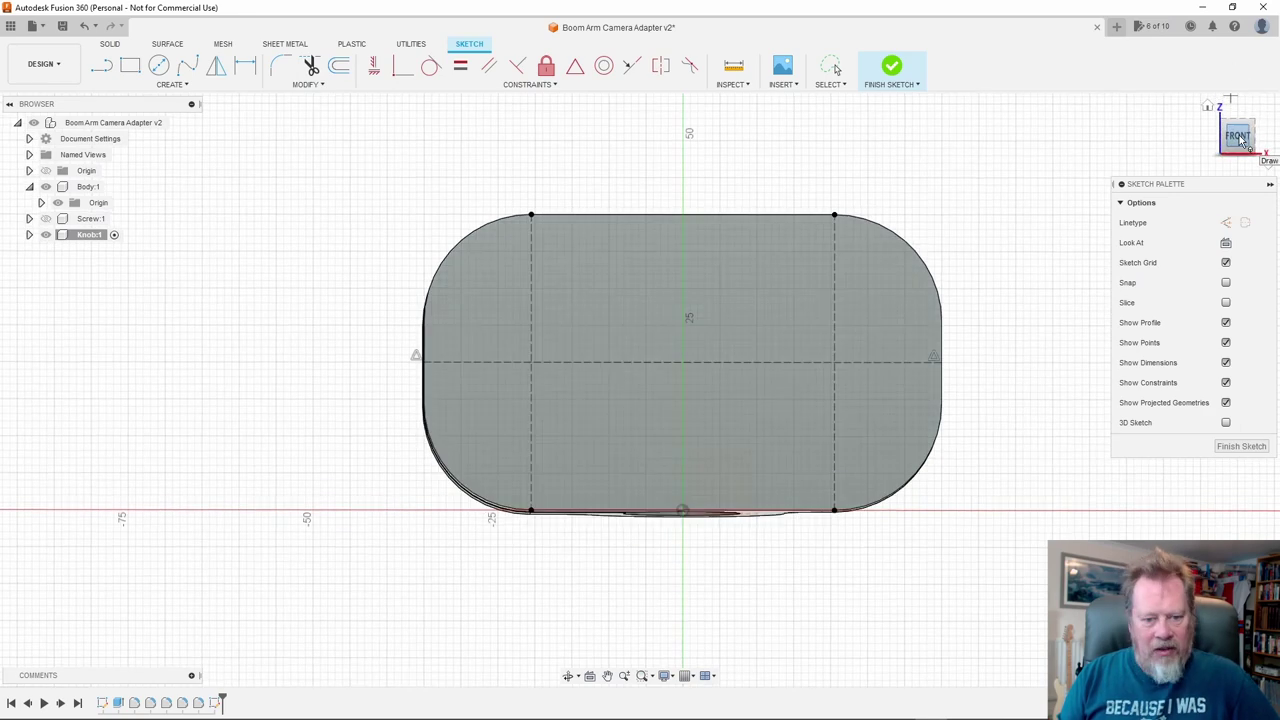
scroll(420, 380, "up", 2)
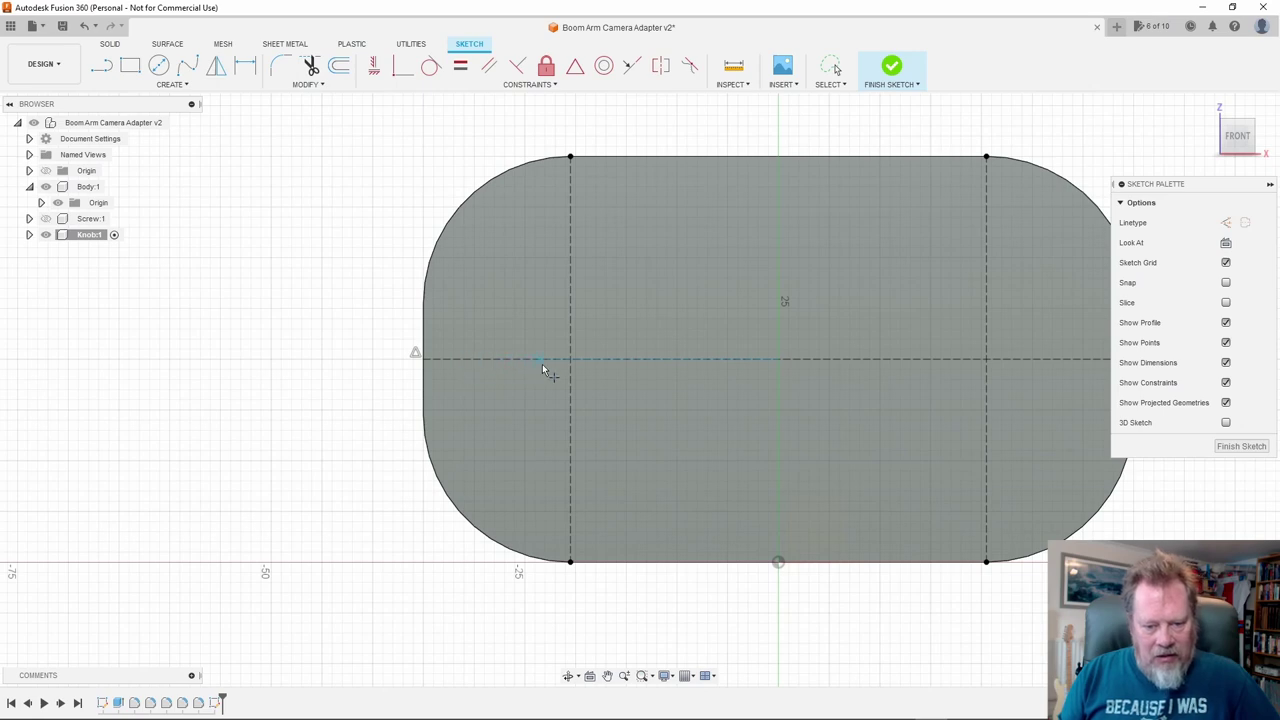
scroll(405, 372, "down", 1)
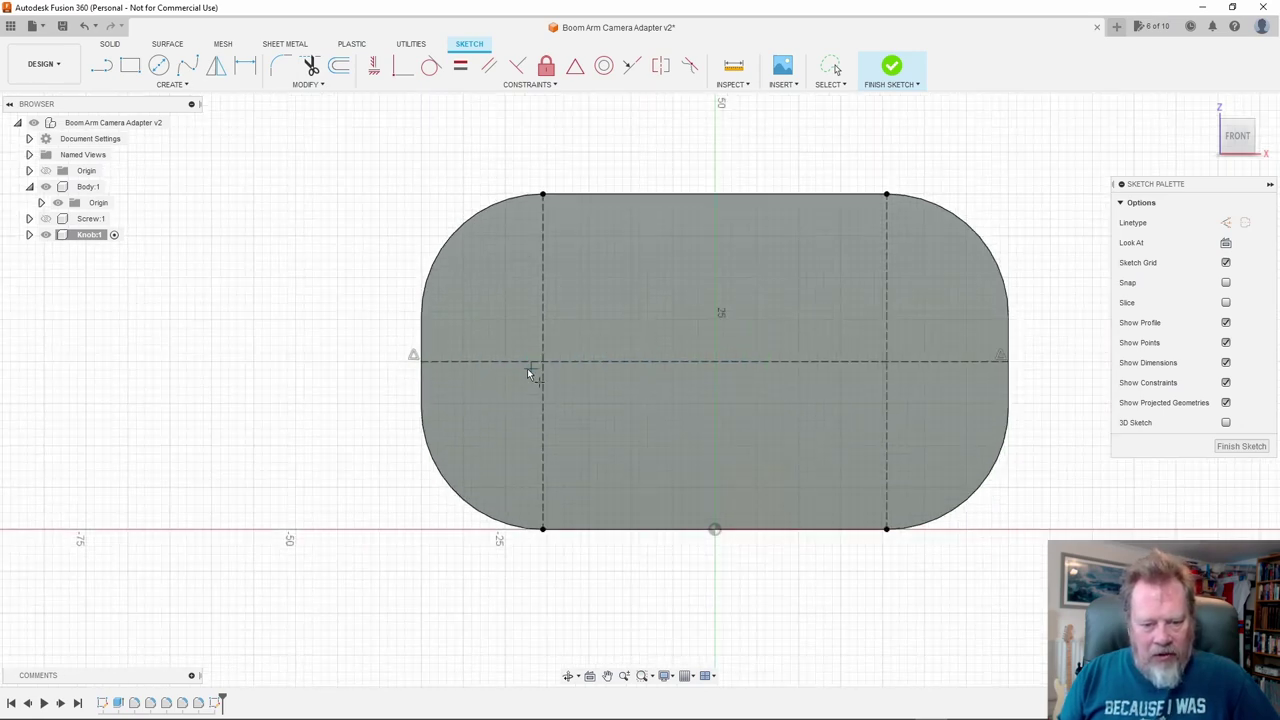
scroll(510, 370, "up", 1)
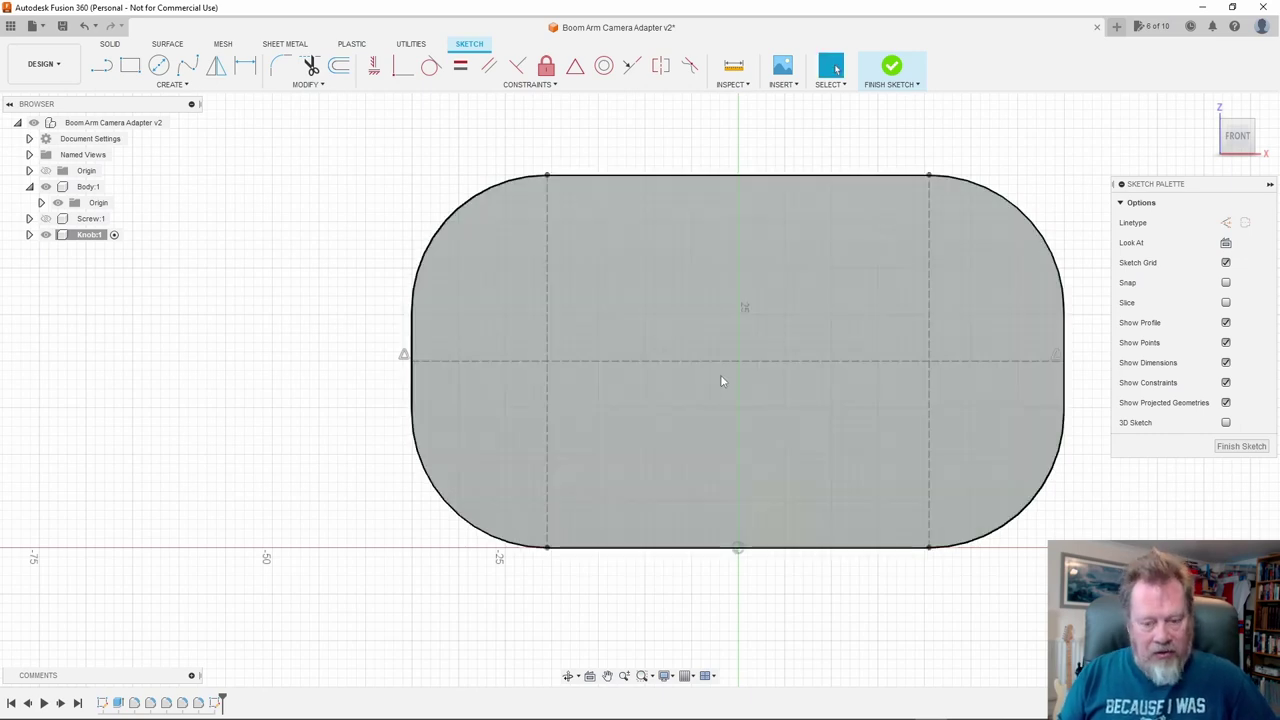
Delete the horizontal construction line that spans the whole face
left_click(680, 361)
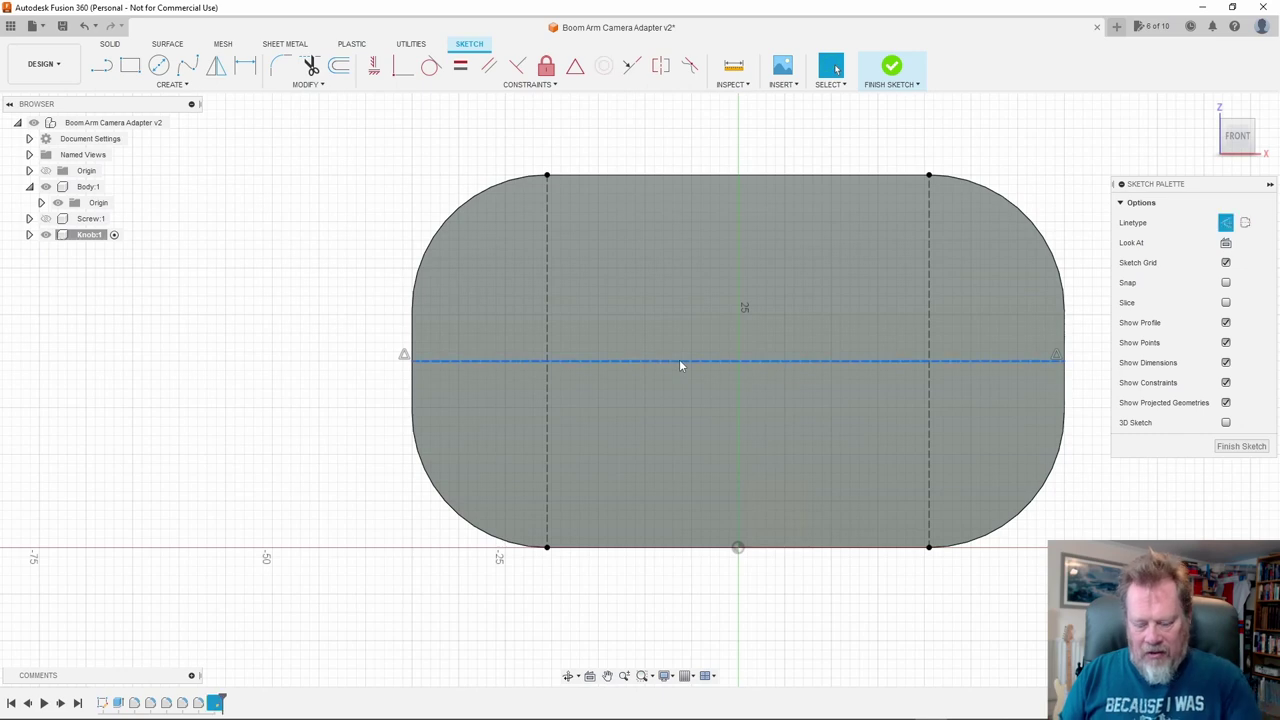
key("Delete")
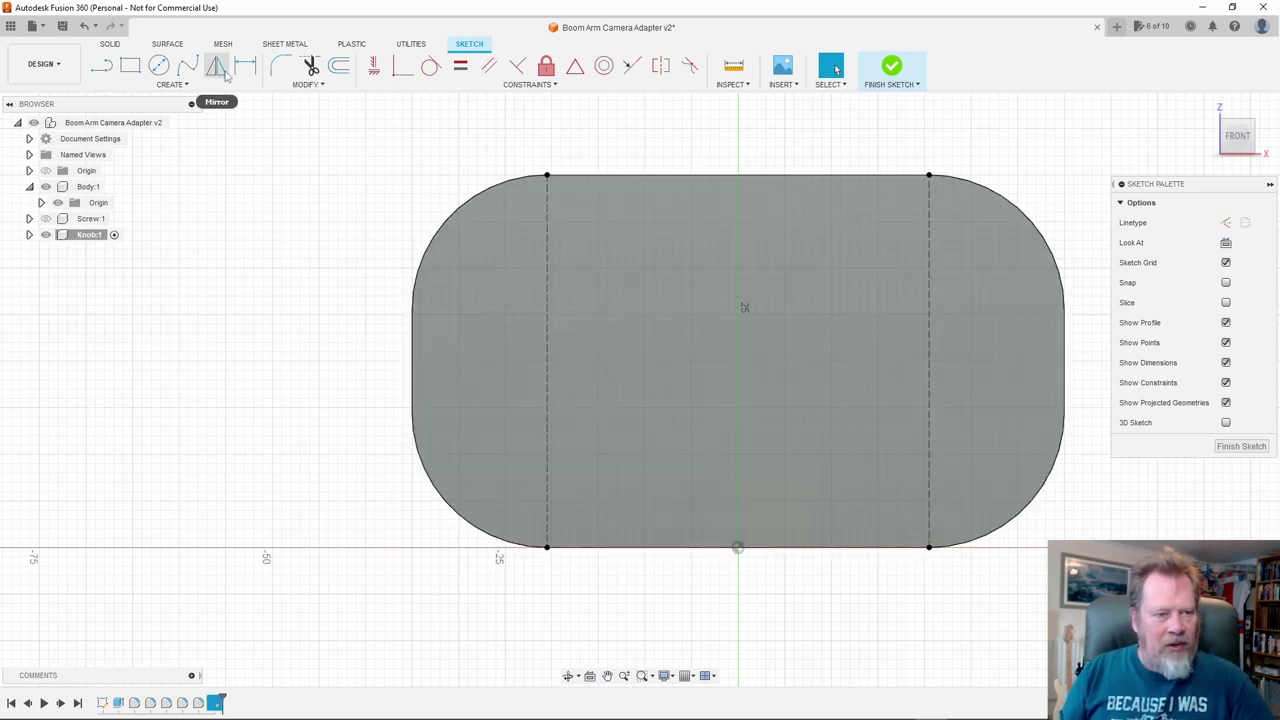
Draw a 14.5 mm horizontal construction line at each end, from the end edge's midpoint to the midpoint of the nearest vertical construction line
key("l")
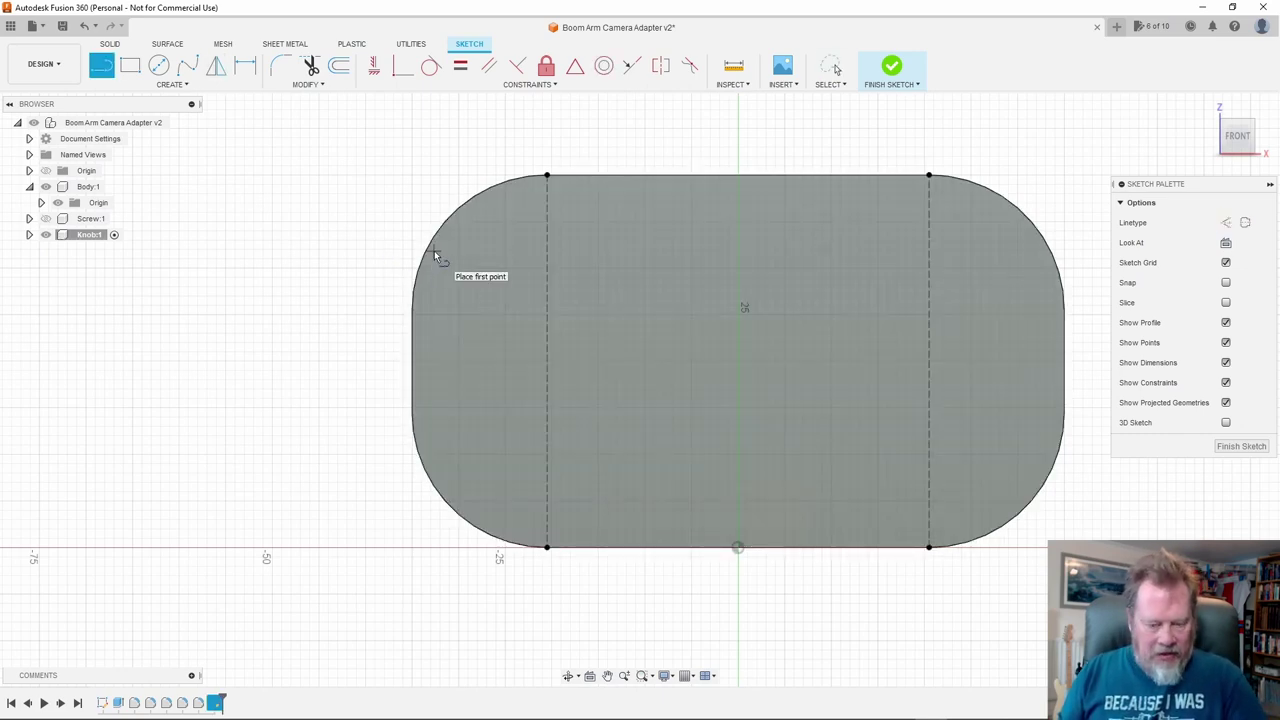
left_click(414, 360)
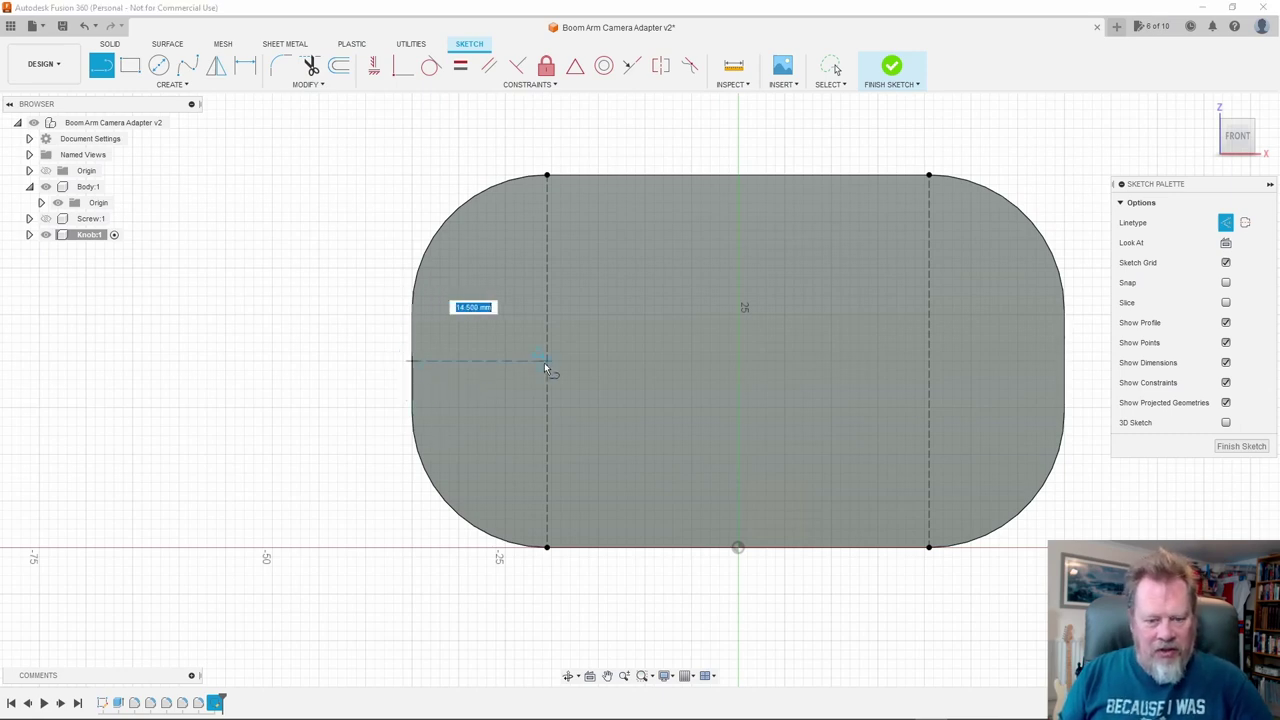
left_click(546, 360)
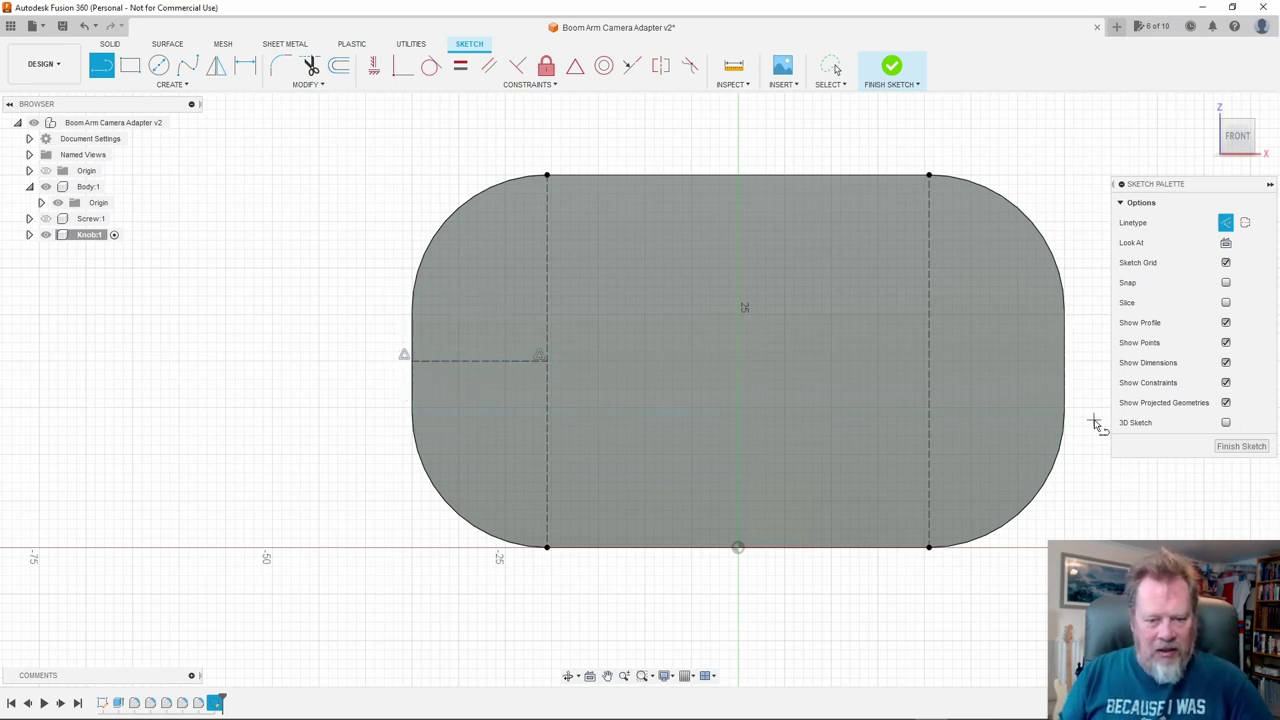
left_click(1064, 360)
left_click(929, 360)
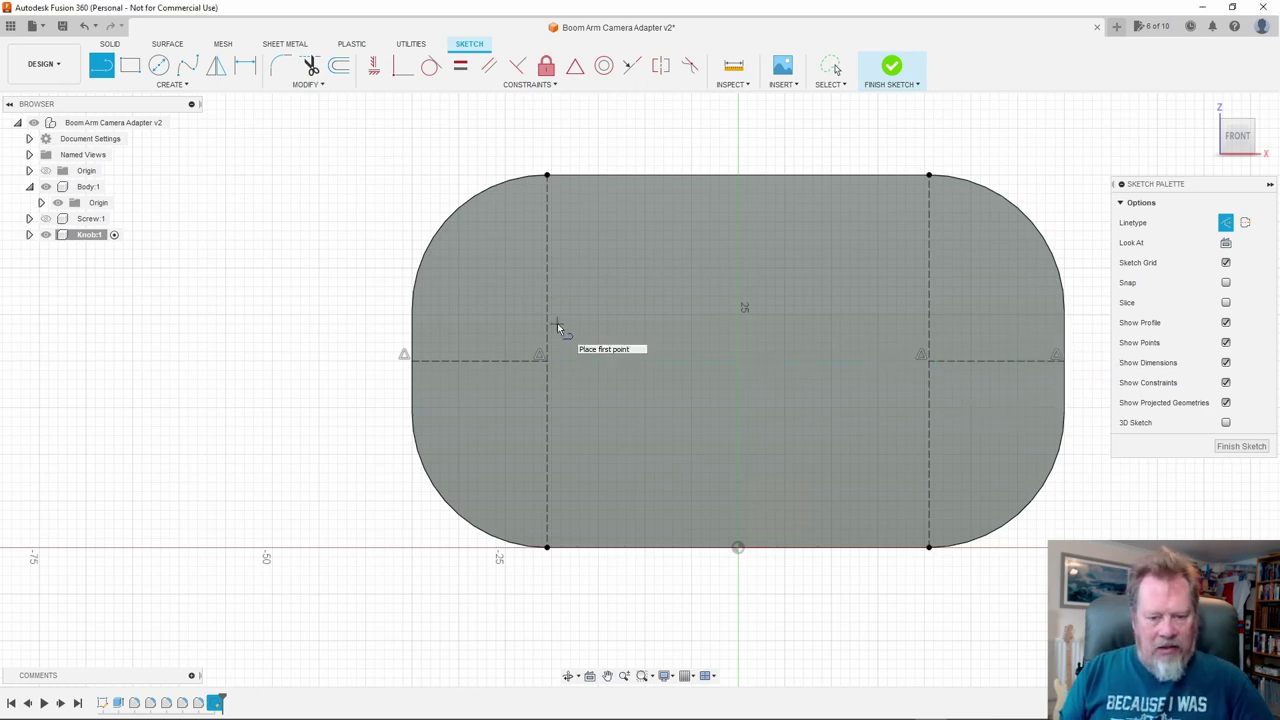
key("Escape")
Place a sketch point at the midpoint of each short horizontal construction line and finish the sketch
left_click(178, 85)
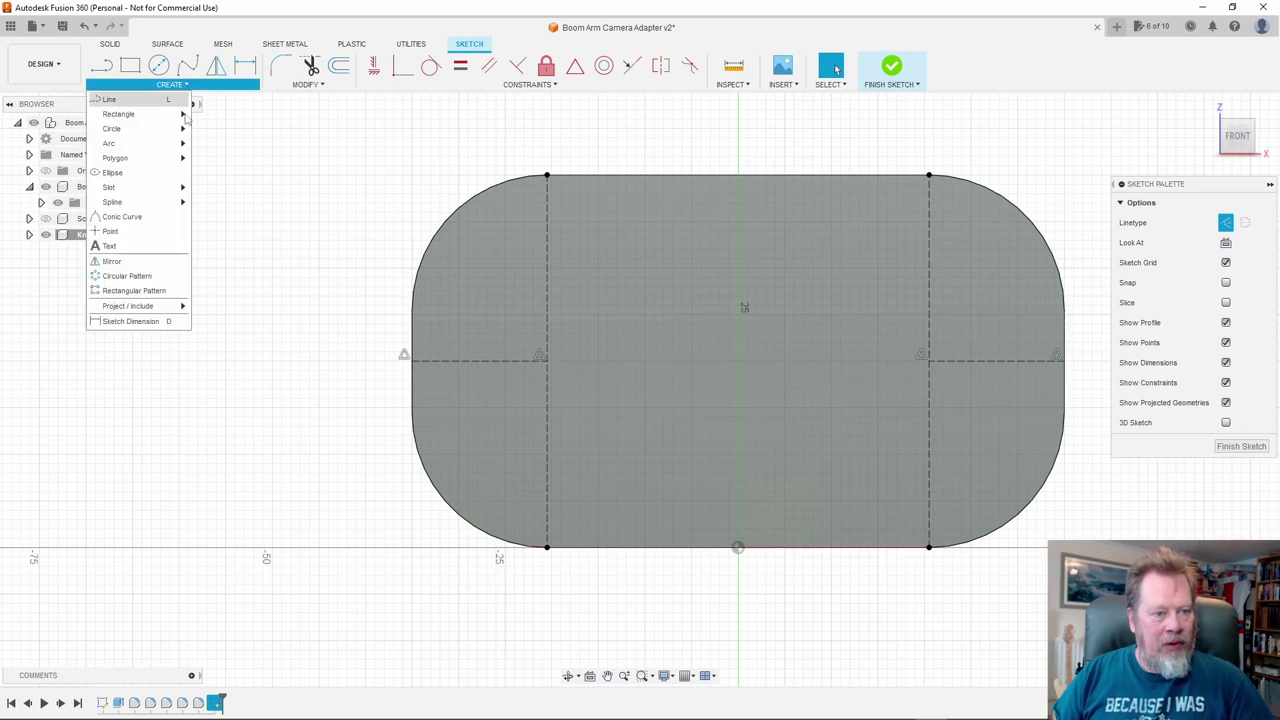
left_click(110, 231)
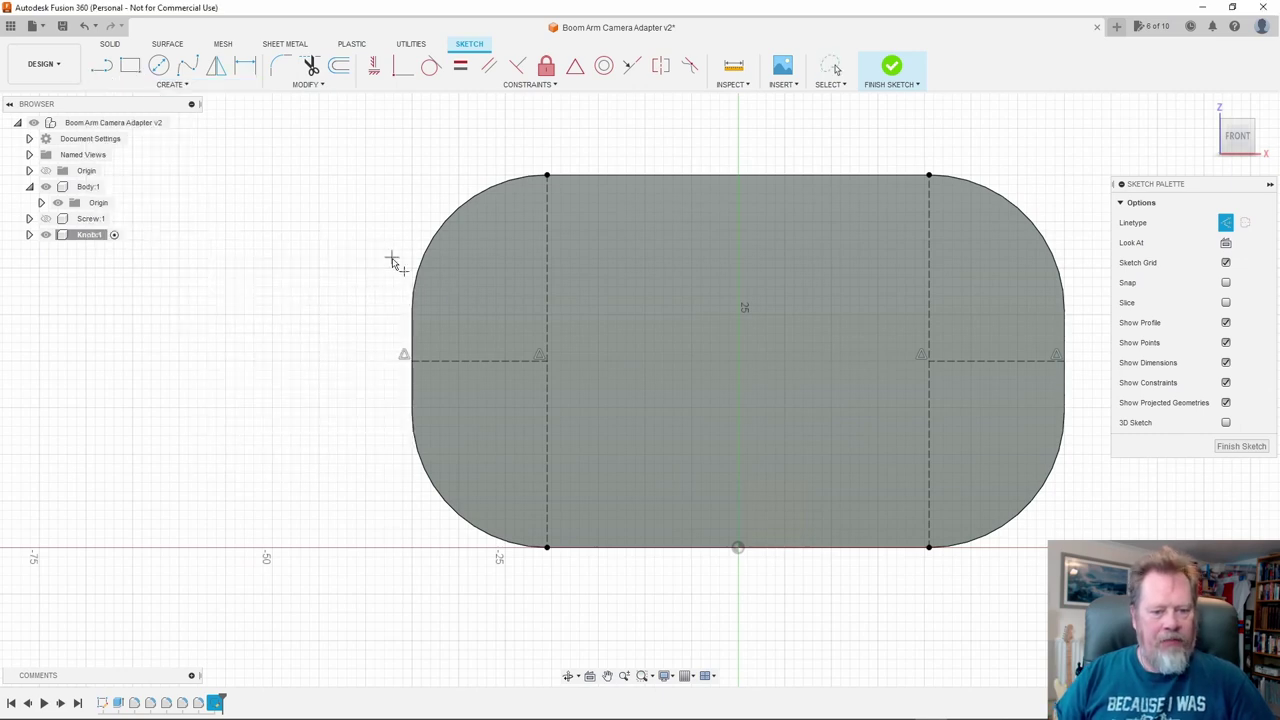
left_click(479, 360)
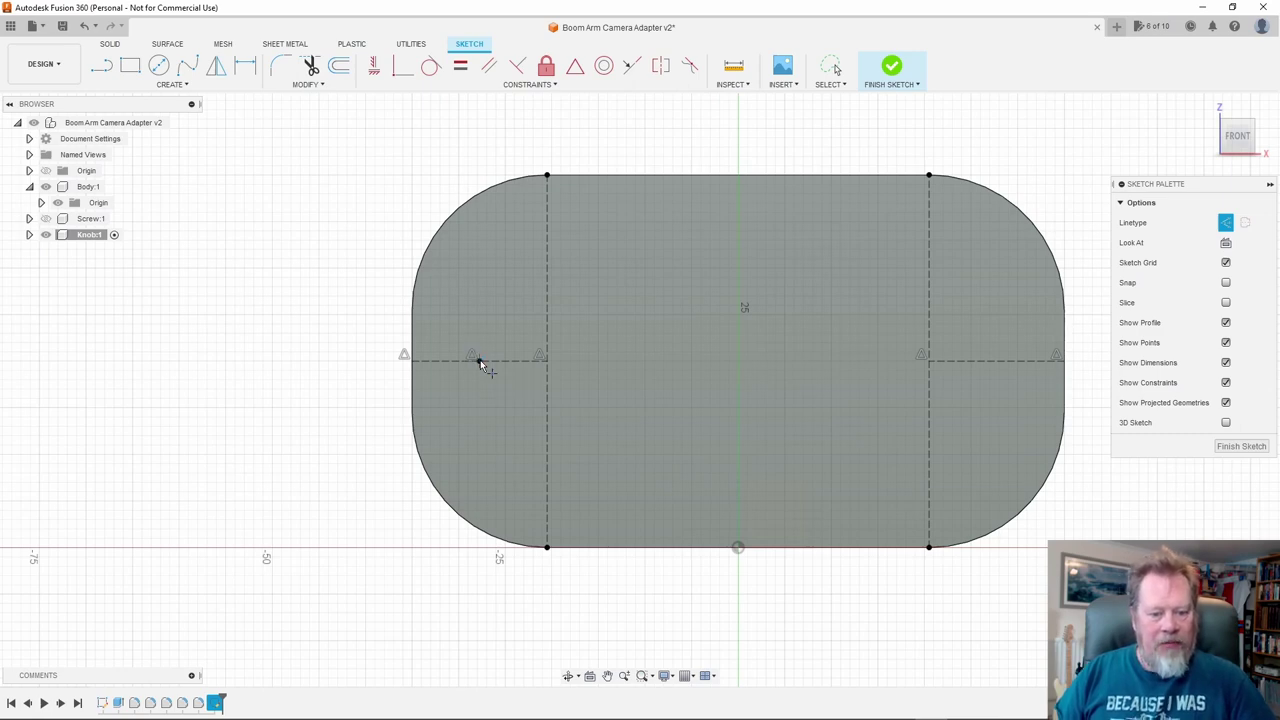
left_click(995, 361)
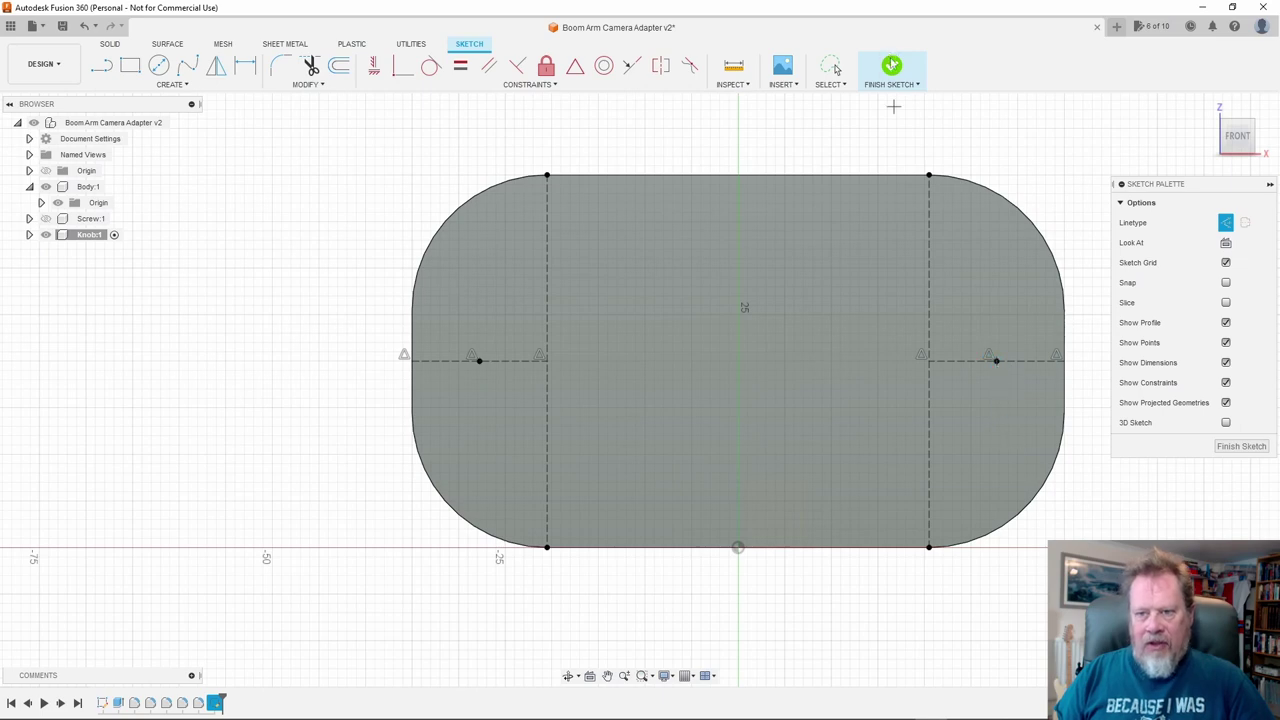
left_click(893, 68)
Start a tapped hole at the sketch point on the clamp's left arm, using a 6.0 mm ISO Metric profile thread
mouse_move(669, 333)
middle_mouse_down("shift")
mouse_move(663, 251)
mouse_move(722, 320)
mouse_move(717, 297)
mouse_move(657, 314)
mouse_move(683, 371)
mouse_move(711, 346)
middle_mouse_up("shift")
middle_click_drag(643, 391, 645, 397, "shift")
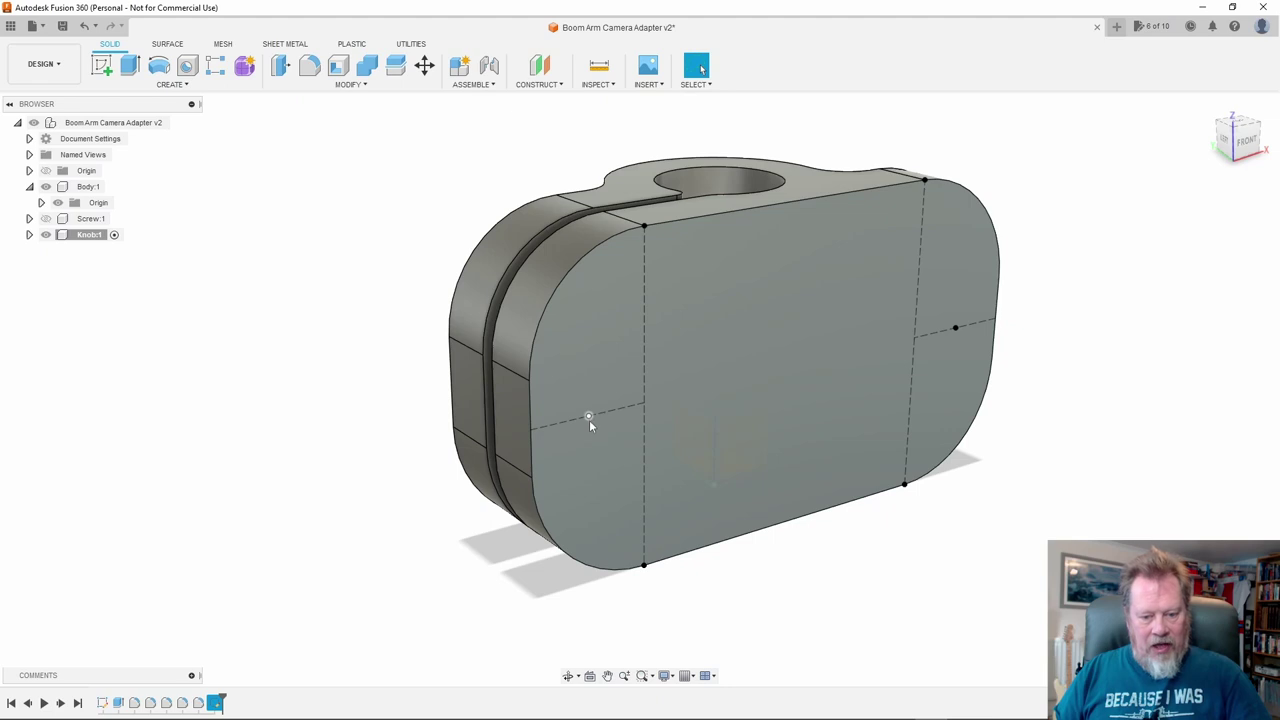
key("h")
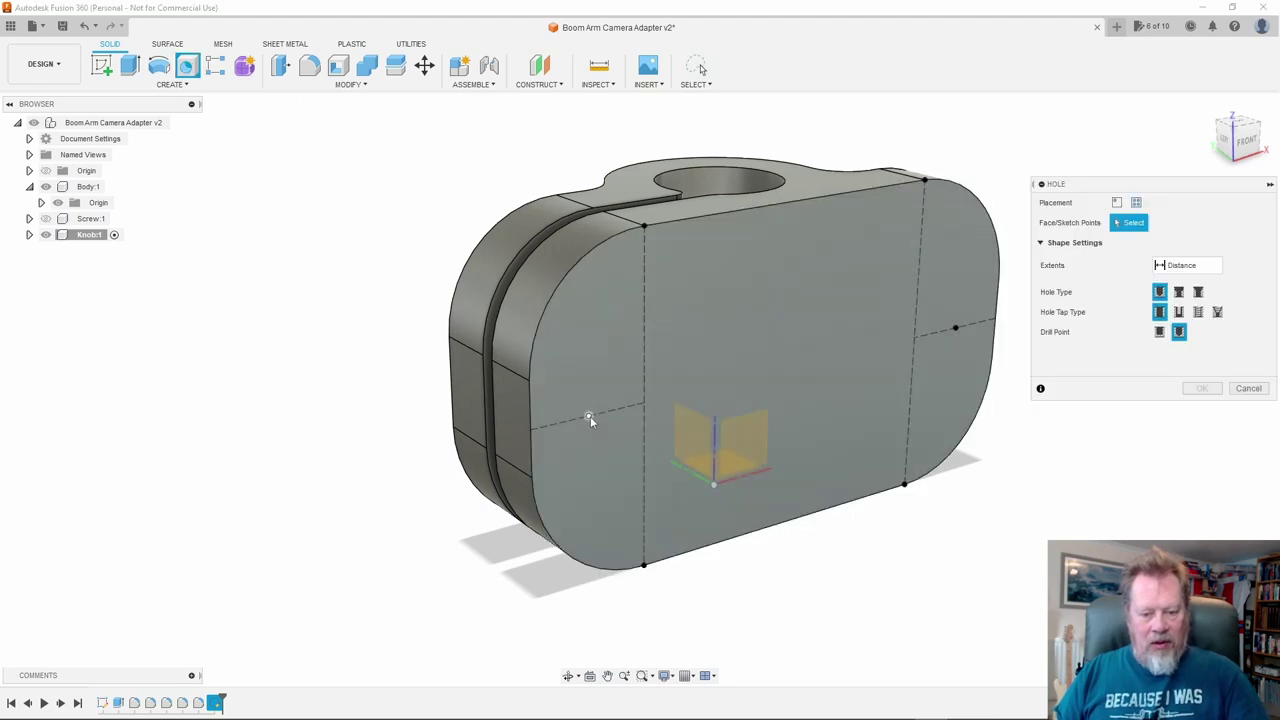
left_click(589, 416)
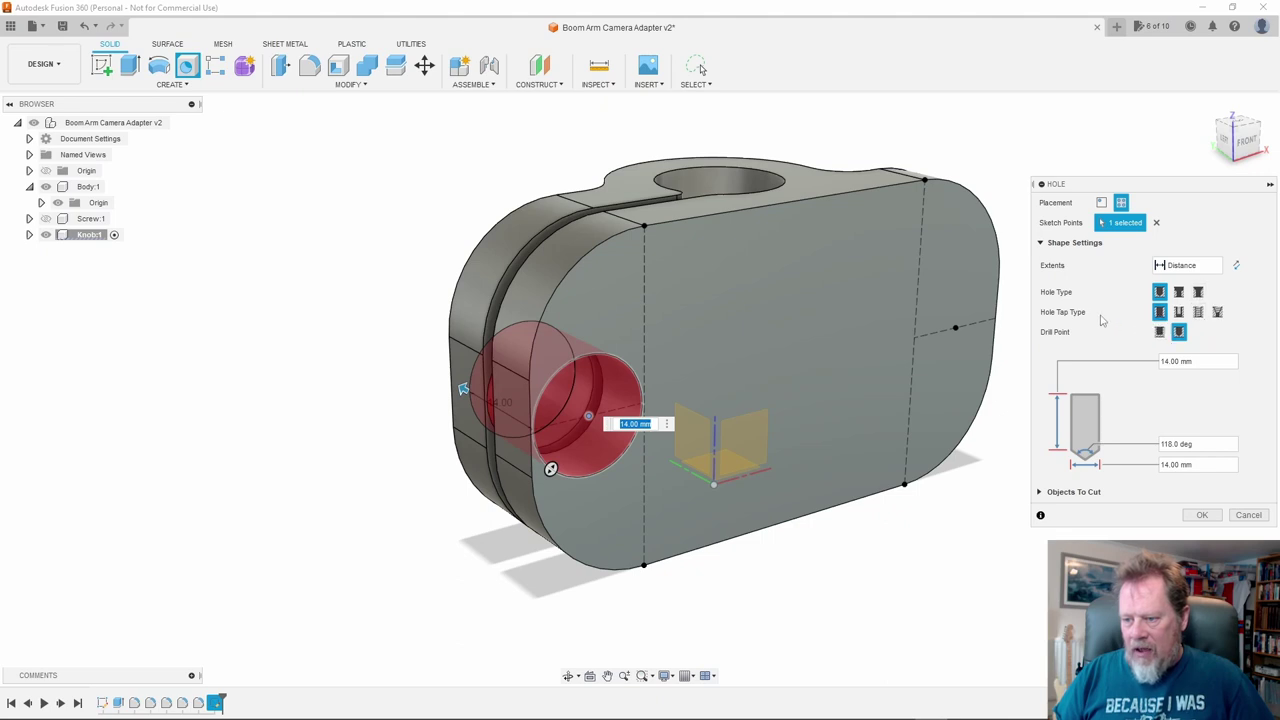
left_click(1199, 313)
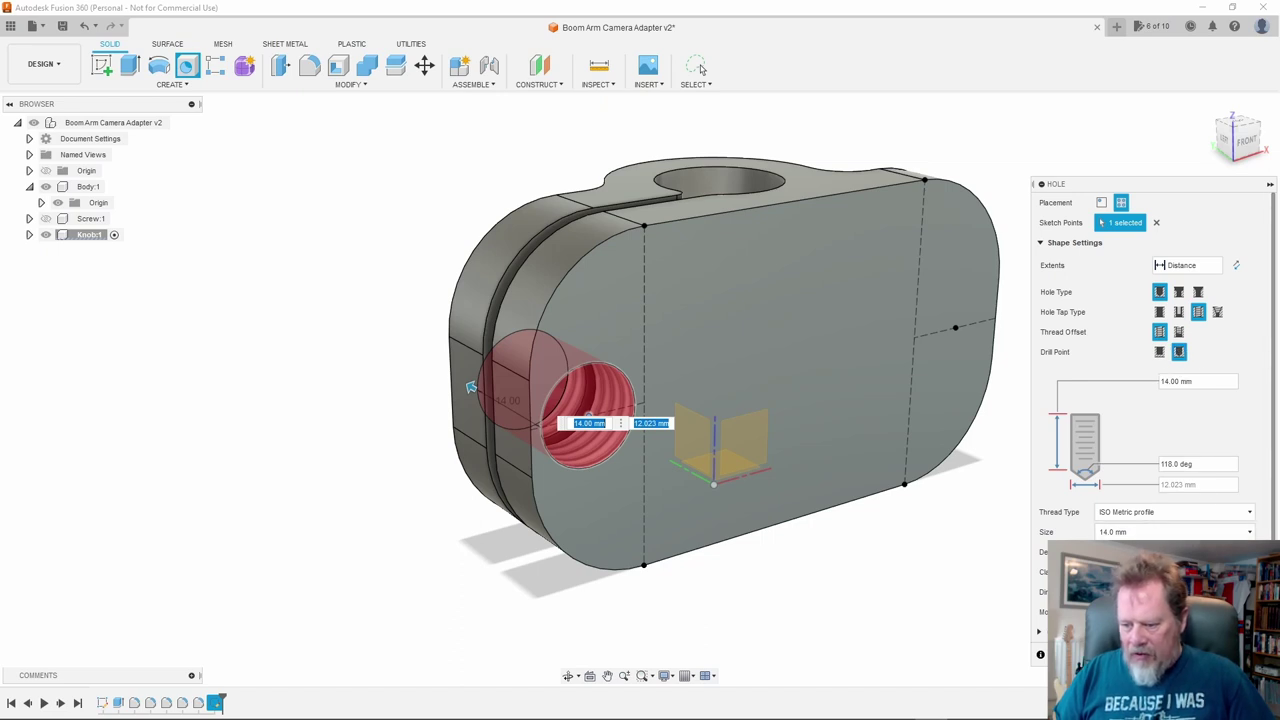
left_click(1250, 532)
scroll(1113, 379, "down", 4)
scroll(1137, 373, "up", 5)
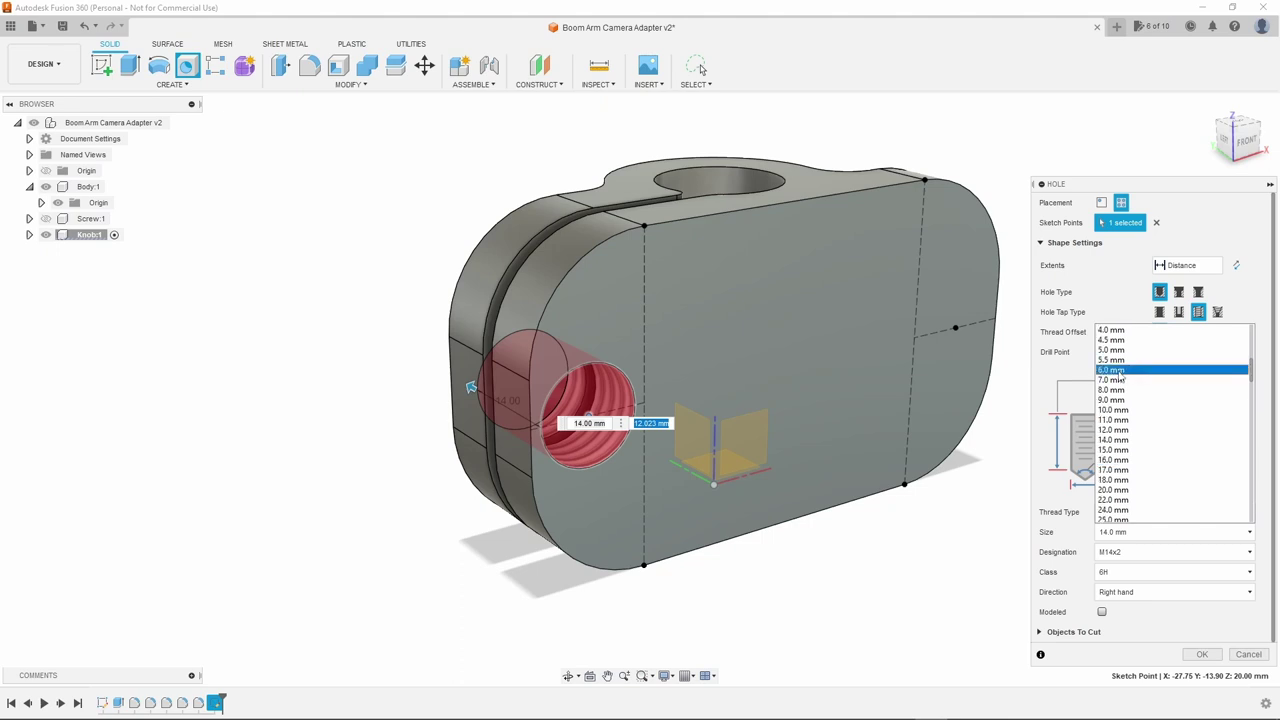
left_click(1115, 370)
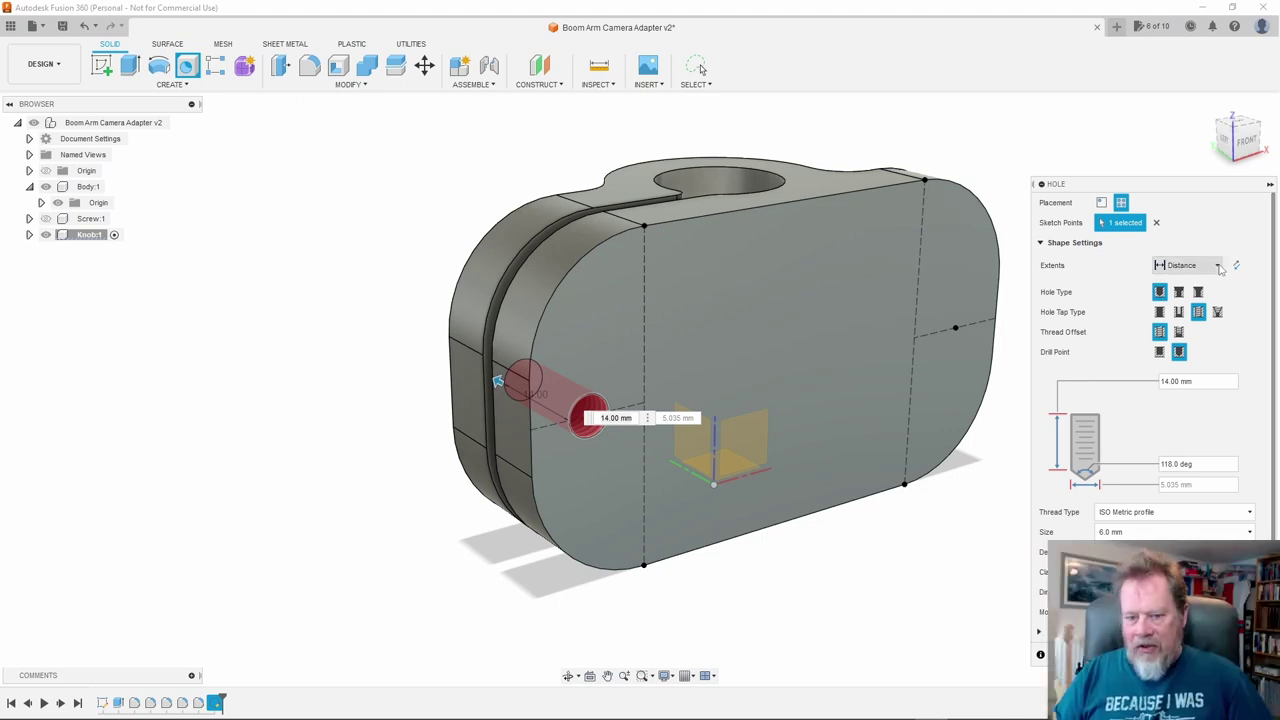
Set the hole's extents to To, ending at the front plate's inner face in the clamp slot
middle_click_drag(627, 373, 566, 348, "shift")
middle_click_drag(686, 347, 640, 352, "shift")
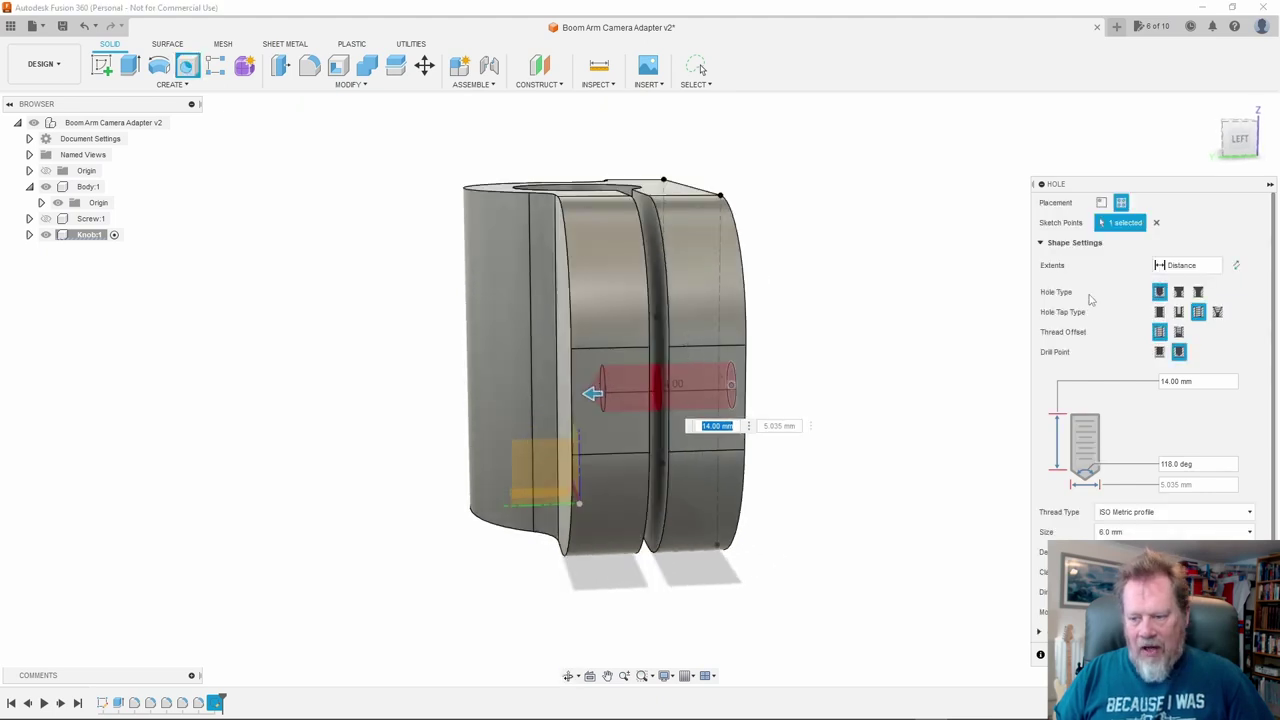
left_click(1214, 267)
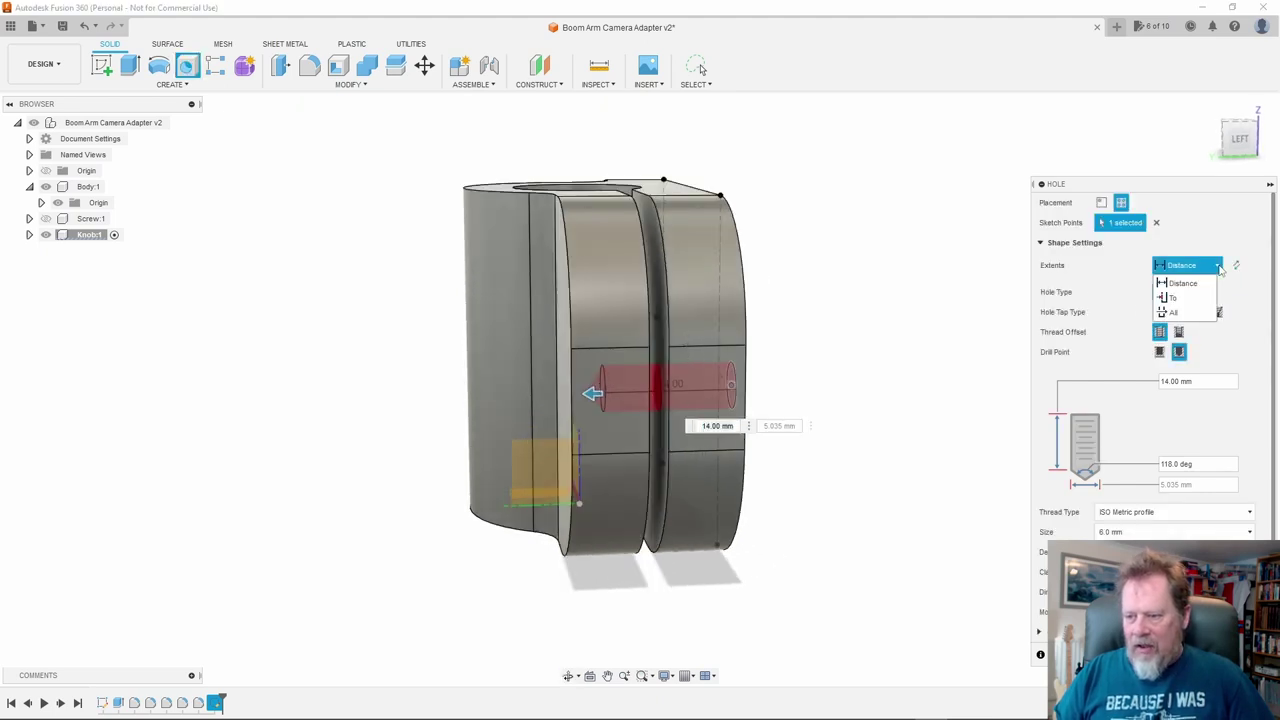
left_click(1174, 300)
scroll(660, 331, "up", 5)
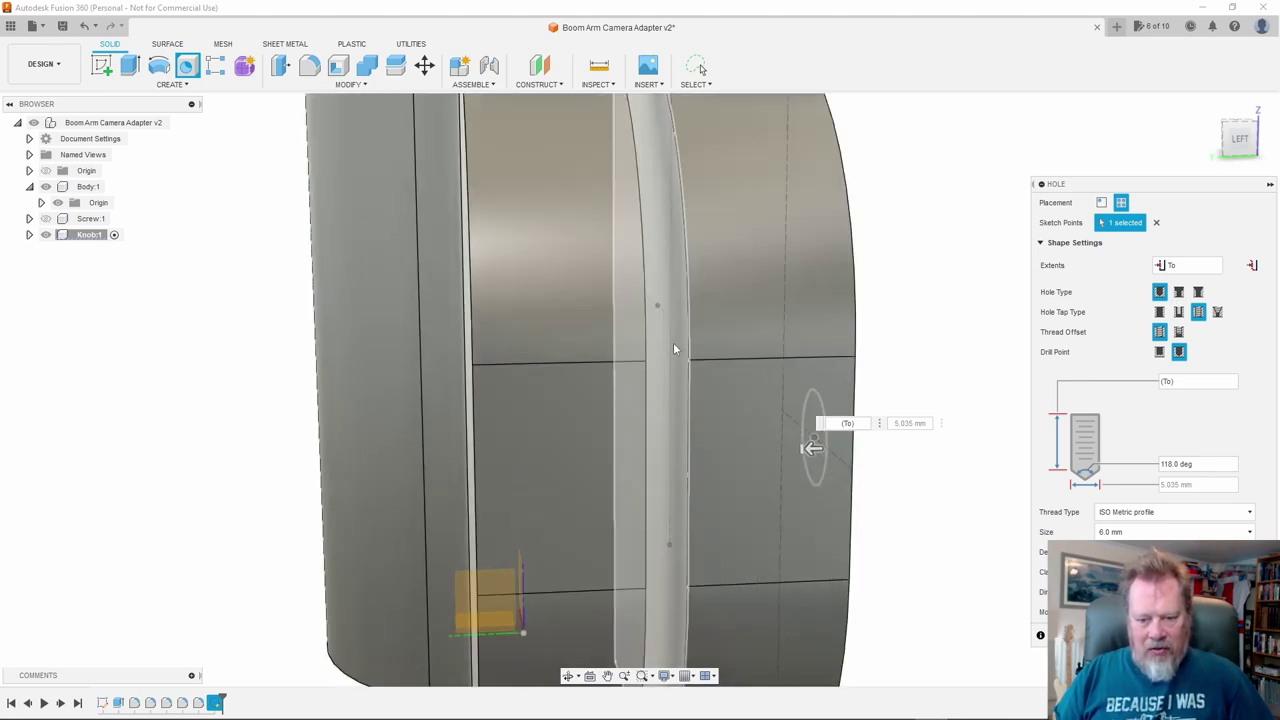
left_click(676, 339)
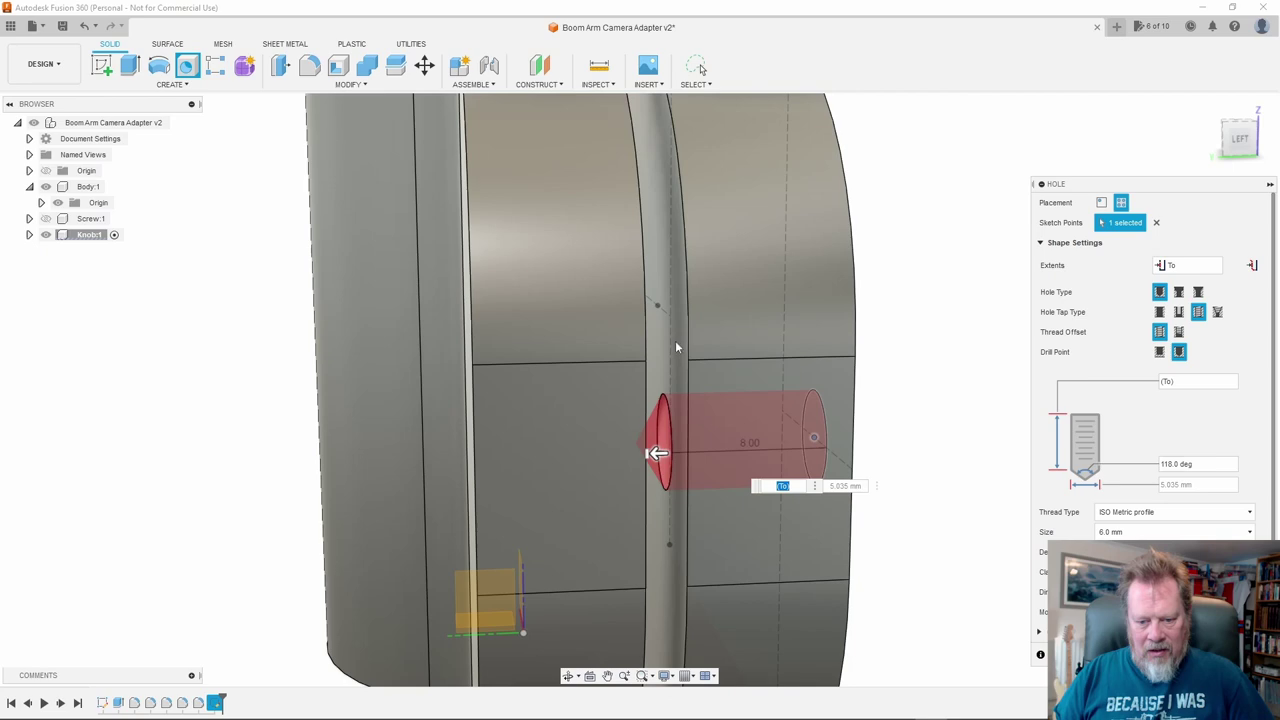
Try the Modeled thread option, turn it off again and create the M6x1 right-hand tapped hole
middle_click_drag(774, 362, 880, 357, "shift")
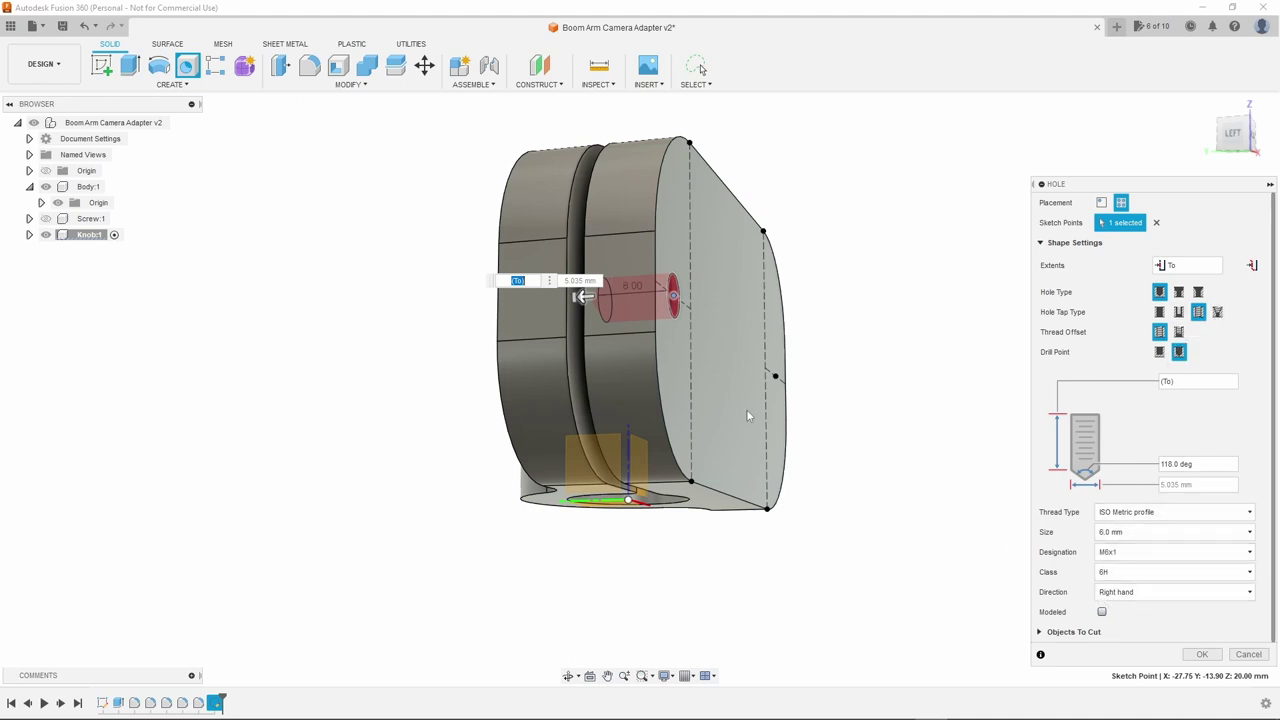
scroll(720, 330, "up", 8)
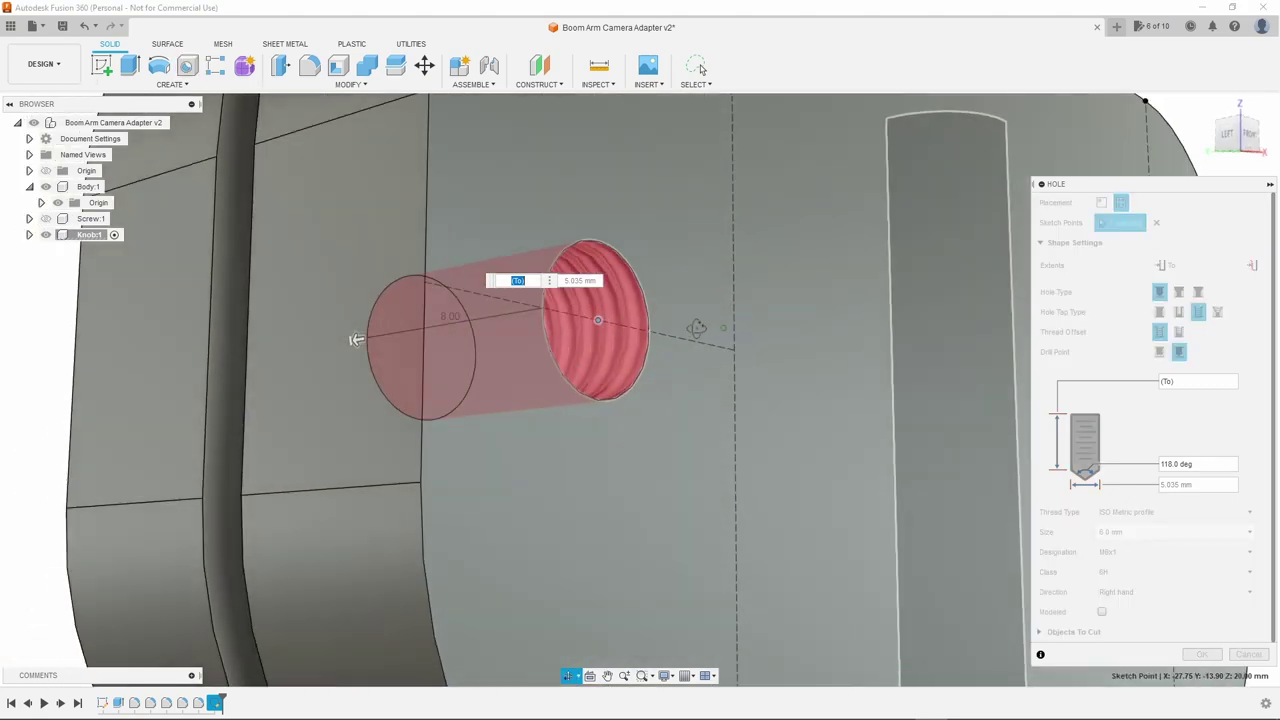
middle_click_drag(697, 328, 687, 340, "shift")
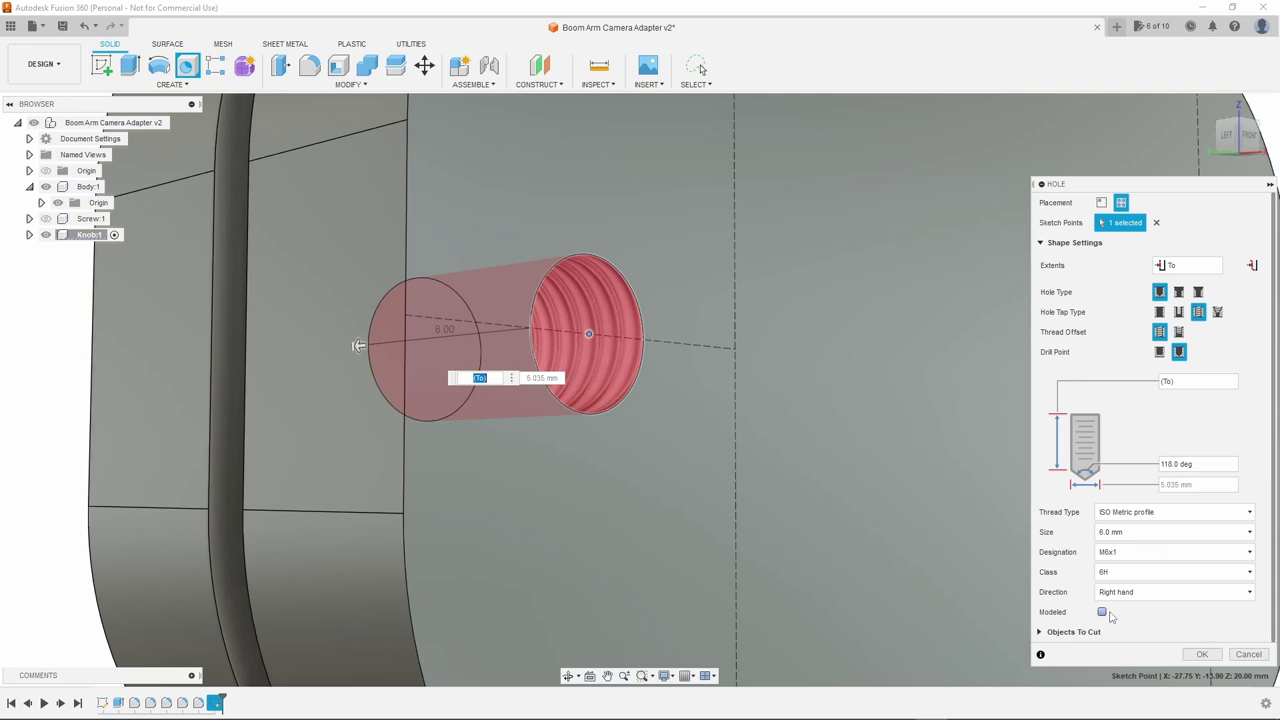
left_click(1102, 612)
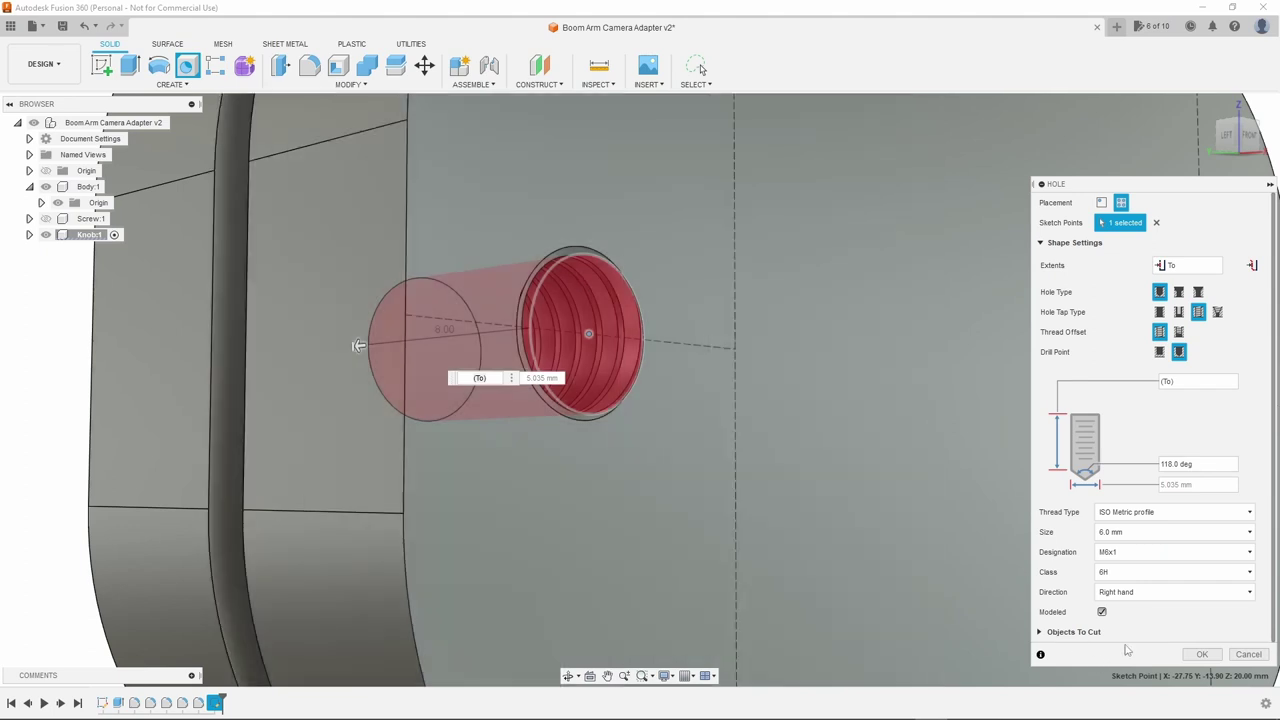
left_click(1102, 612)
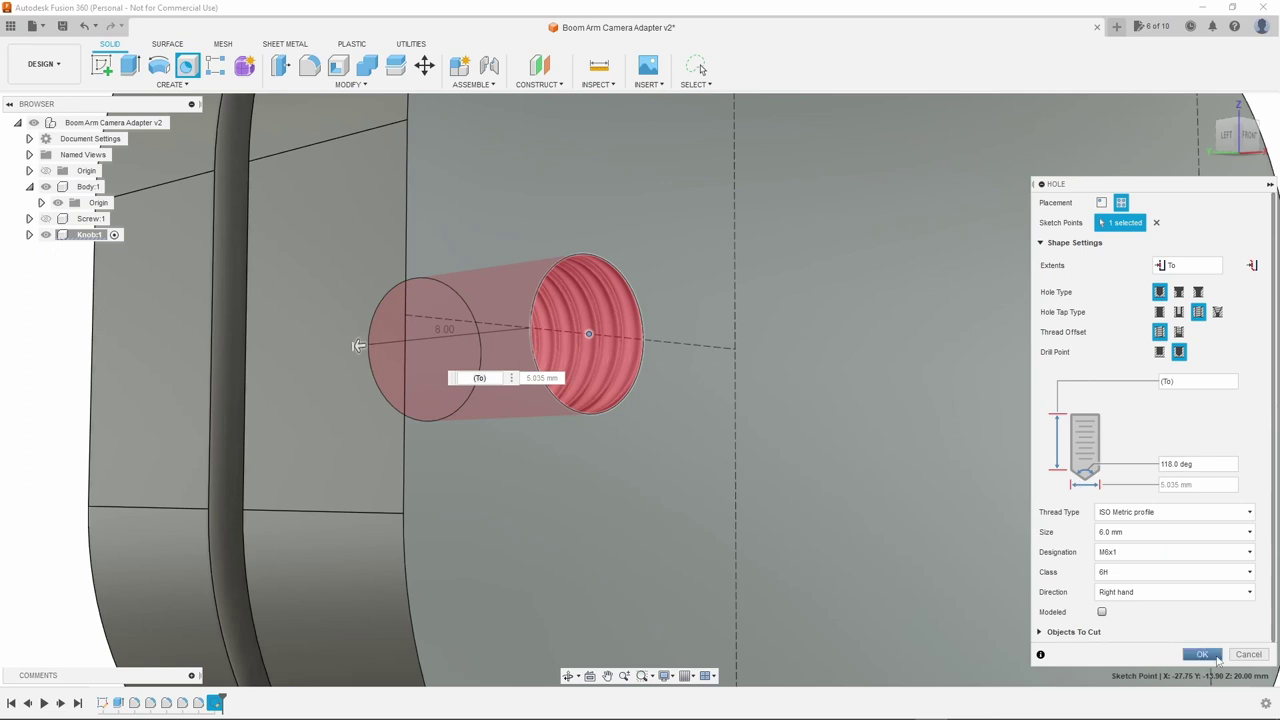
left_click(1214, 657)
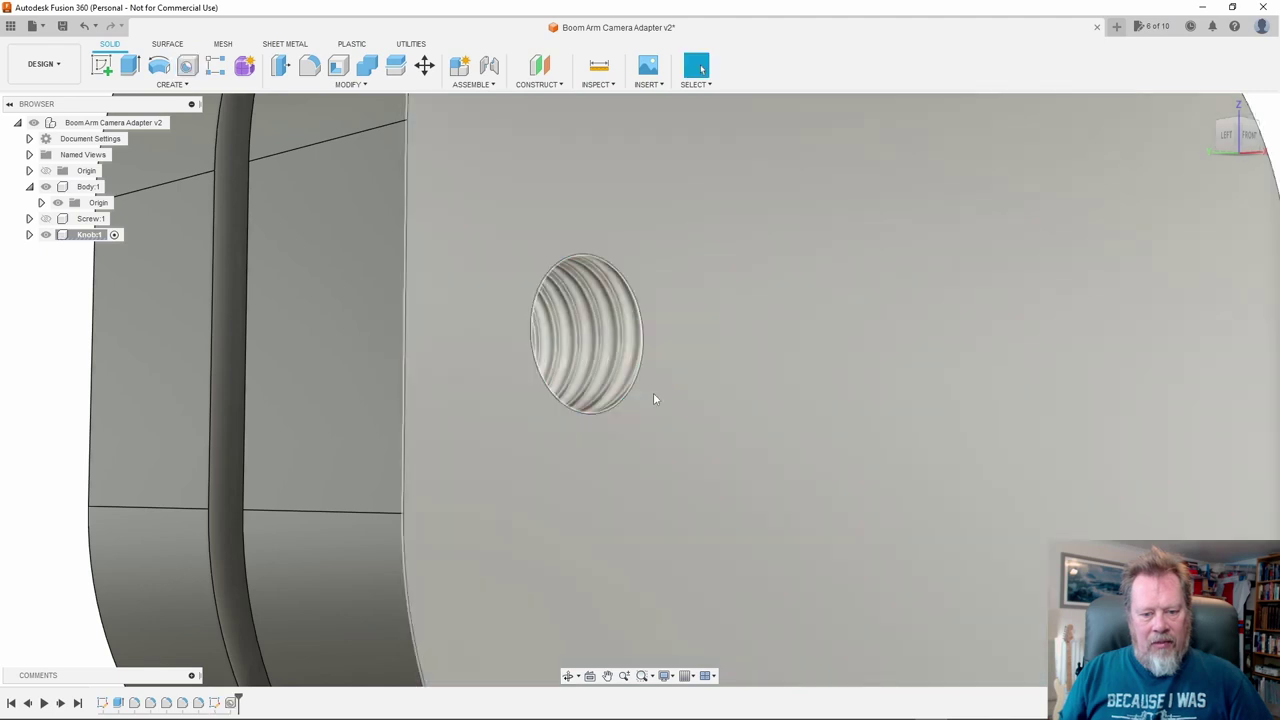
Examine the thread inside the new hole and the clamp's front face around it
scroll(653, 392, "down", 3)
middle_click_drag(653, 392, 615, 378, "shift")
scroll(601, 350, "up", 5)
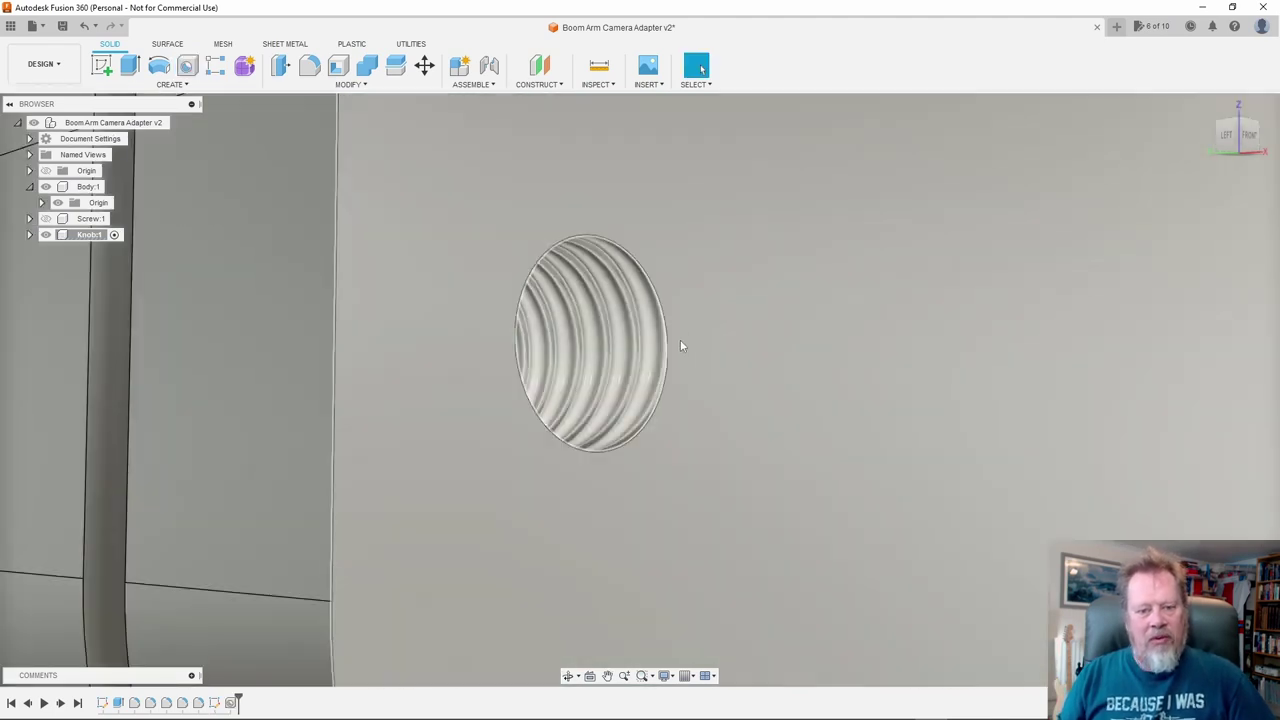
mouse_move(680, 346)
middle_mouse_down("shift")
mouse_move(608, 383)
mouse_move(663, 346)
middle_mouse_up("shift")
key("Escape")
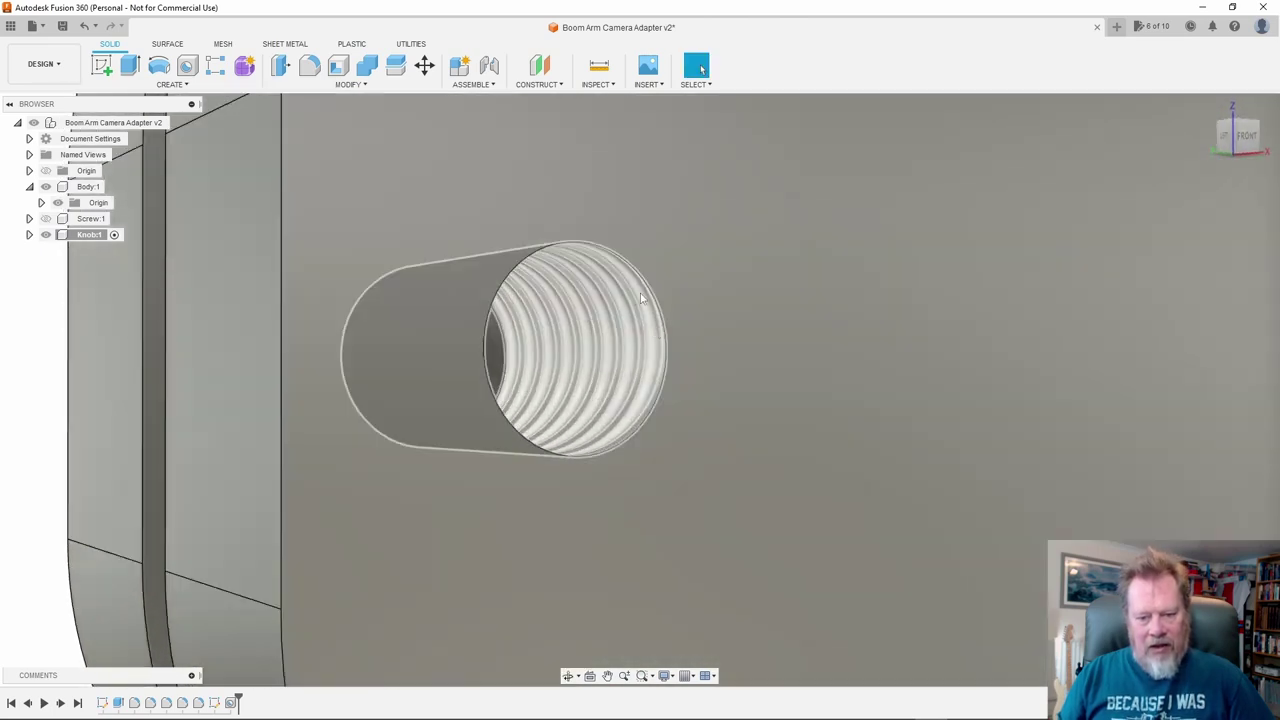
scroll(612, 321, "down", 5)
middle_click_drag(612, 321, 690, 370, "shift")
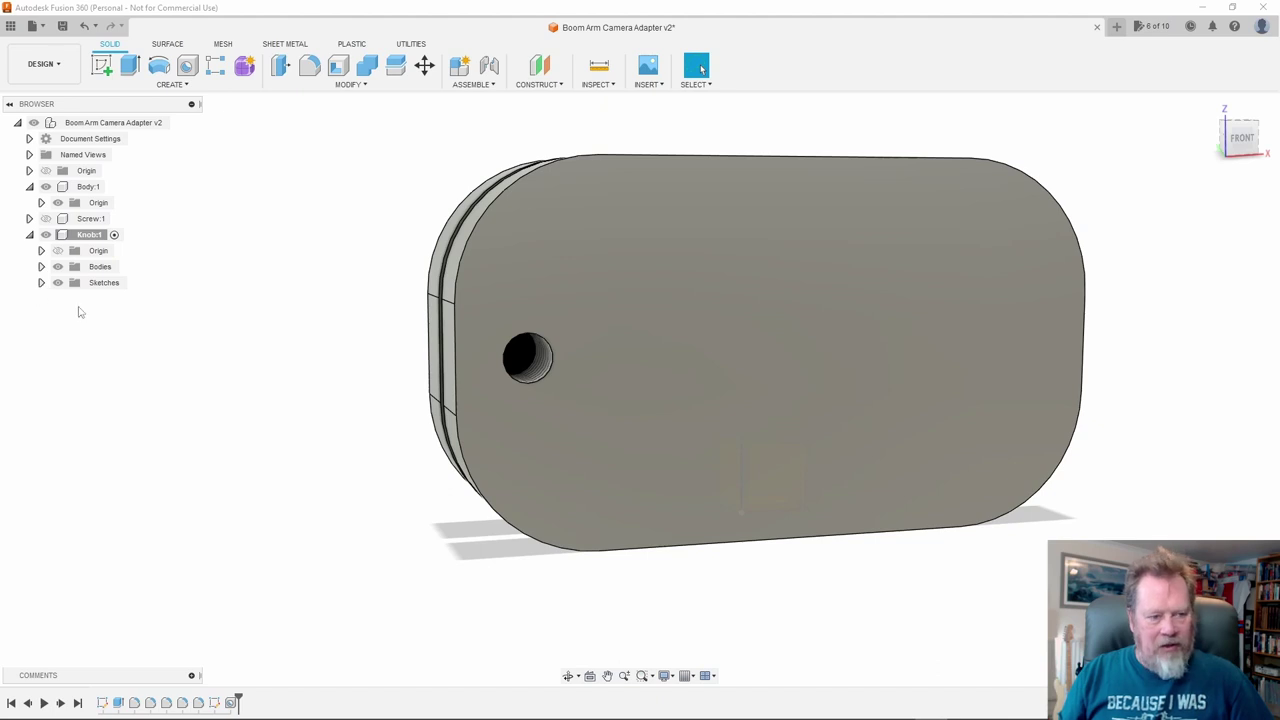
Rename the empty Body component as Body2 and the Knob component containing the clamp geometry as Body
left_click(29, 234)
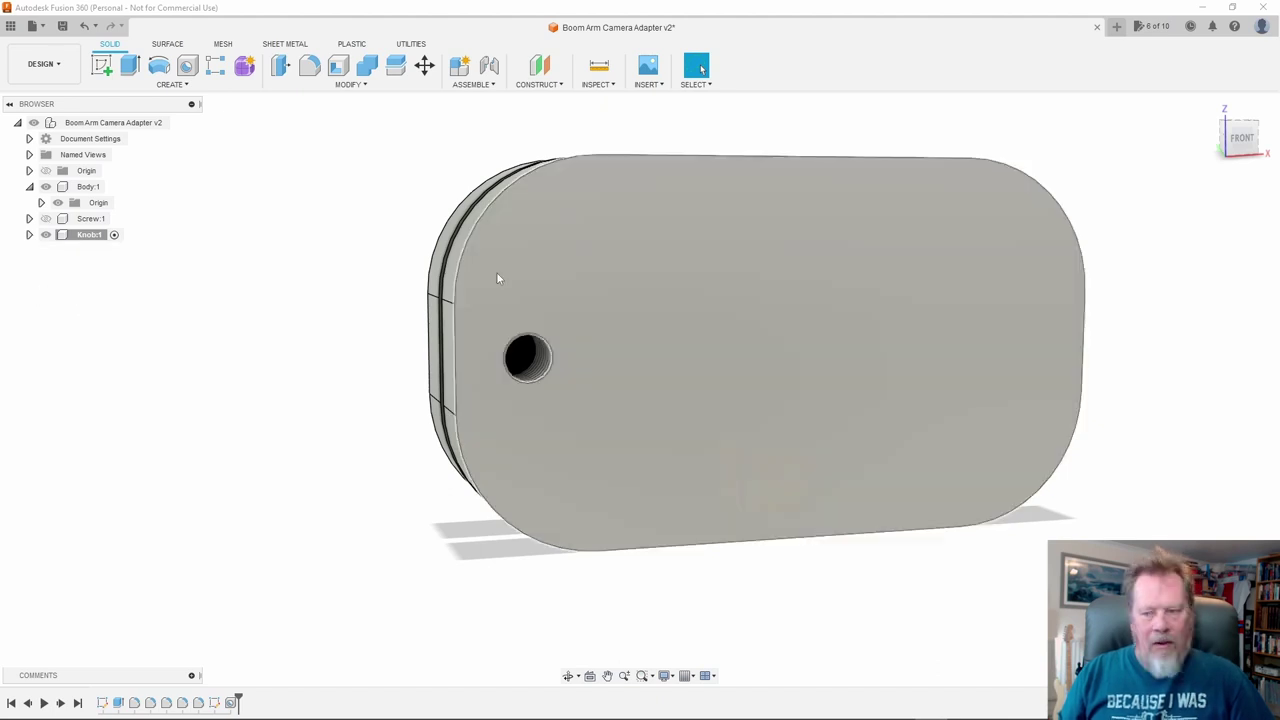
left_click(29, 235)
left_click(92, 236)
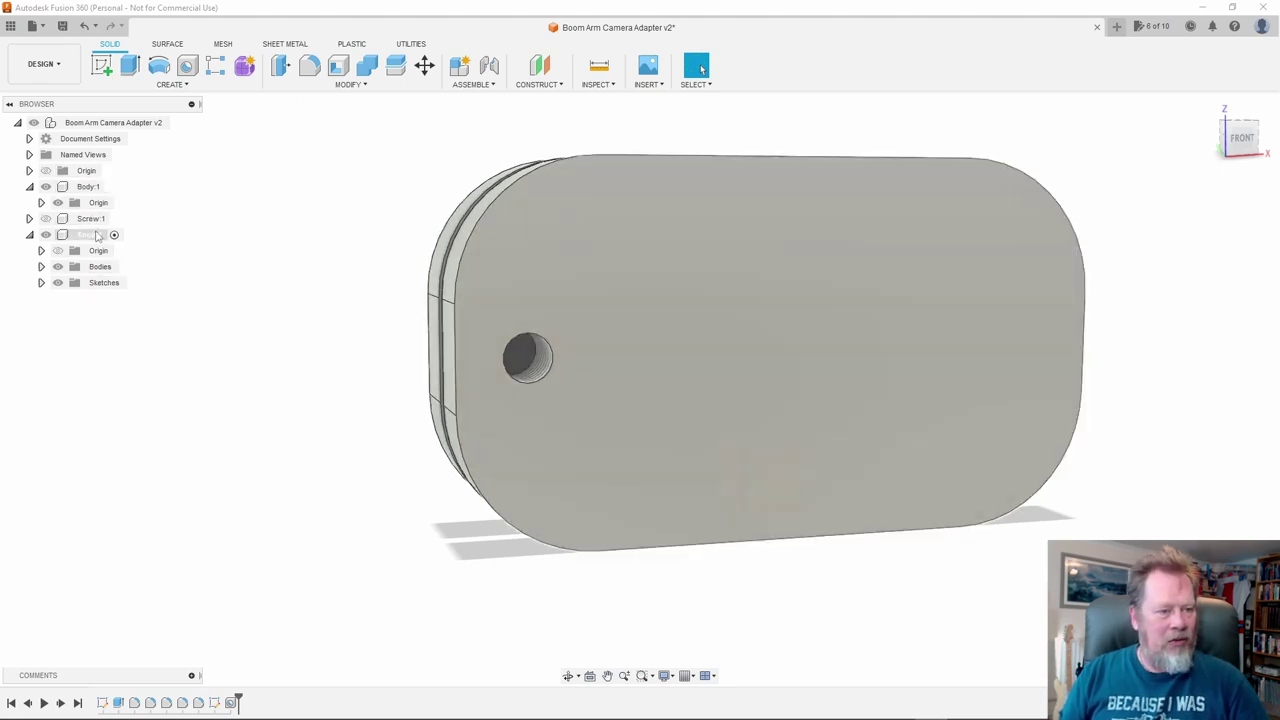
left_click(91, 189)
left_click(92, 188)
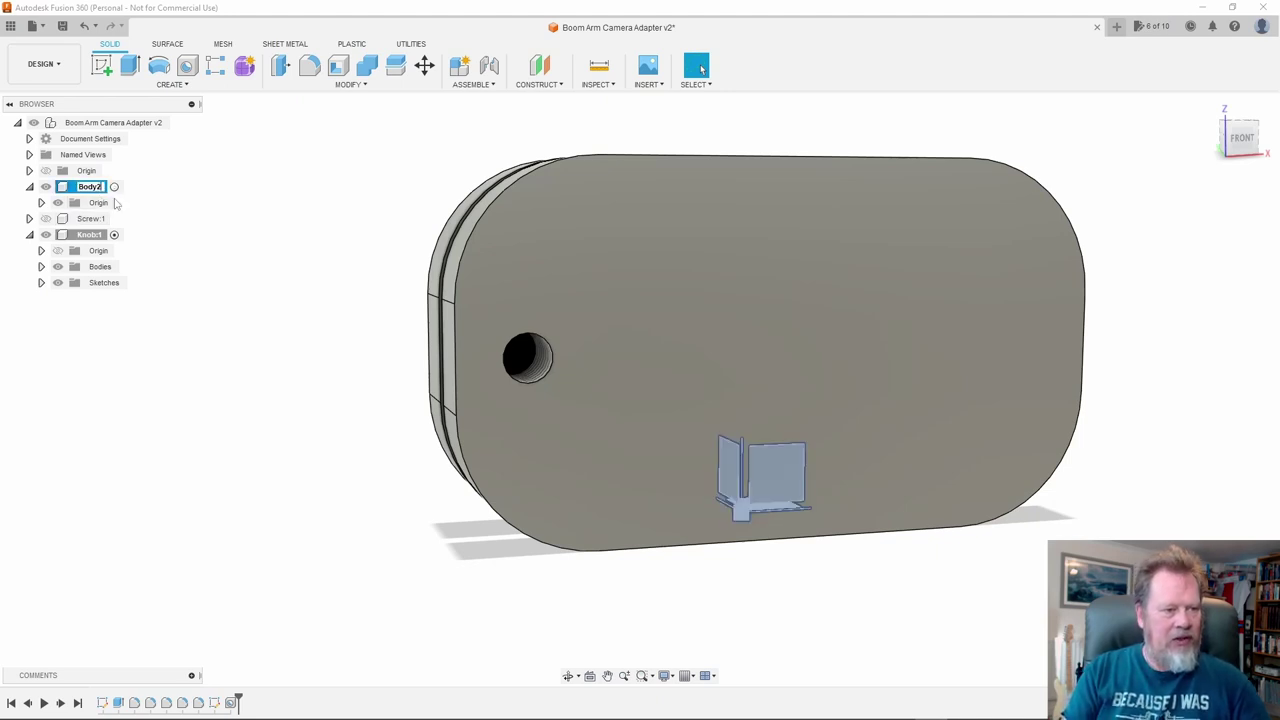
left_click(90, 235)
left_click(90, 235)
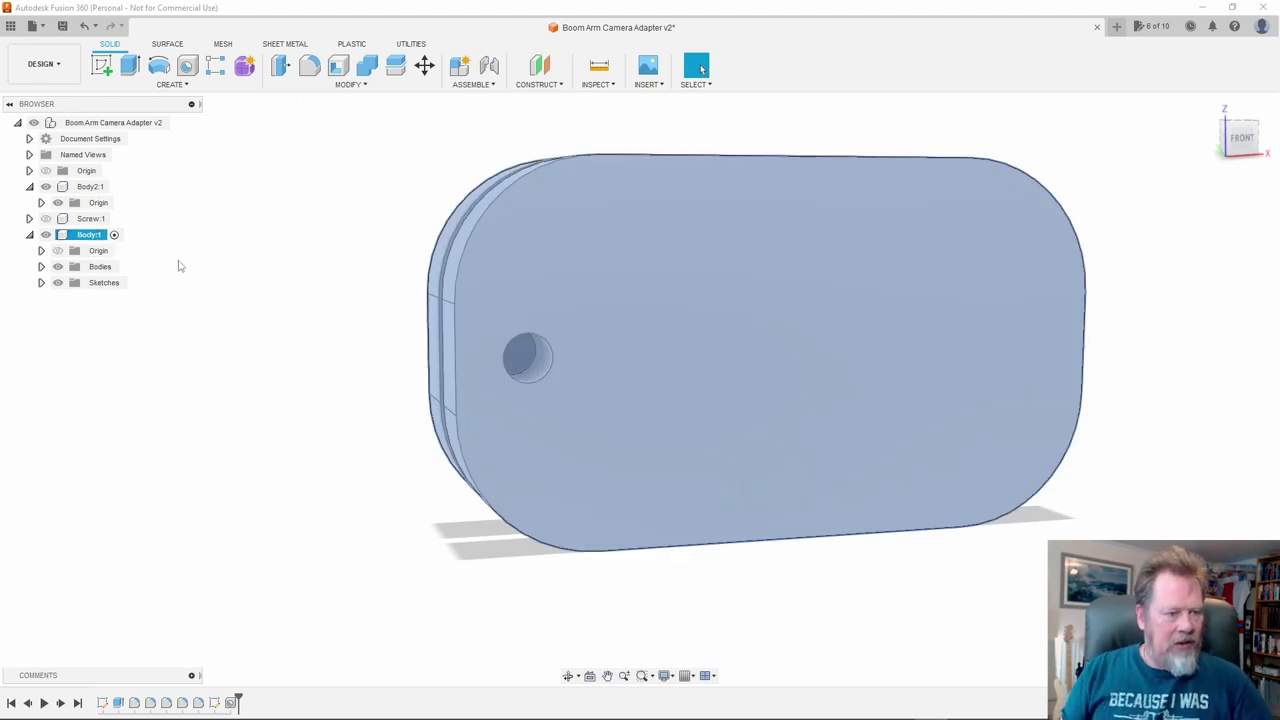
Rename the empty Body2 component as Knob
left_click(90, 187)
left_click(90, 187)
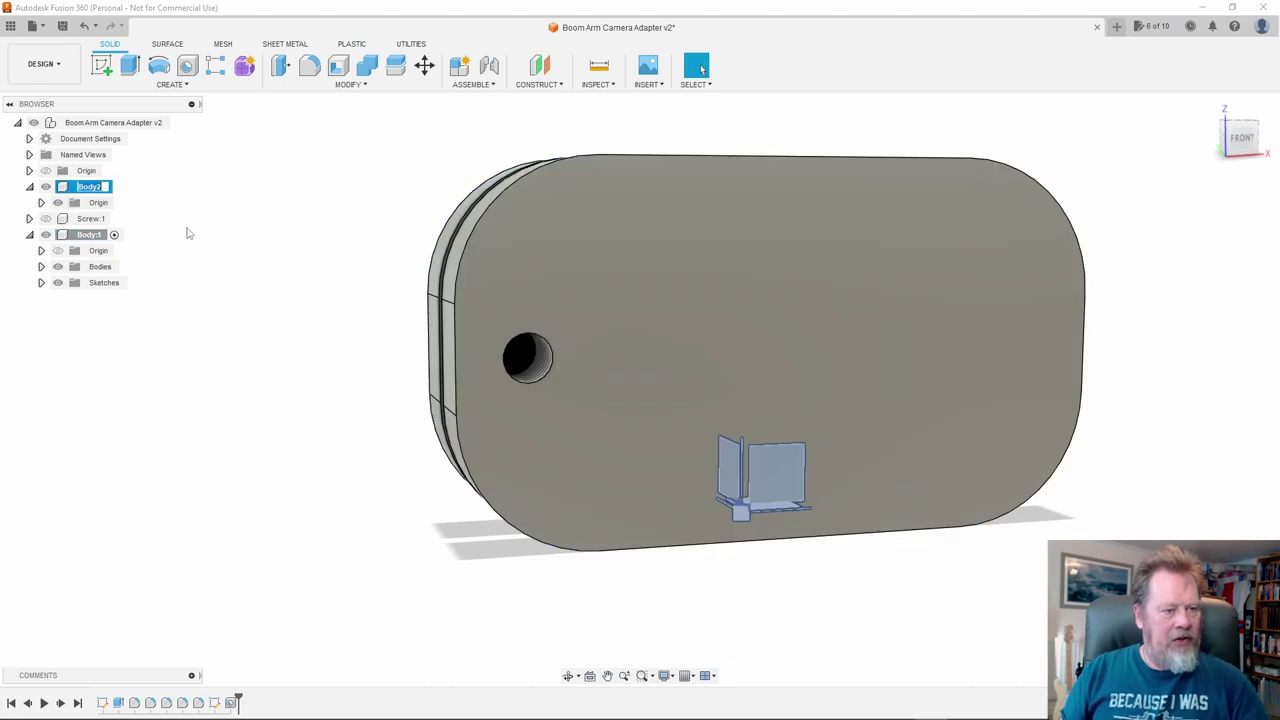
type("Knob")
left_click(84, 236)
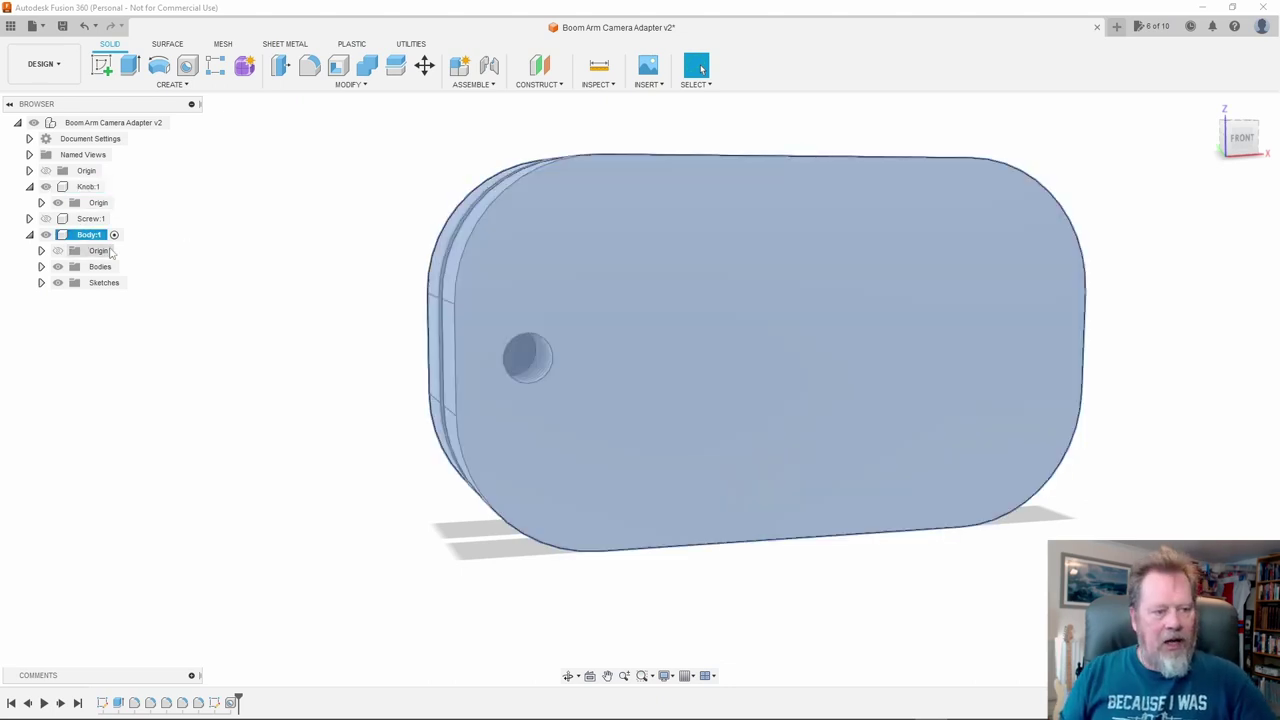
Expand the Body component's sketches and show Sketch2 with its hole points
left_click(41, 283)
left_click(337, 346)
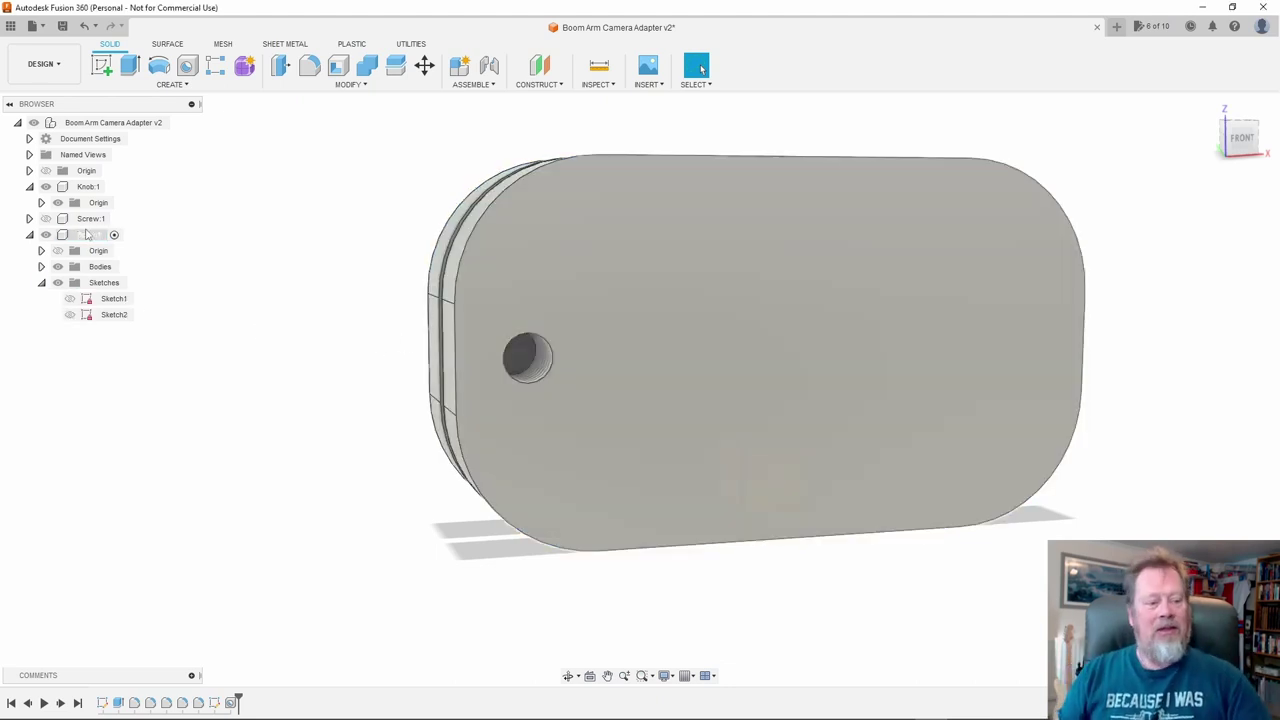
double_click(87, 234)
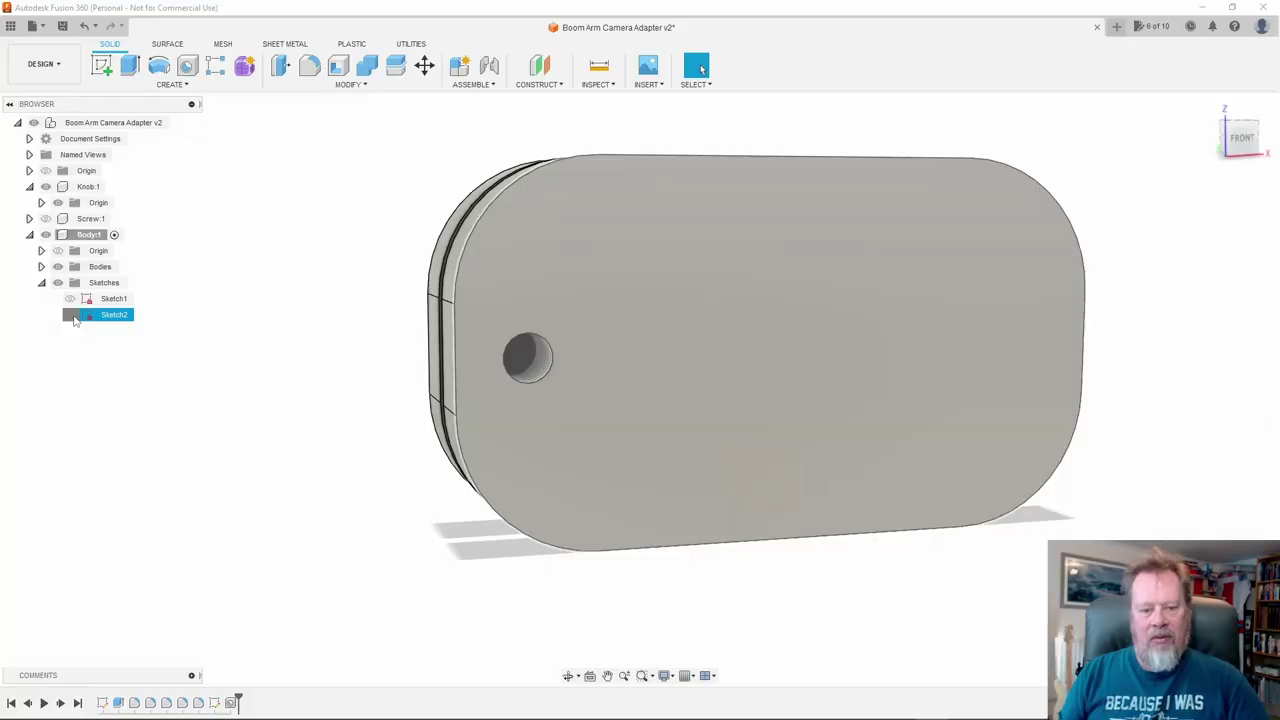
left_click(70, 315)
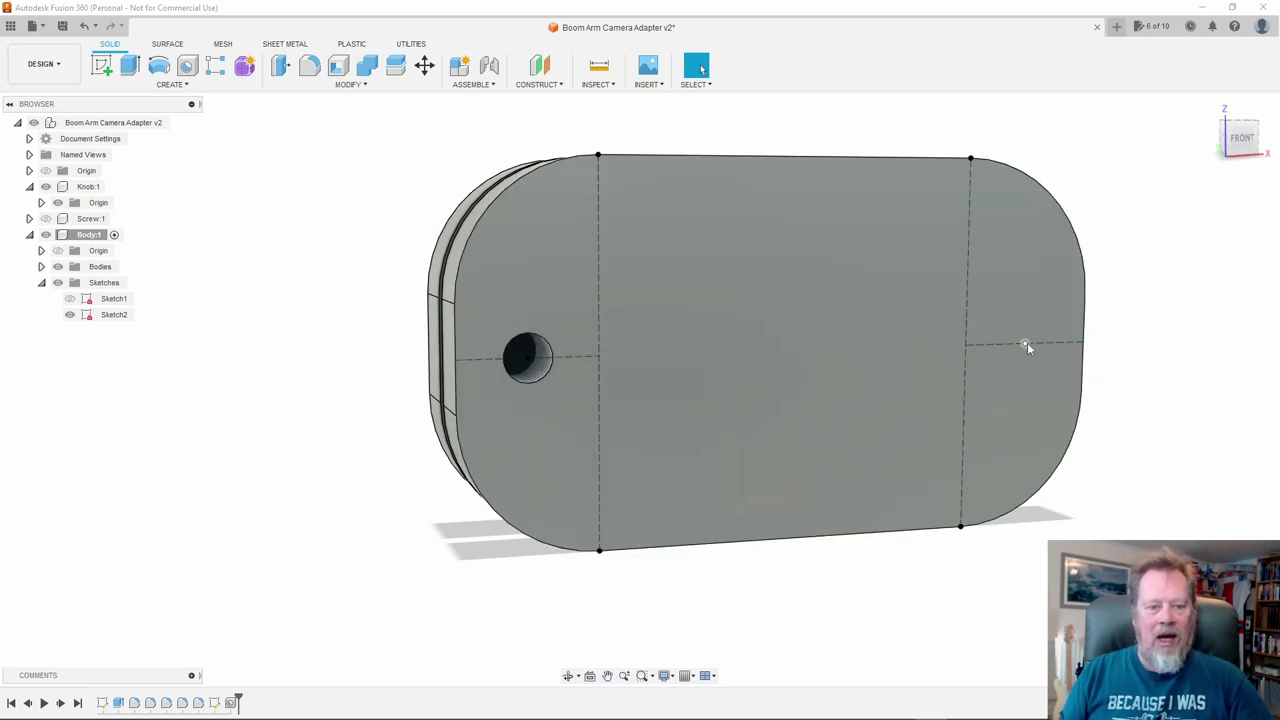
Create a sketch on the flat rear face of the arm behind the threaded hole and view it square-on from the back
middle_click_drag(634, 366, 760, 324, "shift")
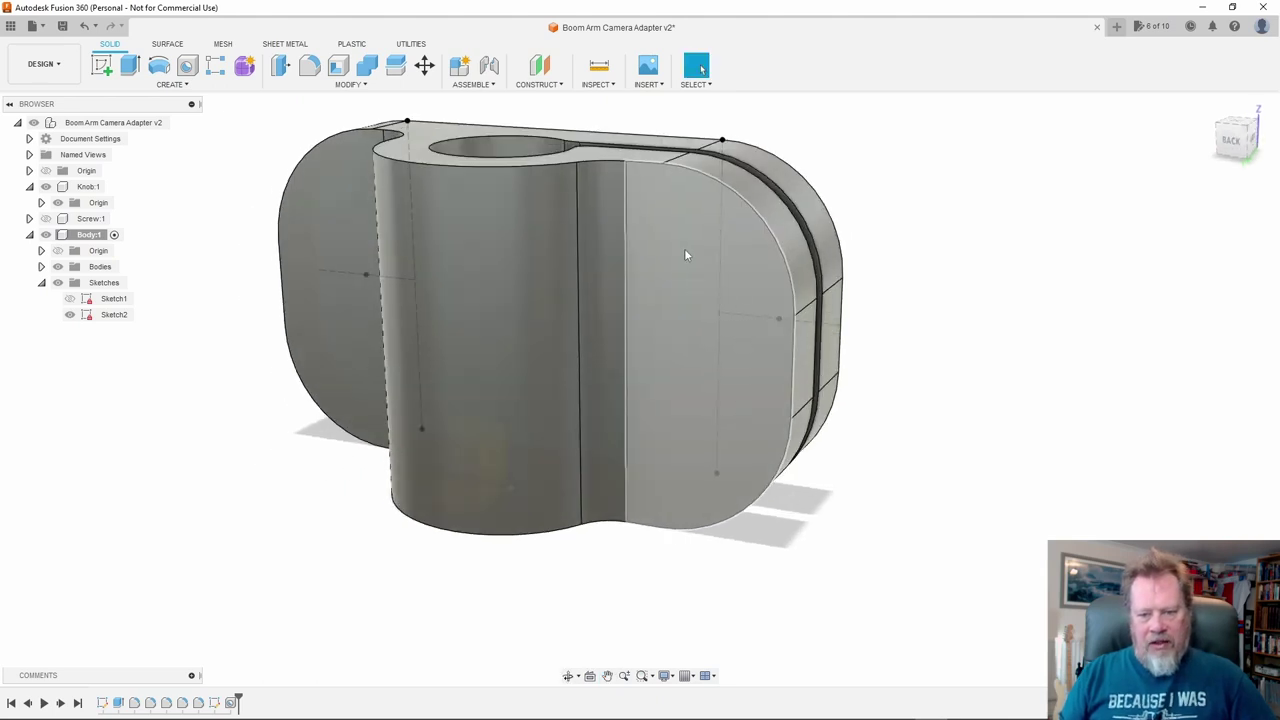
left_click(672, 277)
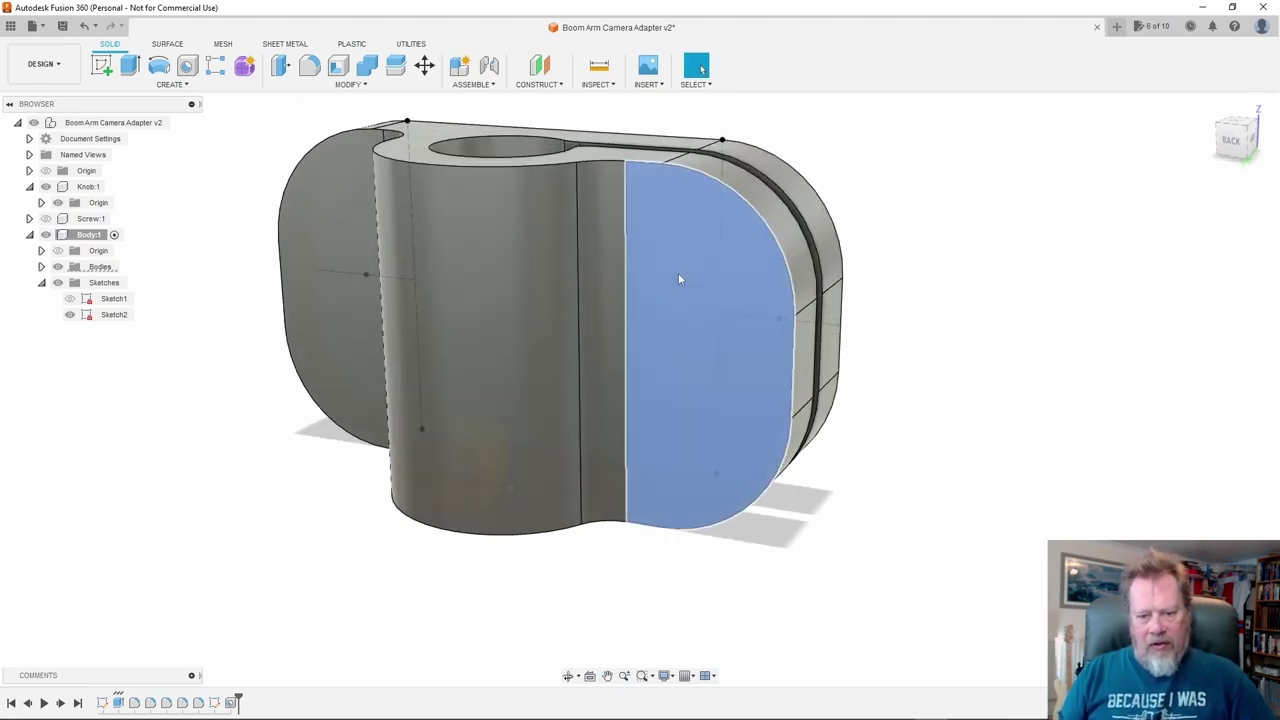
right_click(694, 295)
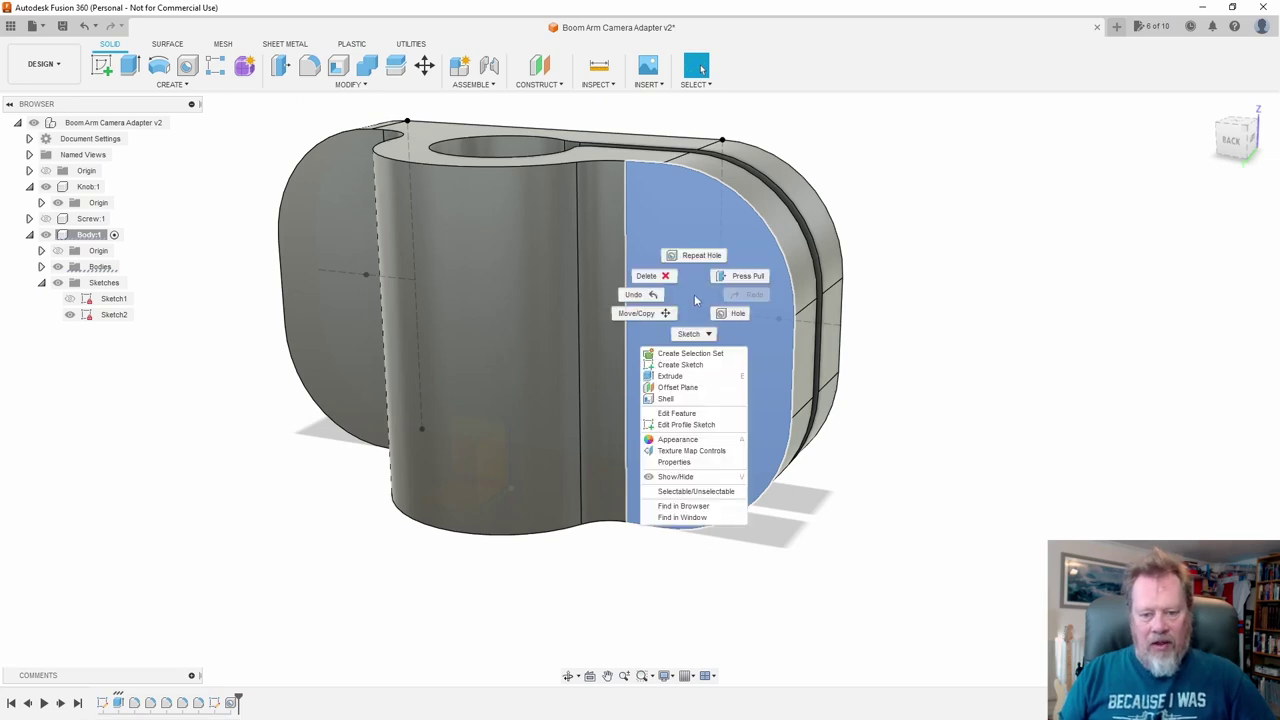
left_click(699, 366)
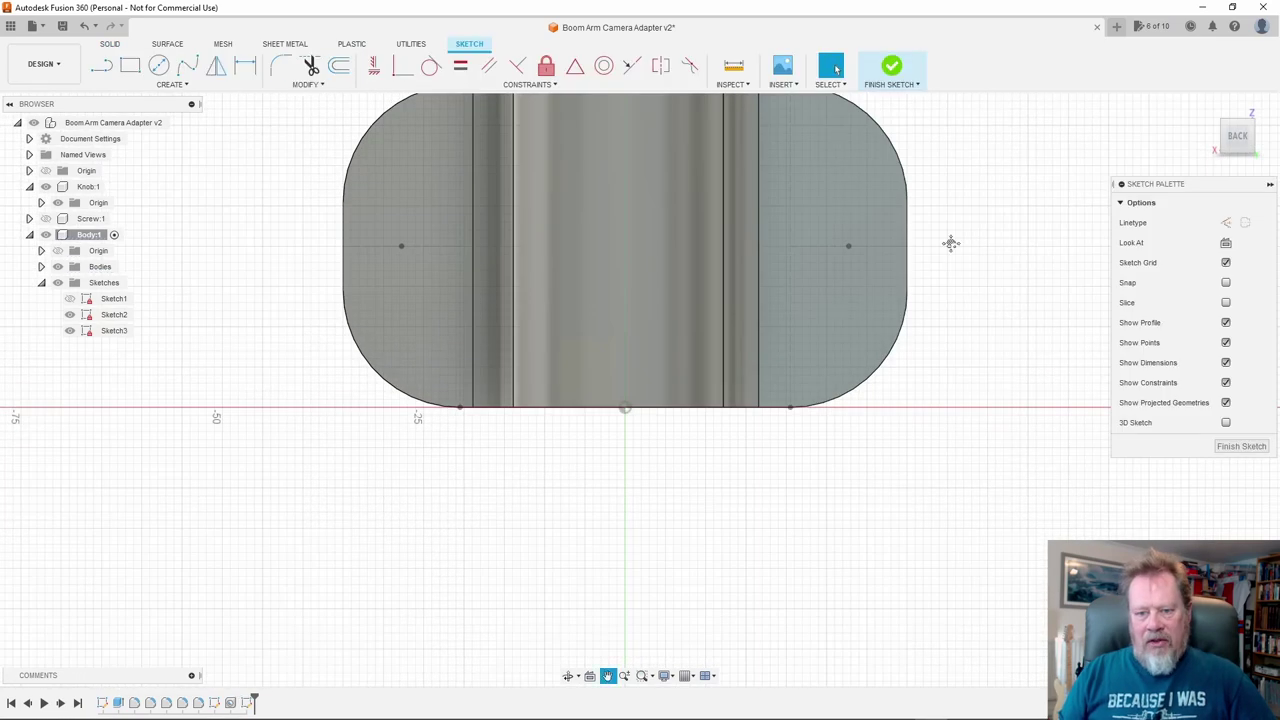
mouse_move(771, 369)
middle_mouse_down("shift")
mouse_move(886, 347)
mouse_move(800, 337)
middle_mouse_up("shift")
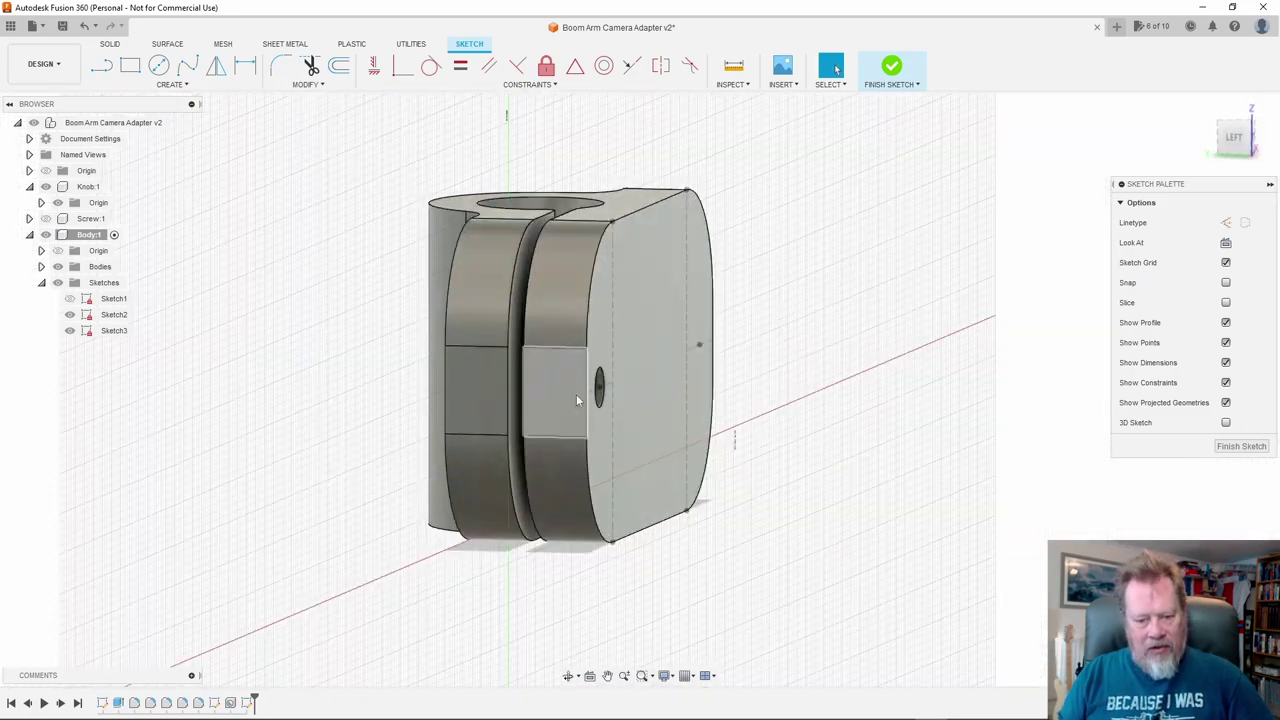
middle_click_drag(715, 383, 640, 383, "shift")
middle_click_drag(799, 380, 857, 380, "shift")
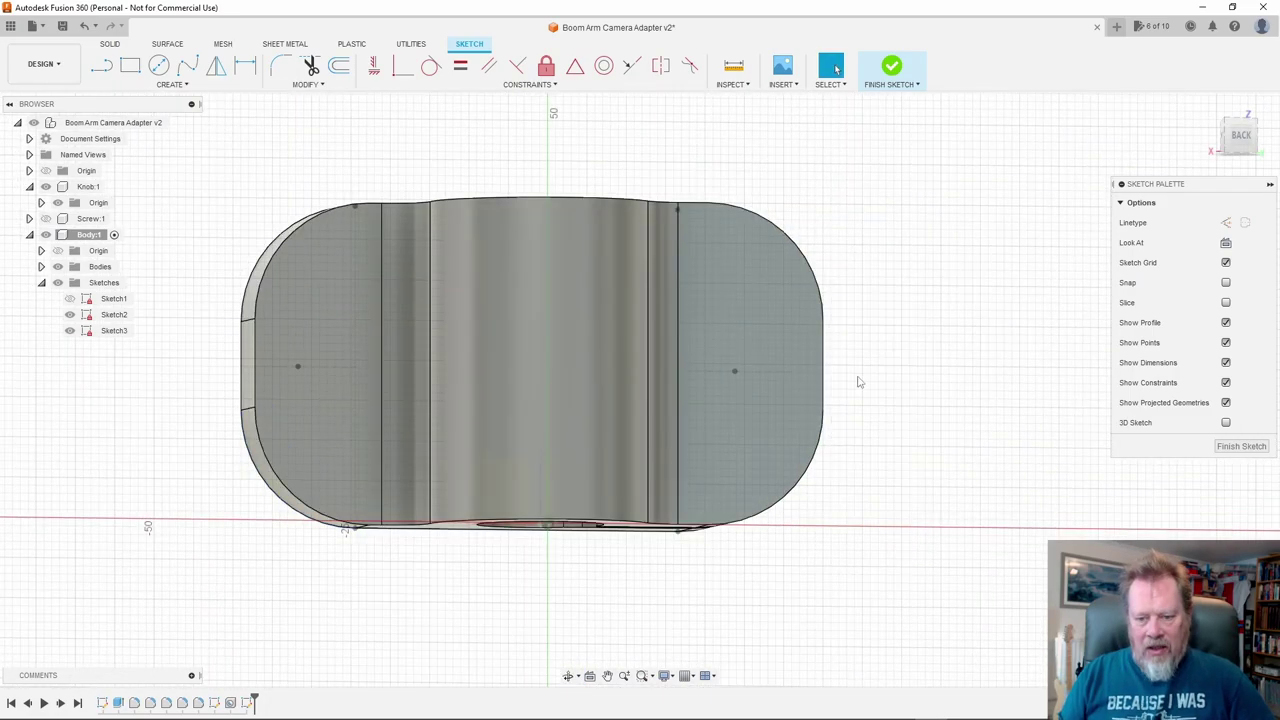
left_click(1240, 136)
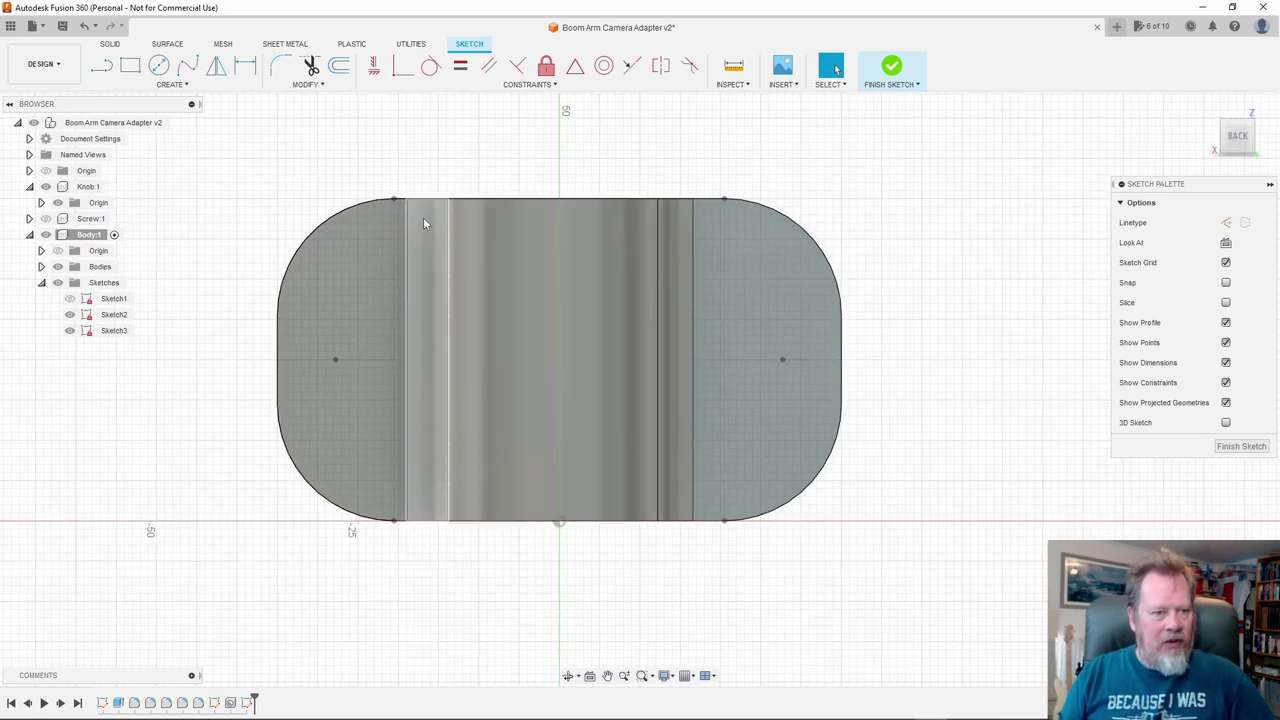
Project the threaded hole's centre point from Sketch2 into the rear-face sketch and finish the sketch
left_click(186, 85)
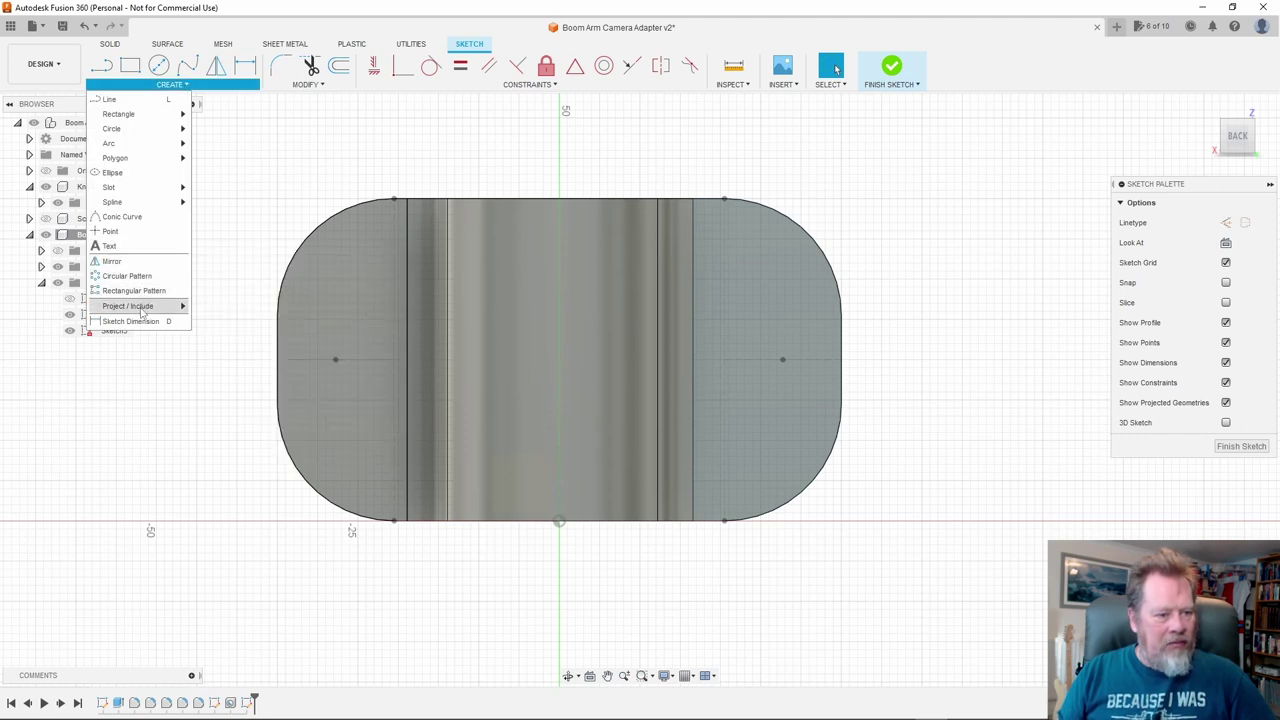
mouse_move(150, 306)
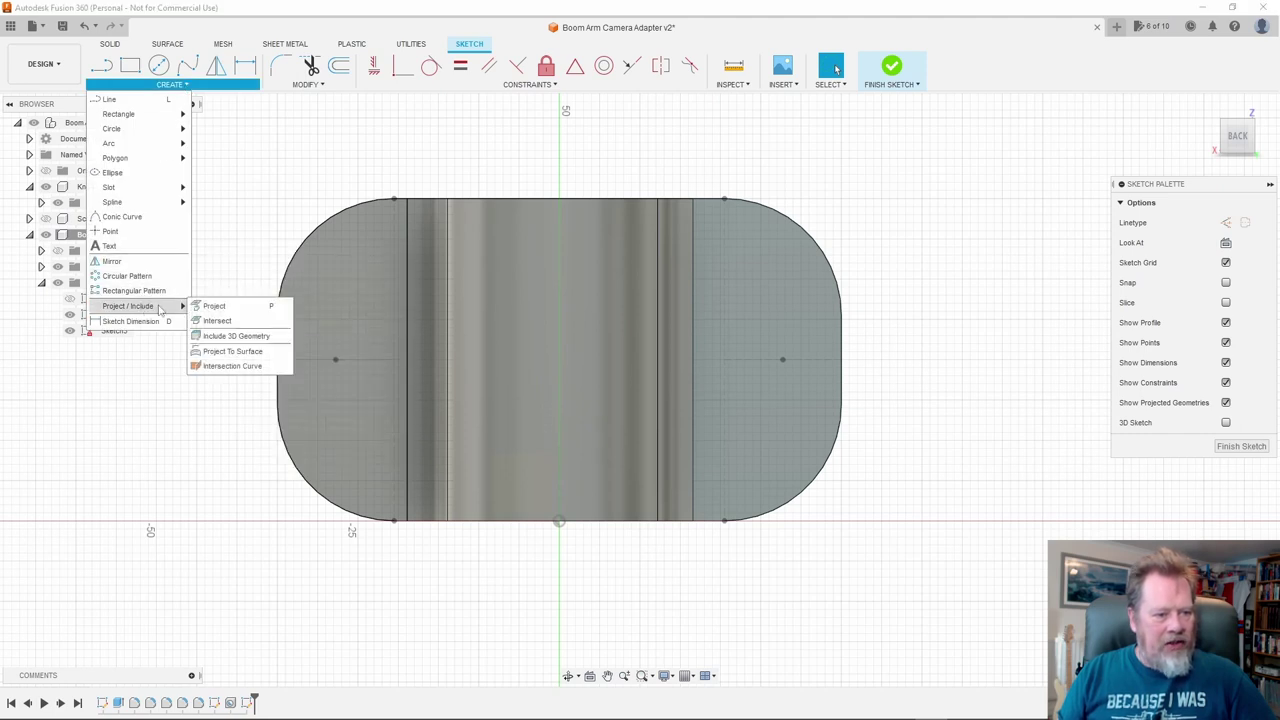
left_click(237, 310)
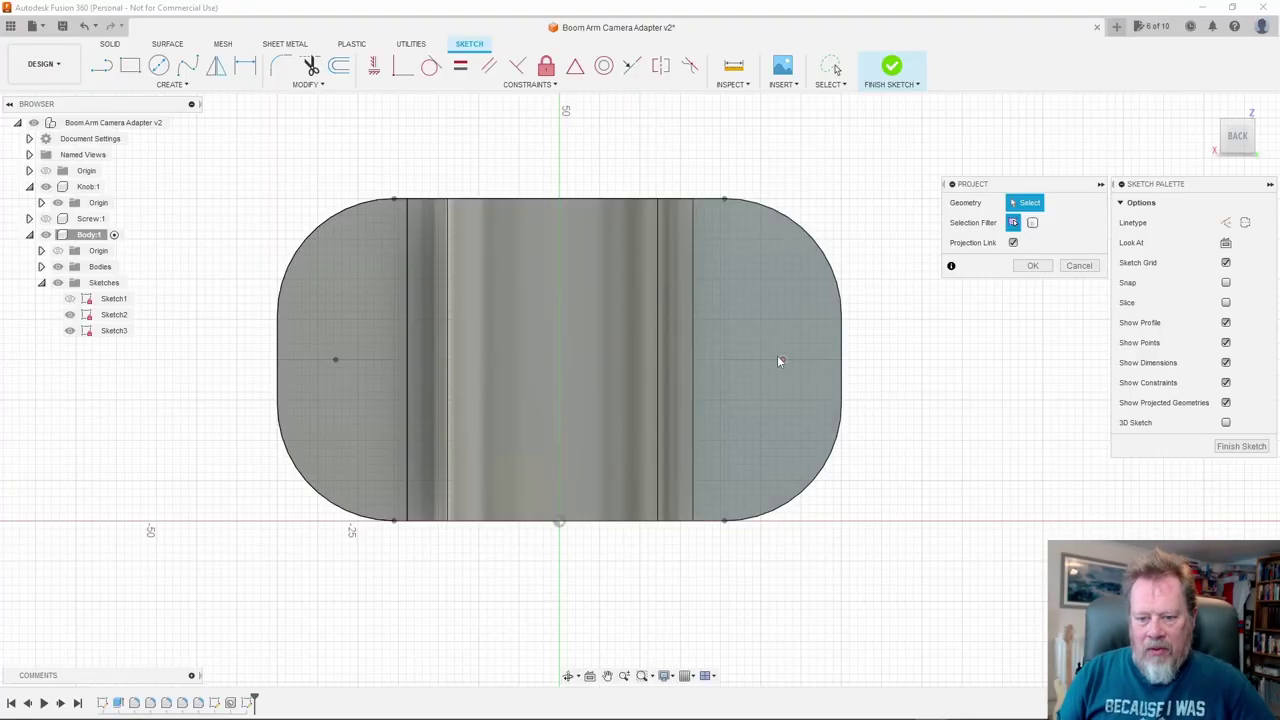
left_click(782, 360)
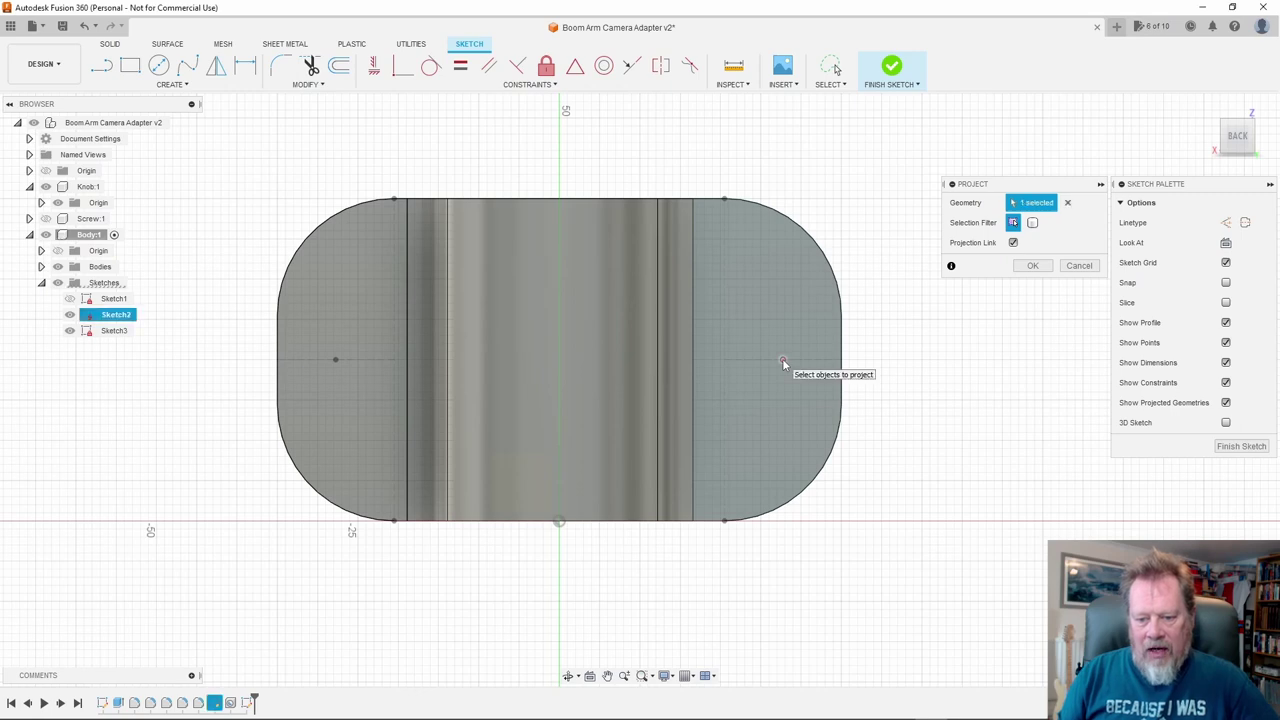
left_click(1038, 267)
middle_click_drag(925, 345, 889, 309, "shift")
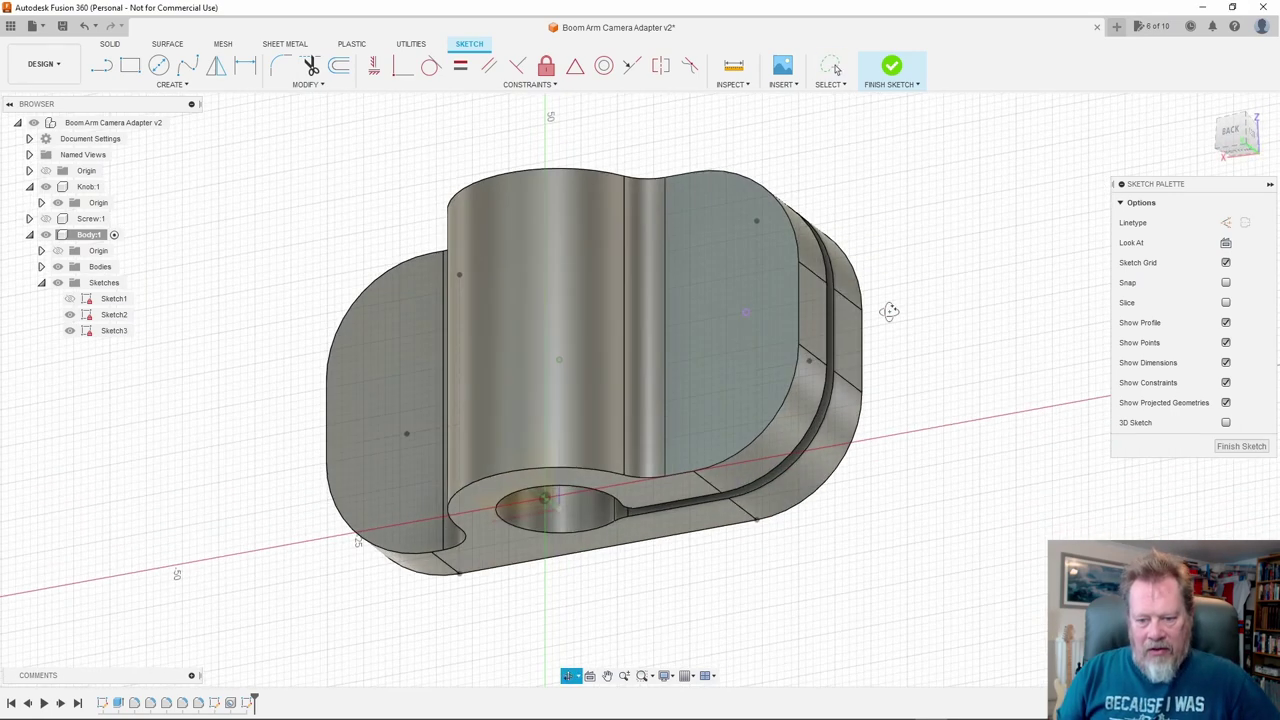
scroll(745, 320, "up", 2)
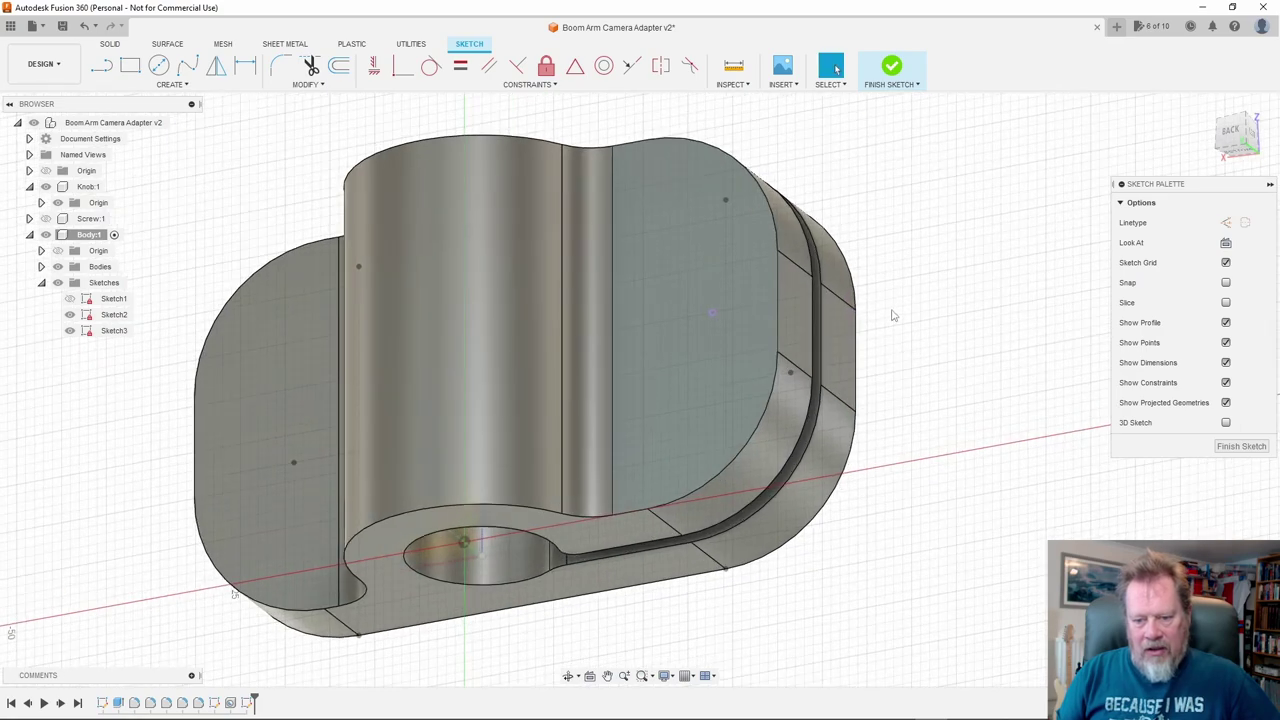
middle_click_drag(727, 336, 845, 382, "shift")
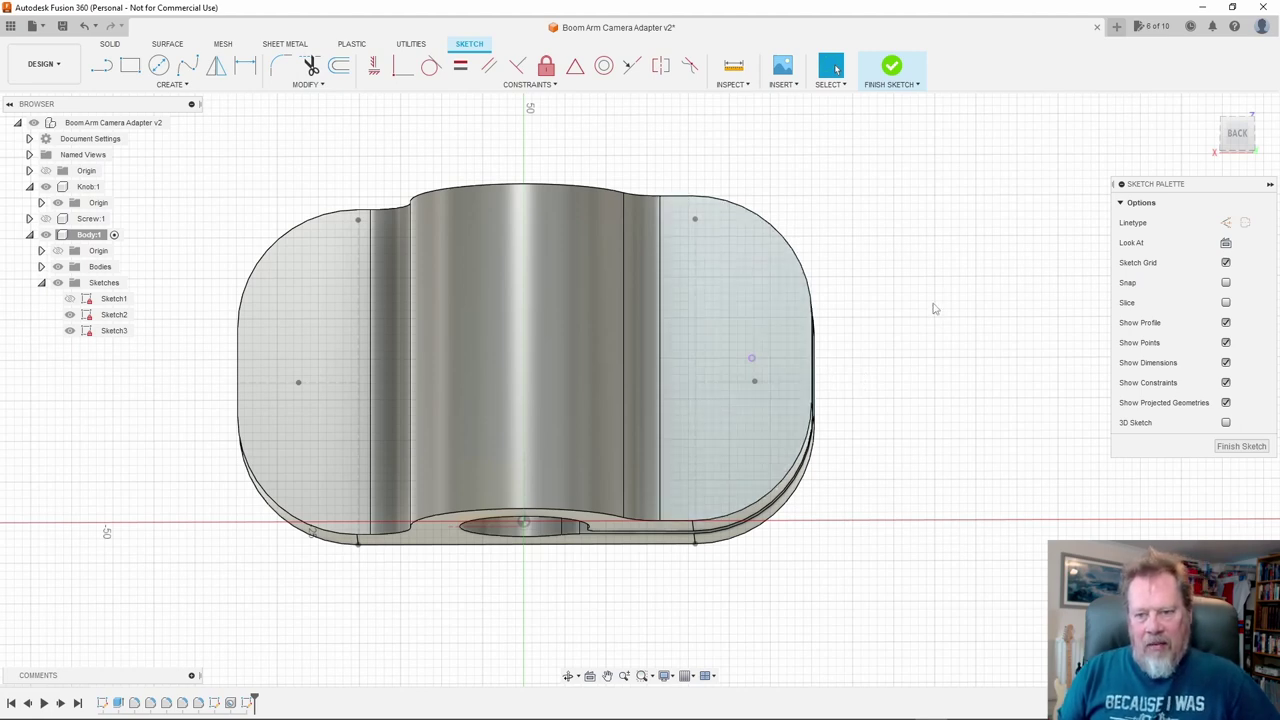
left_click(893, 66)
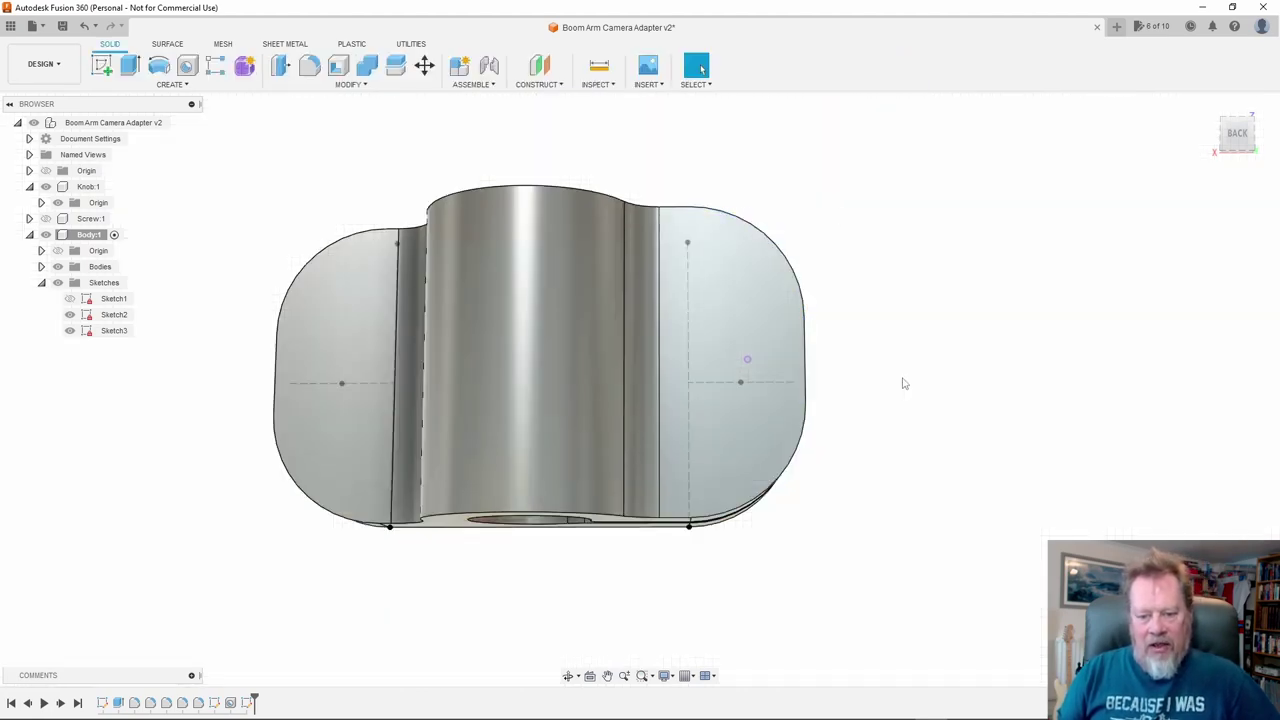
Start a clearance hole at the projected point on the rear arm, sized M6 for a flat head machine screw
middle_click_drag(856, 376, 802, 376, "shift")
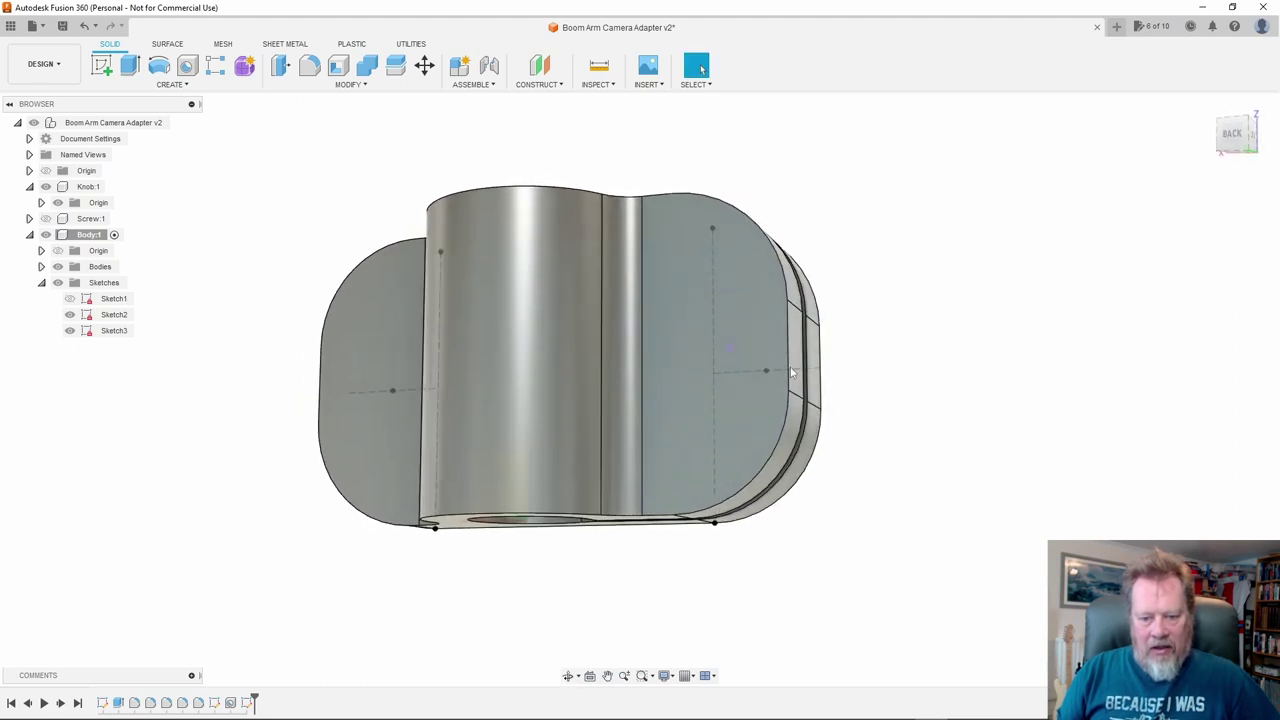
key("h")
left_click(729, 347)
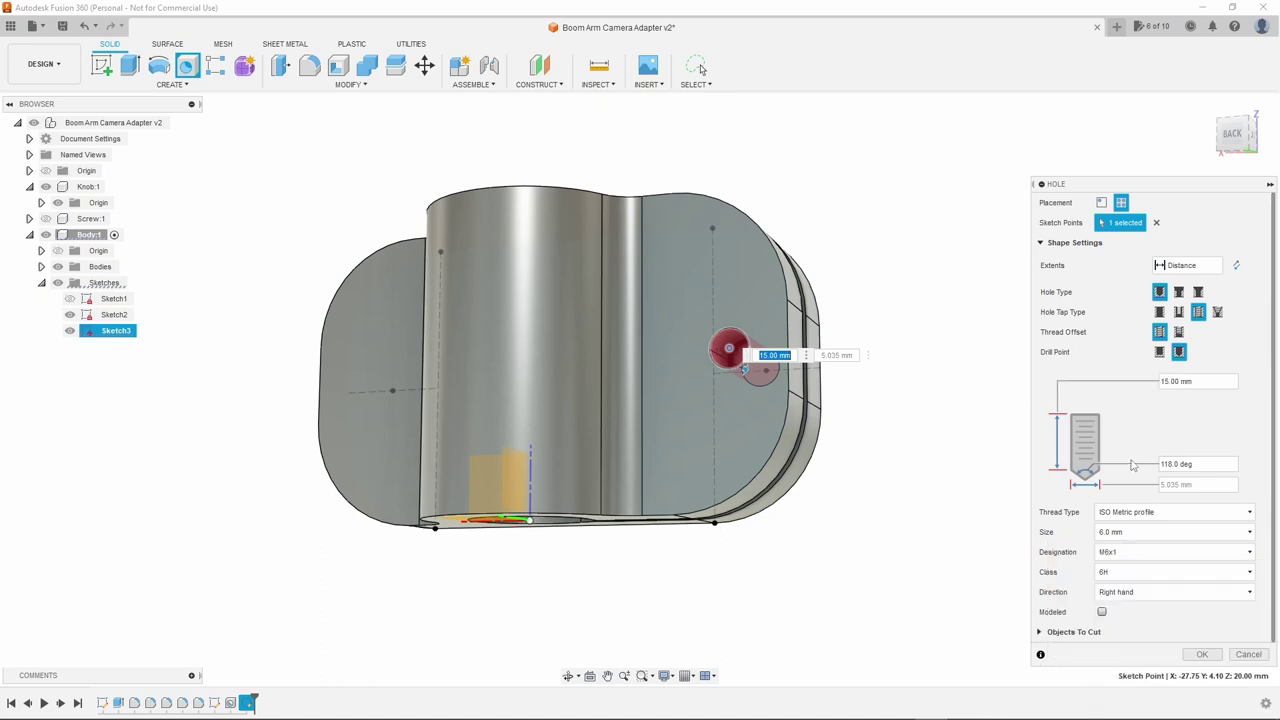
left_click(1179, 313)
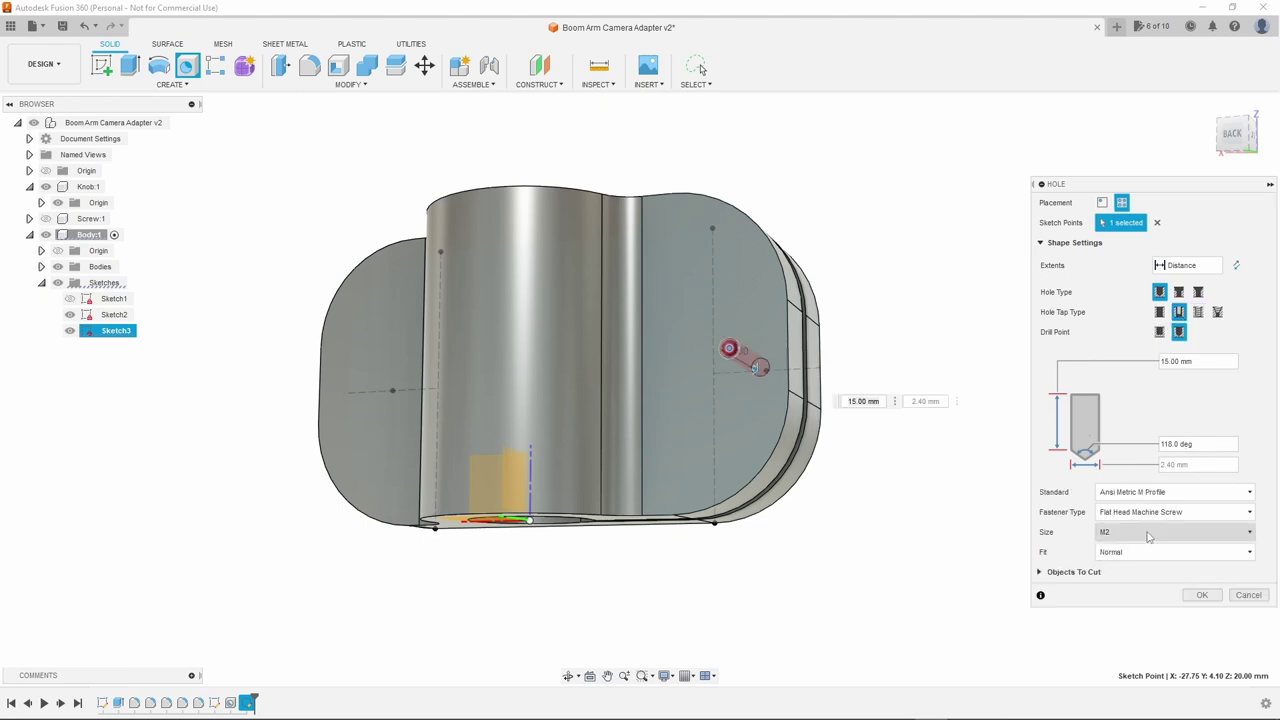
left_click(1250, 534)
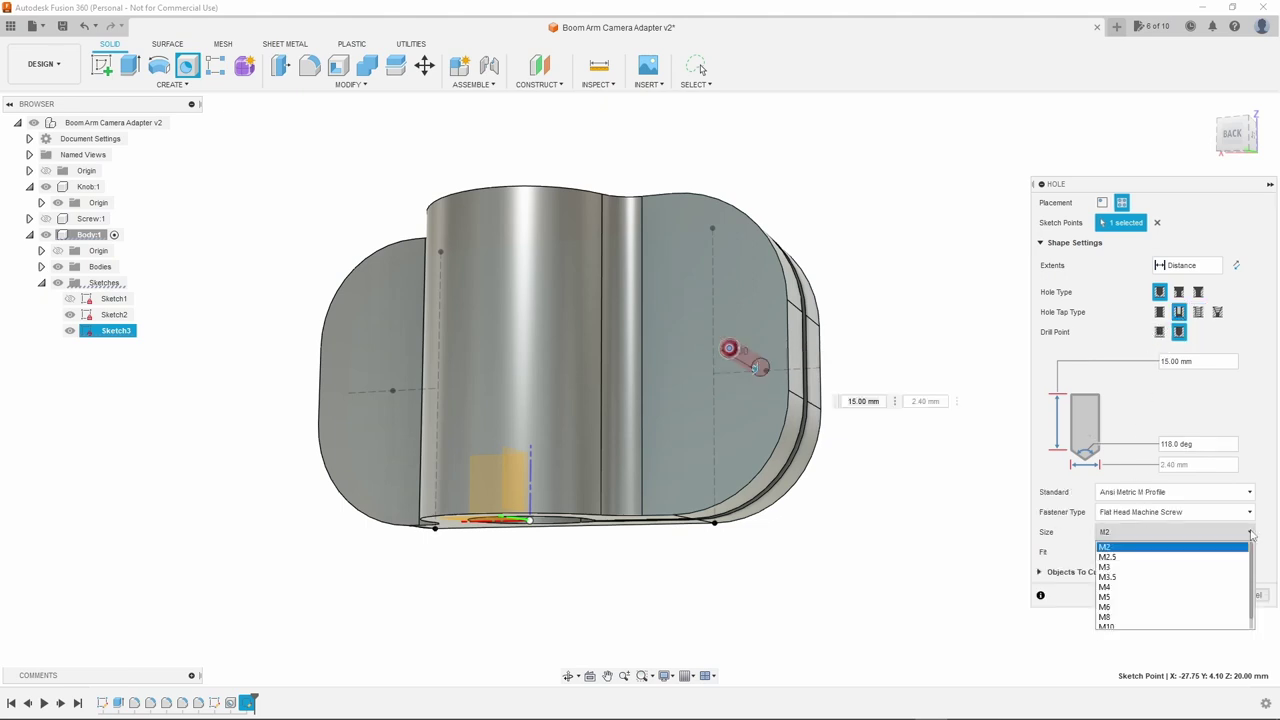
left_click(1159, 609)
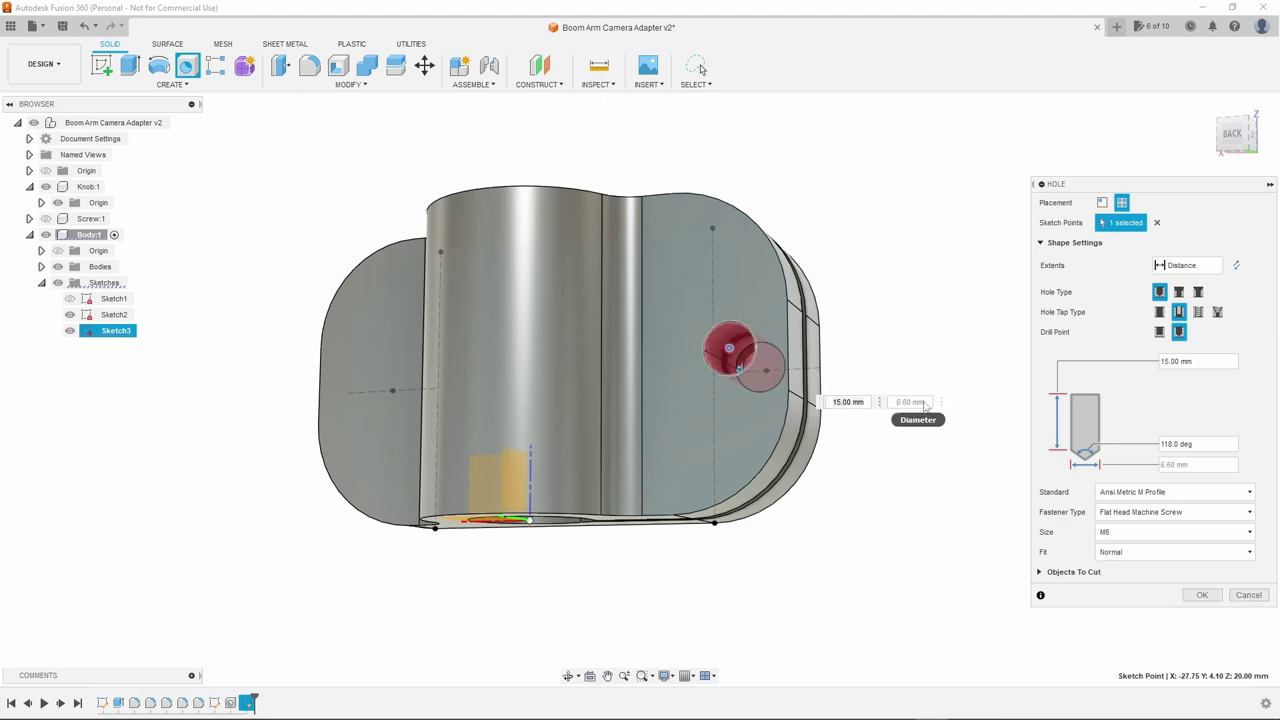
Set the clearance hole's extents to To, ending at the rear arm's inner face at the slot, and create it with a Loose fit
middle_click_drag(927, 359, 831, 360, "shift")
left_click(1217, 266)
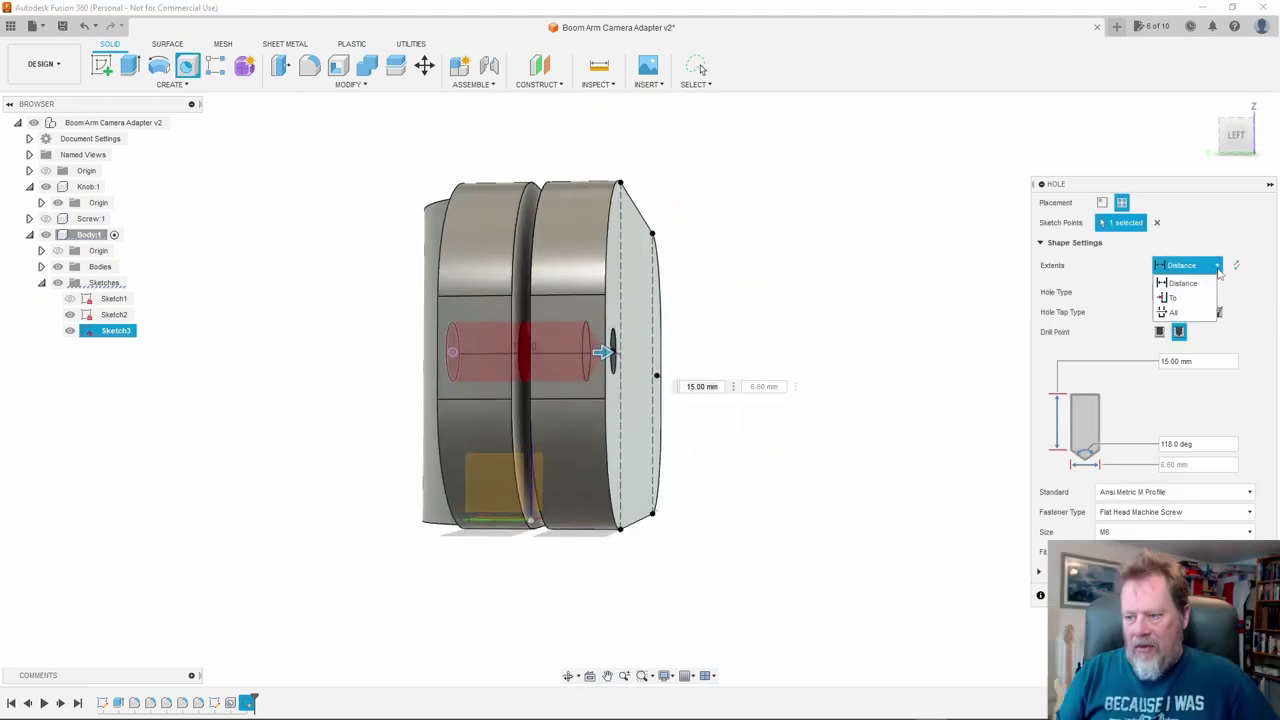
left_click(1170, 298)
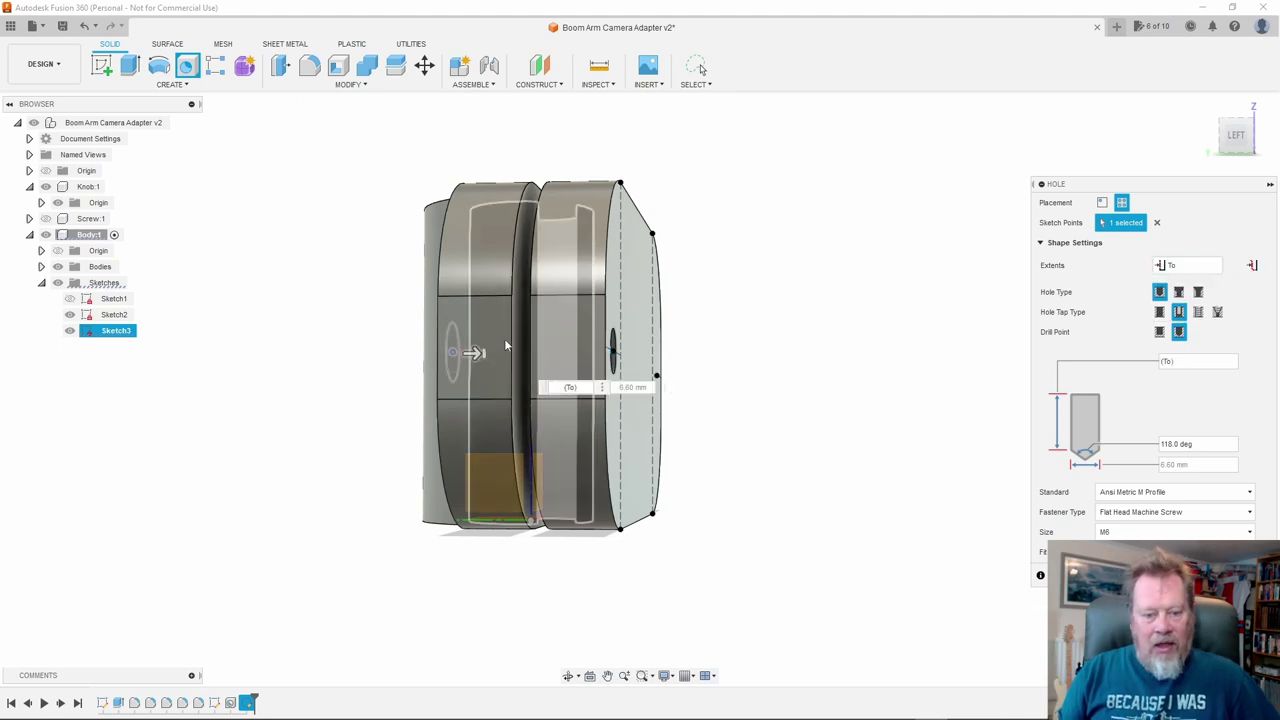
middle_click_drag(516, 344, 814, 374, "shift")
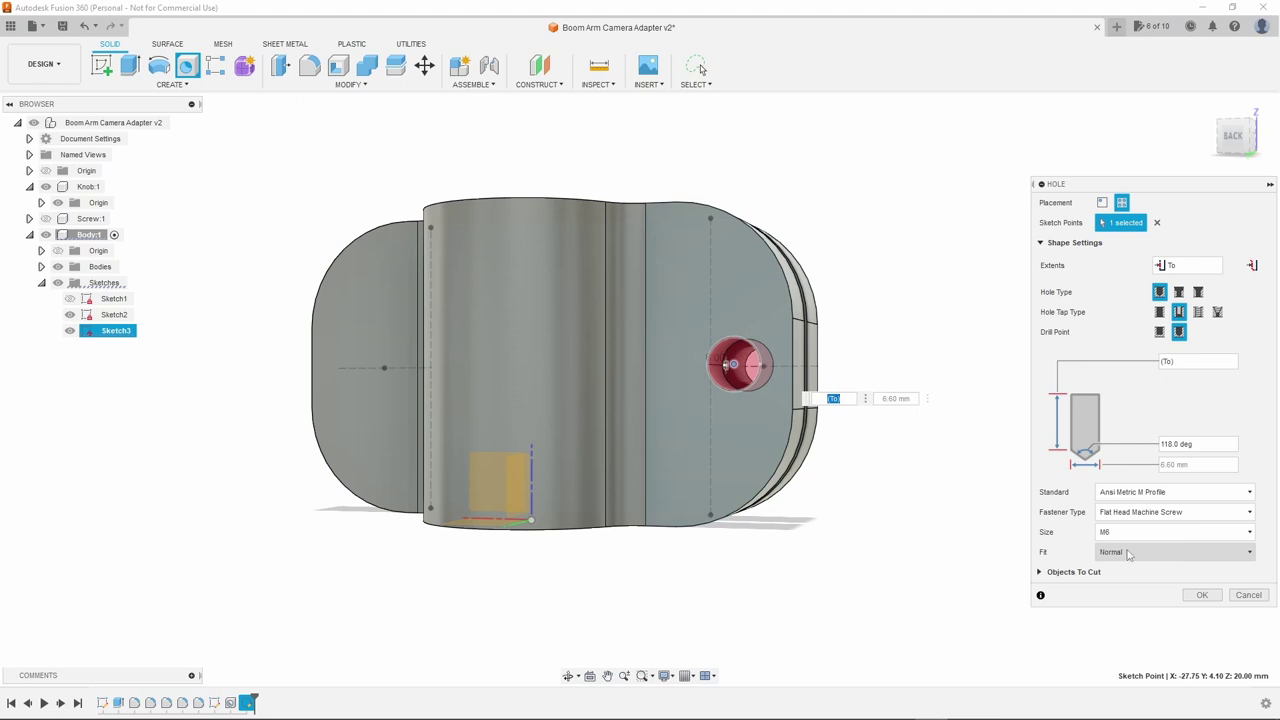
left_click(1133, 552)
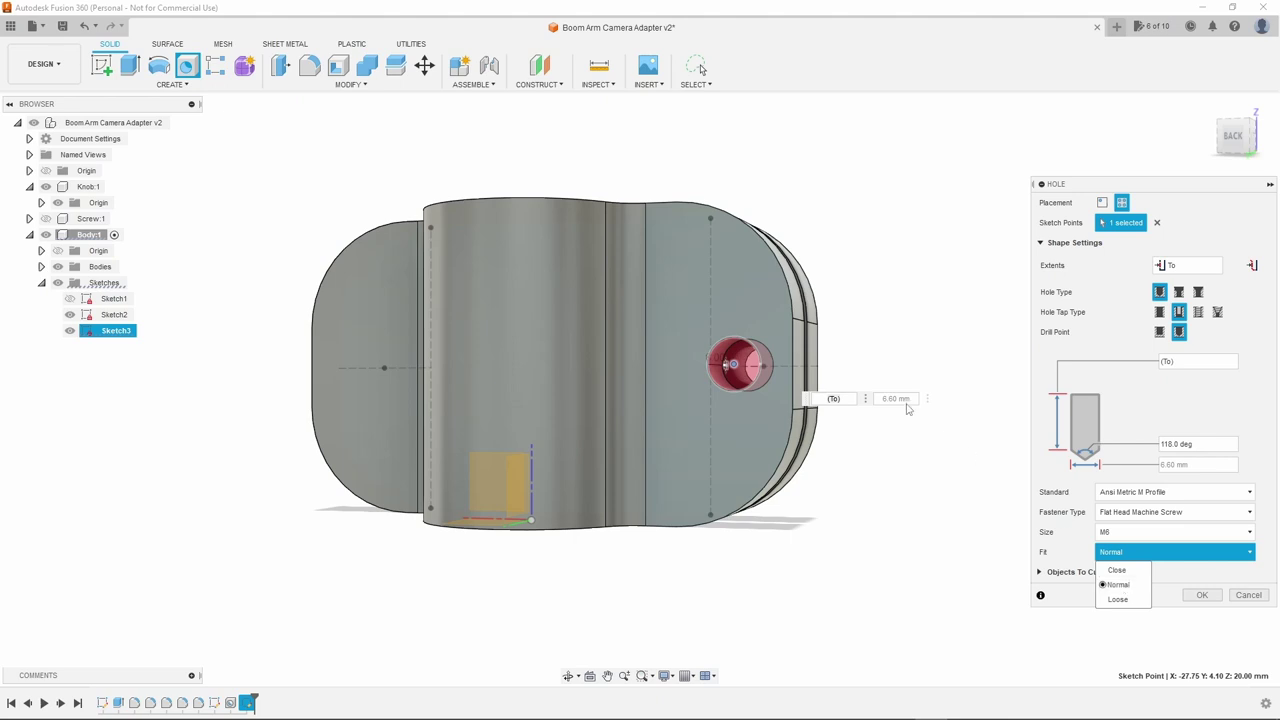
left_click(1118, 599)
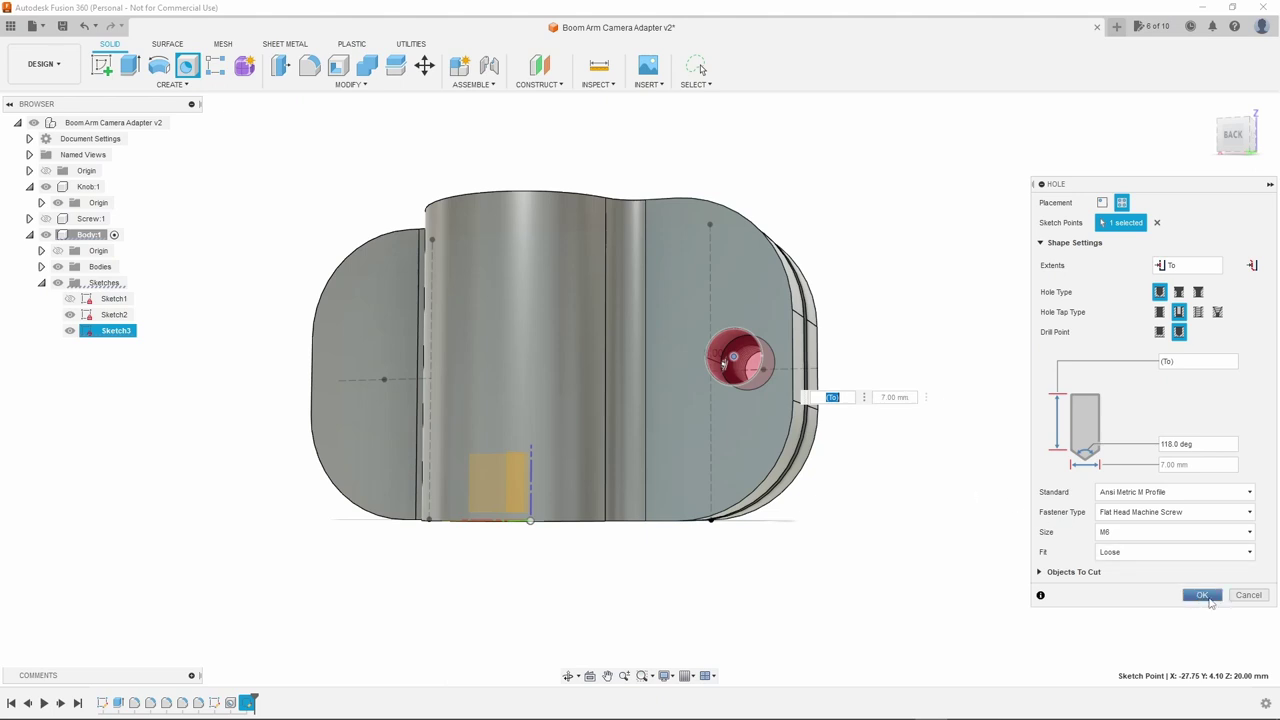
left_click(1203, 595)
Create a 5.2 mm deep M6 clearance hole at the sketch point on the front face's other end
middle_click_drag(943, 420, 781, 410, "shift")
key("h")
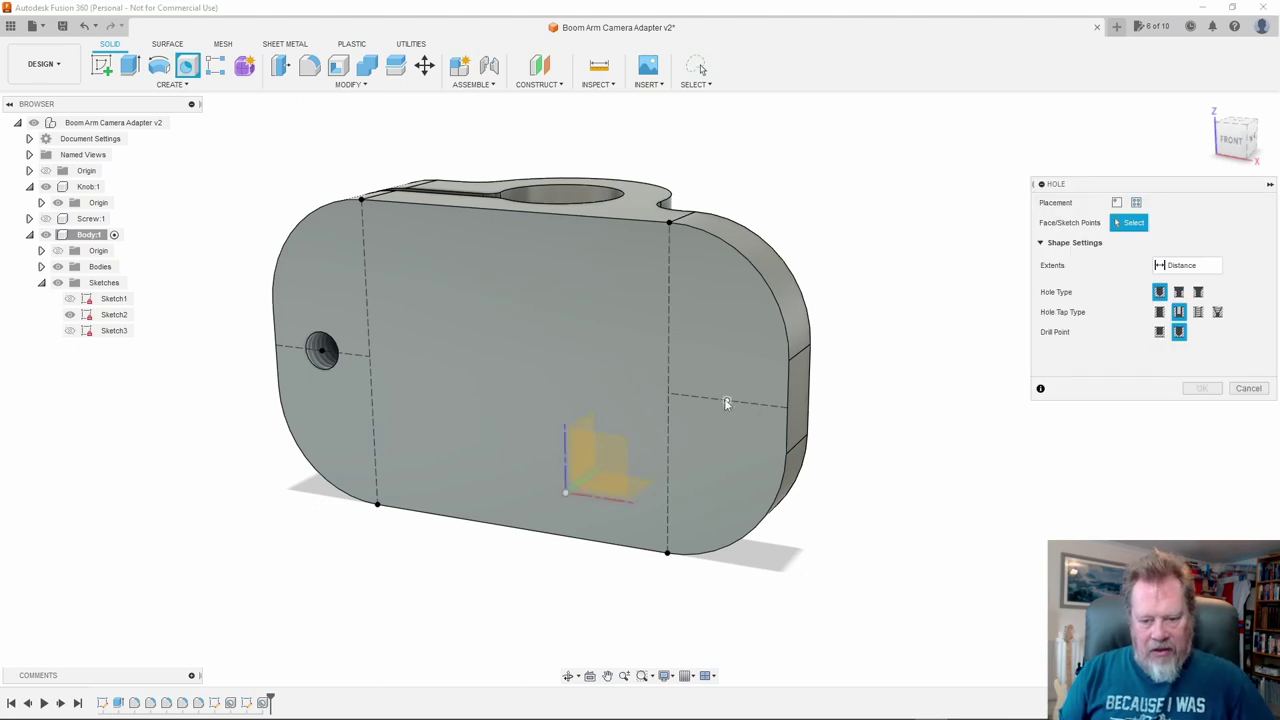
left_click(727, 401)
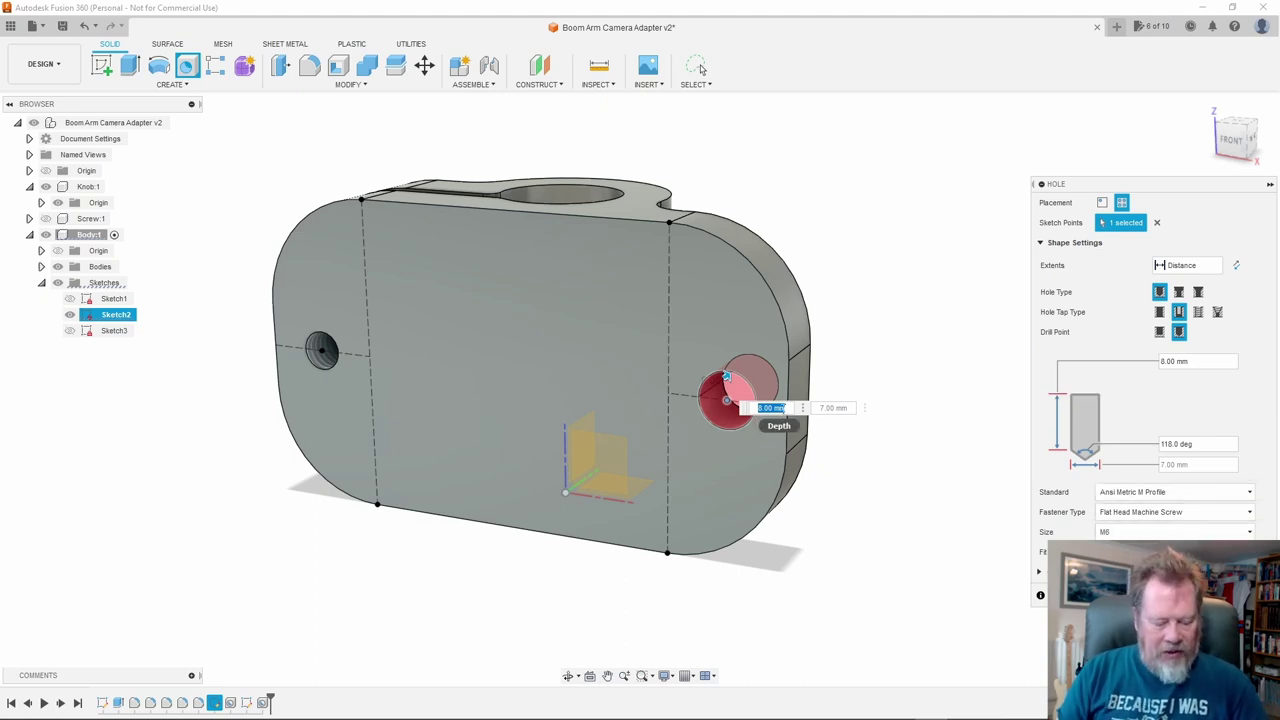
type("5")
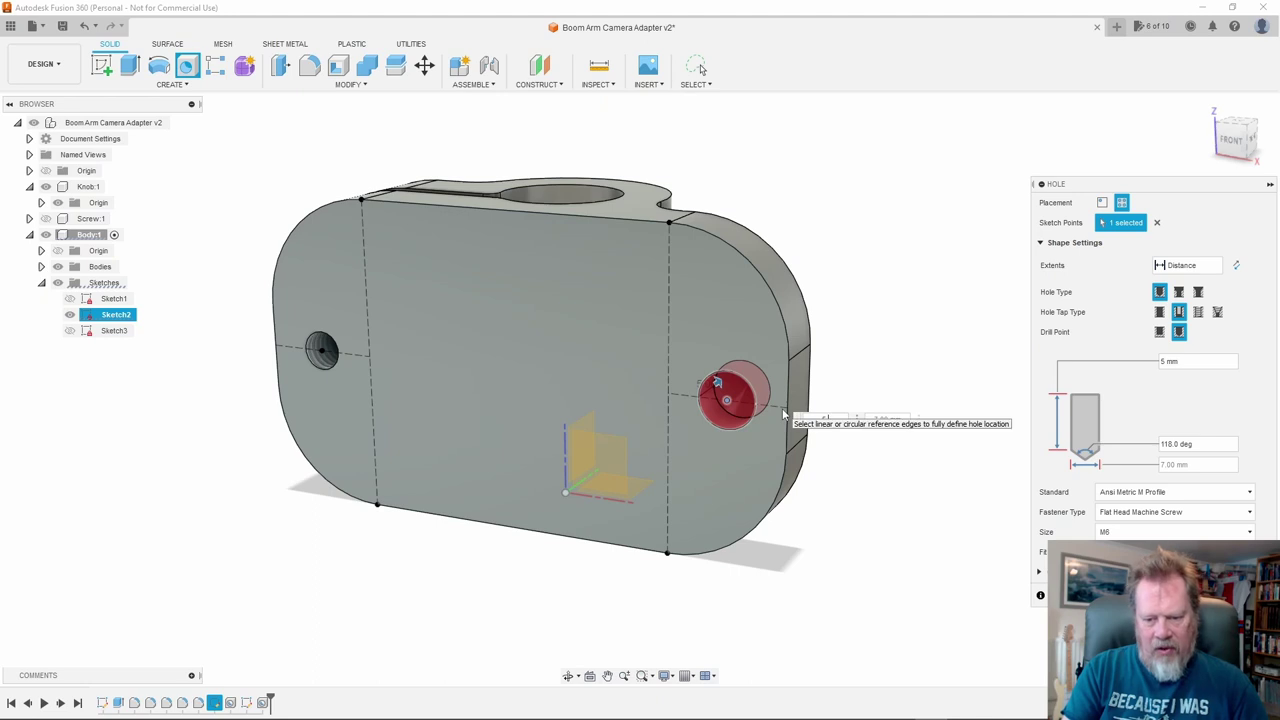
type(".2")
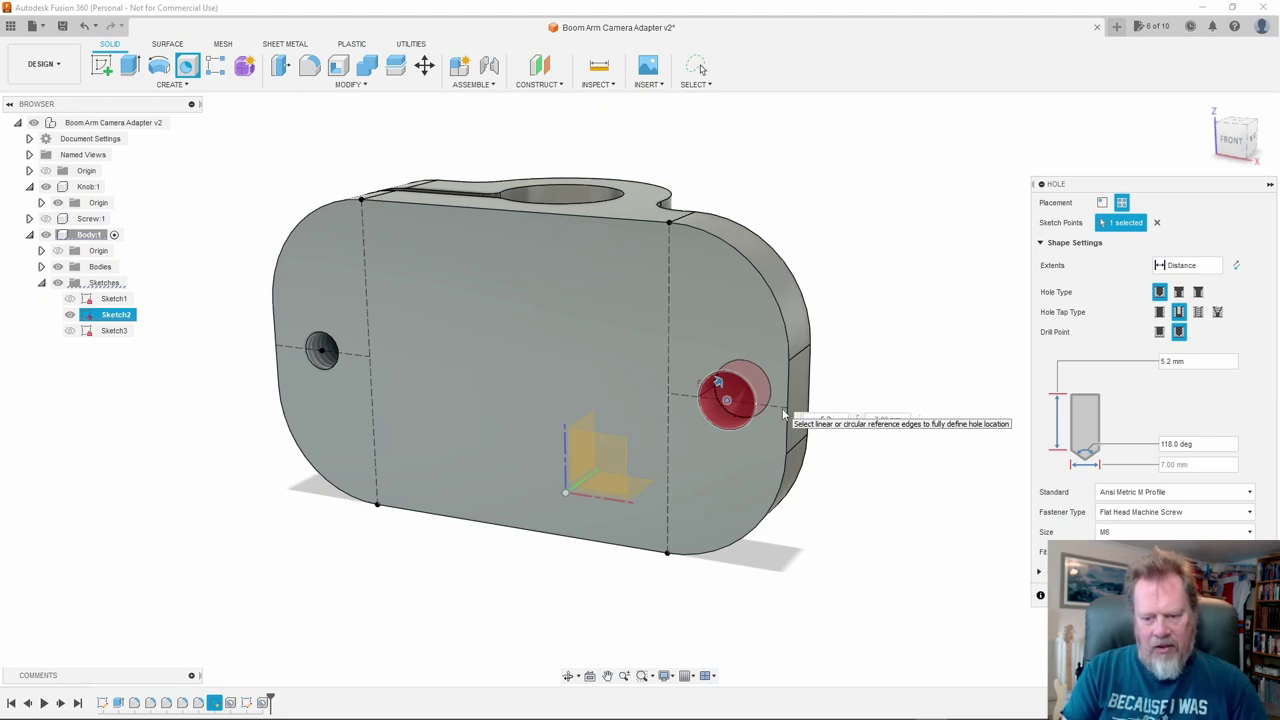
key("Return")
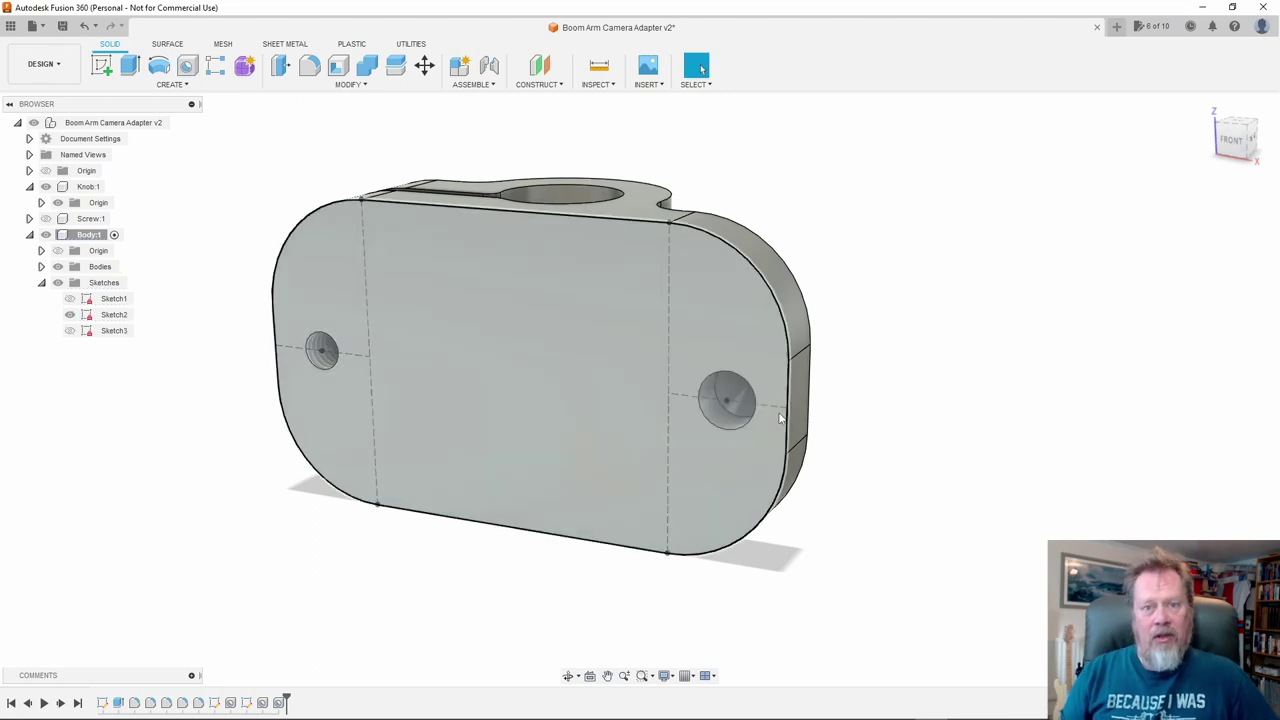
Edit the new clearance hole and change its extents from Distance to To, ending at the arm's rear face
mouse_move(837, 408)
middle_mouse_down("shift")
mouse_move(864, 391)
mouse_move(740, 403)
mouse_move(851, 387)
middle_mouse_up("shift")
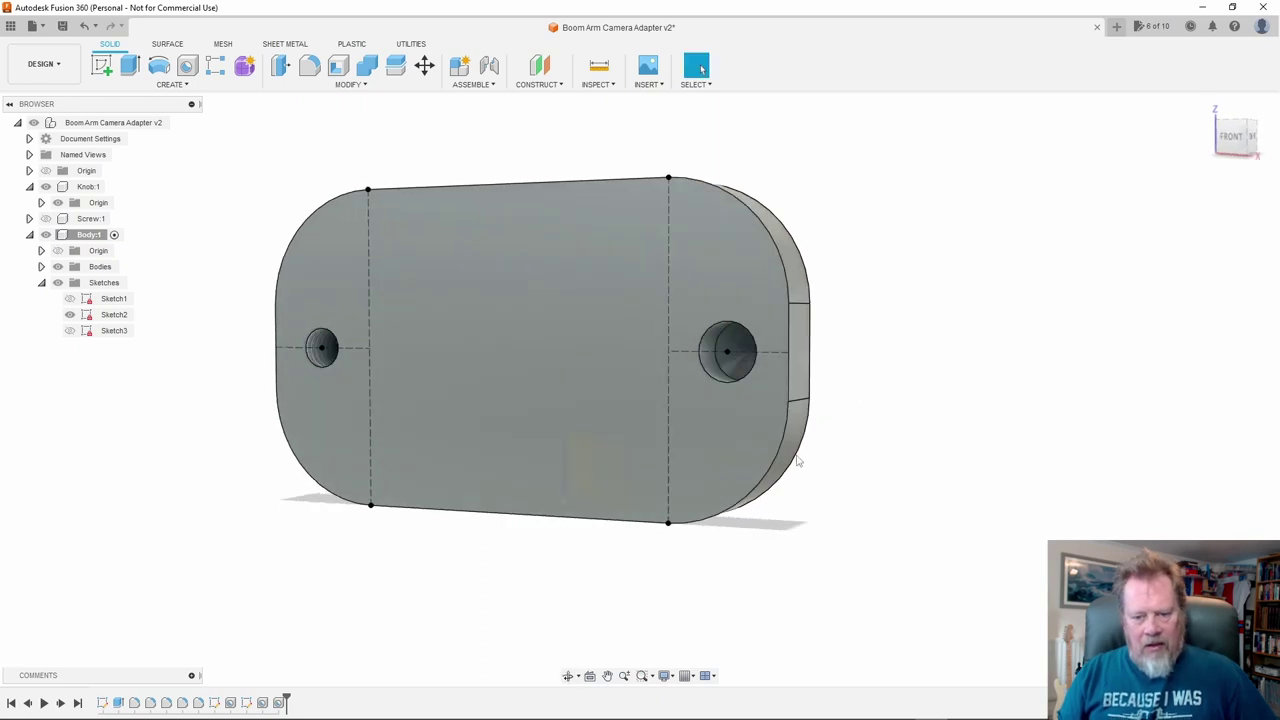
left_click(280, 704)
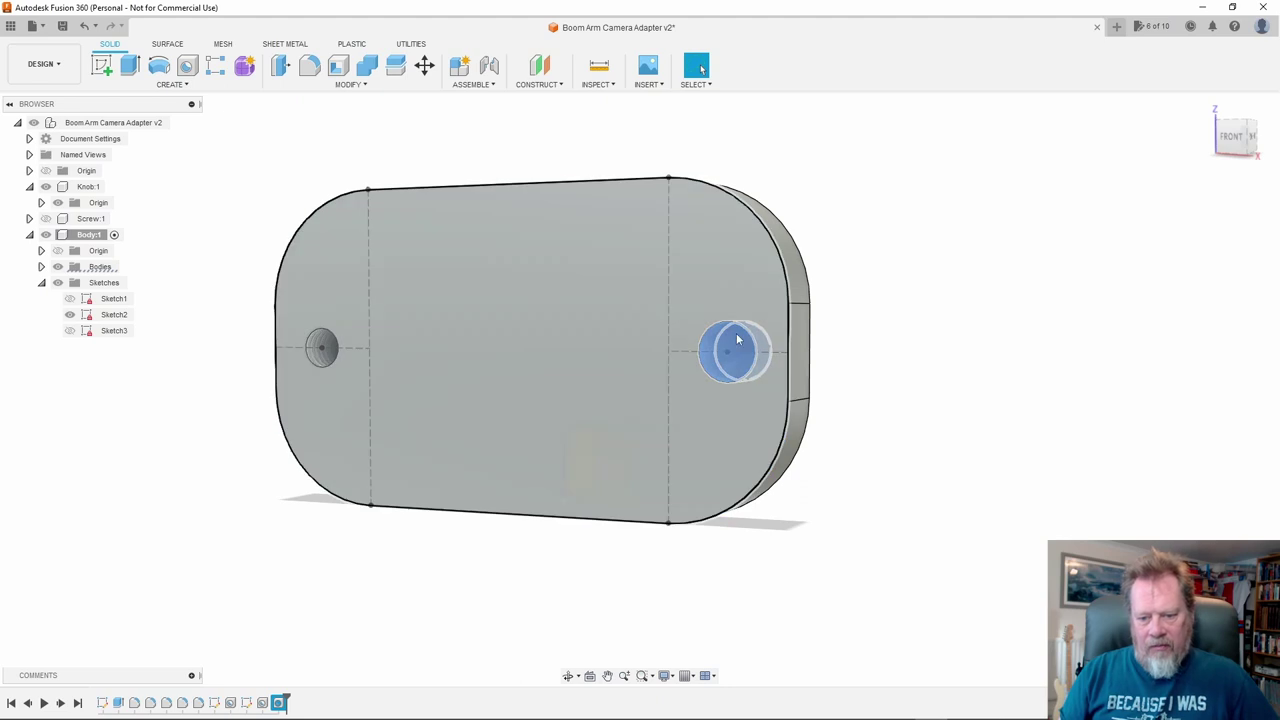
left_click(284, 704)
double_click(281, 703)
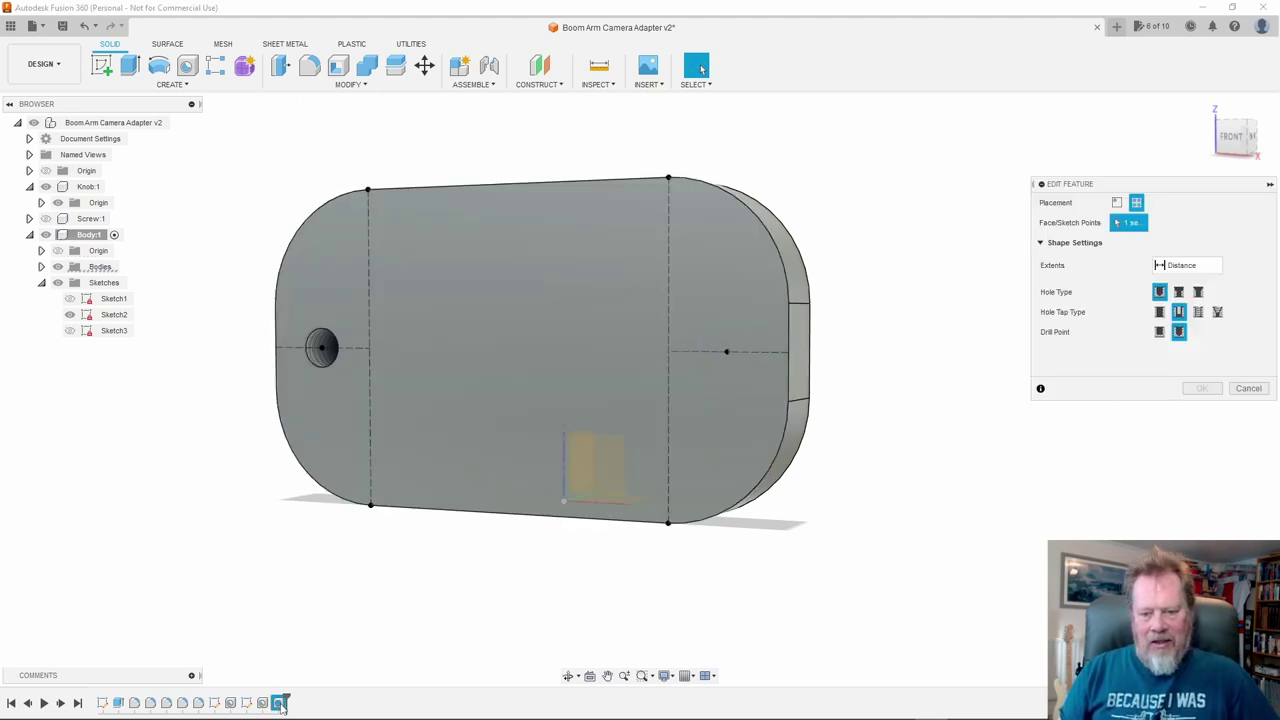
middle_click_drag(925, 392, 837, 383, "shift")
left_click(1218, 268)
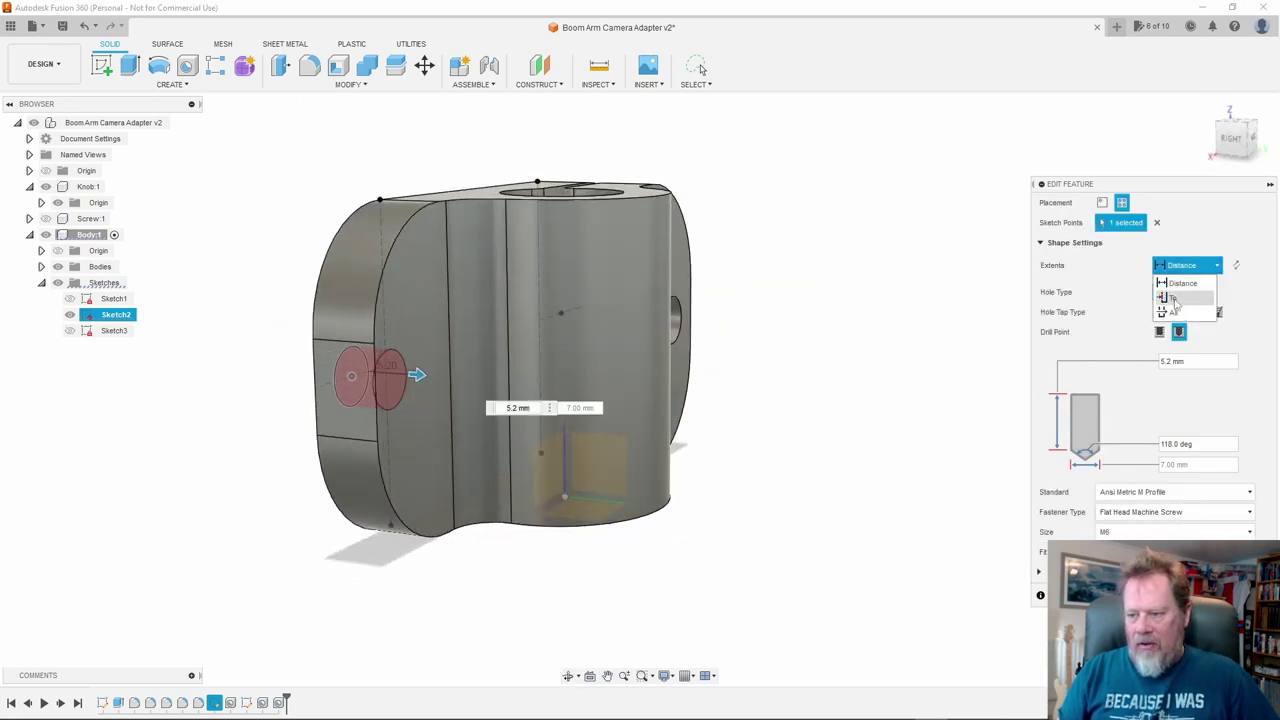
left_click(1180, 282)
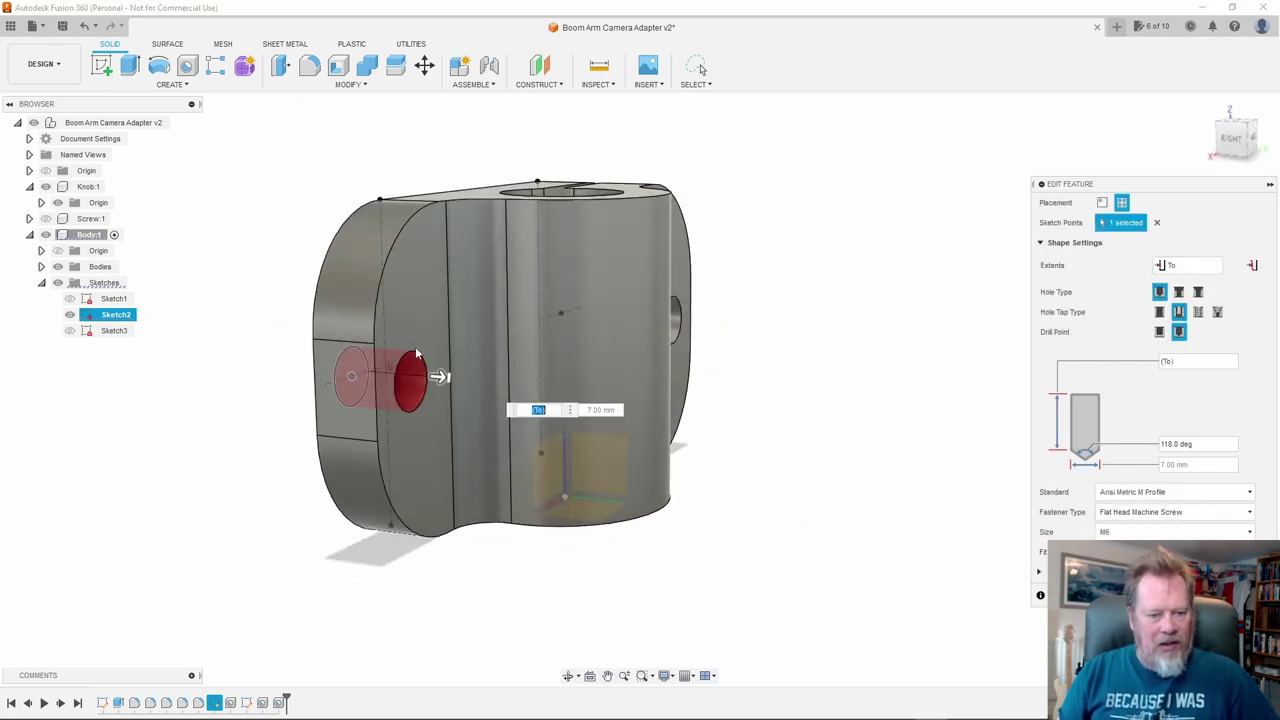
Change the edited hole's tap type from Clearance to Simple
middle_click_drag(690, 450, 819, 451, "shift")
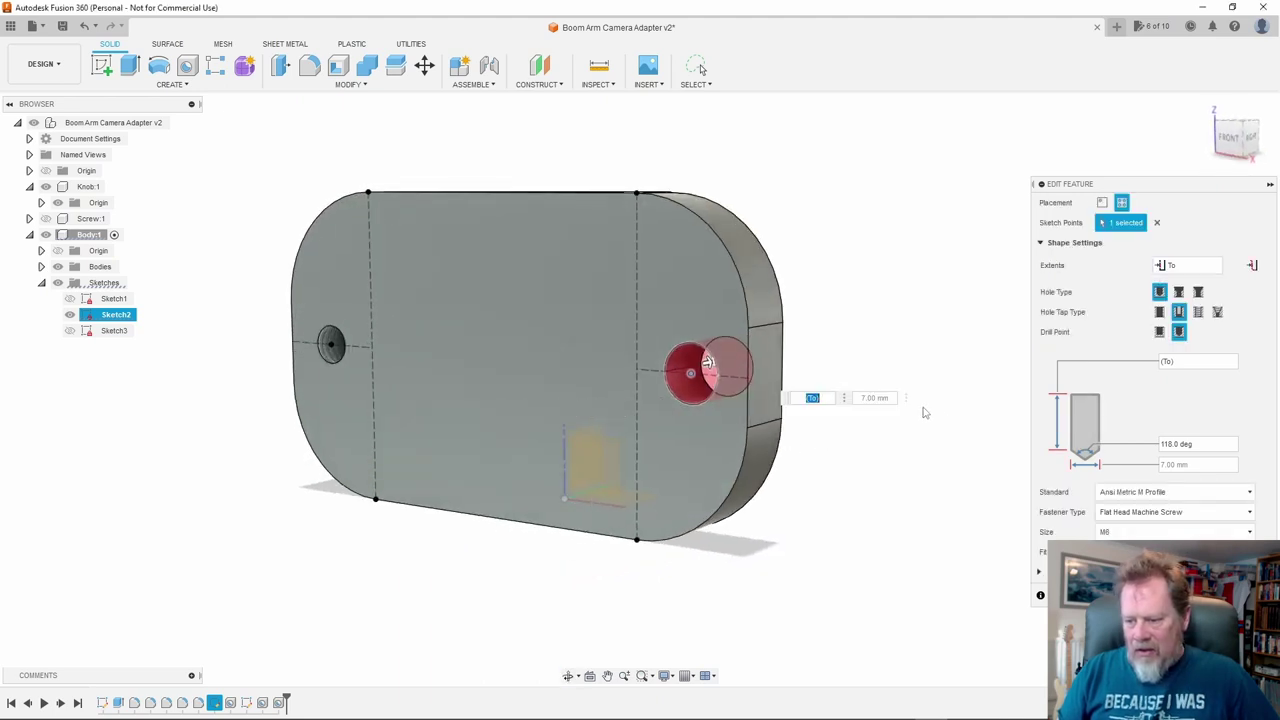
middle_click_drag(920, 414, 937, 409, "shift")
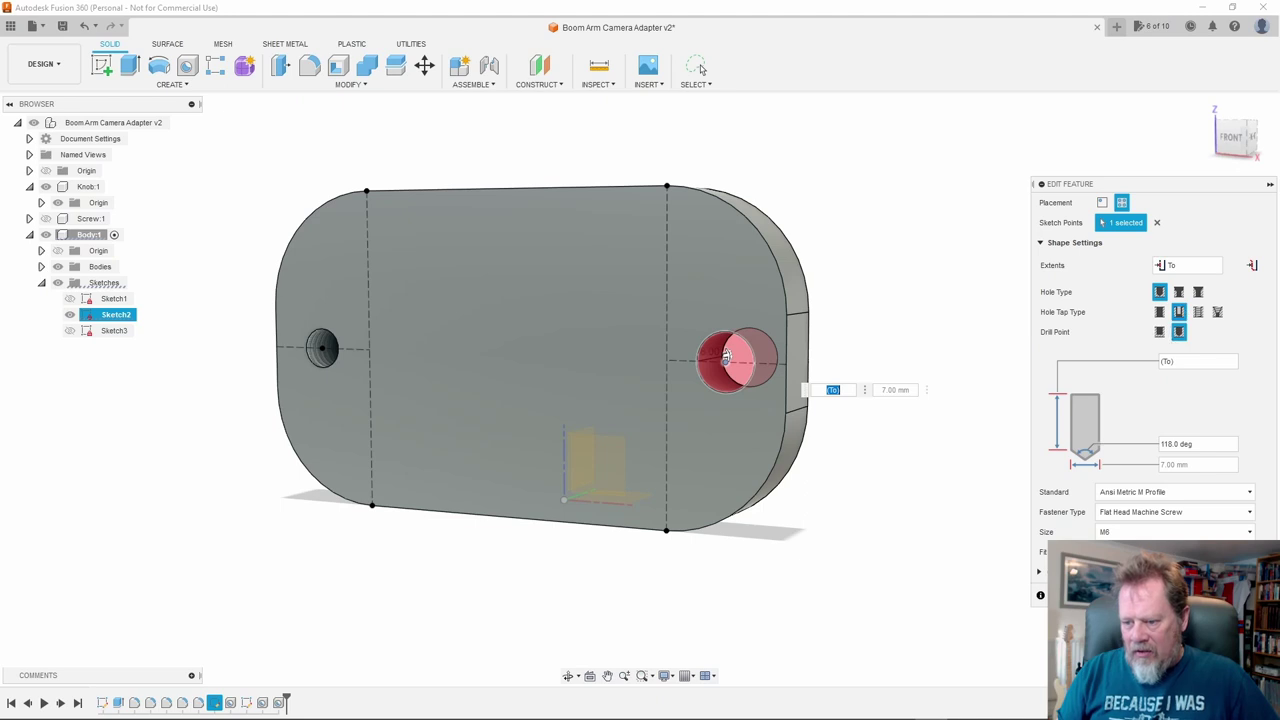
left_click(1160, 313)
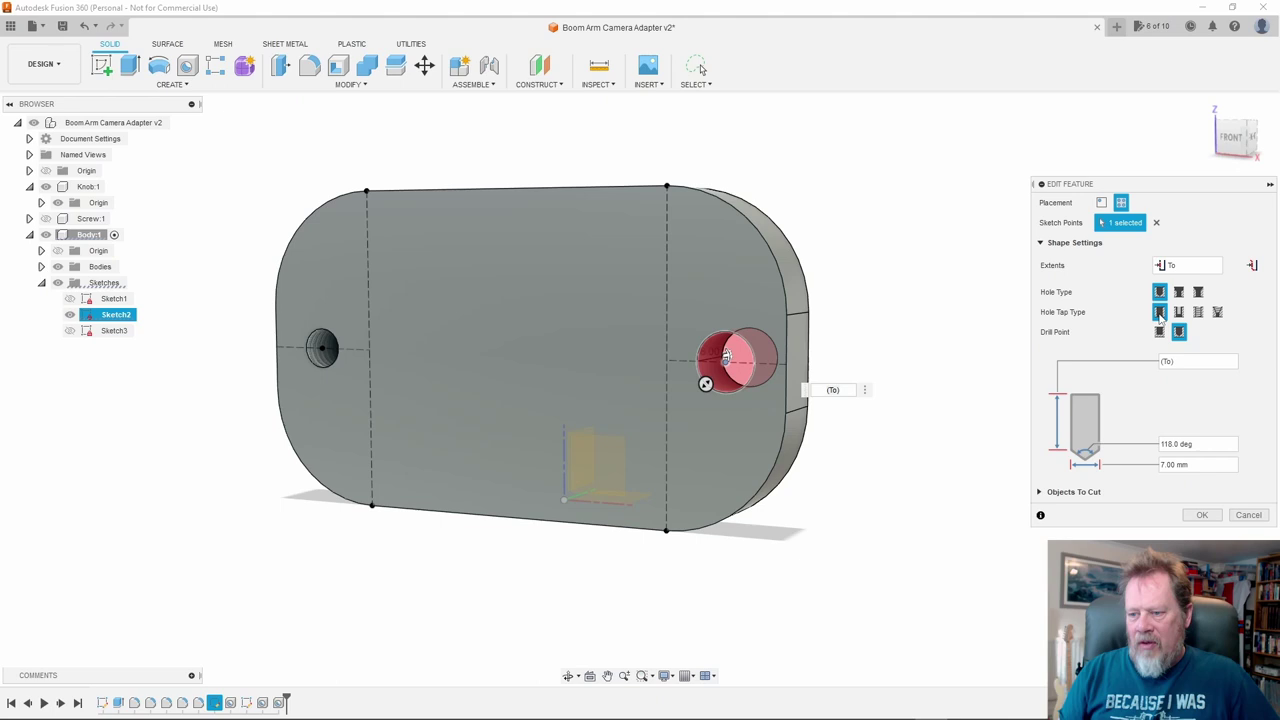
Set the diameter of the simple through hole in the plate to 5.2 mm and apply the edit
left_click(1205, 463)
type("5.2")
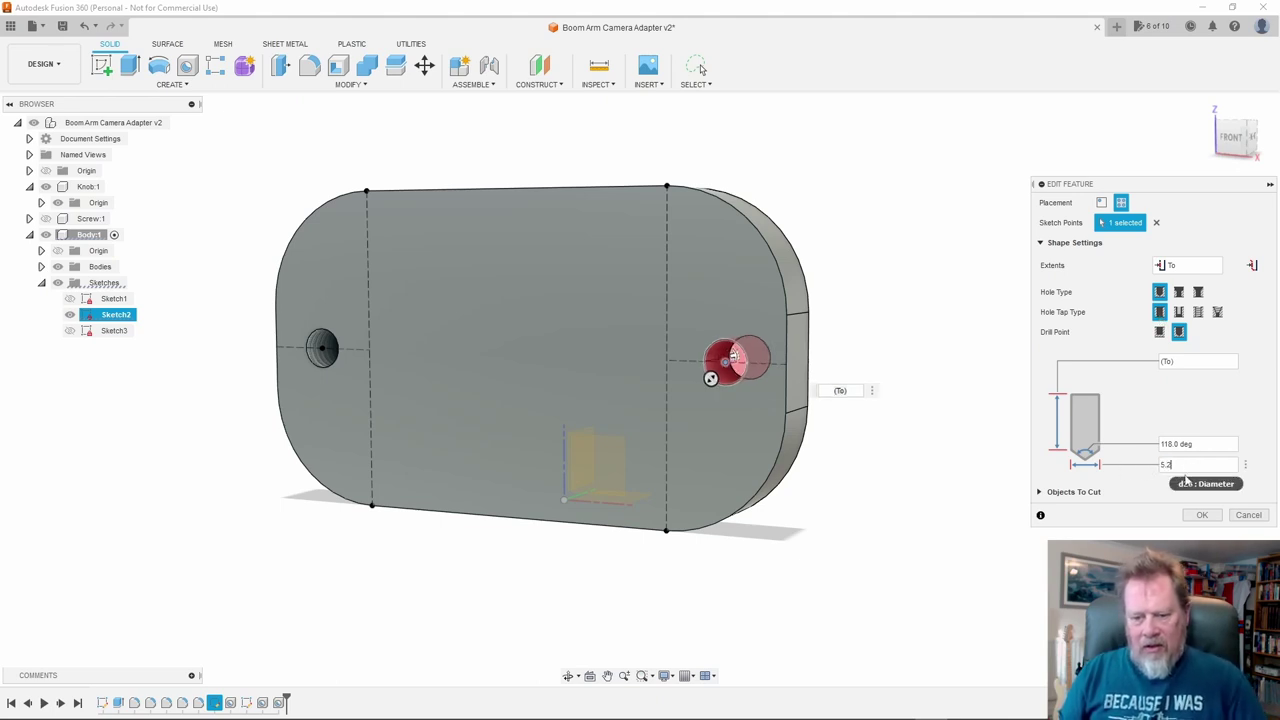
left_click(1204, 515)
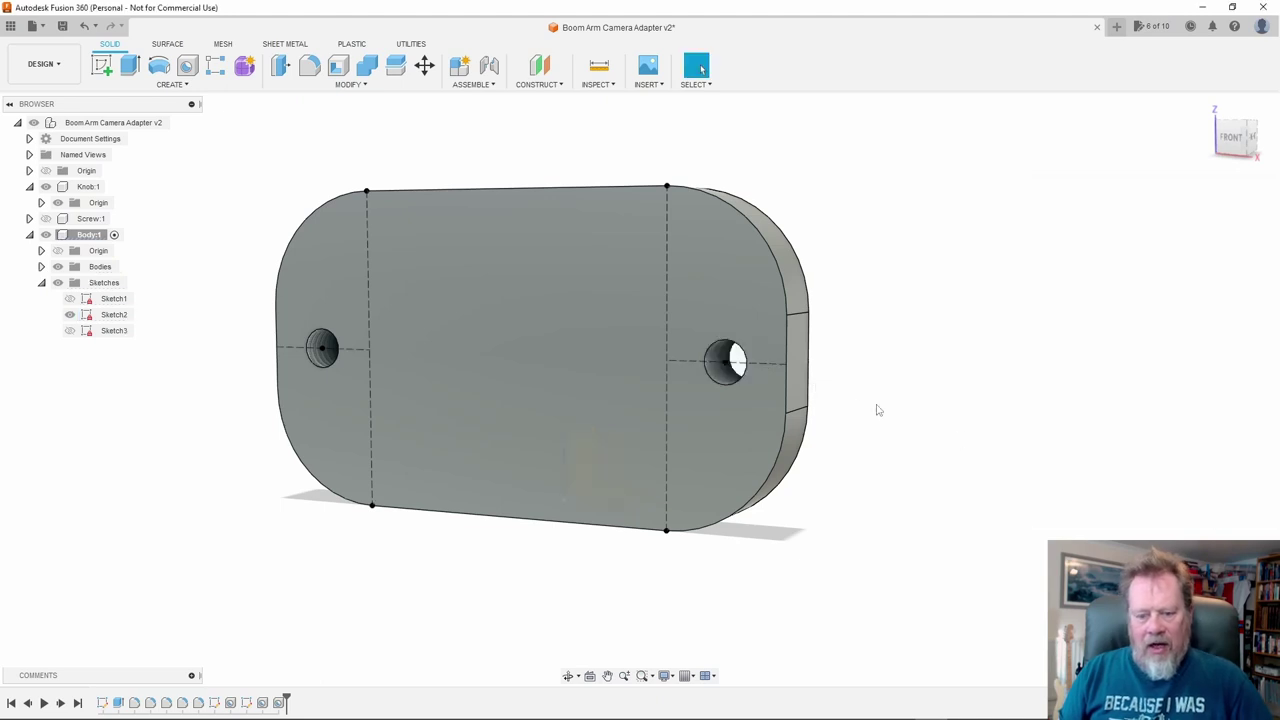
Hide Sketch2 of the Body component and collapse its sketch list
mouse_move(846, 377)
middle_mouse_down("shift")
mouse_move(891, 369)
mouse_move(889, 337)
mouse_move(851, 391)
middle_mouse_up("shift")
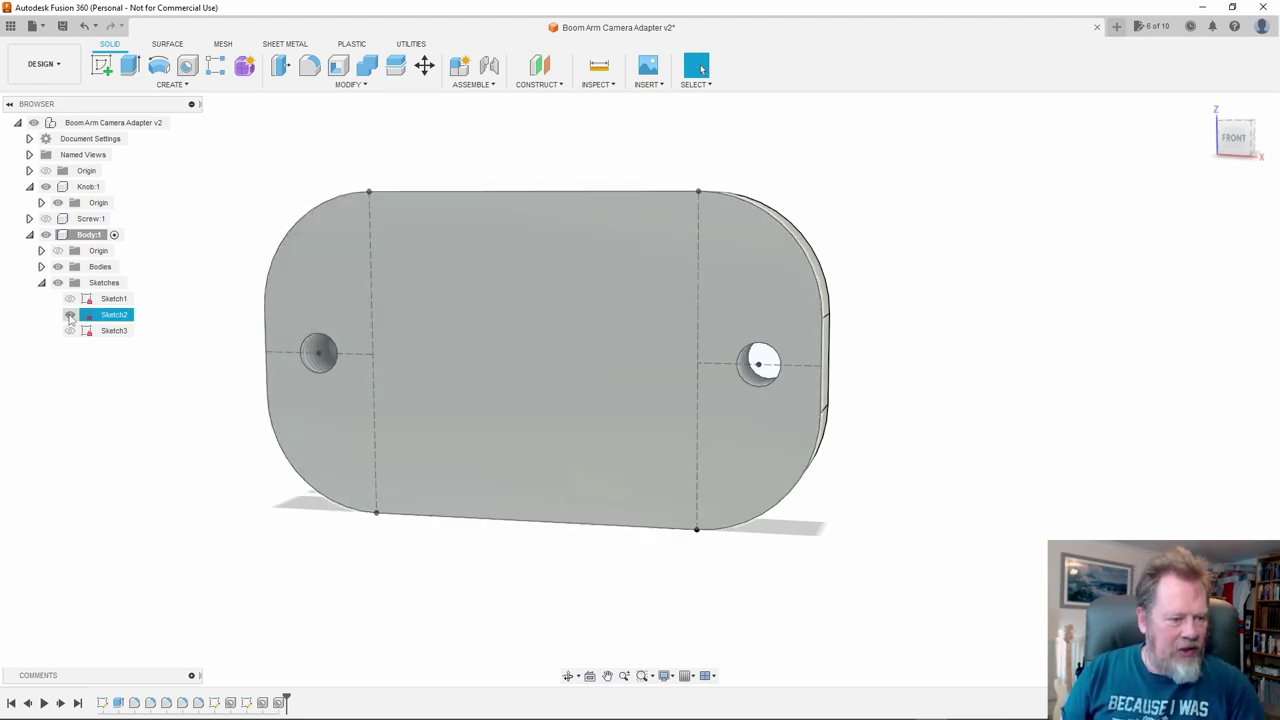
left_click(70, 315)
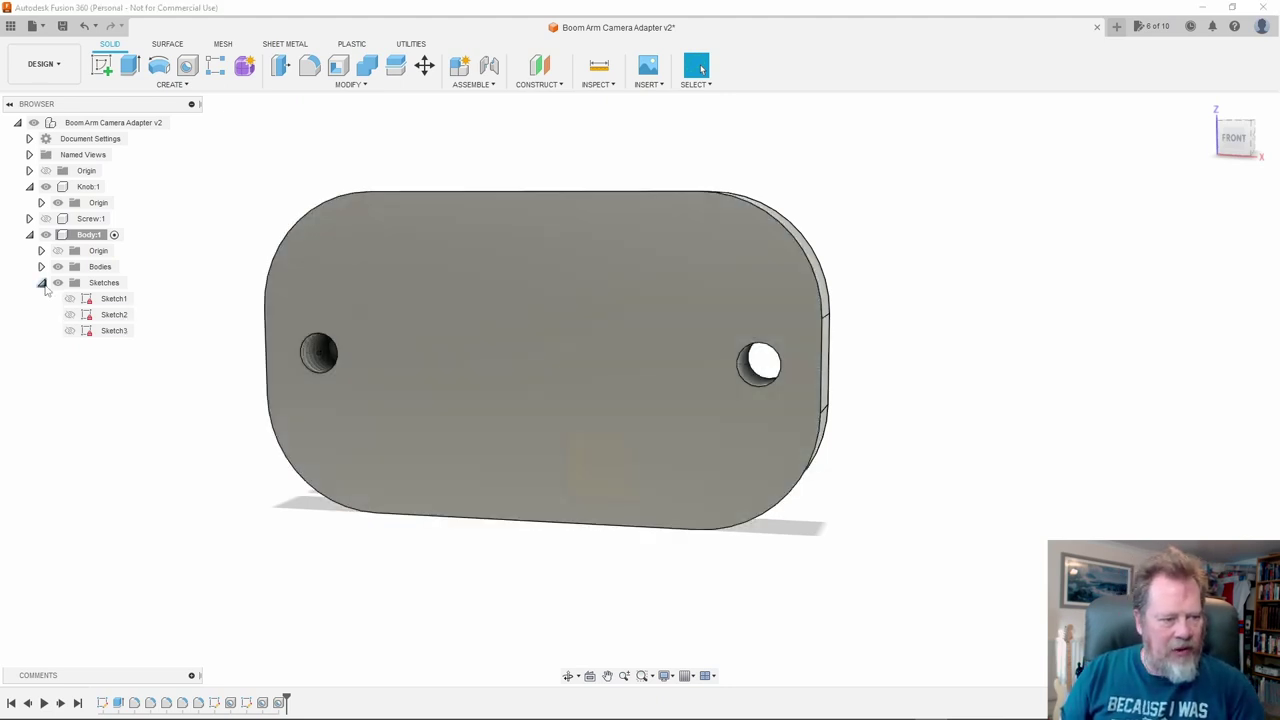
left_click(41, 282)
Measure the circular edge of the unthreaded hole on the front face to check its diameter
scroll(775, 375, "up", 2)
key("i")
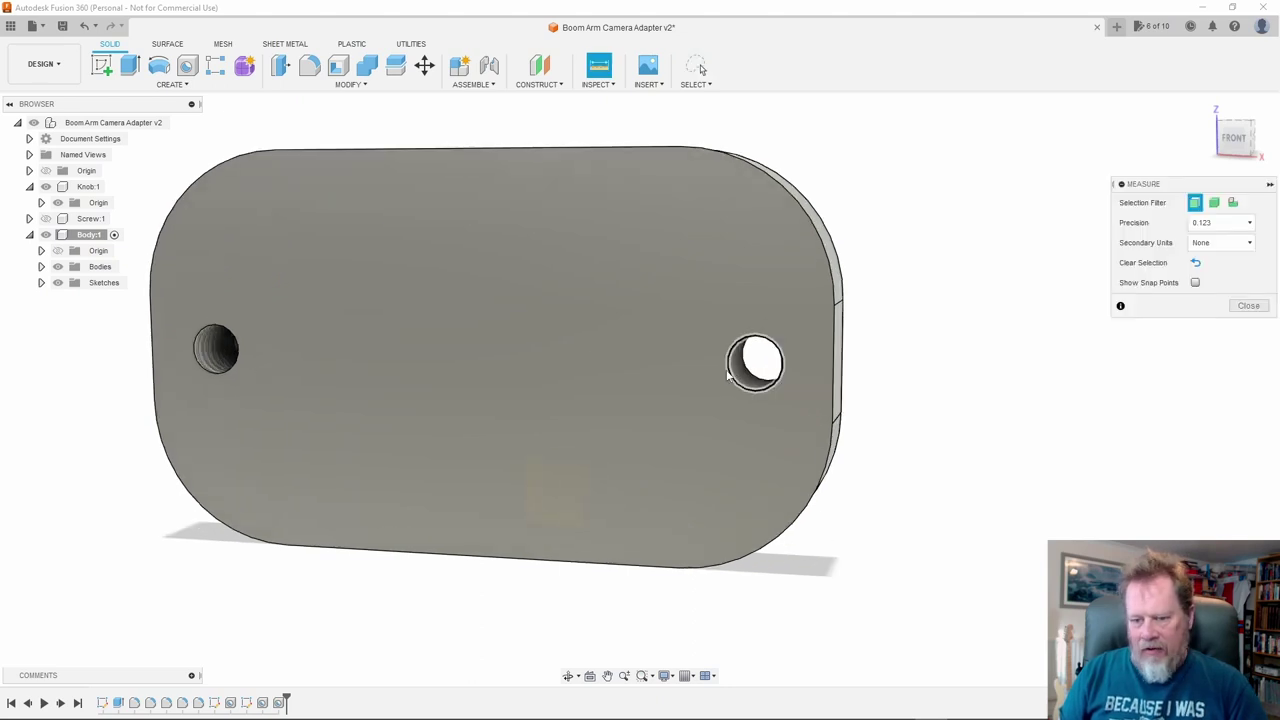
left_click(733, 373)
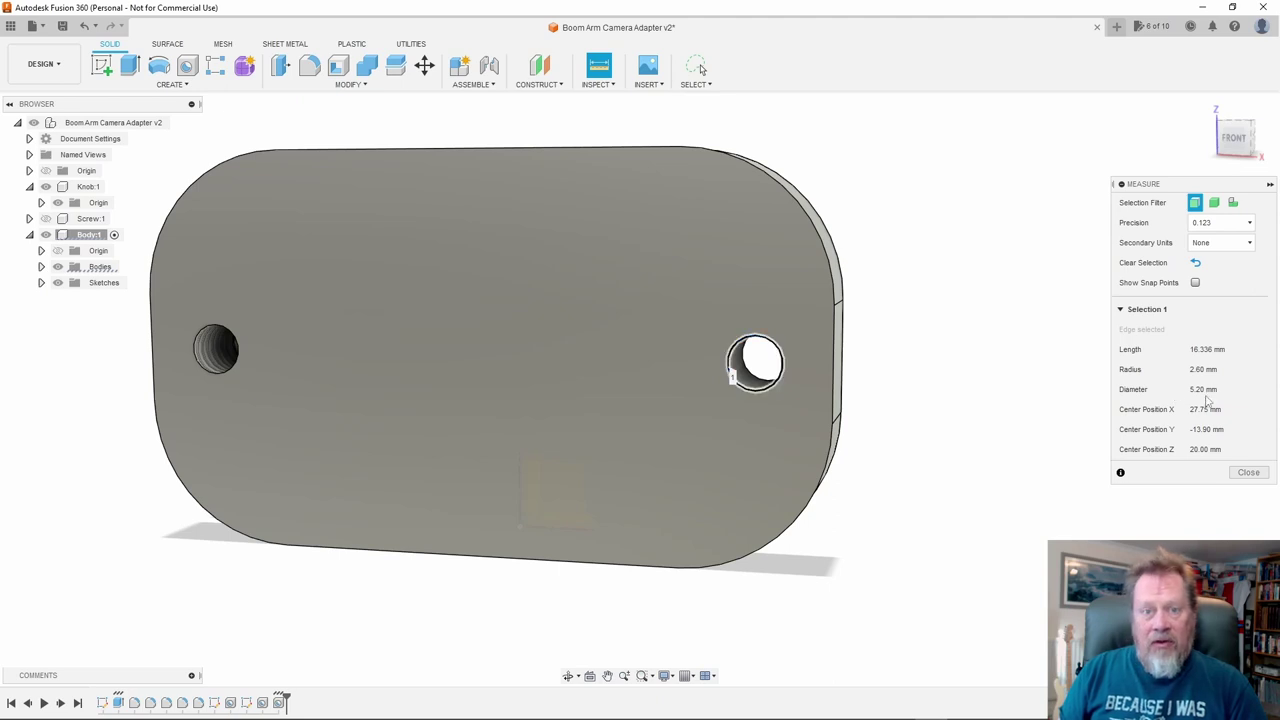
left_click(1248, 472)
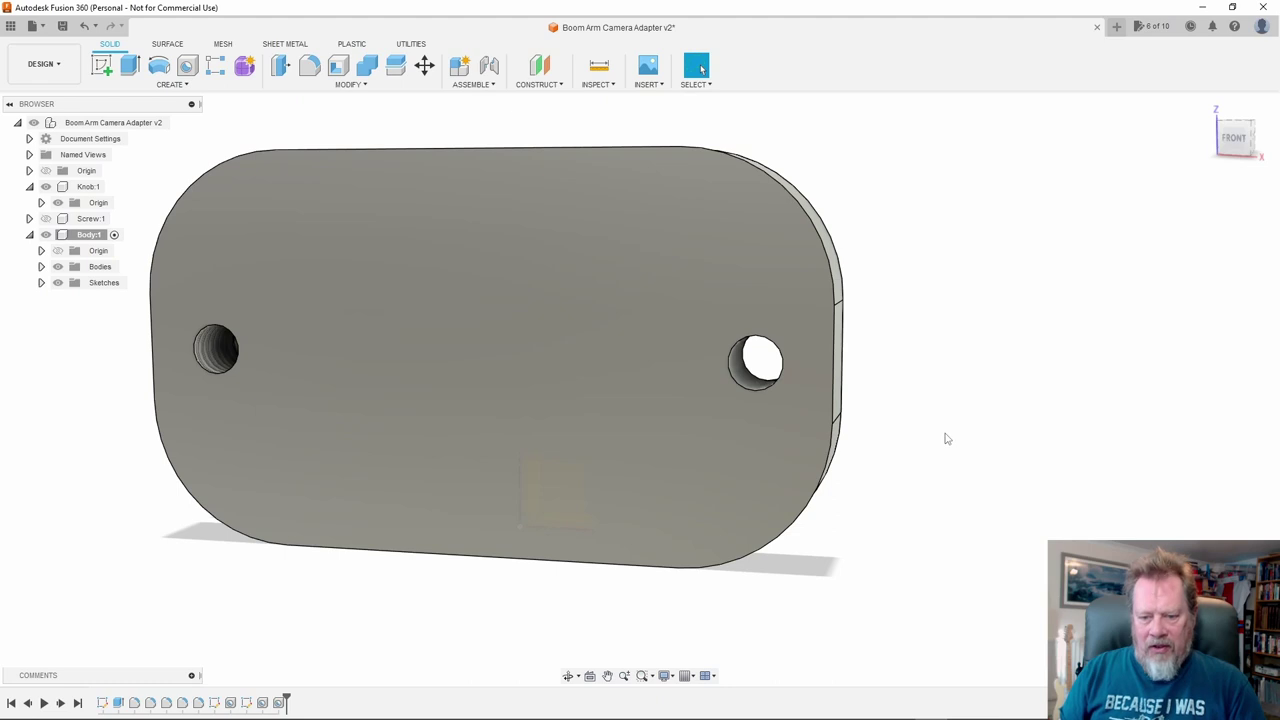
Sketch a 7.5 mm diameter circle centred on the unthreaded hole in Sketch2 and finish the sketch
mouse_move(886, 383)
middle_mouse_down("shift")
mouse_move(900, 397)
mouse_move(877, 369)
middle_mouse_up("shift")
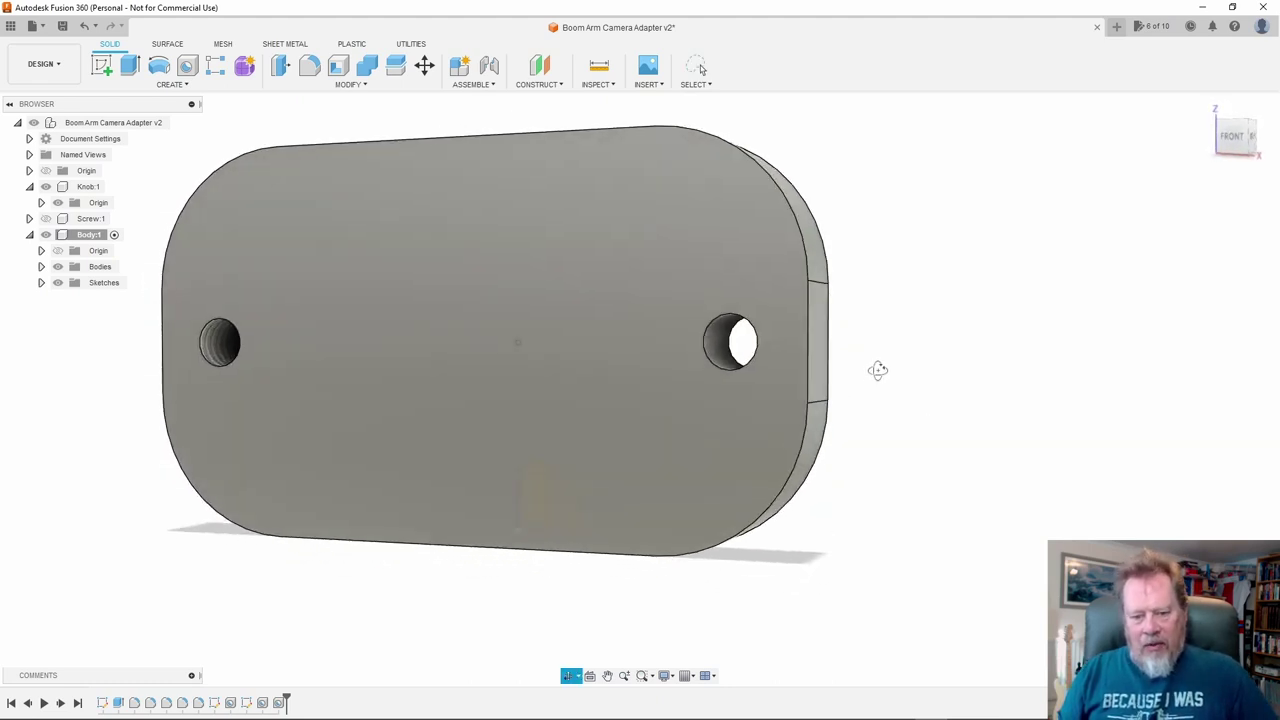
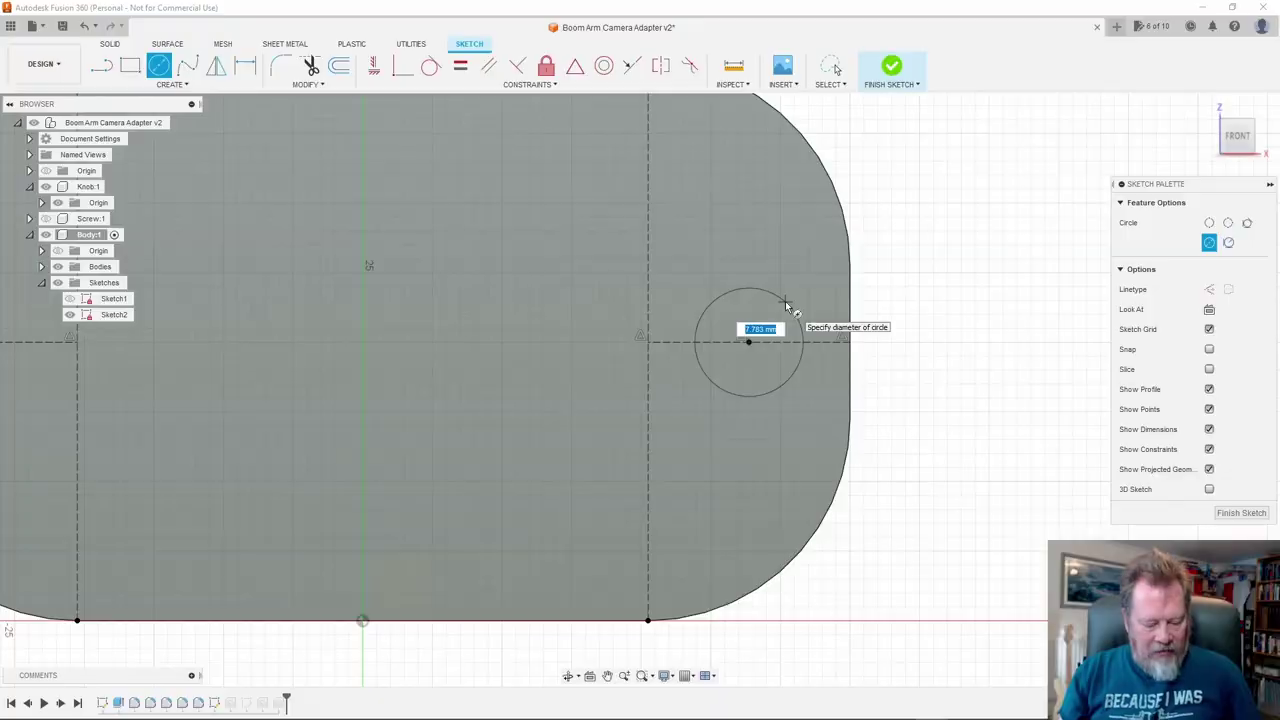
key("Tab")
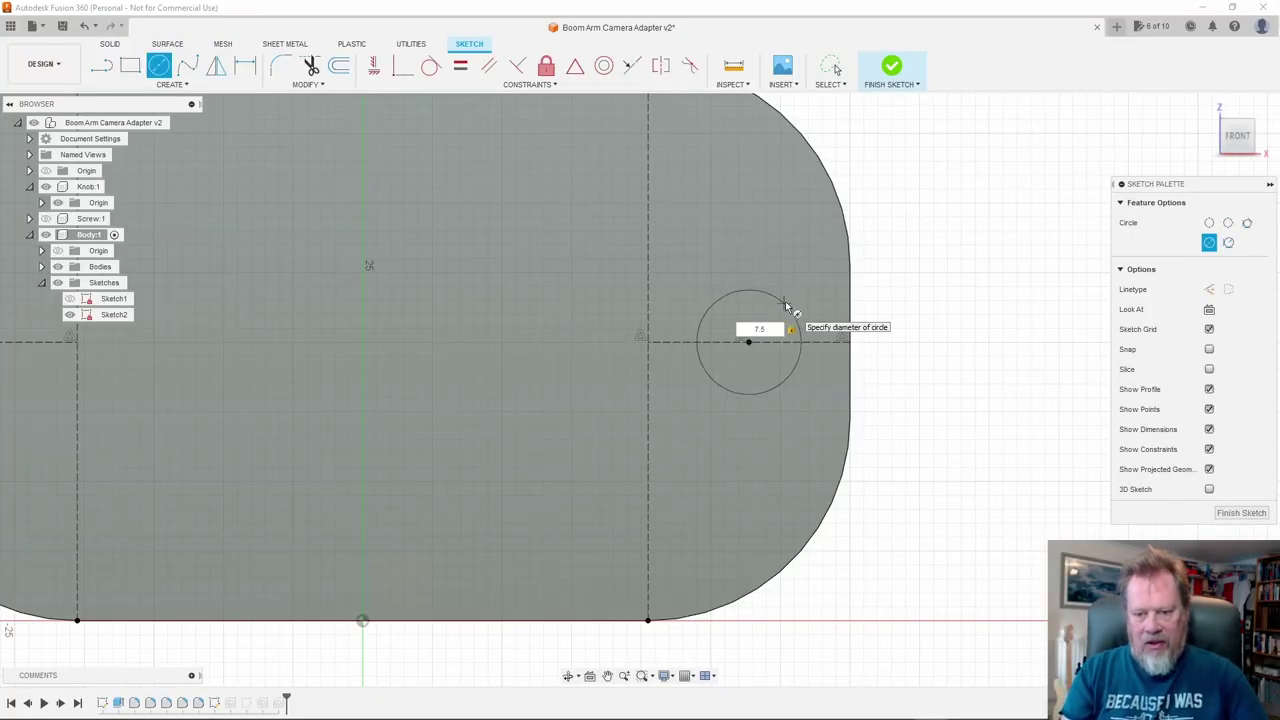
key("Return")
key("Escape")
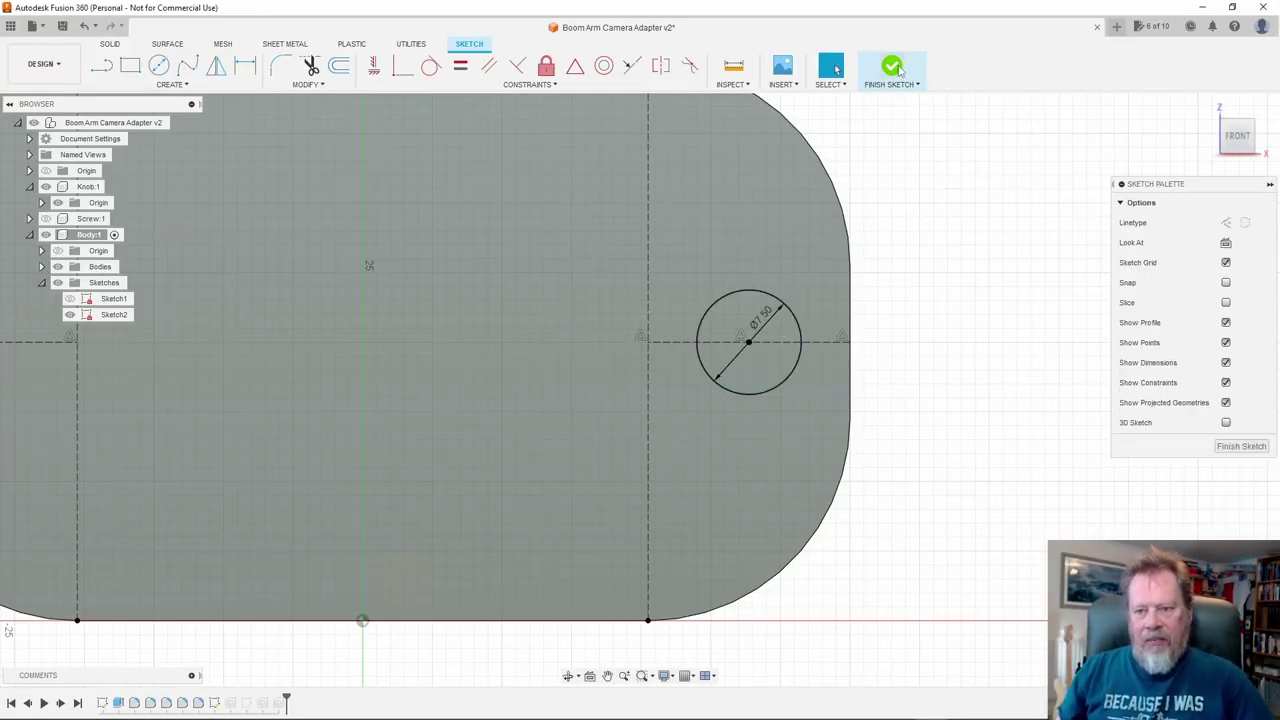
left_click(893, 67)
Extrude the circle profile around the unthreaded hole by -3 mm as a cut to form a counterbore
scroll(757, 328, "up", 4)
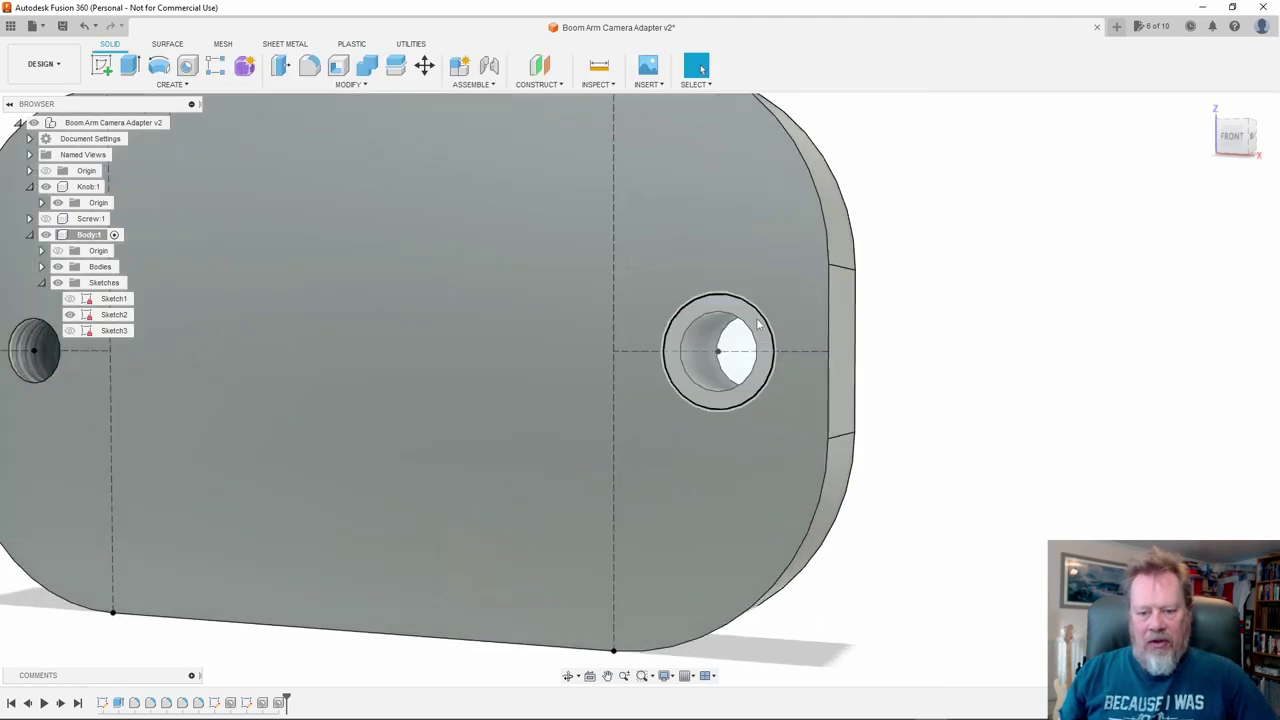
left_click(753, 320)
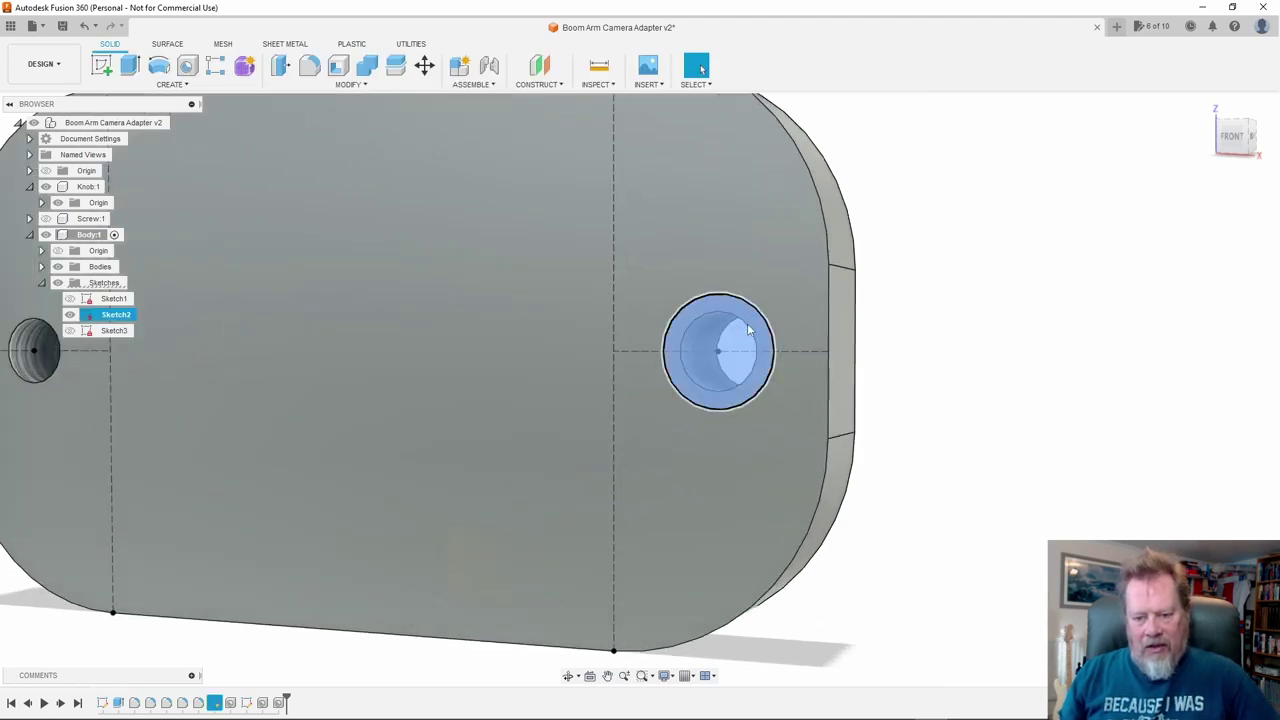
key("e")
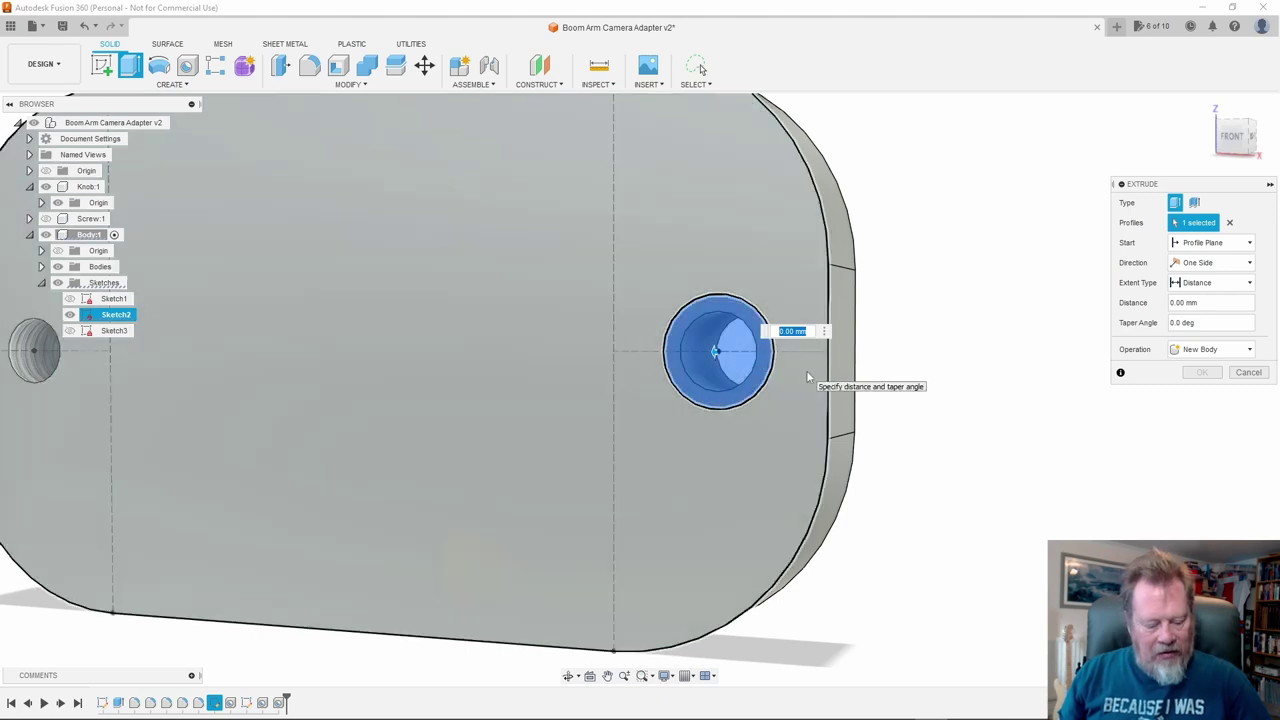
type("-3")
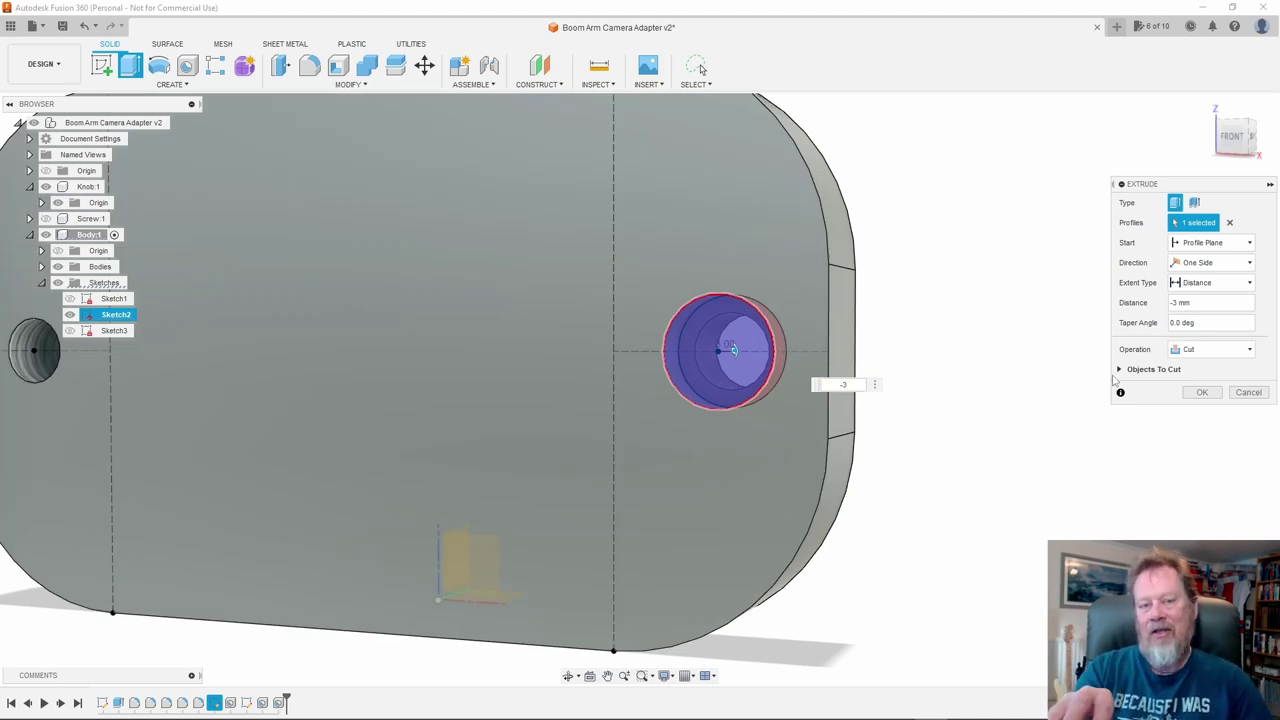
left_click(1201, 393)
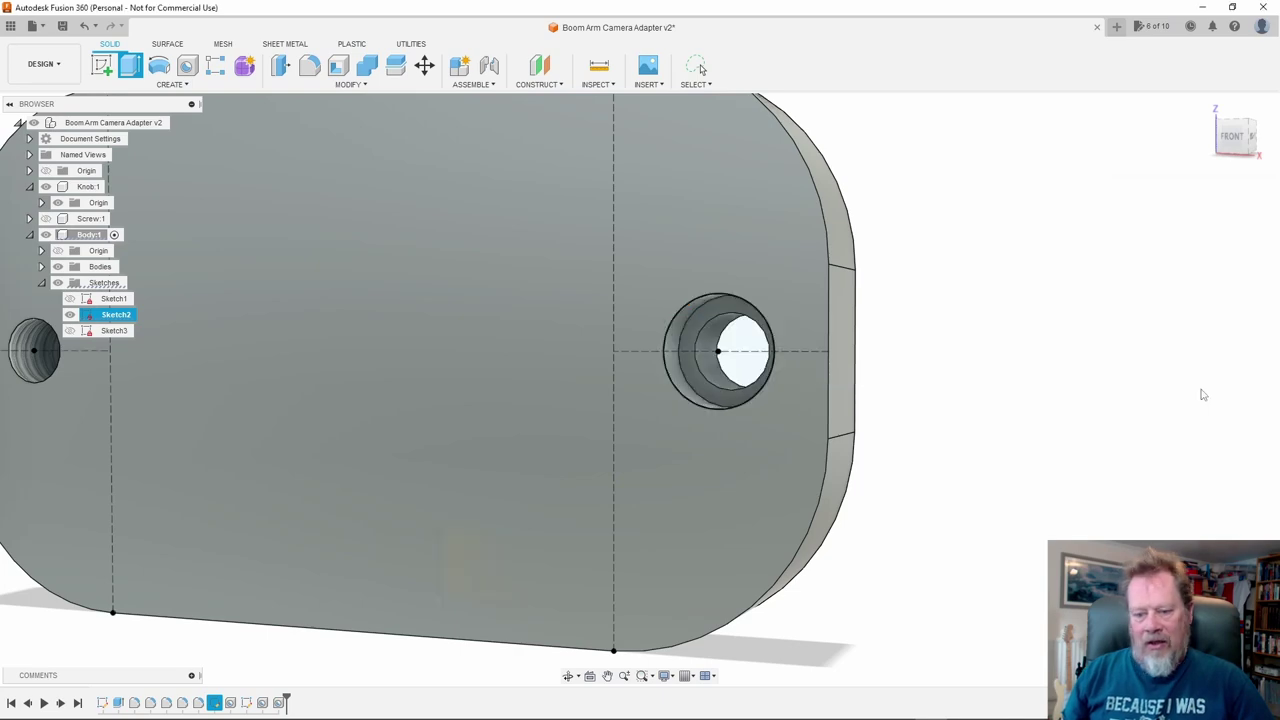
scroll(741, 352, "up", 2)
middle_click_drag(737, 337, 957, 322, "shift")
scroll(749, 323, "down", 4)
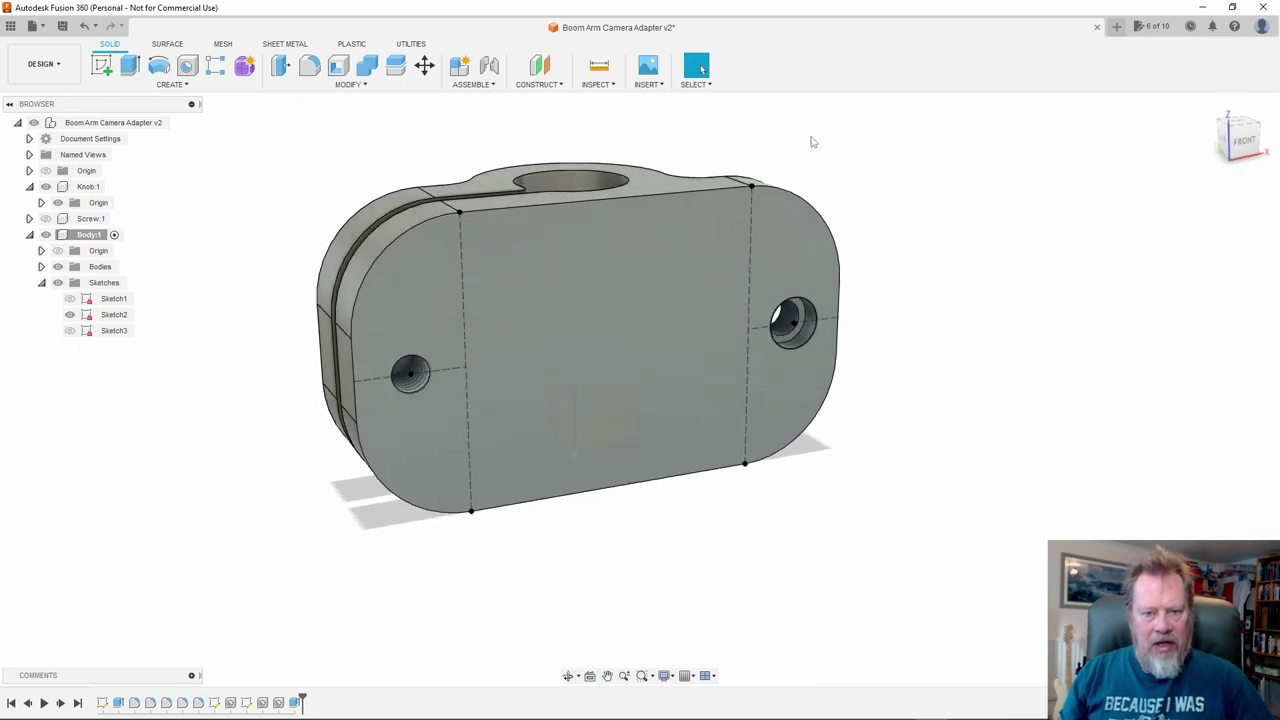
left_click(616, 86)
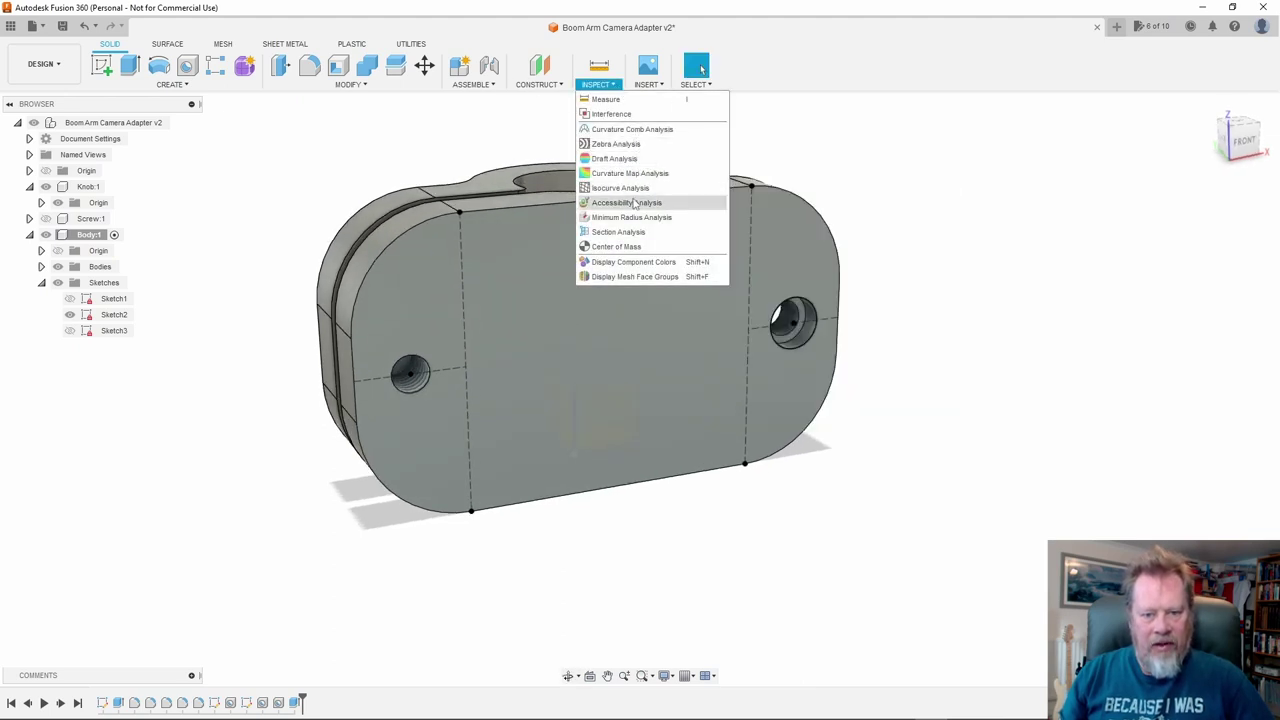
left_click(628, 232)
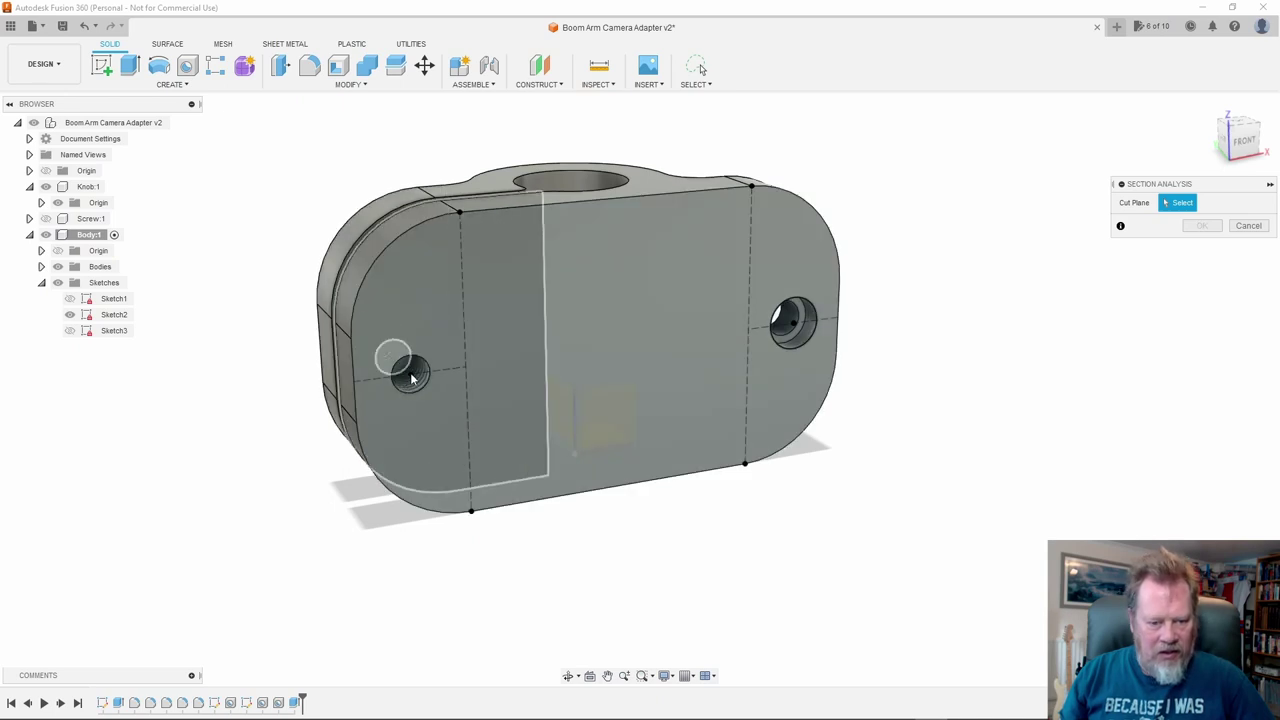
key("Escape")
Measure the body's height between the two sketch points beside the threaded hole
middle_click_drag(803, 340, 760, 360, "shift")
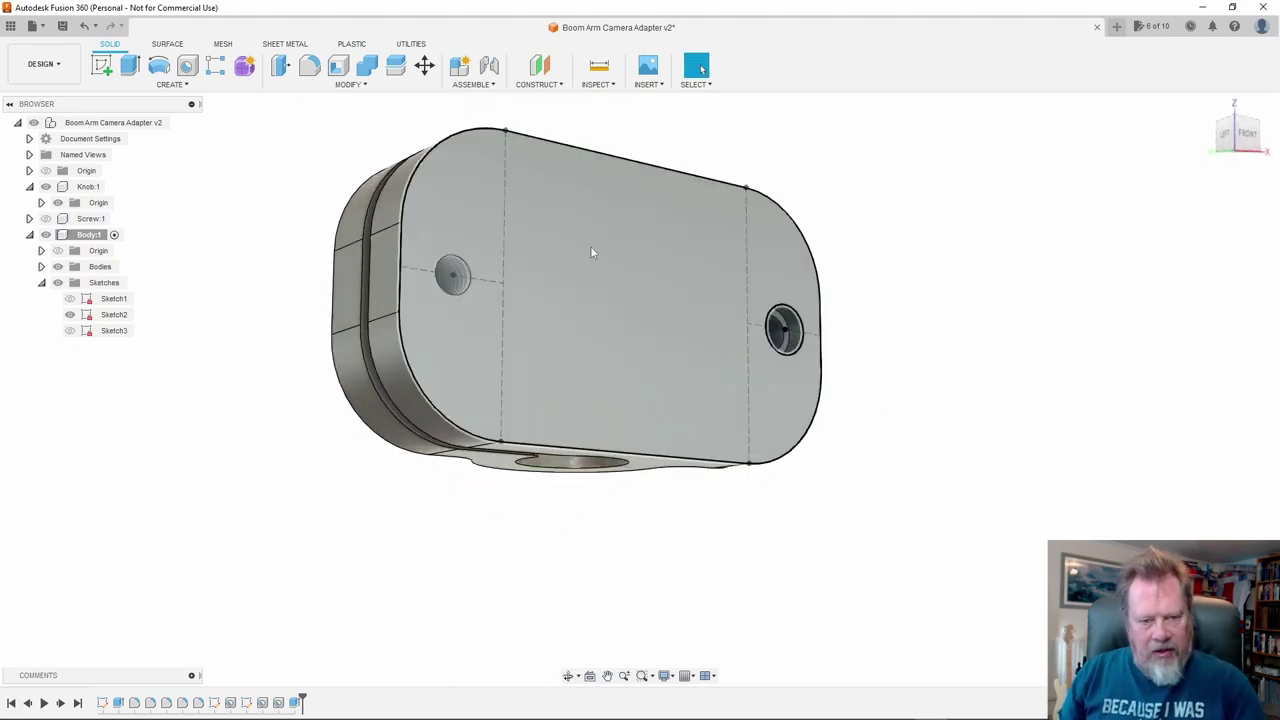
key("i")
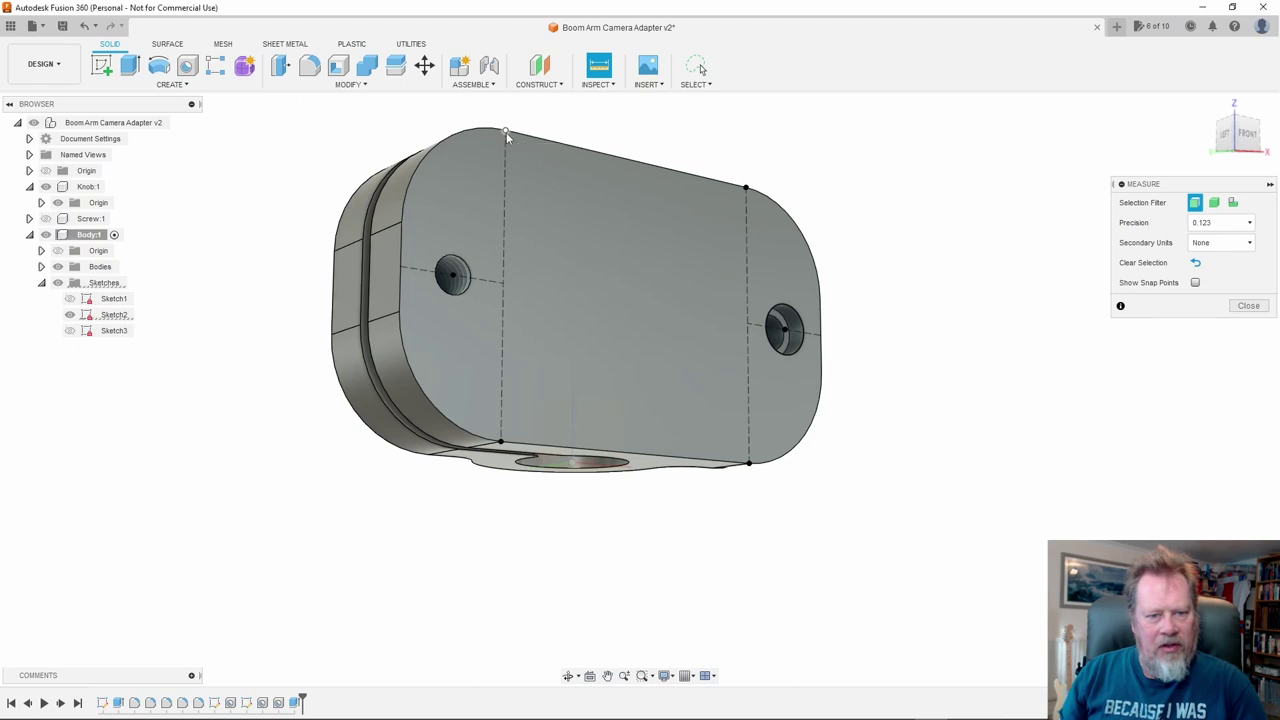
left_click(506, 132)
left_click(502, 443)
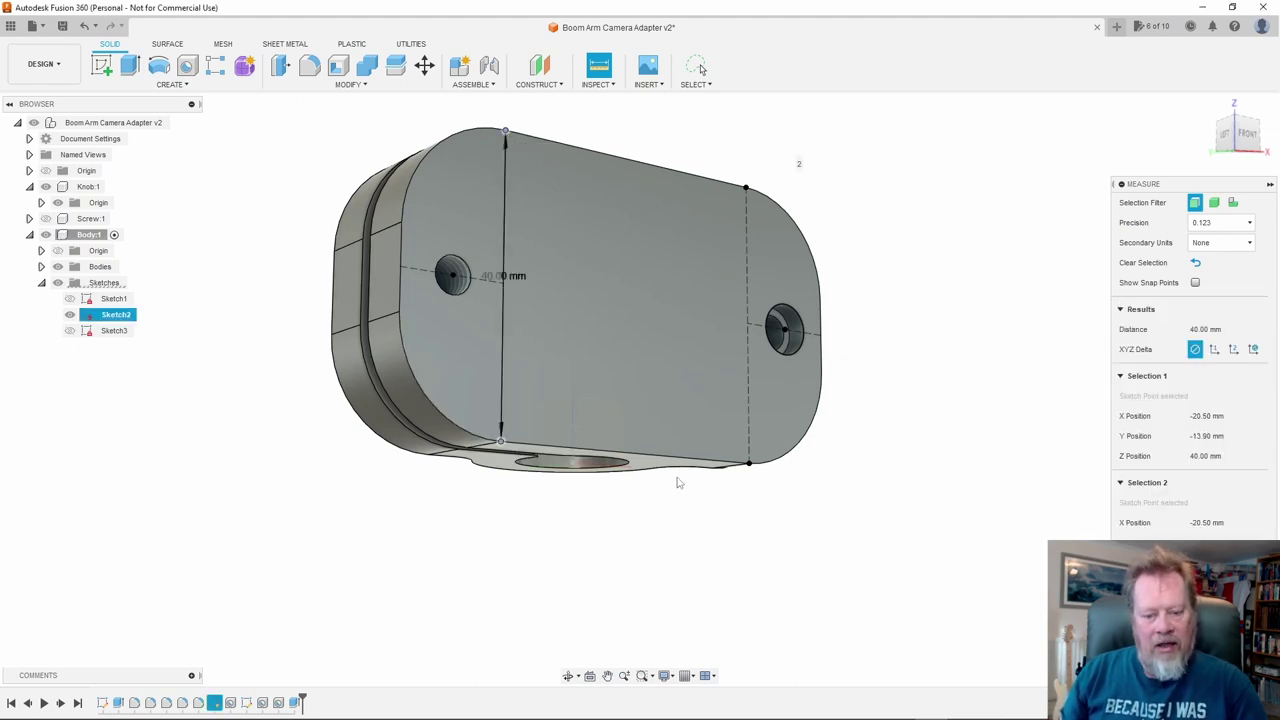
key("Escape")
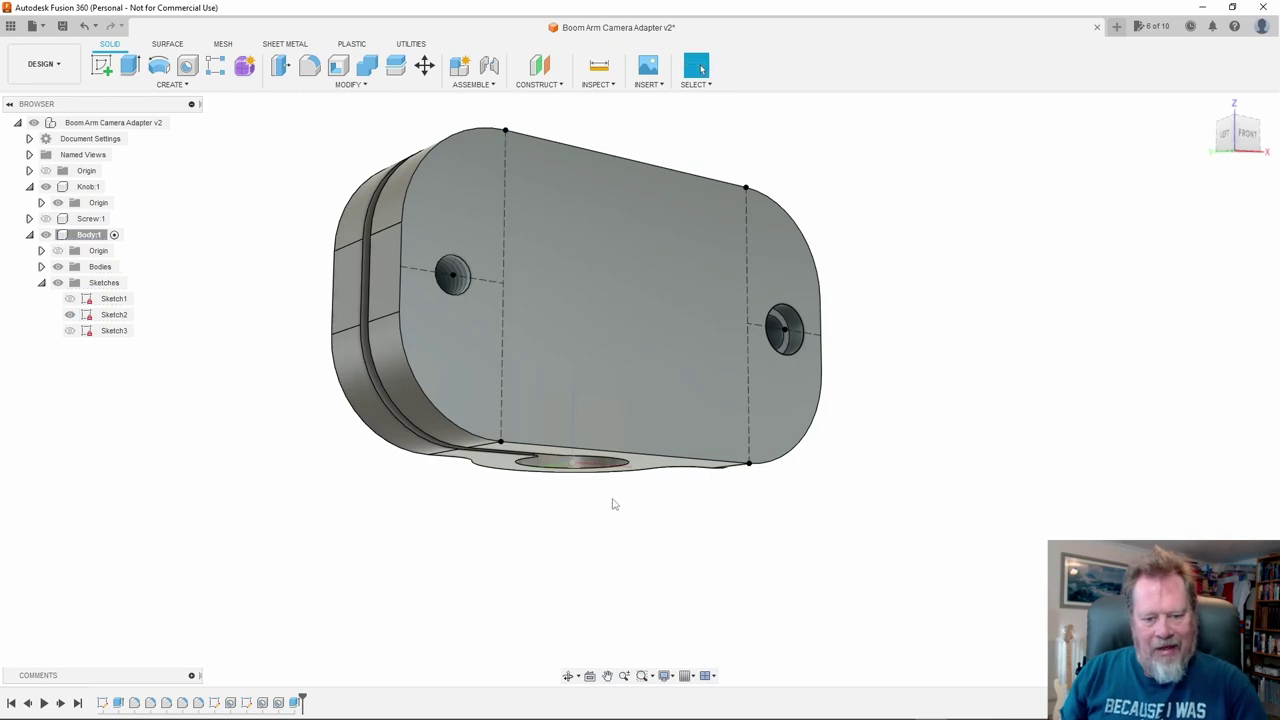
Create a construction plane offset 20 mm upward from the horizontal XY origin plane, inside the Body component
scroll(591, 480, "up", 4)
mouse_move(591, 478)
middle_mouse_down("shift")
mouse_move(611, 428)
mouse_move(582, 485)
middle_mouse_up("shift")
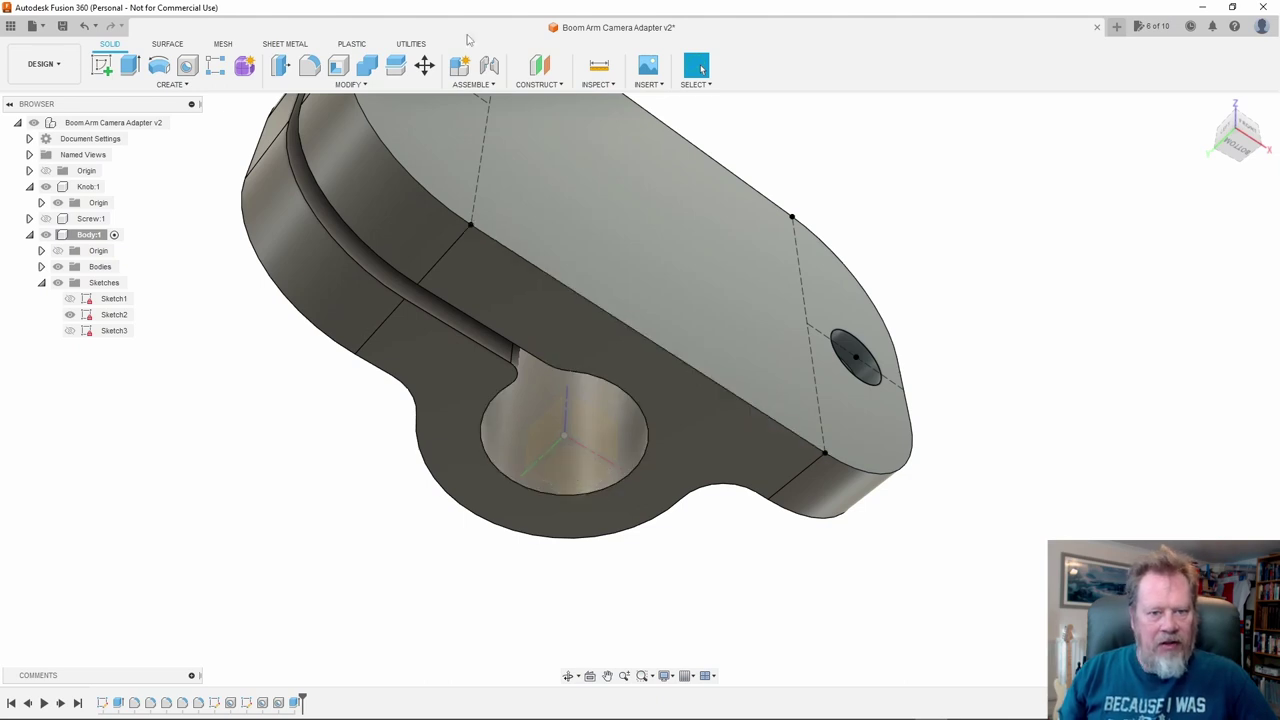
left_click(553, 86)
left_click(555, 99)
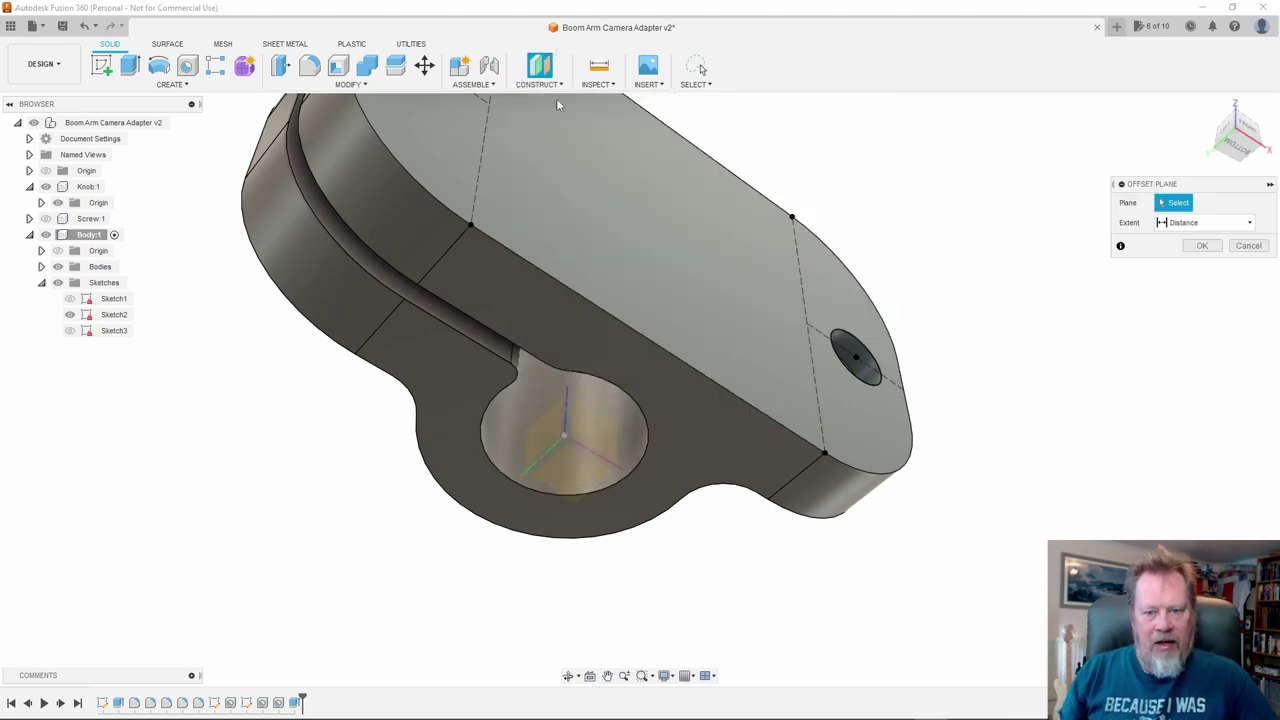
left_click(568, 468)
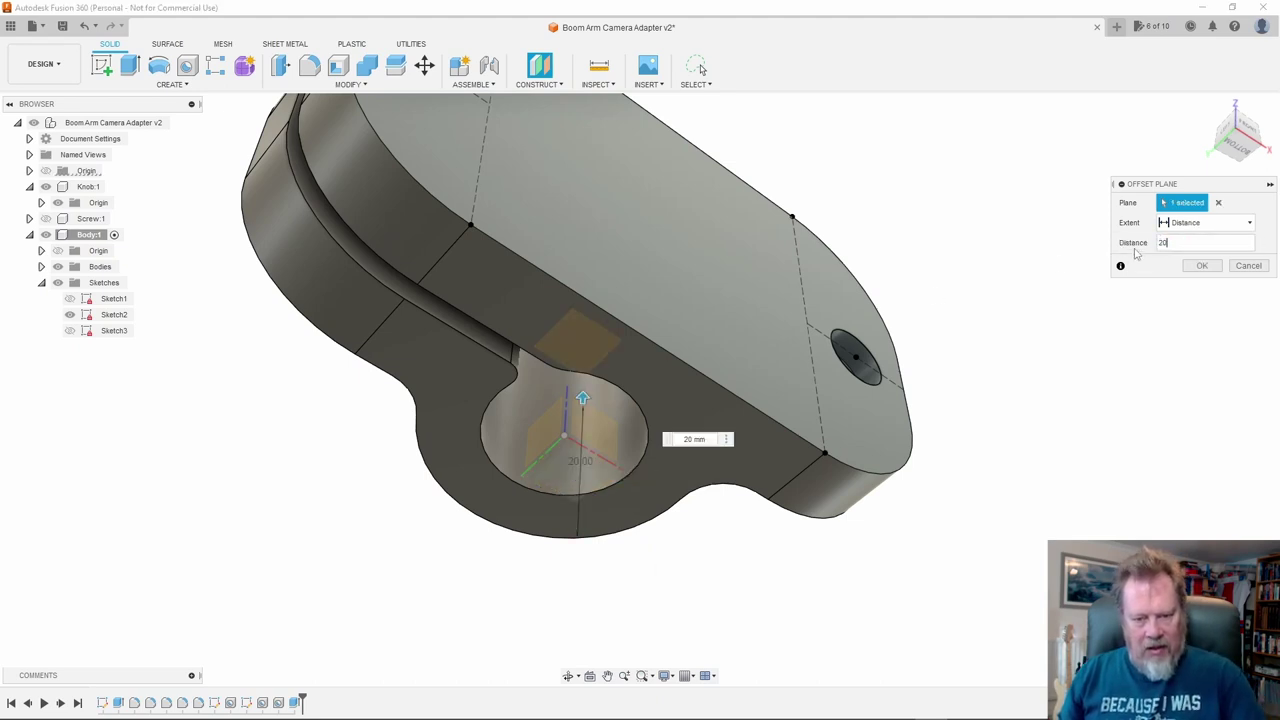
left_click(1202, 265)
Create a section analysis of the body using the offset construction plane as the cut plane, with 0 mm distance
middle_click_drag(900, 289, 660, 200, "shift")
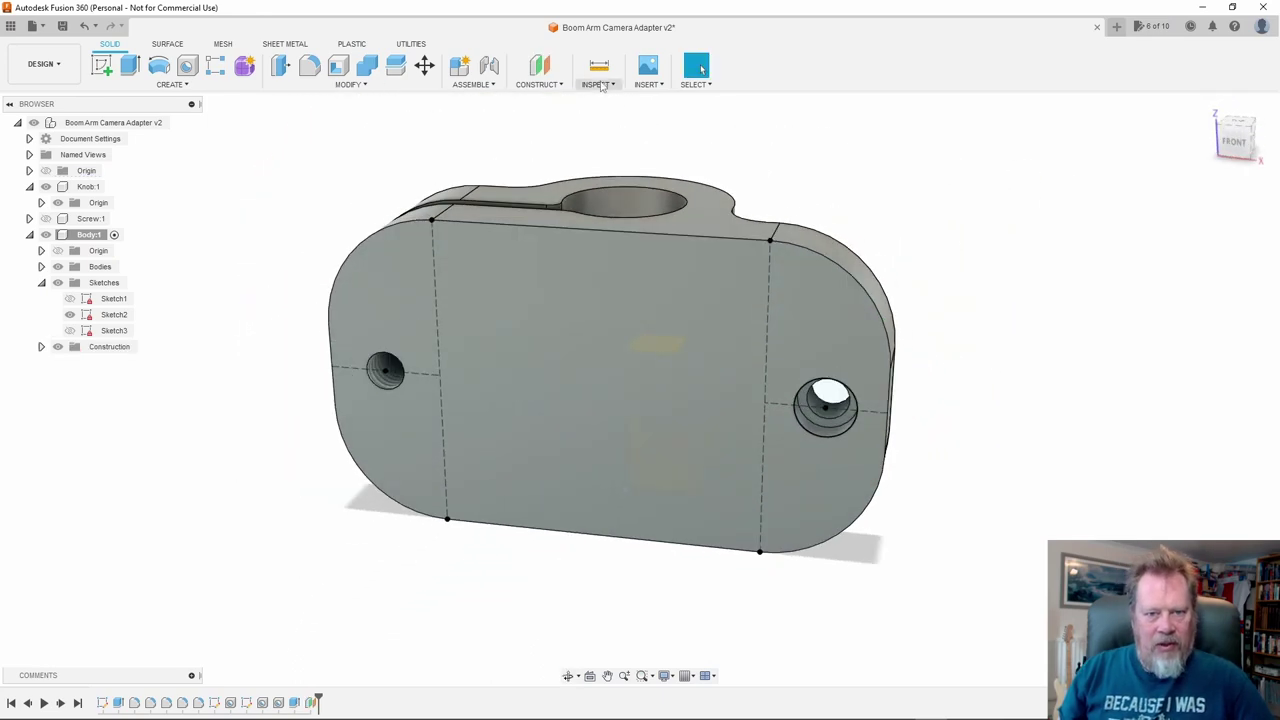
left_click(602, 87)
left_click(640, 233)
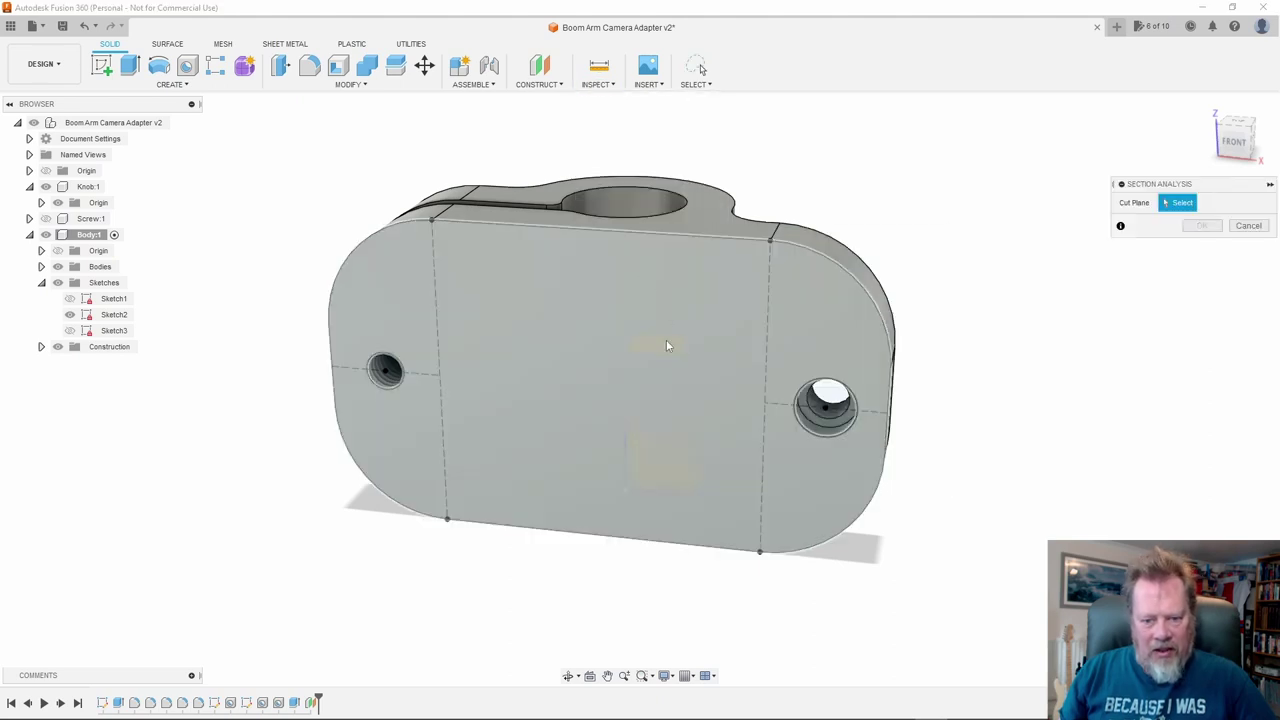
middle_click_drag(663, 348, 676, 362, "shift")
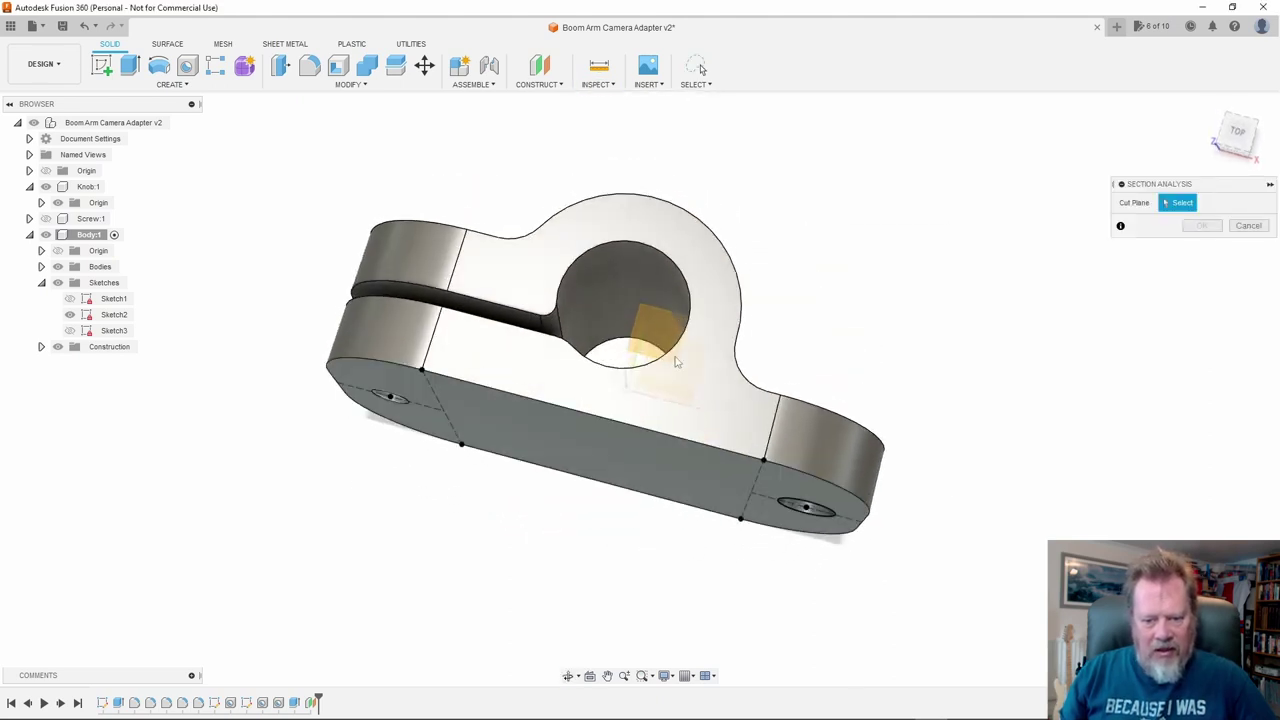
left_click(645, 352)
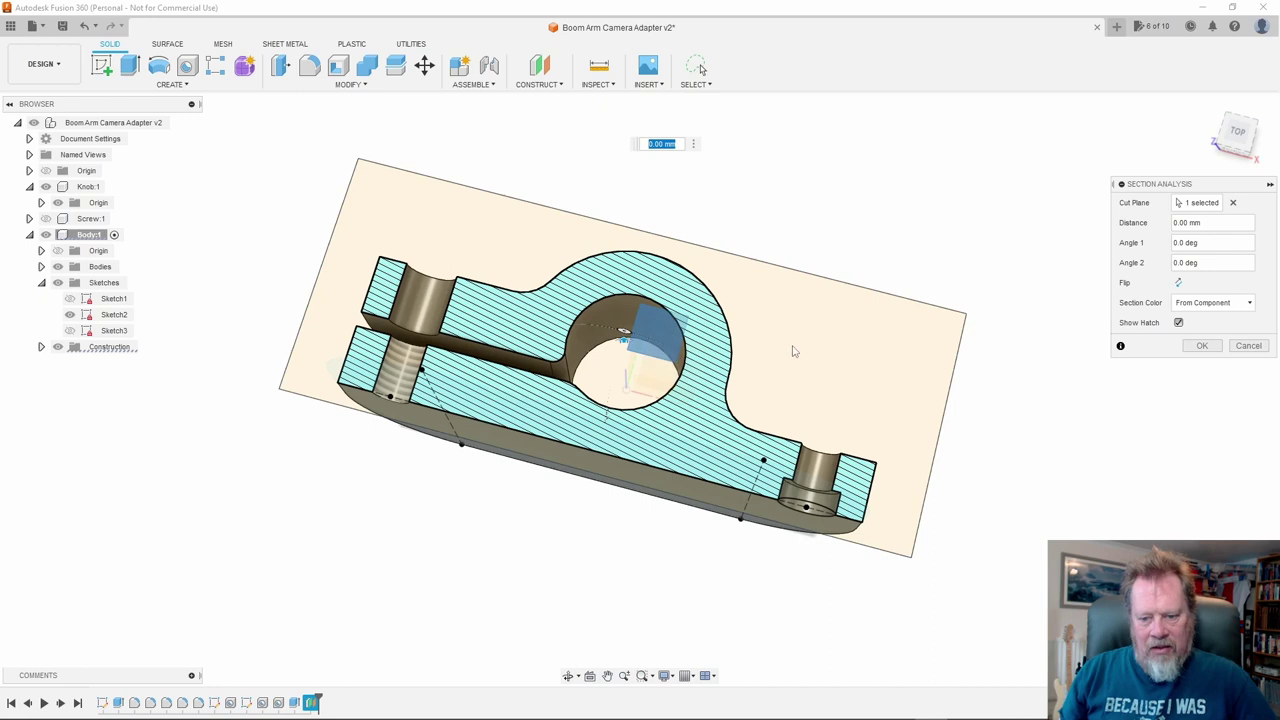
left_click(1202, 345)
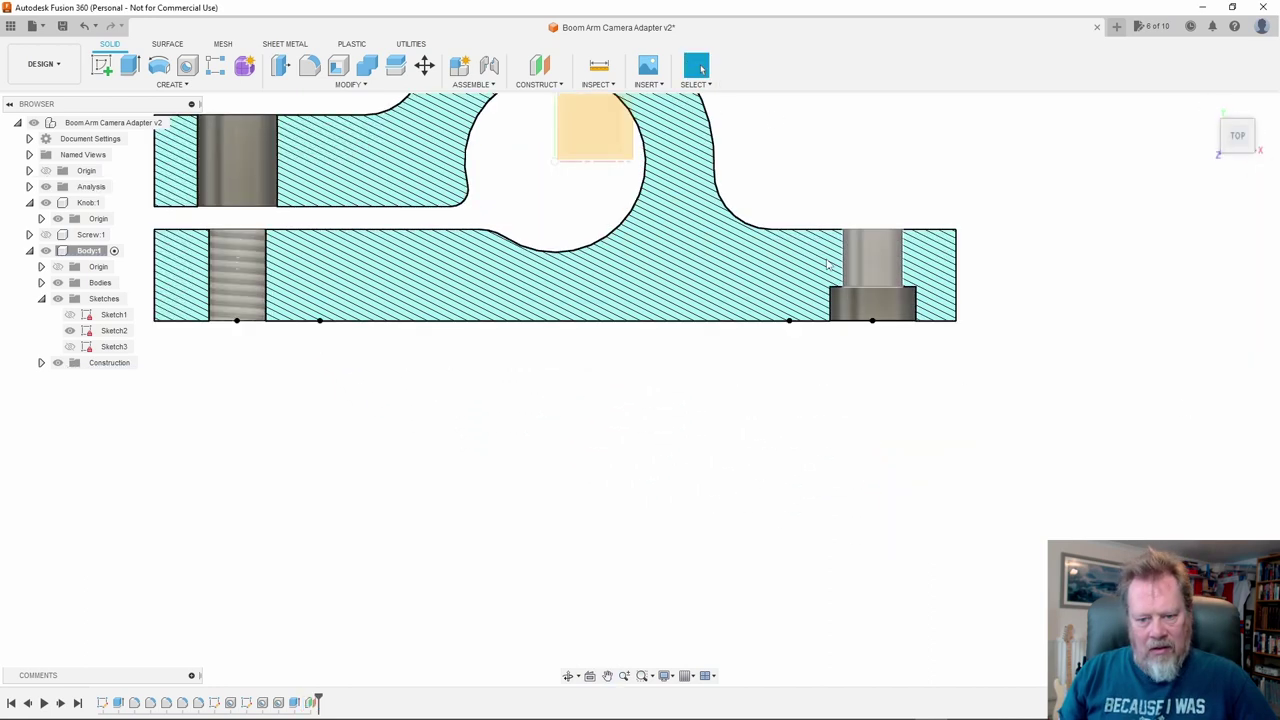
Examine the sectioned body, looking at the counterbored hole, then the whole clamp profile
scroll(746, 203, "down", 3)
left_click_drag(761, 225, 754, 323)
key("Escape")
scroll(797, 337, "up", 2)
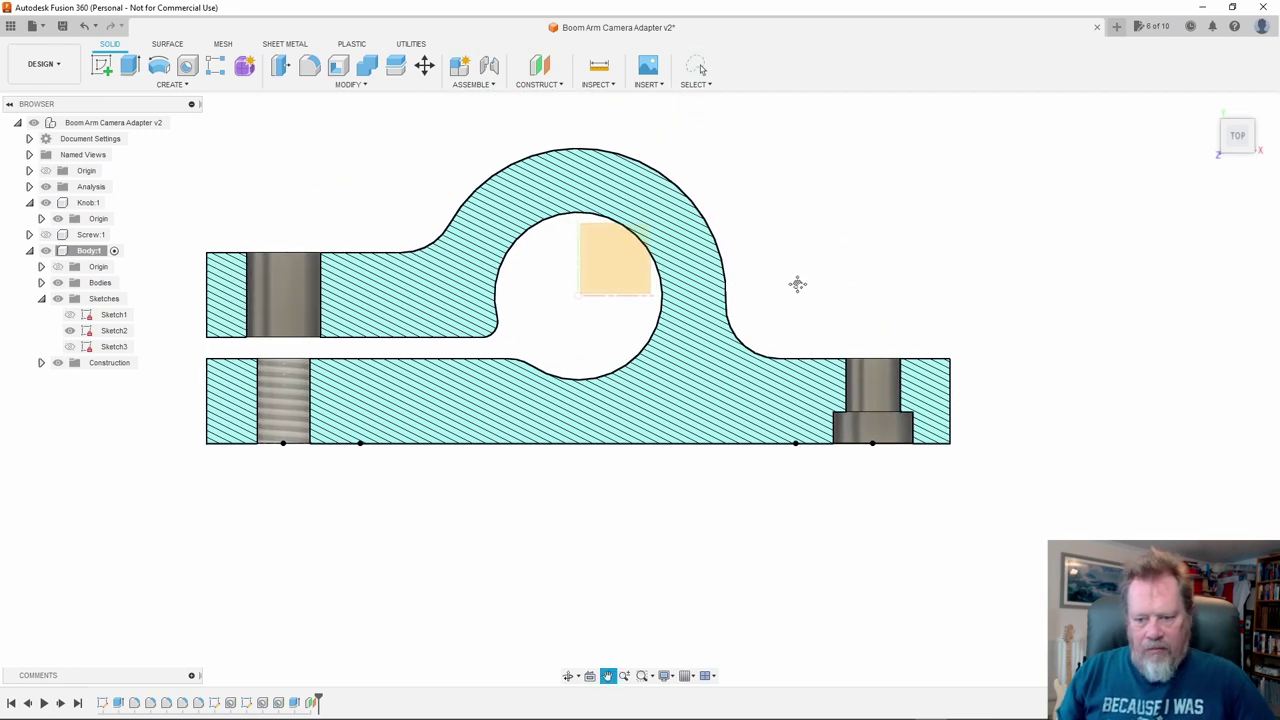
scroll(903, 345, "up", 2)
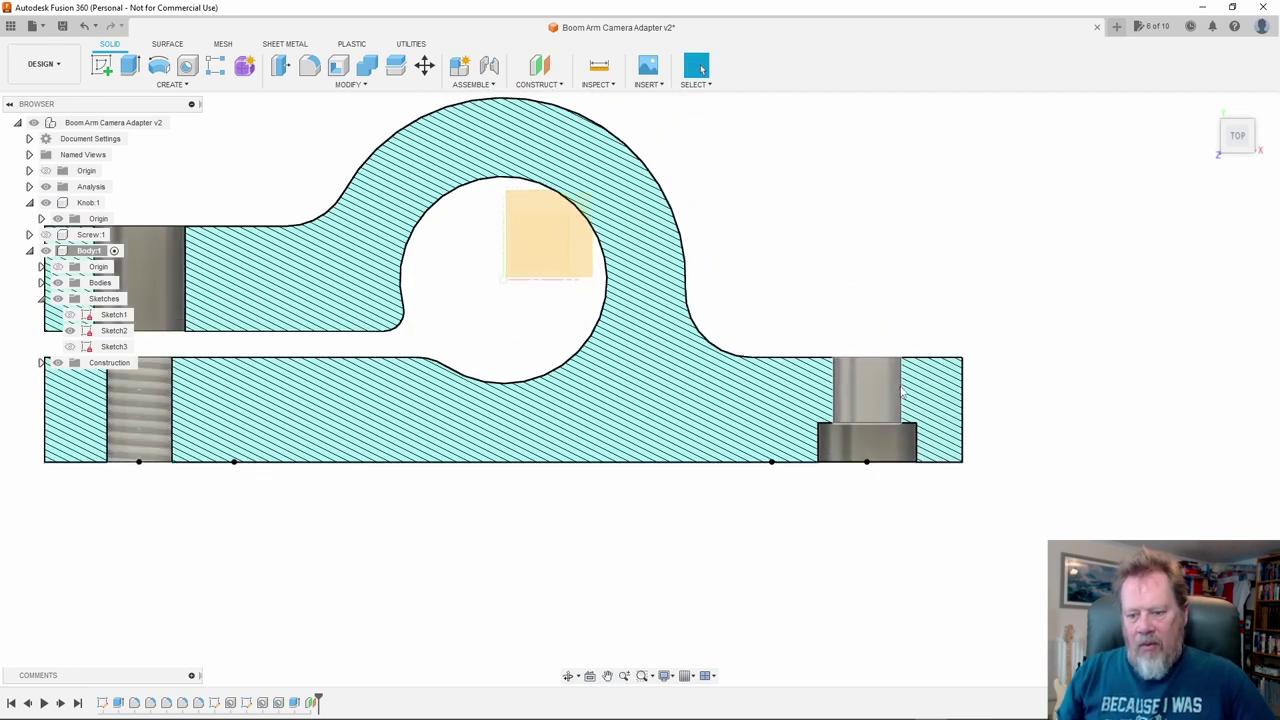
scroll(903, 393, "up", 1)
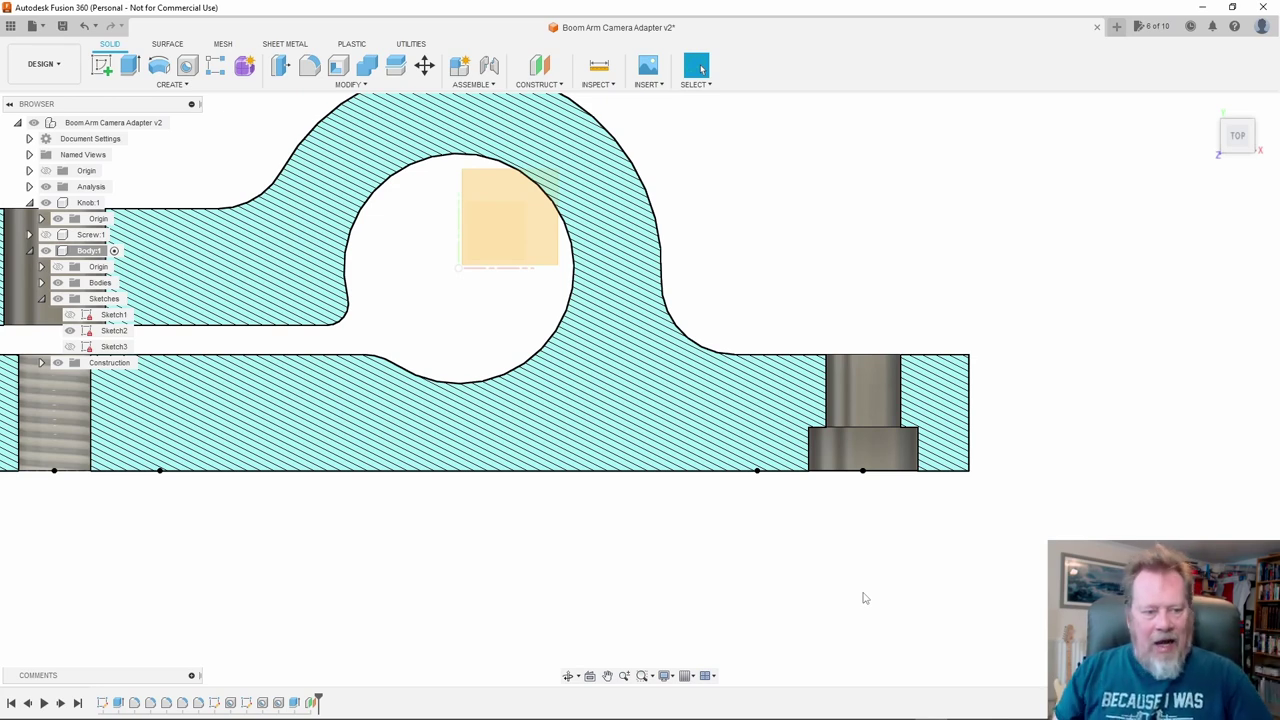
key("F6")
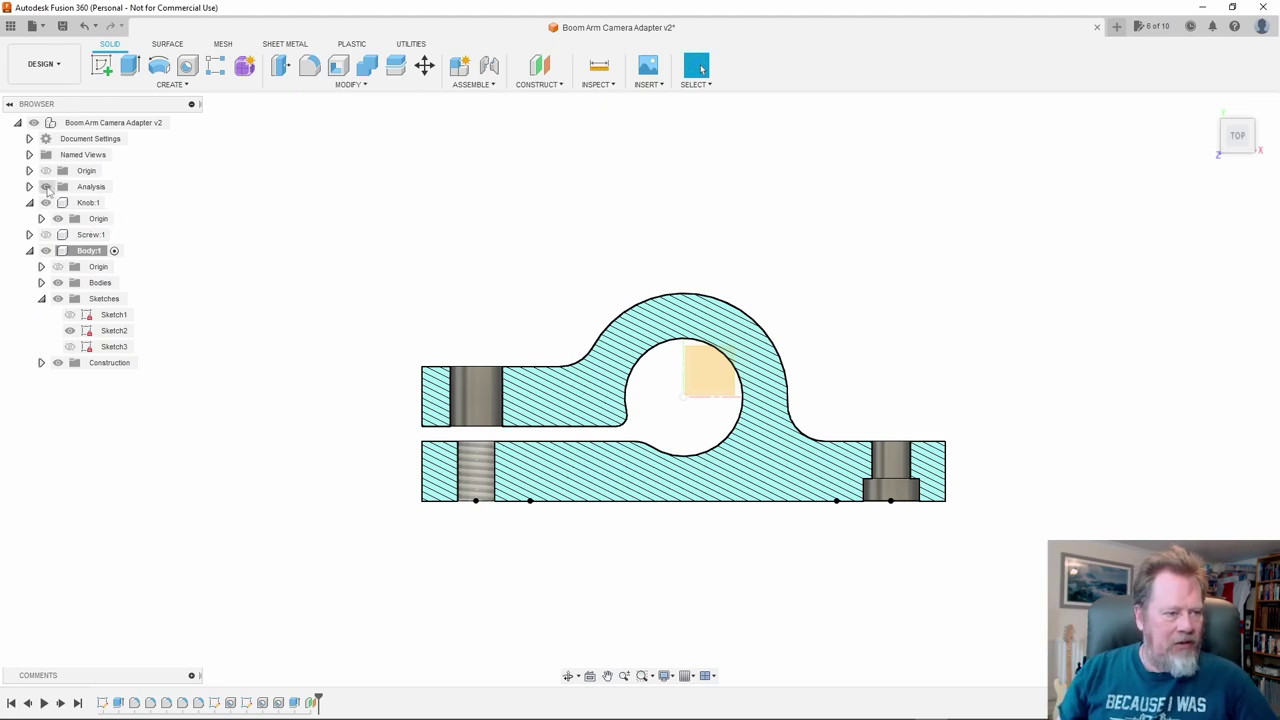
Hide the section analysis and the body's Sketch2, leaving the Sketches folder collapsed
left_click(46, 187)
middle_click_drag(823, 391, 872, 425, "shift")
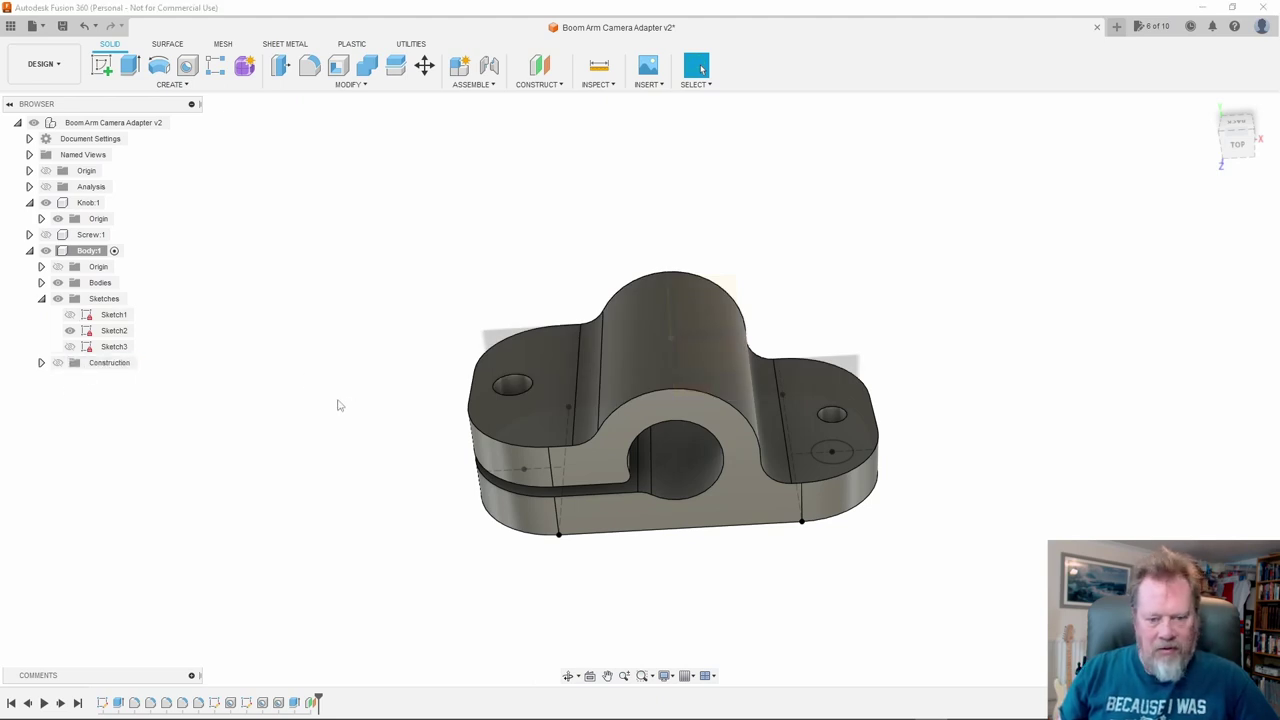
left_click(68, 332)
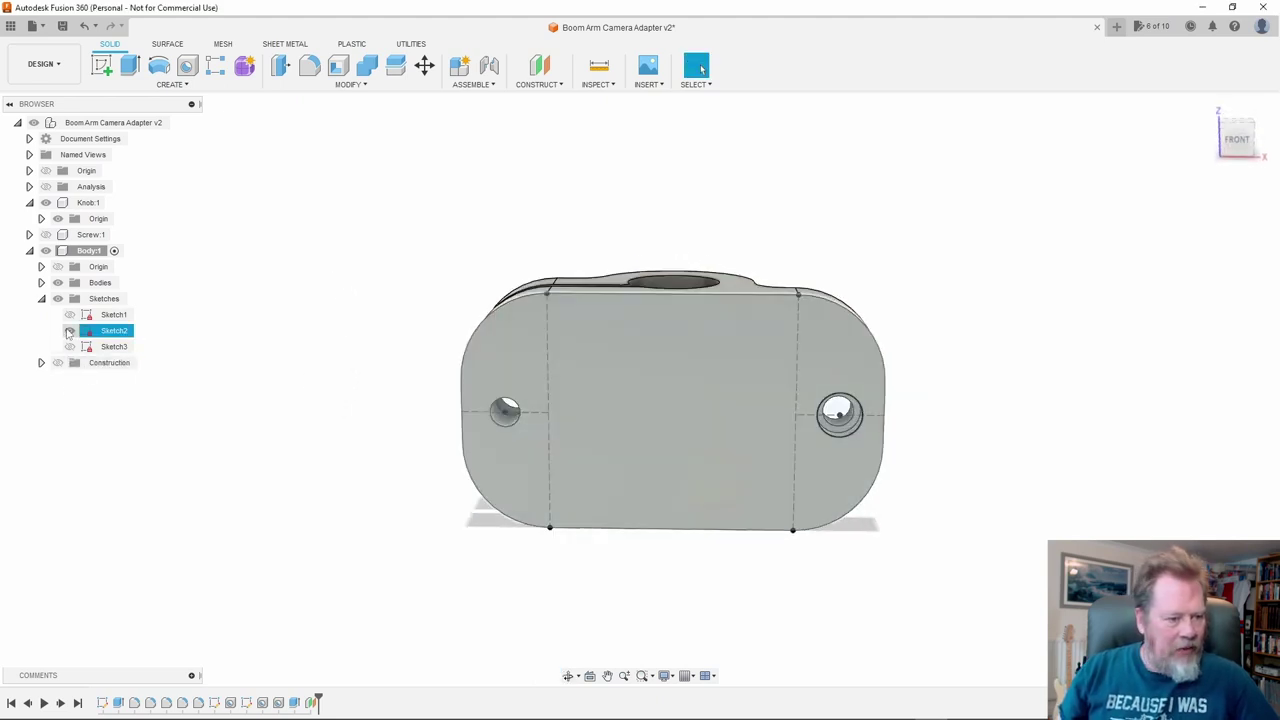
left_click(68, 332)
left_click(41, 298)
mouse_move(334, 363)
middle_mouse_down("shift")
mouse_move(451, 403)
mouse_move(532, 265)
mouse_move(486, 371)
mouse_move(529, 334)
mouse_move(494, 346)
mouse_move(303, 269)
mouse_move(346, 277)
mouse_move(337, 287)
mouse_move(384, 307)
middle_mouse_up("shift")
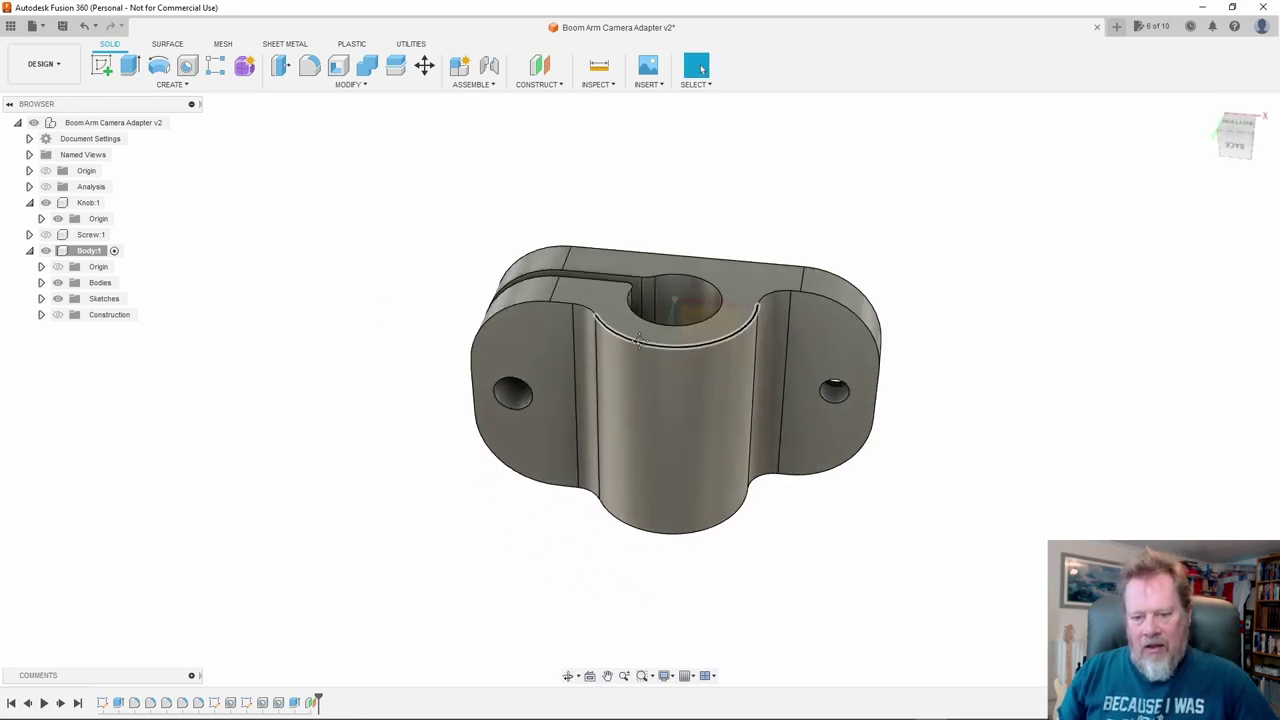
Fillet the outer edge chain of the clamp profile, including the upper rims of both flanges, with a 1 mm radius
scroll(621, 344, "up", 3)
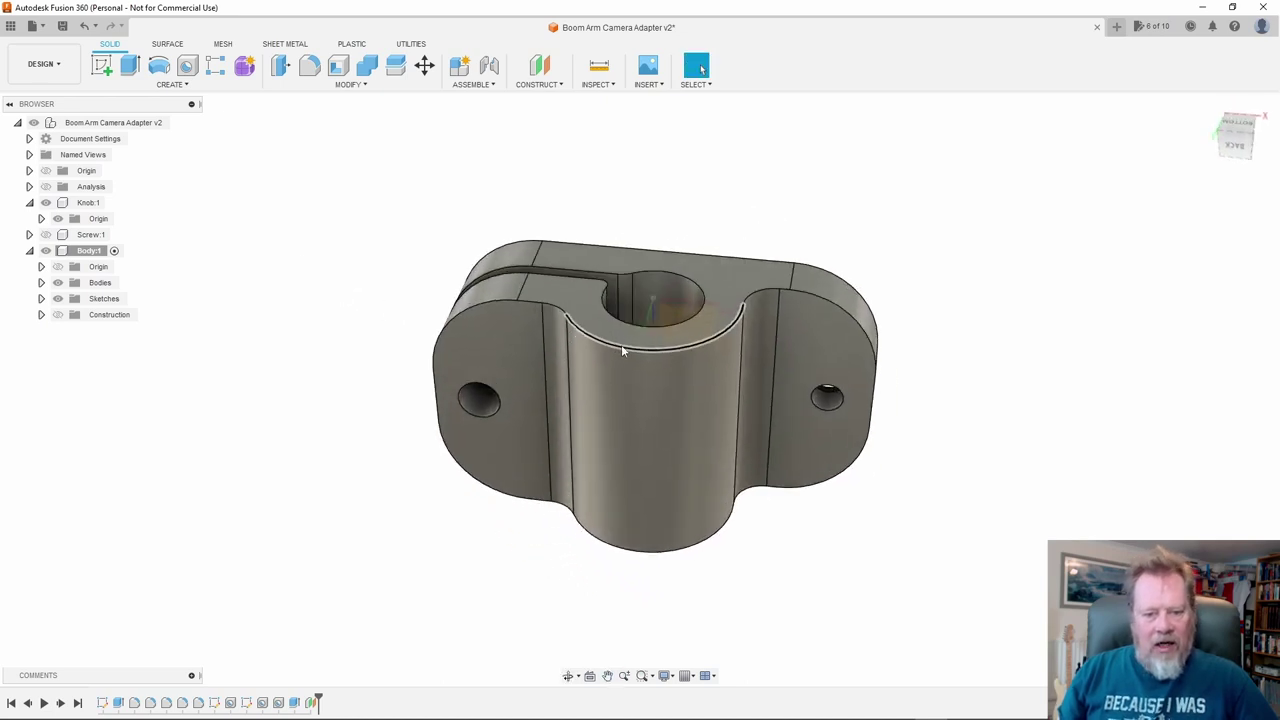
left_click(684, 350)
key("f")
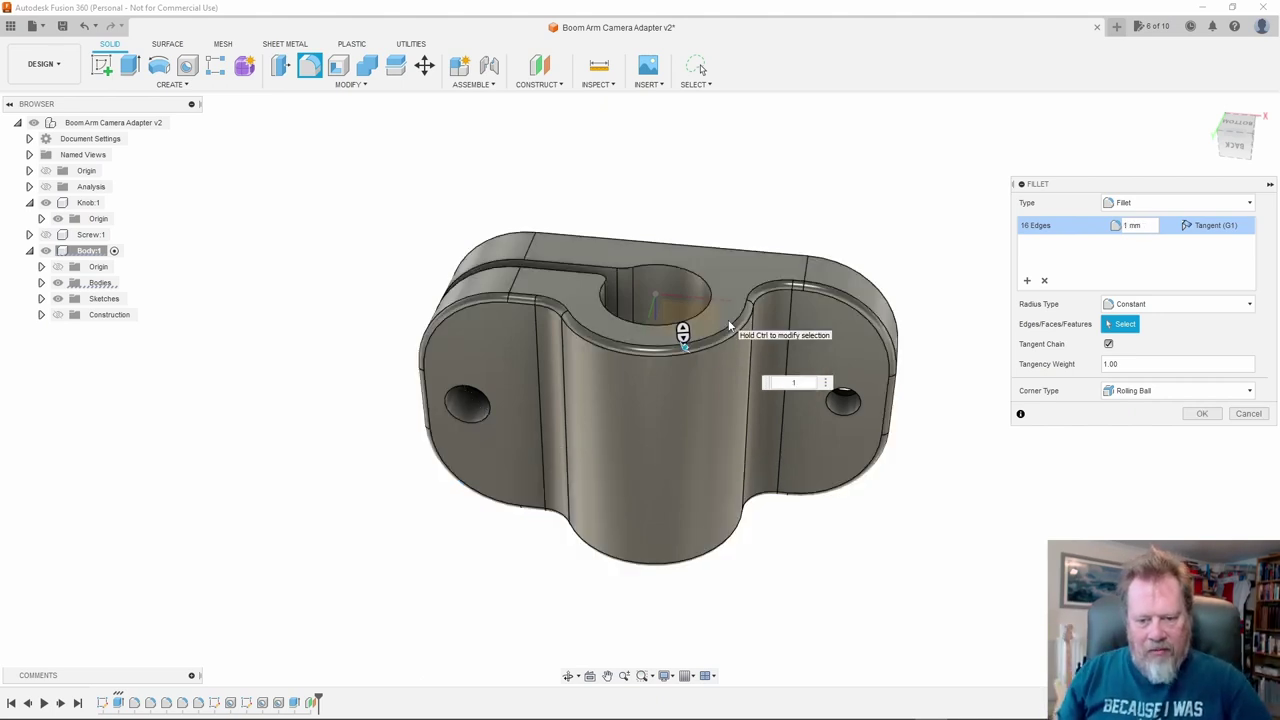
key("Return")
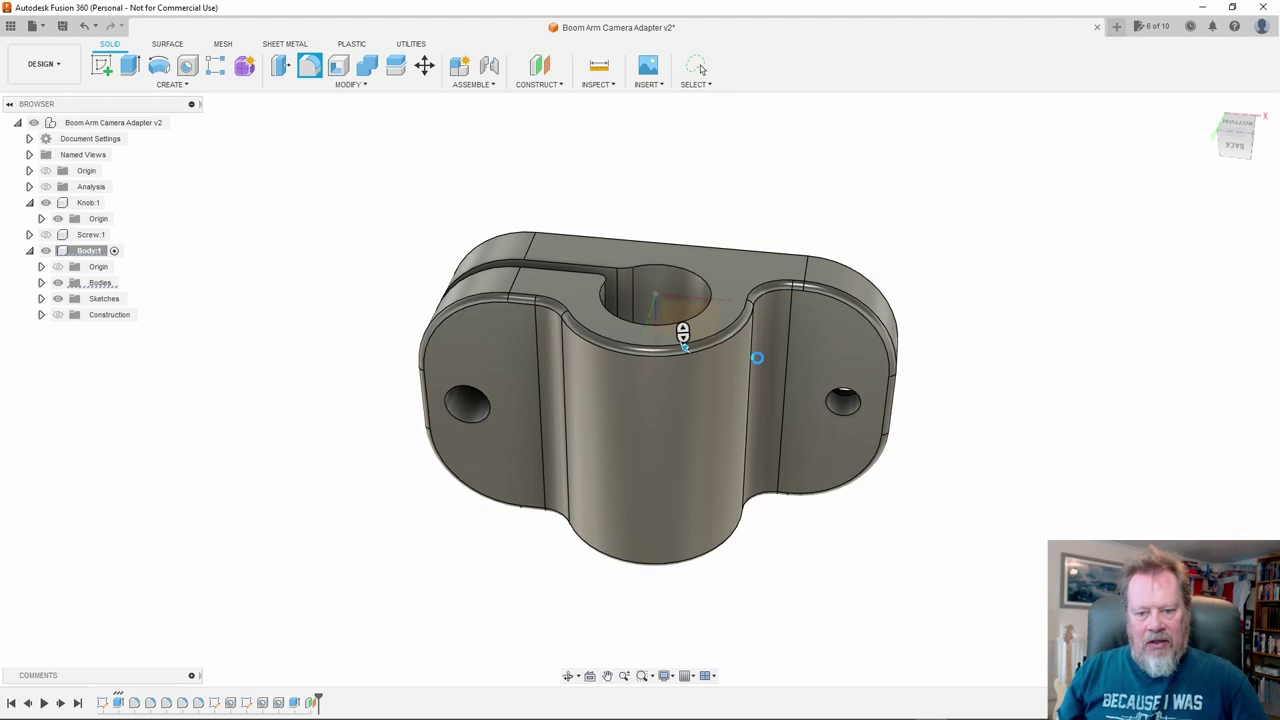
Fillet the perimeter edge of the body's flat base face with a 1 mm radius
middle_click_drag(787, 354, 603, 344, "shift")
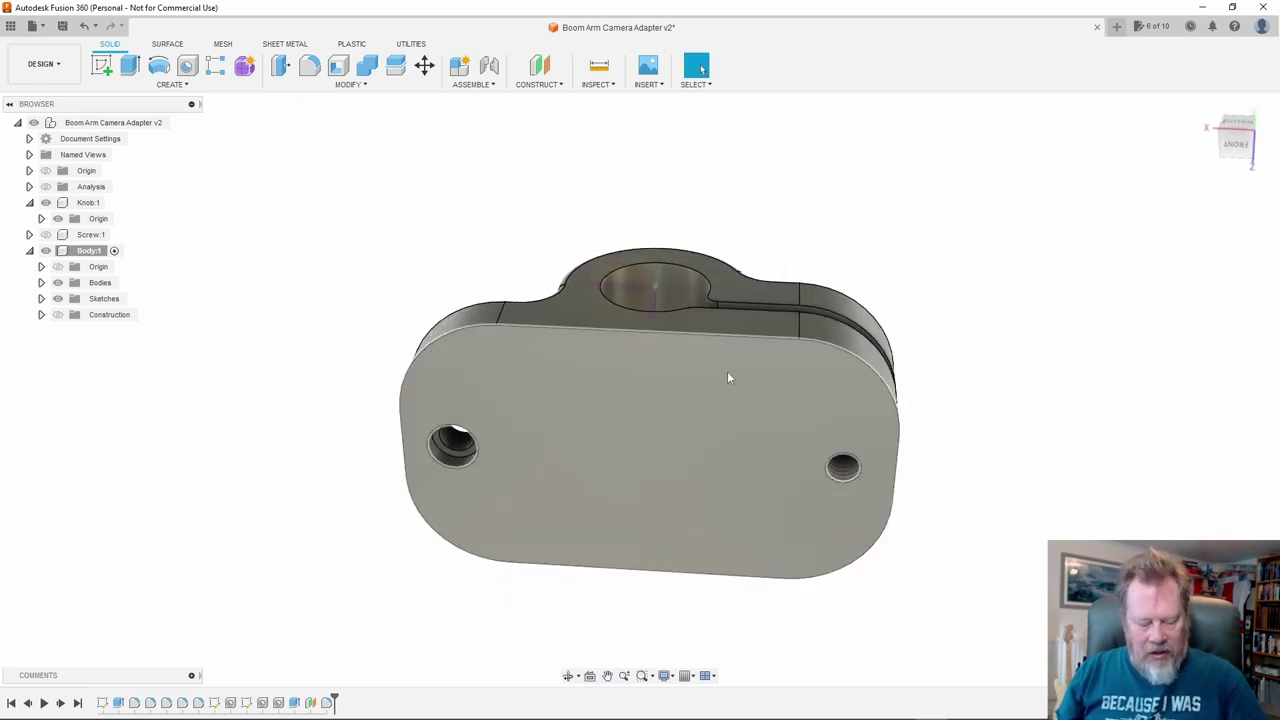
left_click(704, 339)
key("f")
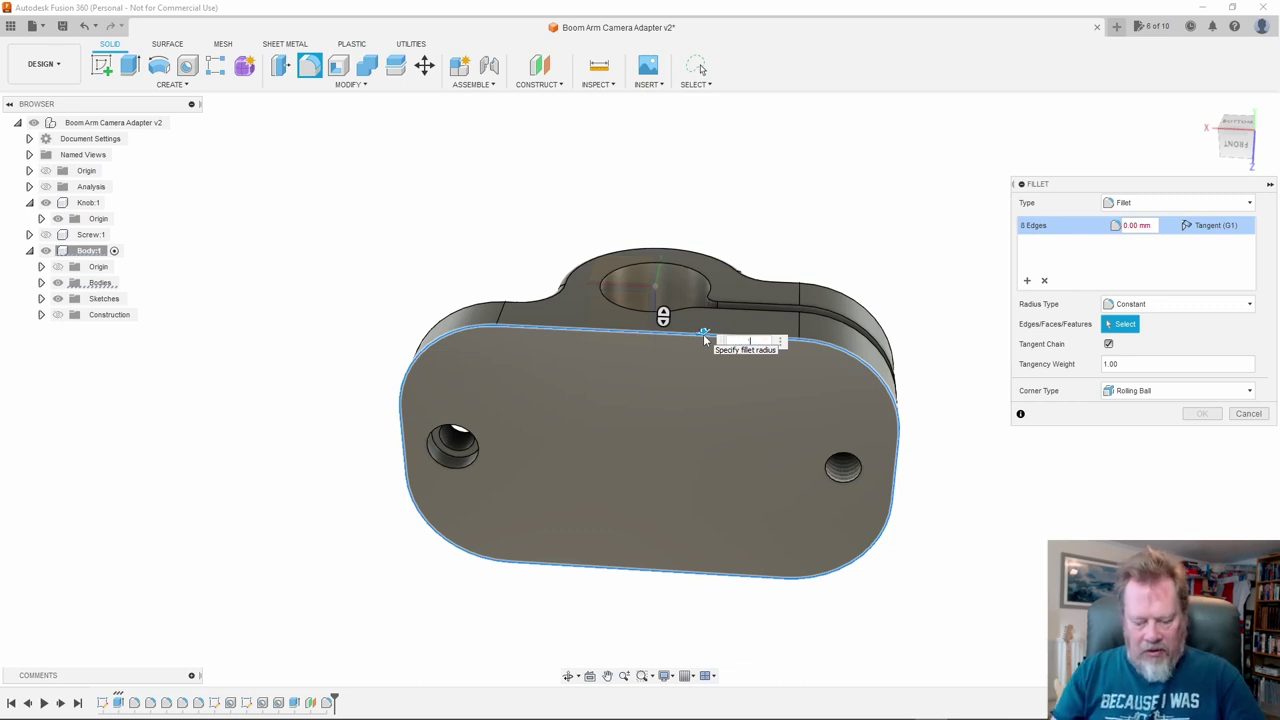
type("1")
key("Return")
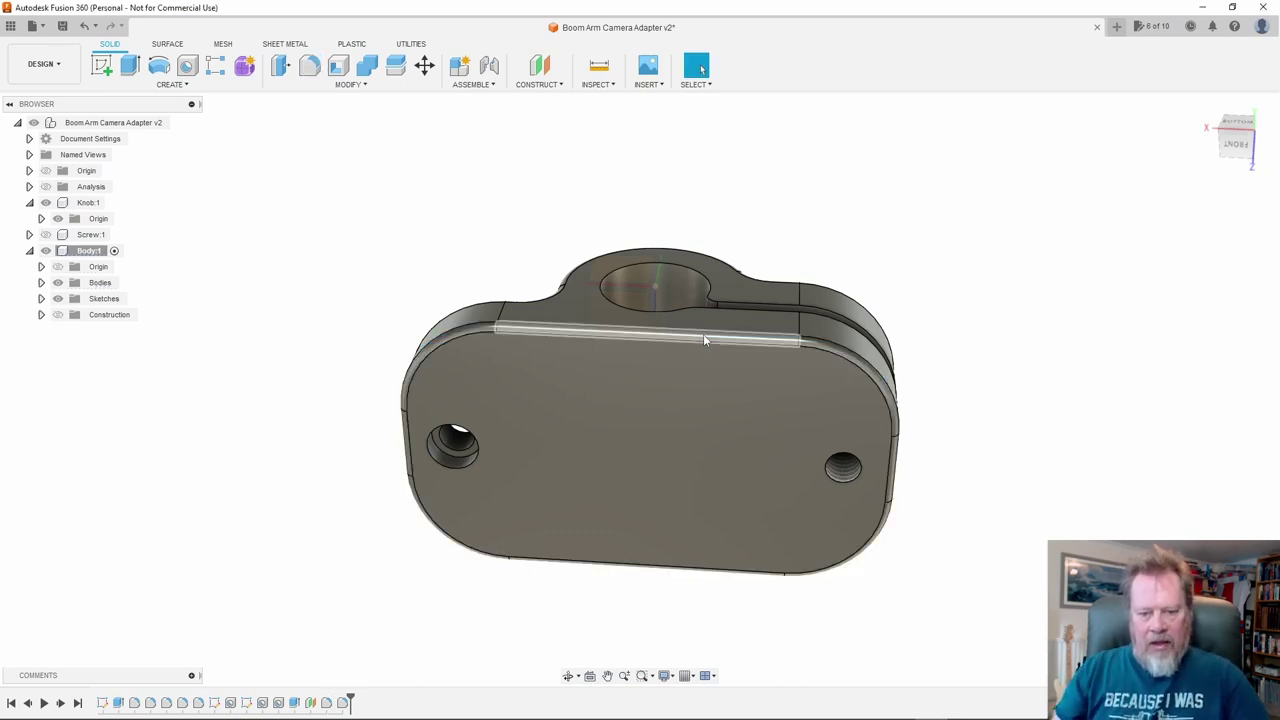
Chamfer the edges of the clamp bore and its slot with an equal distance of 1 mm
mouse_move(716, 340)
middle_mouse_down("shift")
mouse_move(714, 400)
mouse_move(765, 450)
mouse_move(745, 395)
mouse_move(709, 458)
mouse_move(692, 340)
middle_mouse_up("shift")
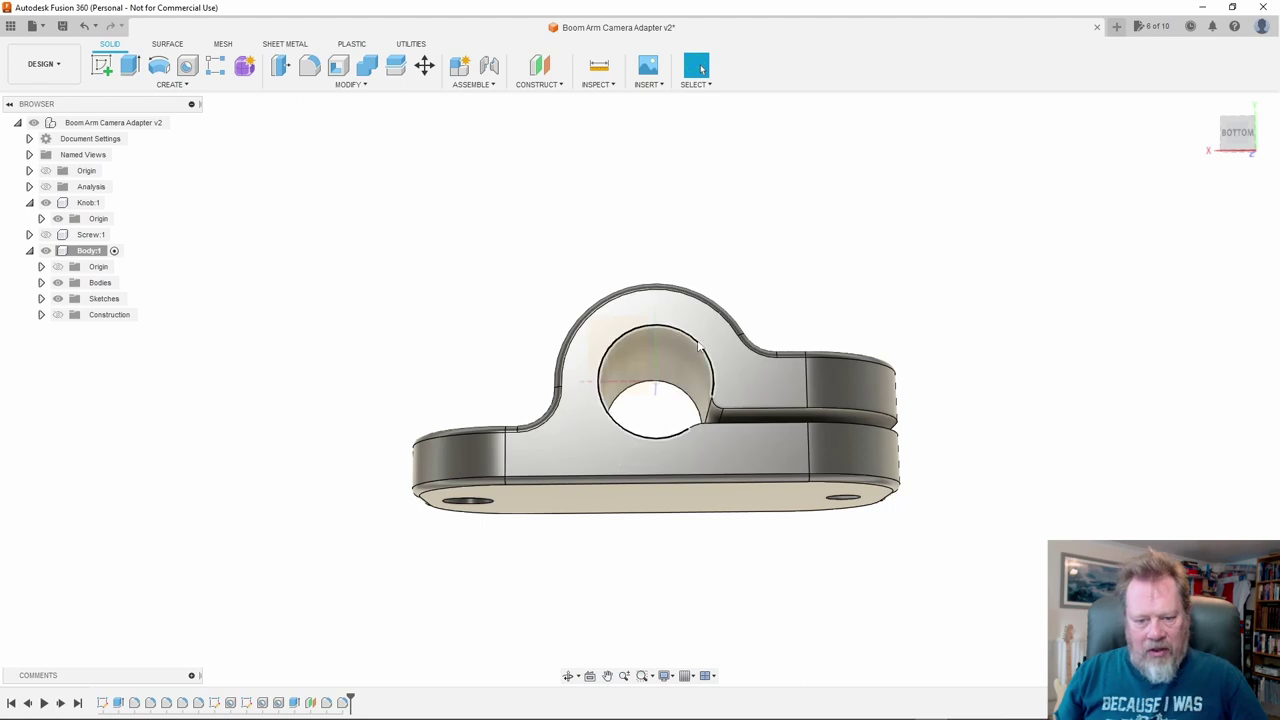
left_click(696, 347)
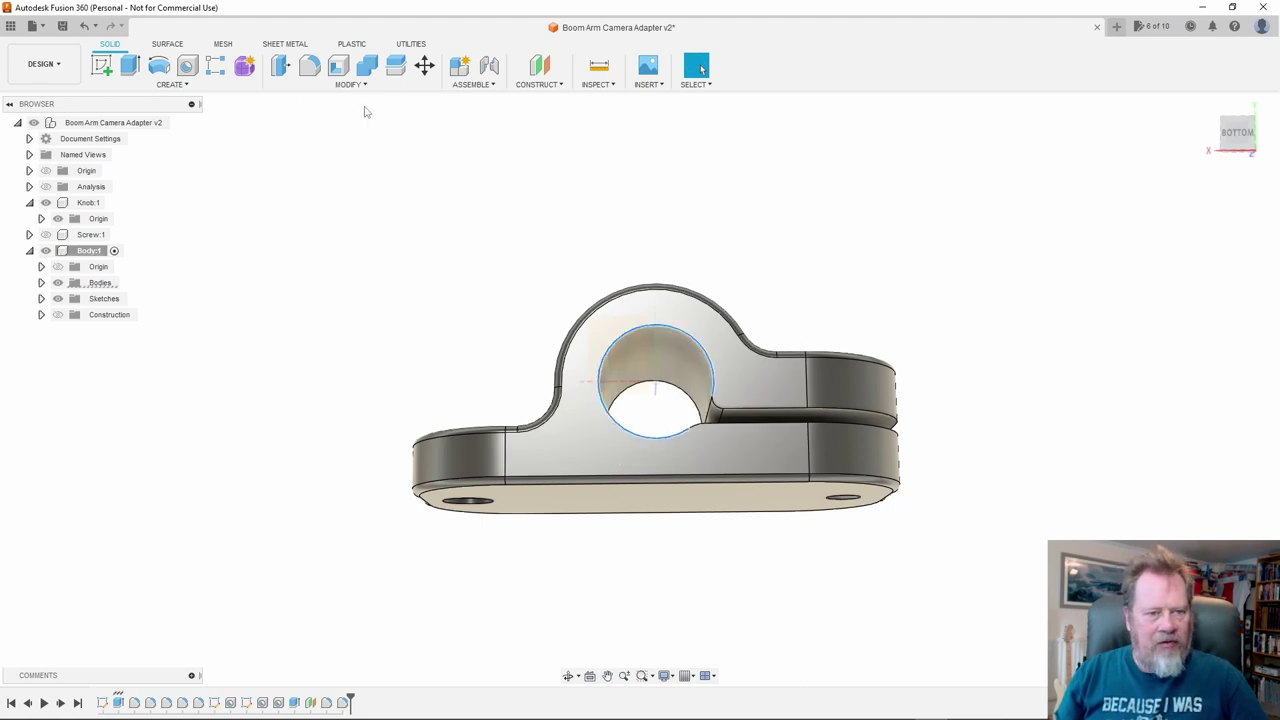
left_click(366, 86)
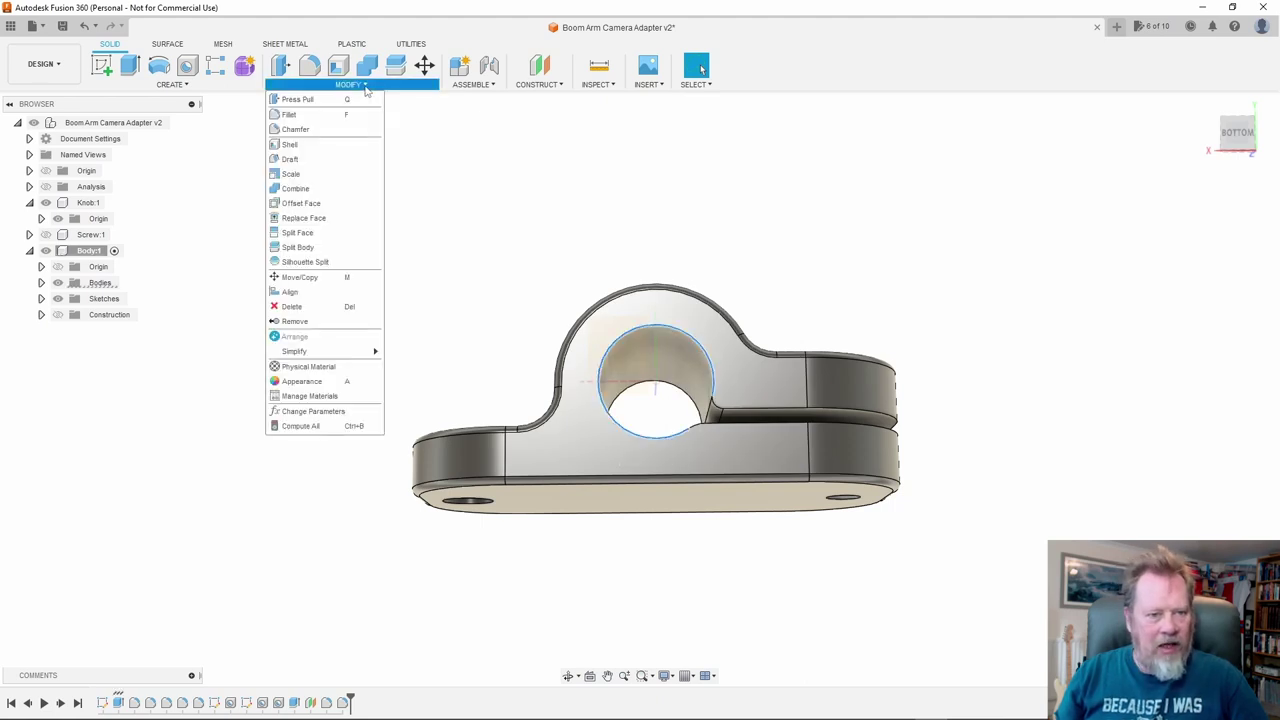
left_click(300, 126)
type("1")
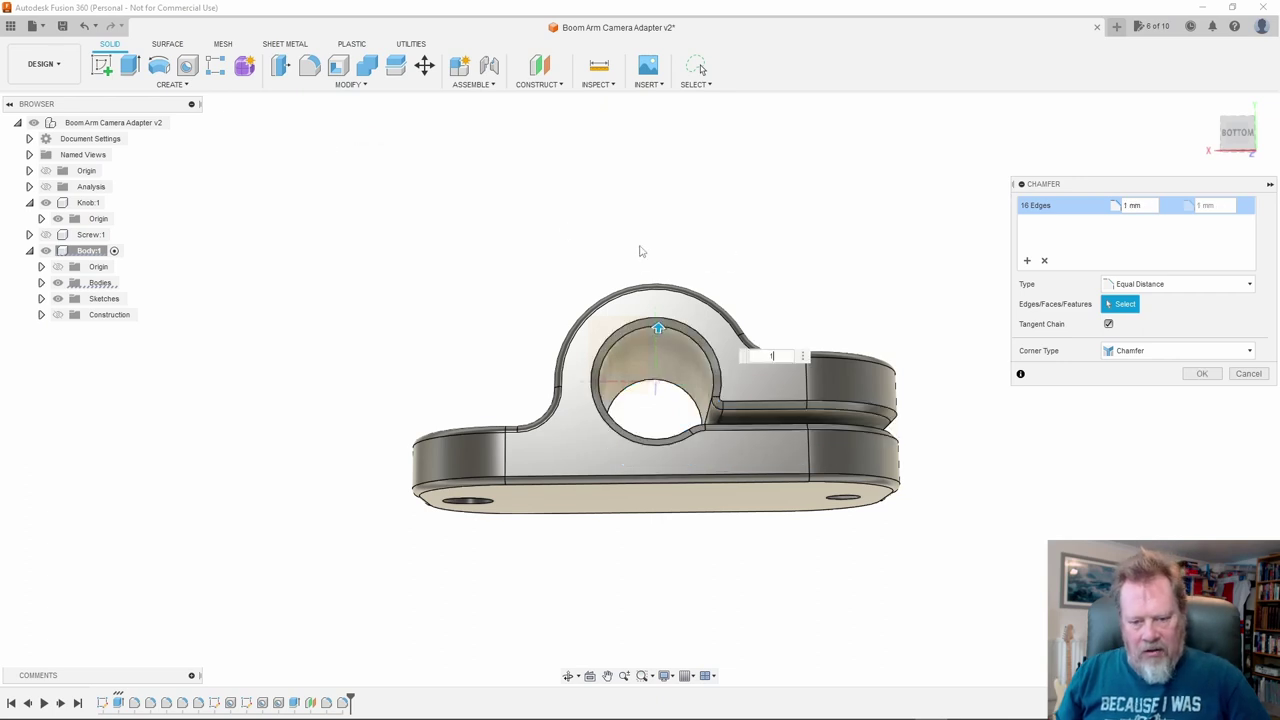
left_click(1203, 374)
middle_click_drag(1023, 427, 994, 389, "shift")
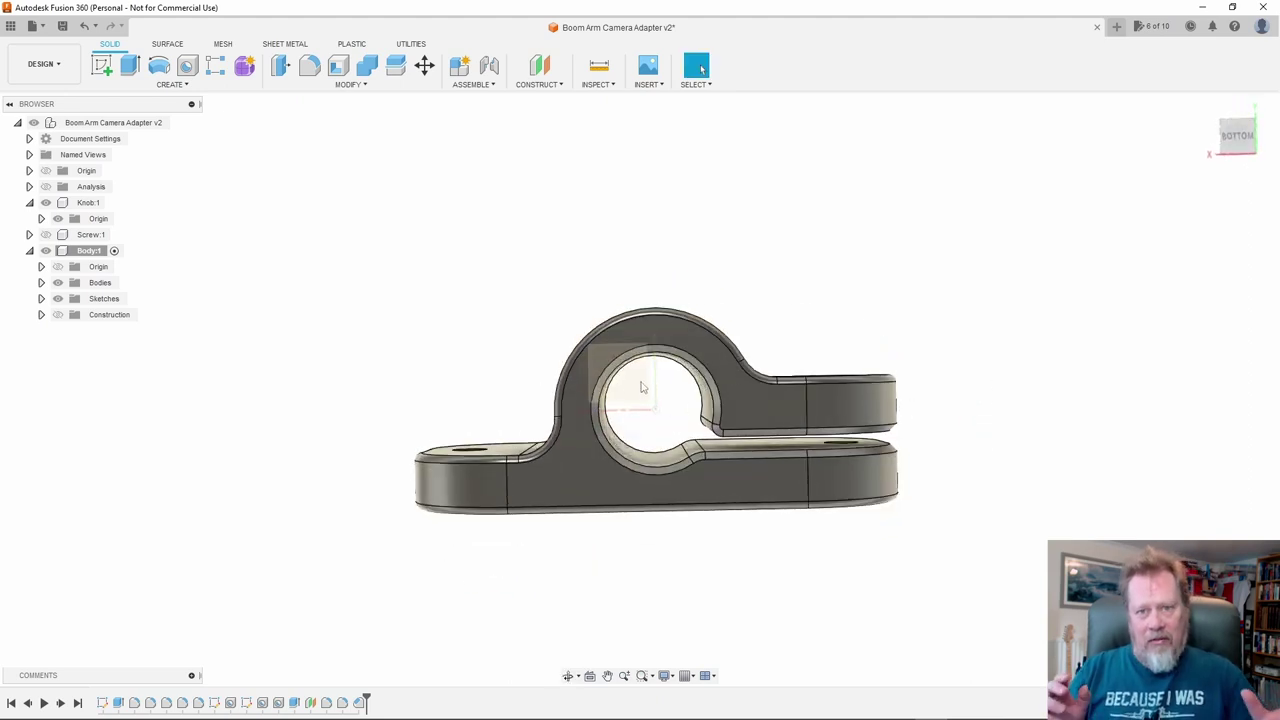
middle_click_drag(643, 388, 705, 380, "shift")
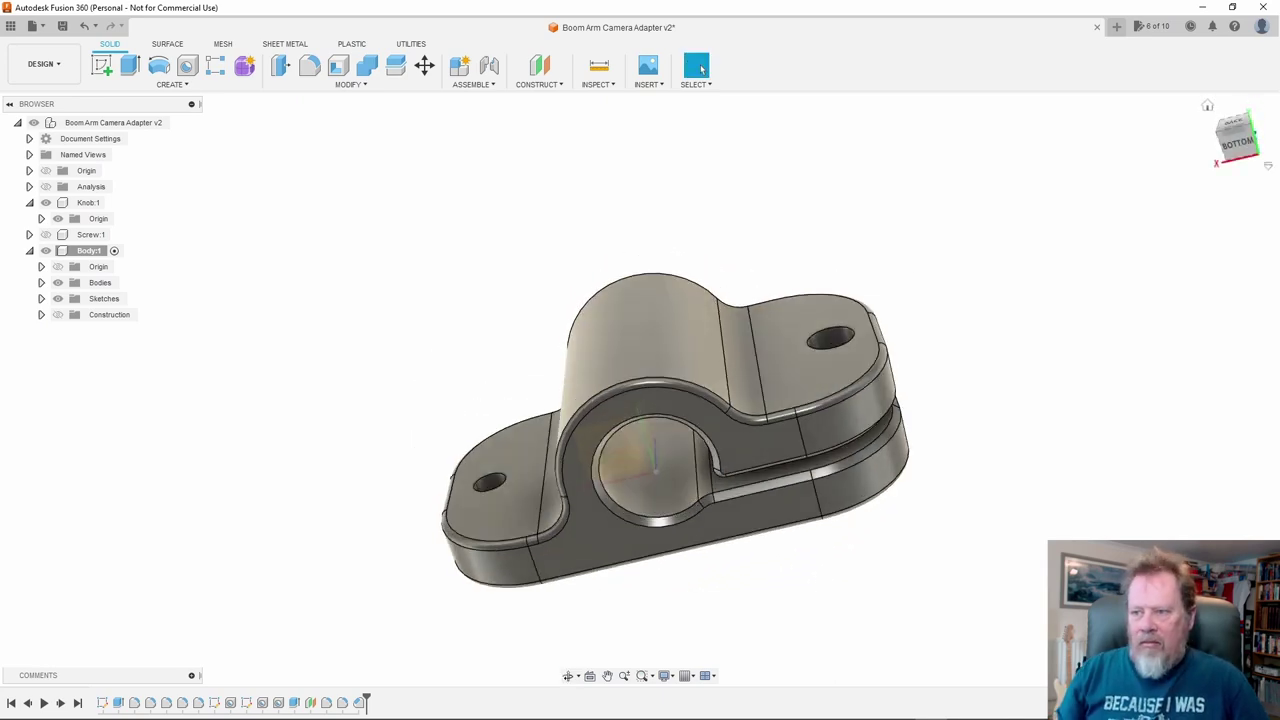
Show the body's Sketch2 and the Screw component, hide the Knob, and make Screw the active component
left_click(1208, 105)
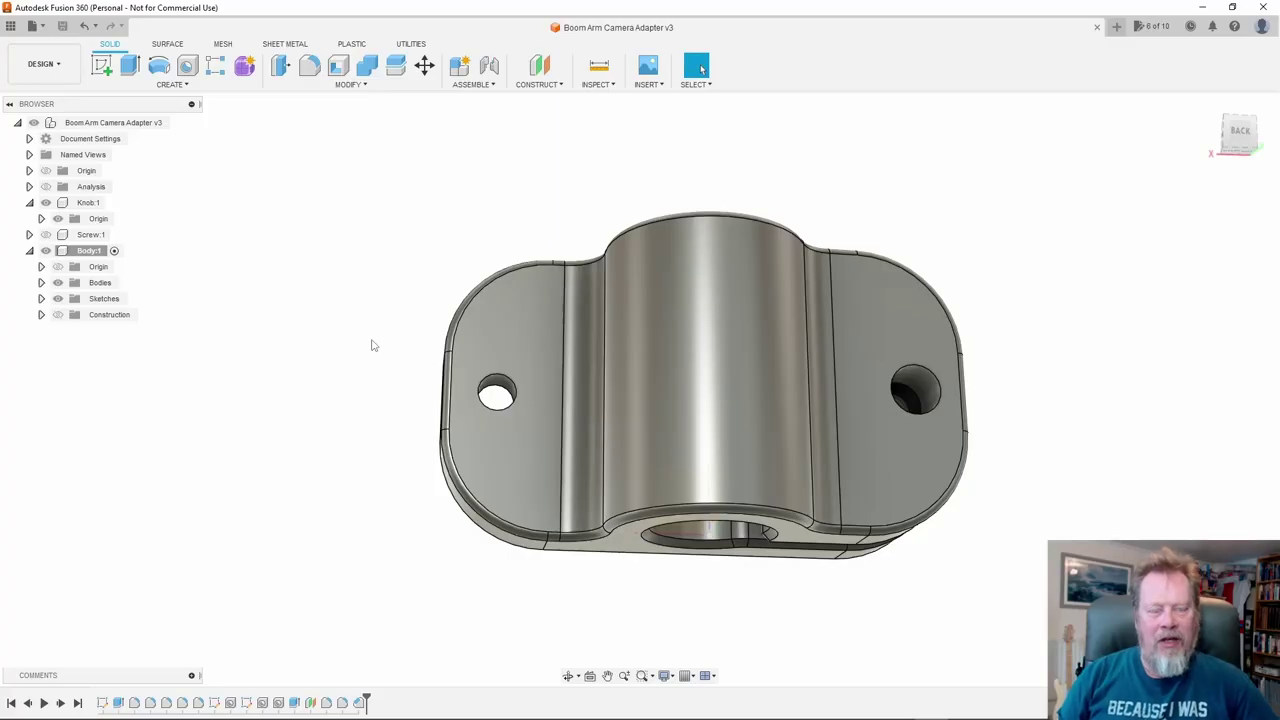
mouse_move(420, 413)
middle_mouse_down("shift")
mouse_move(409, 391)
mouse_move(423, 443)
mouse_move(432, 408)
middle_mouse_up("shift")
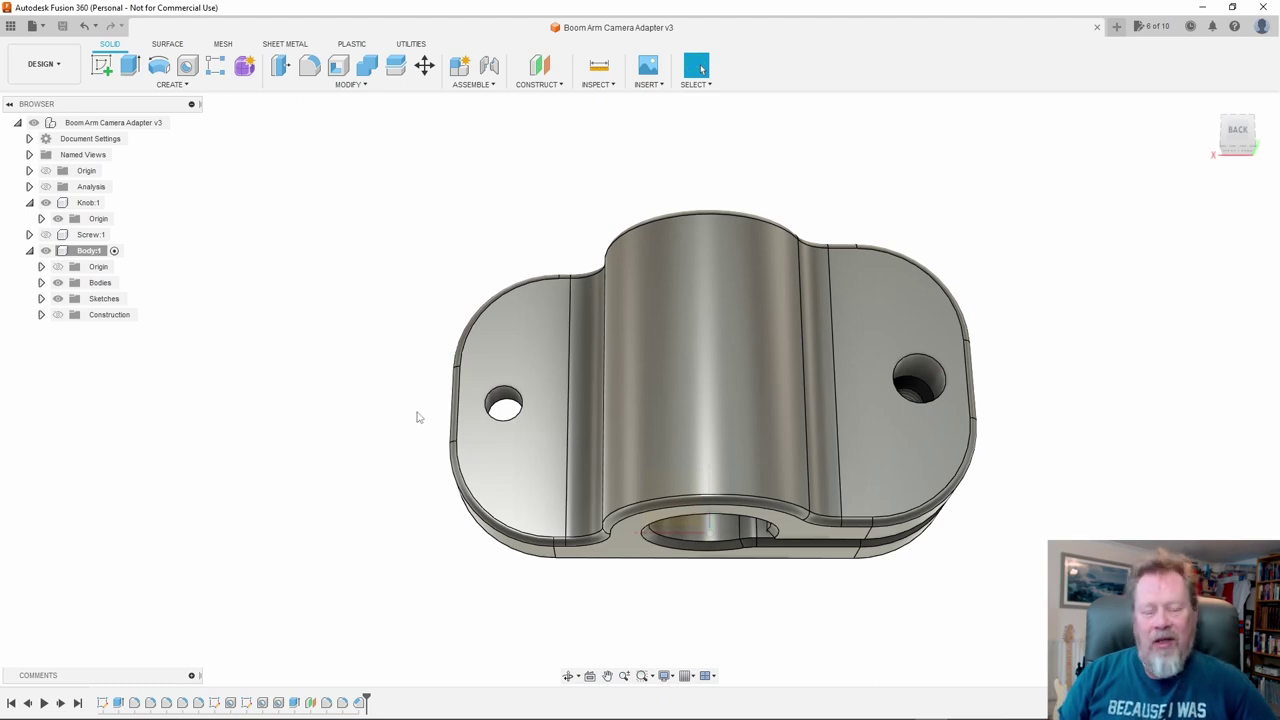
scroll(483, 396, "up", 2)
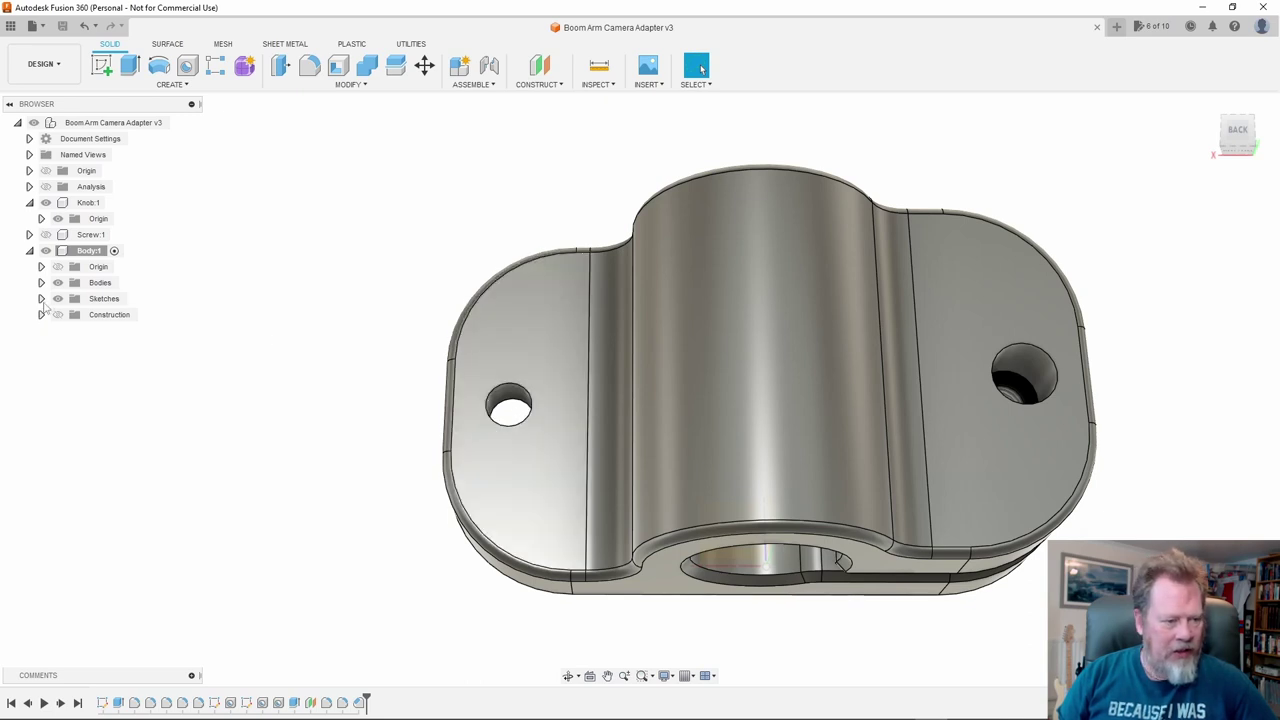
left_click(41, 299)
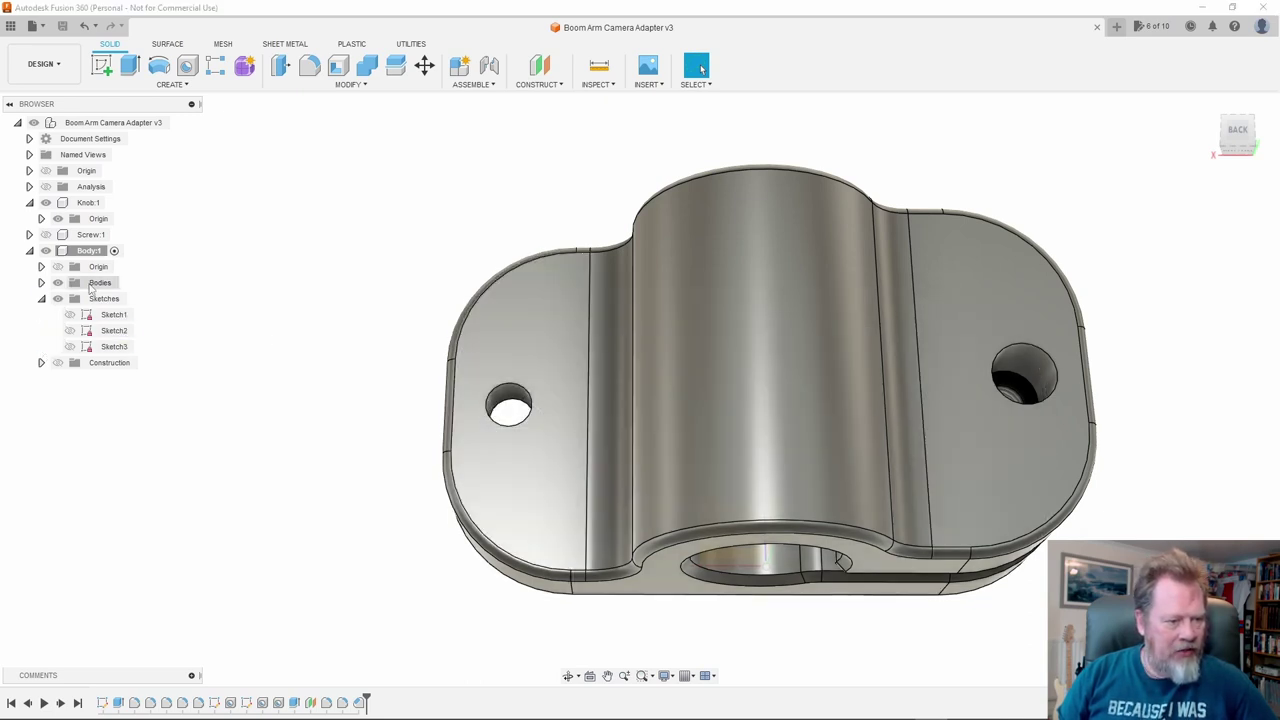
left_click(70, 330)
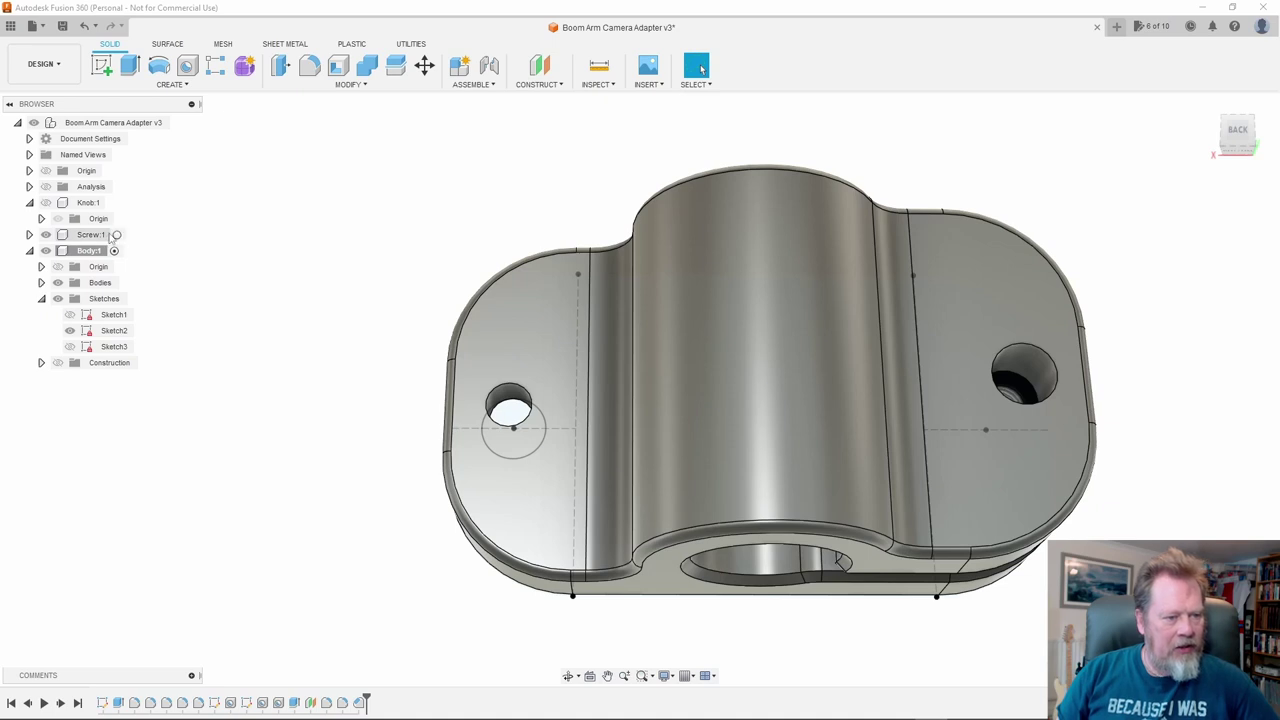
left_click(110, 235)
left_click(117, 235)
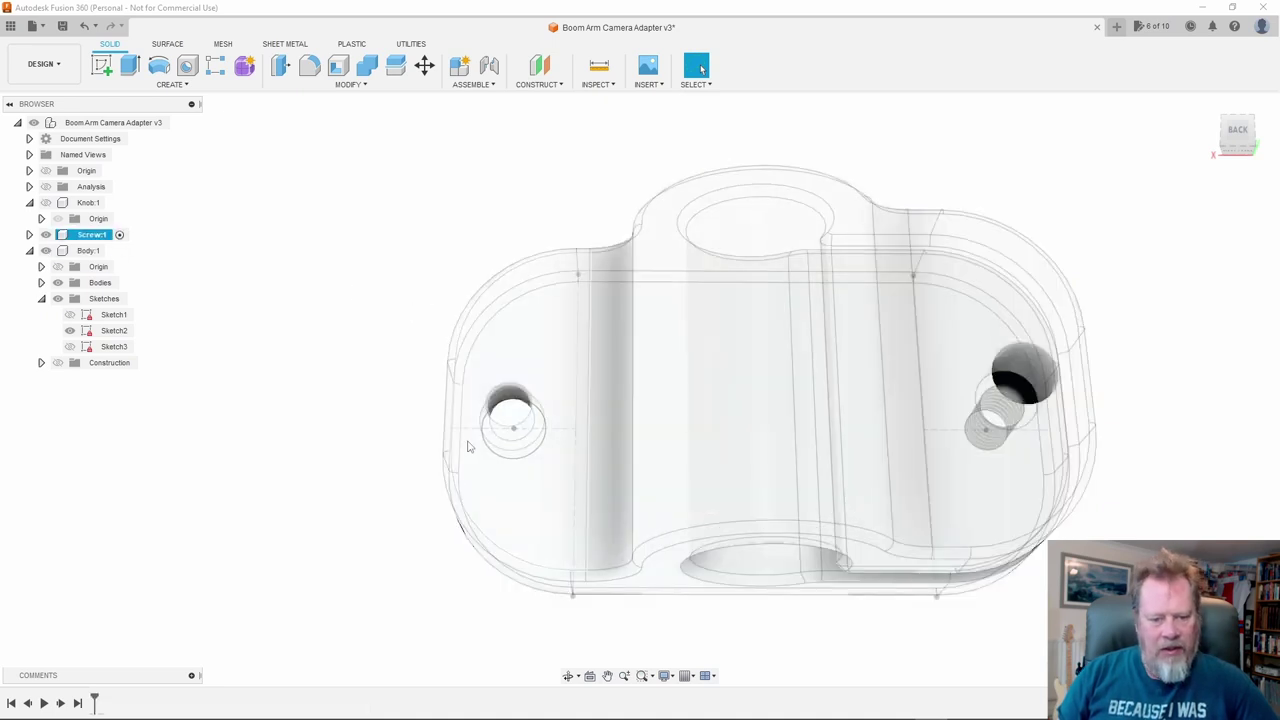
Create a sketch in the Screw component on the raised-side face of the flange with the counterbored hole
left_click(518, 342)
right_click(518, 340)
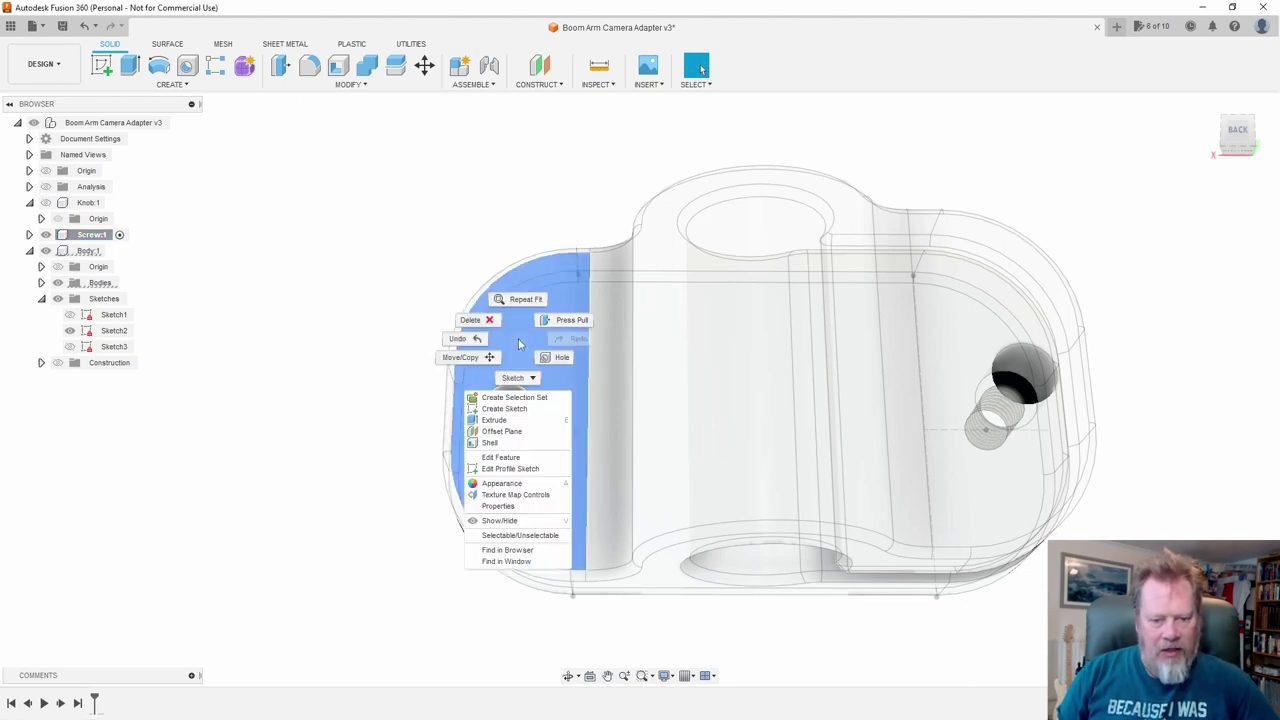
left_click(522, 410)
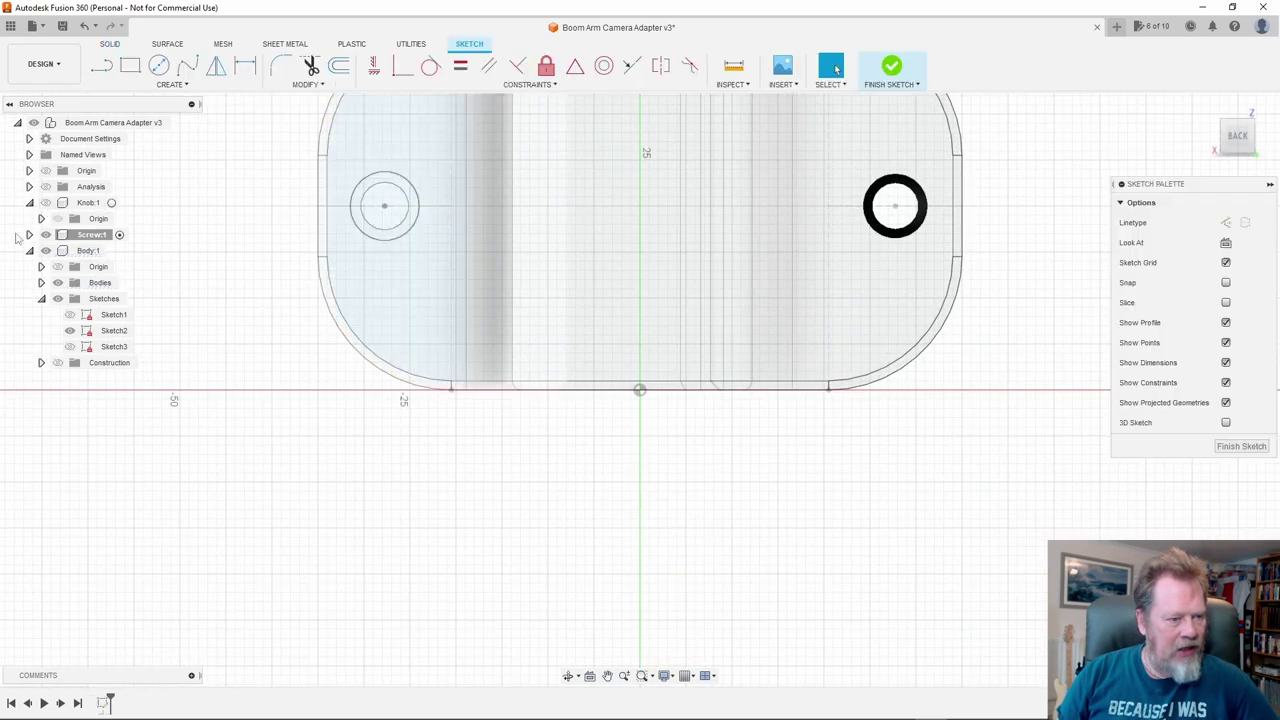
left_click(30, 235)
left_click(58, 266)
middle_click_drag(574, 251, 757, 414)
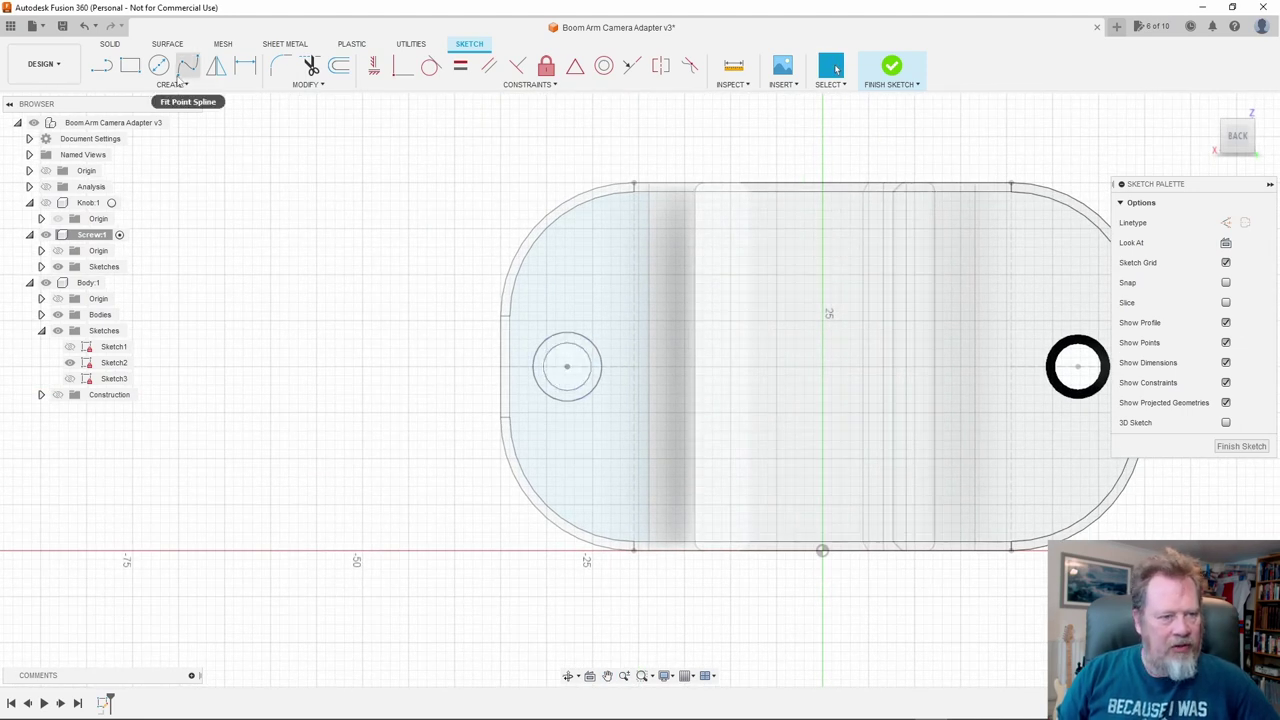
Project the counterbored hole's centre point from the body's Sketch2 into the screw sketch with projection link on
key("p")
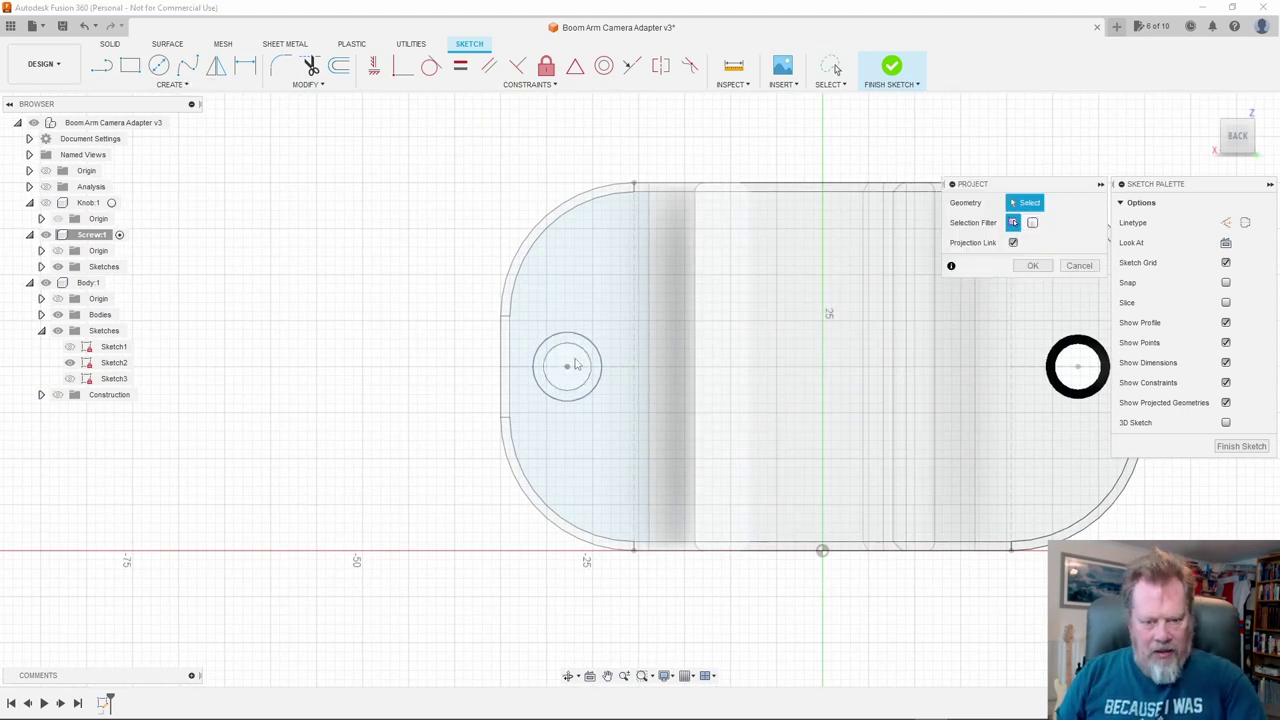
left_click(567, 368)
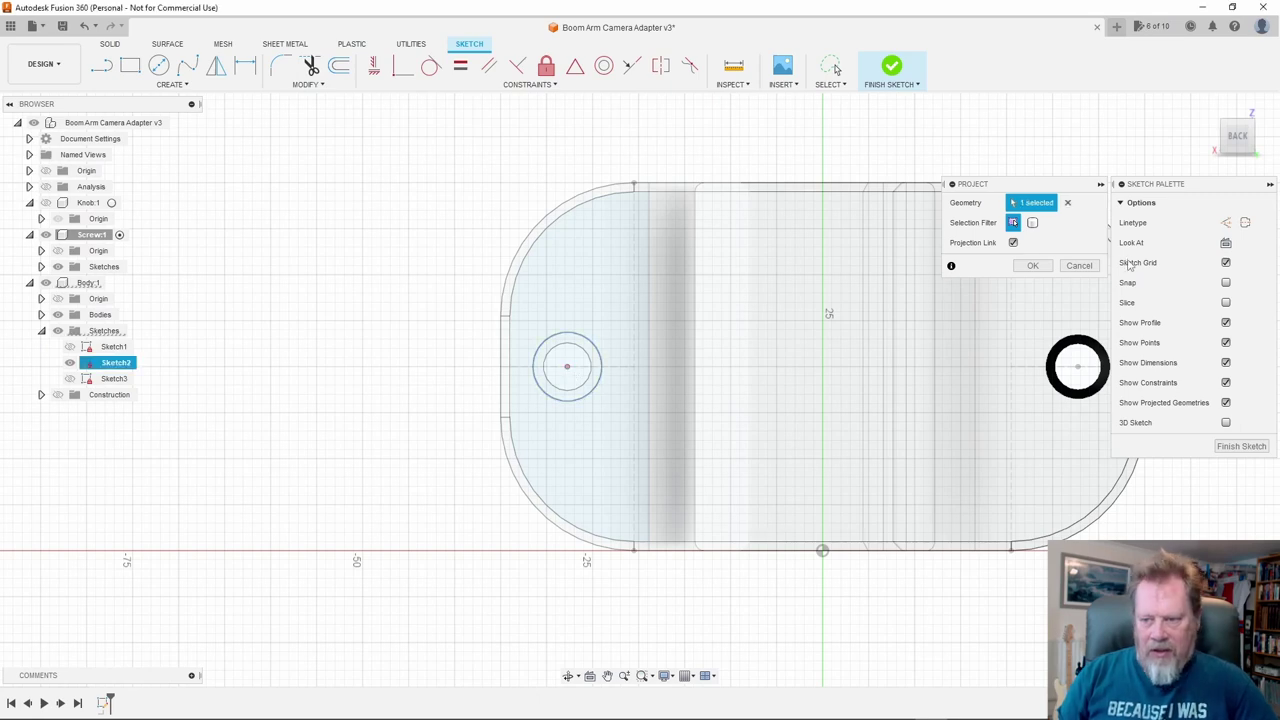
left_click(1034, 266)
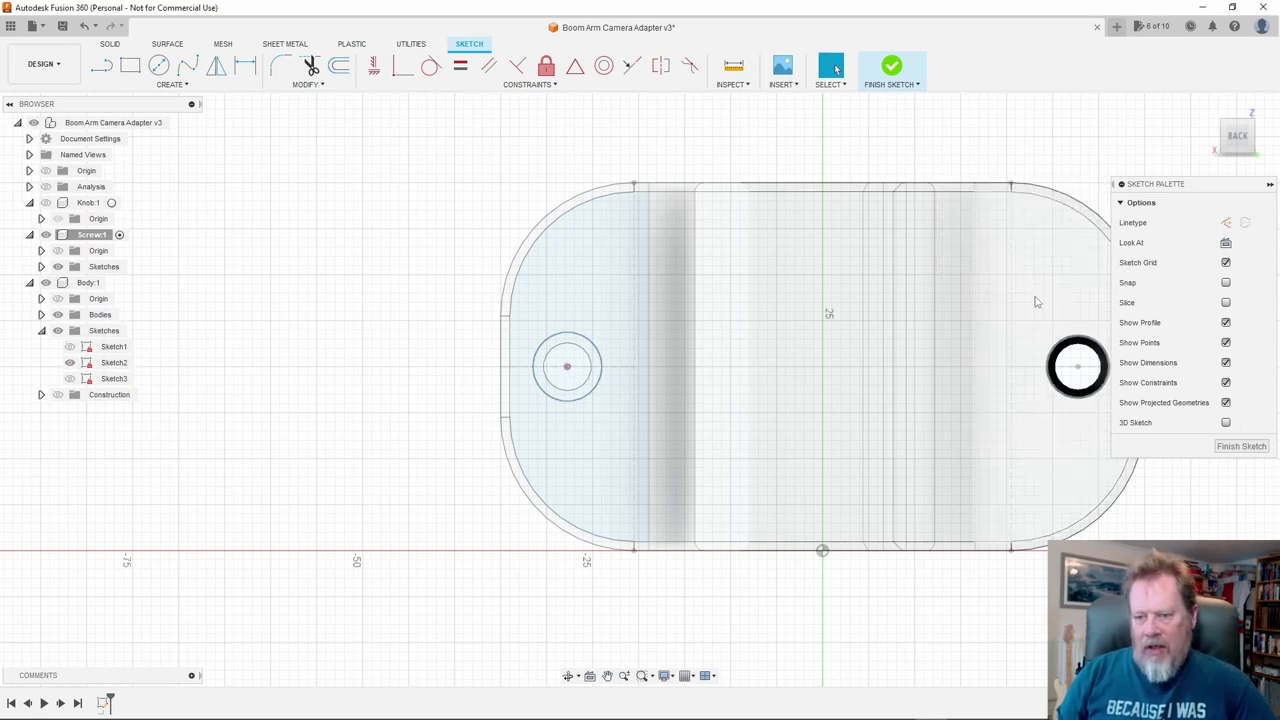
Draw two concentric circles centred on the projected hole centre, one matching the hole and a larger one around it
middle_click_drag(494, 400, 489, 337, "shift")
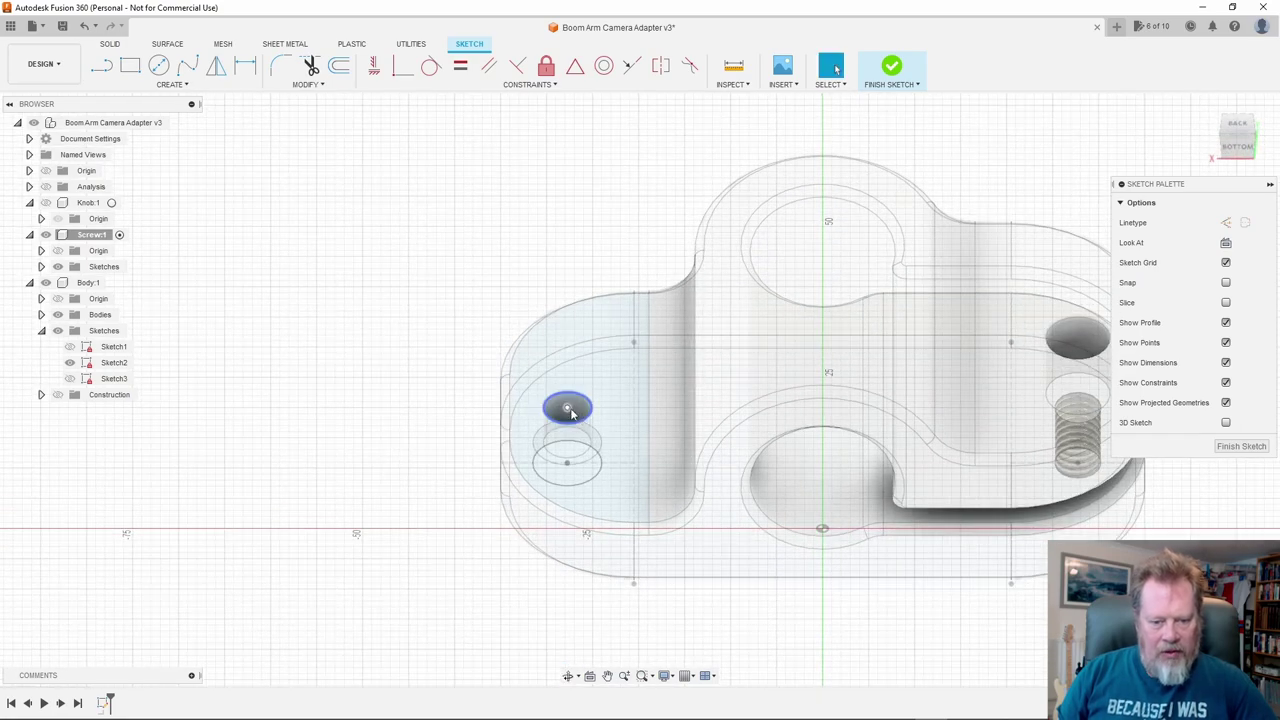
mouse_move(590, 400)
middle_mouse_down("shift")
mouse_move(623, 443)
mouse_move(560, 400)
mouse_move(600, 380)
middle_mouse_up("shift")
left_click(1227, 243)
scroll(488, 362, "up", 3)
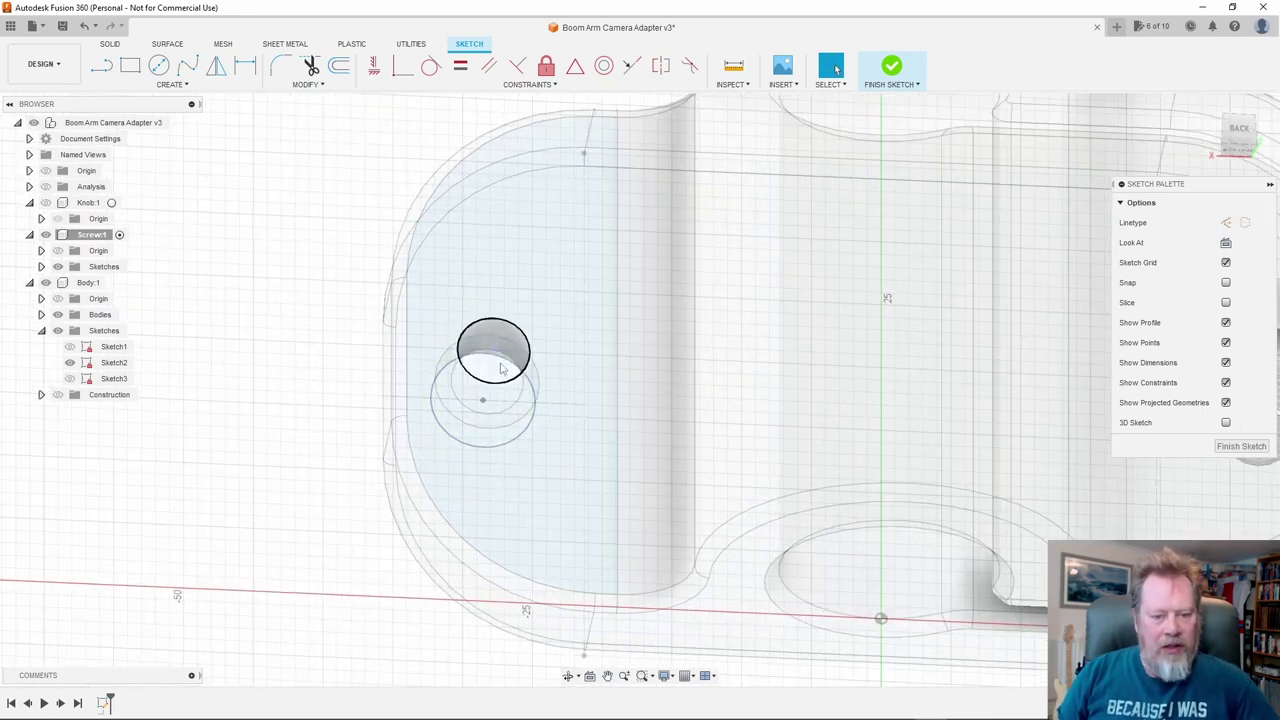
scroll(497, 379, "up", 3)
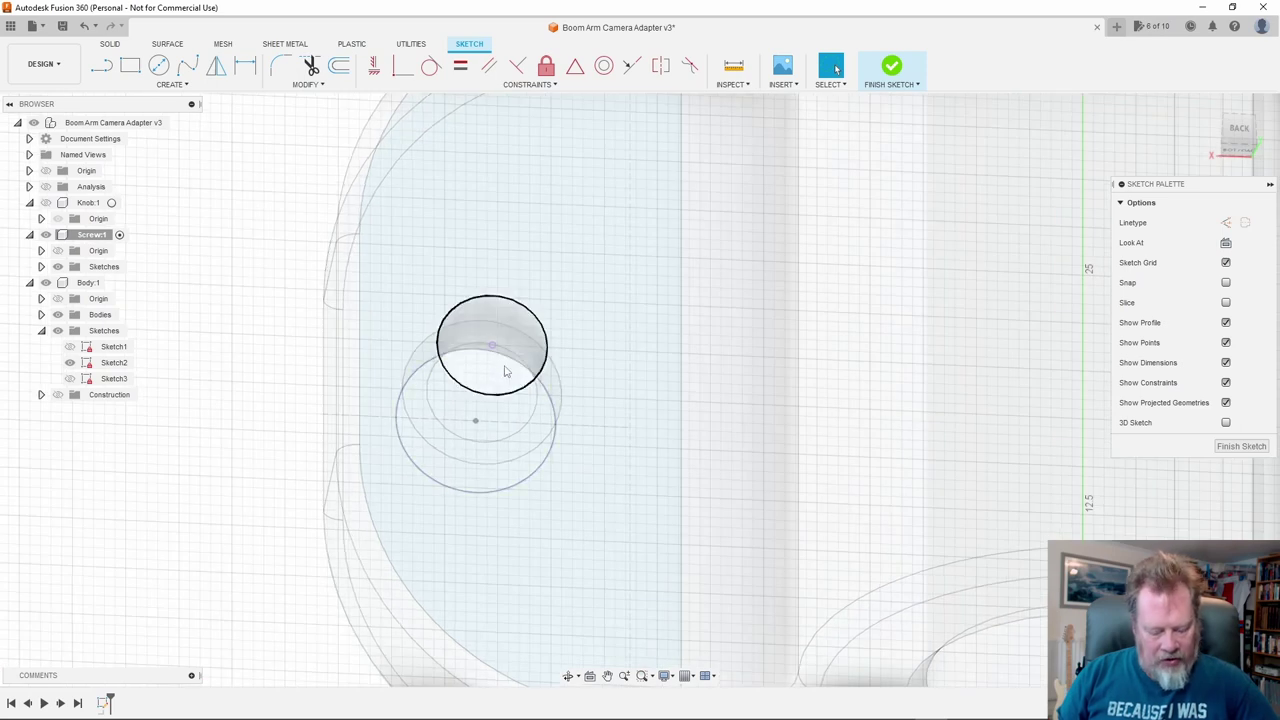
key("c")
left_click(492, 345)
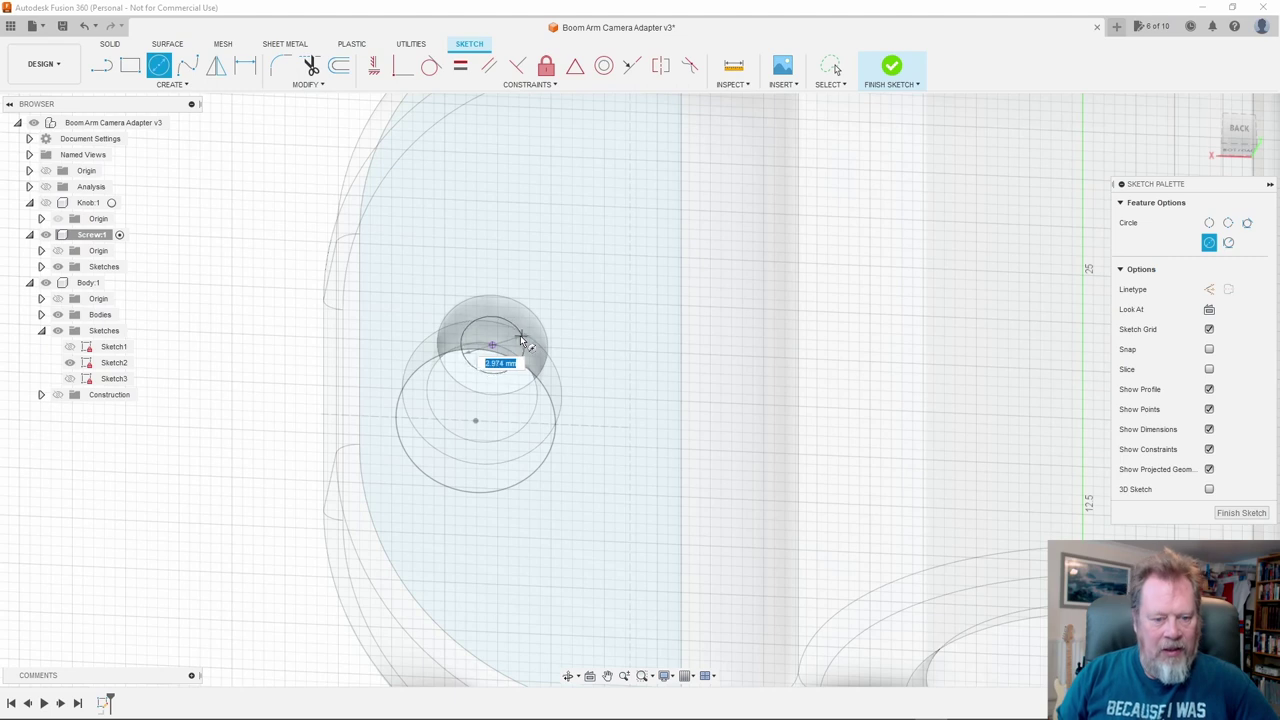
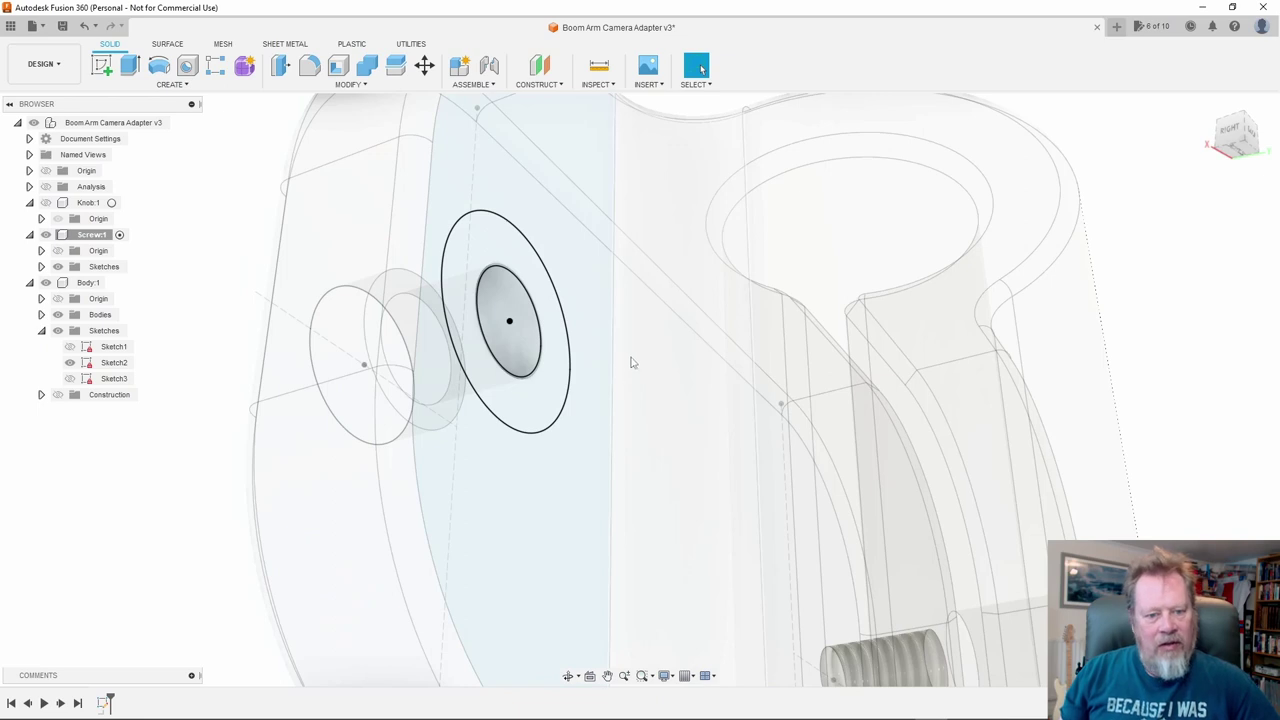
Extrude both circular profiles of the screw sketch 2 mm away from the flange as a new body
left_click(482, 370)
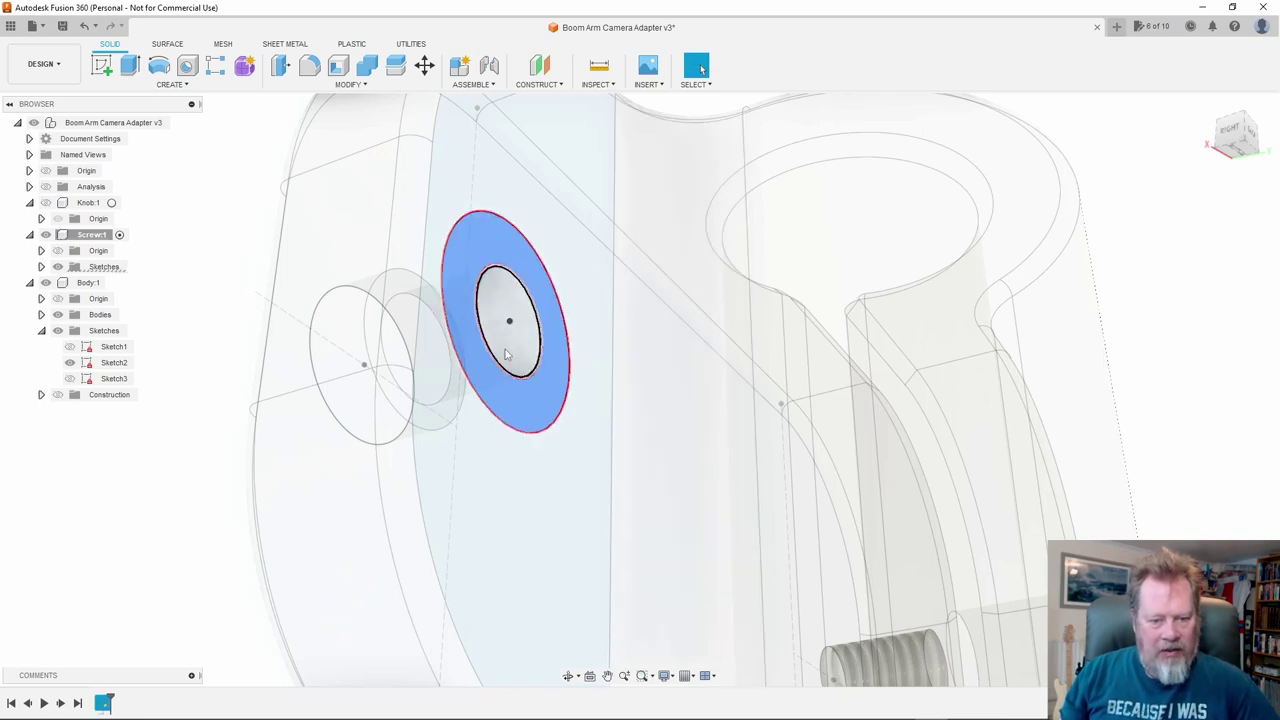
key("e")
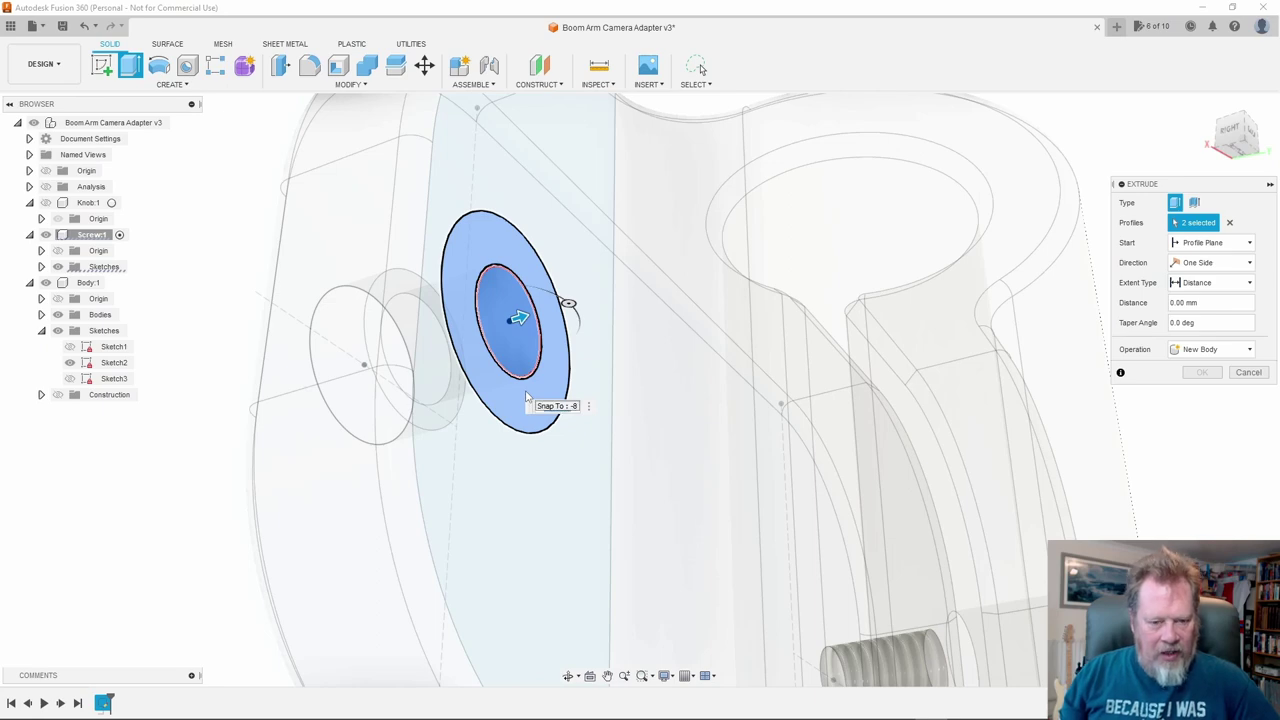
type("2")
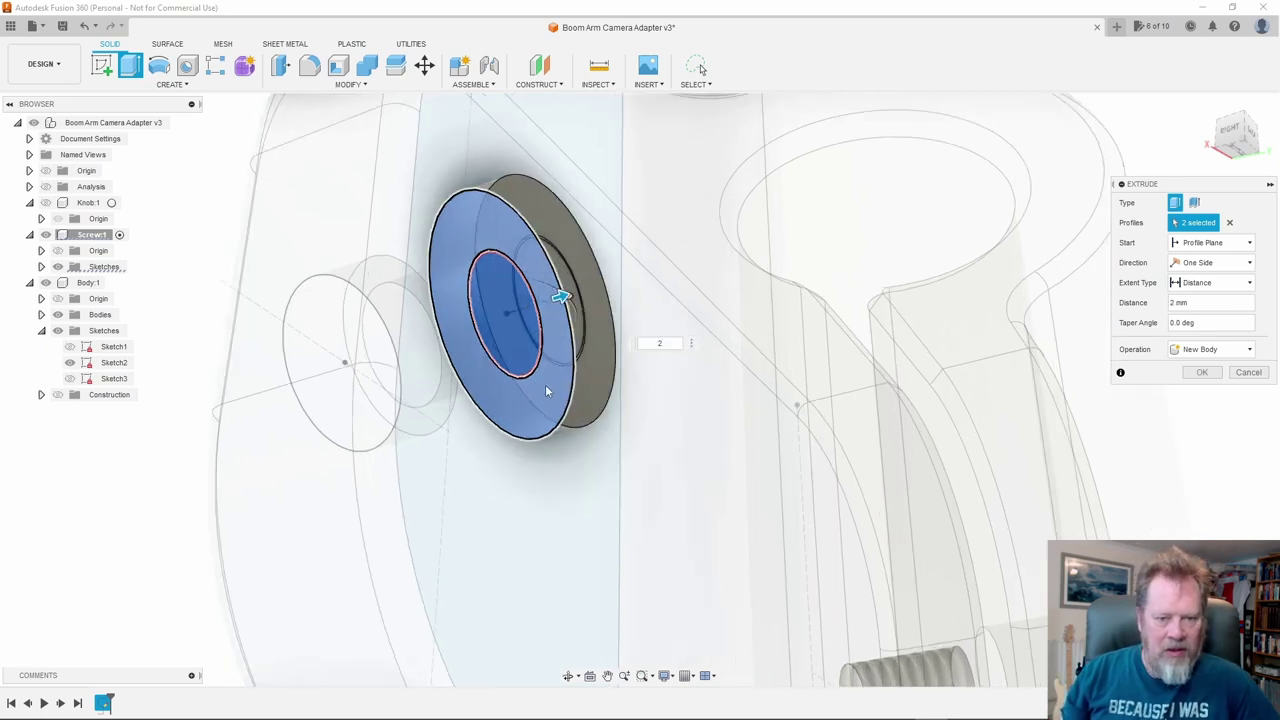
scroll(542, 384, "down", 5)
middle_click_drag(588, 424, 637, 406, "shift")
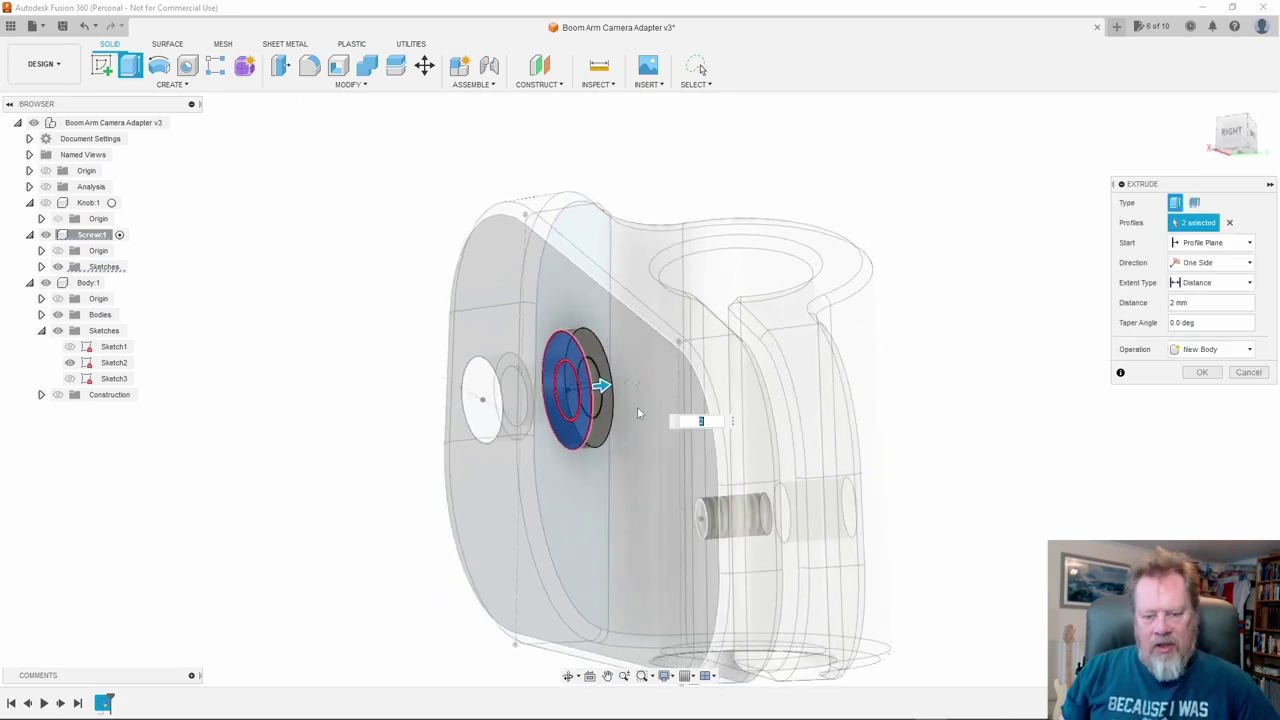
scroll(590, 393, "up", 5)
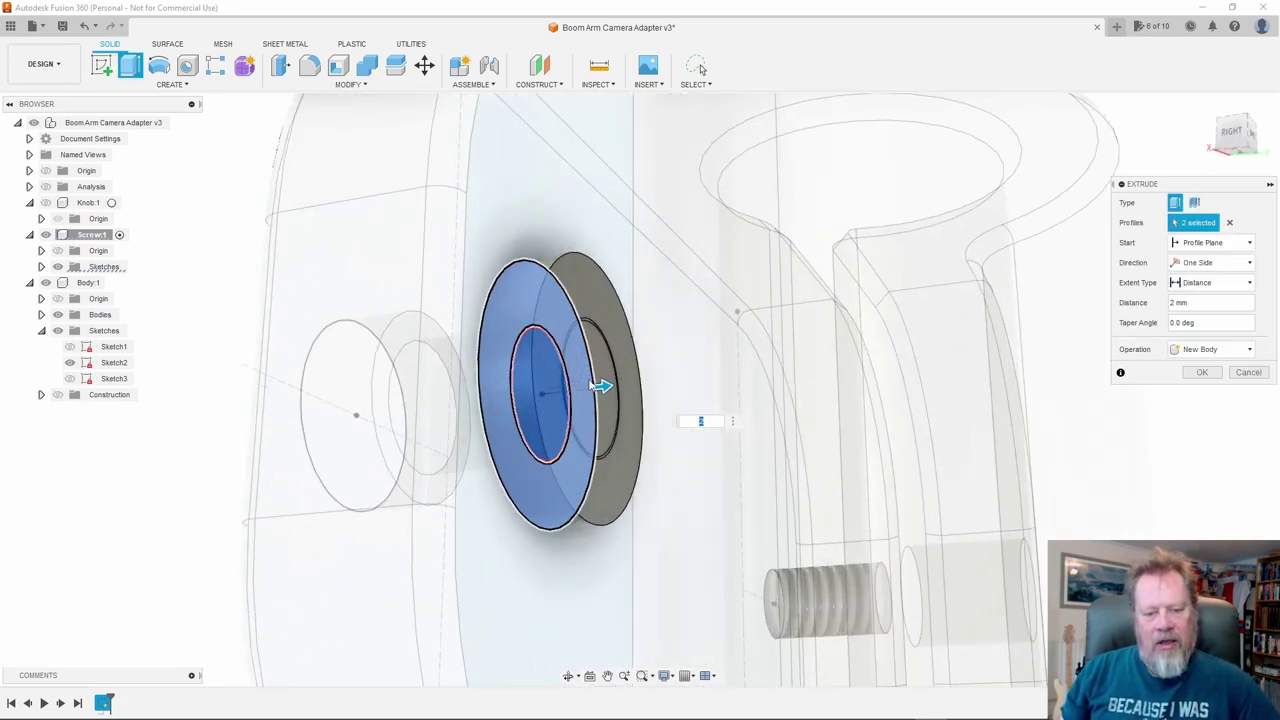
scroll(592, 380, "up", 2)
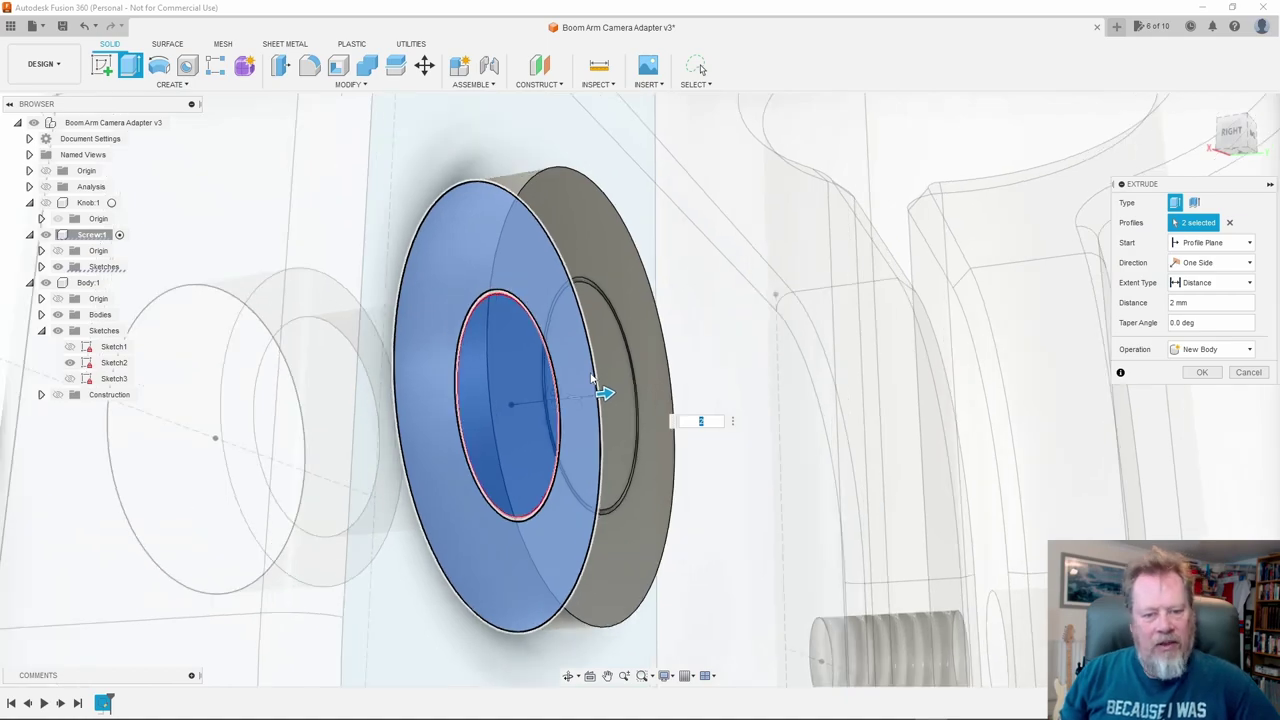
middle_click_drag(595, 368, 566, 367, "shift")
scroll(566, 367, "up", 3)
scroll(574, 362, "down", 2)
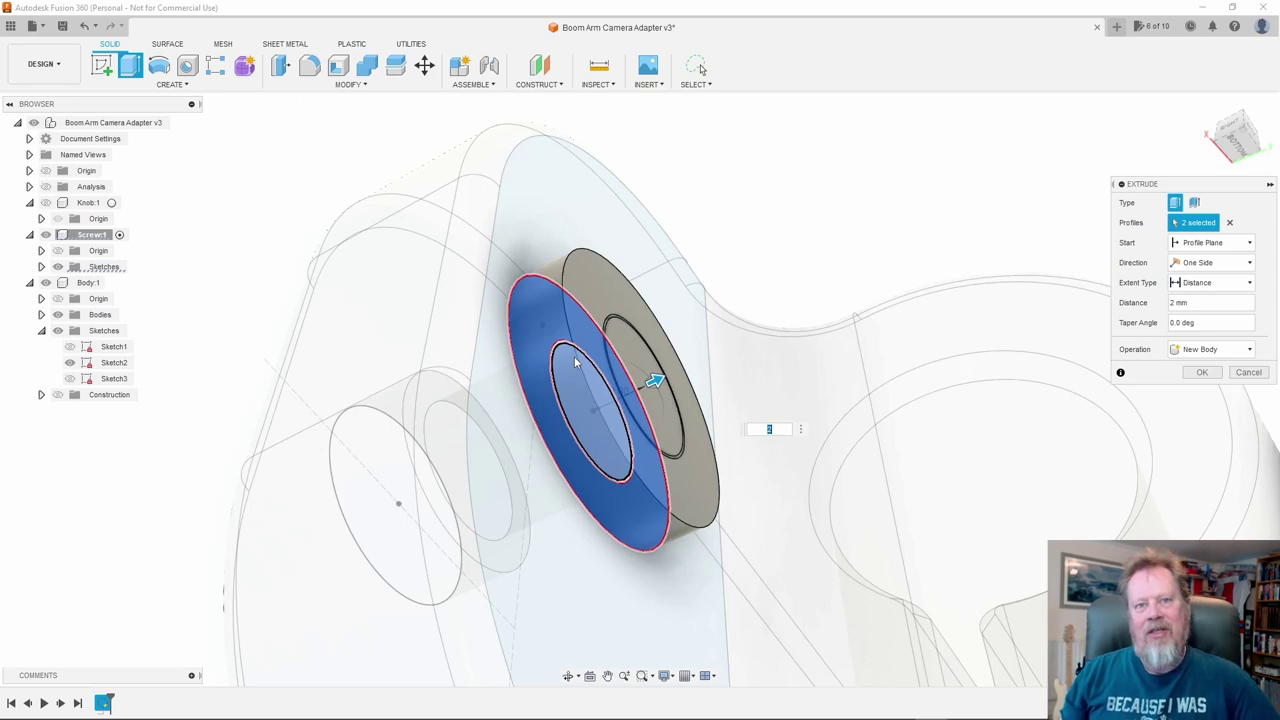
scroll(575, 362, "down", 5)
scroll(622, 386, "down", 3)
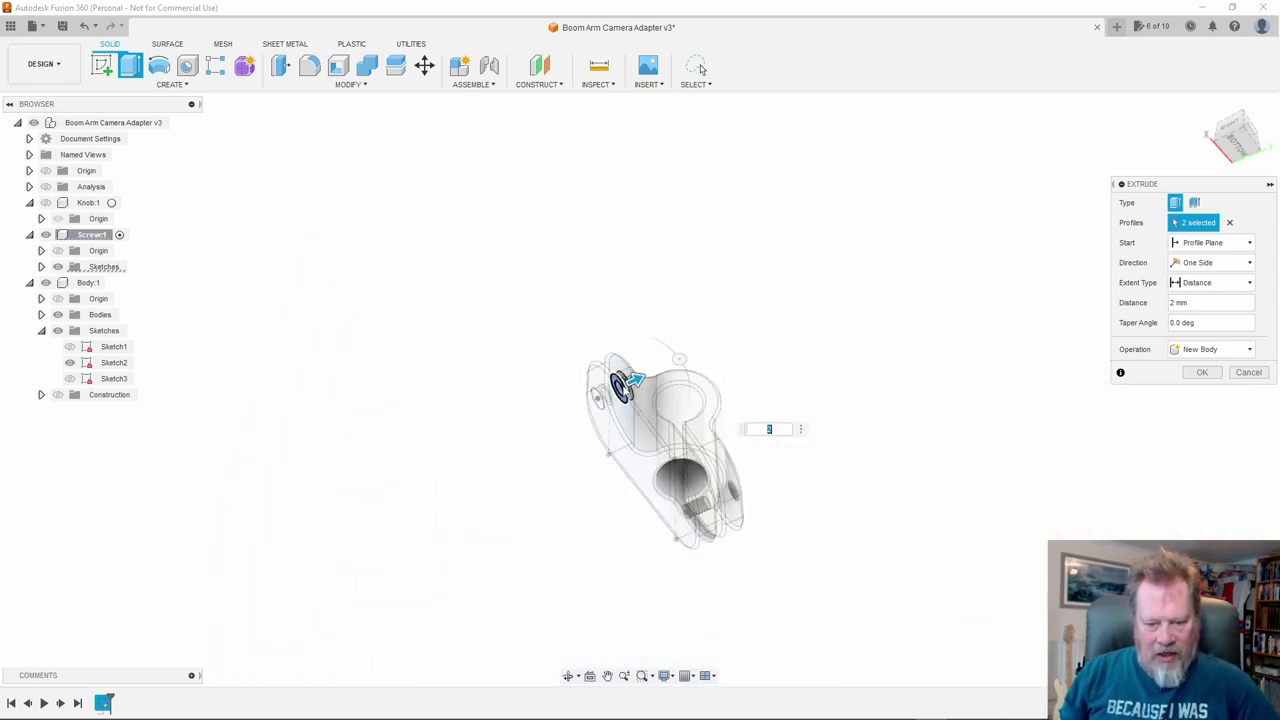
left_click(1202, 372)
Extrude the inner circle of the disc's outer face 10 mm away from the flange, joined to the disc
middle_click_drag(620, 420, 650, 442, "shift")
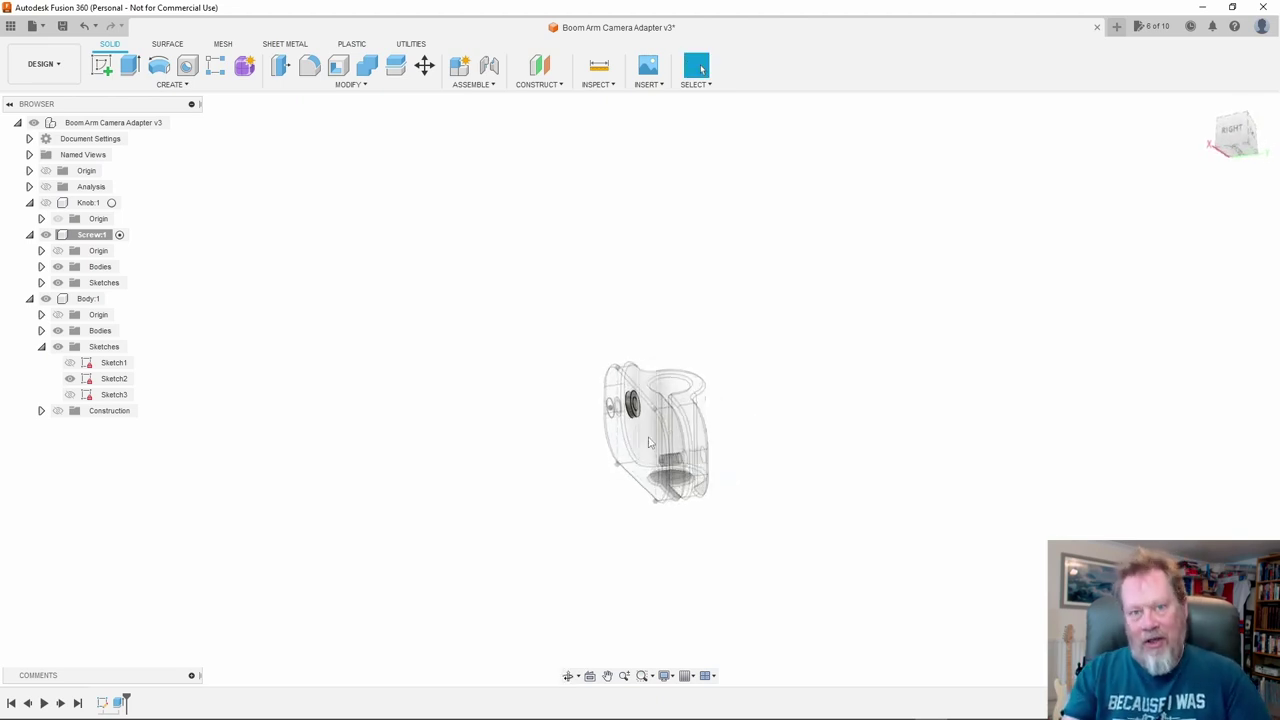
scroll(648, 441, "up", 10)
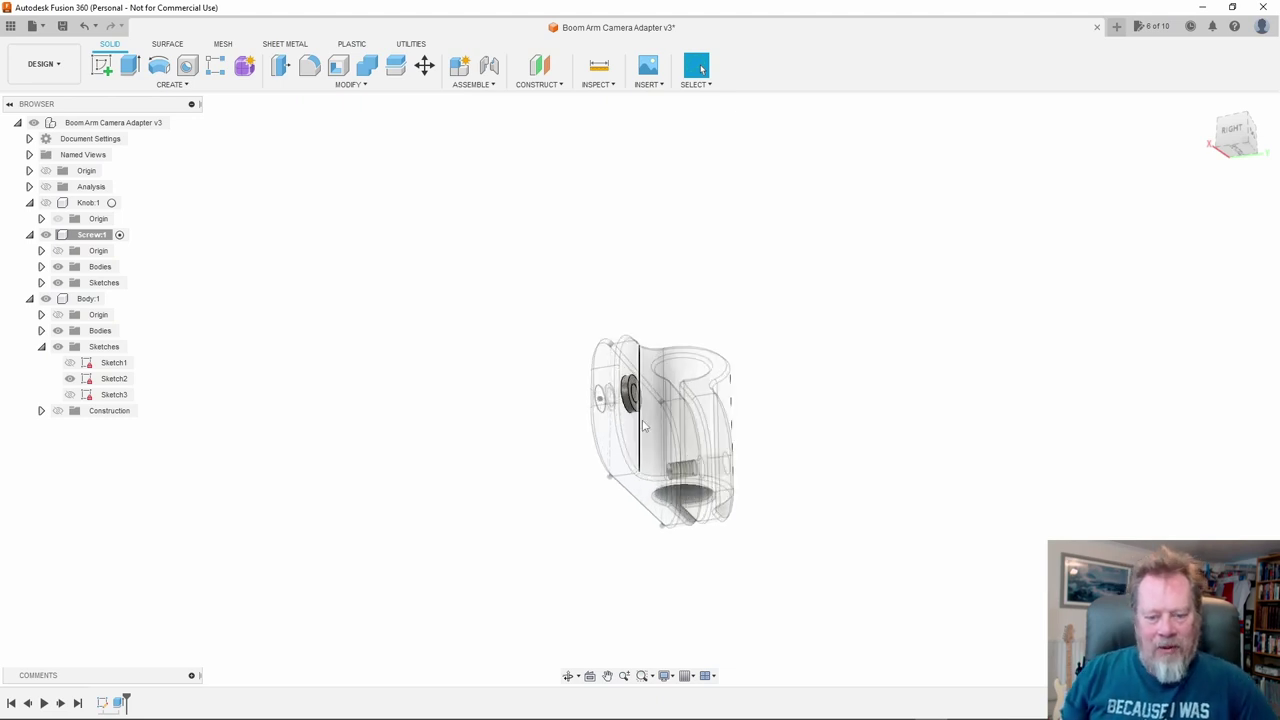
scroll(629, 389, "up", 3)
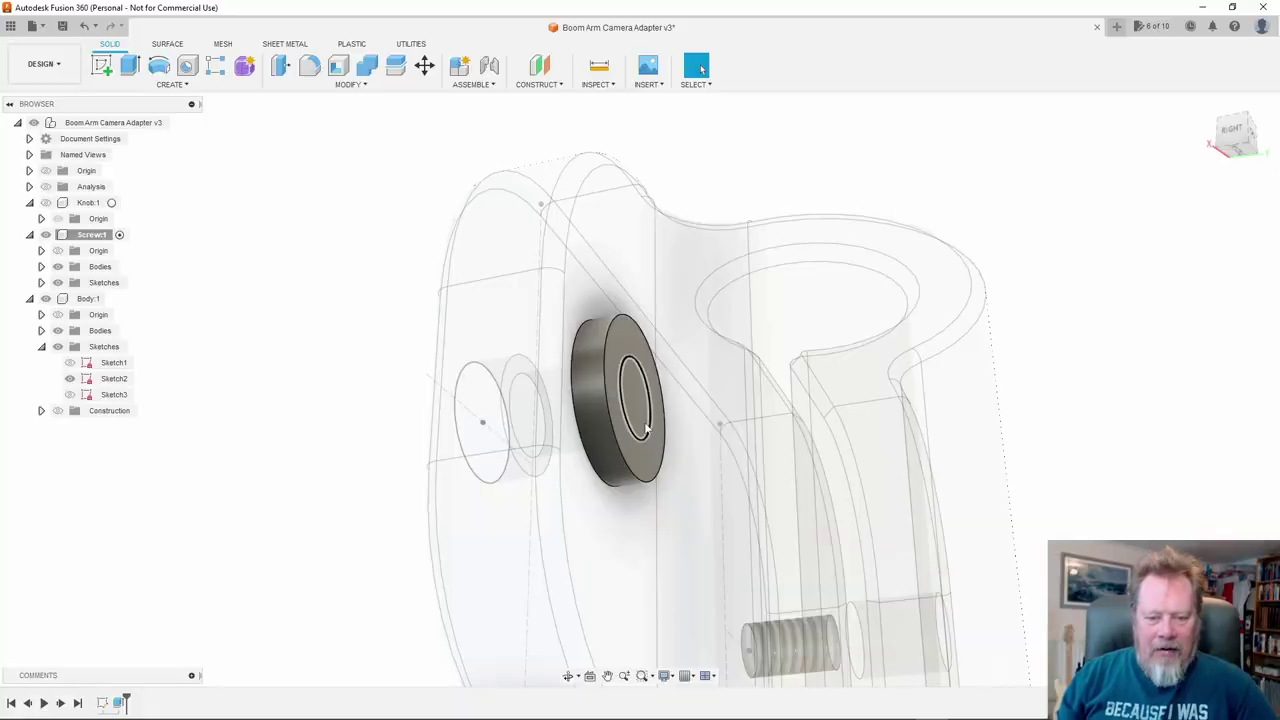
scroll(641, 409, "up", 4)
mouse_move(641, 414)
middle_mouse_down("shift")
mouse_move(598, 405)
mouse_move(674, 397)
mouse_move(669, 409)
mouse_move(628, 404)
mouse_move(723, 370)
mouse_move(660, 405)
middle_mouse_up("shift")
left_click(611, 390)
scroll(646, 412, "down", 2)
key("e")
left_click_drag(660, 405, 808, 406)
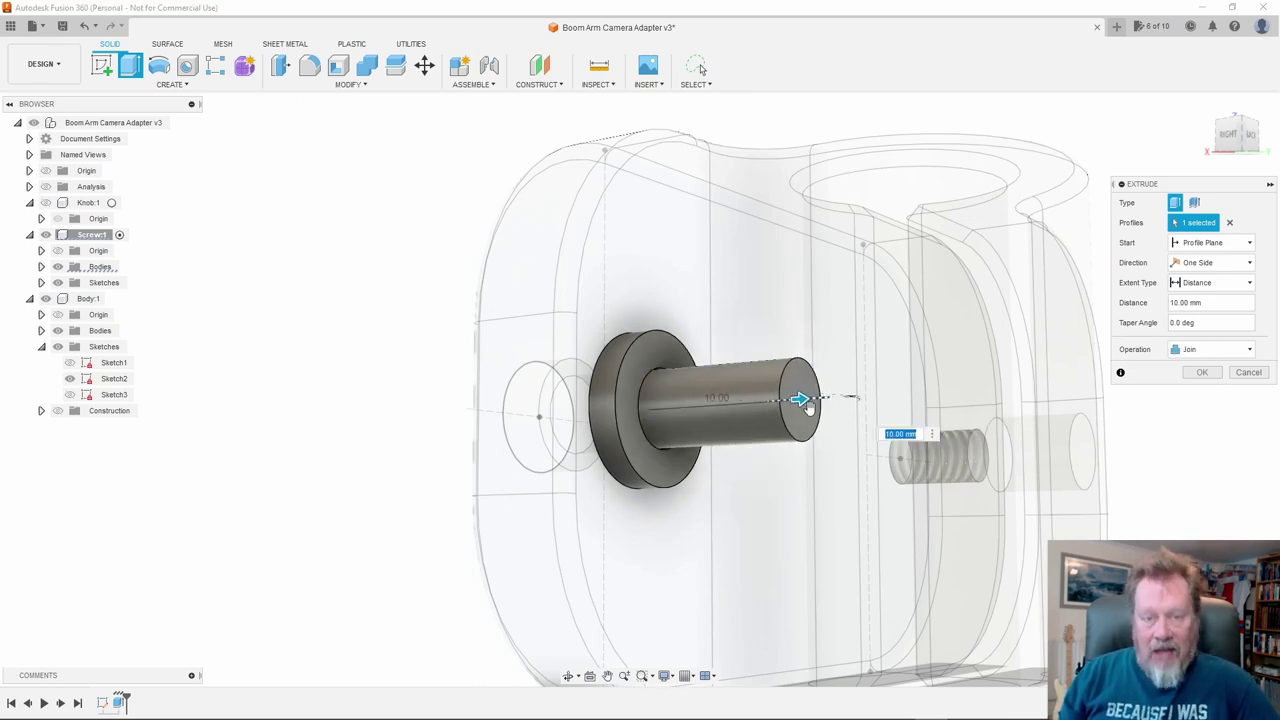
key("Return")
Hide the Body component's solid bodies and its Sketch2
middle_click_drag(732, 428, 828, 355, "shift")
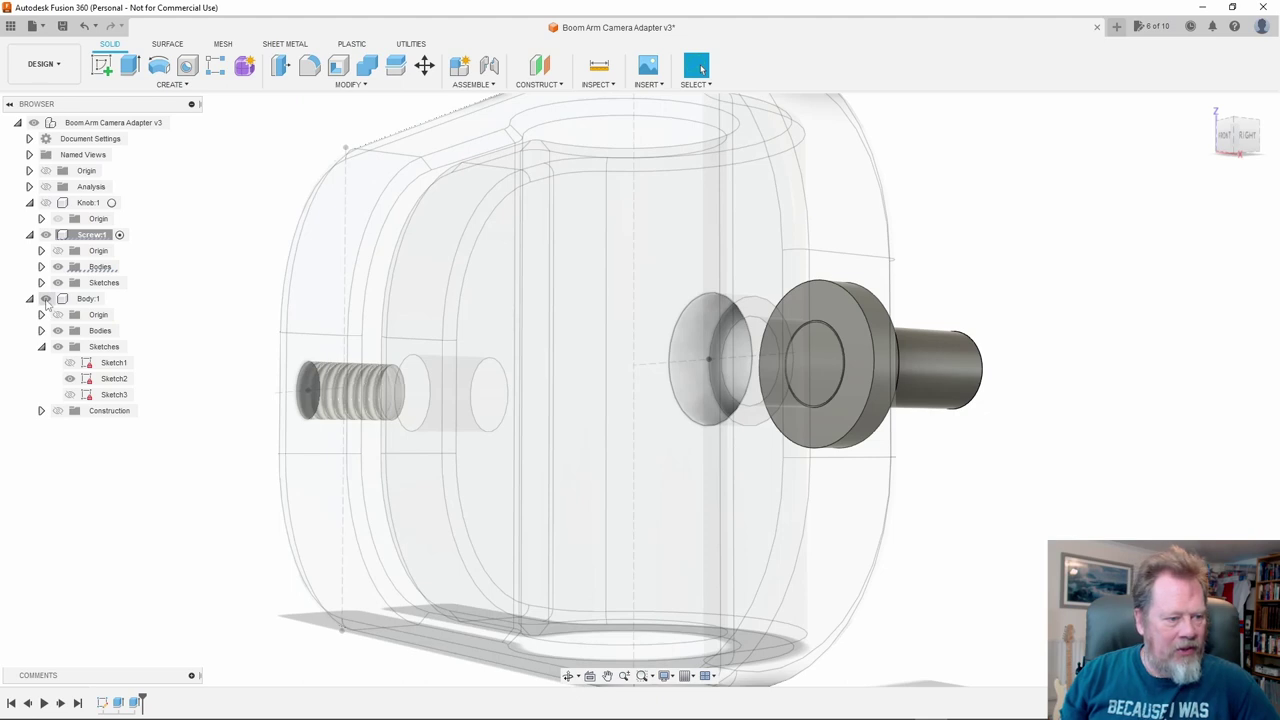
left_click(57, 331)
left_click(69, 362)
left_click(69, 378)
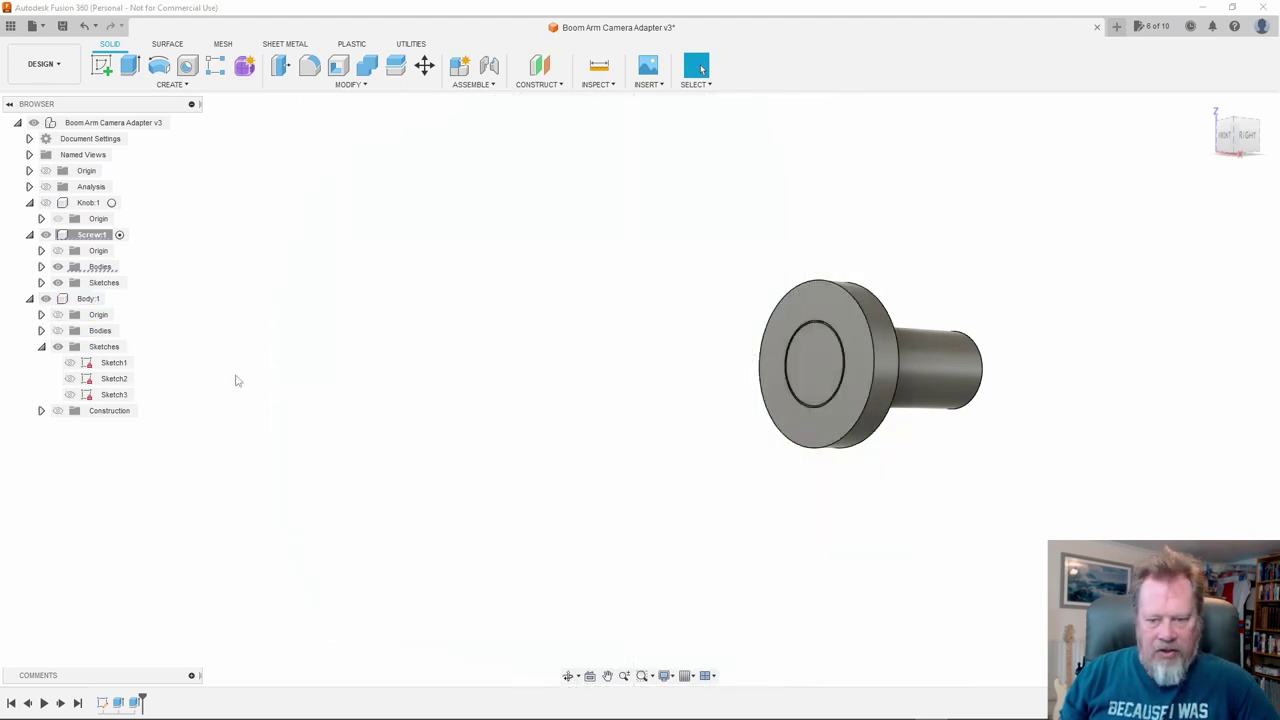
Show the Body component's solid bodies and extrude the inner circular face on the disc's flange side 7 mm into the counterbored hole
left_click(860, 352)
left_click(813, 364)
scroll(812, 362, "up", 2)
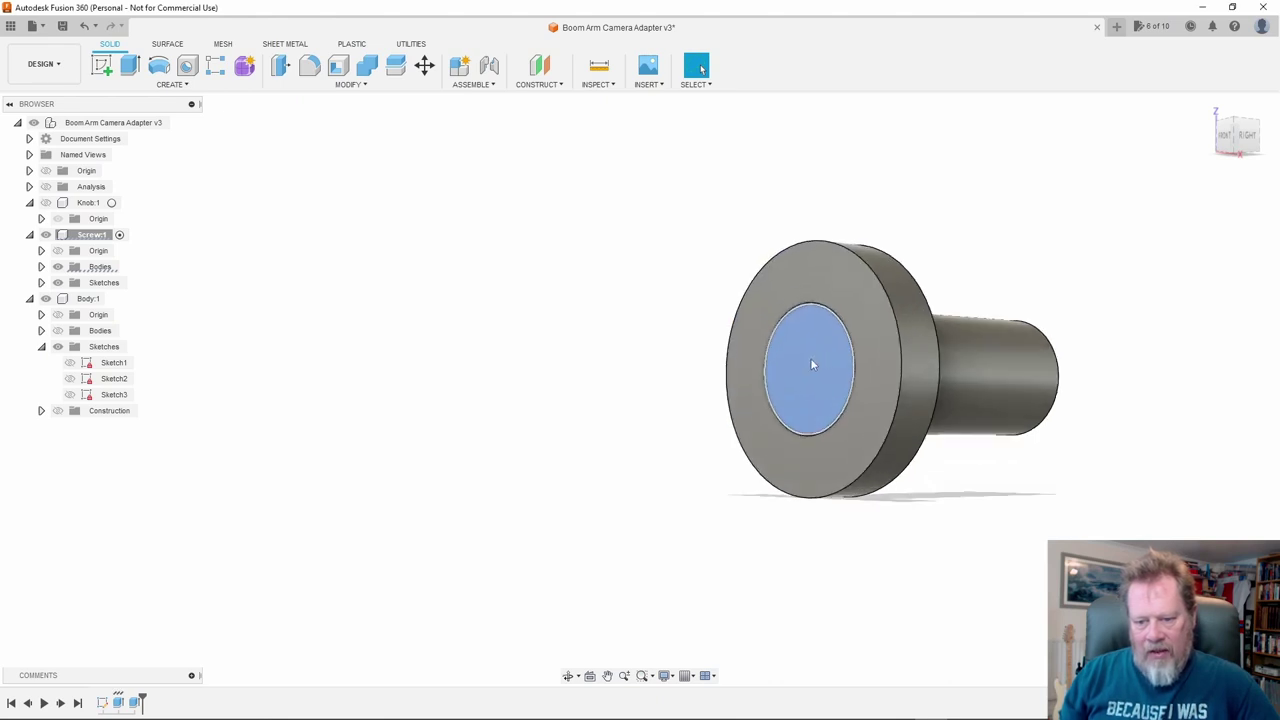
scroll(812, 367, "down", 2)
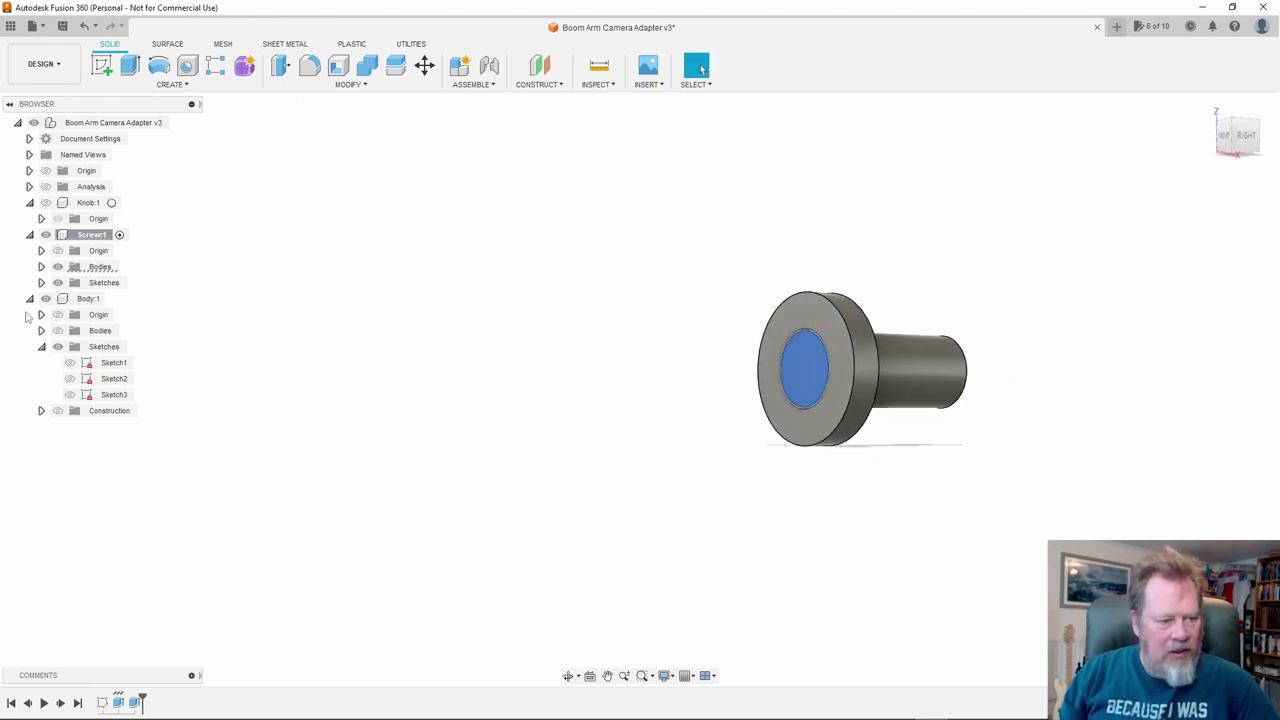
left_click(57, 330)
middle_click_drag(697, 402, 642, 395, "shift")
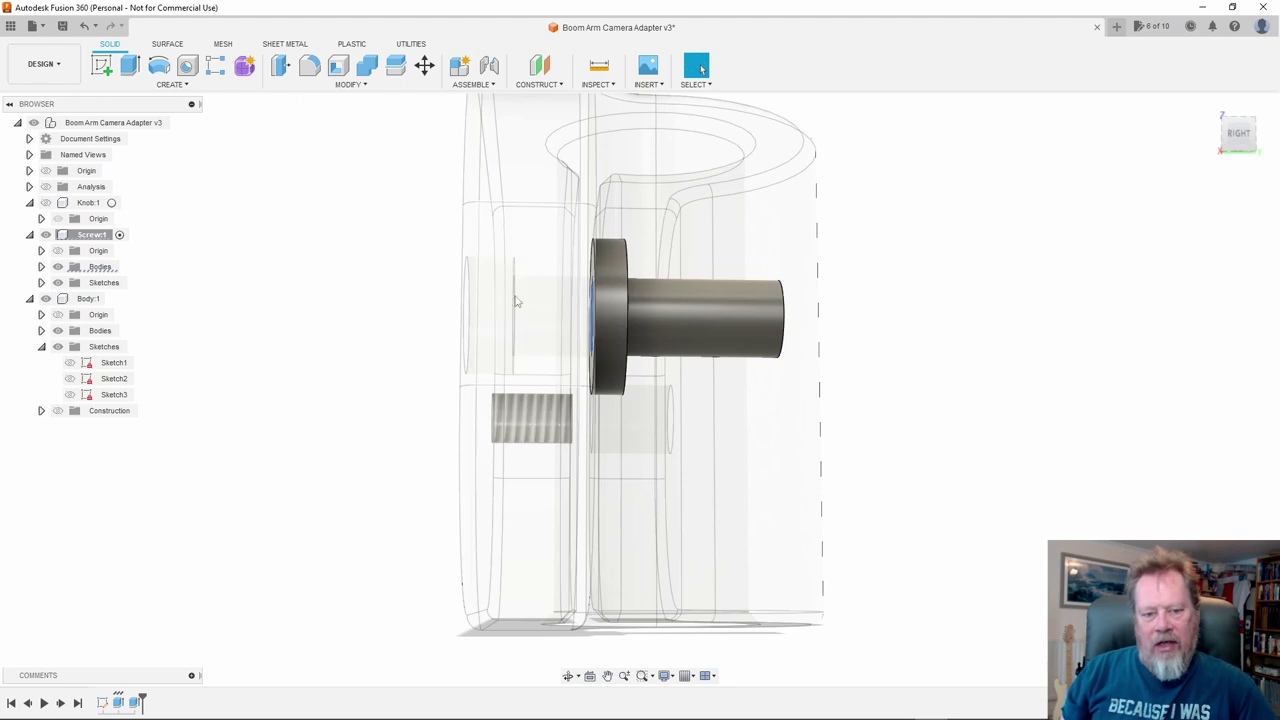
middle_click_drag(531, 310, 667, 333, "shift")
left_click(667, 333)
key("e")
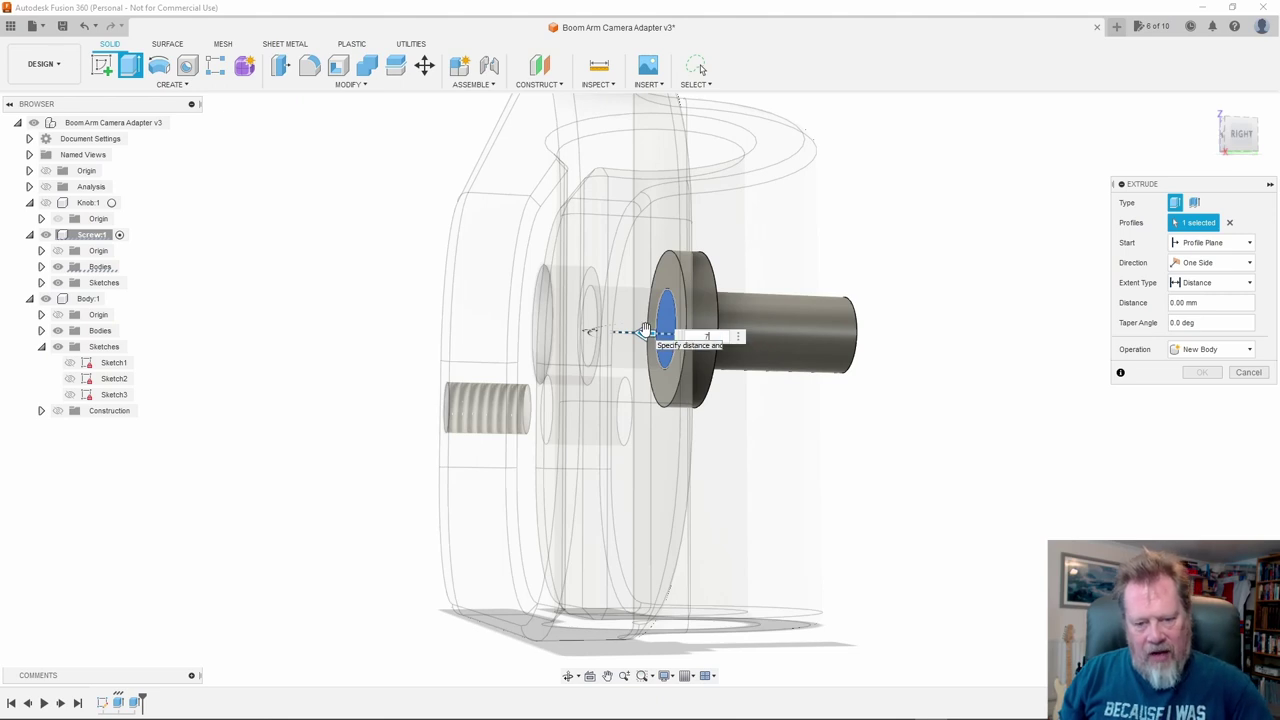
type("7")
left_click(1201, 372)
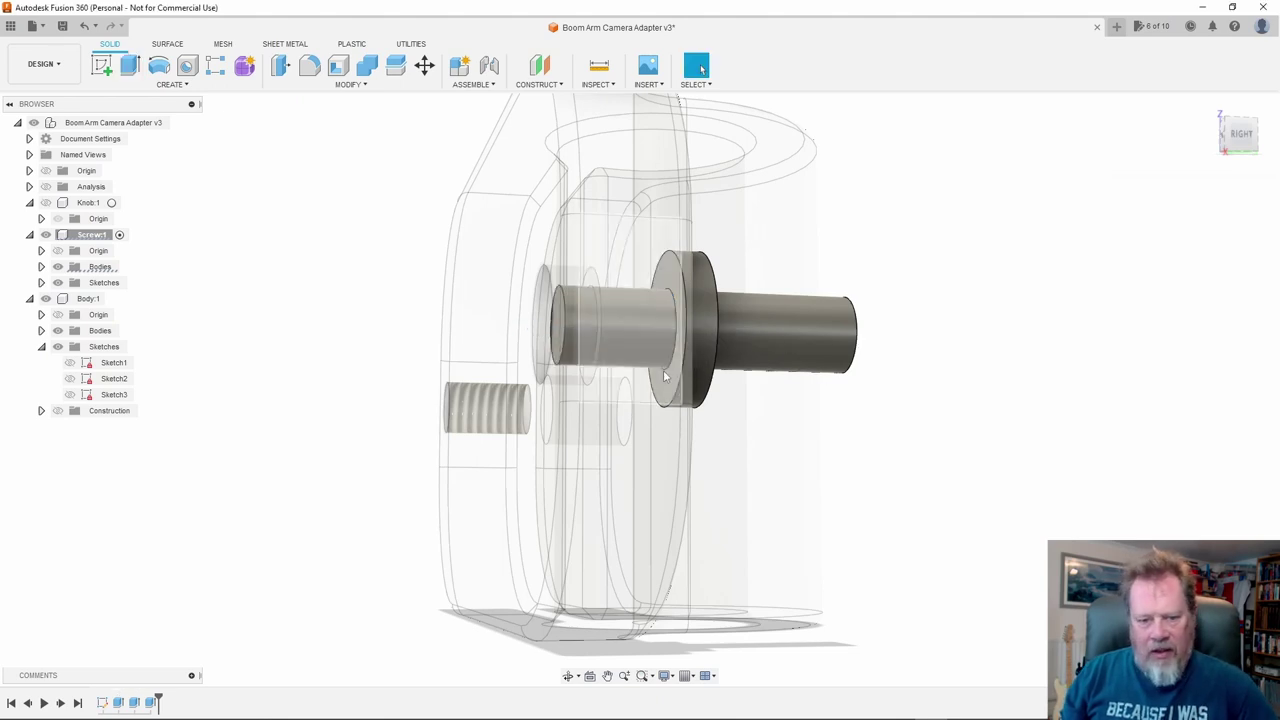
Edit the extrusion of the shaft inside the counterbored hole and set its distance to 6 mm
left_click(697, 66)
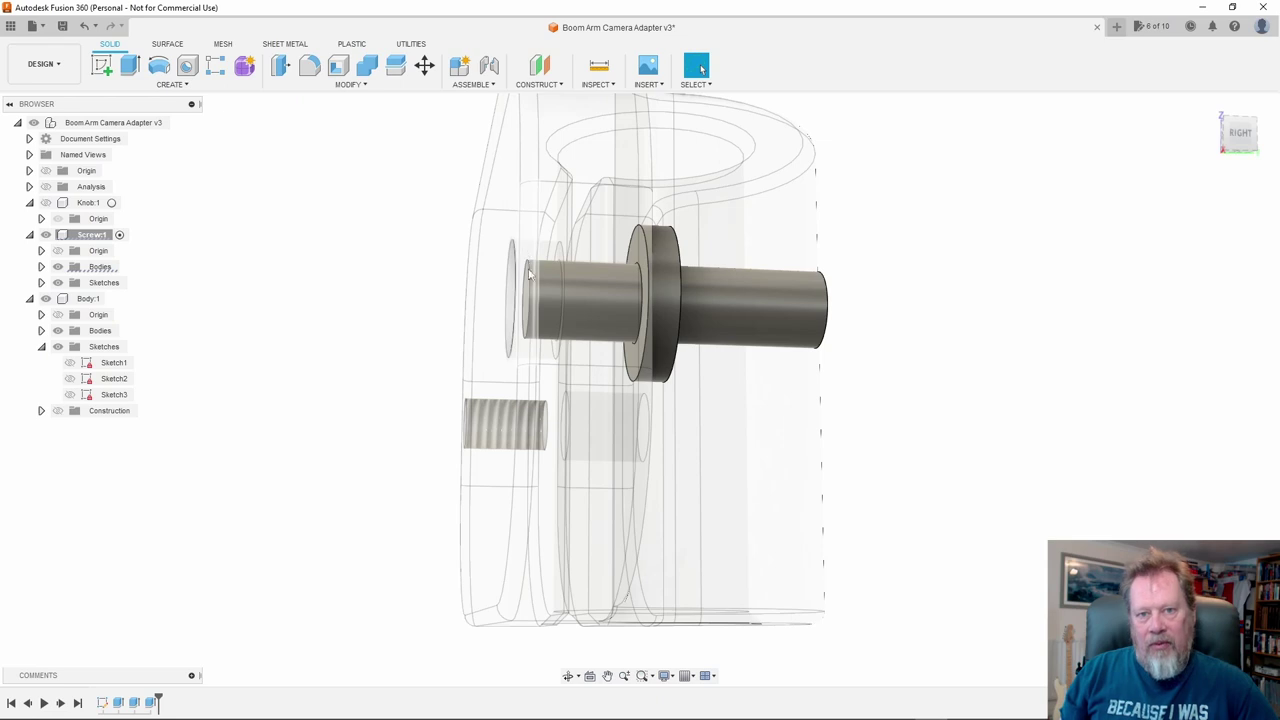
mouse_move(480, 263)
middle_mouse_down("shift")
mouse_move(466, 269)
mouse_move(474, 282)
mouse_move(460, 270)
middle_mouse_up("shift")
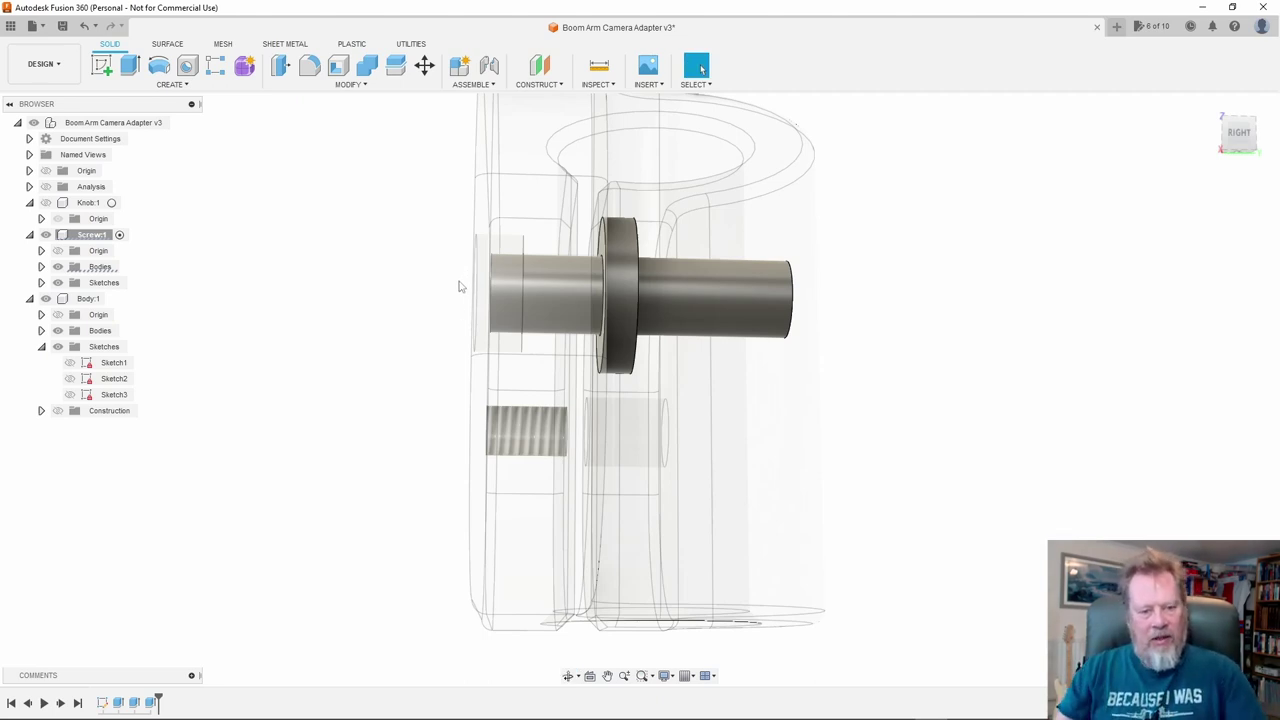
middle_click_drag(461, 288, 510, 292, "shift")
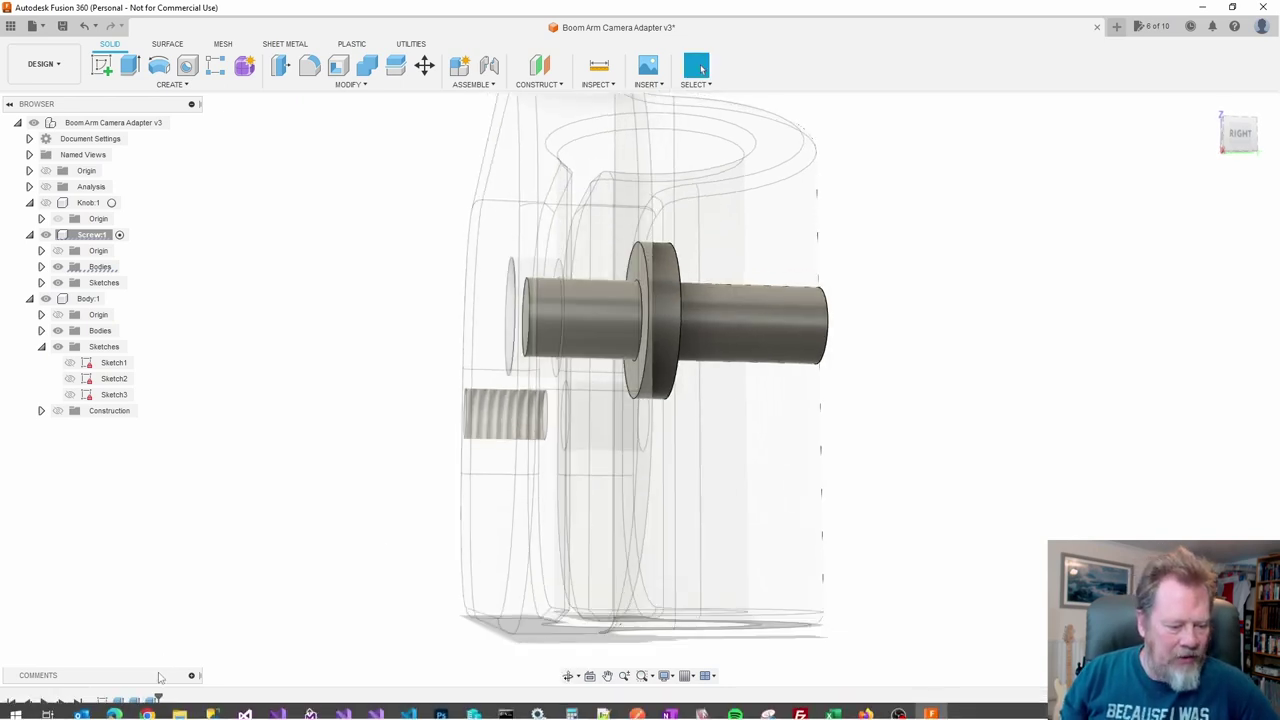
double_click(152, 703)
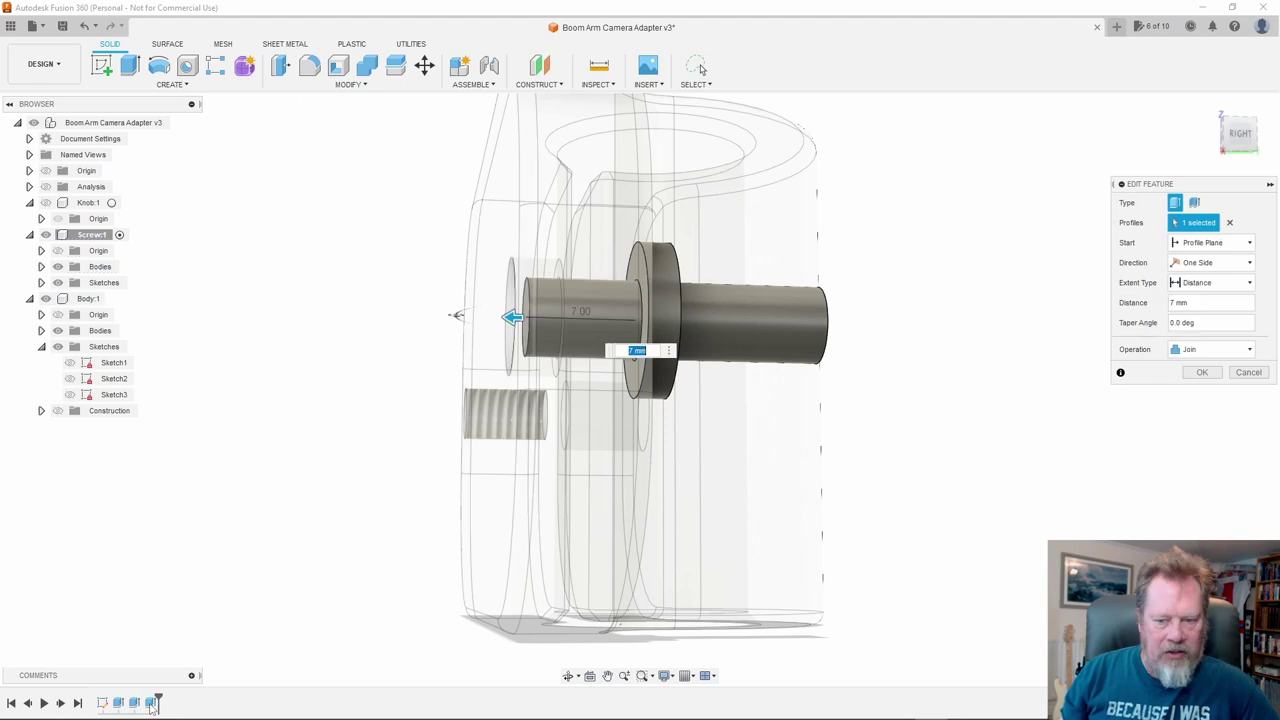
left_click(1173, 302)
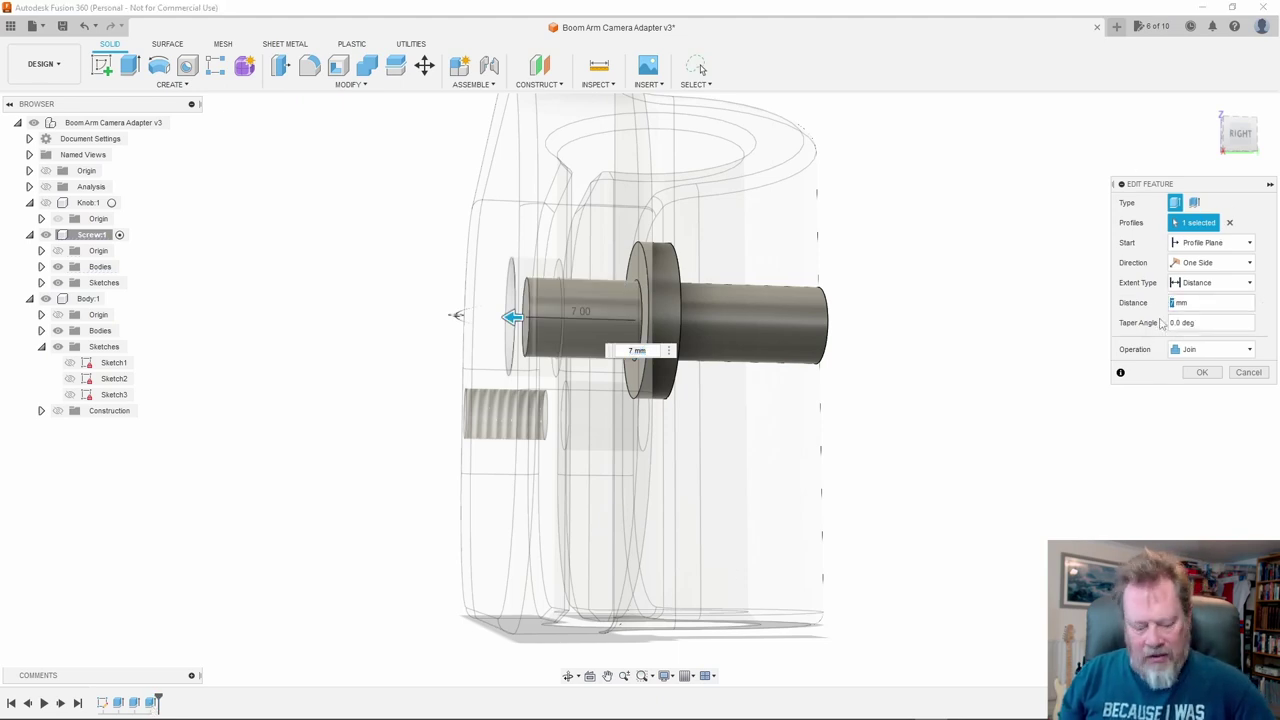
type("6")
left_click(1202, 372)
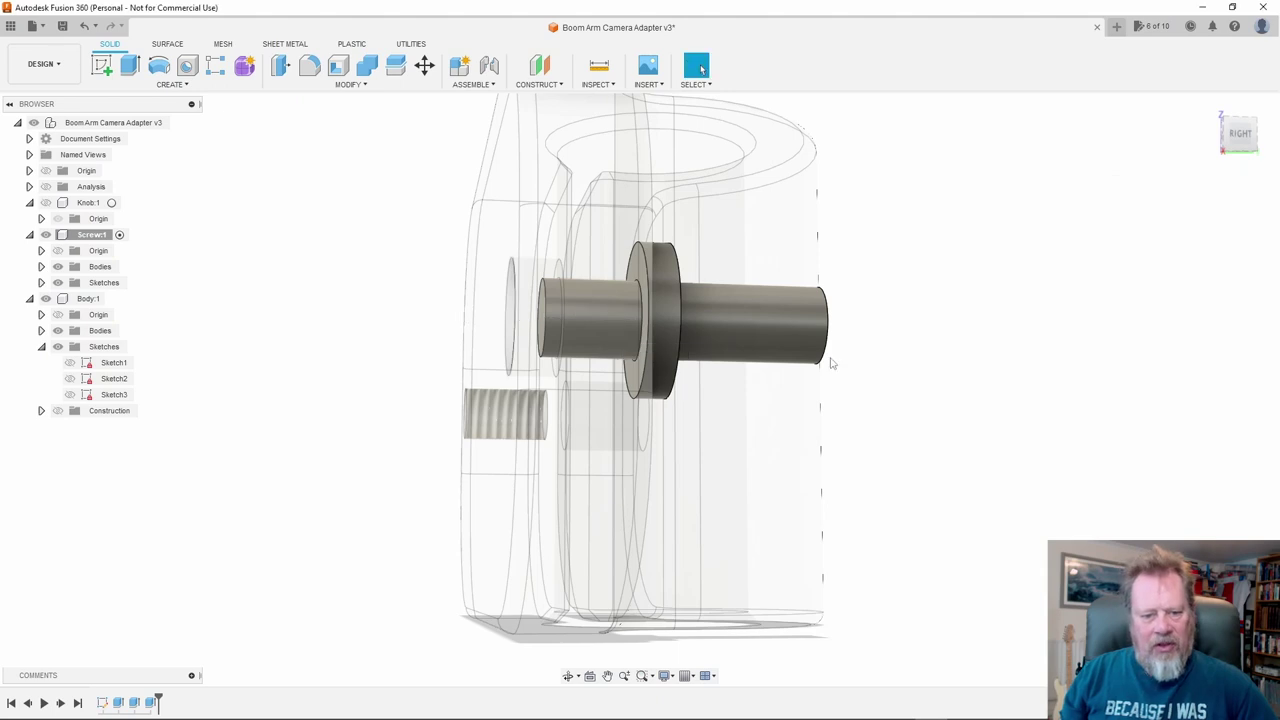
Create a sketch on the end face of the shorter shaft inside the counterbore and hide the Body component
middle_click_drag(880, 350, 871, 343, "shift")
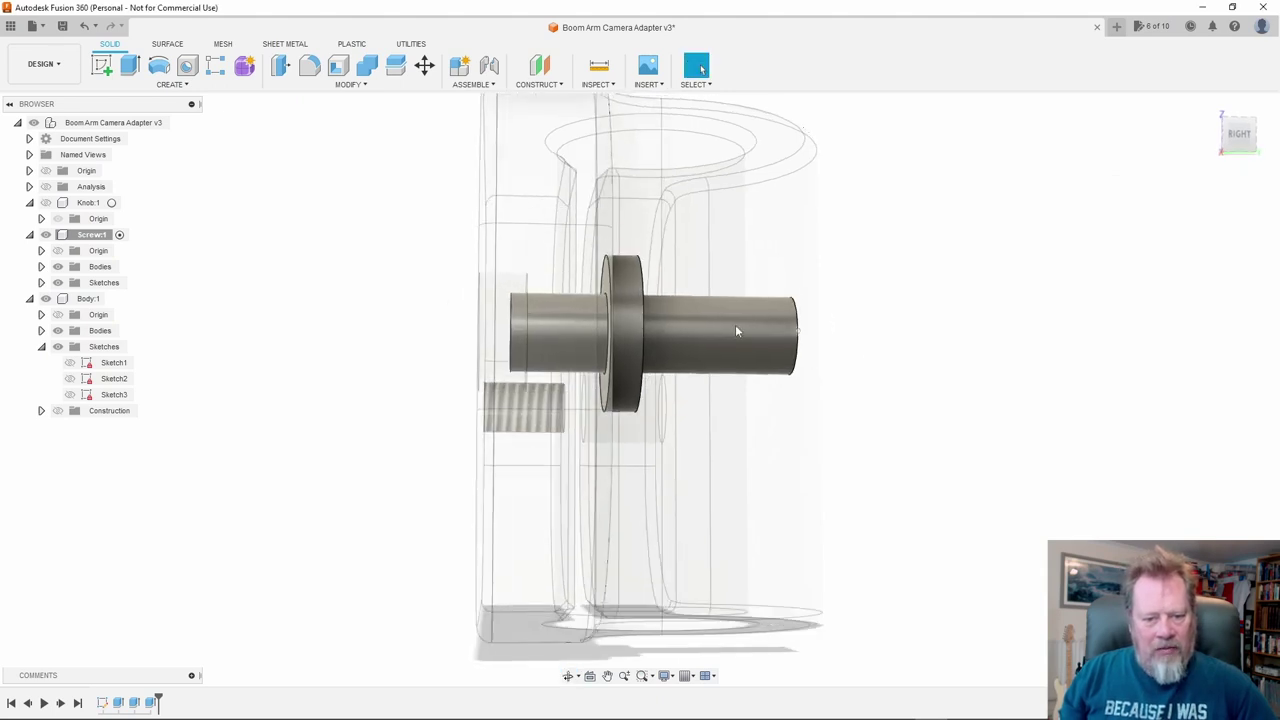
scroll(469, 300, "up", 3)
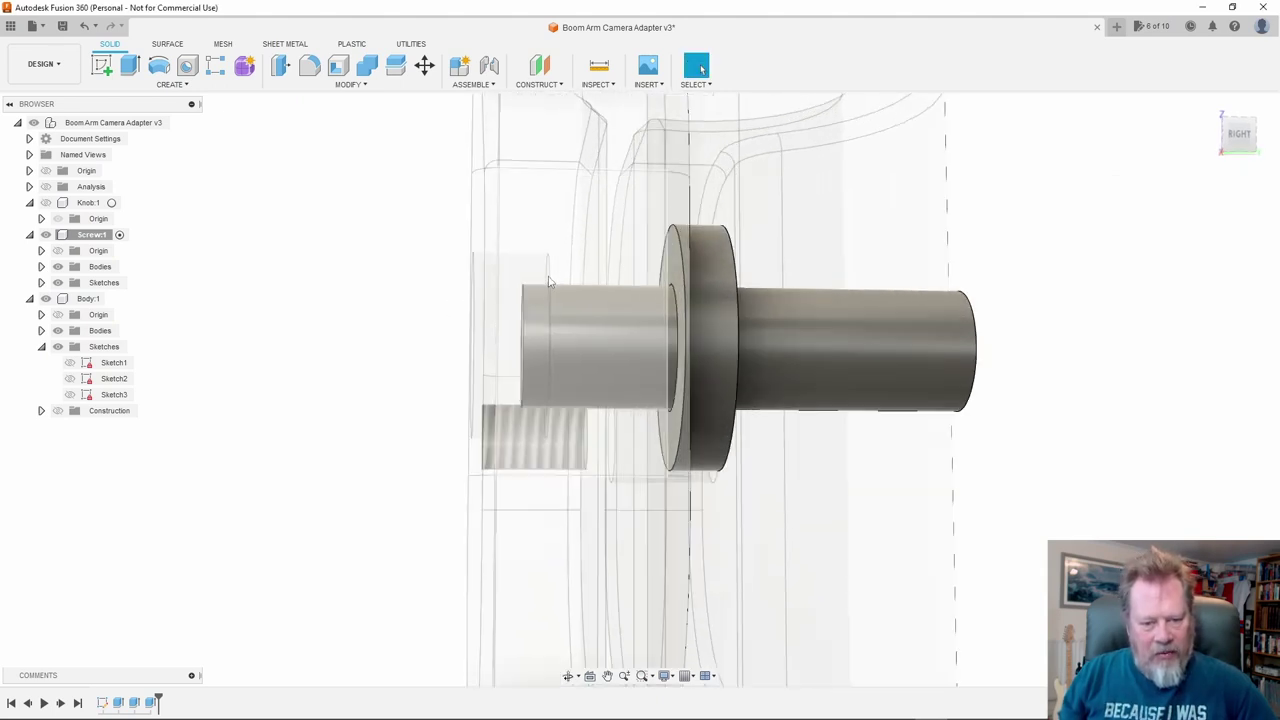
mouse_move(553, 280)
middle_mouse_down("shift")
mouse_move(566, 274)
mouse_move(528, 275)
middle_mouse_up("shift")
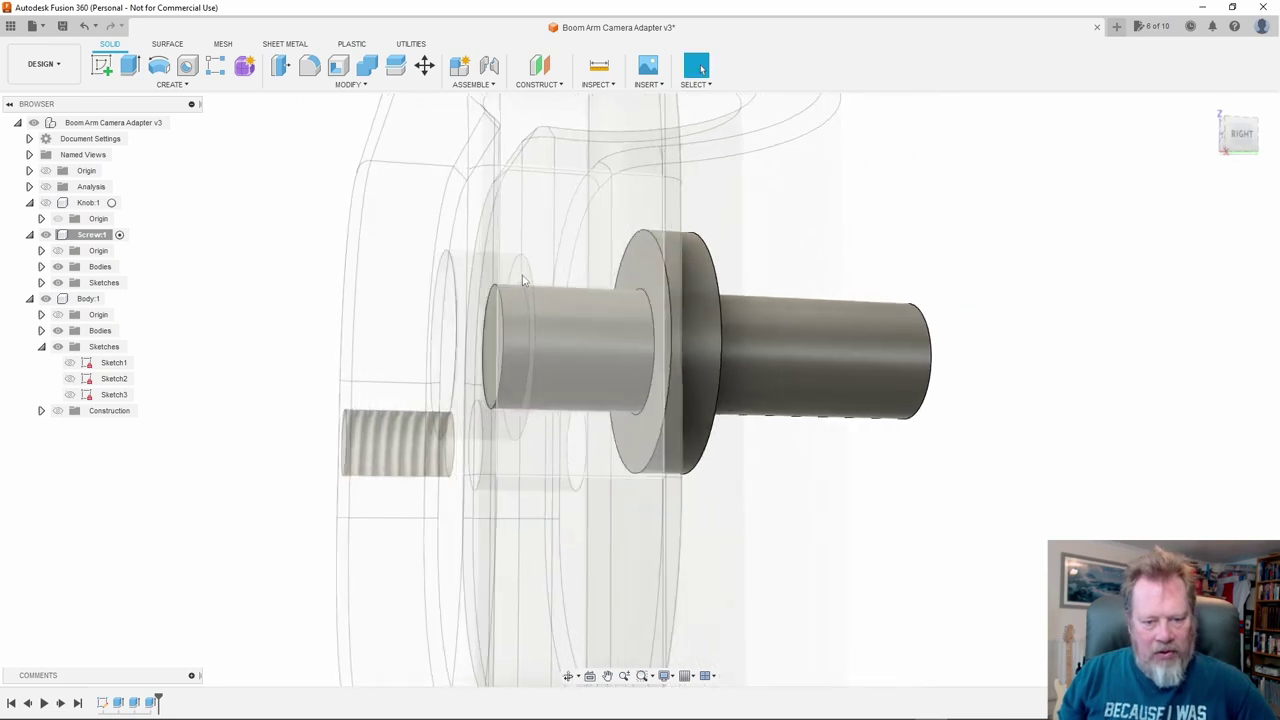
middle_click_drag(538, 317, 456, 307, "shift")
scroll(524, 322, "down", 3)
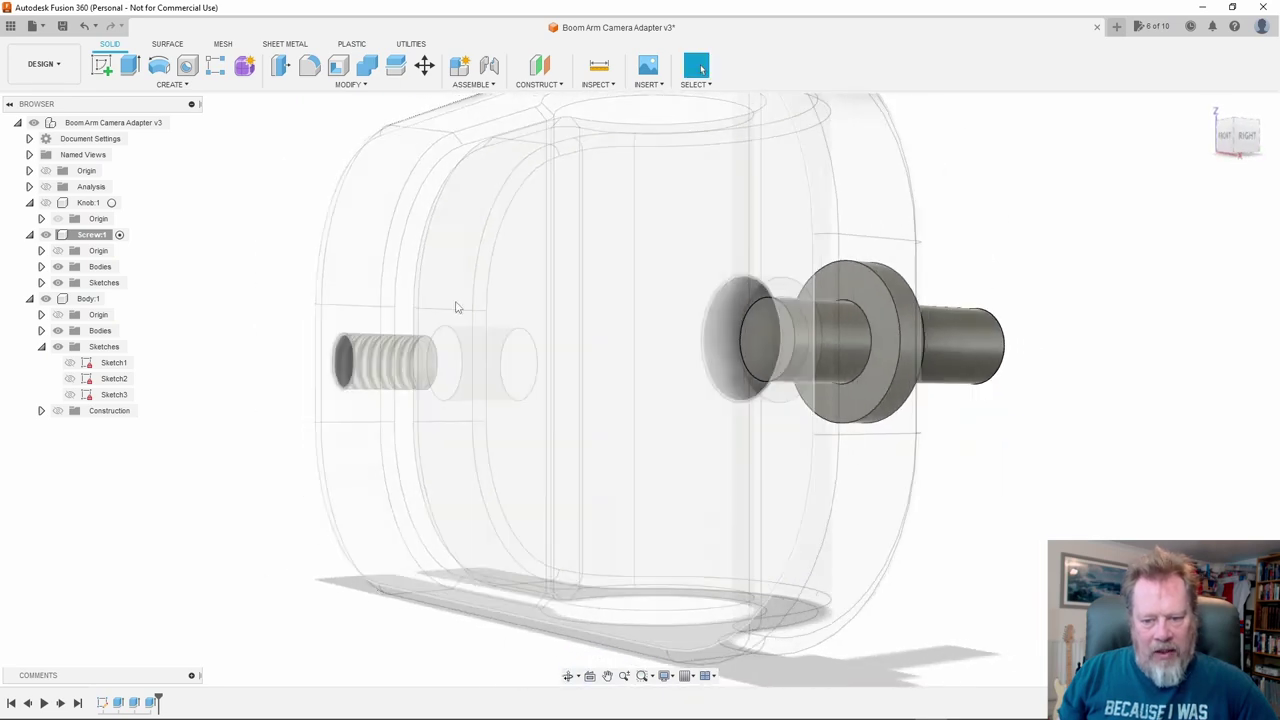
left_click(757, 342)
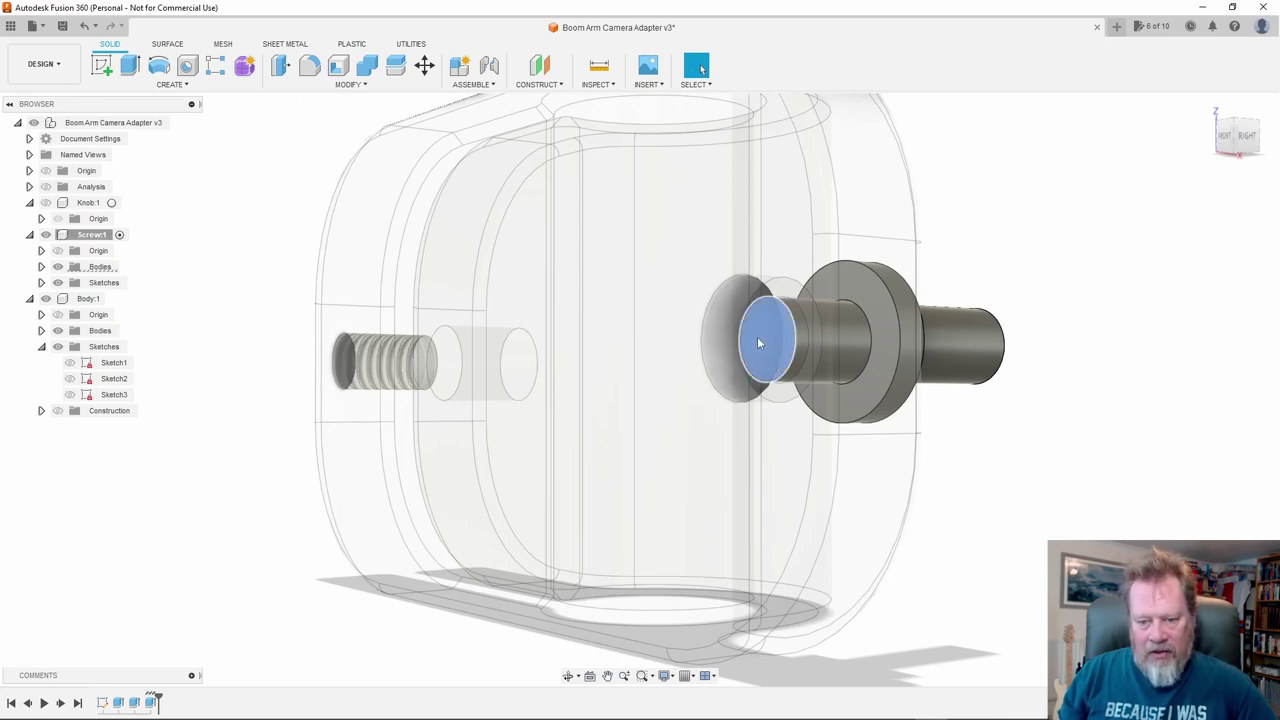
right_click(758, 343)
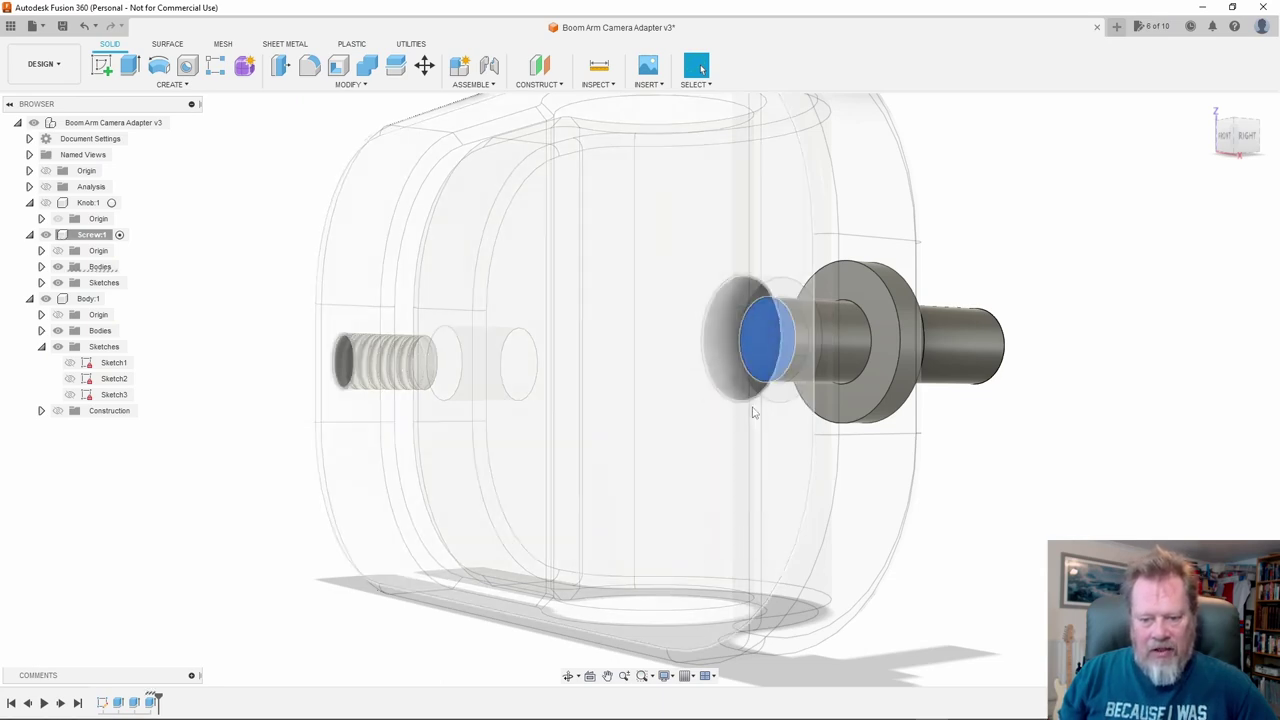
left_click(755, 409)
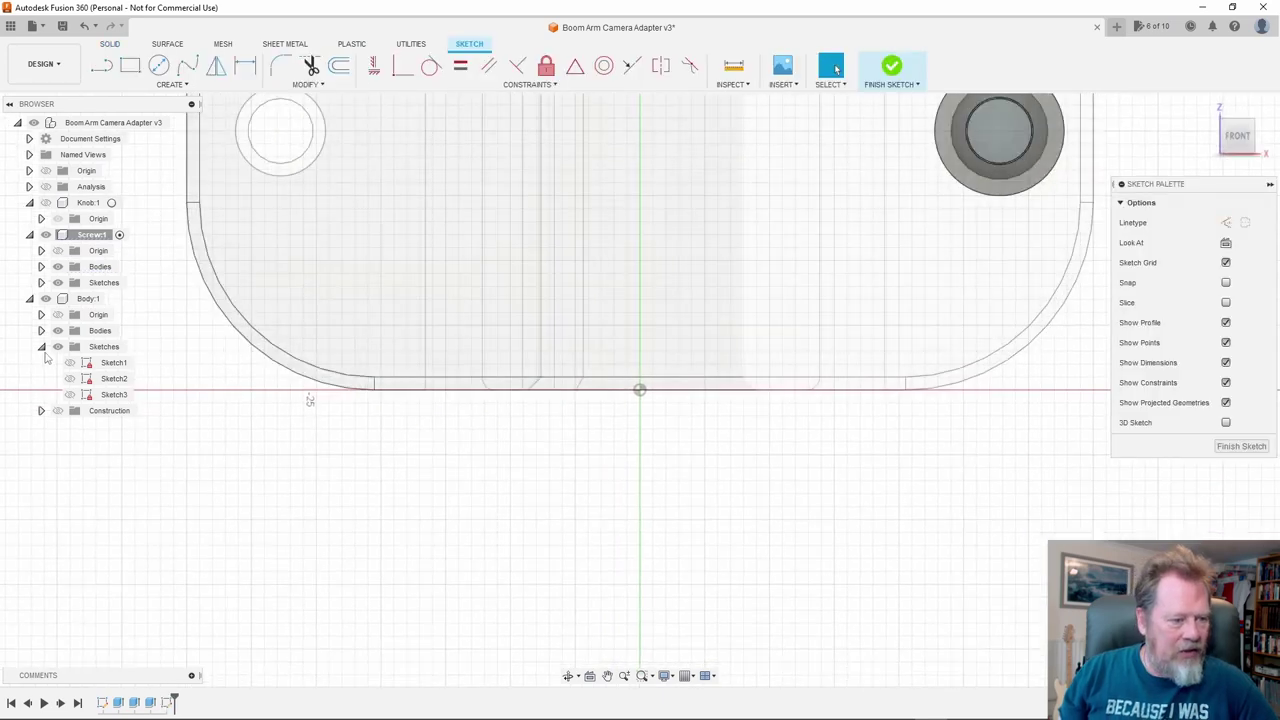
left_click(45, 299)
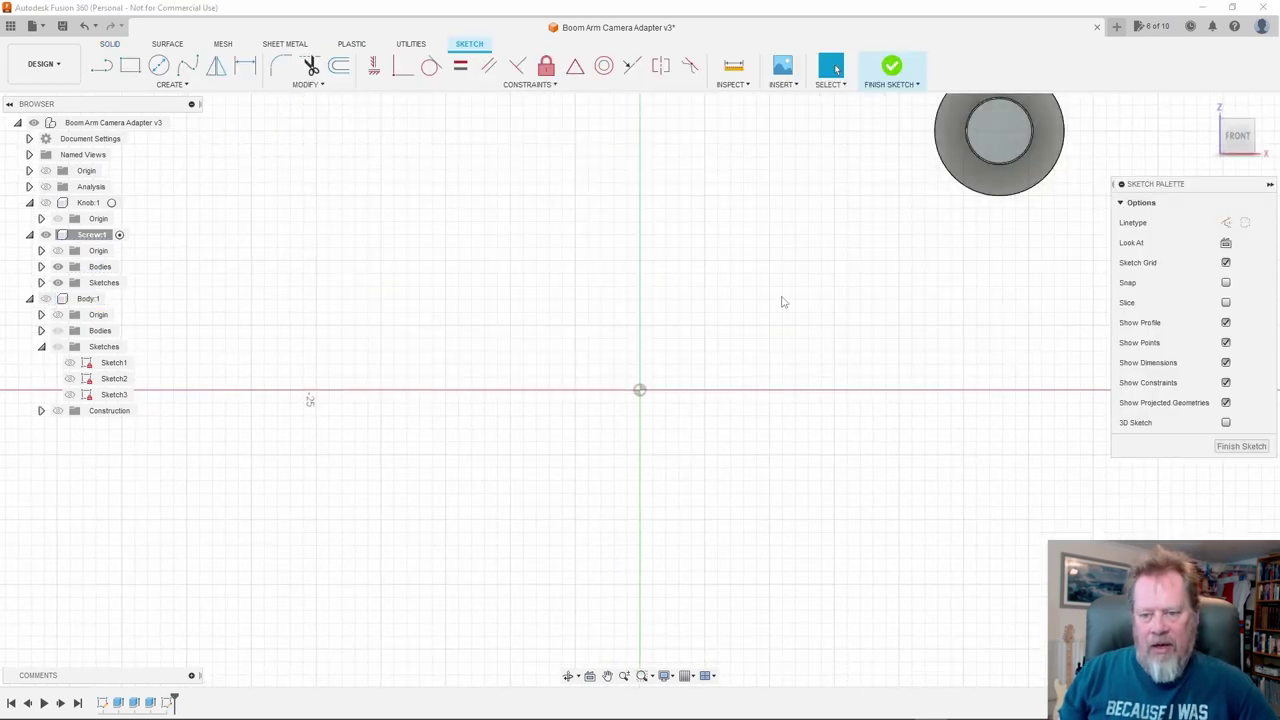
mouse_move(876, 236)
middle_mouse_down()
mouse_move(634, 531)
mouse_move(486, 534)
middle_mouse_up()
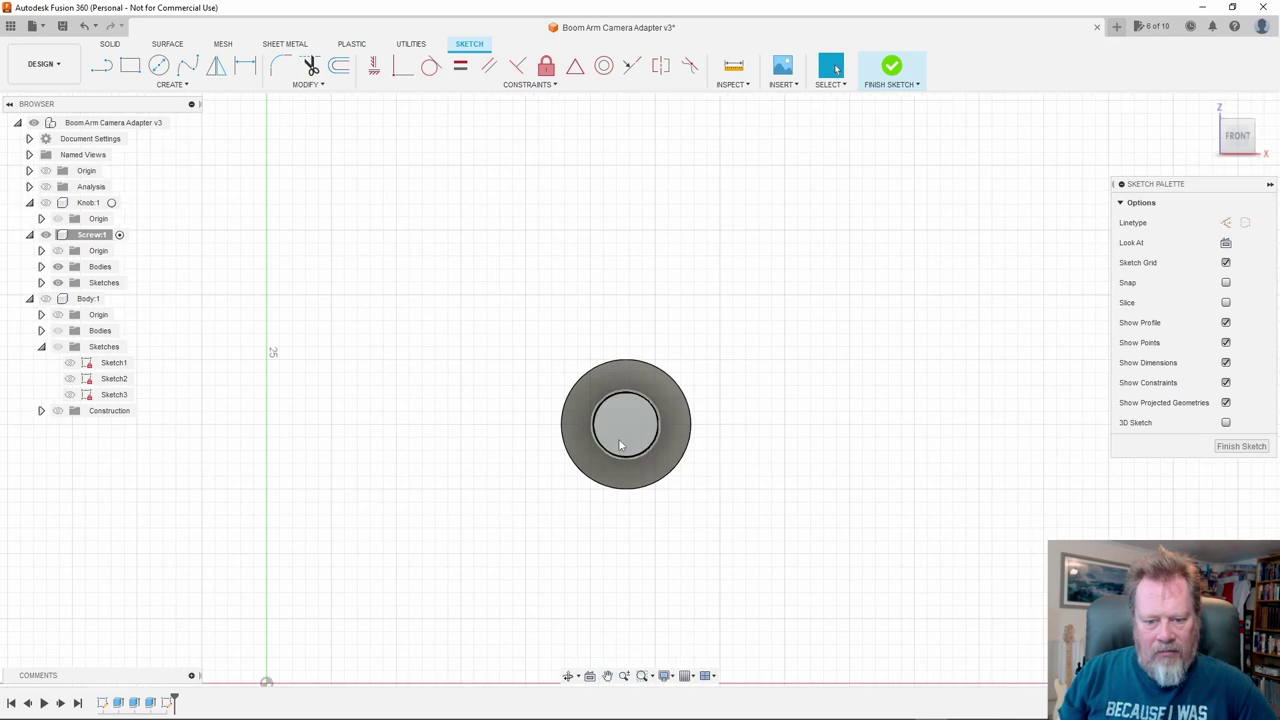
scroll(618, 437, "up", 4)
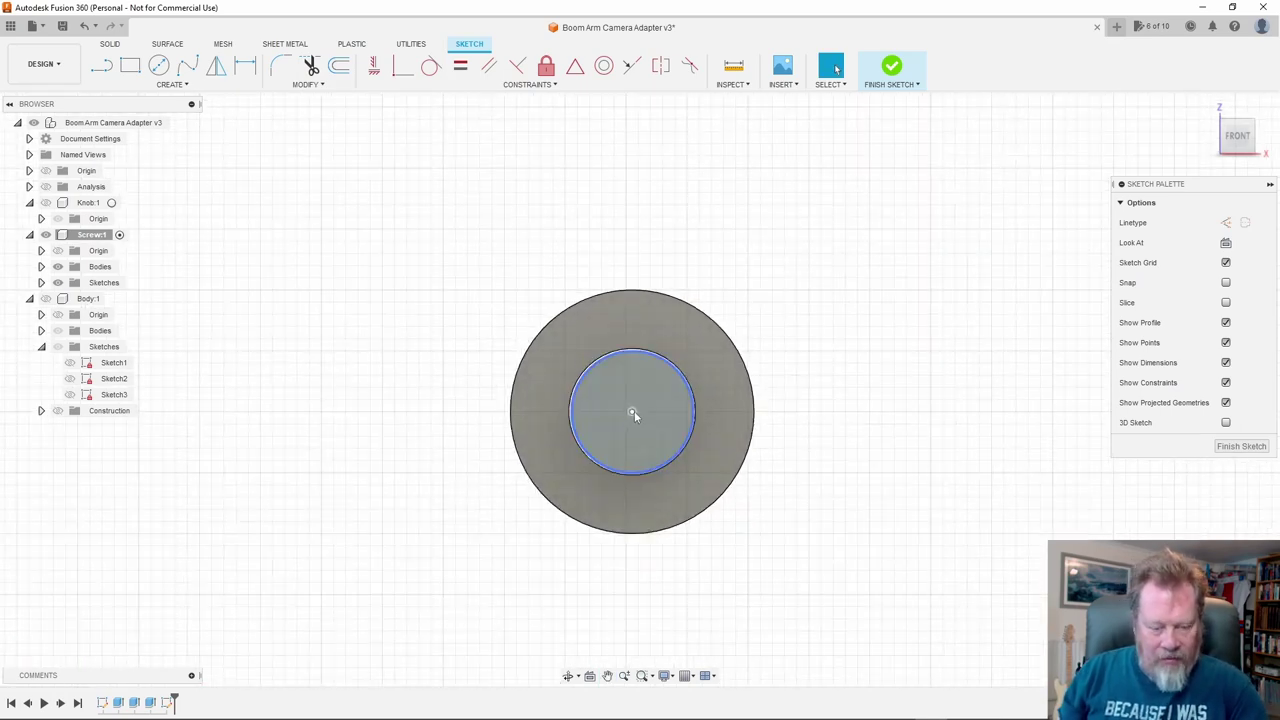
Project the shaft's end face into the sketch, and finish the sketch with a 6.35 mm diameter circle on its centre
key("p")
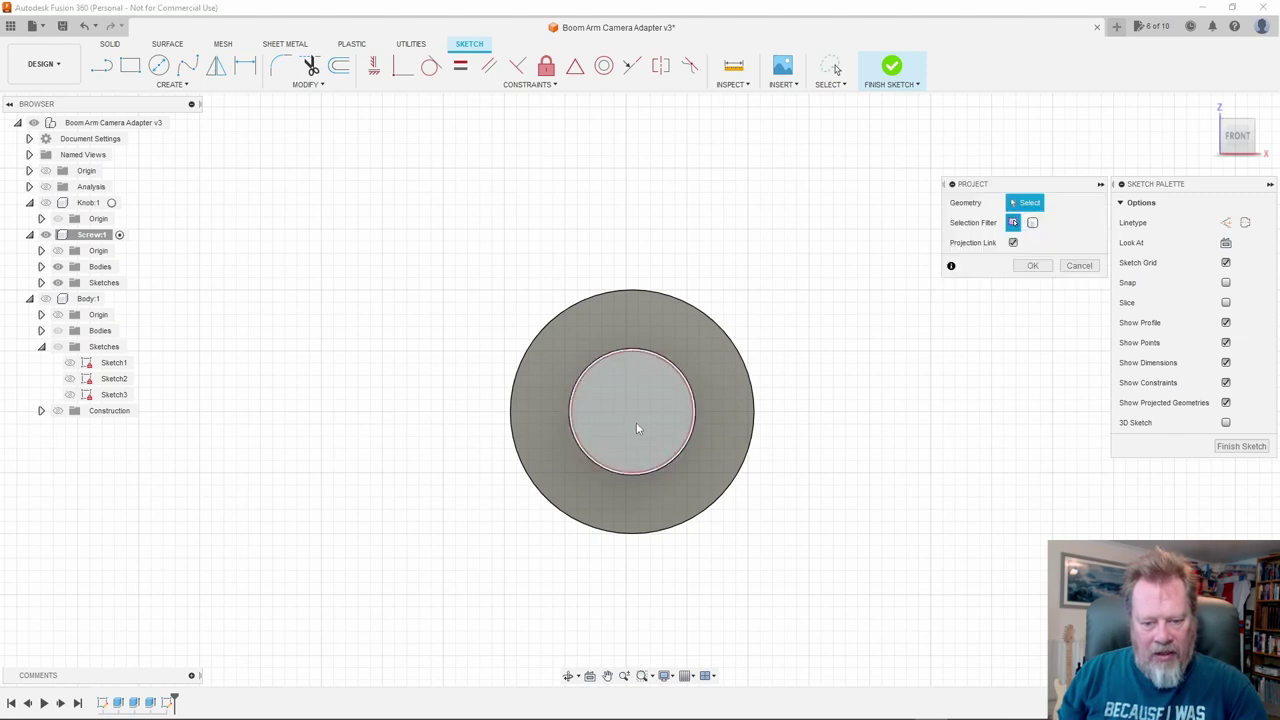
left_click(629, 404)
key("Return")
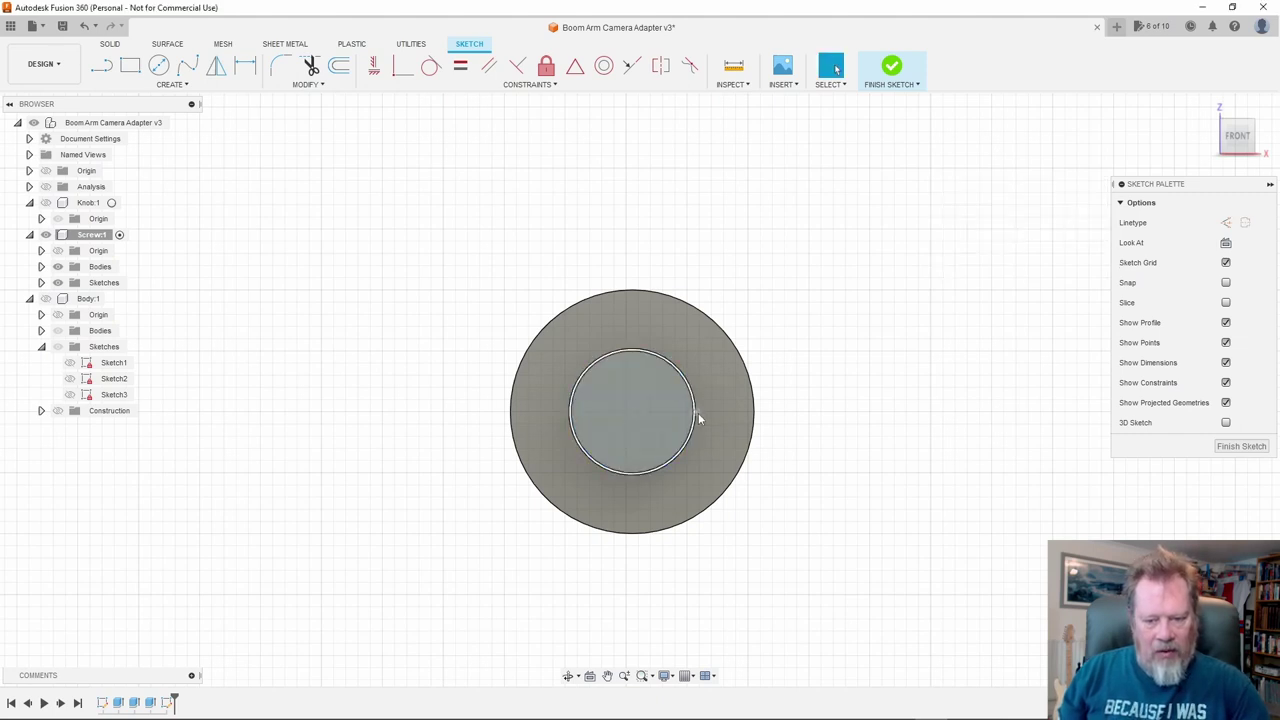
key("c")
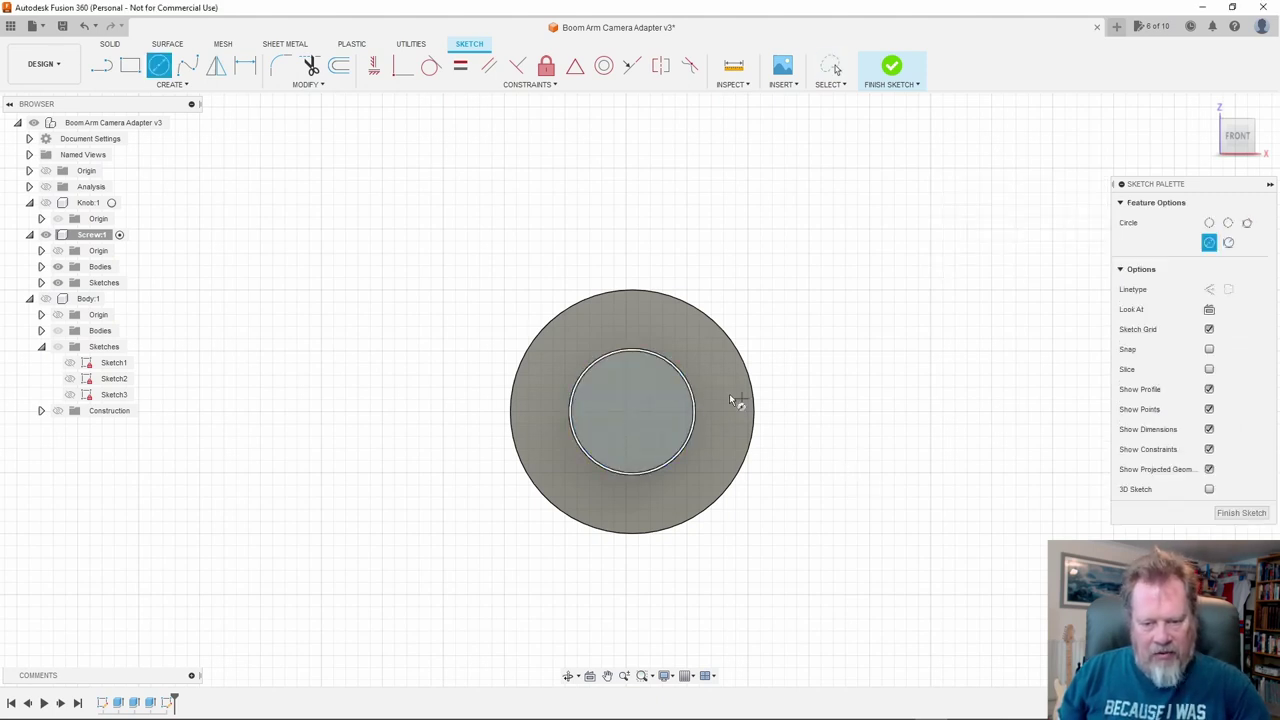
left_click(631, 411)
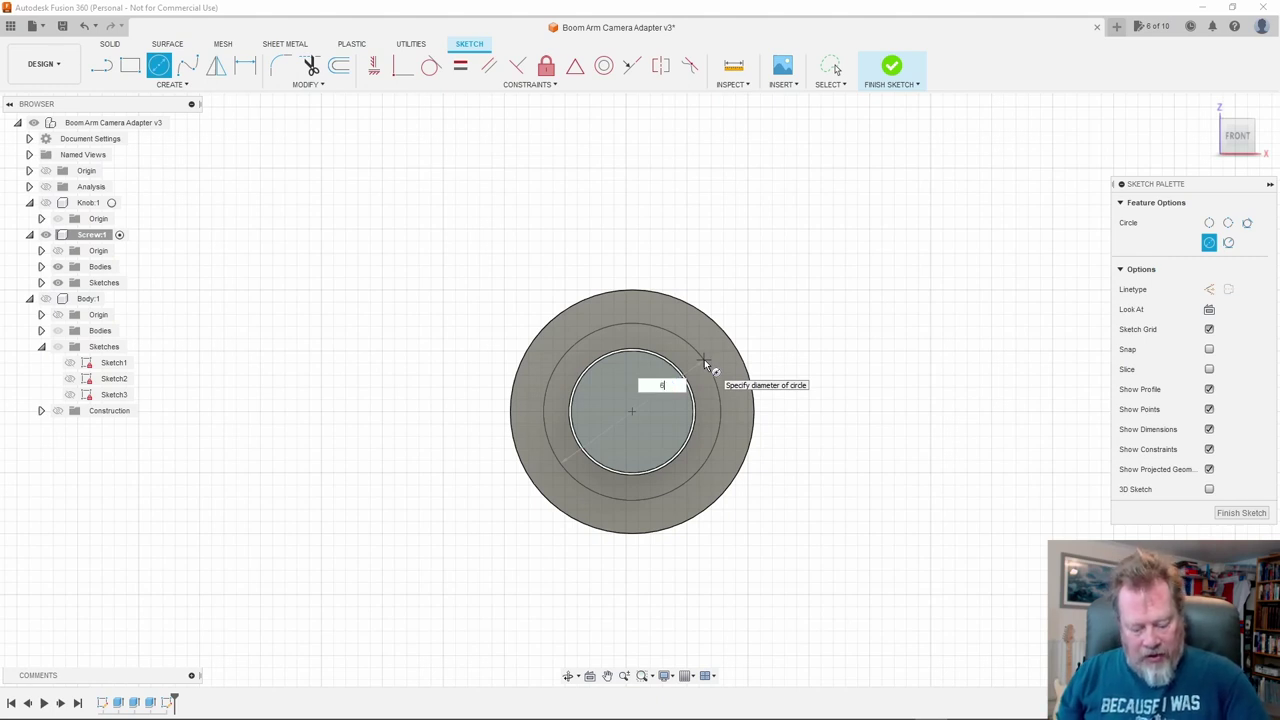
key("BackSpace")
type("6.35")
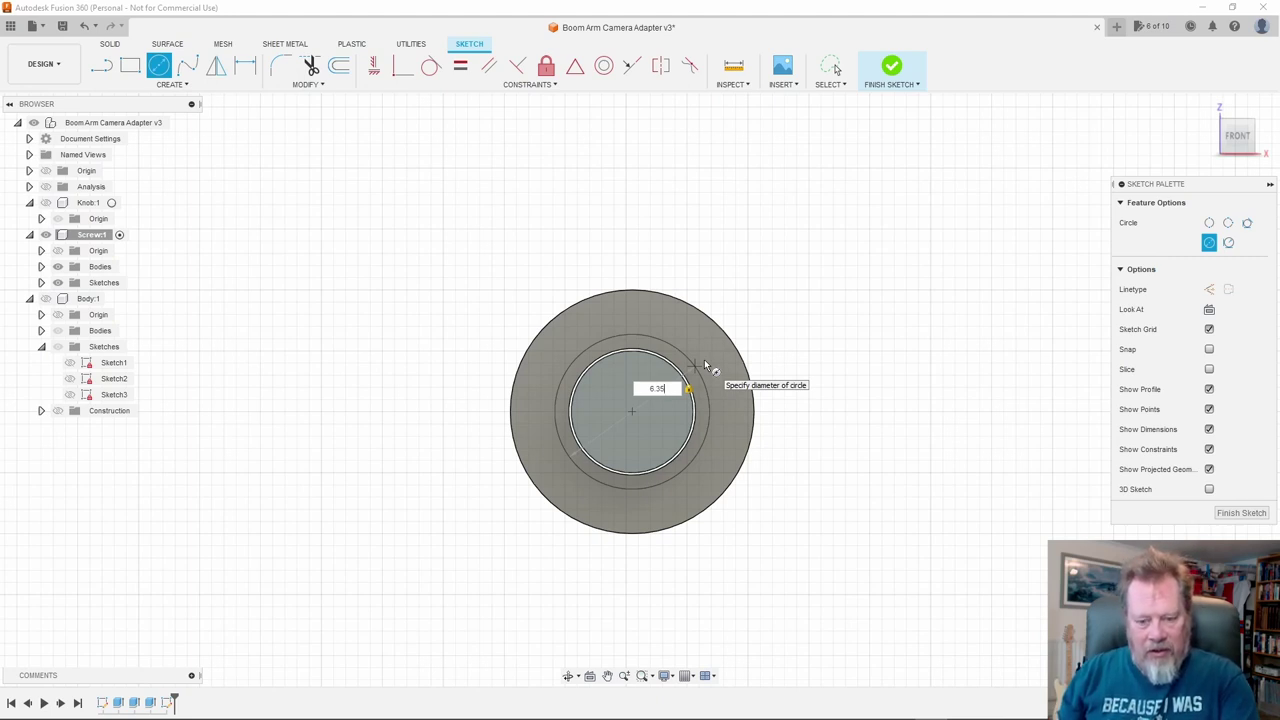
key("Return")
key("Escape")
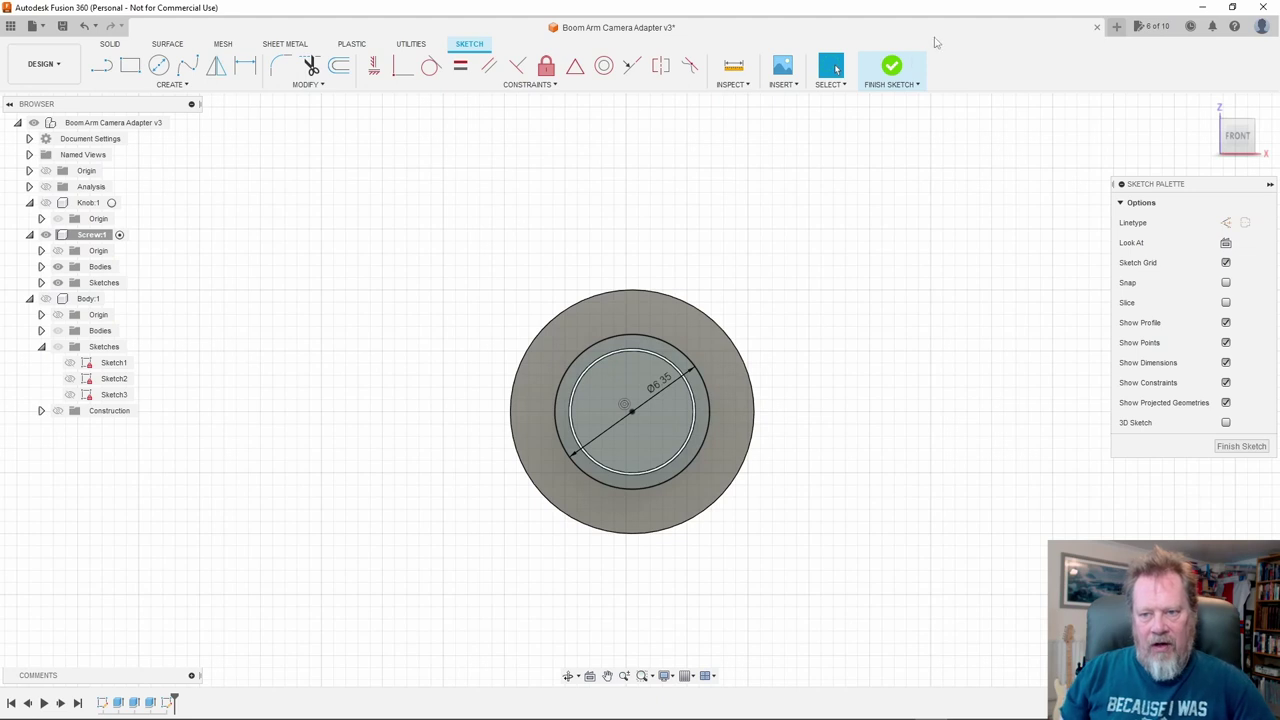
left_click(893, 67)
Extrude both profiles of the 6.35 mm circle outward from the shaft end by 2+5 mm, joined to the screw
left_click(772, 330)
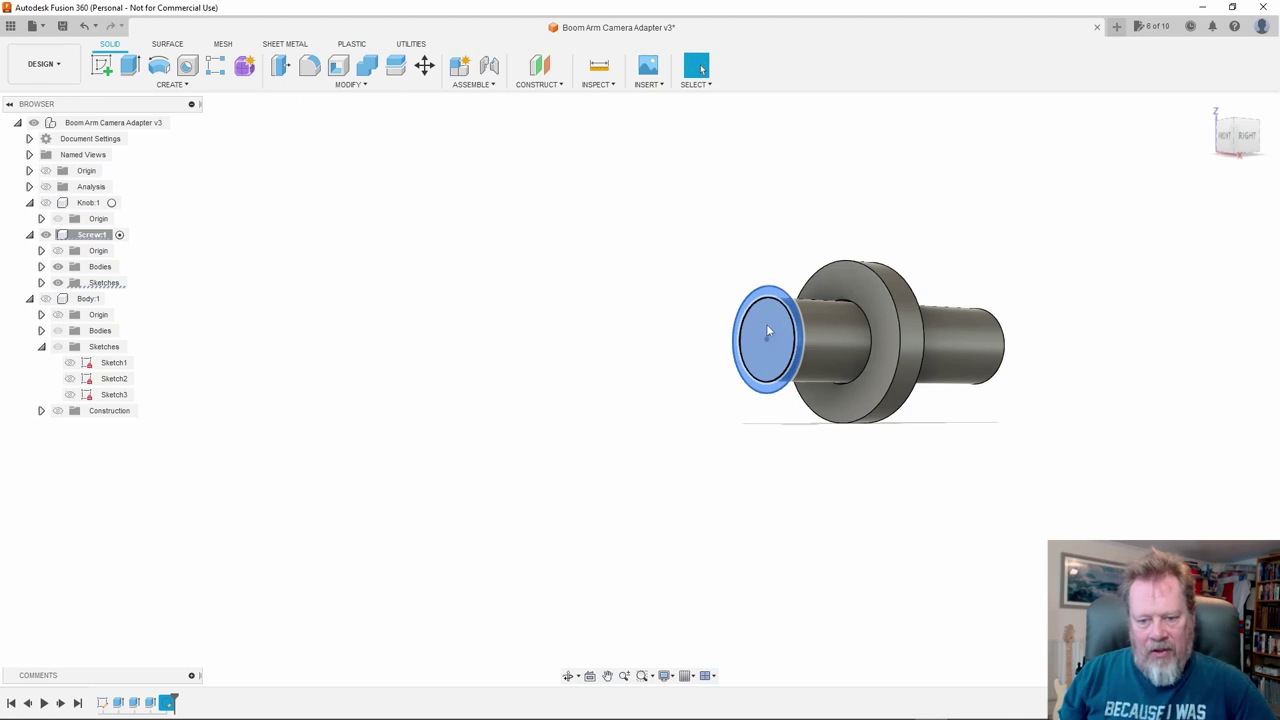
middle_click_drag(765, 322, 678, 366, "shift")
left_click(678, 366)
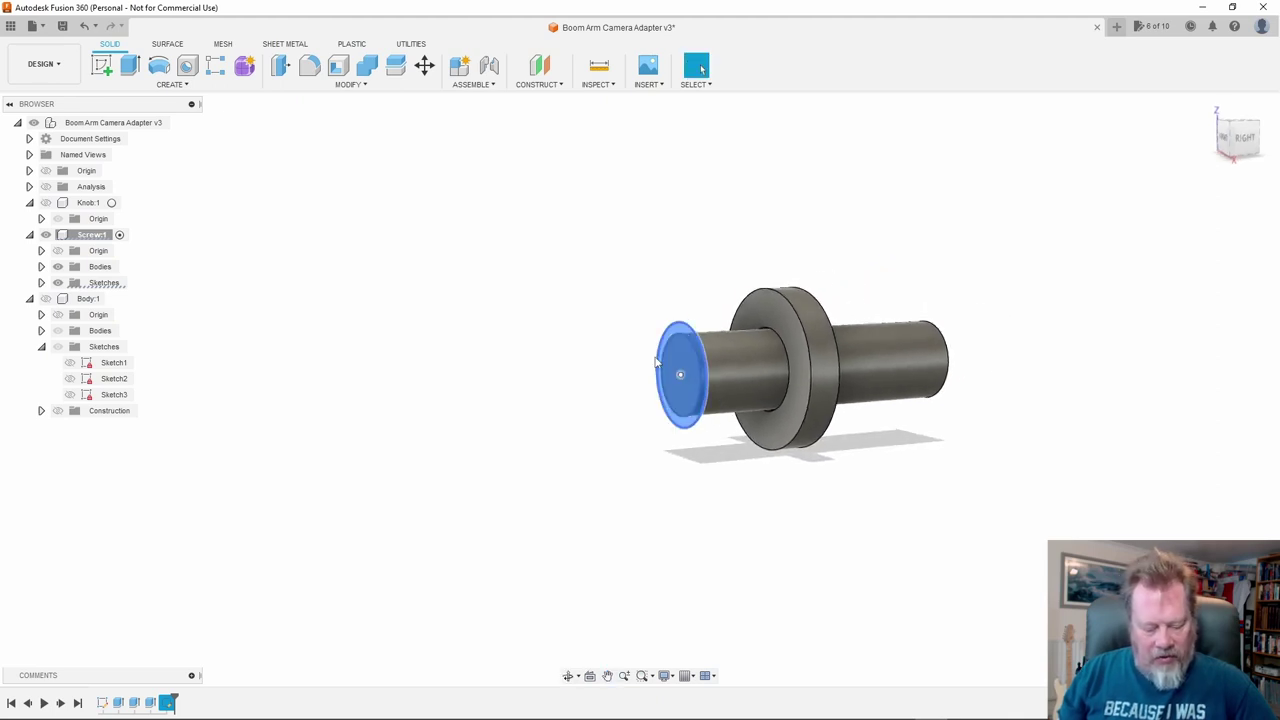
key("e")
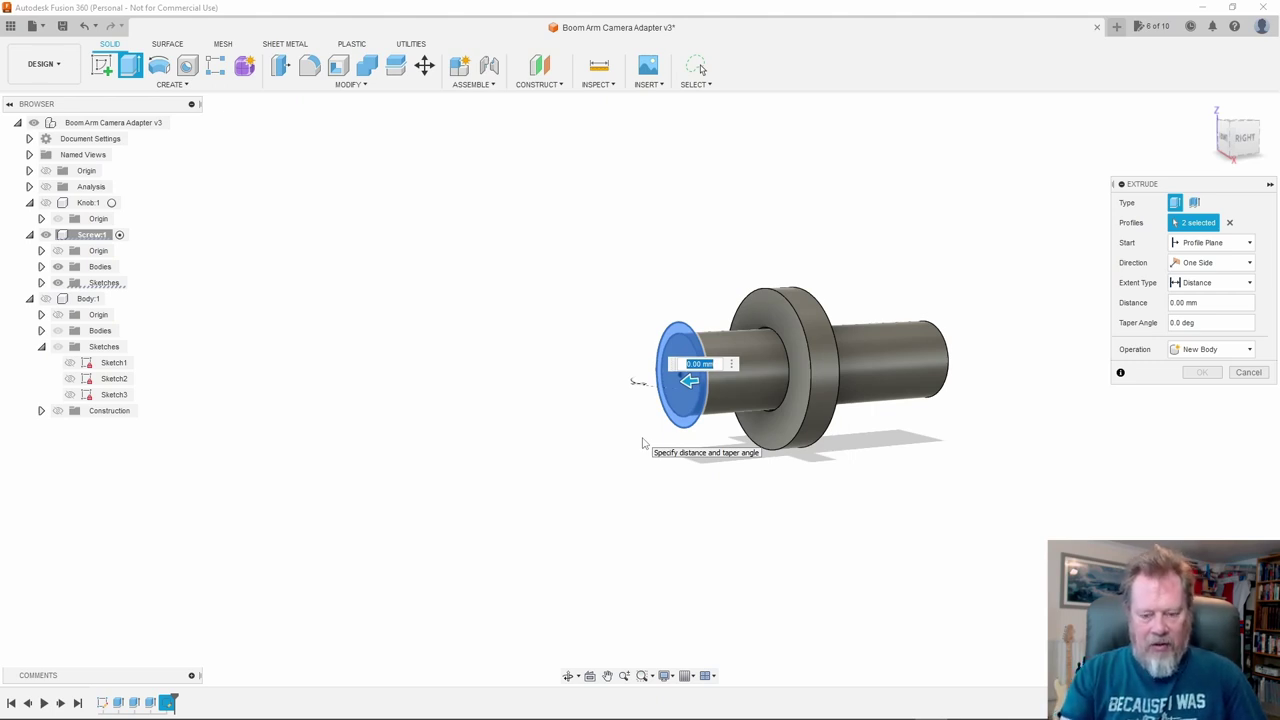
type("-")
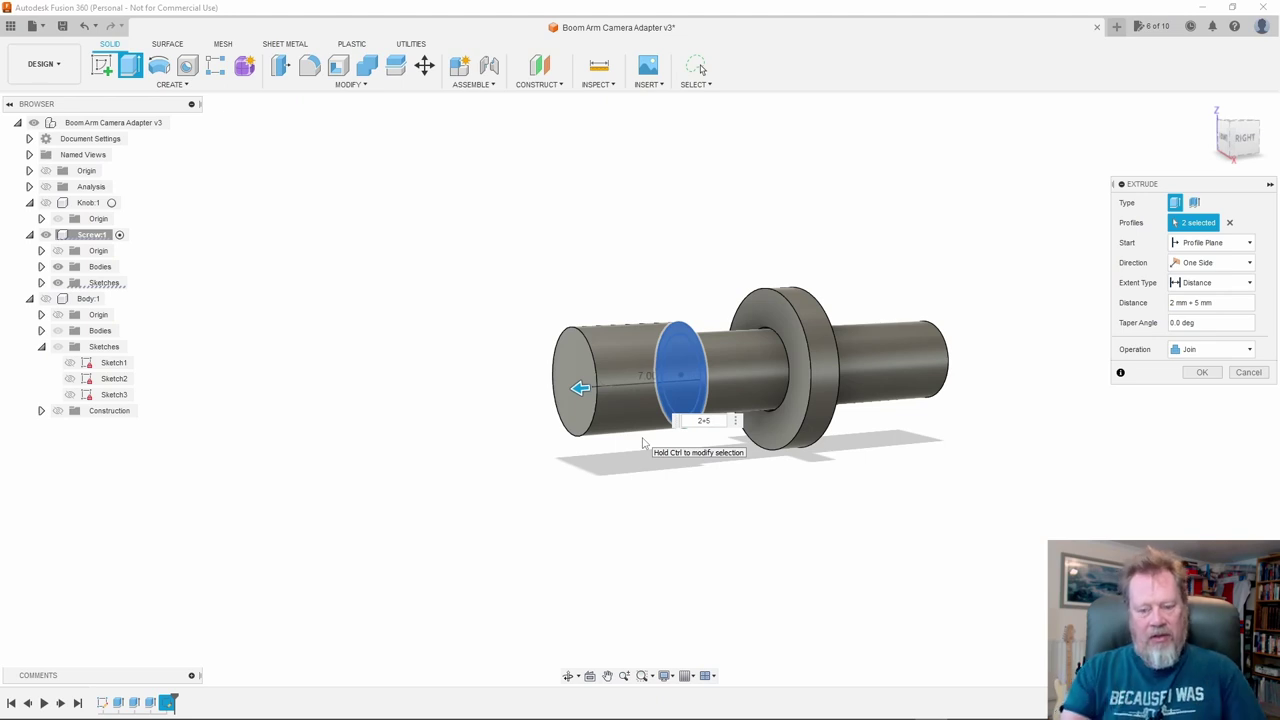
key("Return")
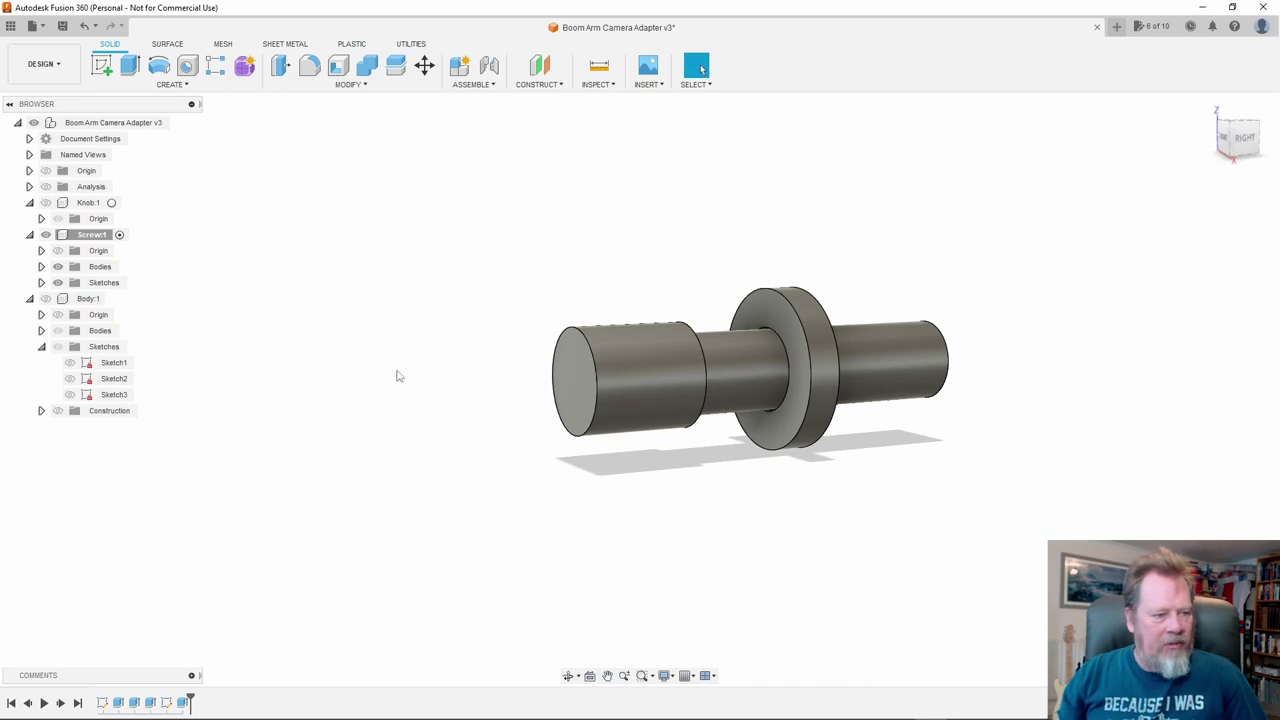
Show the Body component again and activate the top-level Boom Arm Camera Adapter assembly
left_click(45, 298)
middle_click_drag(540, 380, 626, 374, "shift")
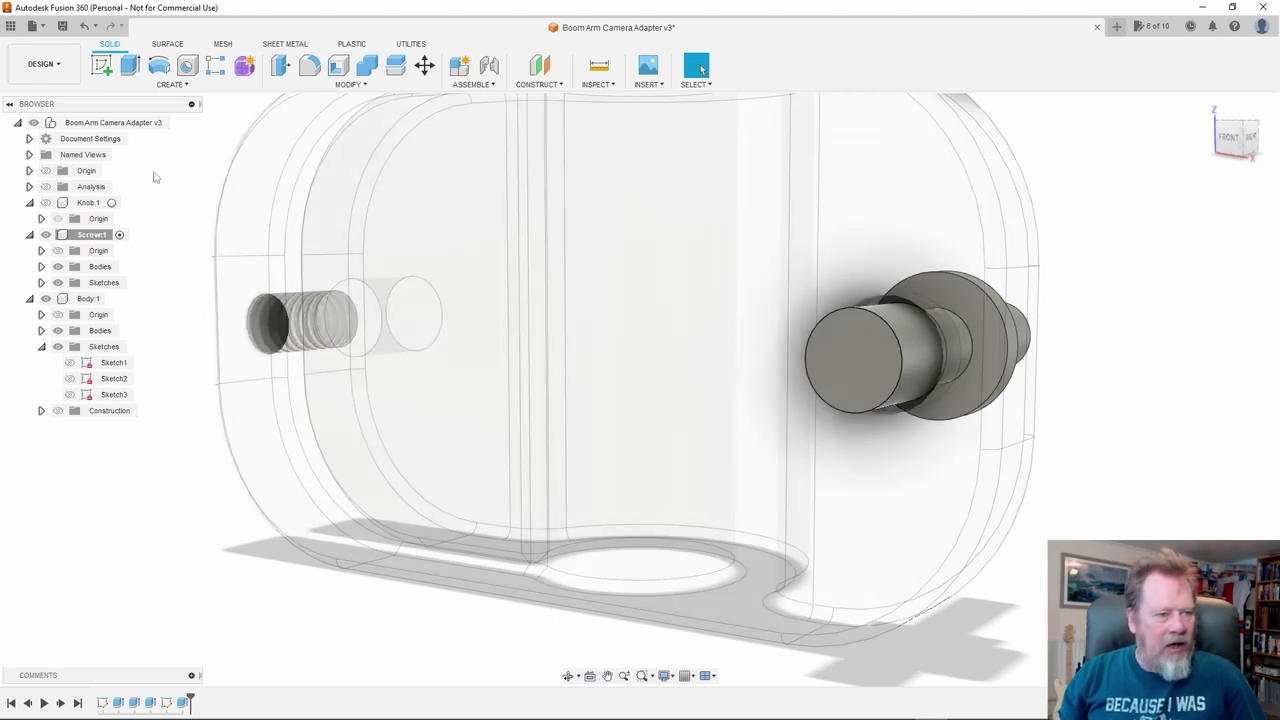
scroll(637, 425, "down", 3)
middle_click_drag(637, 425, 644, 402, "shift")
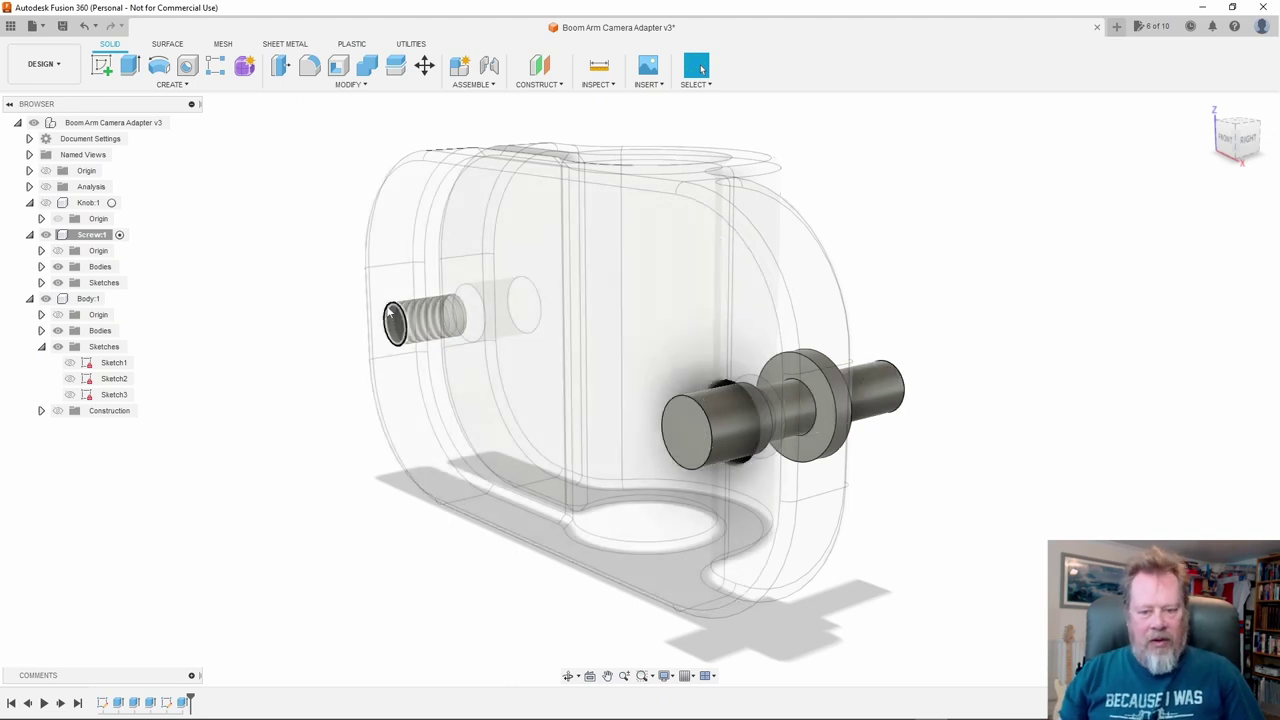
left_click(177, 123)
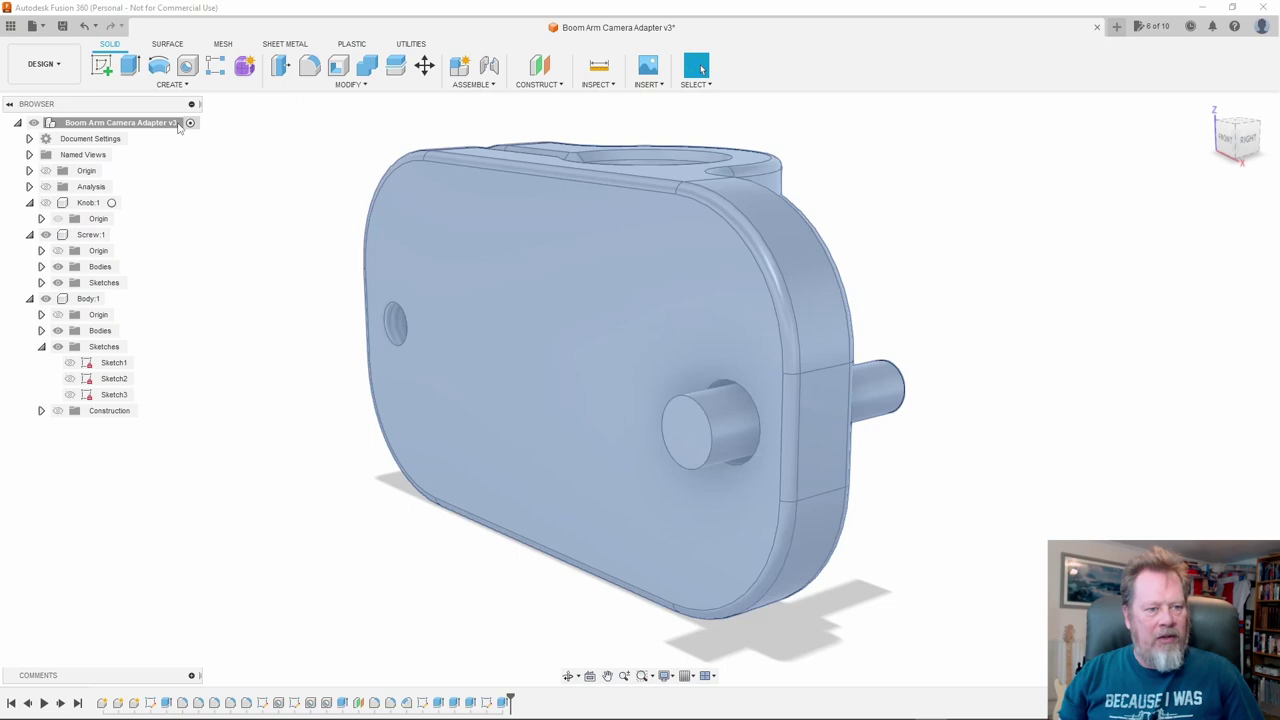
left_click(1040, 361)
mouse_move(971, 360)
middle_mouse_down("shift")
mouse_move(889, 354)
mouse_move(880, 374)
mouse_move(986, 366)
middle_mouse_up("shift")
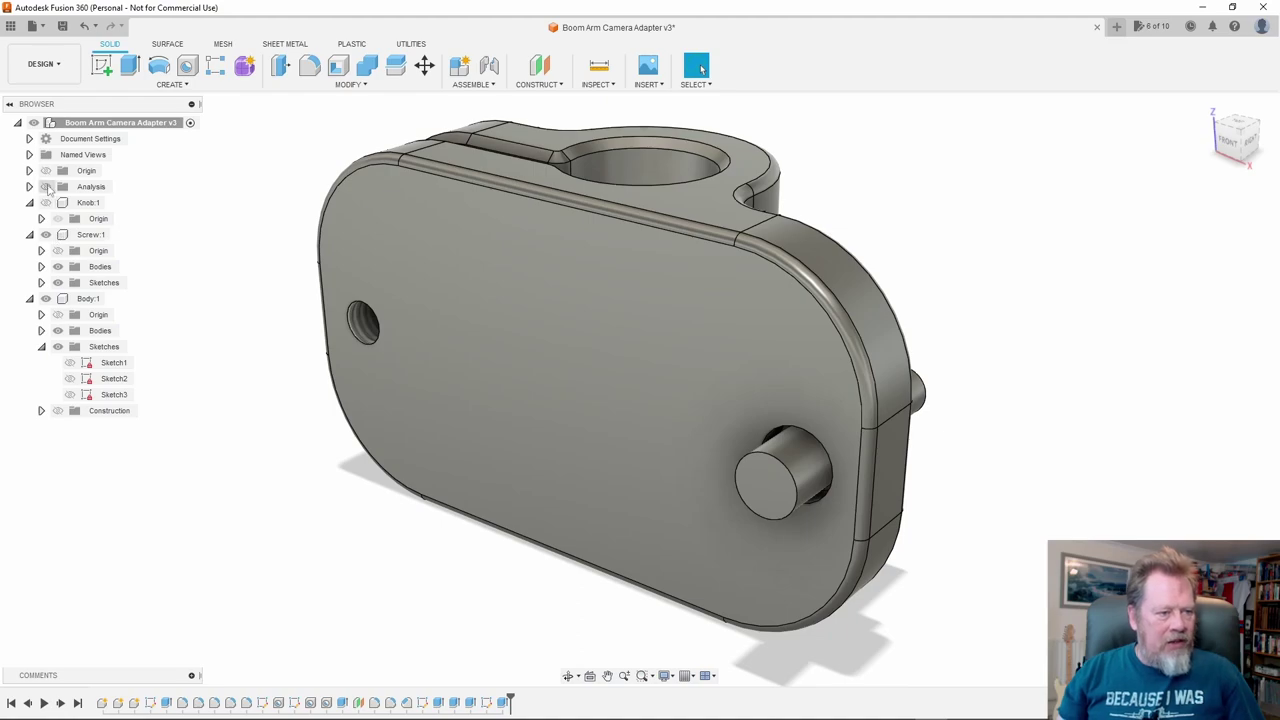
Show the section analysis to examine how the screw, its disc and the counterbored hole fit together, then hide the analysis
left_click(46, 186)
mouse_move(571, 428)
middle_mouse_down("shift")
mouse_move(614, 477)
mouse_move(647, 487)
middle_mouse_up("shift")
middle_click_drag(668, 445, 668, 445)
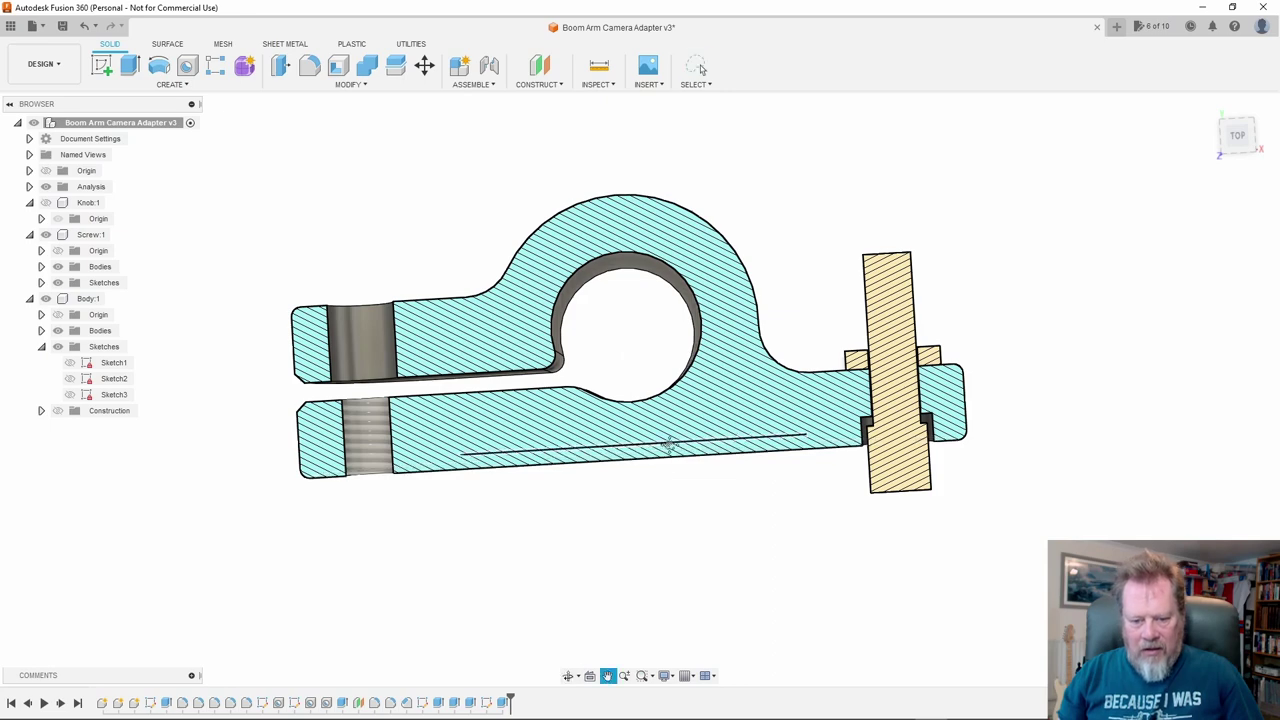
middle_click_drag(654, 368, 757, 425, "shift")
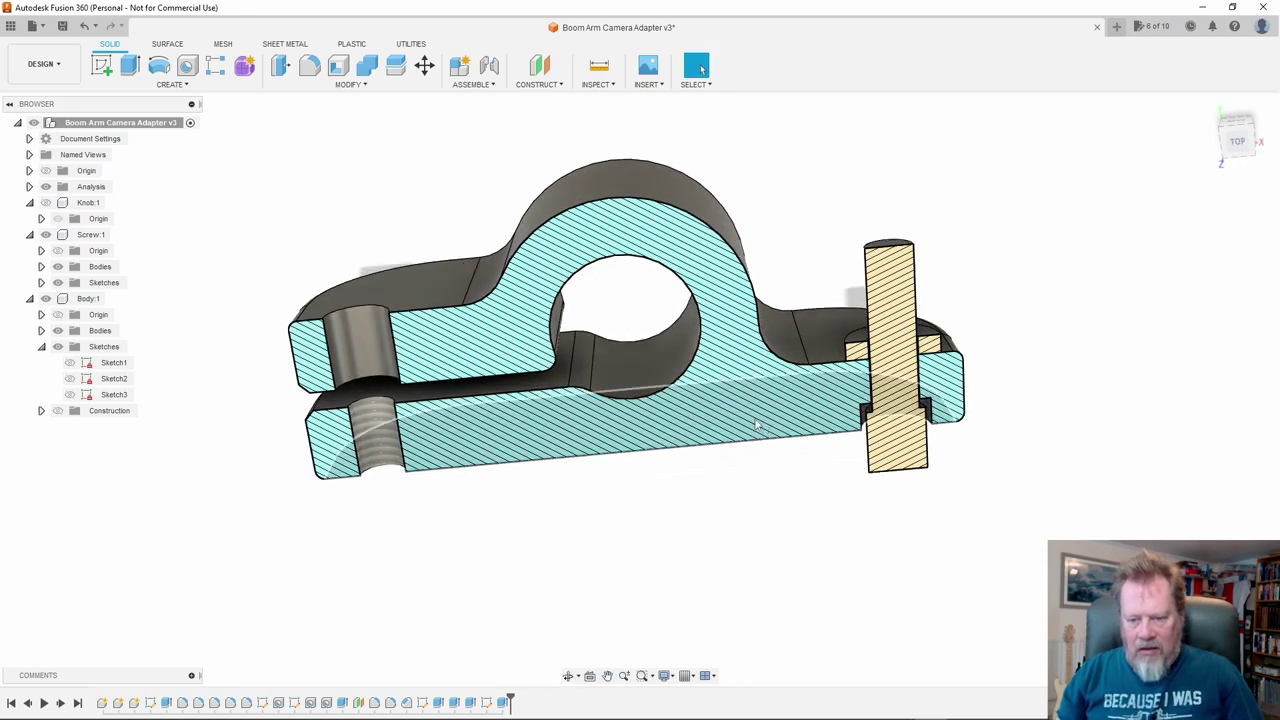
scroll(820, 390, "up", 5)
middle_click_drag(916, 330, 863, 340, "shift")
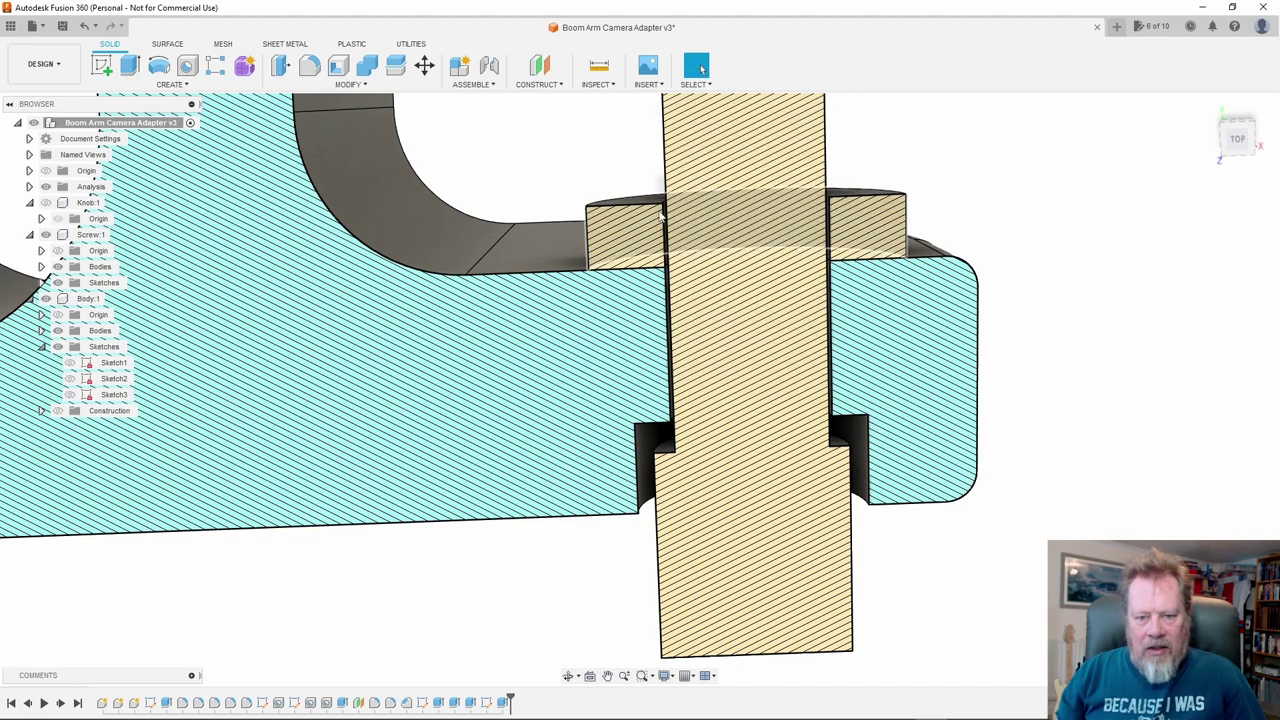
middle_click_drag(833, 222, 811, 238, "shift")
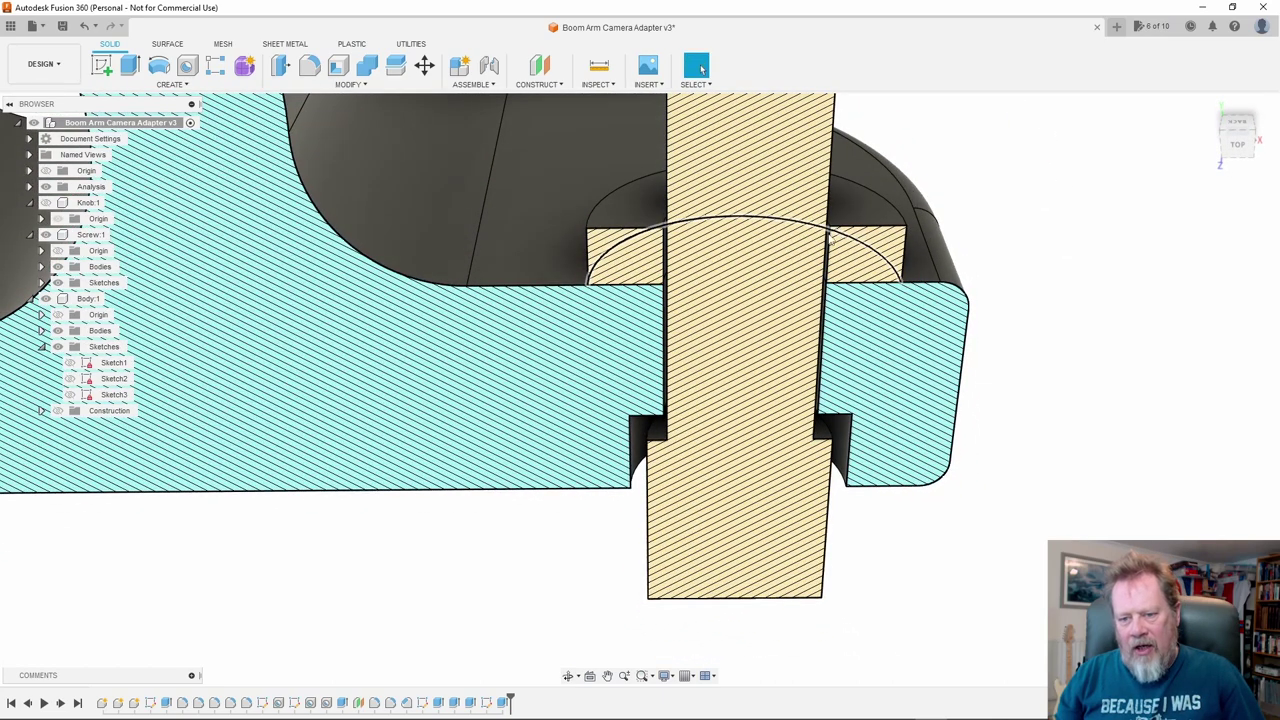
middle_click_drag(838, 257, 866, 226, "shift")
scroll(866, 226, "down", 6)
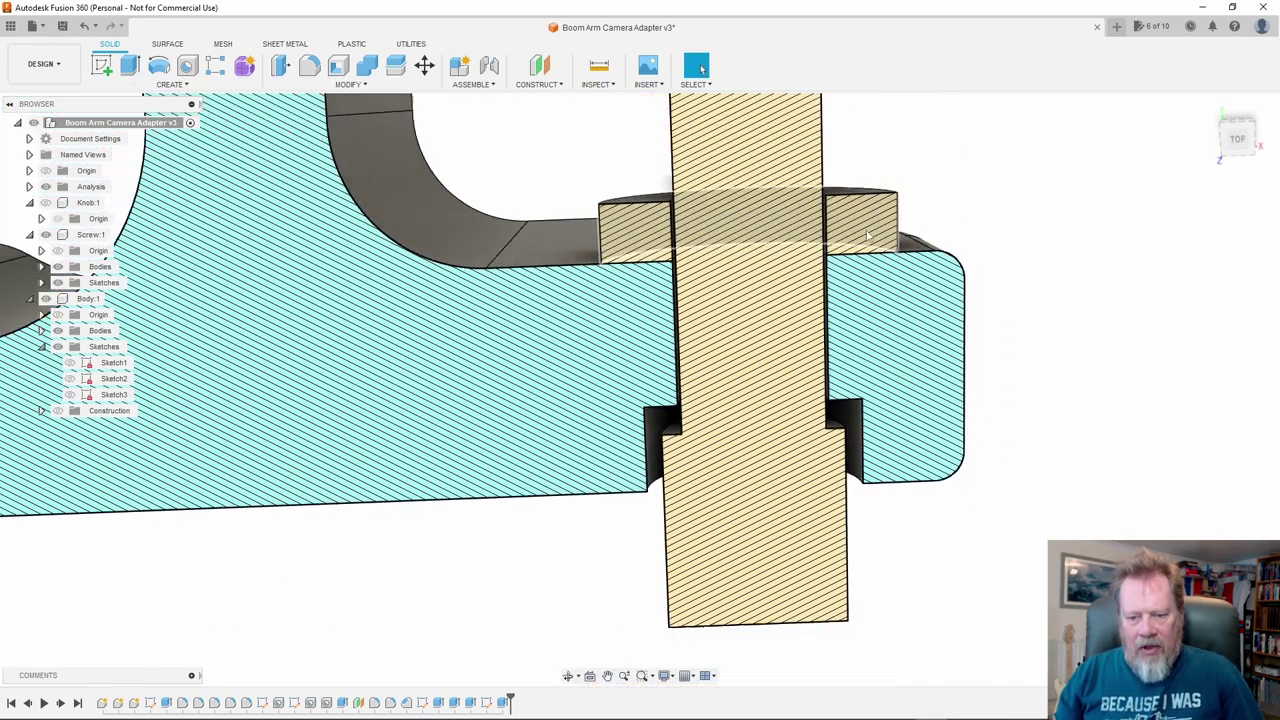
middle_click_drag(817, 242, 772, 296, "shift")
scroll(772, 296, "down", 3)
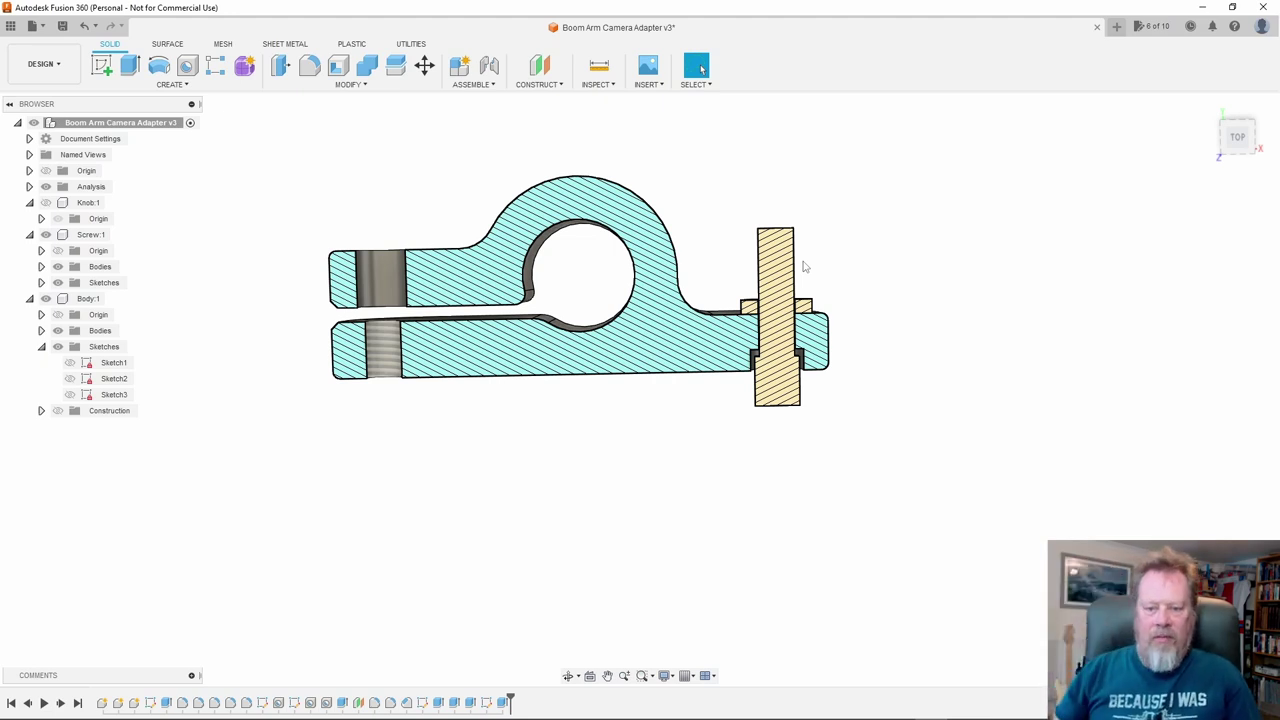
scroll(790, 314, "up", 4)
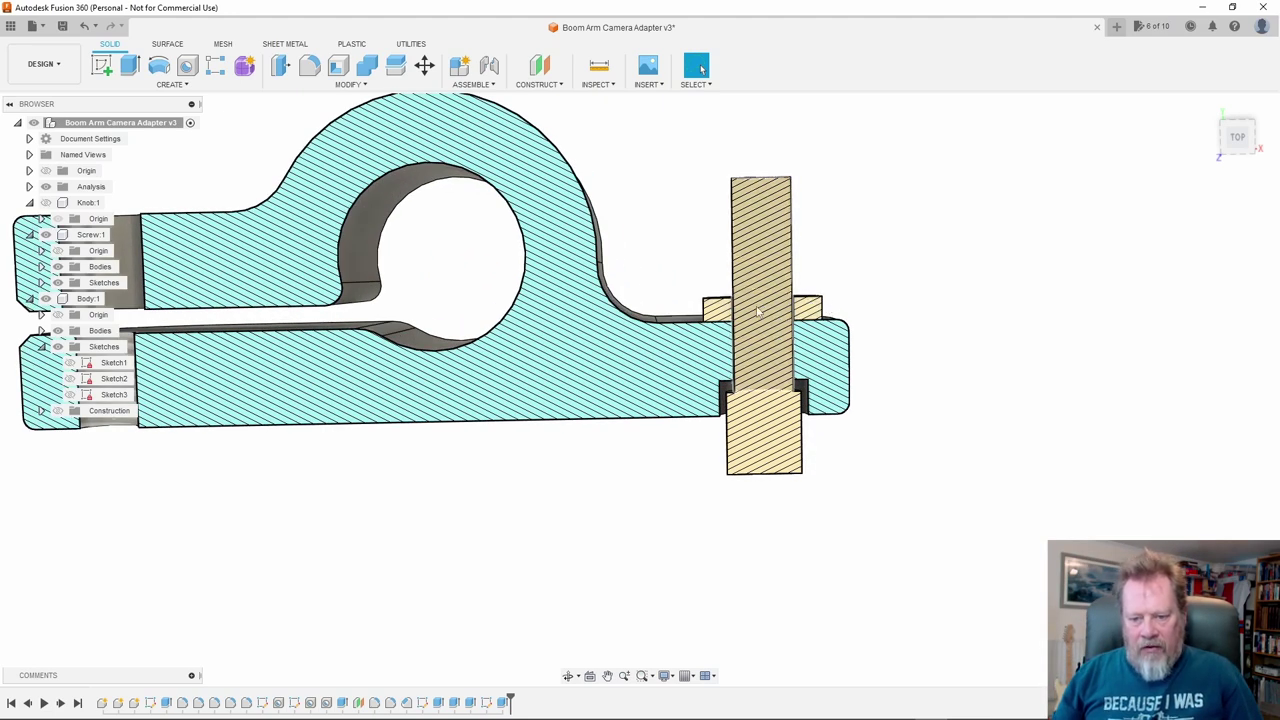
scroll(815, 312, "up", 1)
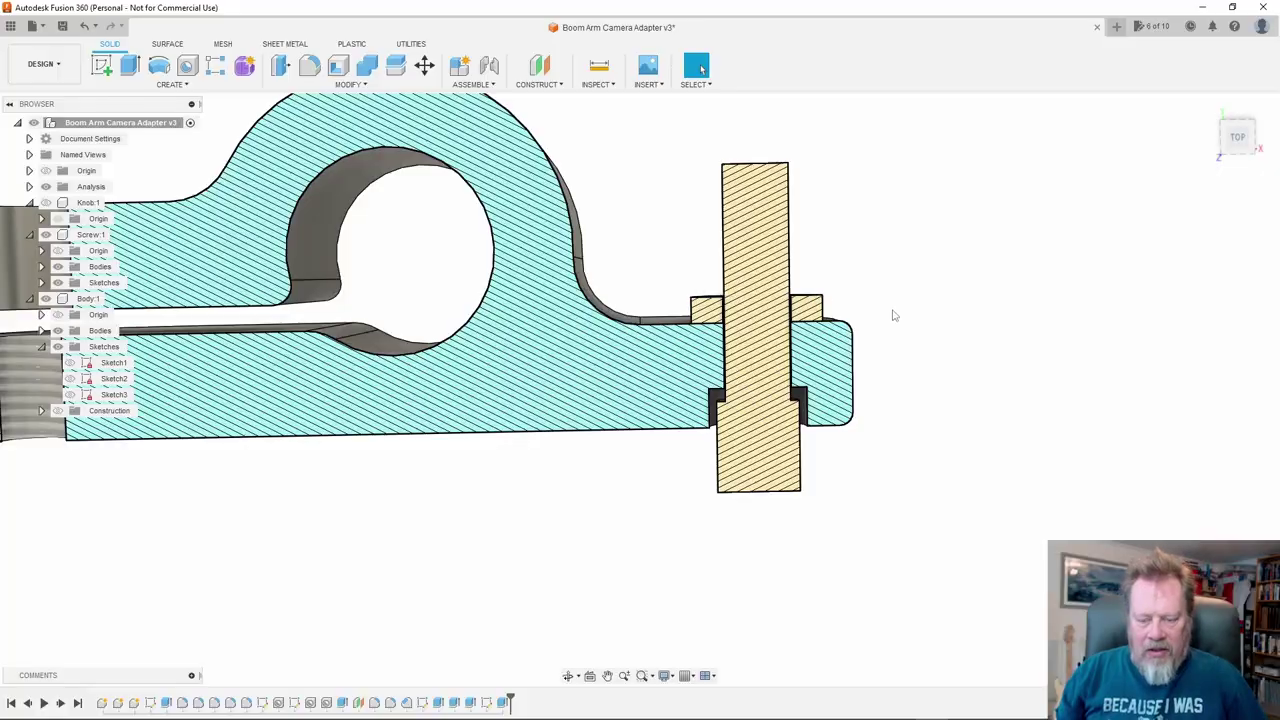
middle_click_drag(895, 314, 891, 349, "shift")
scroll(725, 300, "up", 5)
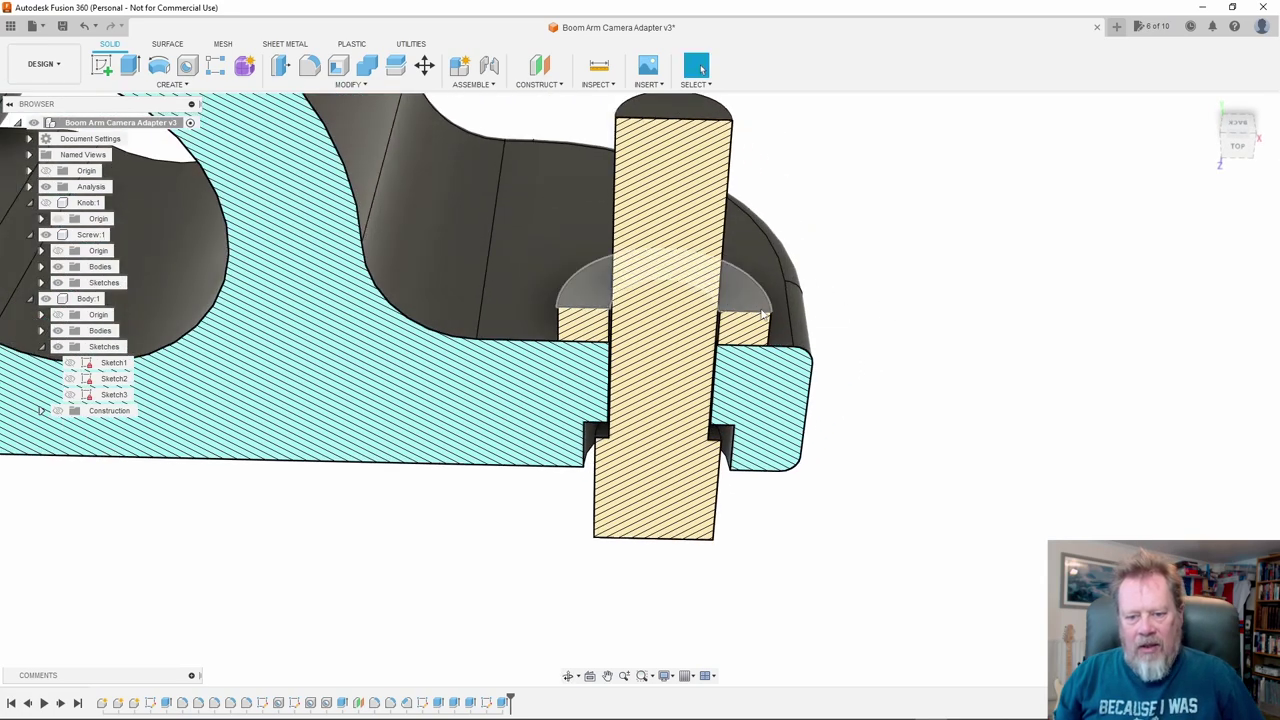
left_click(46, 187)
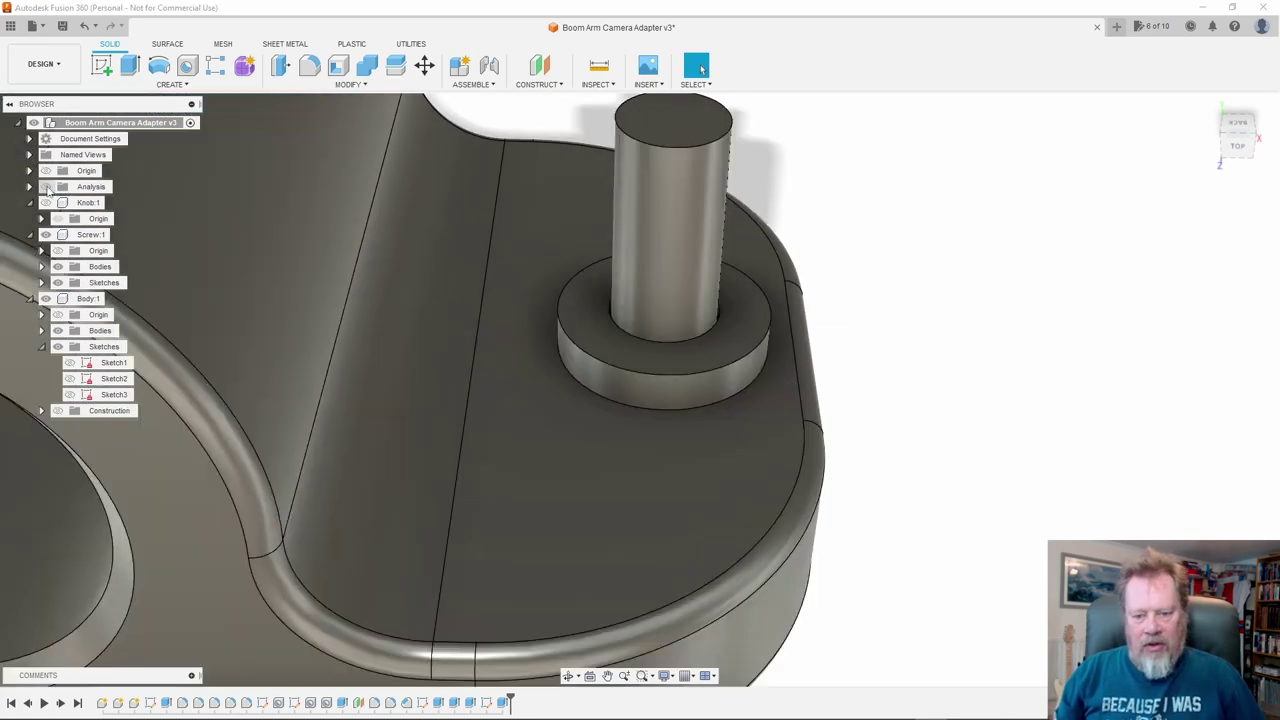
Hide the Body component and show the Screw component's Sketch1
left_click(46, 299)
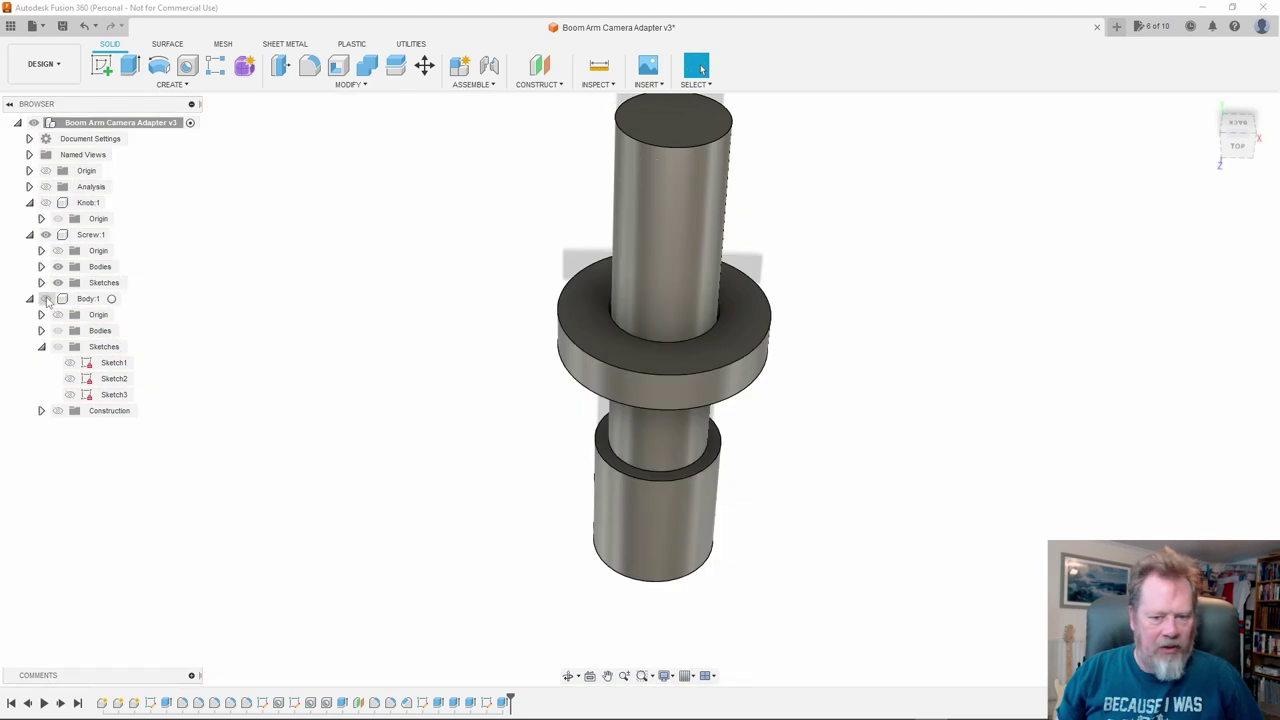
scroll(826, 400, "up", 4)
middle_click_drag(826, 400, 814, 341, "shift")
left_click(30, 299)
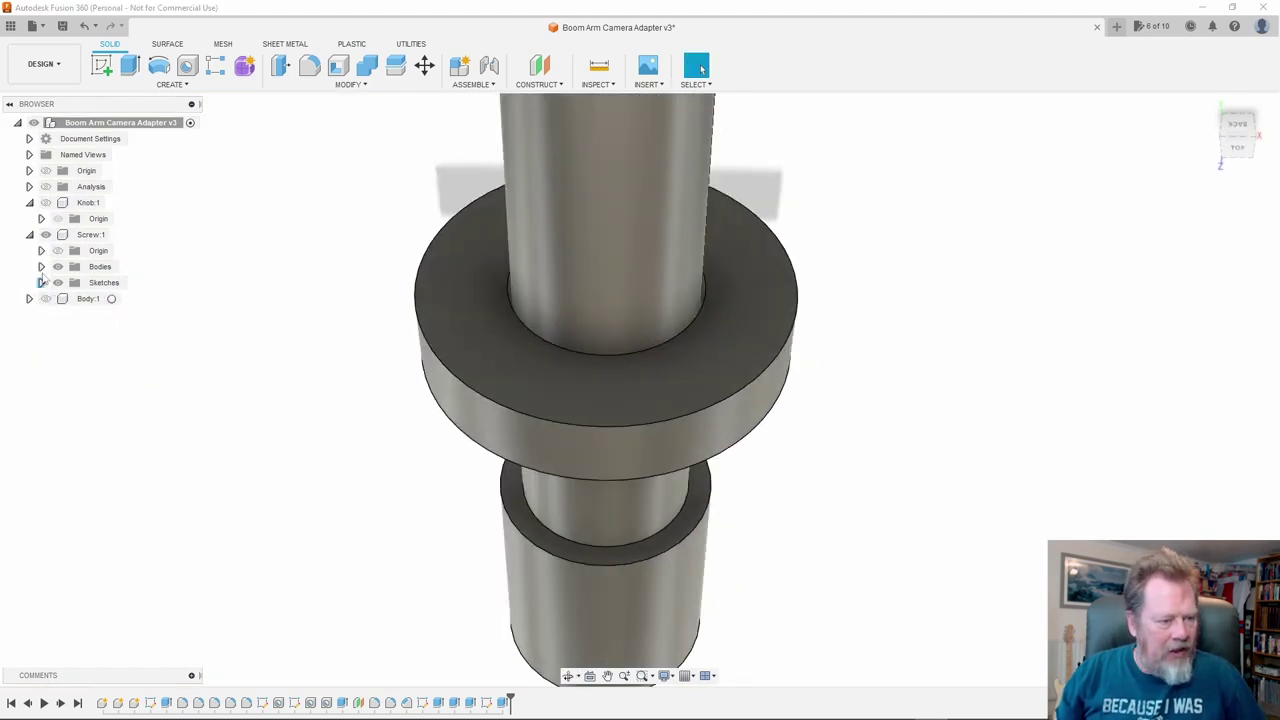
left_click(41, 283)
left_click(69, 298)
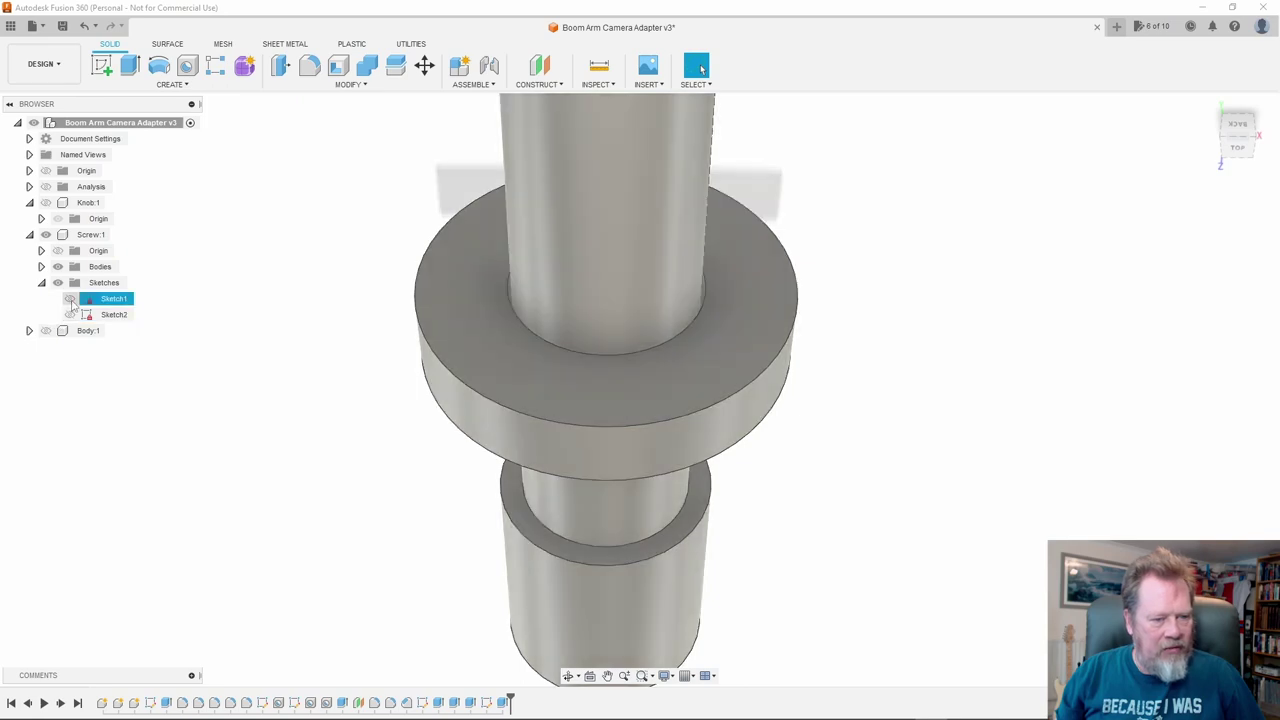
Extrude the thin ring profile between the disc's hole and the shaft 2 mm through the disc, using the Join operation
scroll(598, 363, "up", 2)
middle_click_drag(598, 370, 680, 297, "shift")
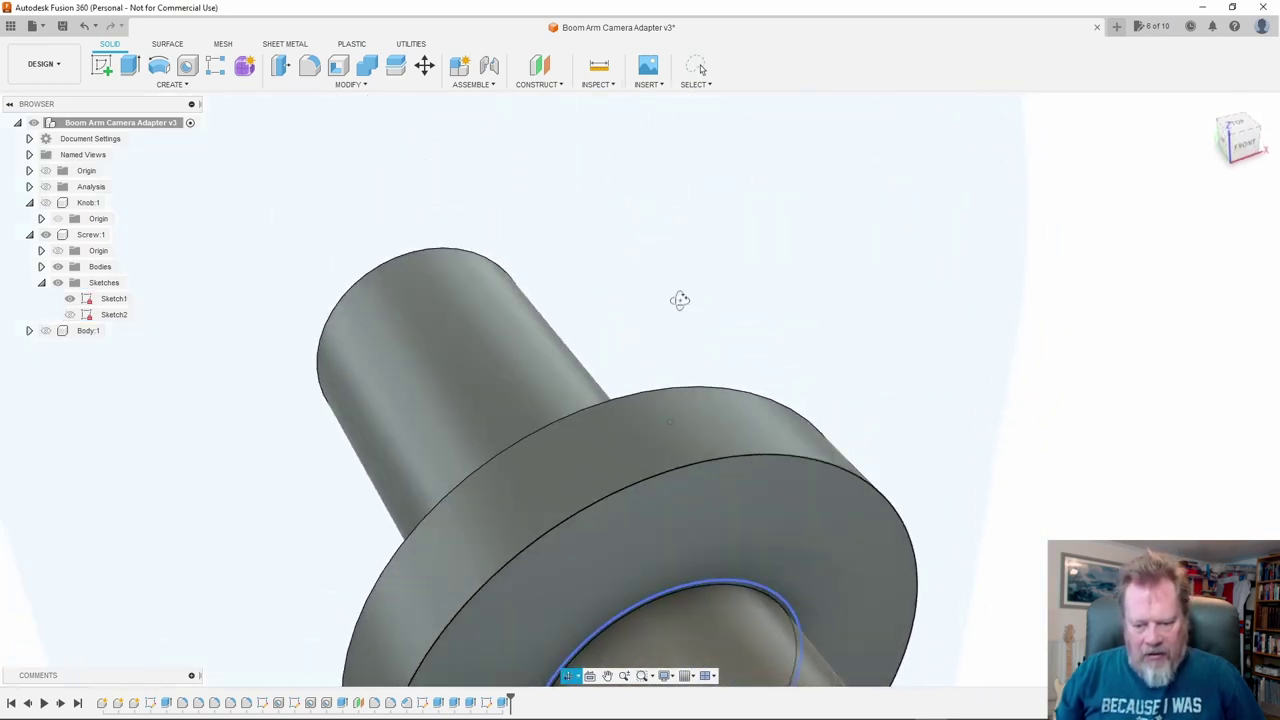
middle_click_drag(723, 543, 706, 400, "shift")
scroll(706, 384, "up", 3)
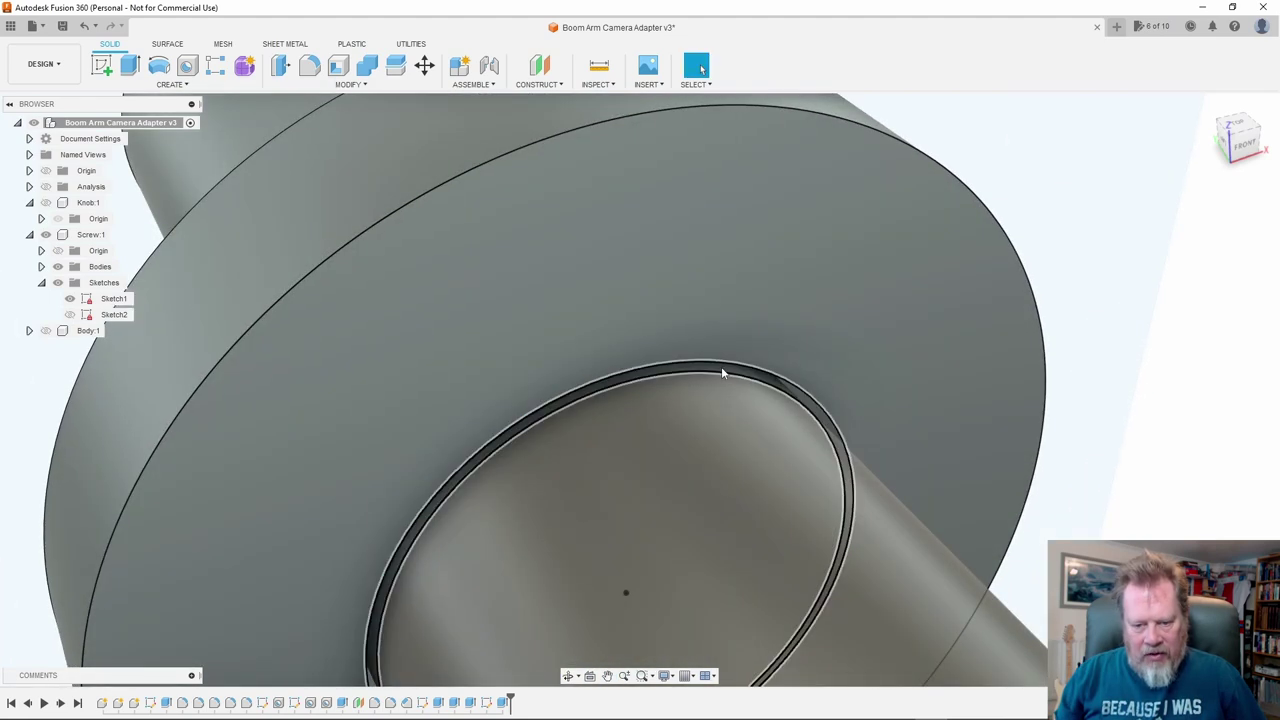
scroll(722, 370, "up", 2)
left_click(723, 376)
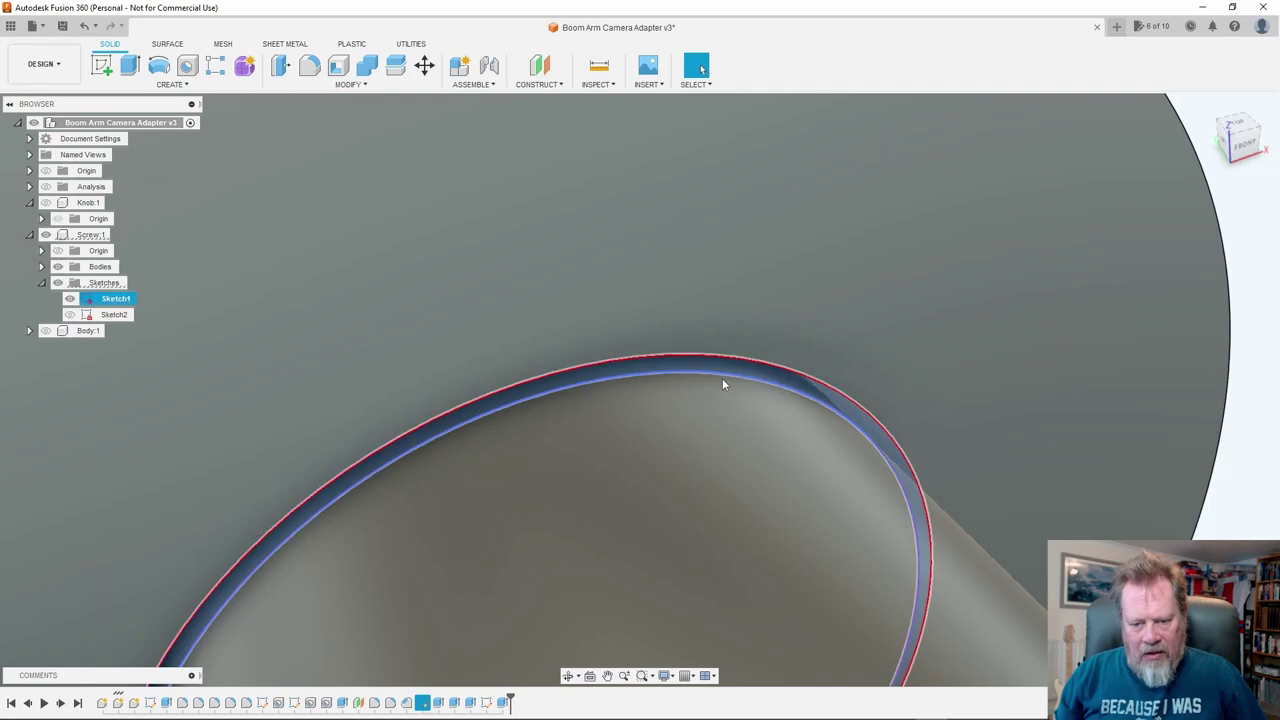
scroll(727, 380, "down", 4)
scroll(732, 379, "down", 3)
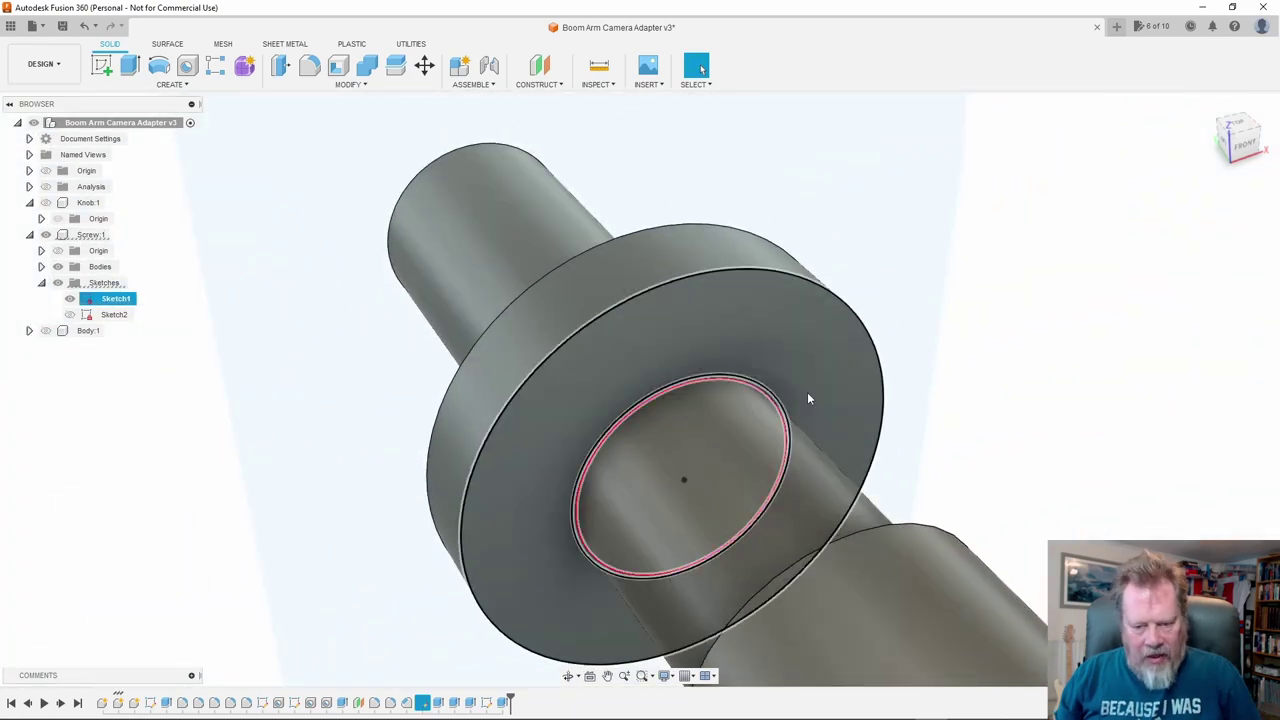
key("e")
middle_click_drag(795, 400, 569, 404, "shift")
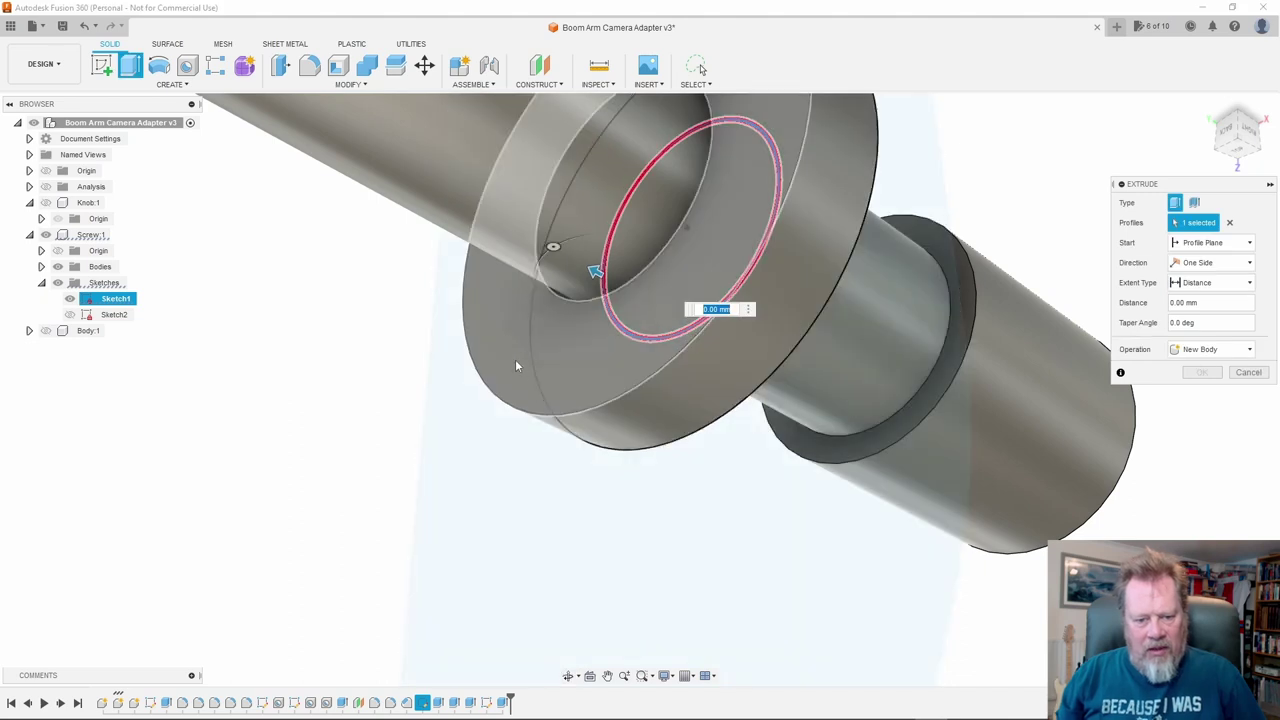
type("2")
key("Return")
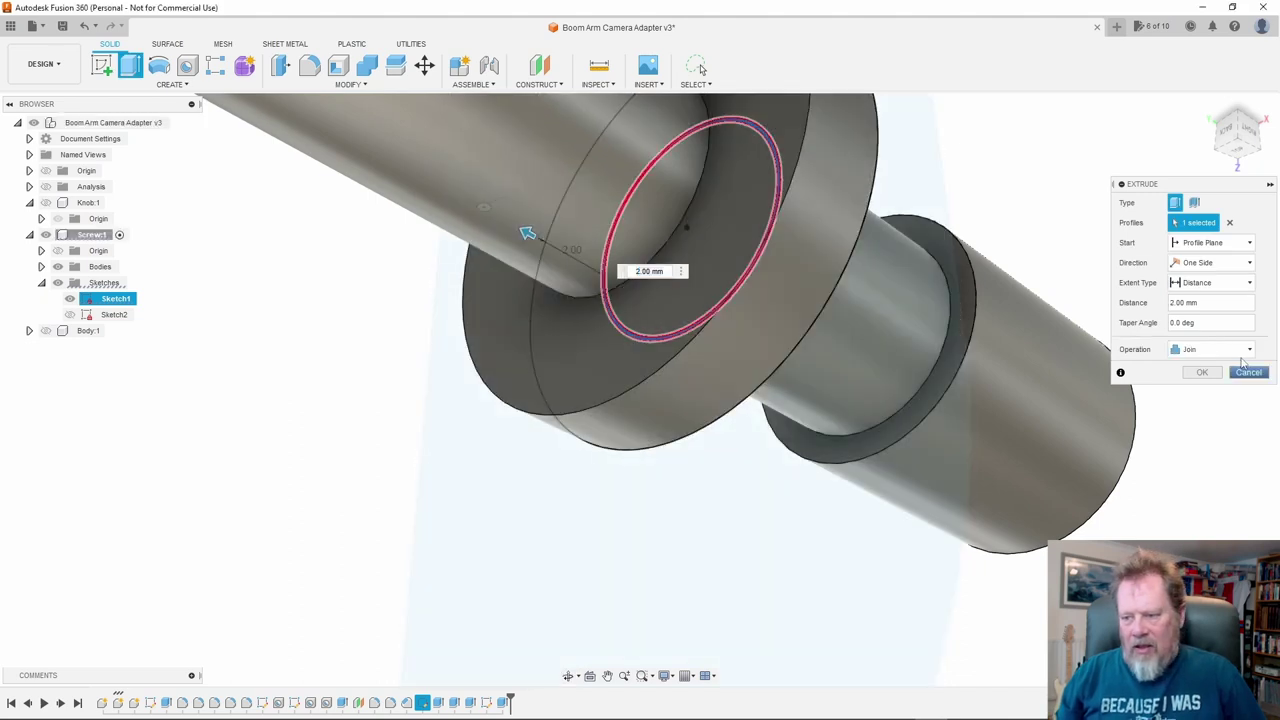
left_click(1203, 373)
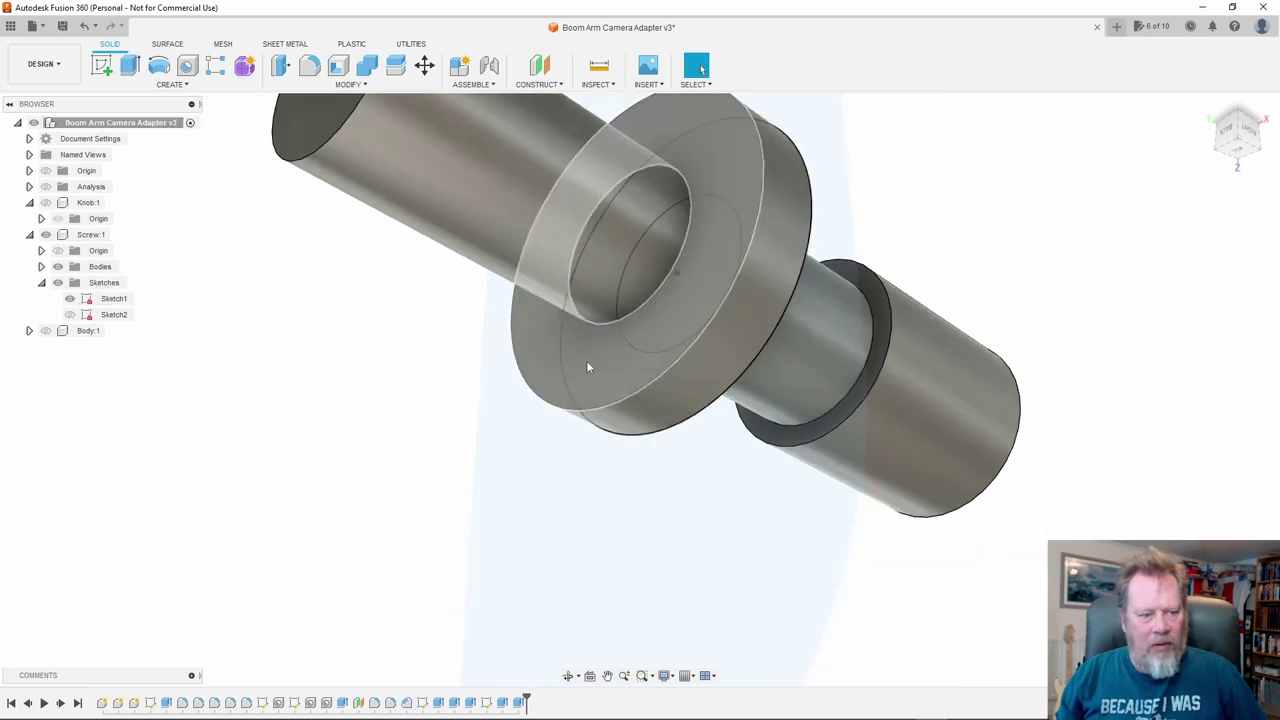
Show the section analysis to examine the joined disc and stepped shaft of the screw in cross-section
left_click(46, 187)
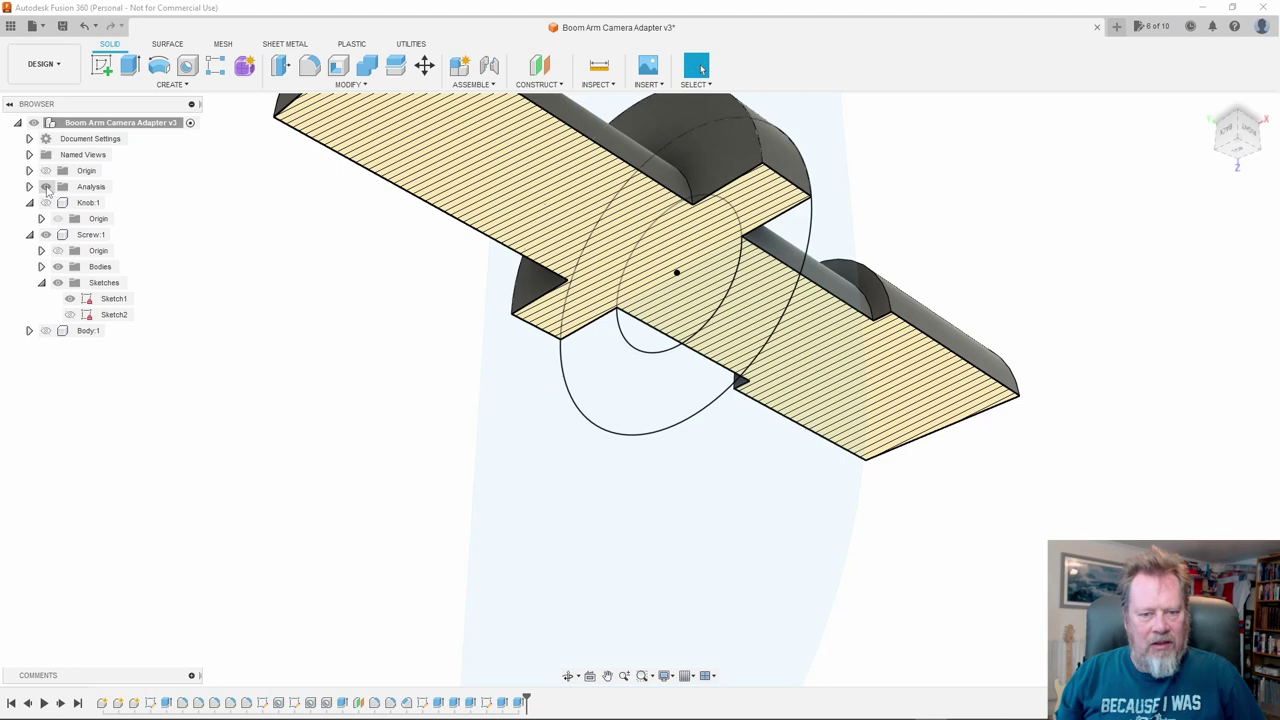
scroll(643, 318, "down", 5)
middle_click_drag(643, 318, 796, 311, "shift")
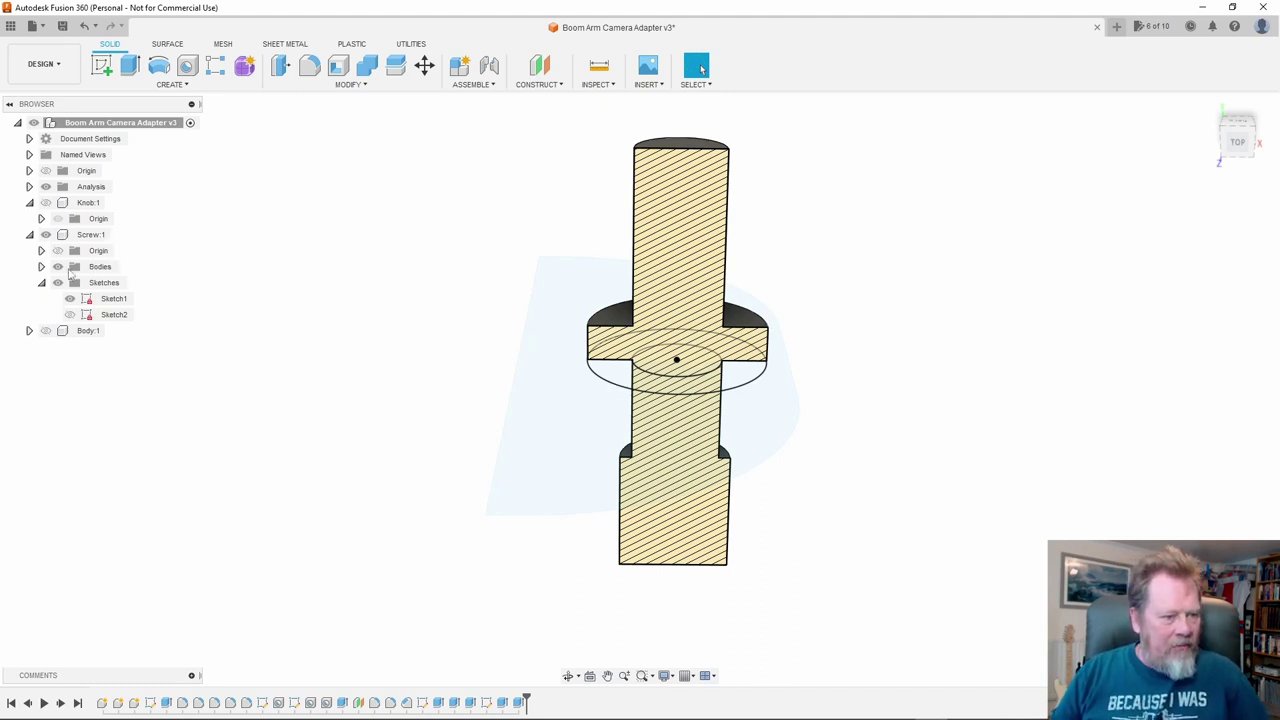
Show the Body component and examine in section how the screw's shaft, disc and wider end sit in the counterbored hole
left_click(45, 330)
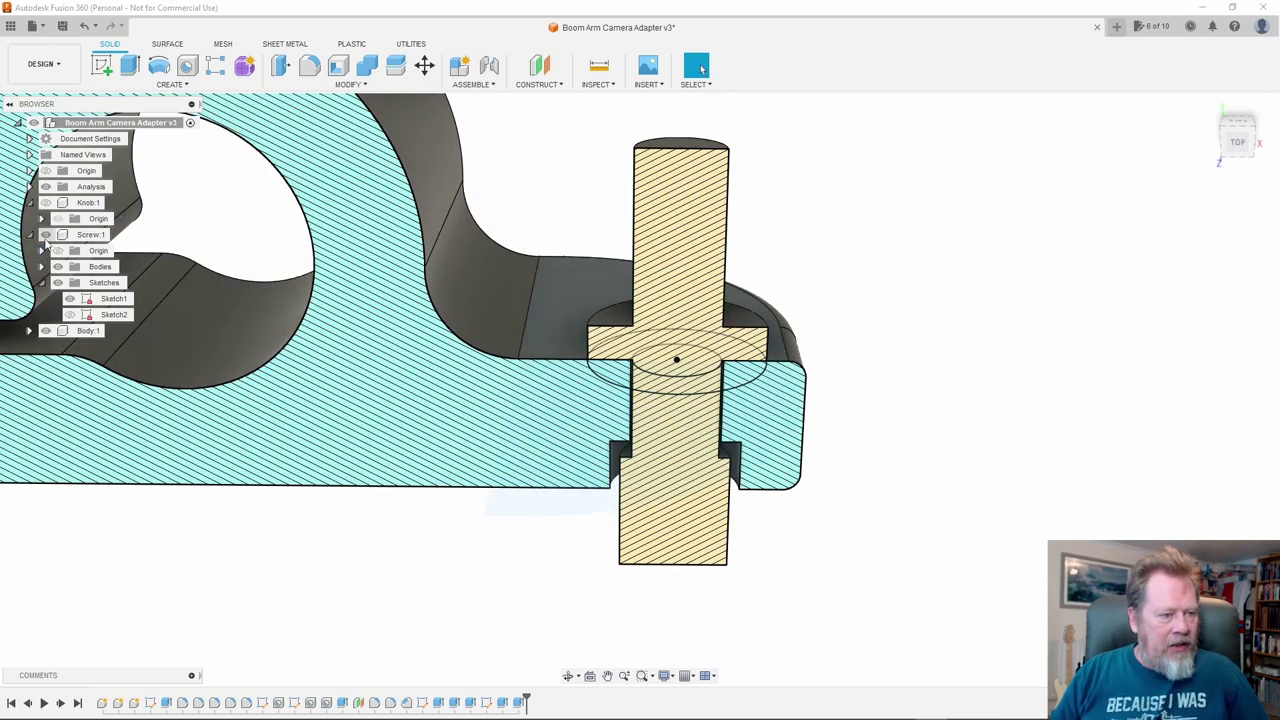
left_click(41, 282)
scroll(874, 434, "down", 3)
mouse_move(874, 434)
middle_mouse_down("shift")
mouse_move(869, 391)
mouse_move(864, 417)
middle_mouse_up("shift")
mouse_move(825, 408)
middle_mouse_down("shift")
mouse_move(834, 349)
mouse_move(817, 369)
mouse_move(826, 434)
mouse_move(806, 366)
mouse_move(857, 363)
mouse_move(843, 403)
mouse_move(786, 400)
mouse_move(864, 376)
mouse_move(800, 440)
mouse_move(623, 389)
mouse_move(544, 248)
mouse_move(530, 115)
middle_mouse_up("shift")
left_click(1237, 134)
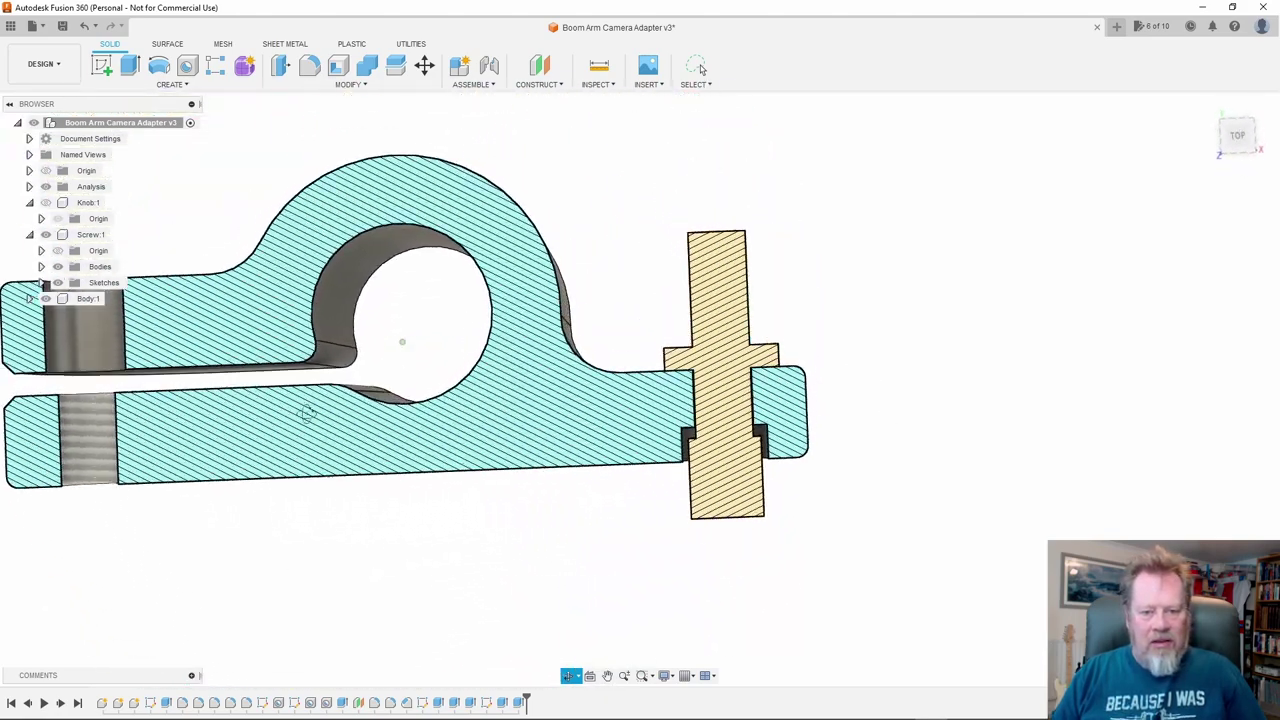
middle_click_drag(449, 296, 440, 330, "shift")
middle_click_drag(731, 237, 903, 277)
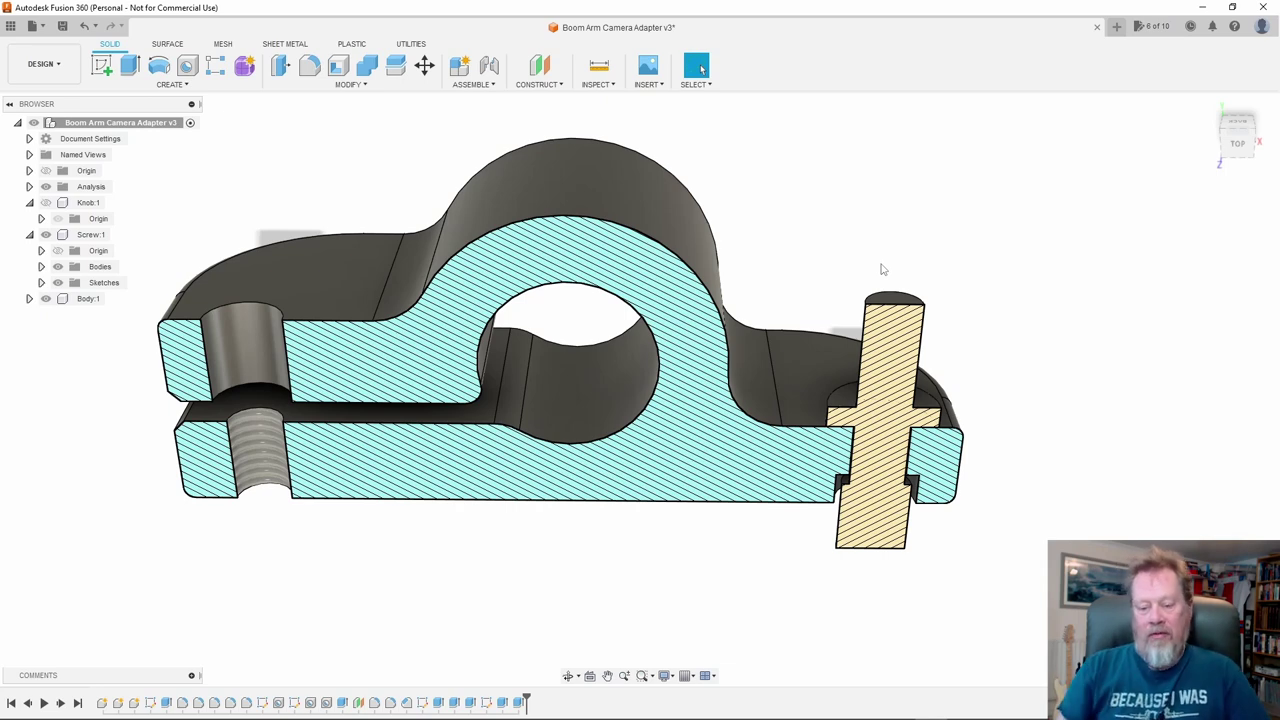
scroll(945, 500, "up", 8)
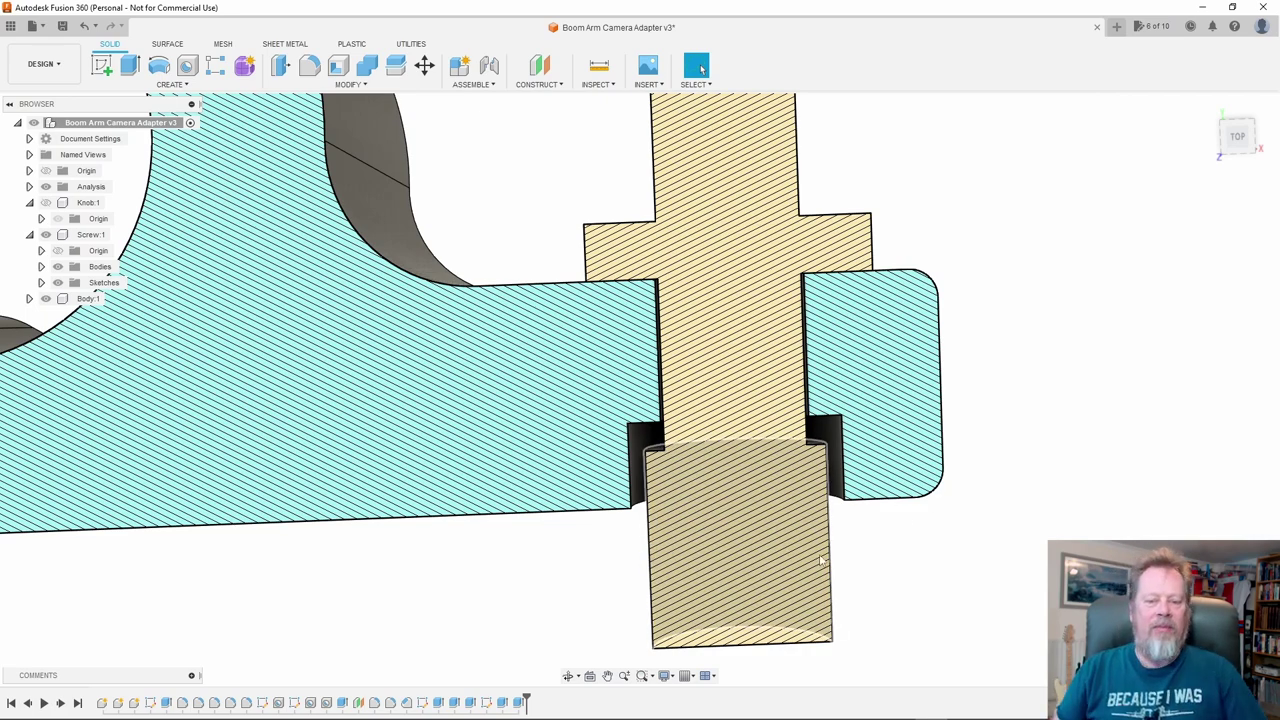
scroll(1034, 593, "down", 2)
scroll(743, 329, "down", 5)
mouse_move(743, 329)
middle_mouse_down("shift")
mouse_move(729, 309)
mouse_move(726, 322)
mouse_move(741, 294)
mouse_move(757, 324)
middle_mouse_up("shift")
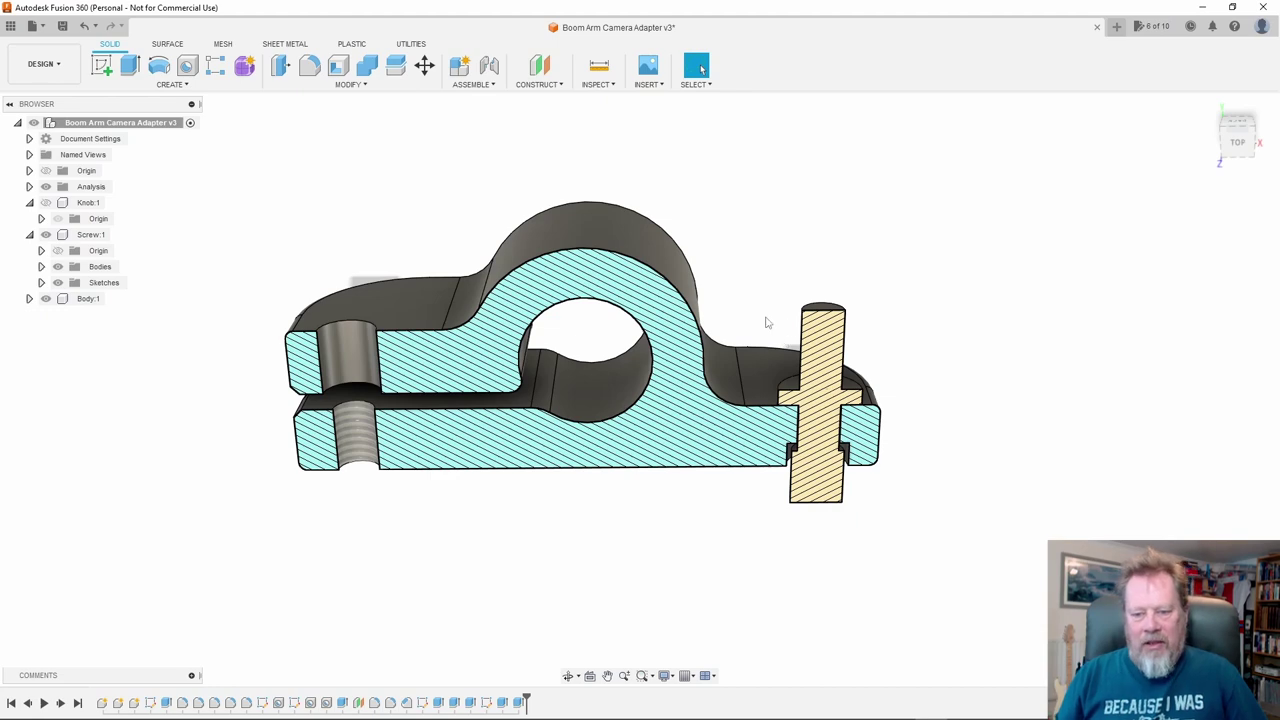
middle_click_drag(771, 320, 840, 328, "shift")
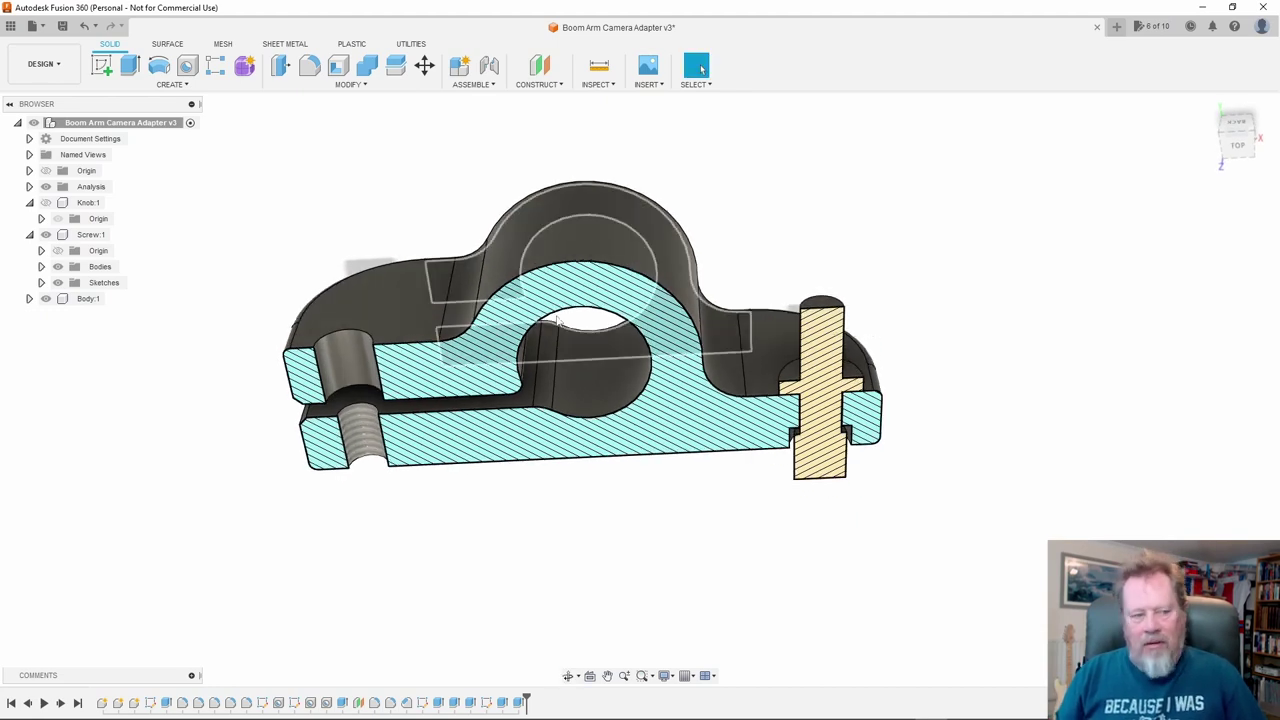
Hide the Body component and the section analysis, and activate the Screw component
left_click(45, 299)
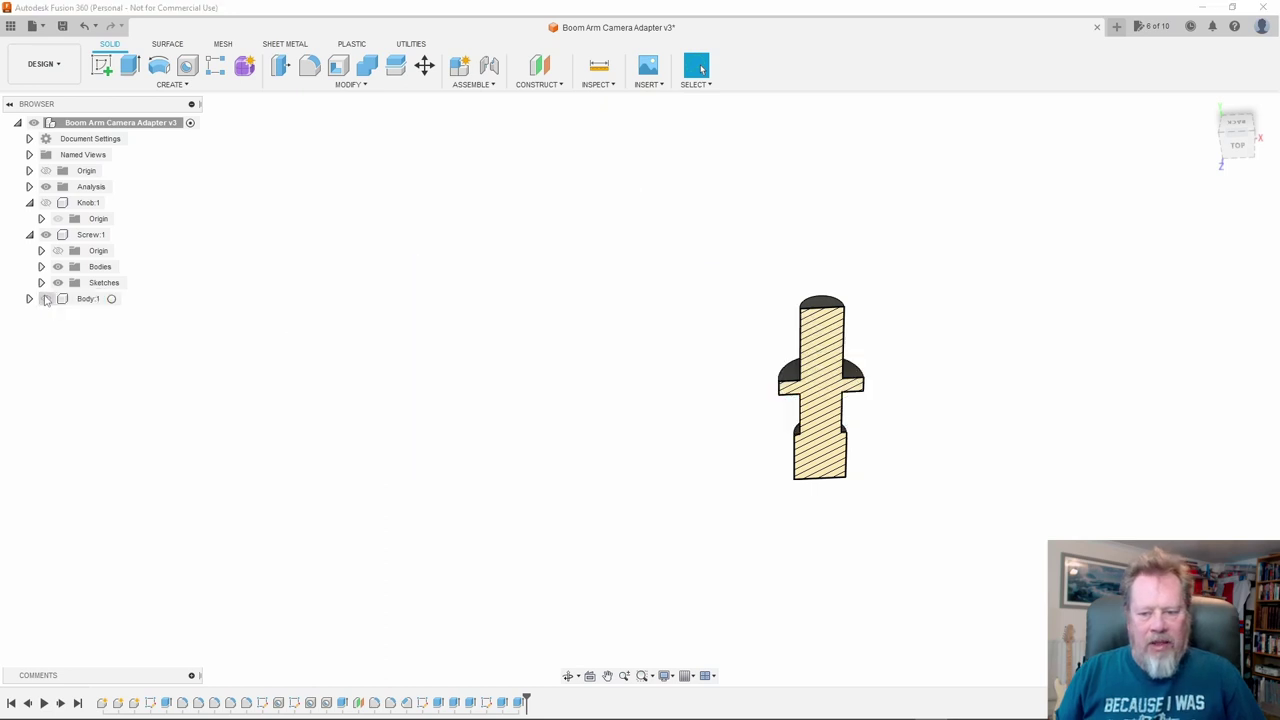
left_click(45, 187)
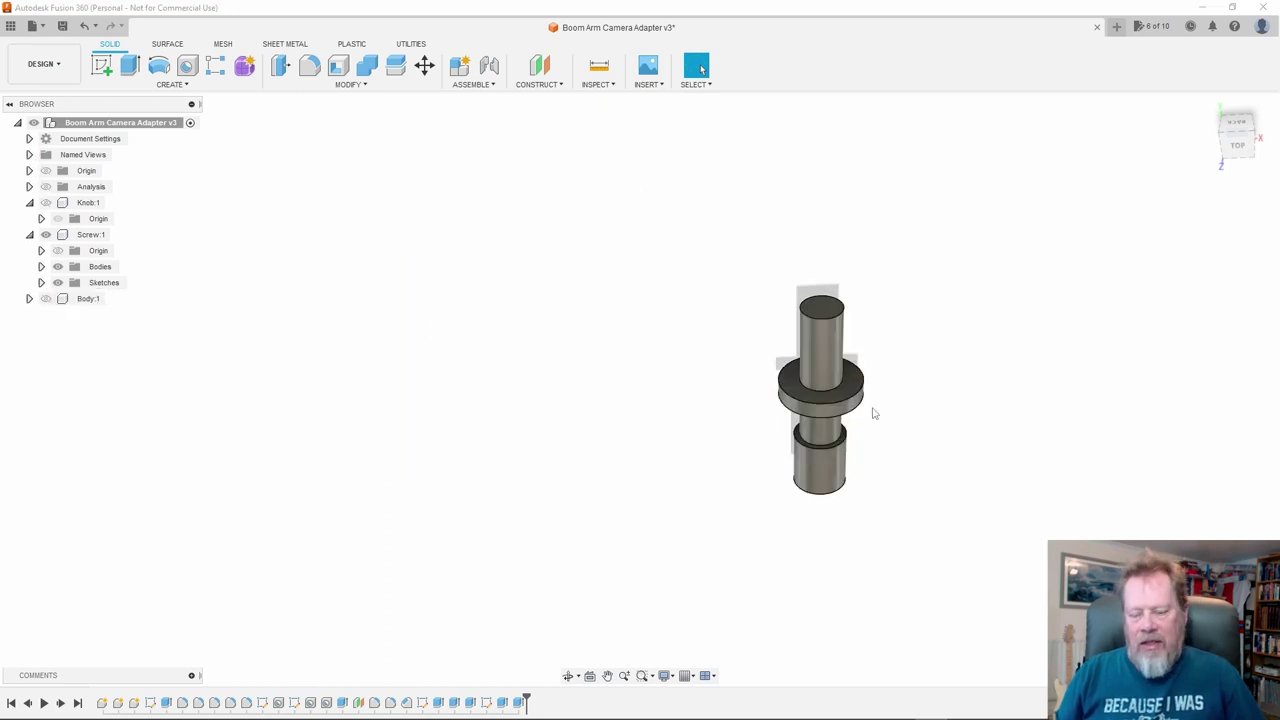
middle_click_drag(929, 391, 838, 369, "shift")
scroll(838, 370, "up", 3)
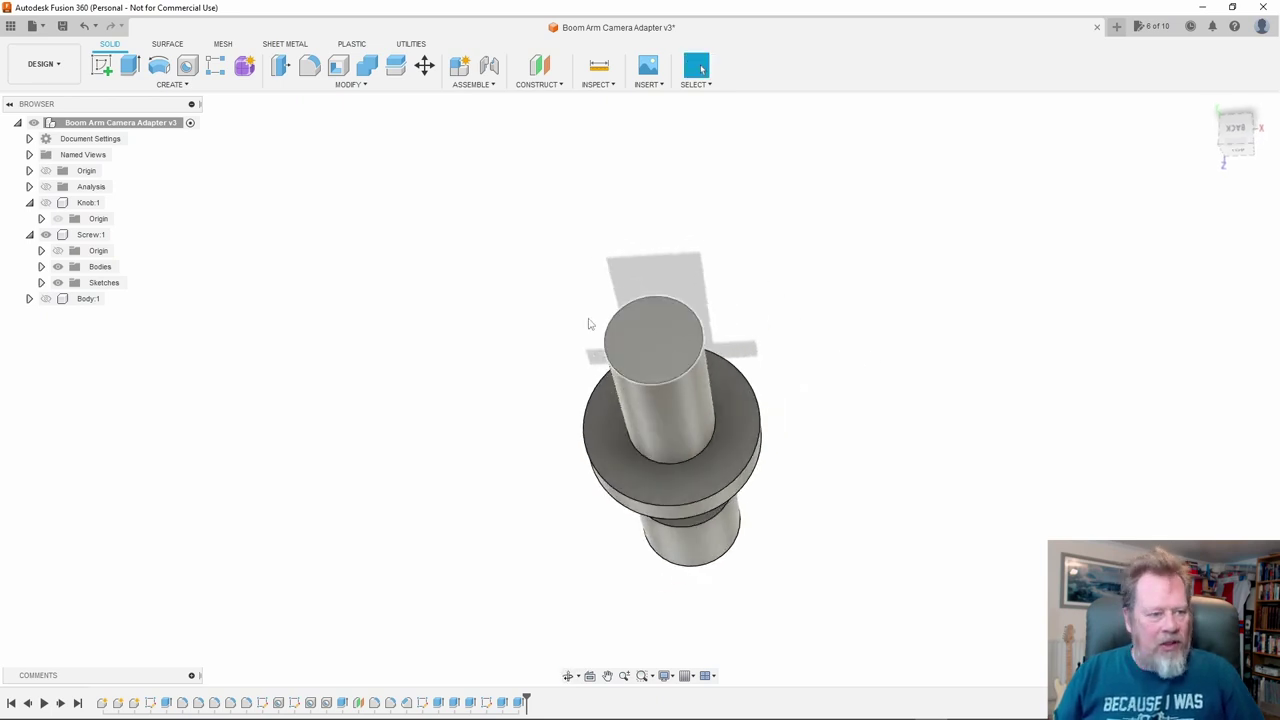
left_click(88, 202)
left_click(91, 234)
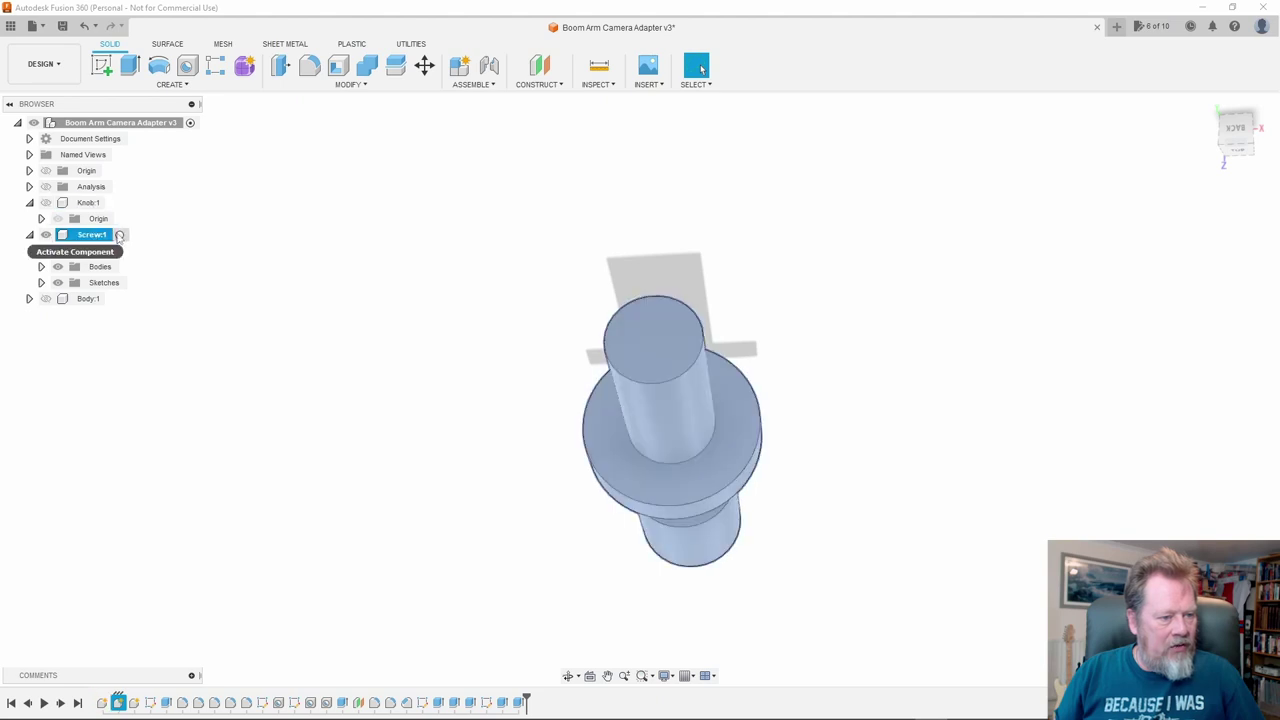
left_click(119, 234)
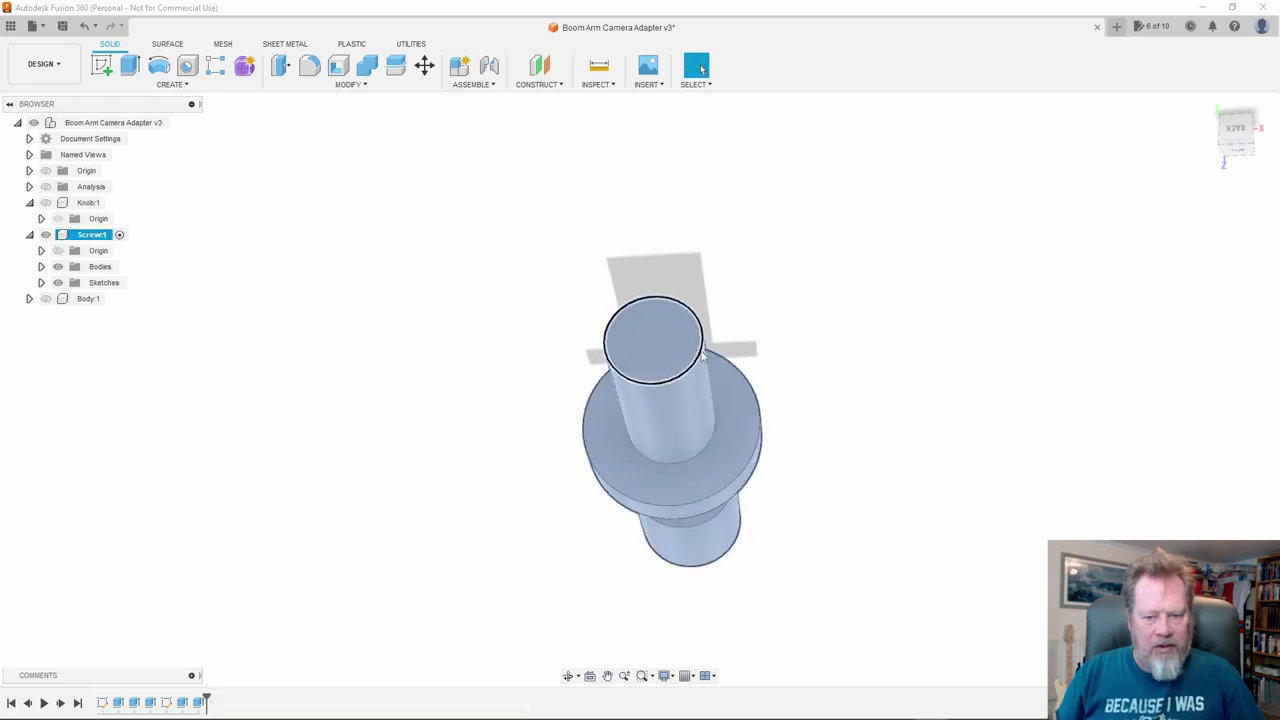
Create a sketch on the round end face of the screw shaft on the disc side
left_click(656, 345)
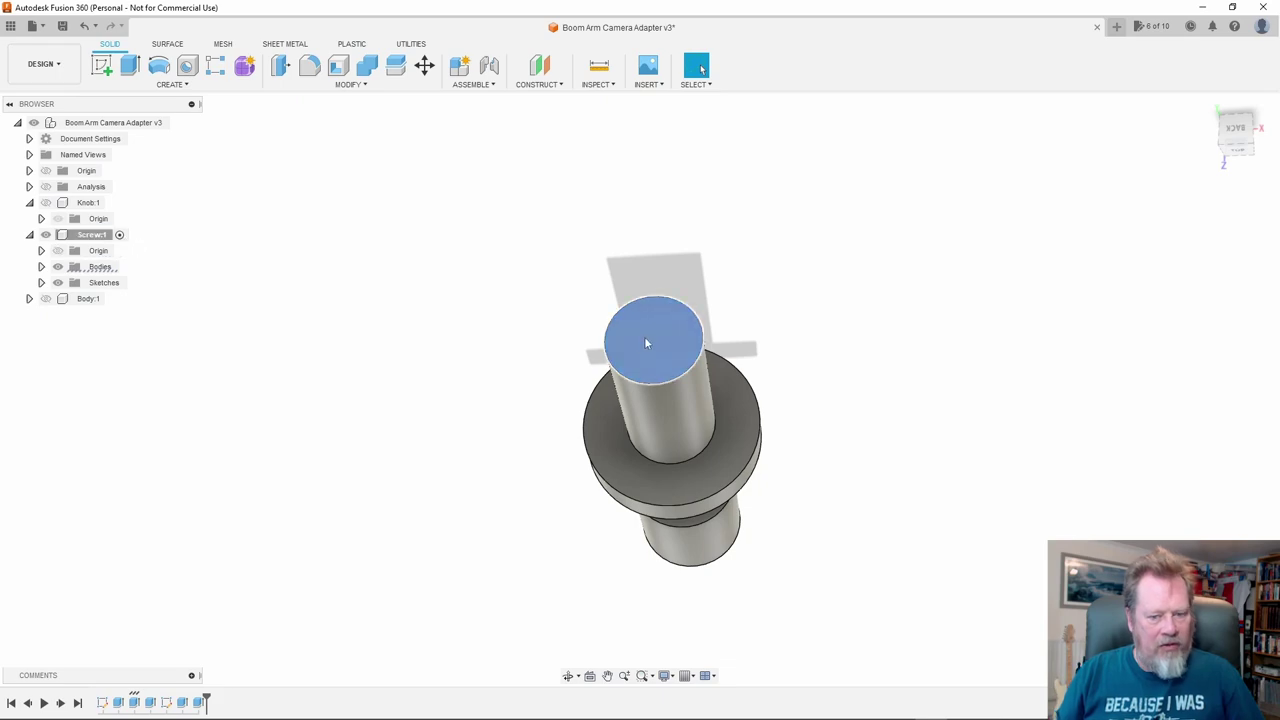
scroll(651, 337, "up", 1)
right_click(653, 336)
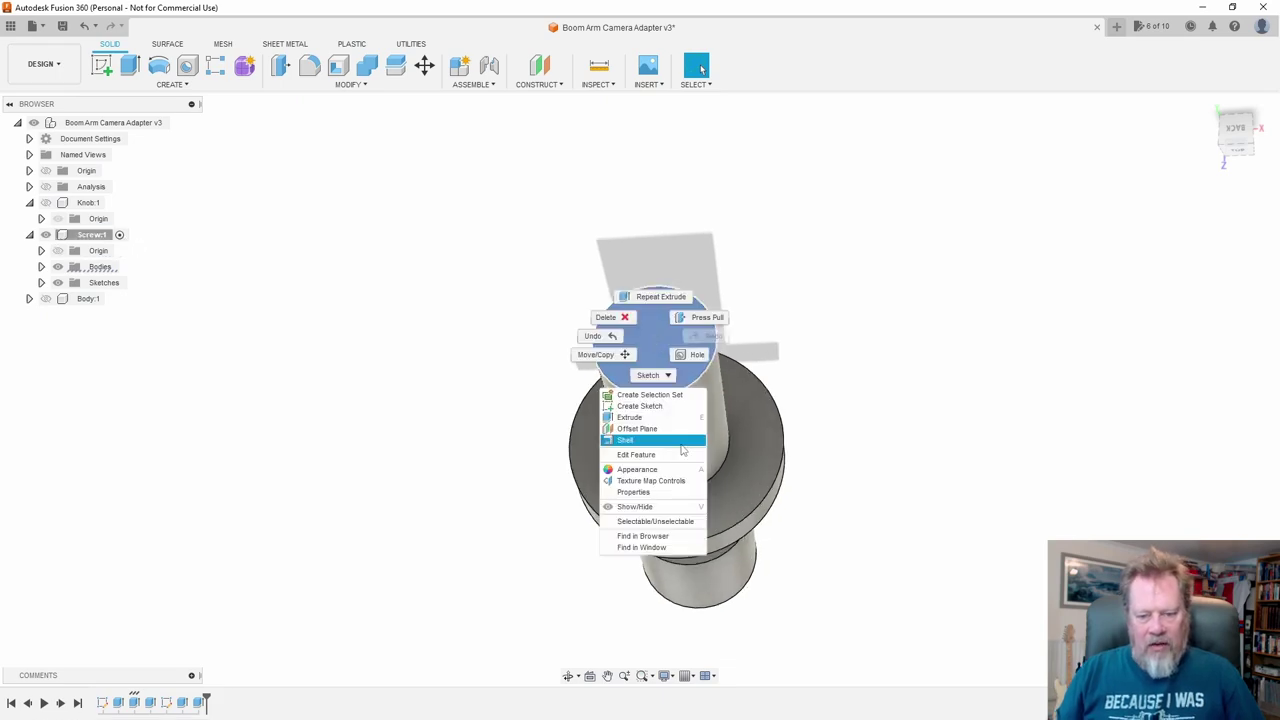
left_click(655, 406)
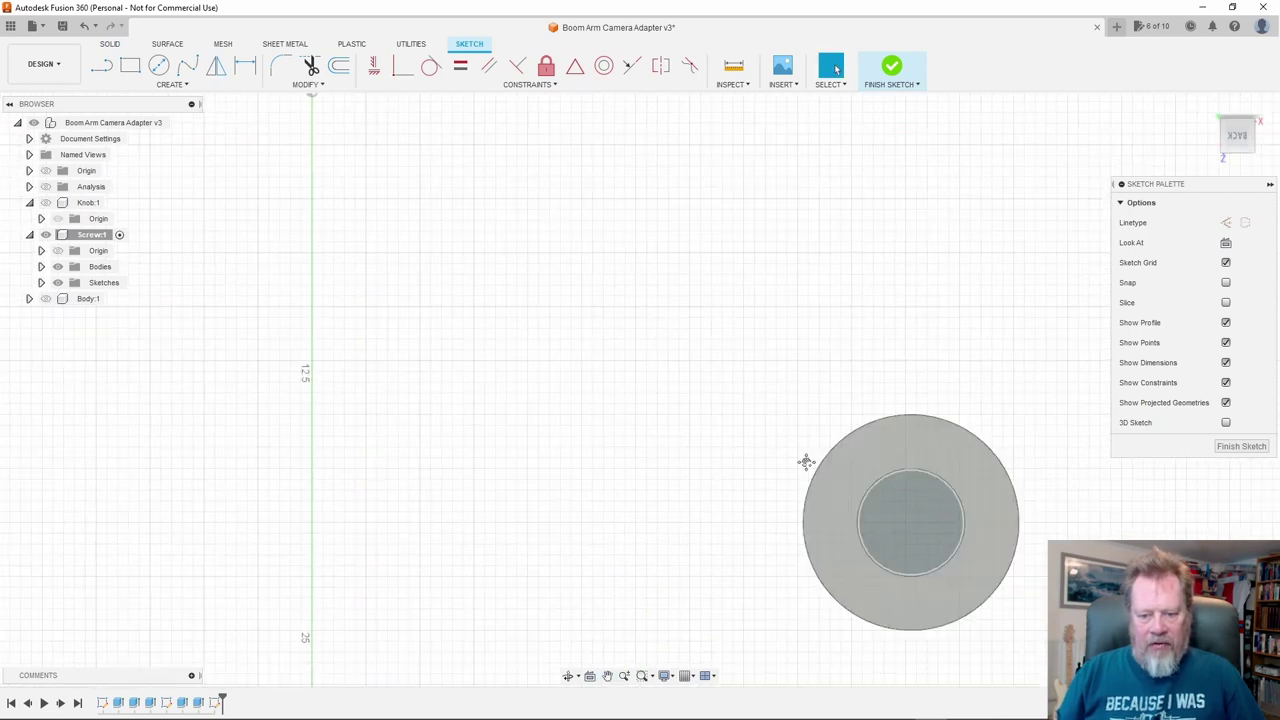
middle_click_drag(806, 460, 541, 276)
scroll(682, 340, "up", 3)
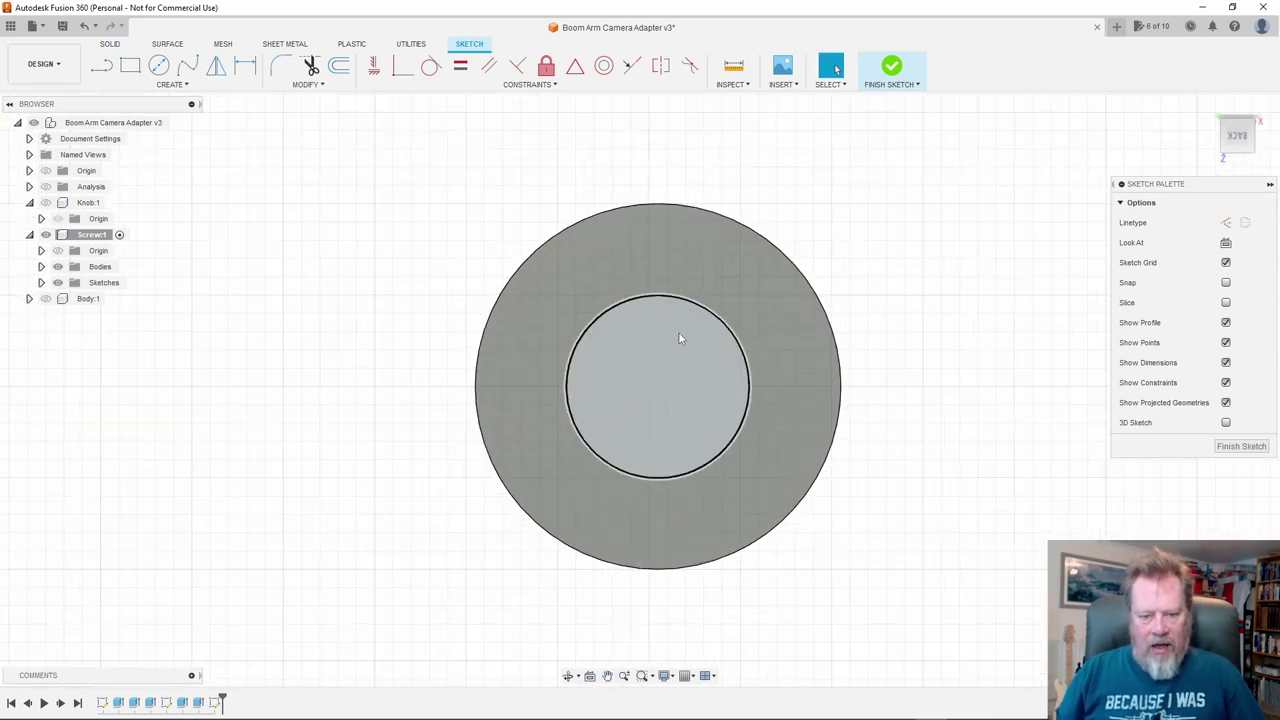
scroll(672, 392, "up", 1)
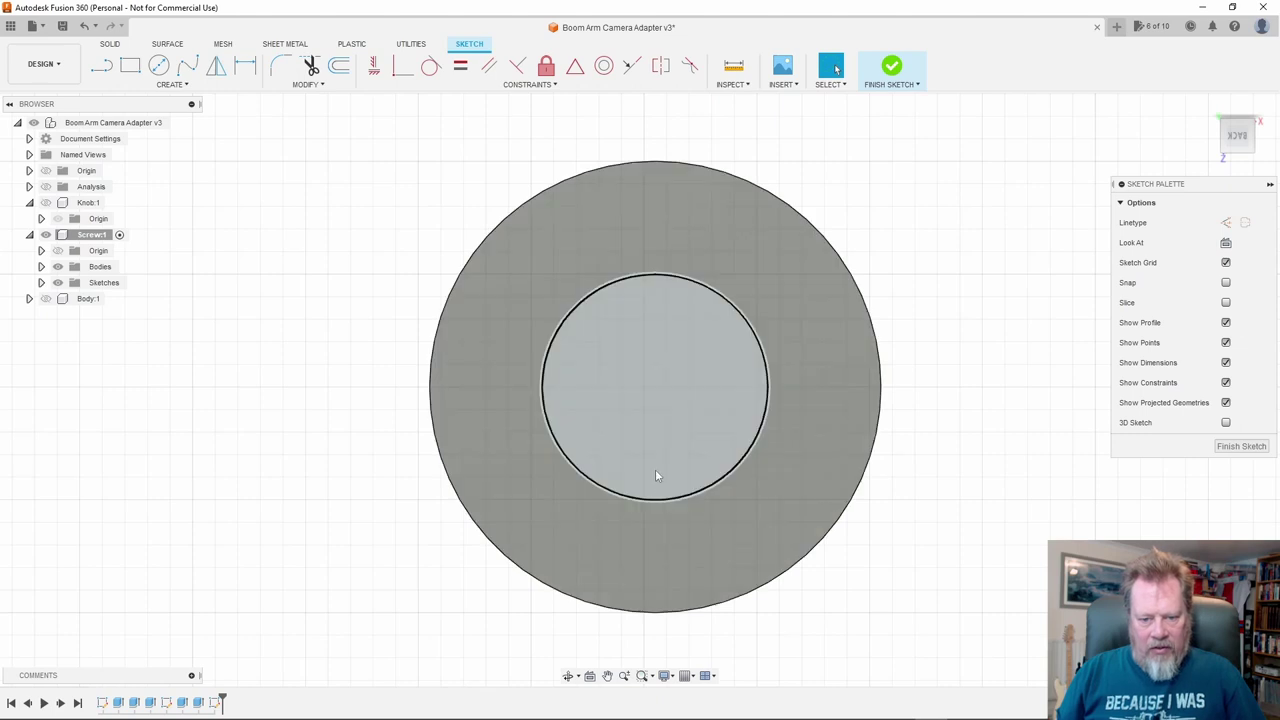
Draw a vertical line across the full diameter of the shaft's end face to split it in half, and finish the sketch
left_click(654, 388)
left_click(659, 393)
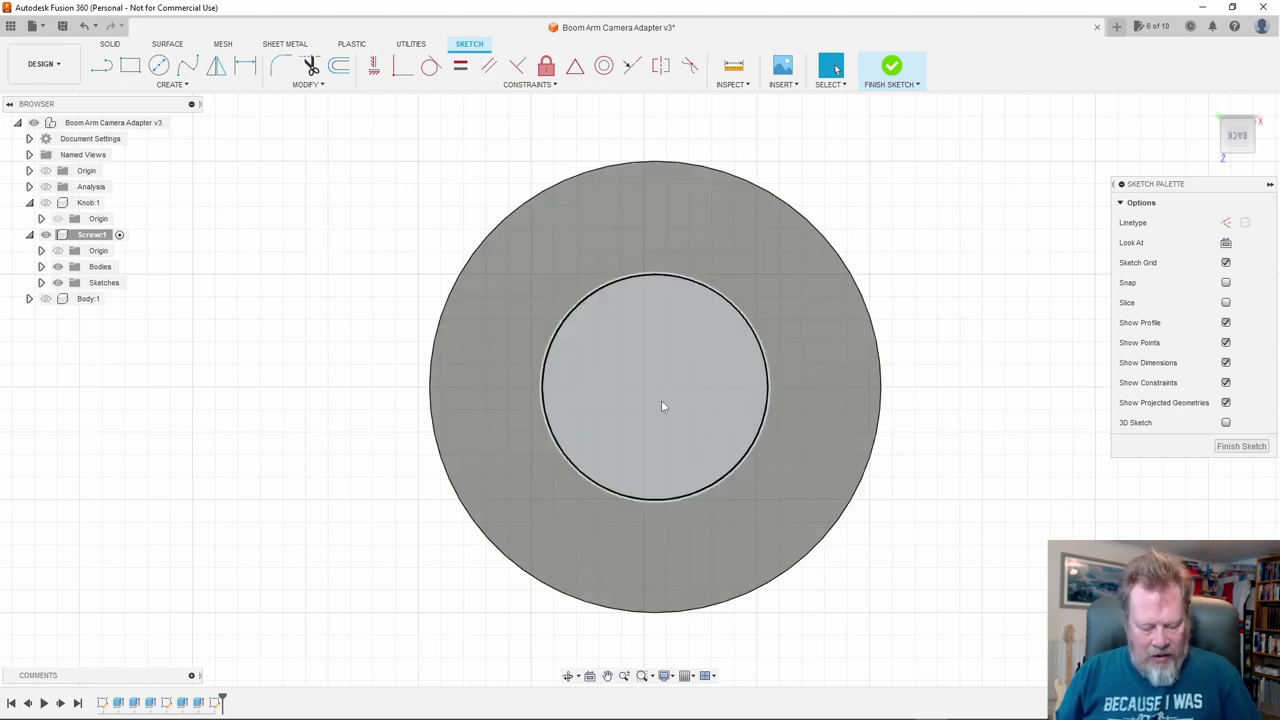
key("l")
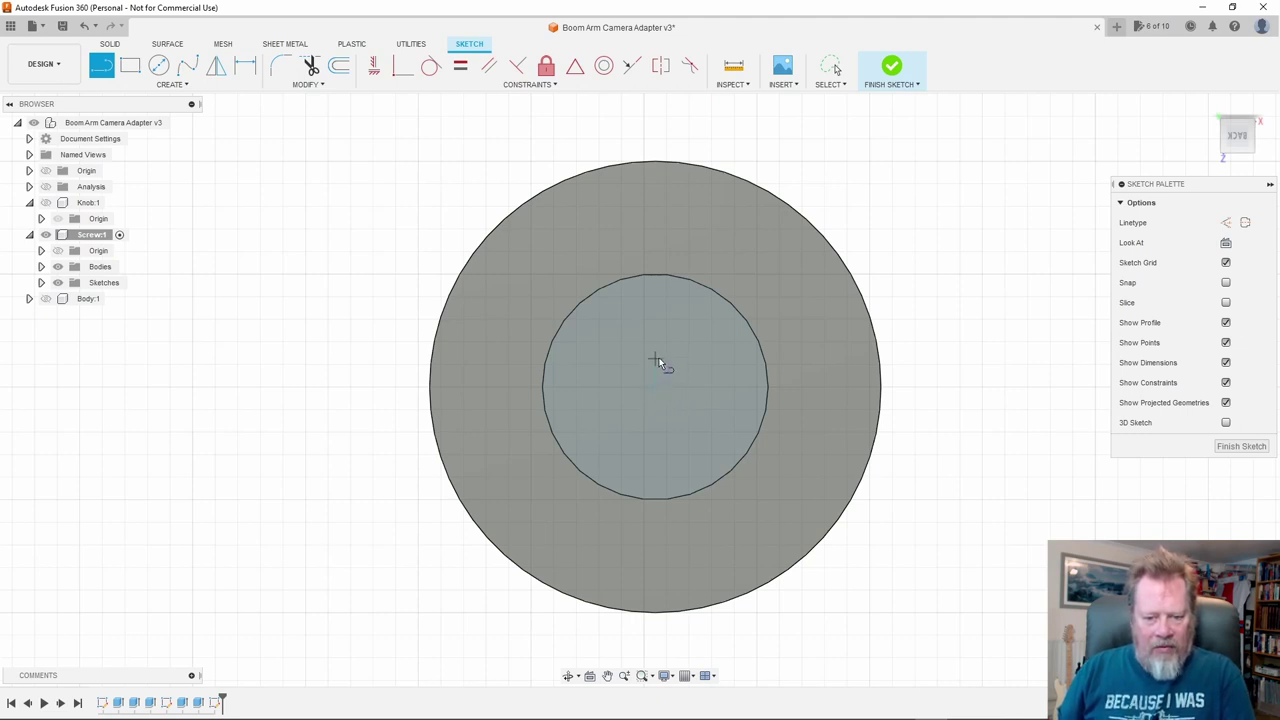
left_click(654, 274)
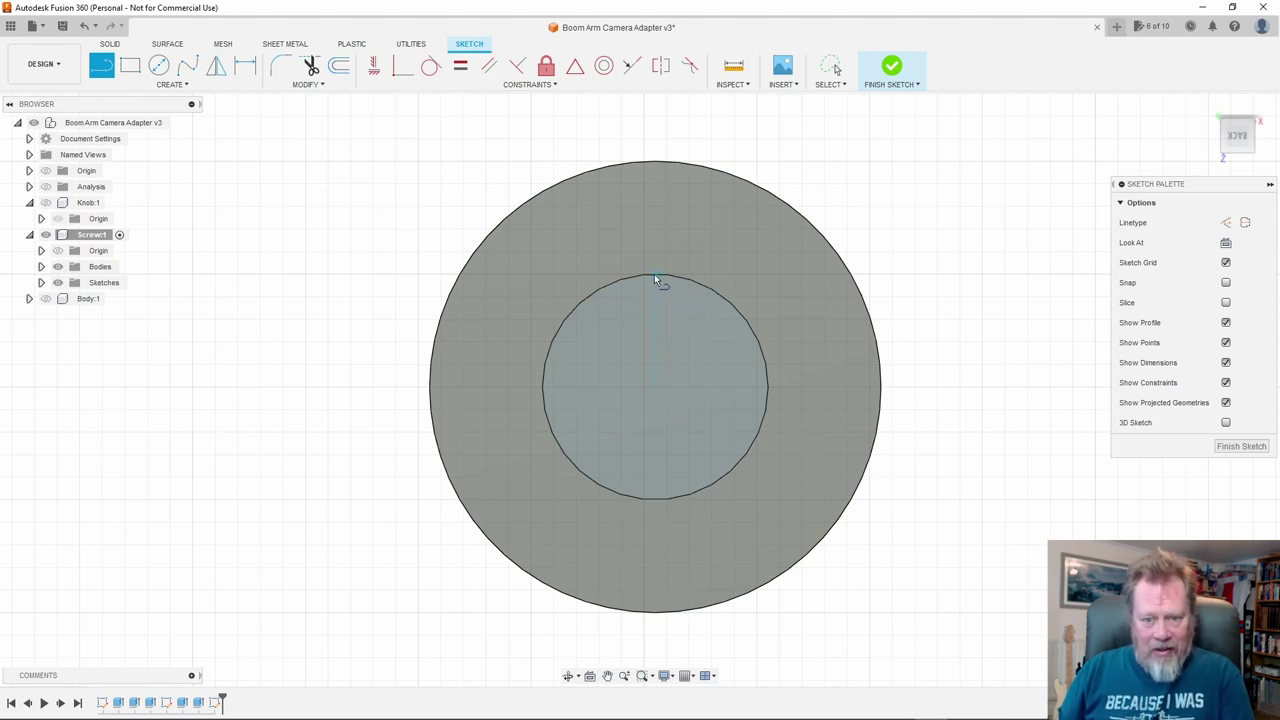
left_click(654, 499)
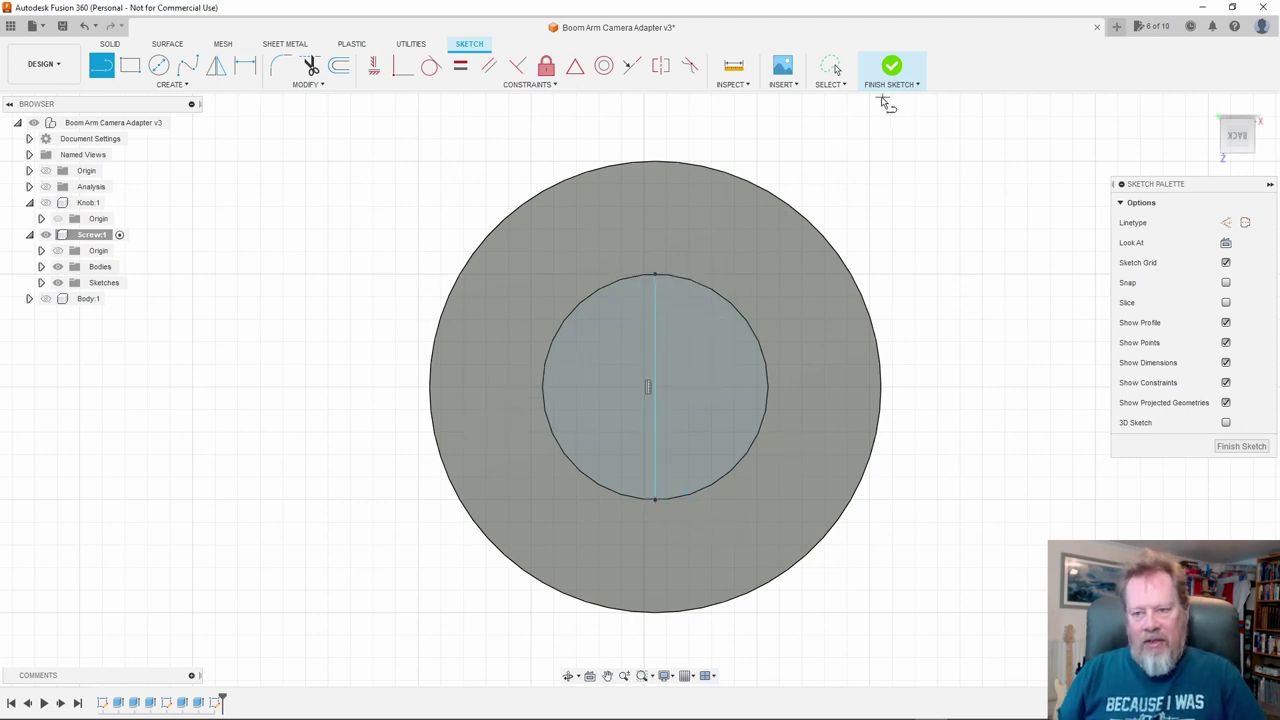
left_click(892, 68)
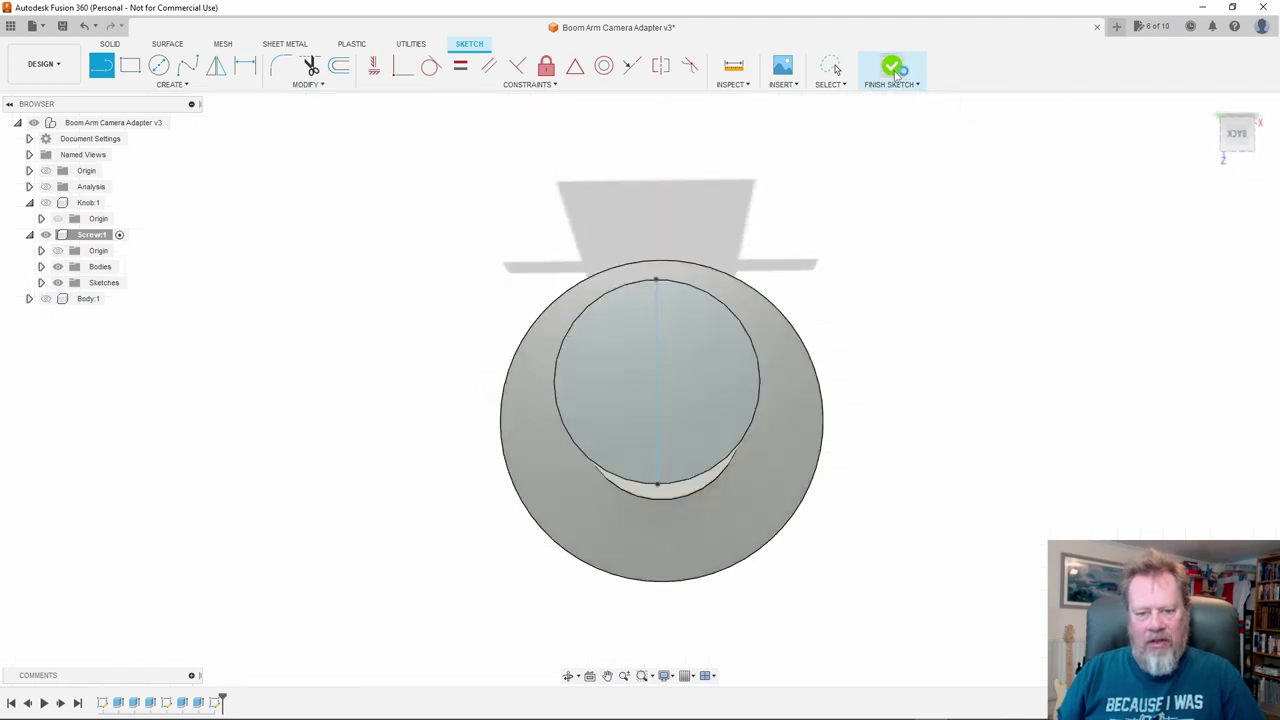
Extrude one half-circle profile -8 mm into the shaft with the Cut operation to form a D-shaped end
left_click(688, 349)
middle_click_drag(815, 391, 827, 334, "shift")
key("e")
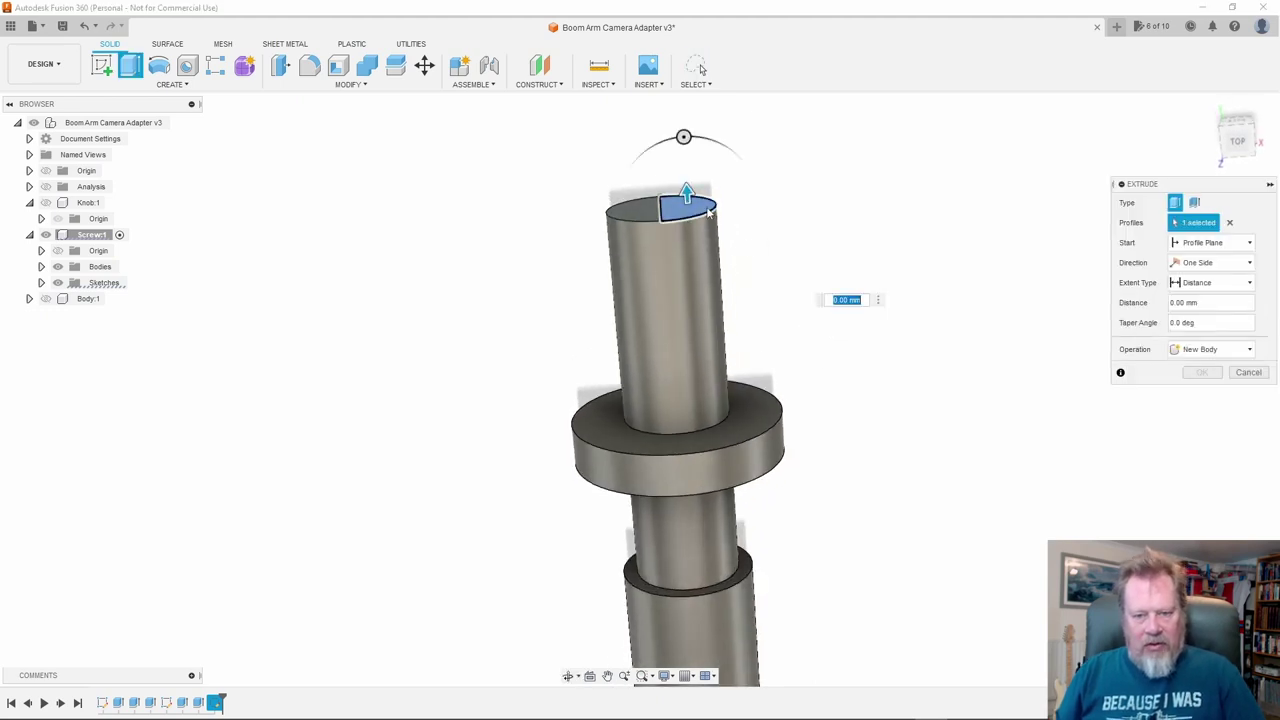
left_click_drag(686, 170, 708, 358)
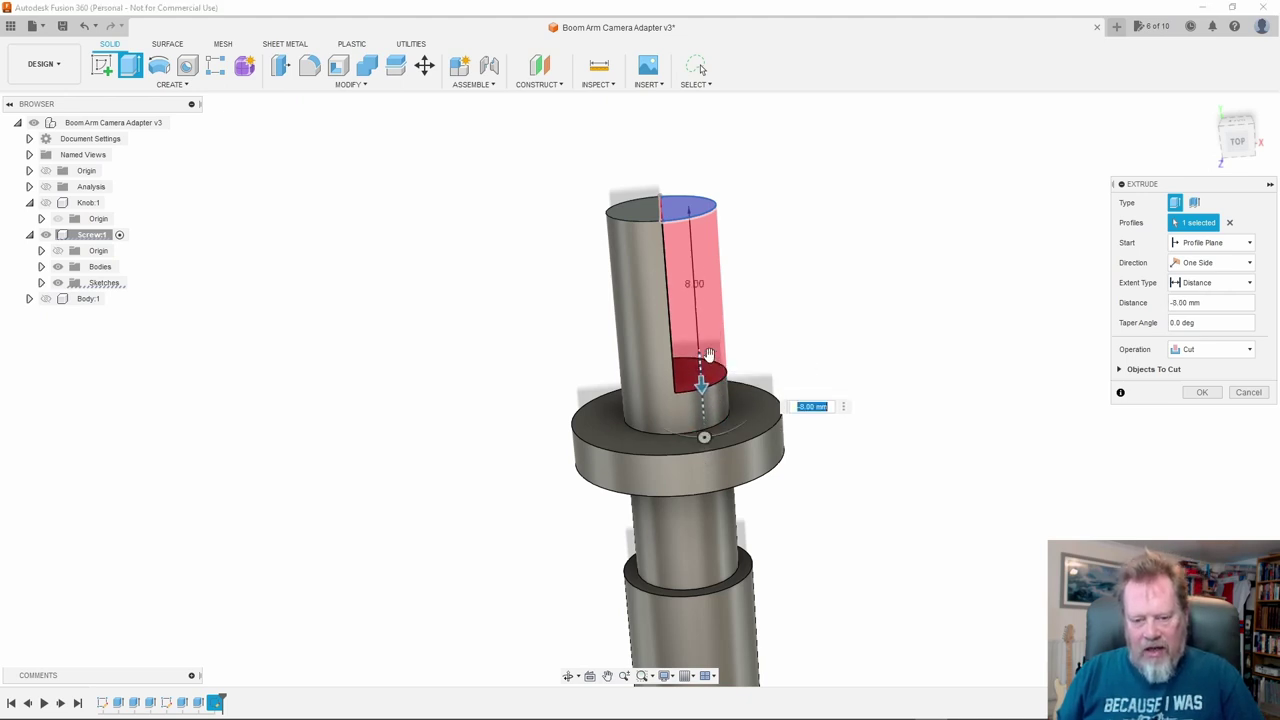
left_click(1203, 393)
Show the Body component again and activate the top-level assembly to view the D-shaped shaft in place on the clamp
middle_click_drag(1000, 360, 900, 405, "shift")
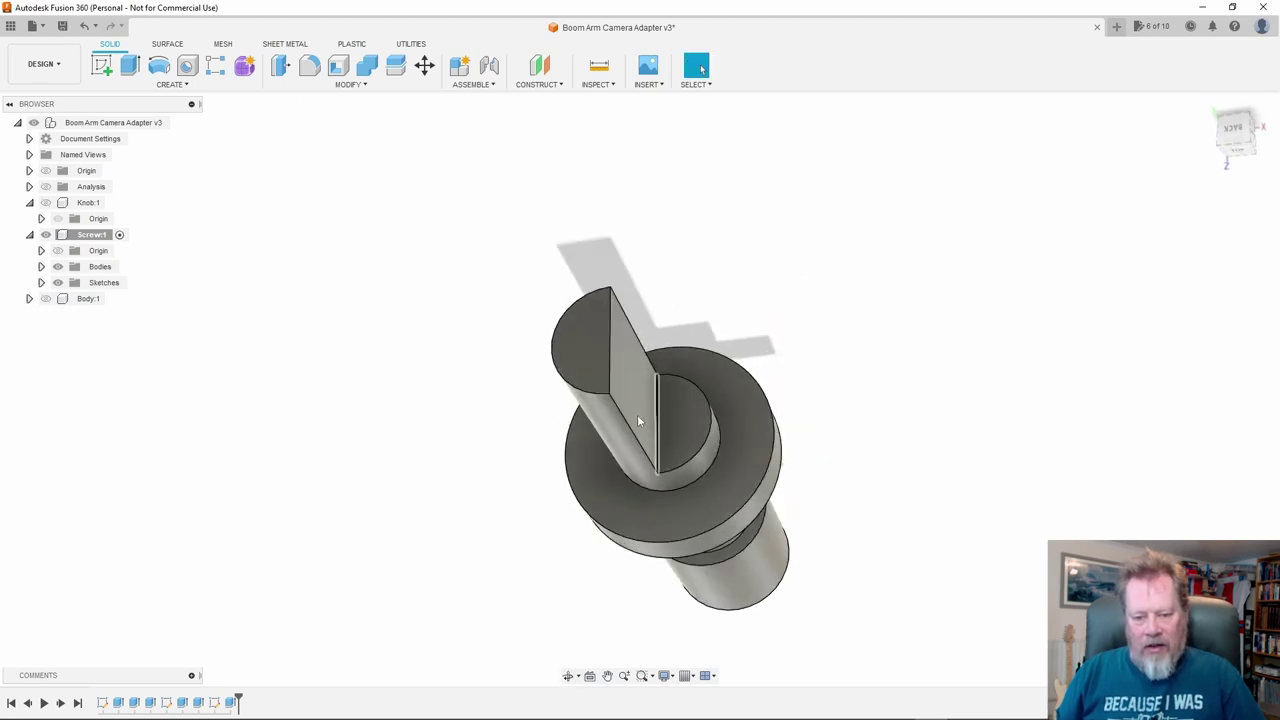
middle_click_drag(800, 421, 857, 397, "shift")
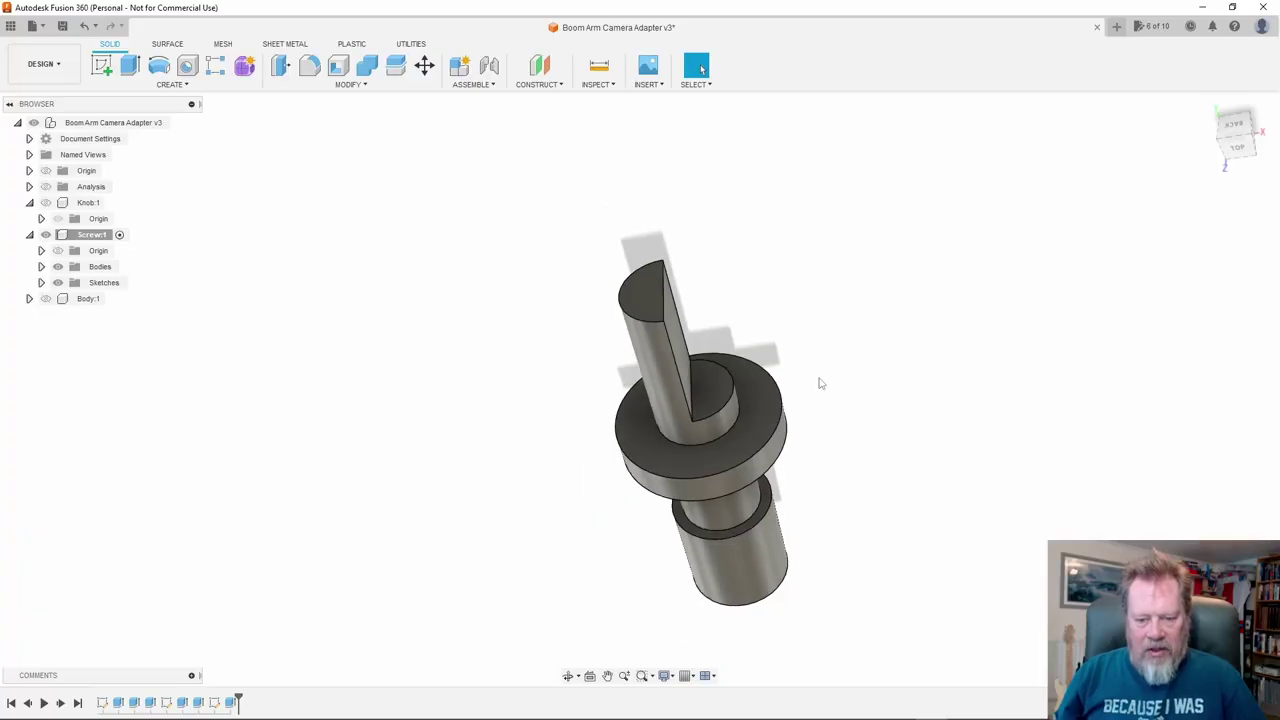
mouse_move(818, 383)
middle_mouse_down("shift")
mouse_move(837, 360)
mouse_move(826, 360)
middle_mouse_up("shift")
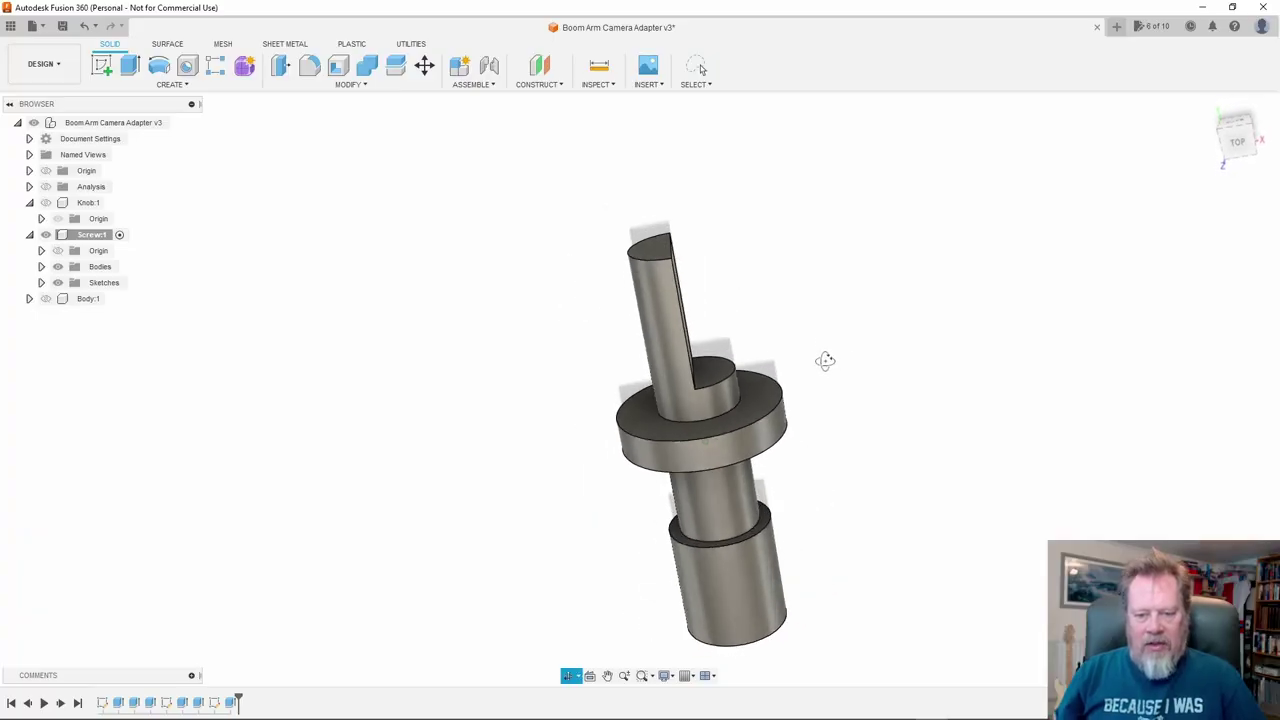
middle_click_drag(834, 457, 868, 388, "shift")
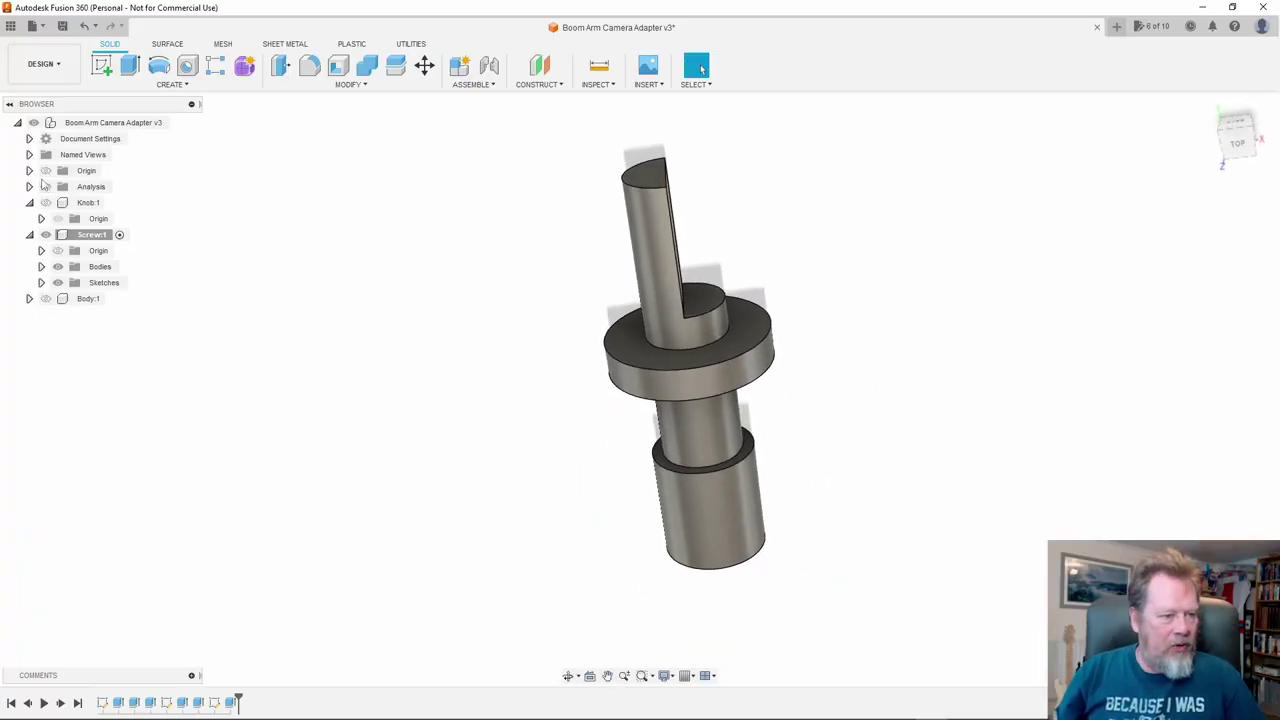
left_click(45, 298)
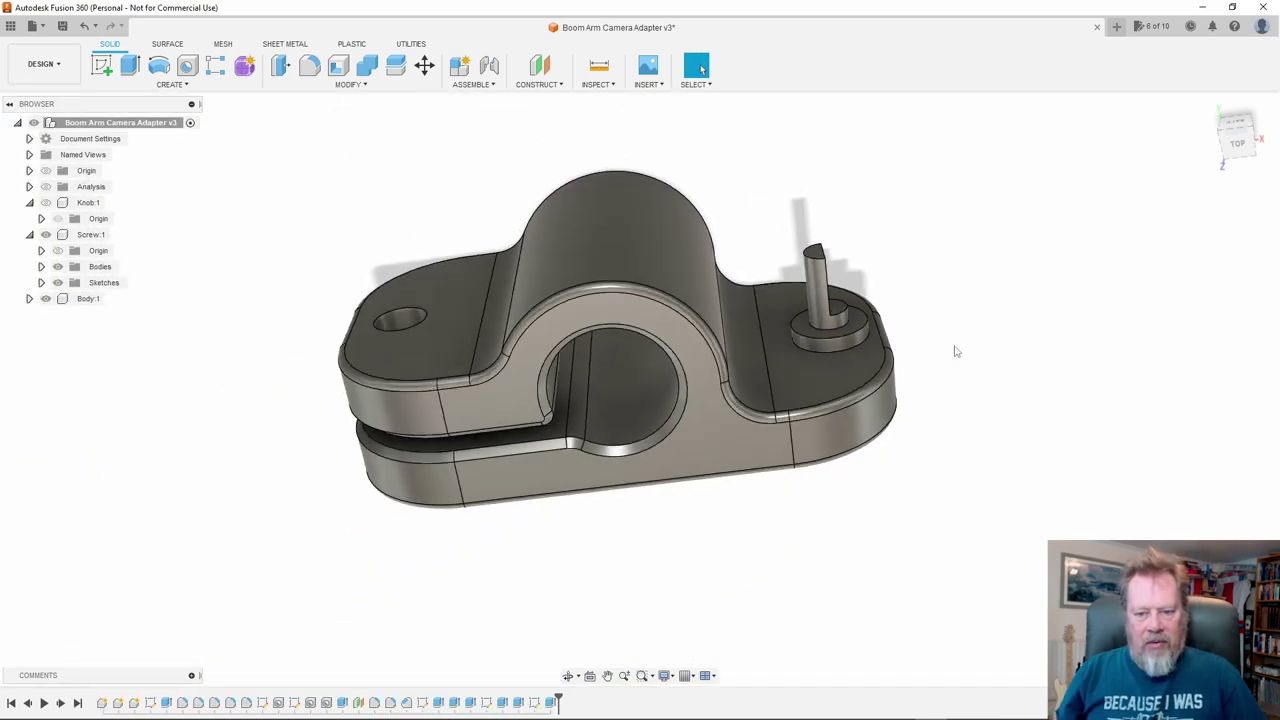
middle_click_drag(957, 349, 908, 360, "shift")
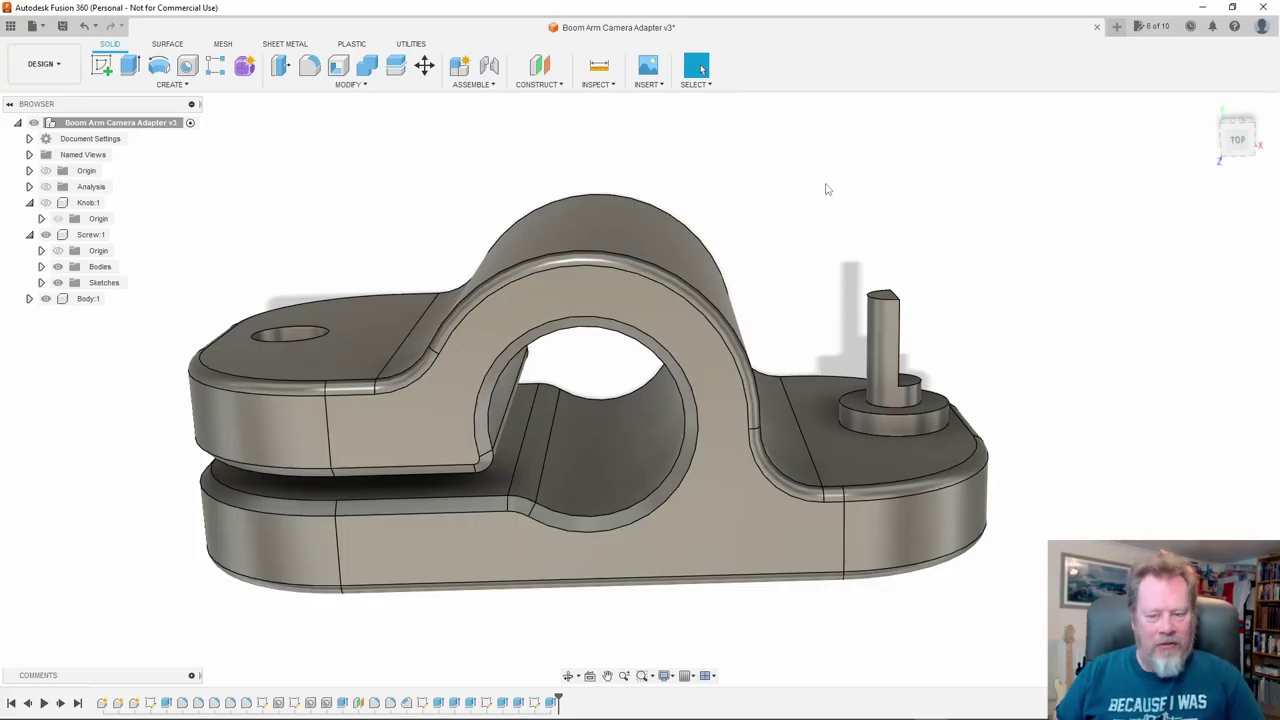
middle_click_drag(908, 195, 910, 194, "shift")
Activate the empty Knob component to start modelling around the screw's disc and D-shaped shaft
left_click(90, 203)
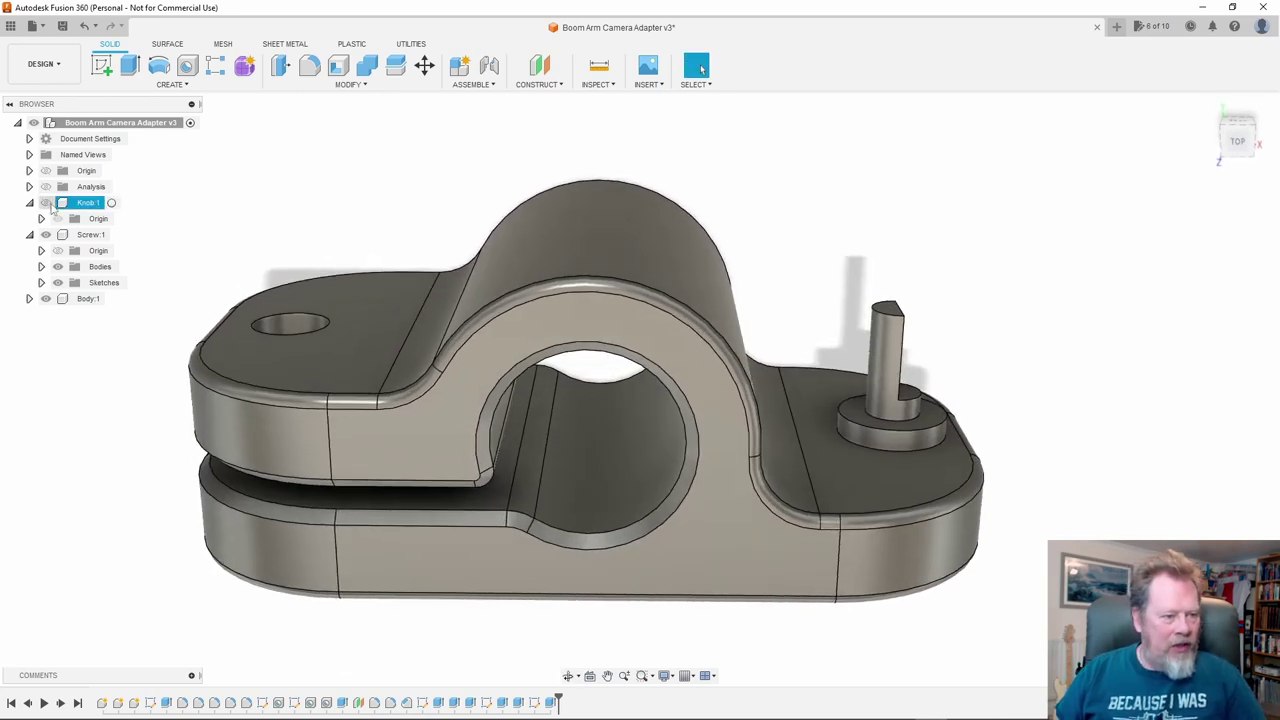
left_click(112, 203)
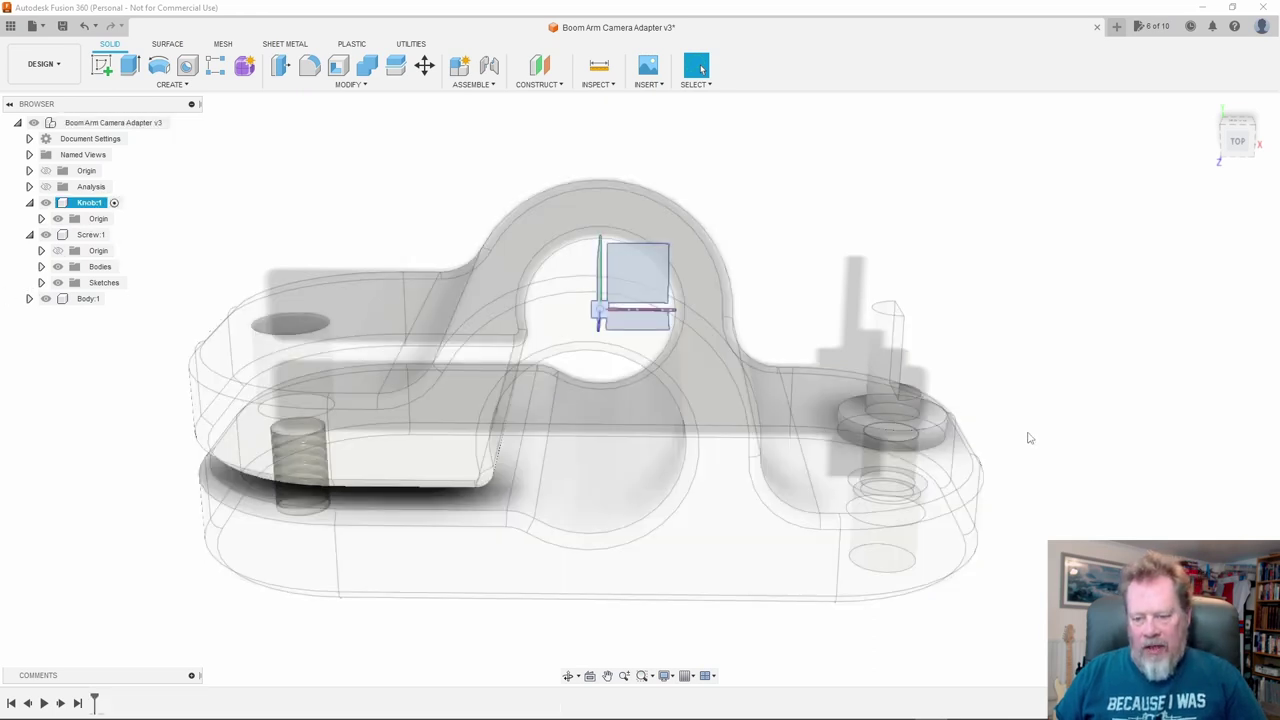
middle_click_drag(1035, 423, 1000, 430)
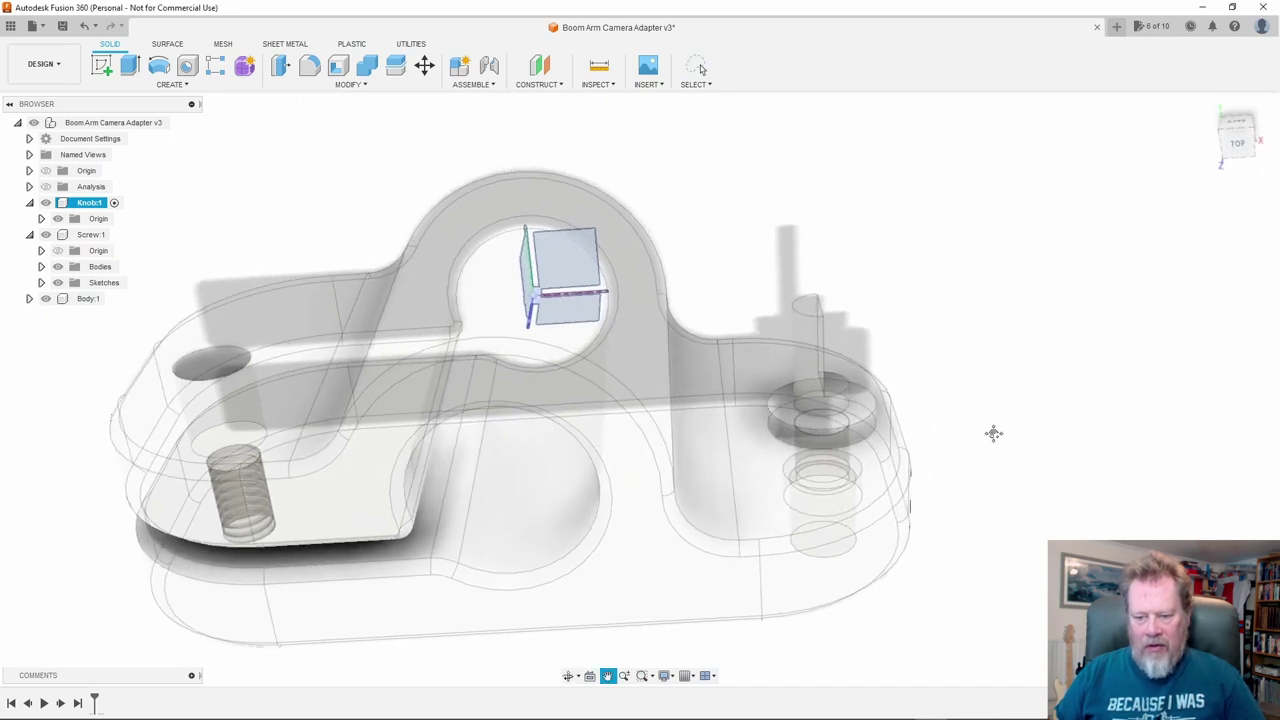
scroll(1000, 430, "up", 3)
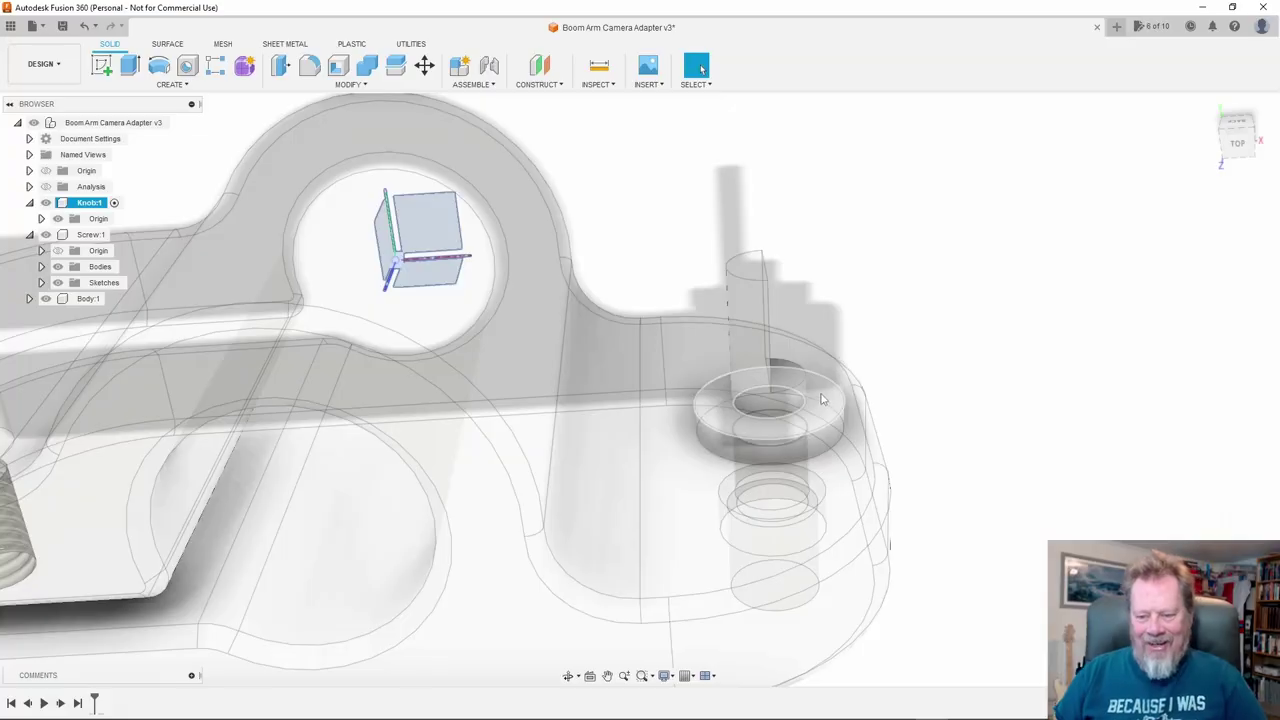
Start a sketch on the upper ring-shaped face of the screw's disc
right_click(822, 399)
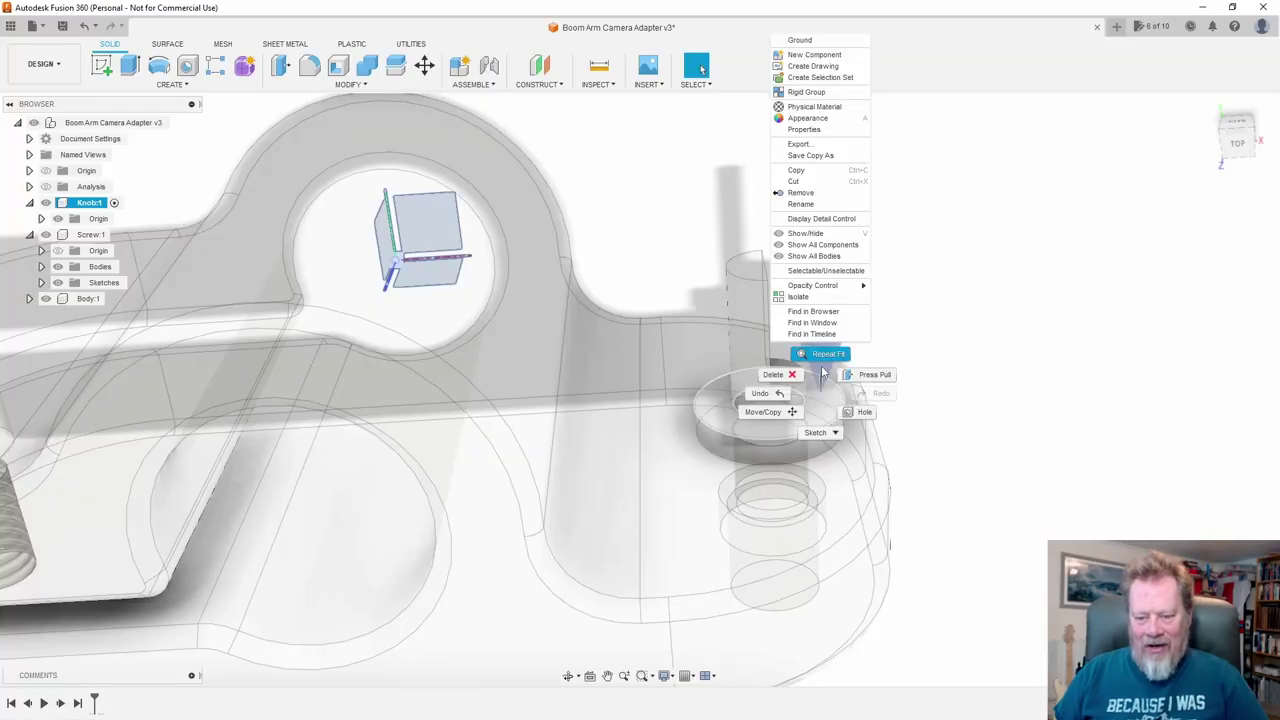
key("Escape")
left_click(826, 397)
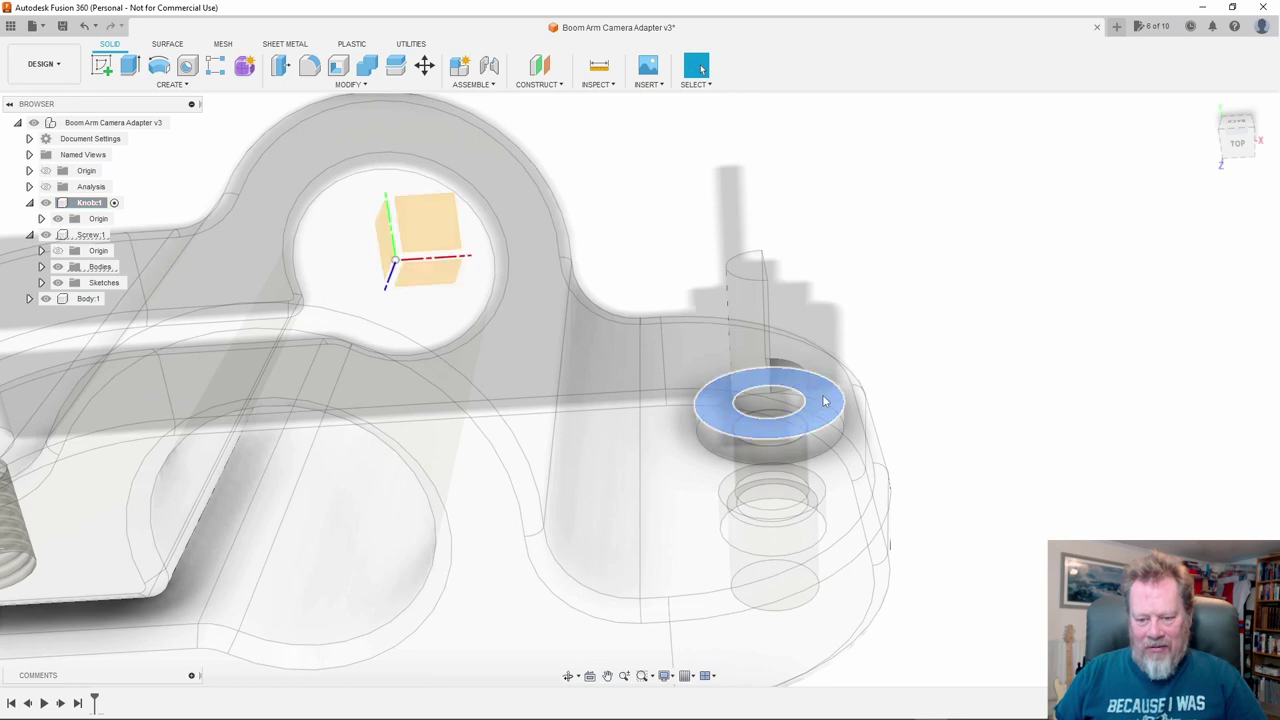
right_click(825, 400)
left_click(810, 466)
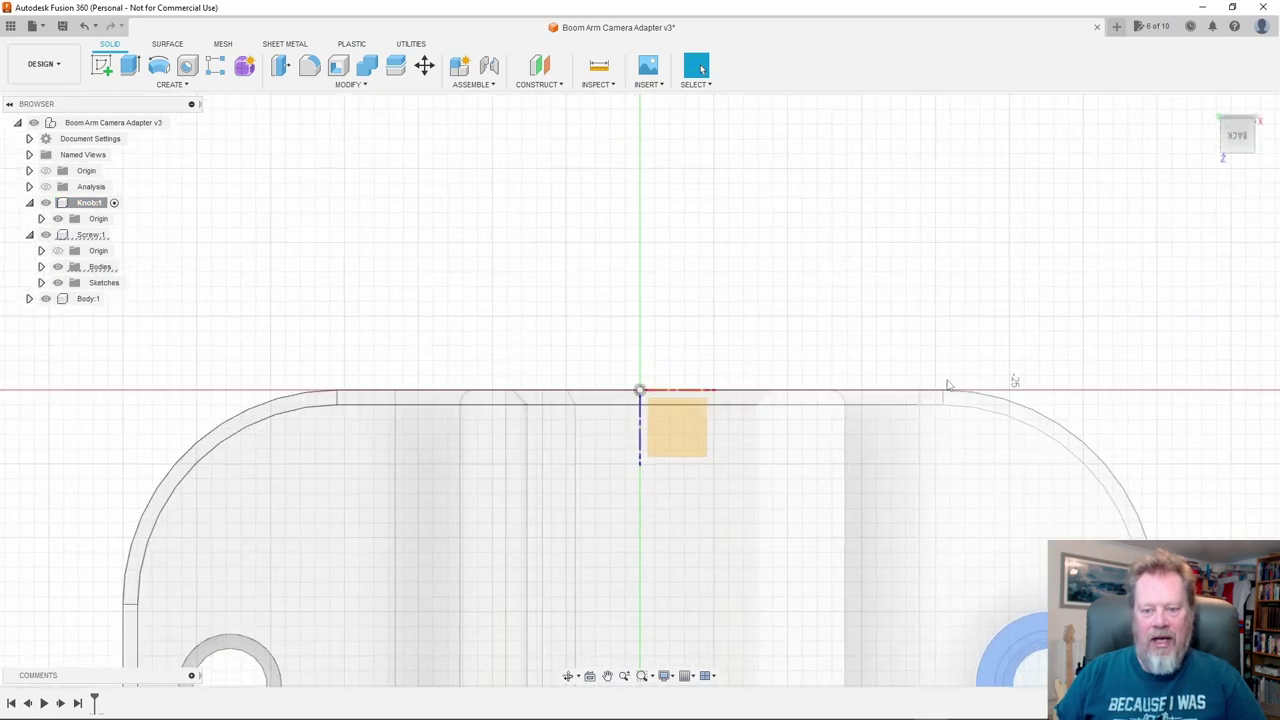
mouse_move(938, 463)
middle_mouse_down()
mouse_move(843, 418)
mouse_move(600, 123)
middle_mouse_up()
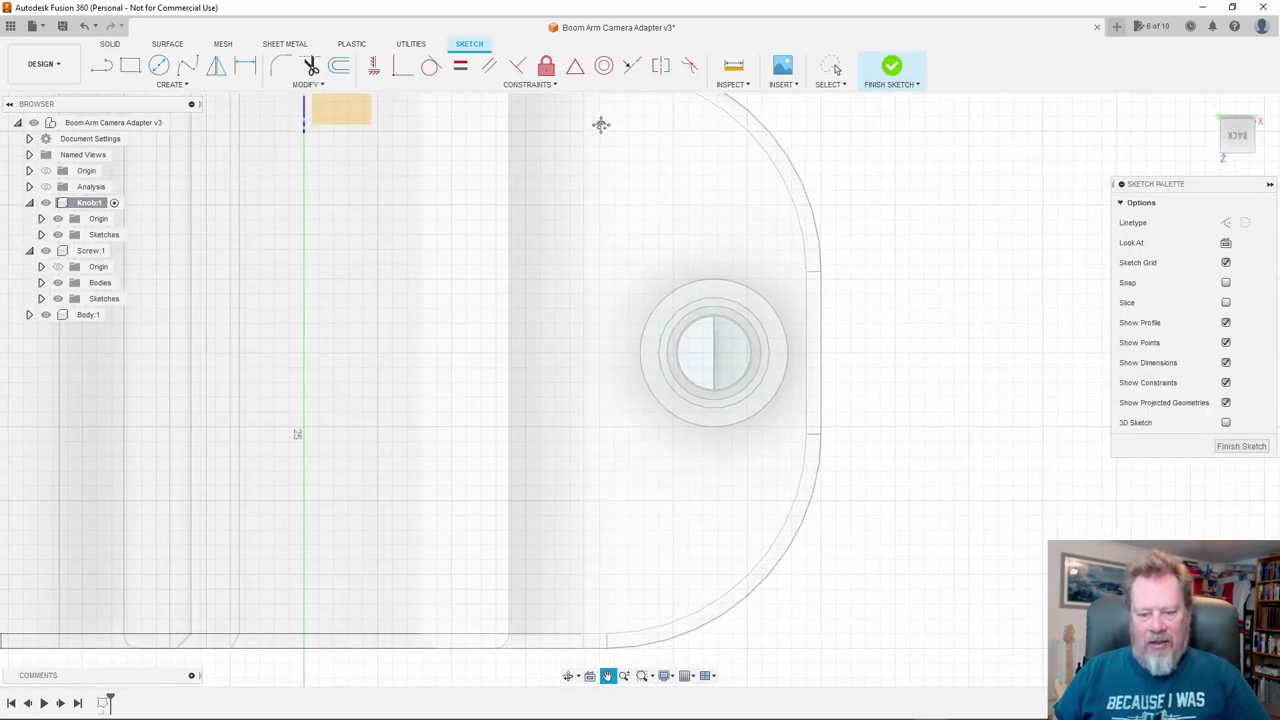
scroll(738, 341, "up", 5)
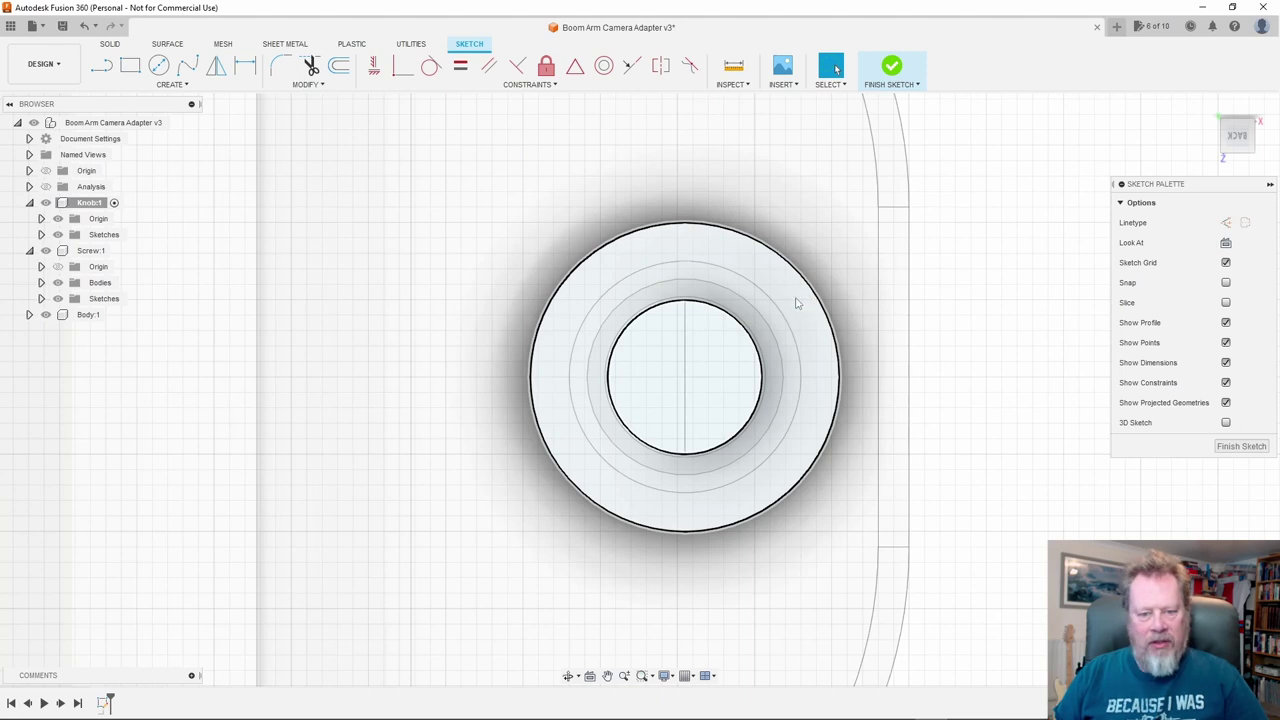
Project the disc's outer circular edge into the sketch and finish the sketch
left_click(187, 86)
mouse_move(150, 307)
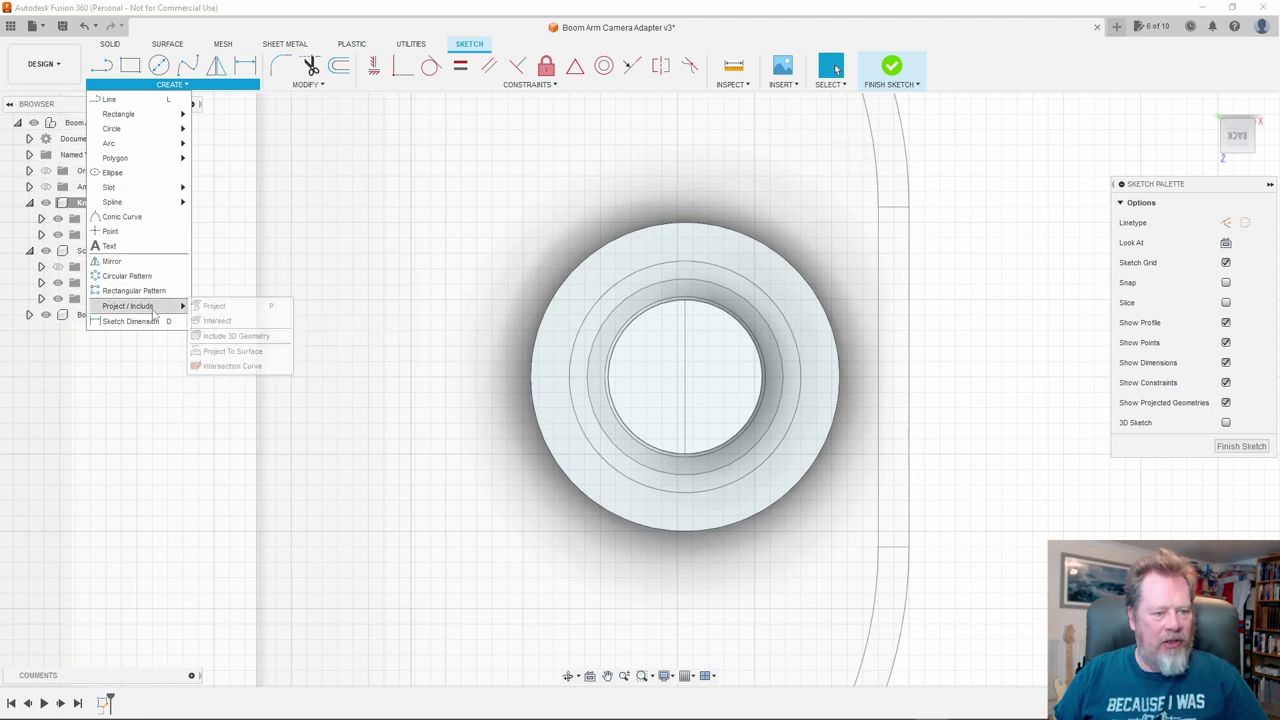
left_click(215, 306)
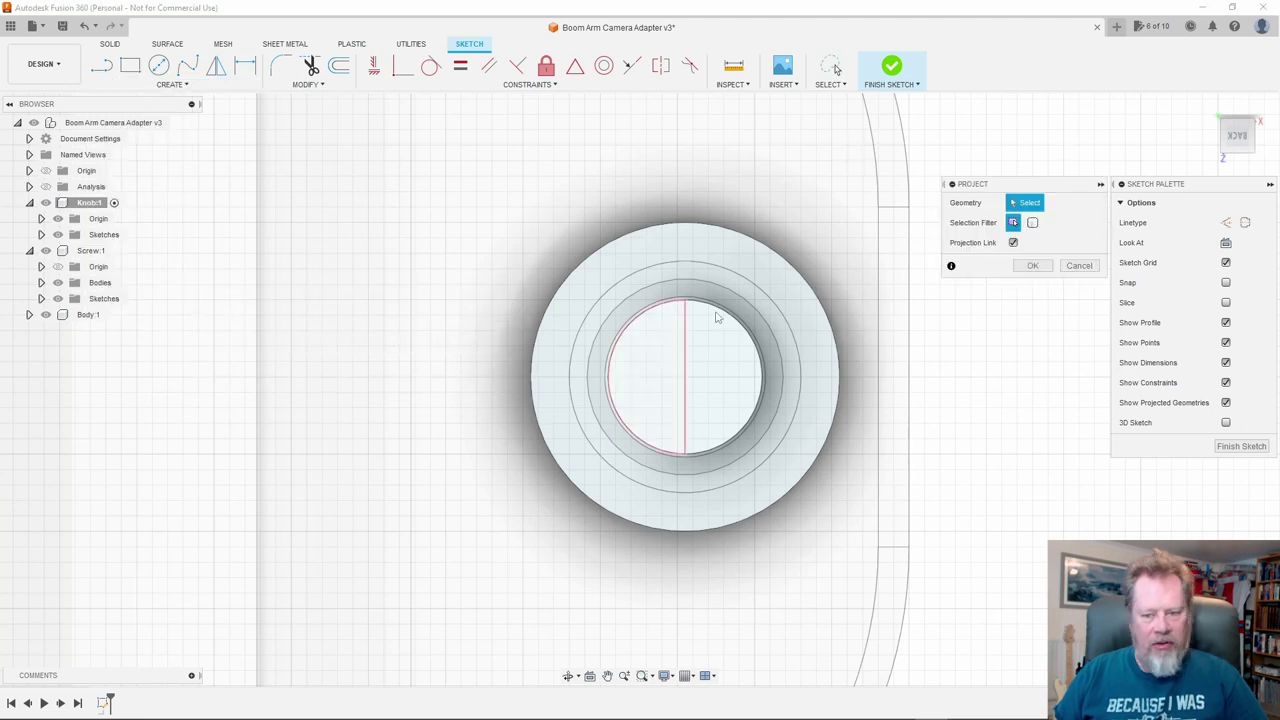
left_click(813, 291)
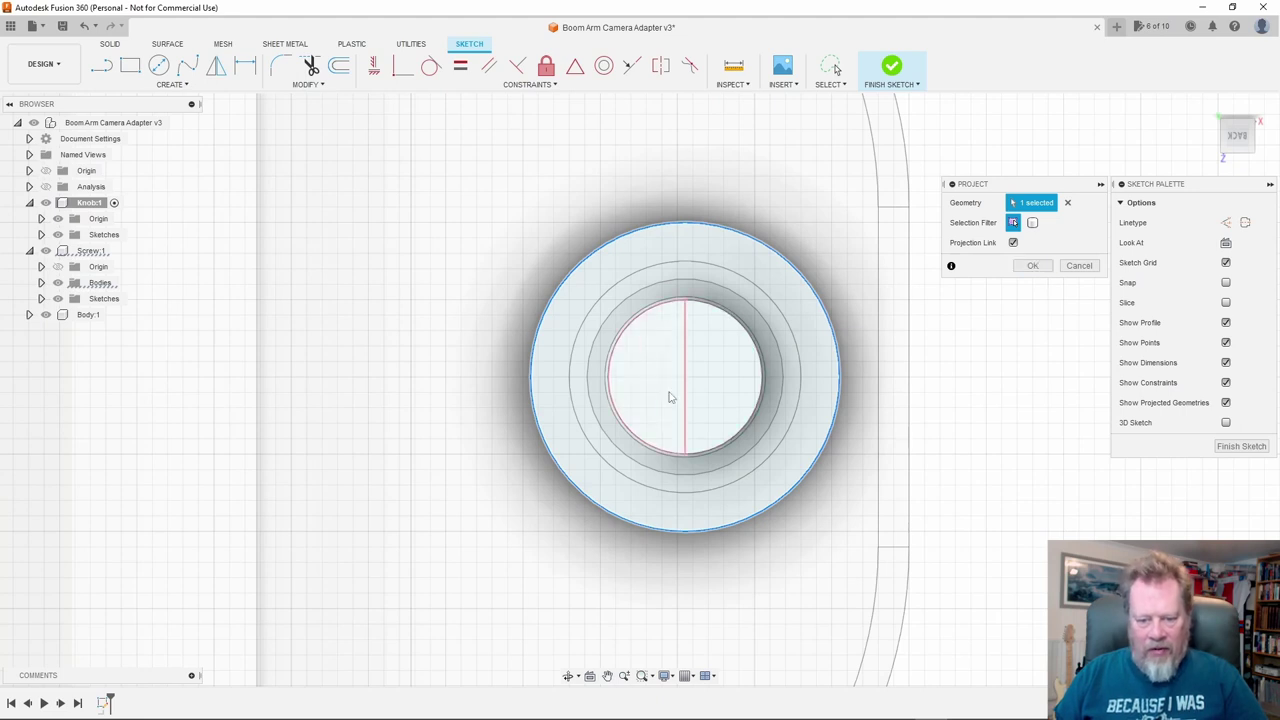
left_click(1034, 266)
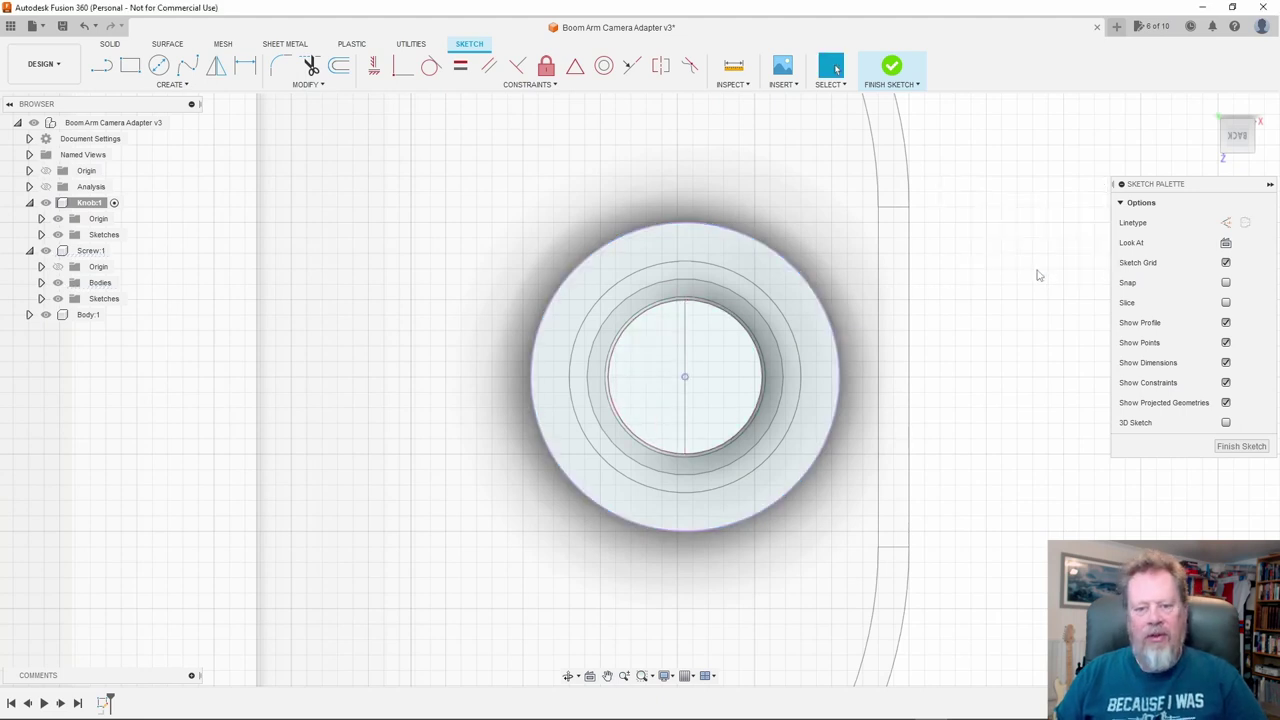
left_click(892, 84)
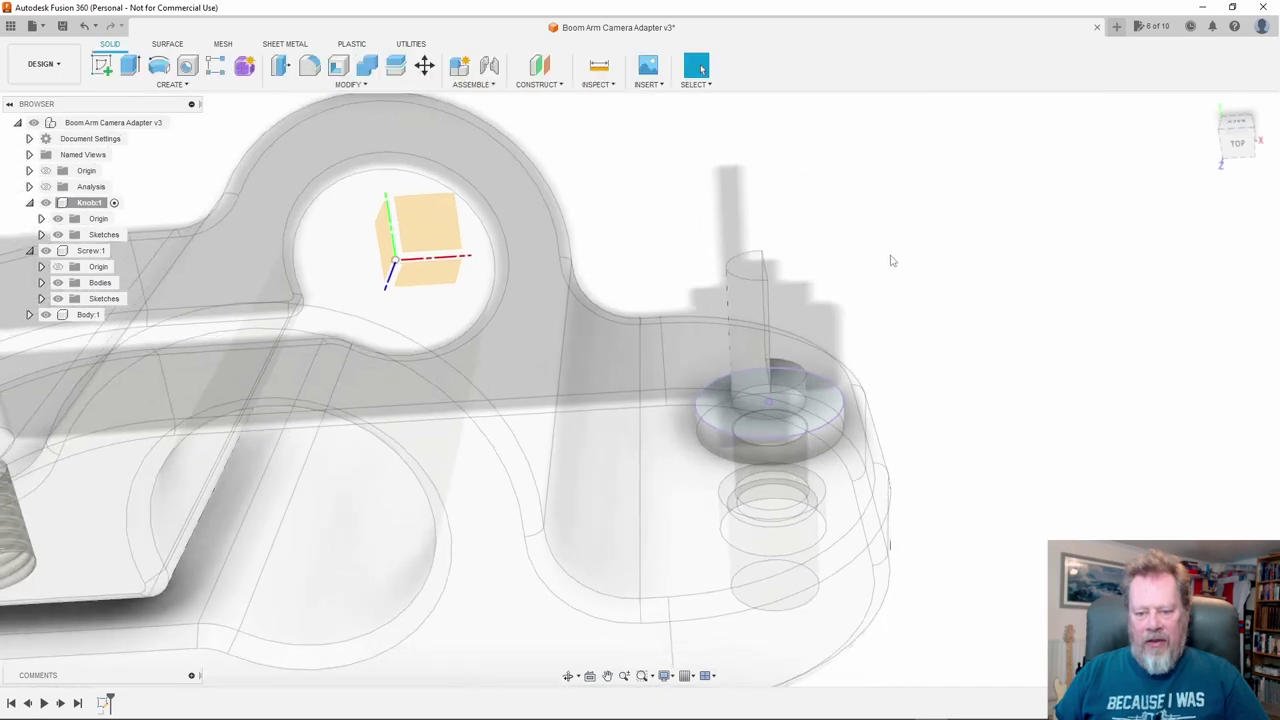
Select the ring and inner circle profiles on the disc, hiding and reshowing the Knob component and the screw's bodies to check the selection
left_click(812, 406)
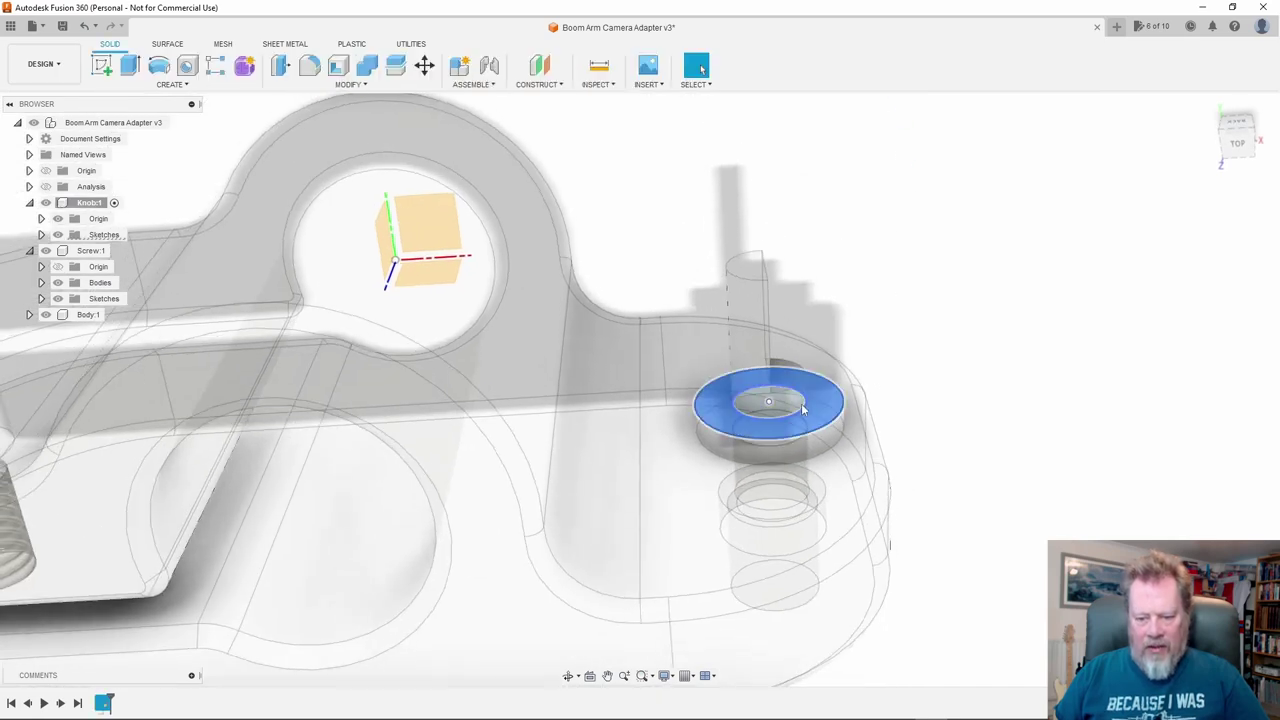
scroll(741, 408, "up", 3)
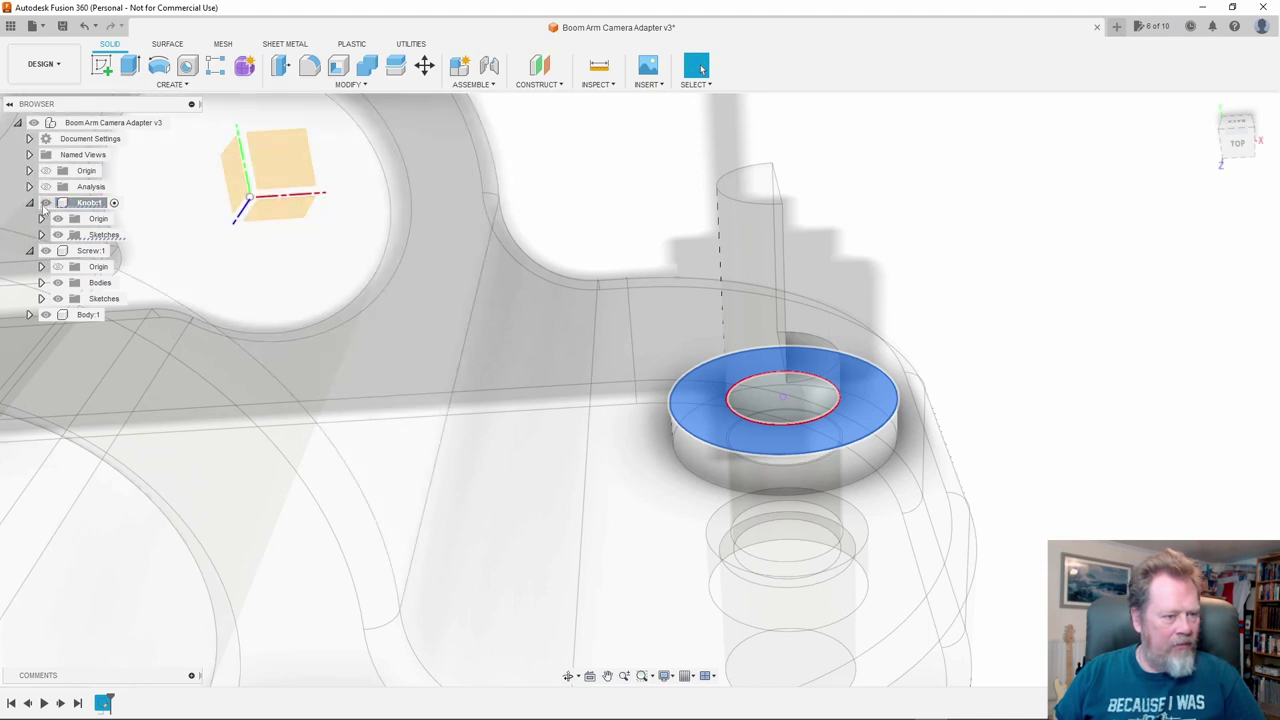
left_click(45, 203)
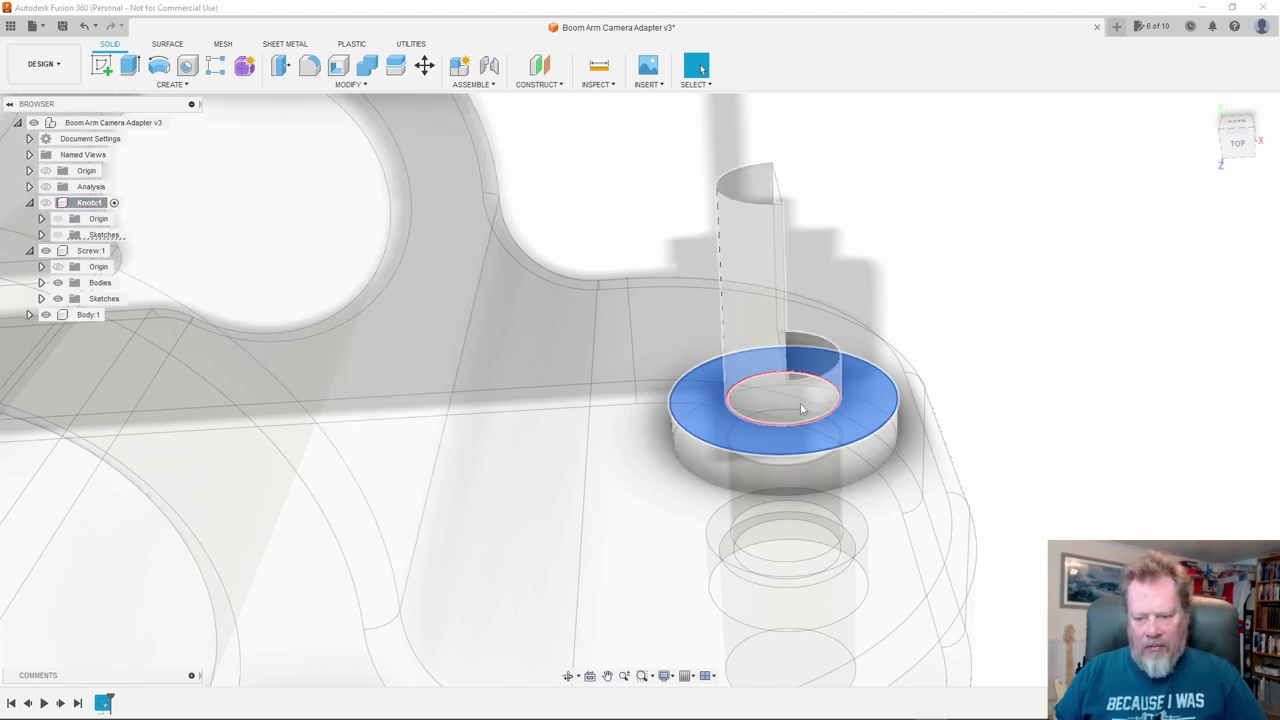
left_click(45, 203)
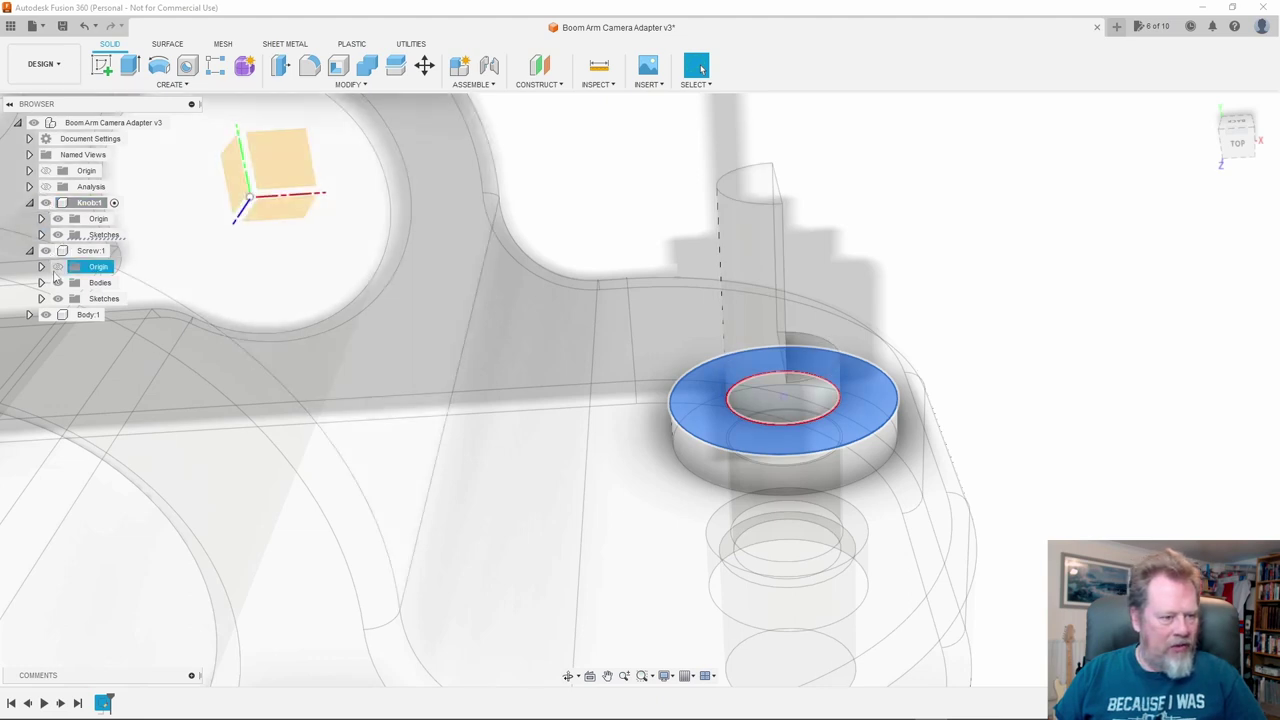
left_click(57, 284)
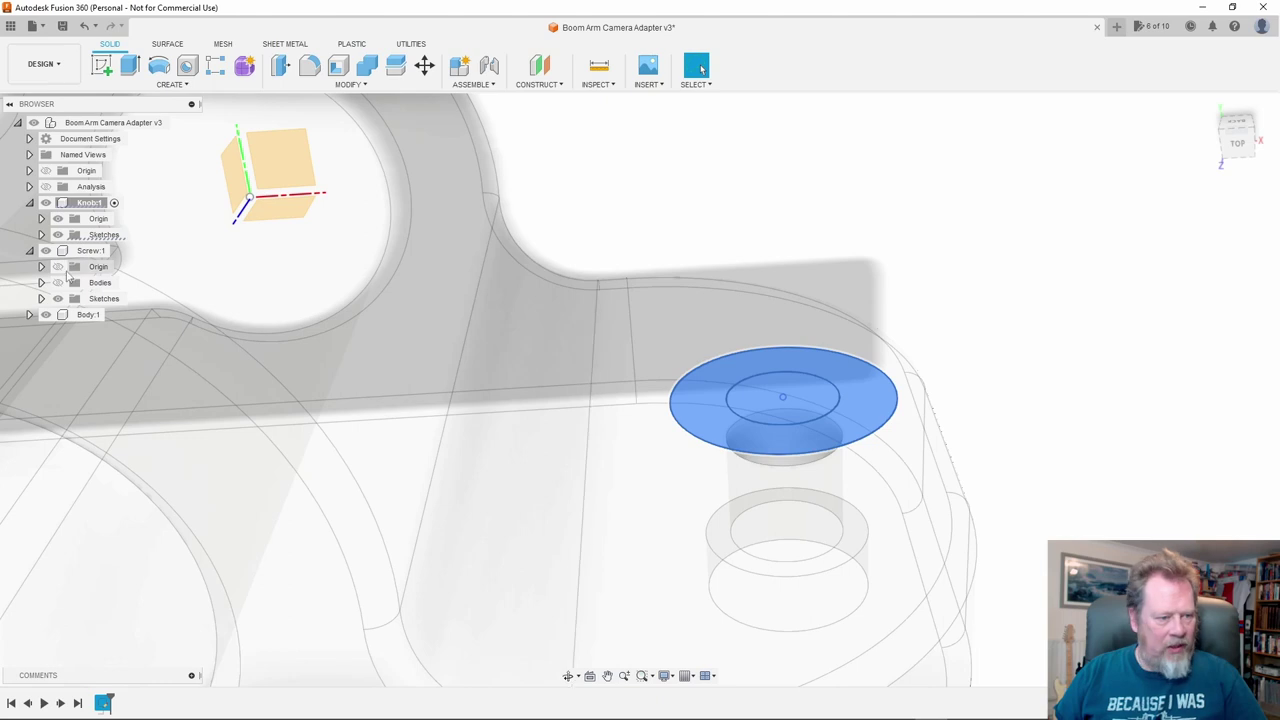
left_click(57, 284)
Extrude both disc profiles 14 mm upward as a new body with a 3 degree taper angle to form the knob's stem
middle_click_drag(560, 440, 882, 421, "shift")
key("e")
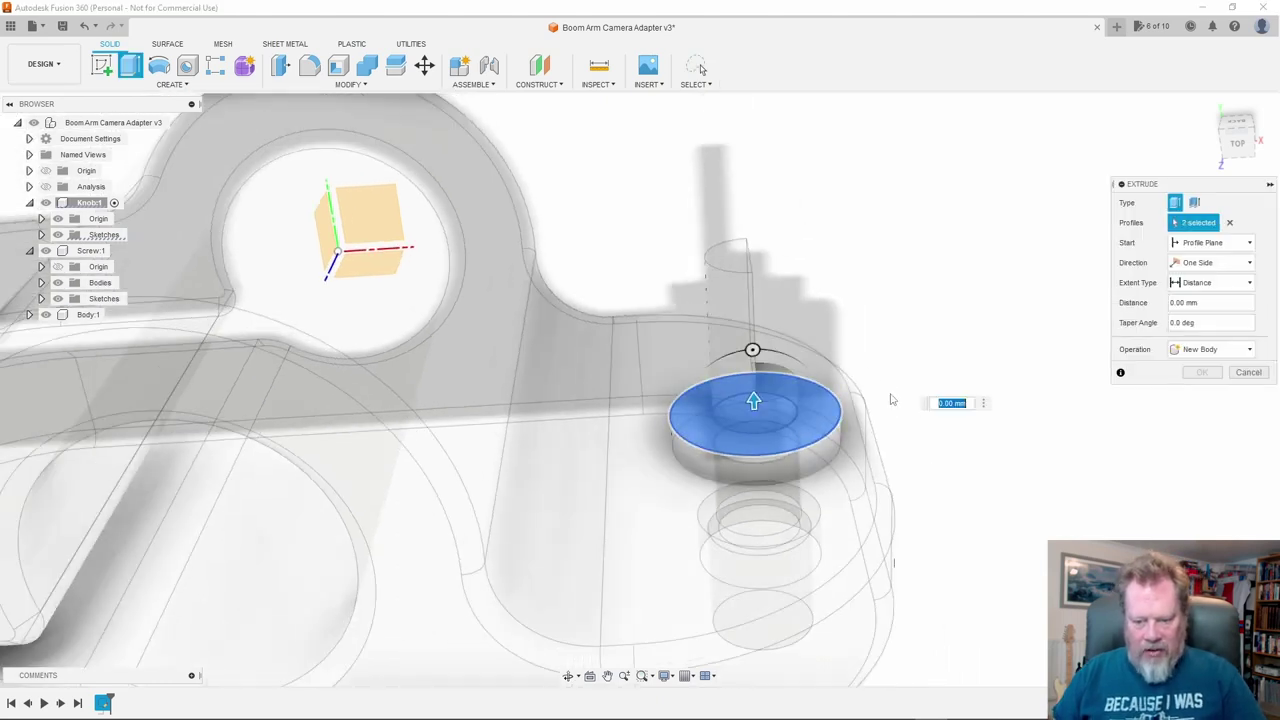
left_click_drag(755, 399, 729, 192)
middle_click_drag(900, 307, 900, 277, "shift")
mouse_move(760, 118)
left_mouse_down()
mouse_move(760, 206)
mouse_move(760, 121)
left_mouse_up()
middle_click_drag(730, 247, 834, 309, "shift")
middle_click_drag(843, 255, 946, 370, "shift")
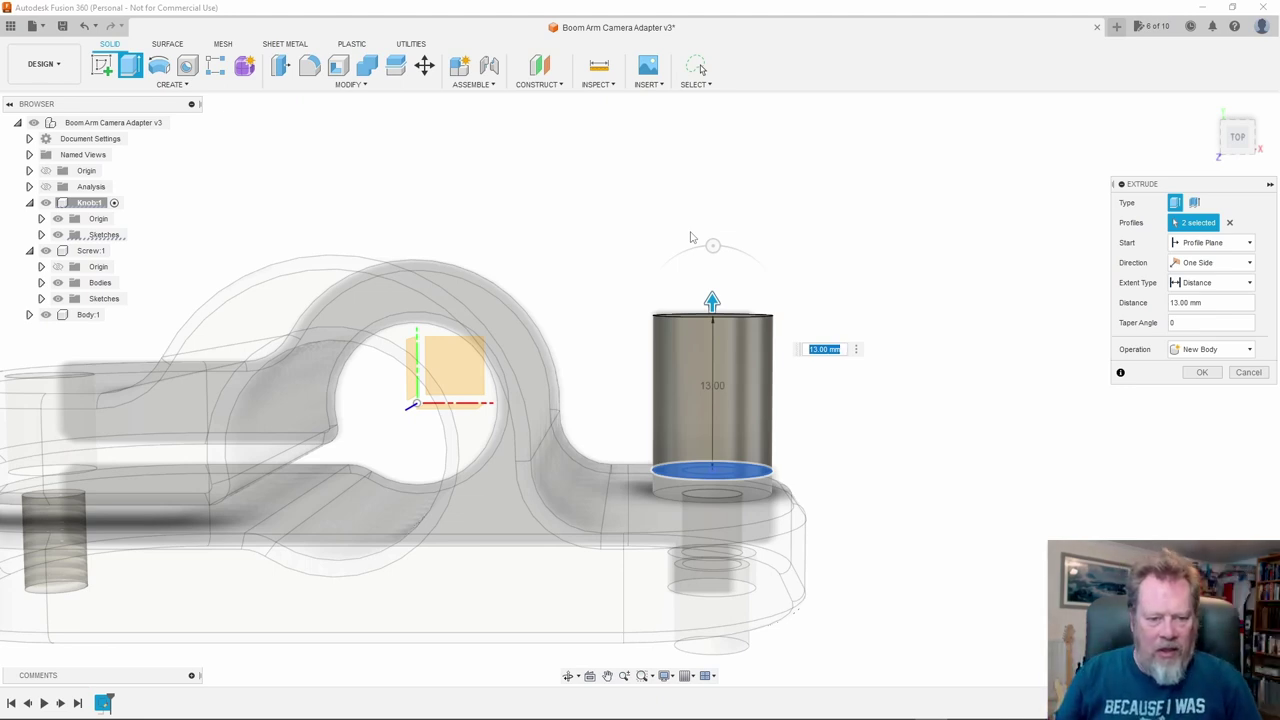
left_click_drag(712, 300, 712, 290)
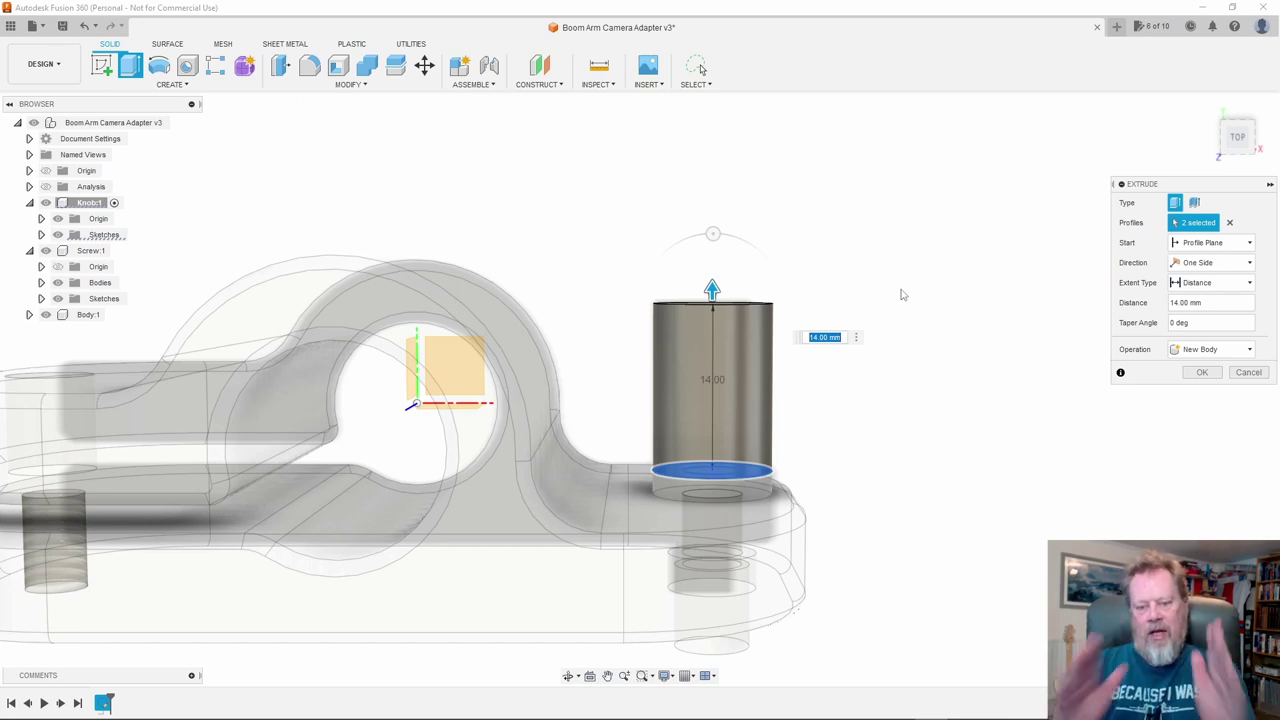
left_click_drag(1204, 326, 1165, 326)
type("10")
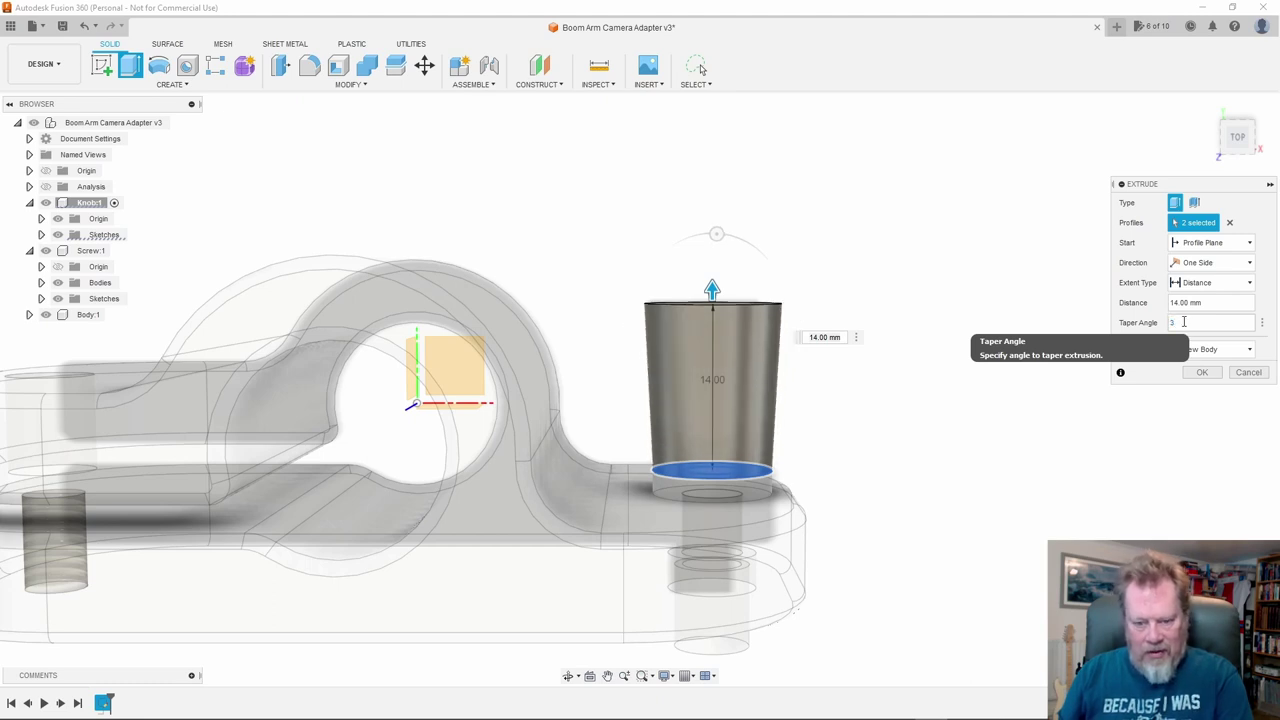
left_click(1202, 372)
Sketch a 25 mm diameter circle centred on the top face of the tapered stem and finish the sketch
middle_click_drag(928, 360, 894, 365, "shift")
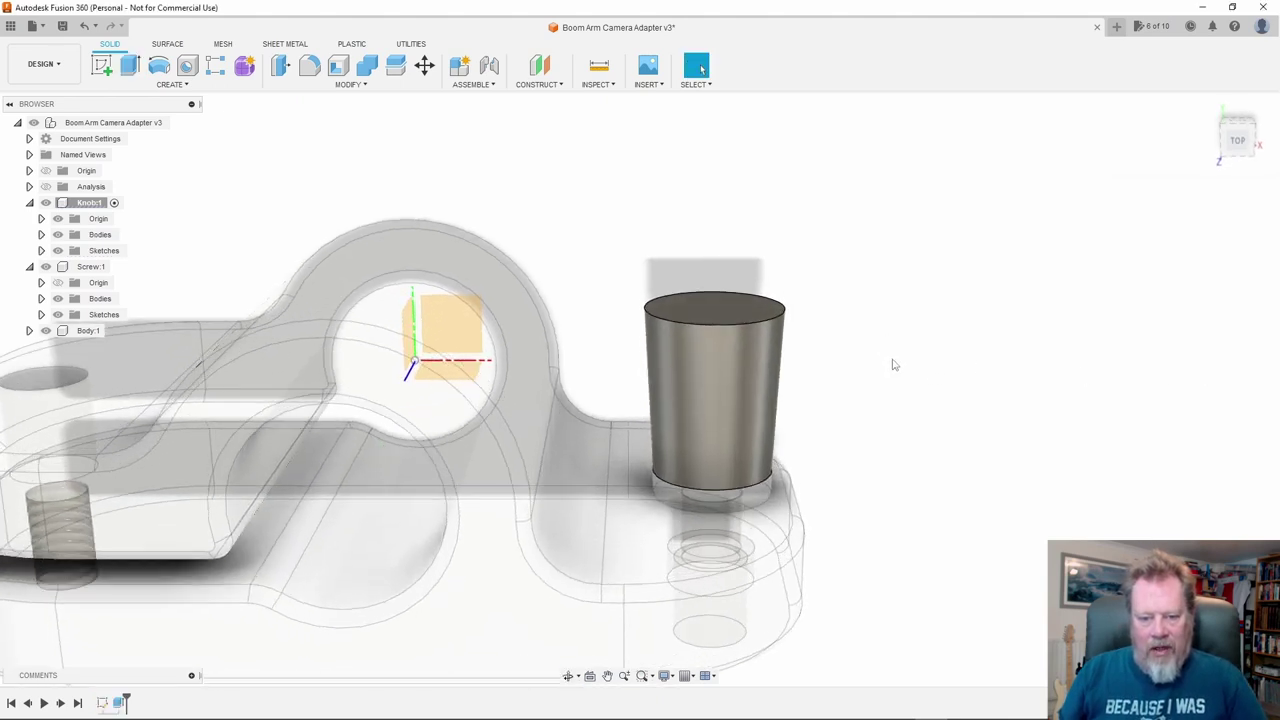
right_click(716, 317)
left_click(716, 383)
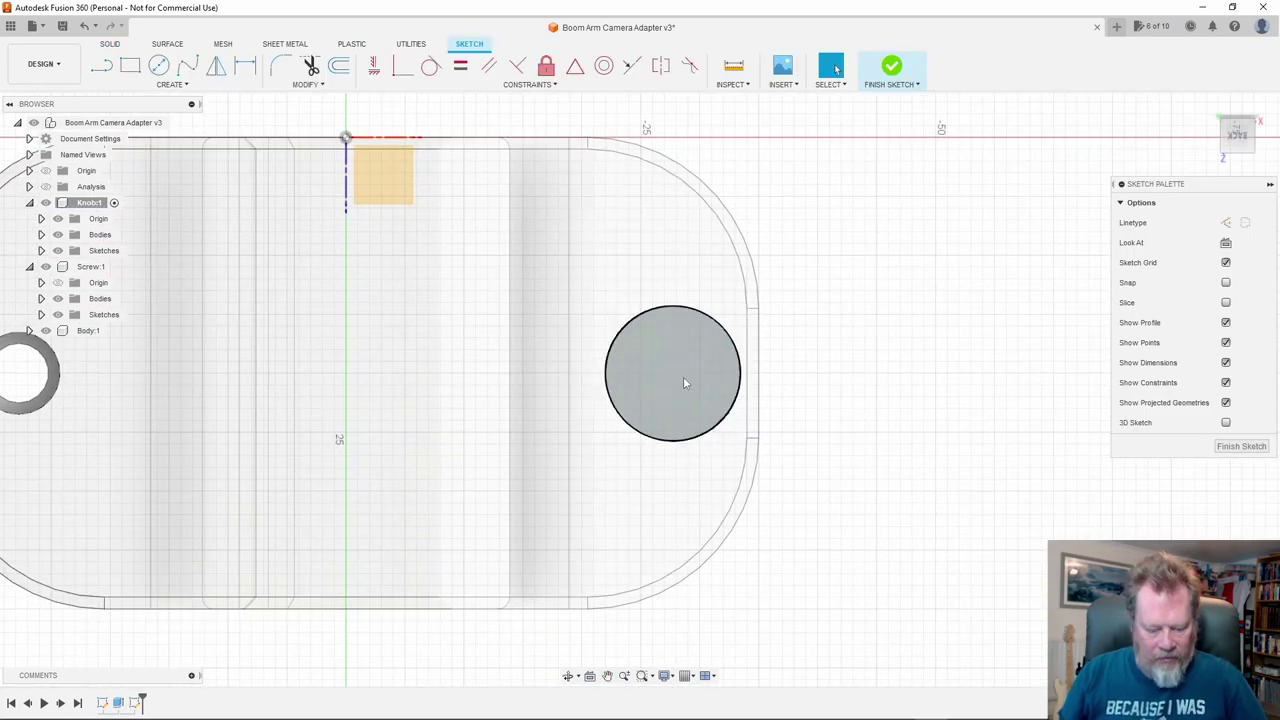
key("c")
left_click(673, 375)
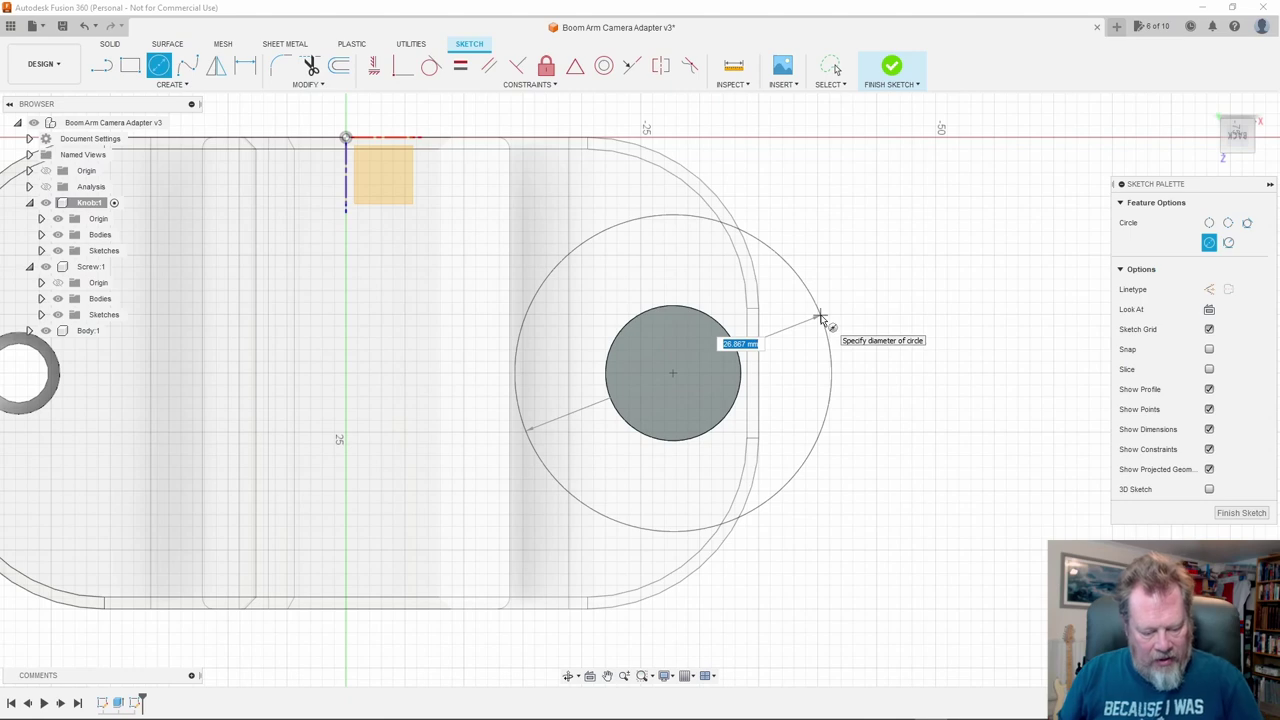
key("Tab")
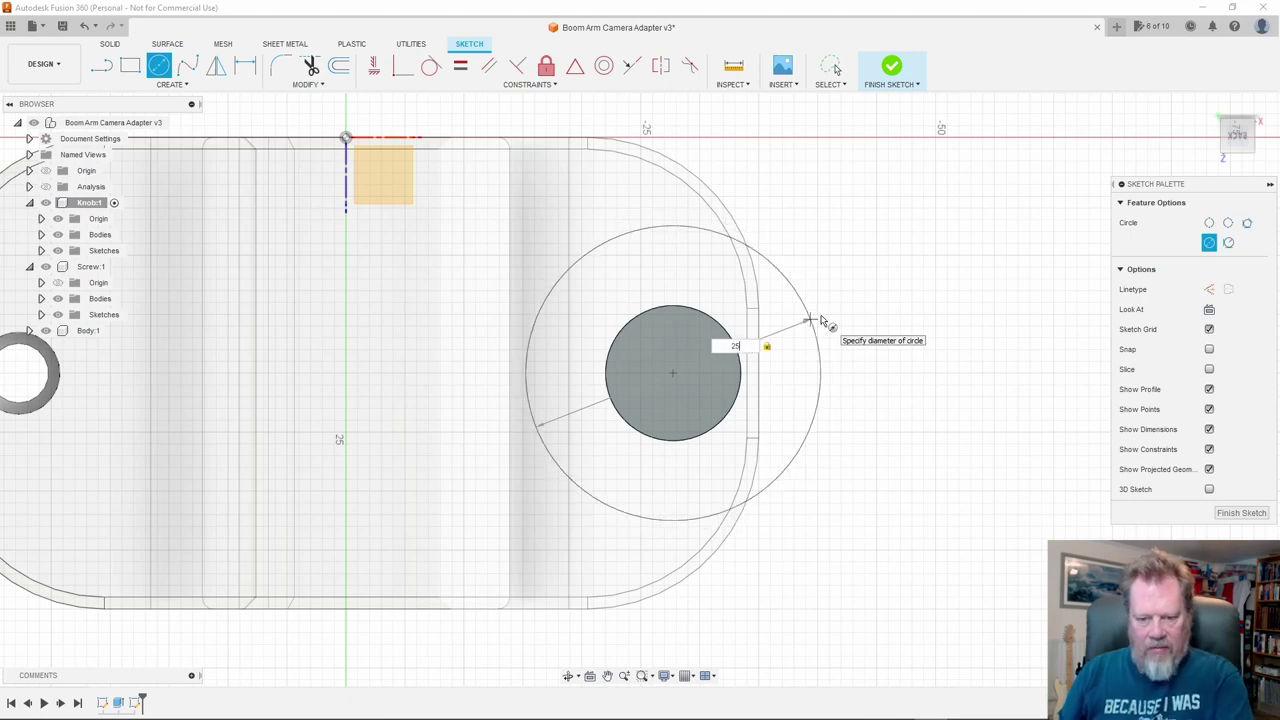
key("Return")
left_click(884, 68)
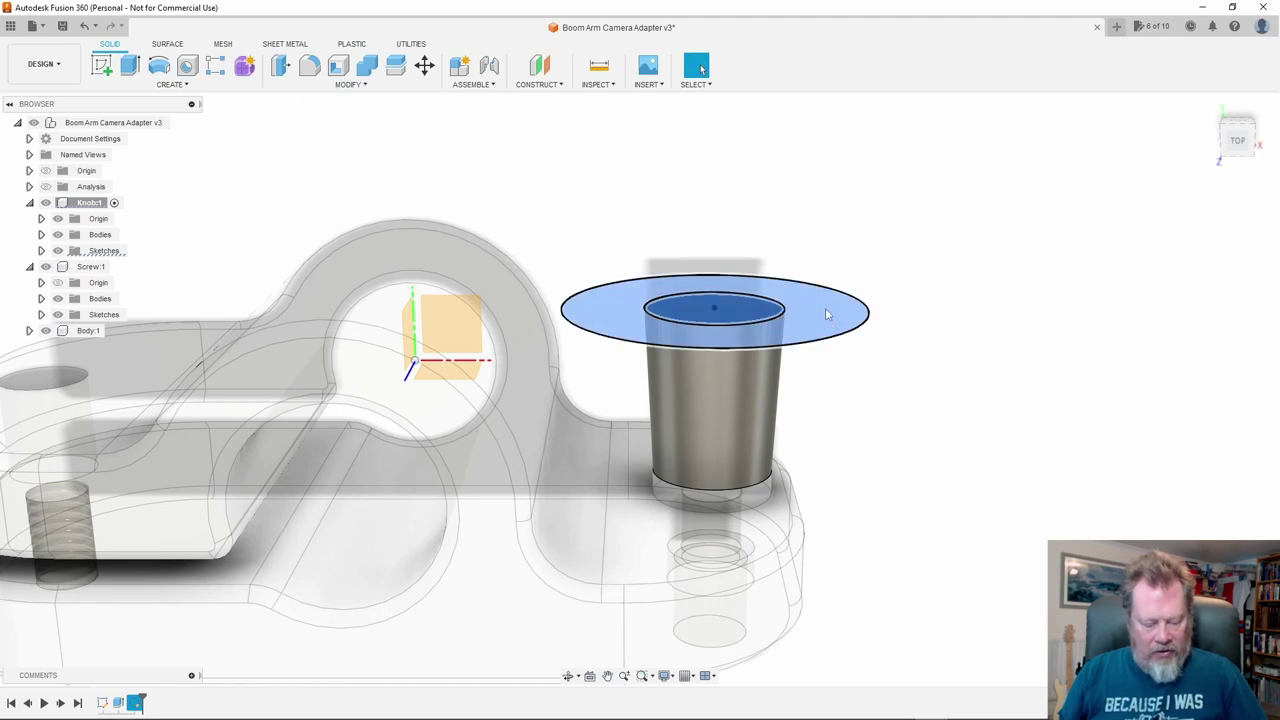
Extrude the 25 mm circle's two profiles 14 mm upward with the Join operation to form the knob's head
key("e")
left_click_drag(643, 294, 648, 222)
middle_click_drag(786, 322, 794, 296, "shift")
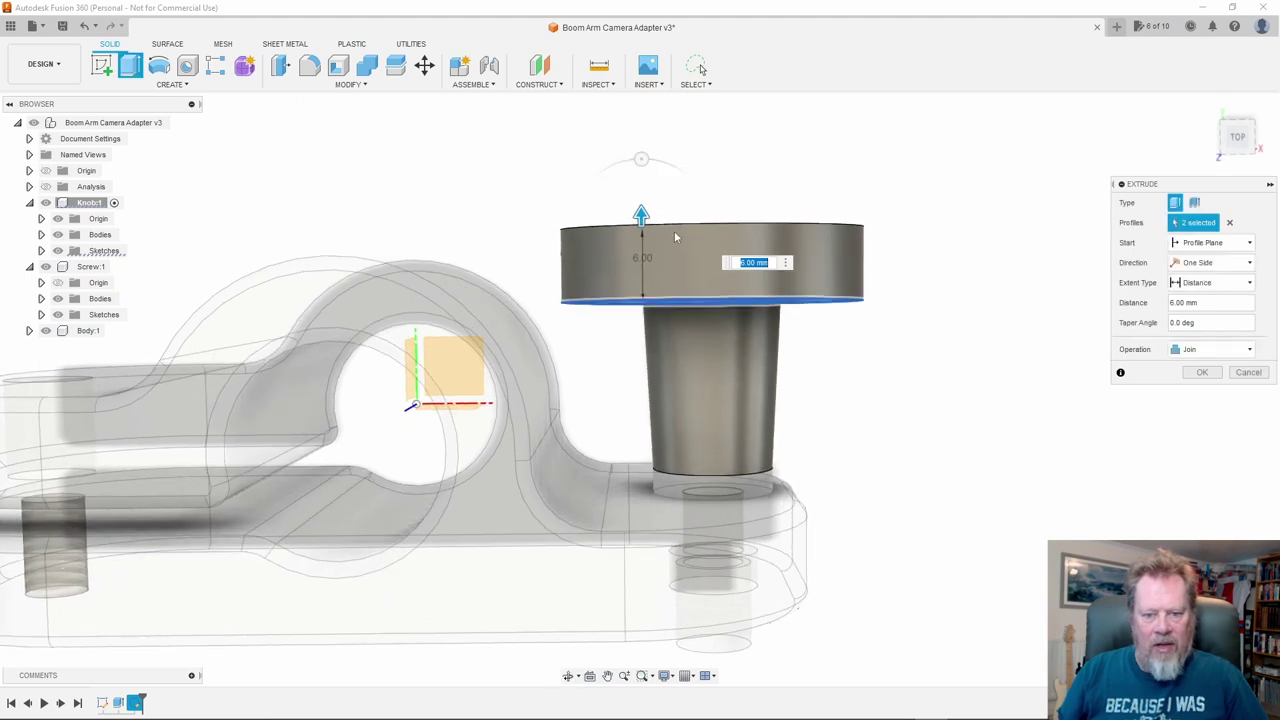
left_click_drag(641, 213, 641, 201)
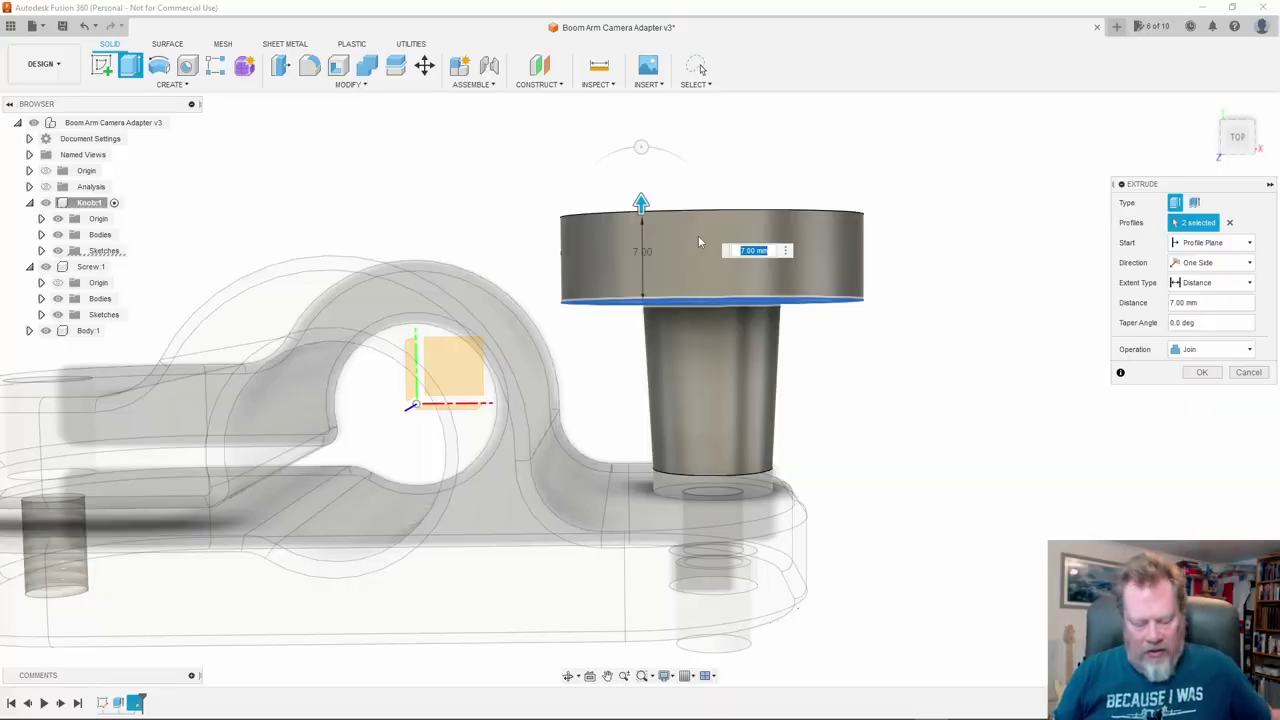
type("14")
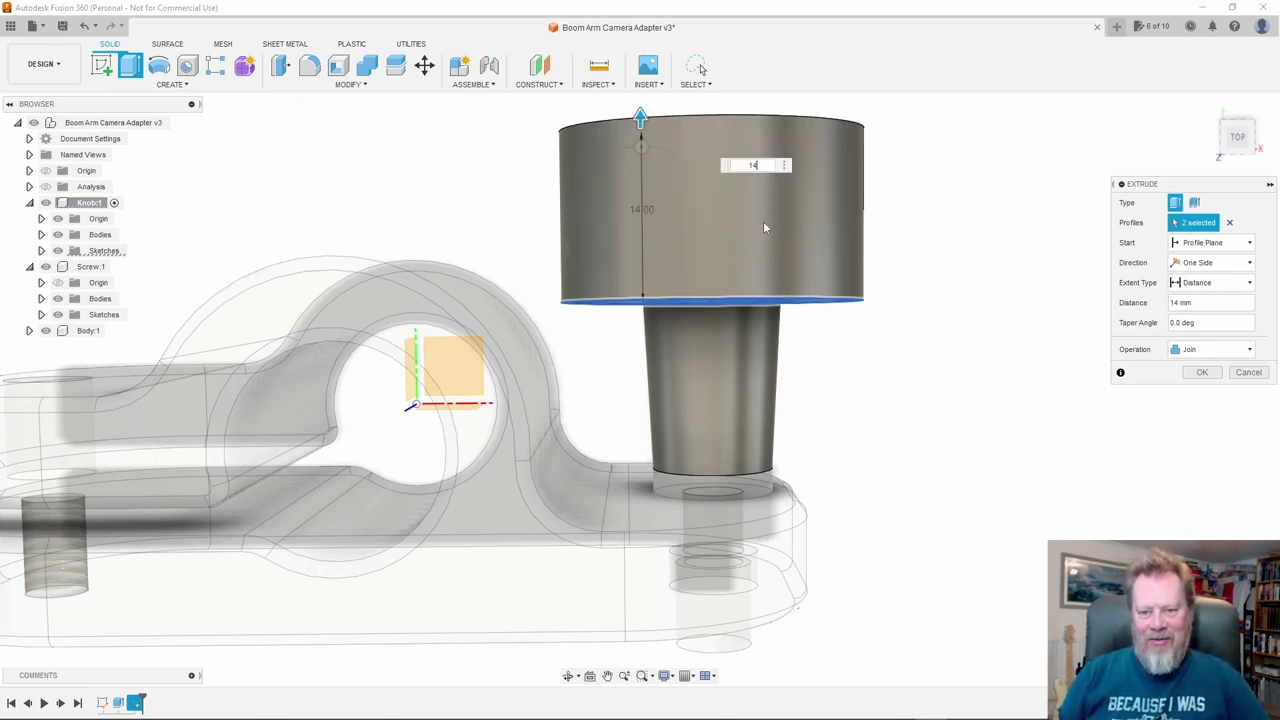
key("Return")
Start a sketch on the top face of the knob's head
middle_click_drag(761, 225, 736, 240, "shift")
scroll(744, 237, "down", 5)
scroll(747, 213, "up", 4)
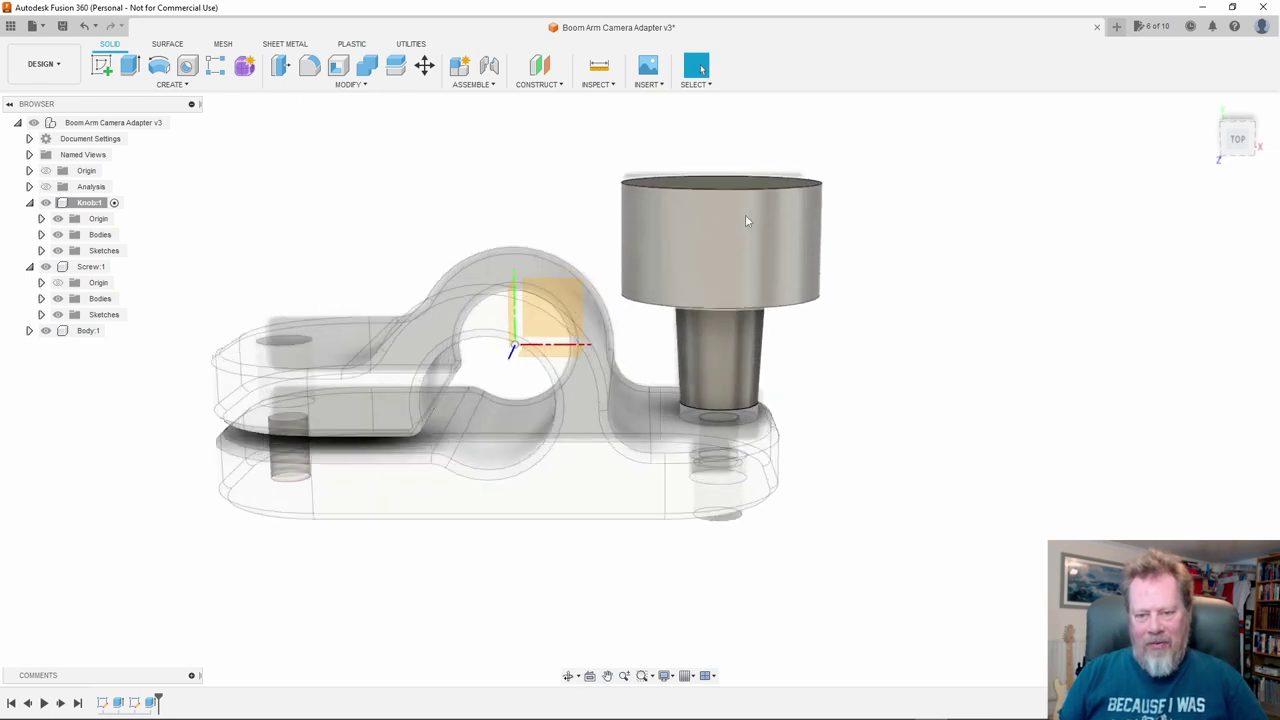
middle_click_drag(750, 207, 825, 289, "shift")
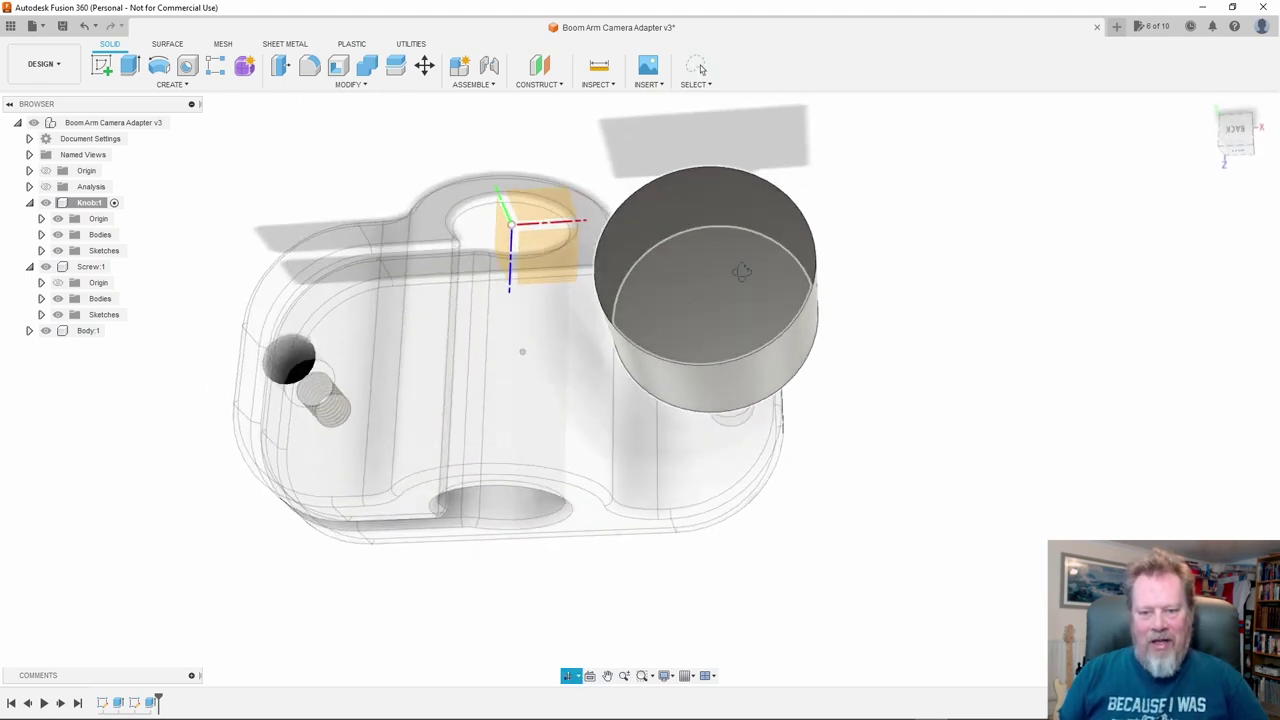
left_click(710, 260)
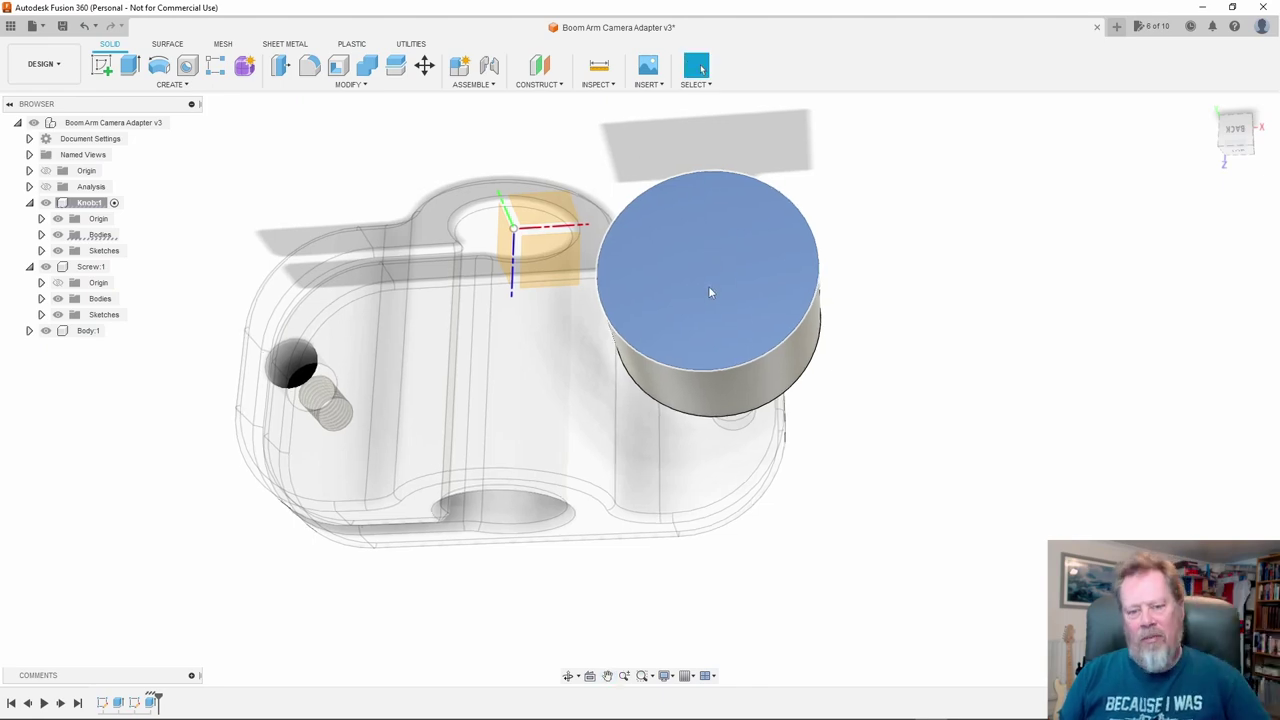
right_click(708, 286)
left_click(693, 350)
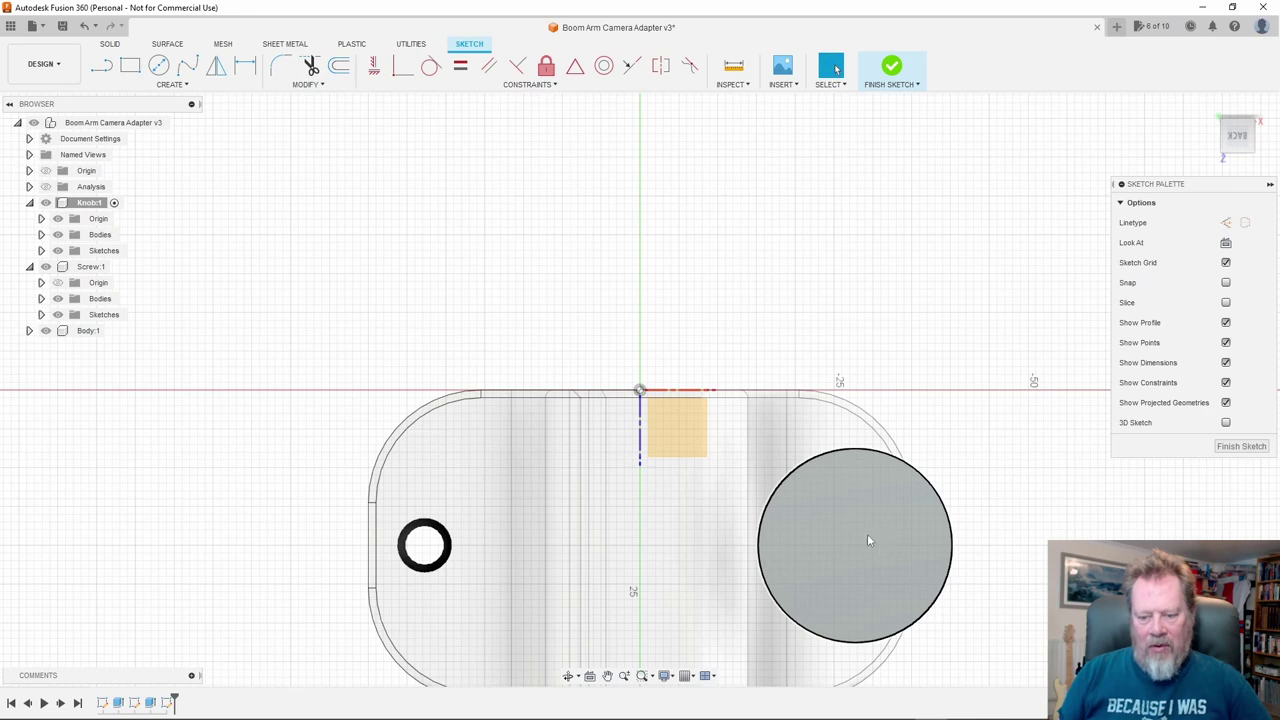
middle_click_drag(867, 533, 680, 320)
scroll(683, 308, "up", 3)
scroll(689, 306, "up", 2)
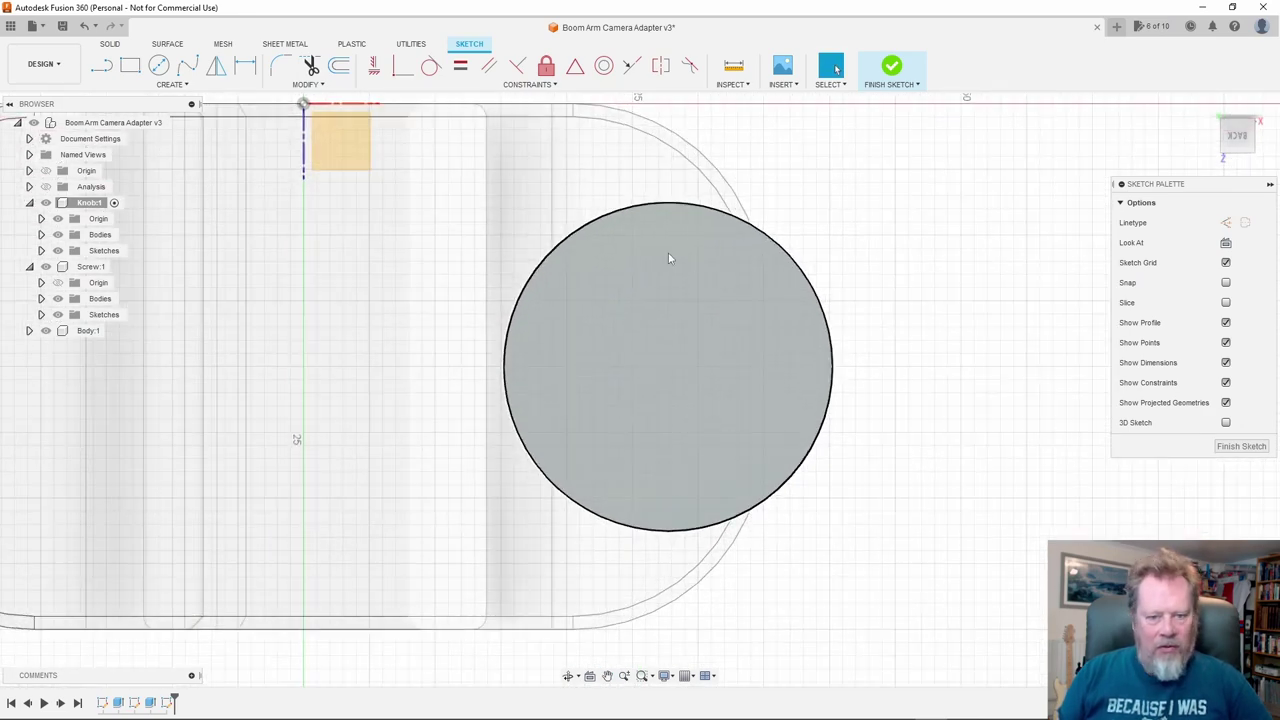
Sketch an 8 mm diameter circle centred on the rim of the knob head's top face
key("c")
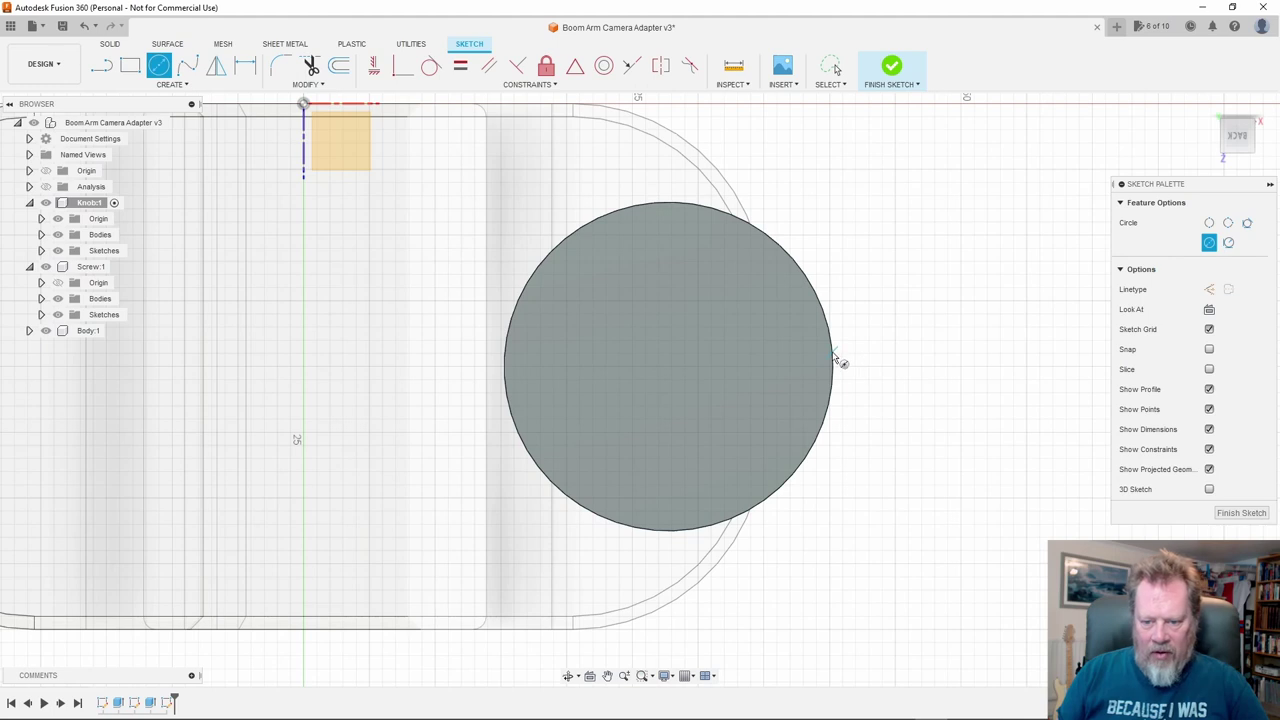
left_click(829, 335)
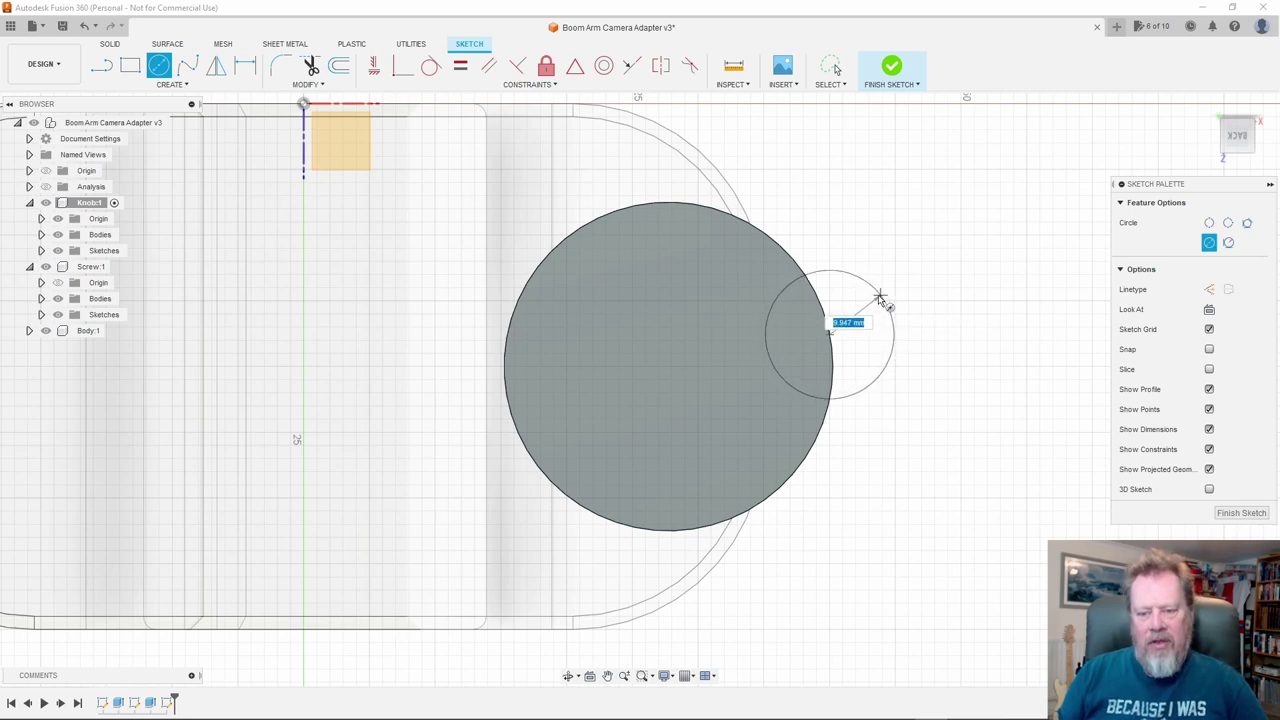
key("Tab")
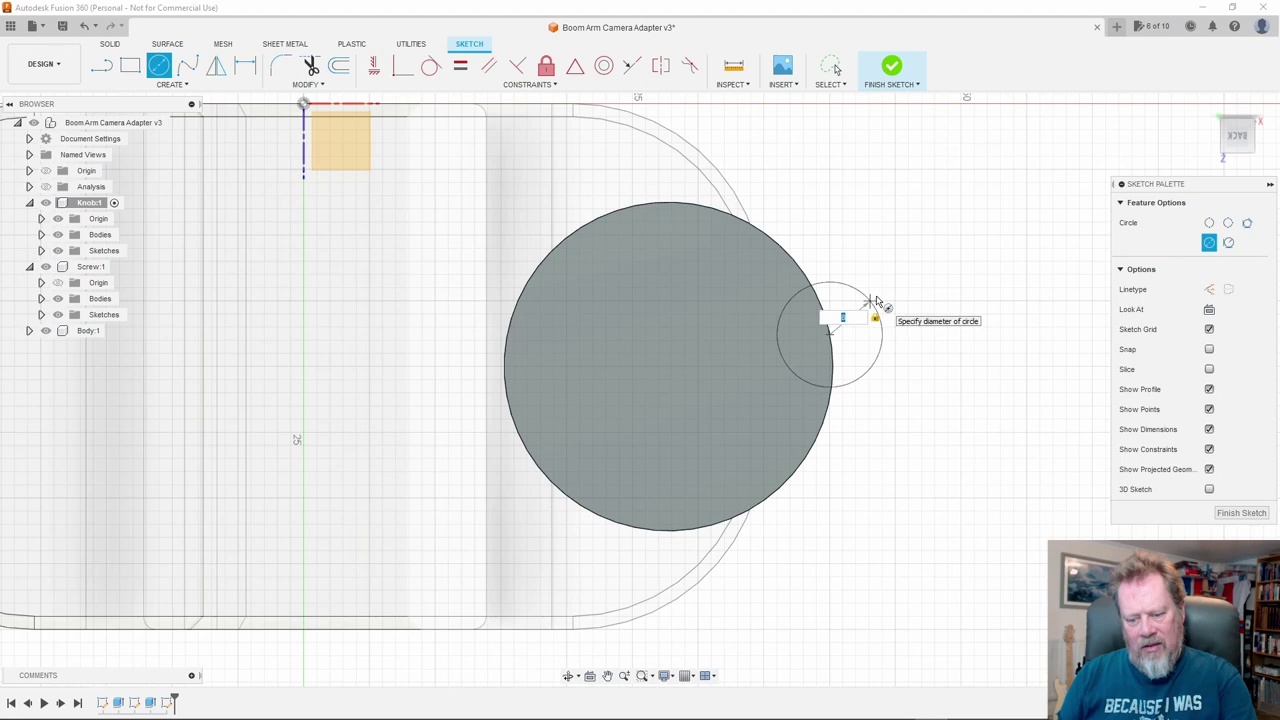
key("Return")
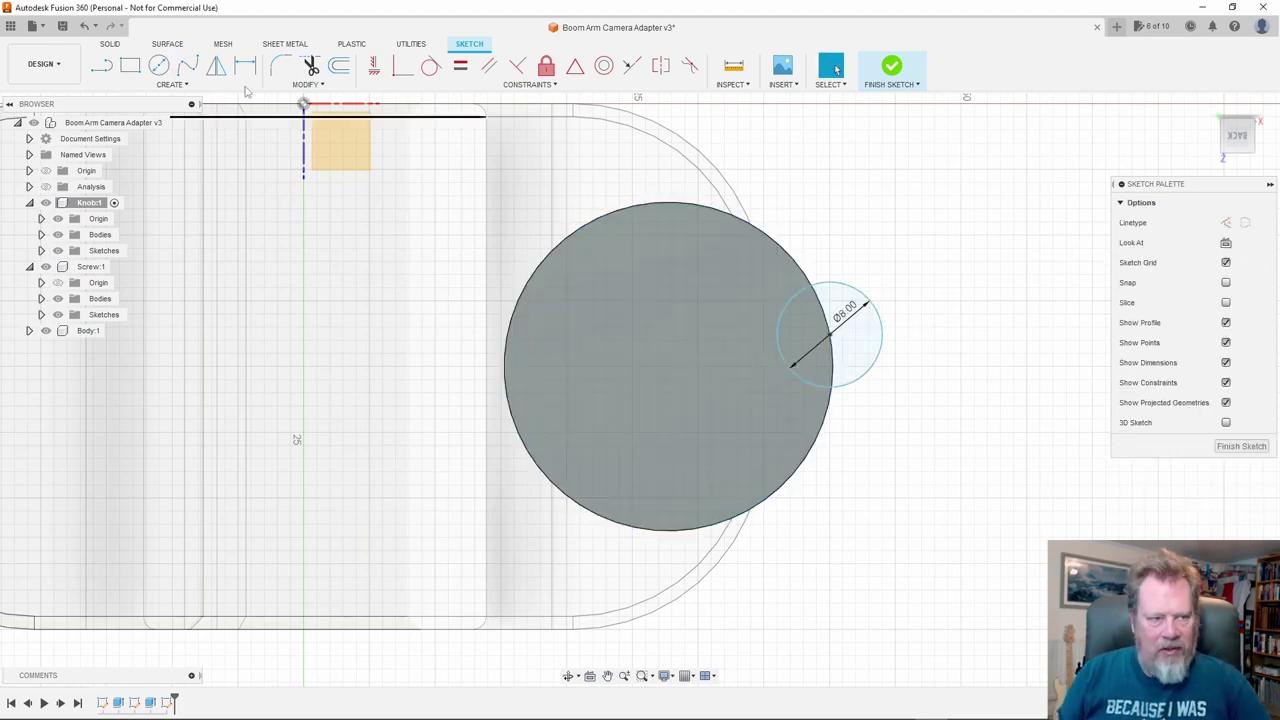
Circular-pattern the 8 mm circle around the knob head's centre with a quantity of 5 and finish the sketch
left_click(183, 86)
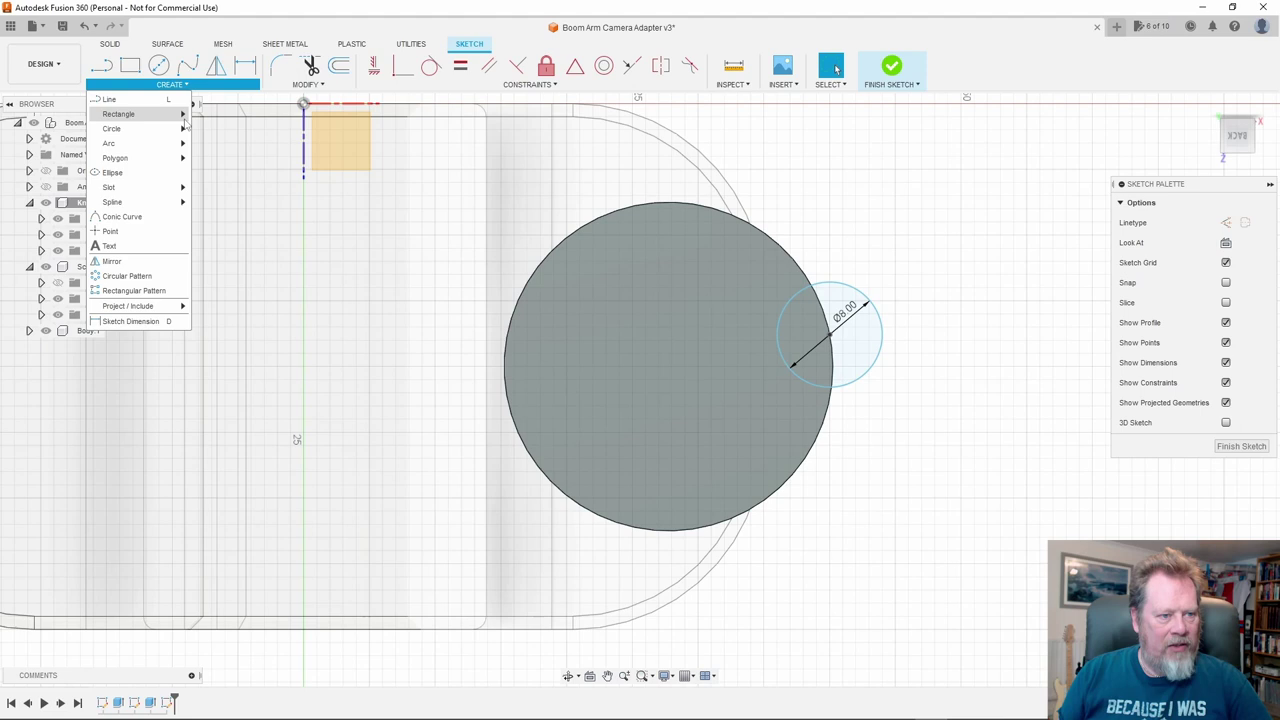
left_click(128, 276)
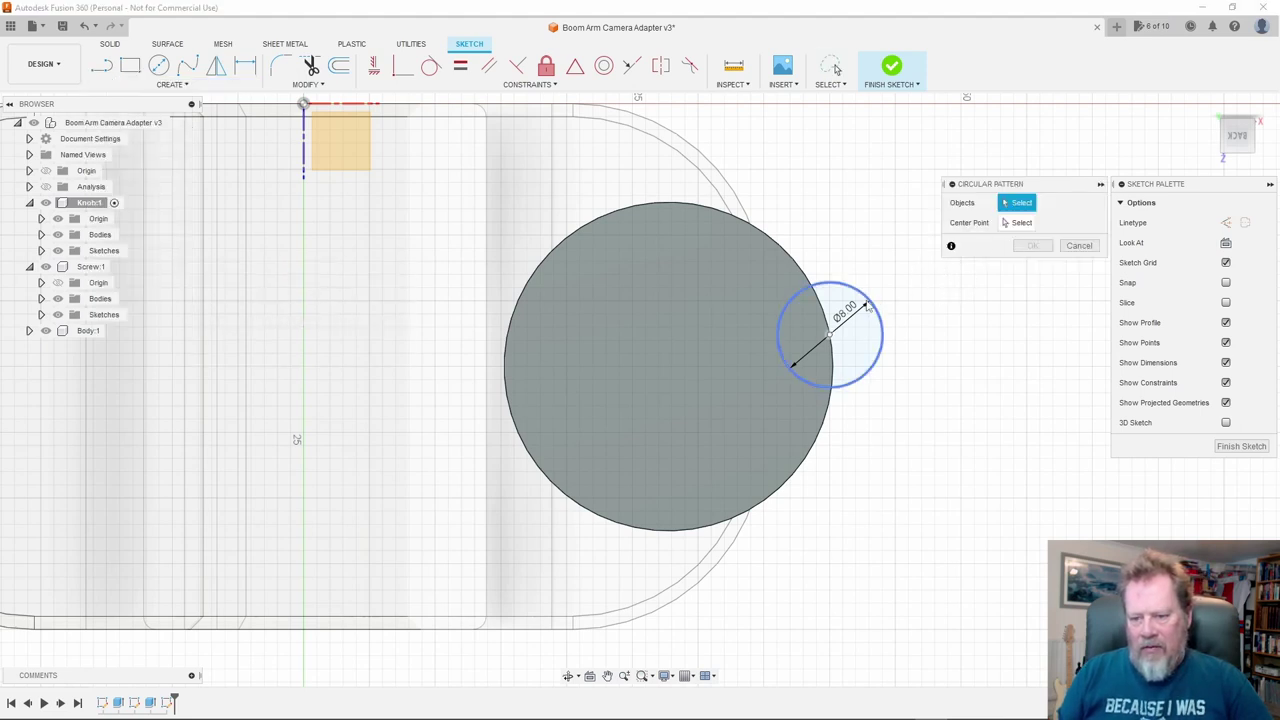
left_click(850, 290)
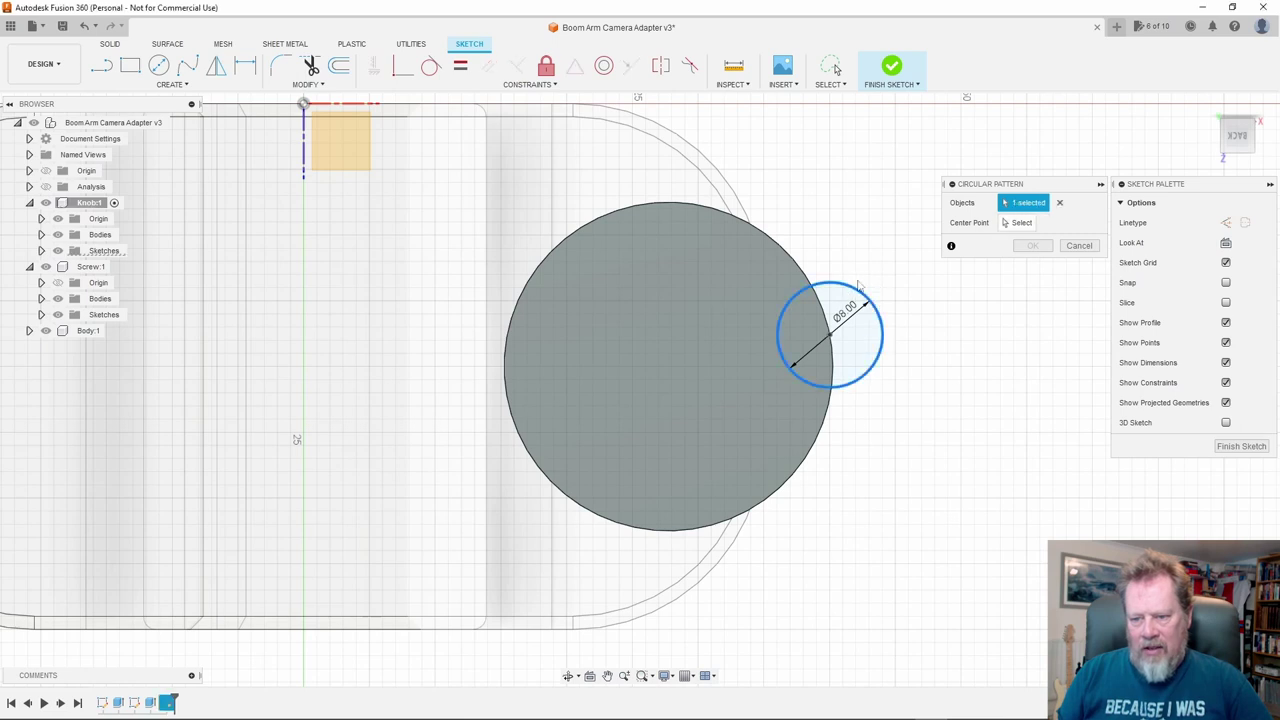
left_click(1028, 223)
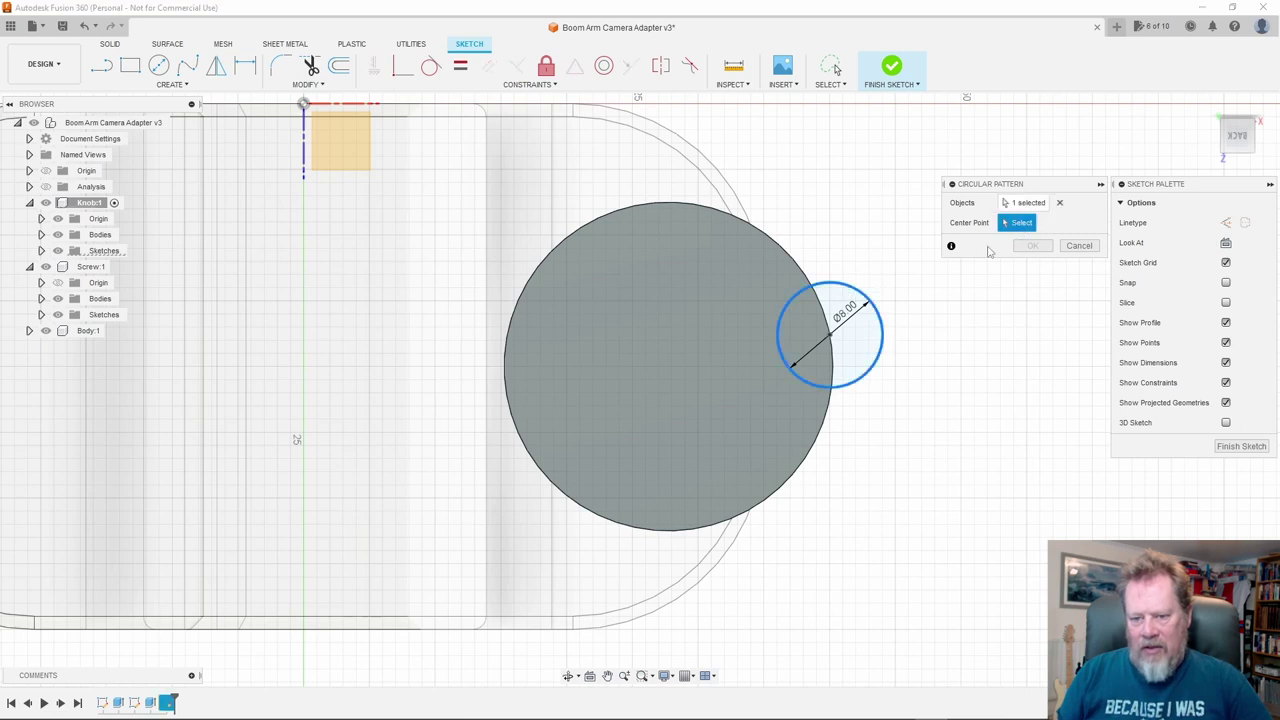
left_click(669, 368)
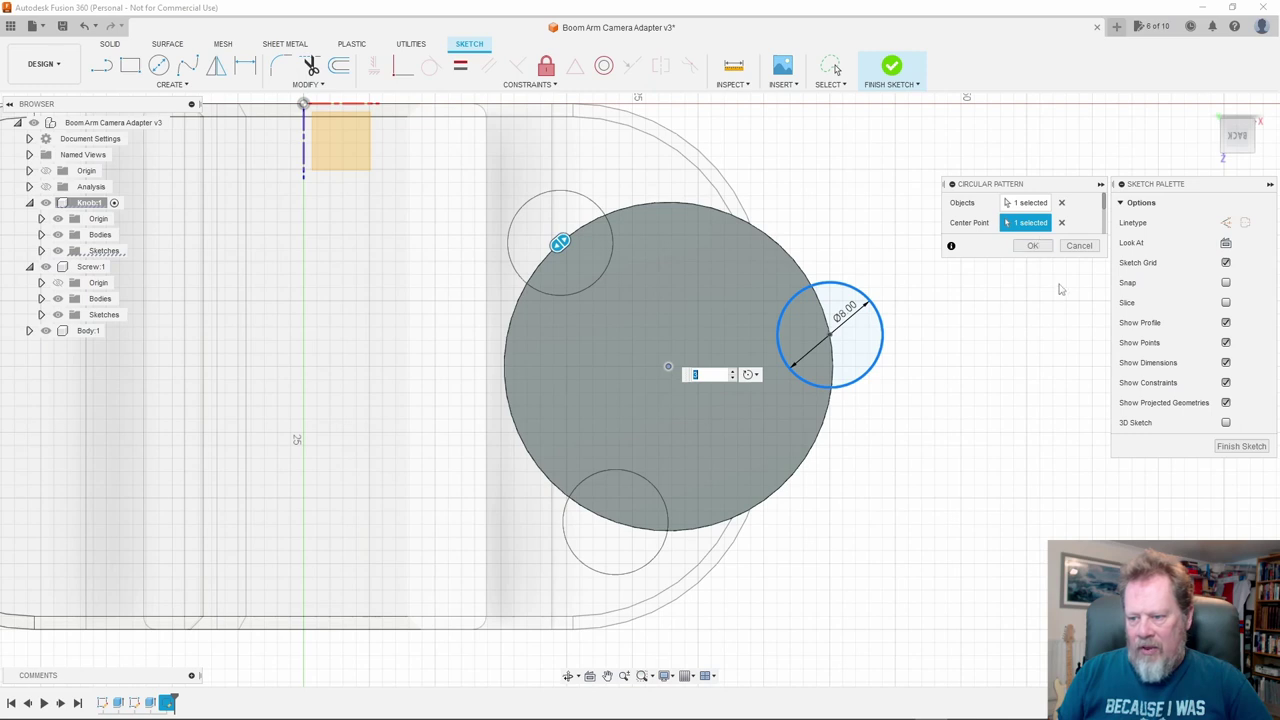
left_click_drag(1106, 203, 1106, 236)
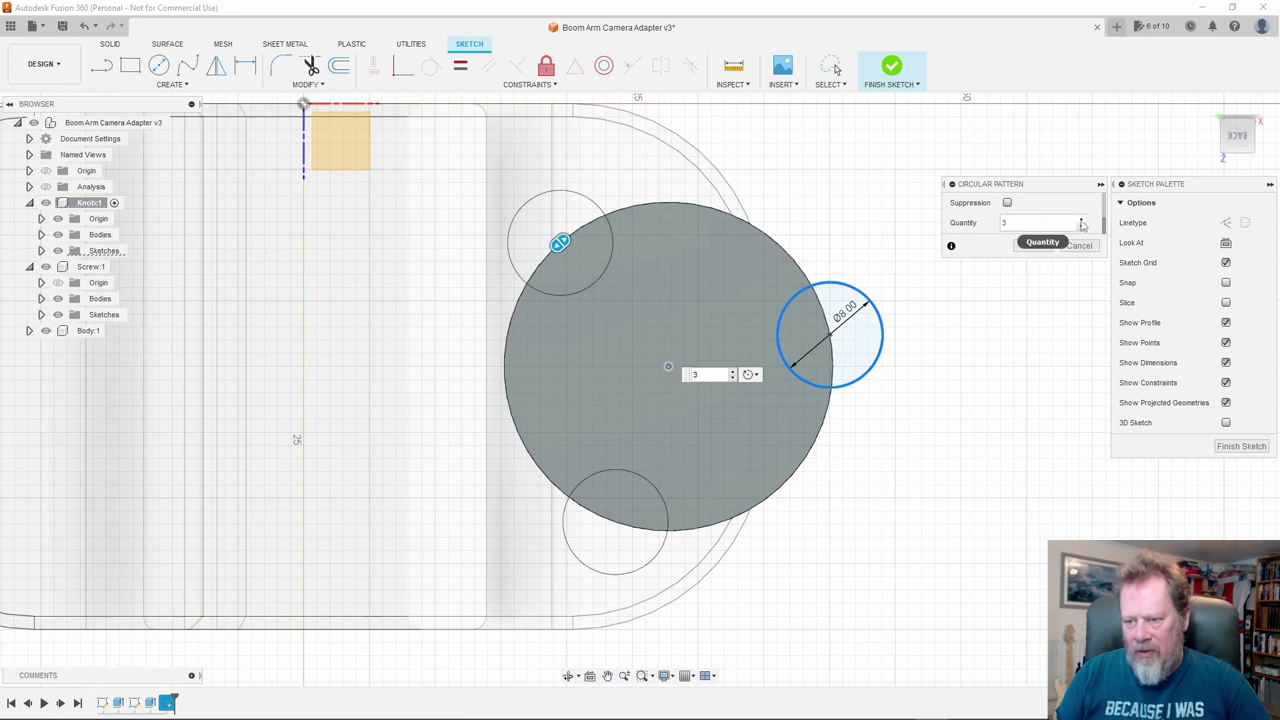
left_click(1081, 221)
left_click(1081, 221)
left_click(1081, 221)
left_click(1081, 227)
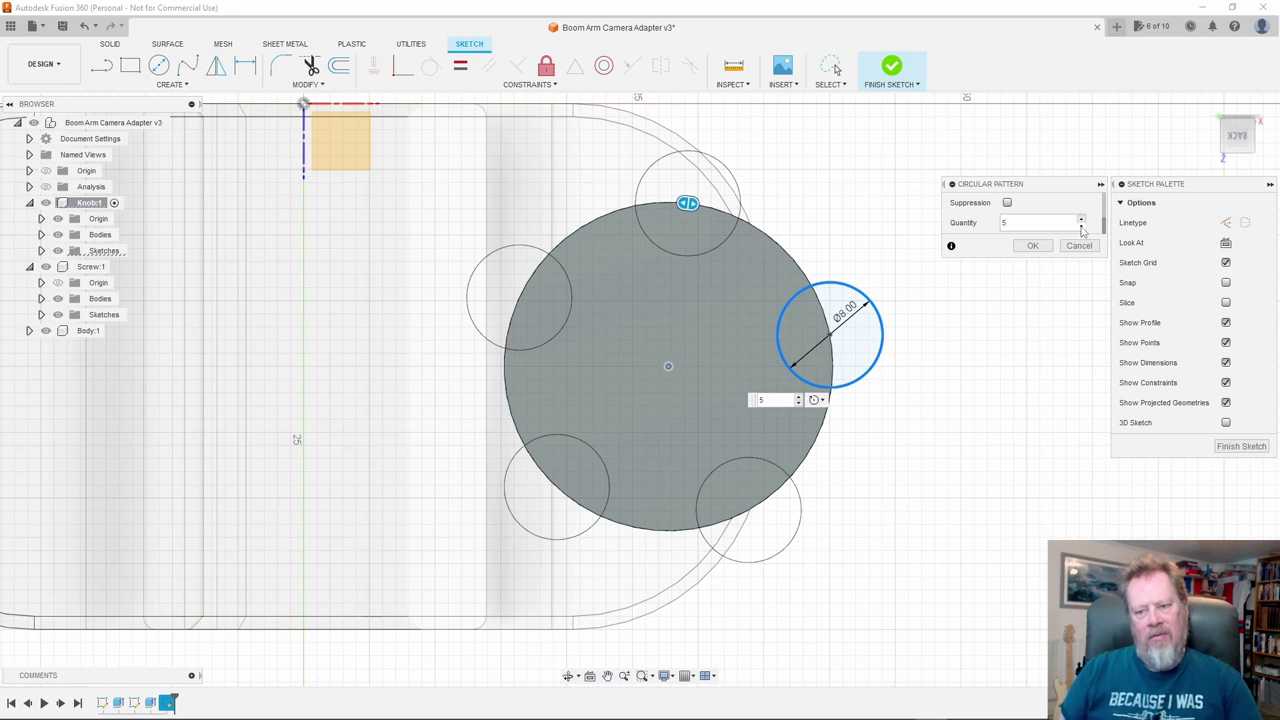
left_click(1035, 246)
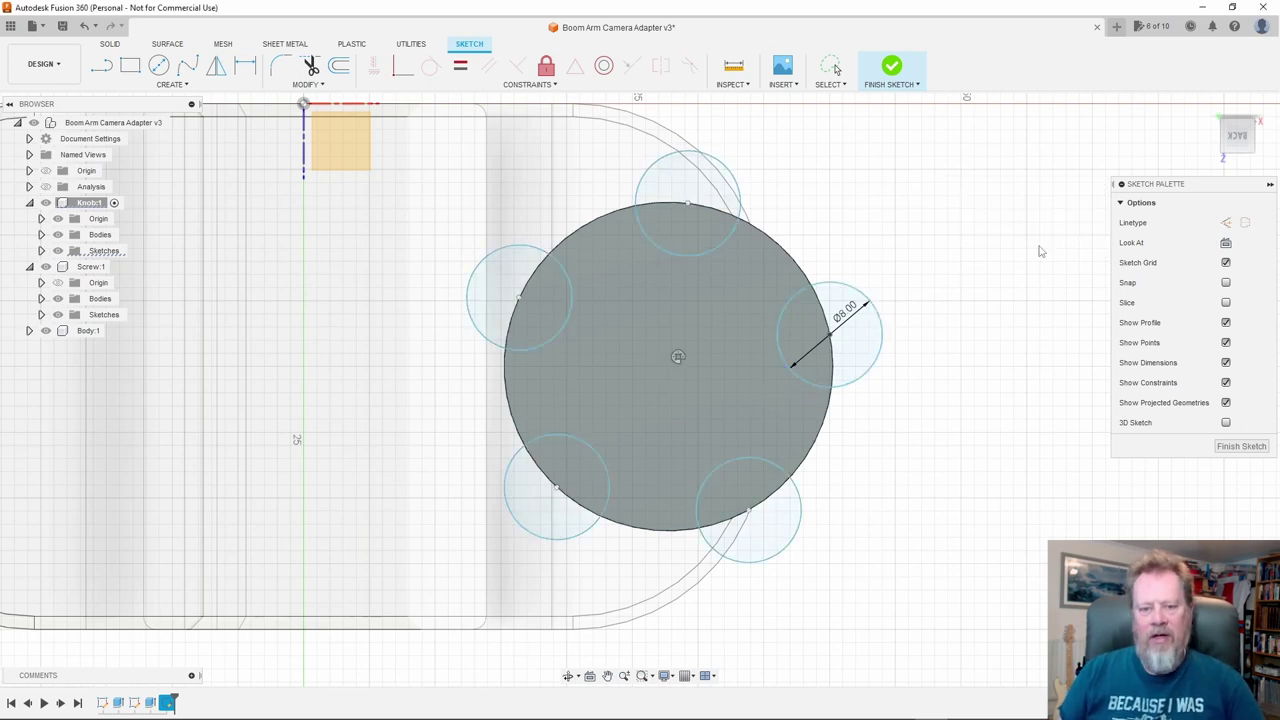
left_click(893, 68)
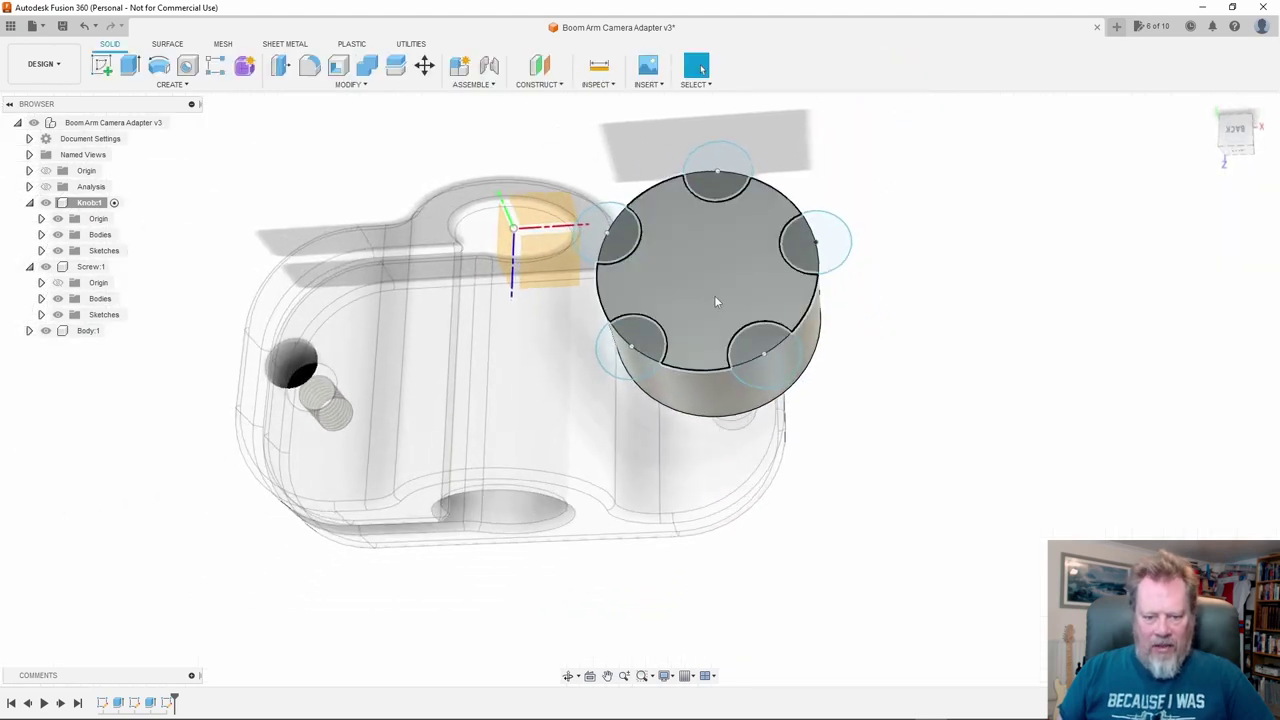
Extrude the five circle segments inside the rim -14 mm with the Cut operation, down to the underside of the knob's head
left_click(641, 338)
left_click(617, 238)
left_click(712, 193)
left_click(800, 268)
left_click(764, 348)
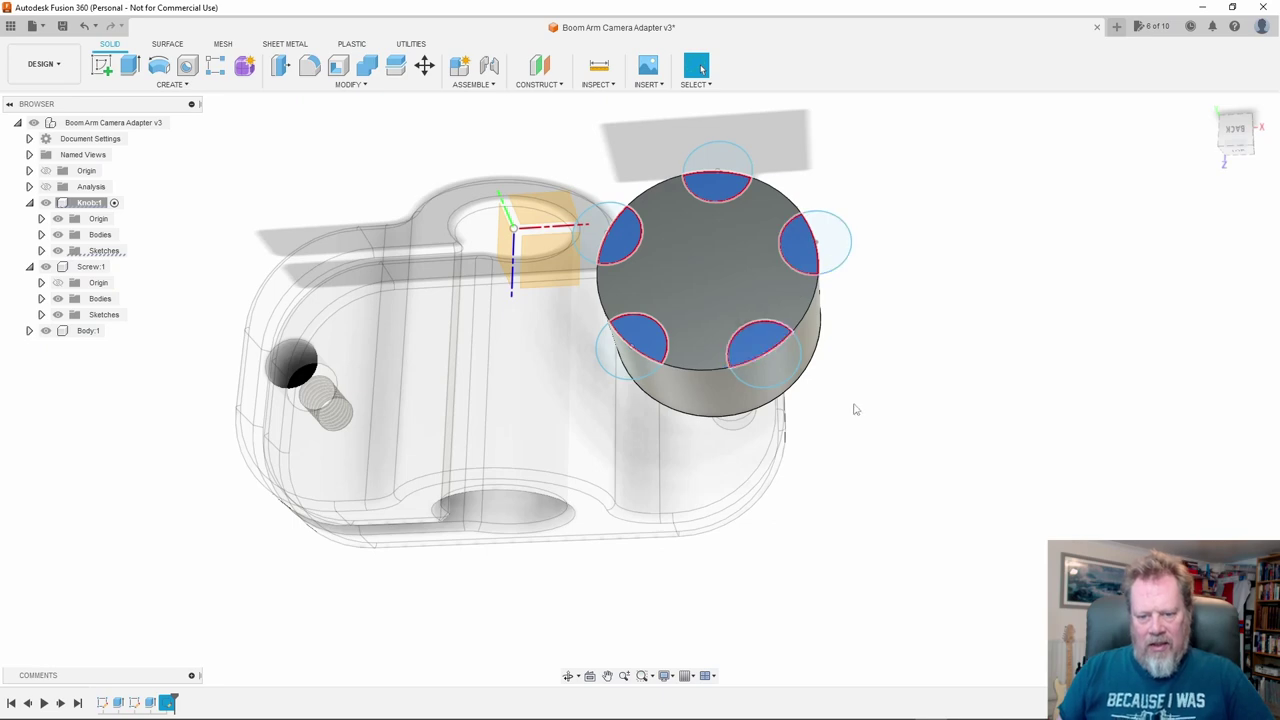
middle_click_drag(870, 418, 734, 431, "shift")
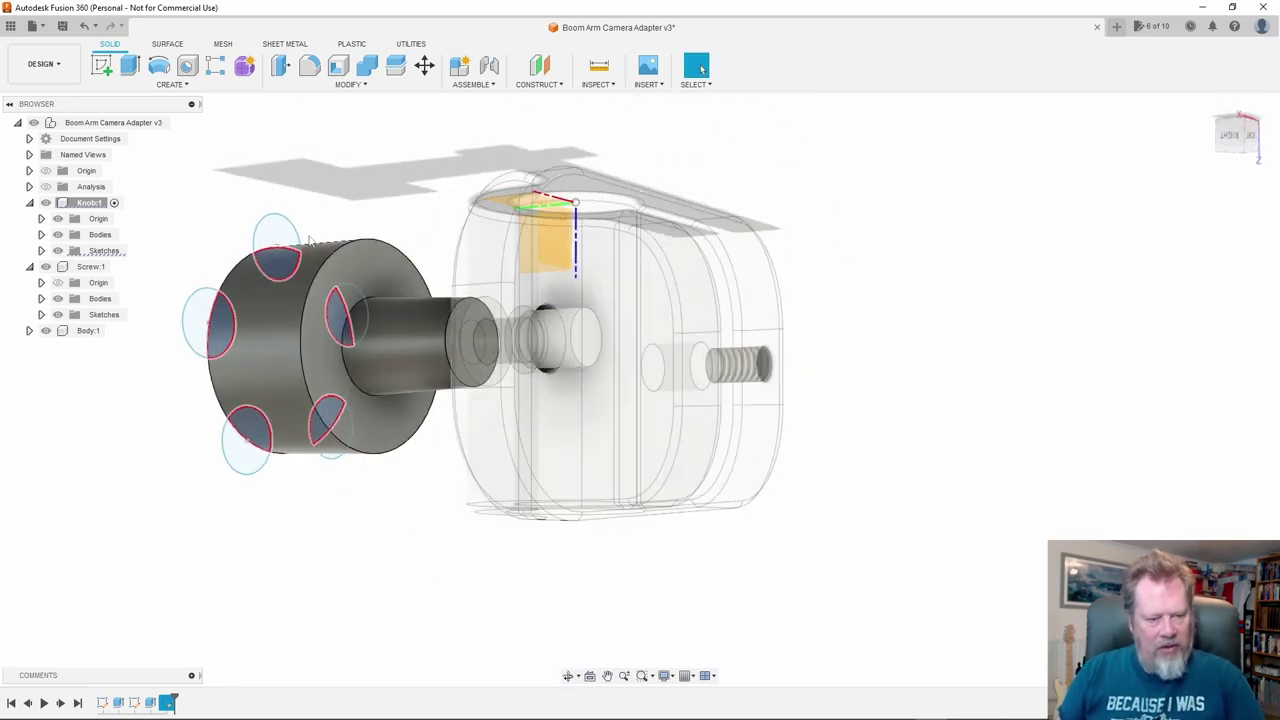
key("e")
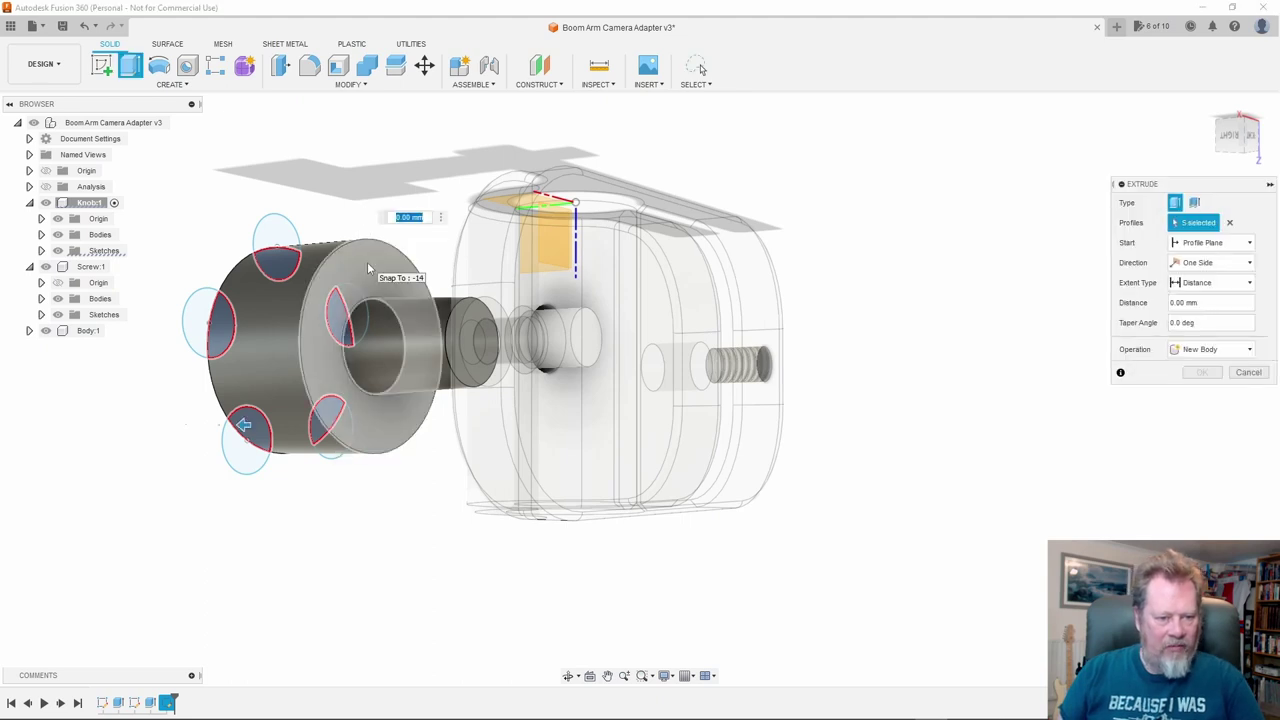
left_click(368, 268)
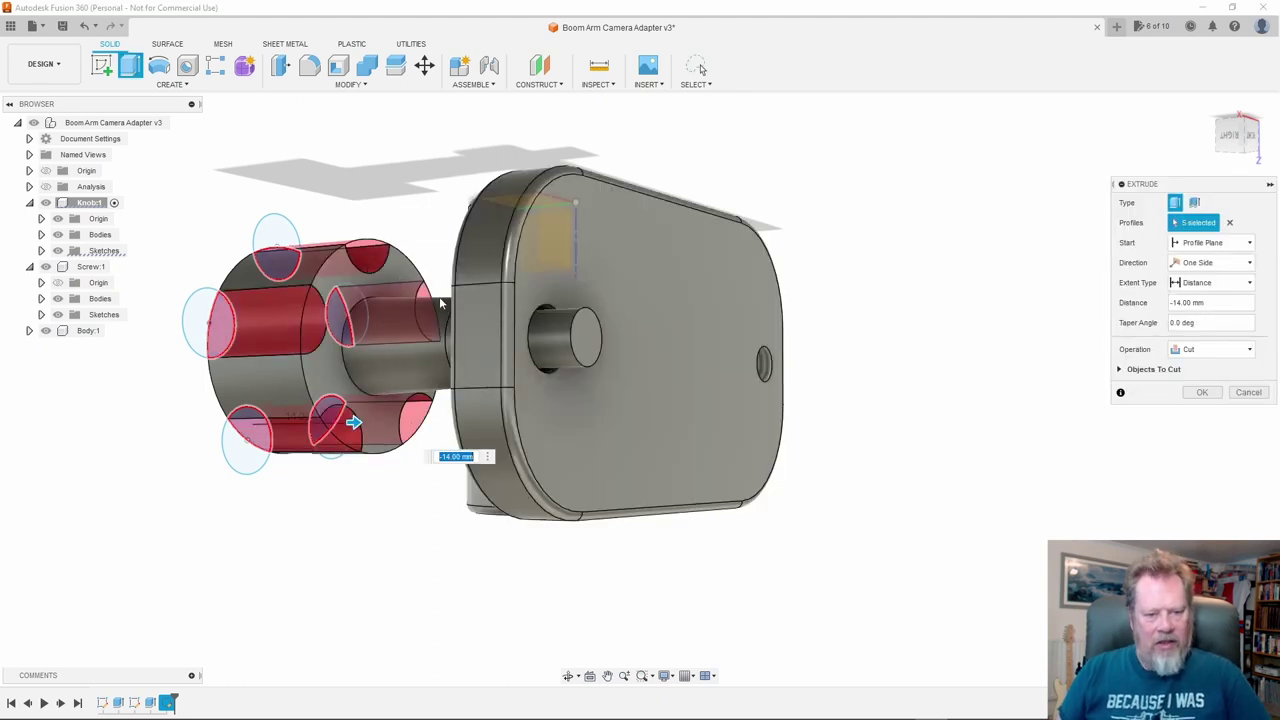
left_click(1202, 392)
Fillet the ten vertical edges where the grip cutouts meet the knob head's outer wall with a 3 mm radius
middle_click_drag(1200, 392, 700, 392, "shift")
middle_click_drag(783, 323, 790, 365, "shift")
scroll(821, 271, "up", 5)
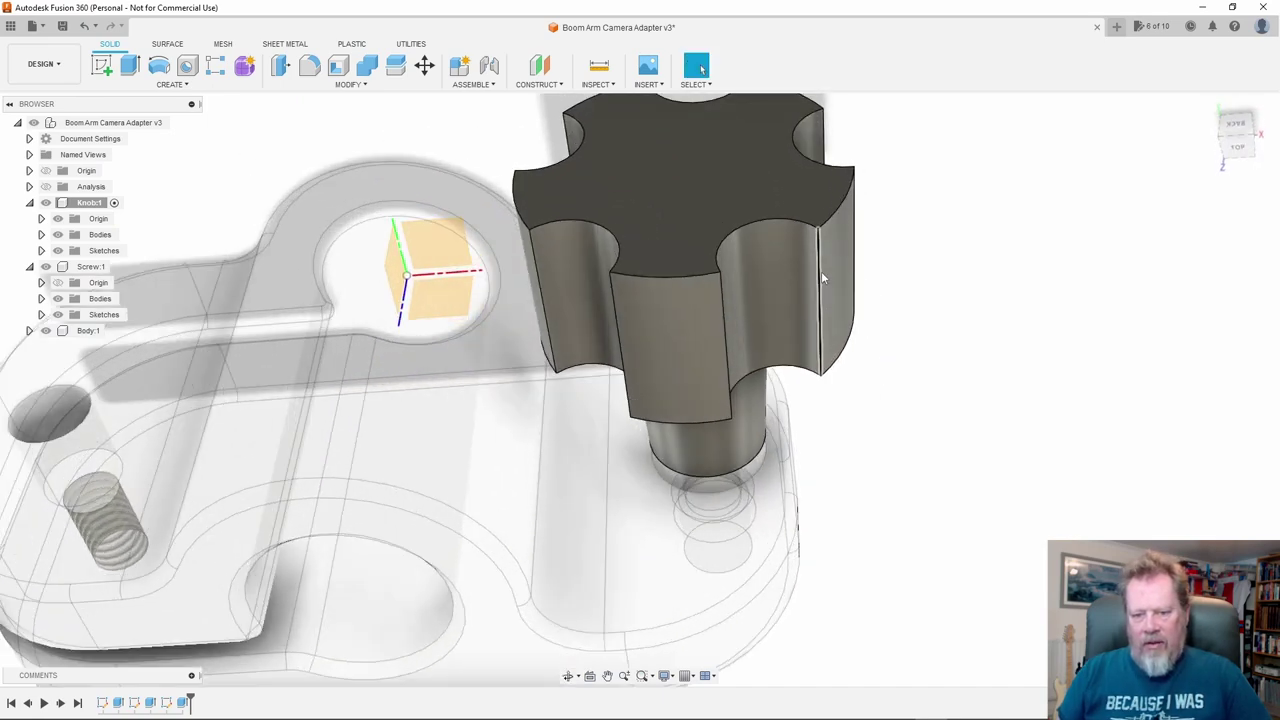
scroll(895, 265, "down", 3)
middle_click_drag(903, 243, 909, 297, "shift")
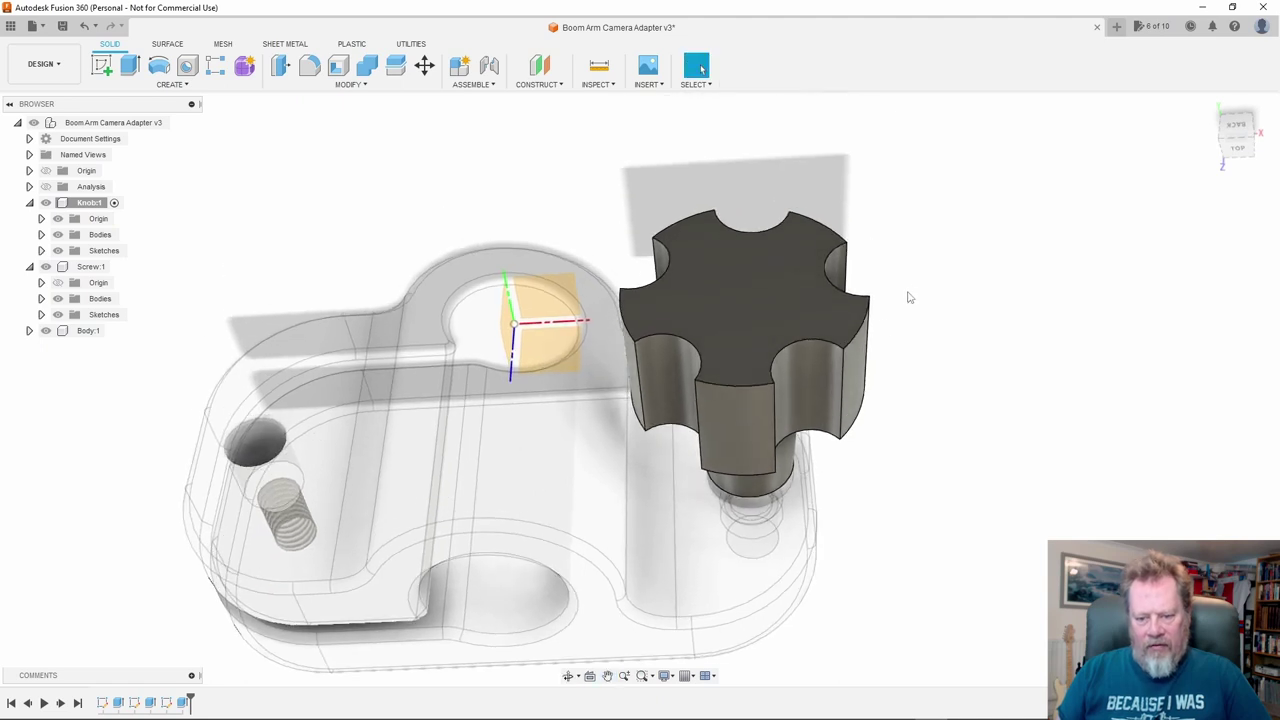
left_click(774, 415)
left_click(697, 422, "shift")
middle_click_drag(640, 390, 675, 407, "shift")
left_click(748, 473, "shift")
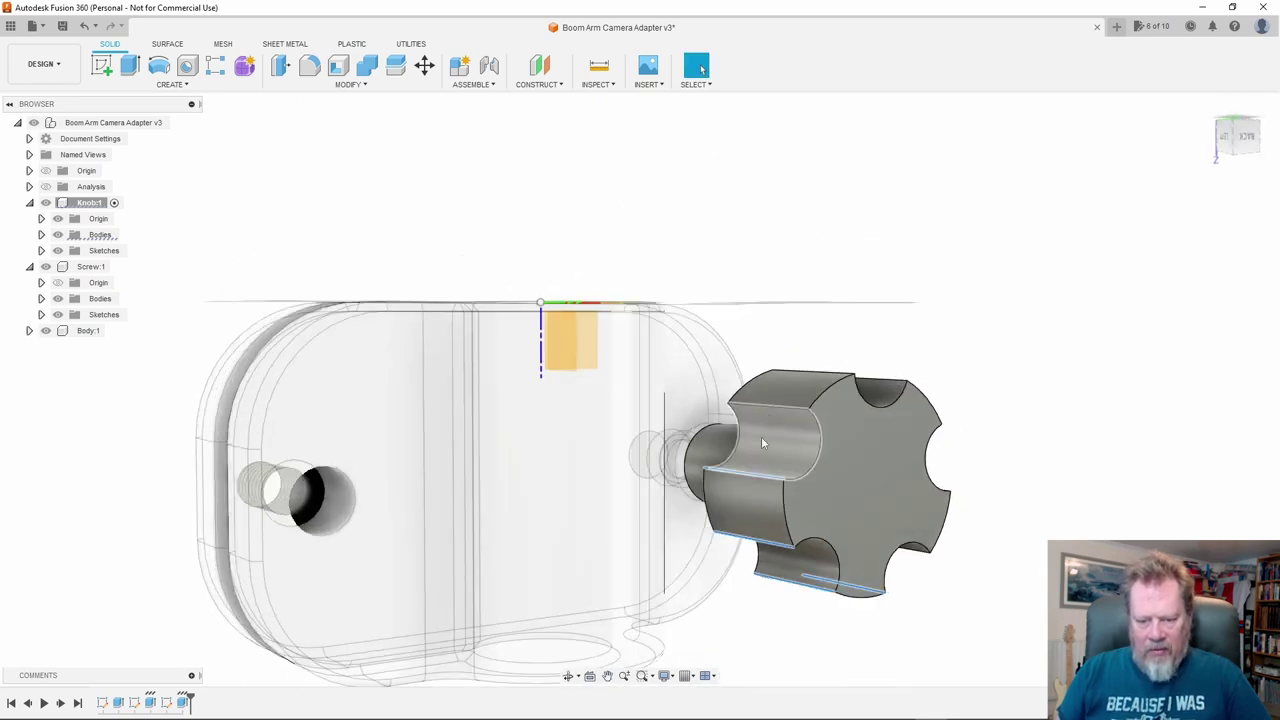
left_click(771, 406, "shift")
left_click(815, 374, "shift")
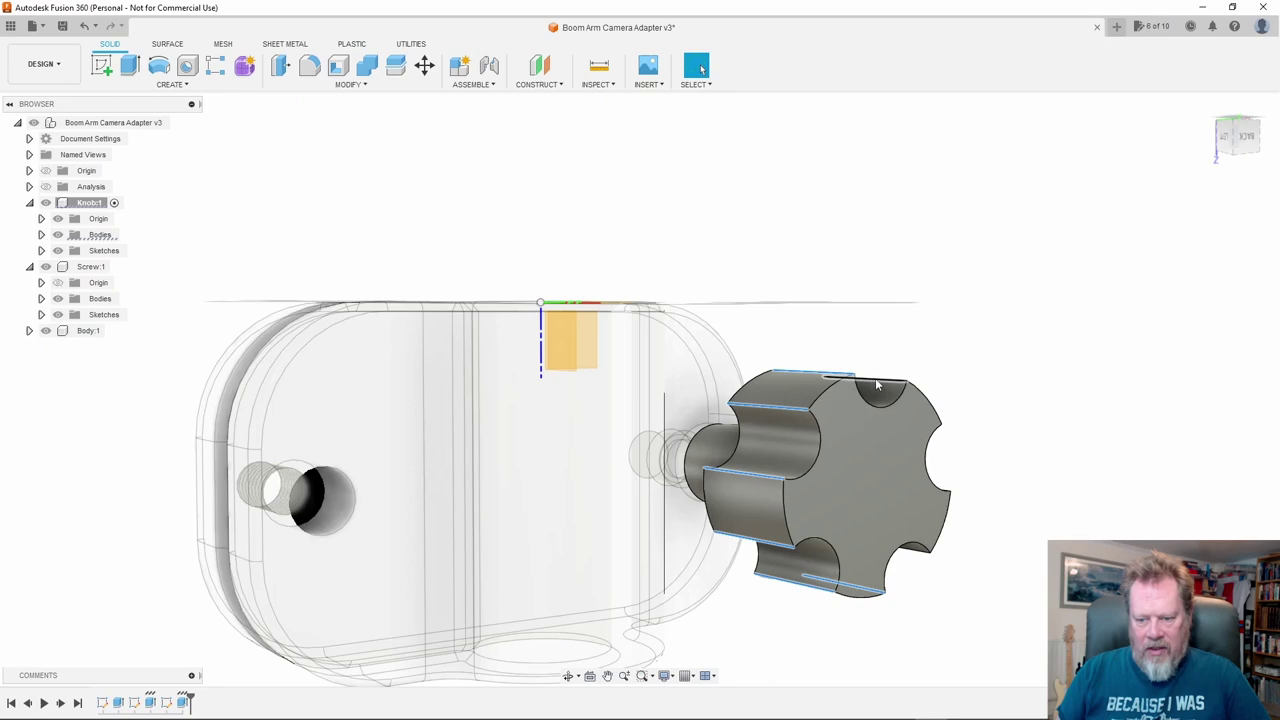
middle_click_drag(986, 400, 886, 366, "shift")
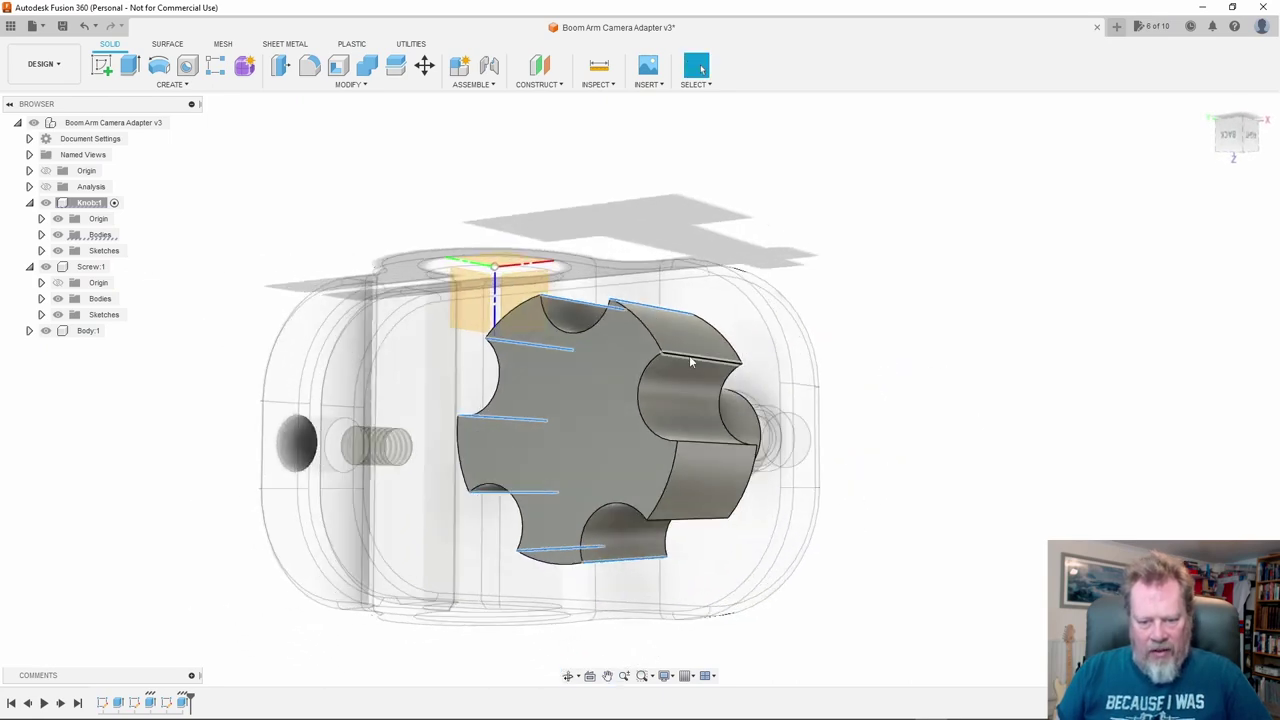
left_click(703, 442, "shift")
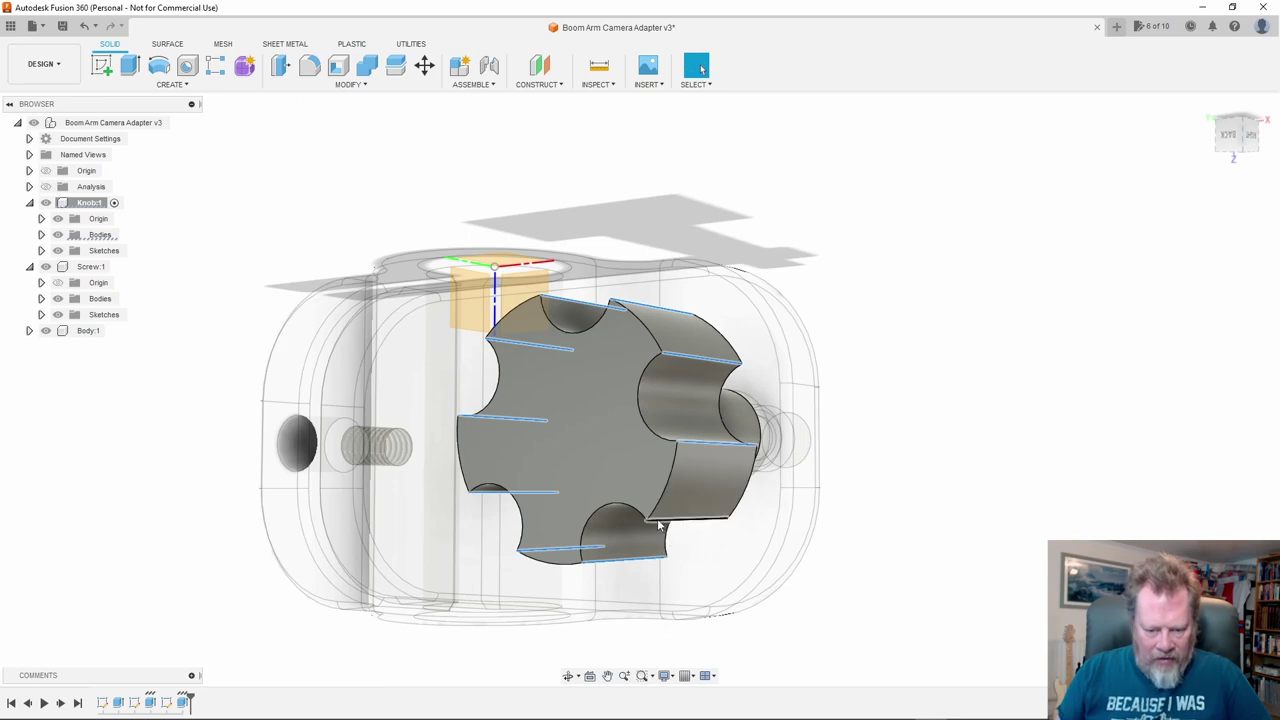
middle_click_drag(843, 483, 908, 427, "shift")
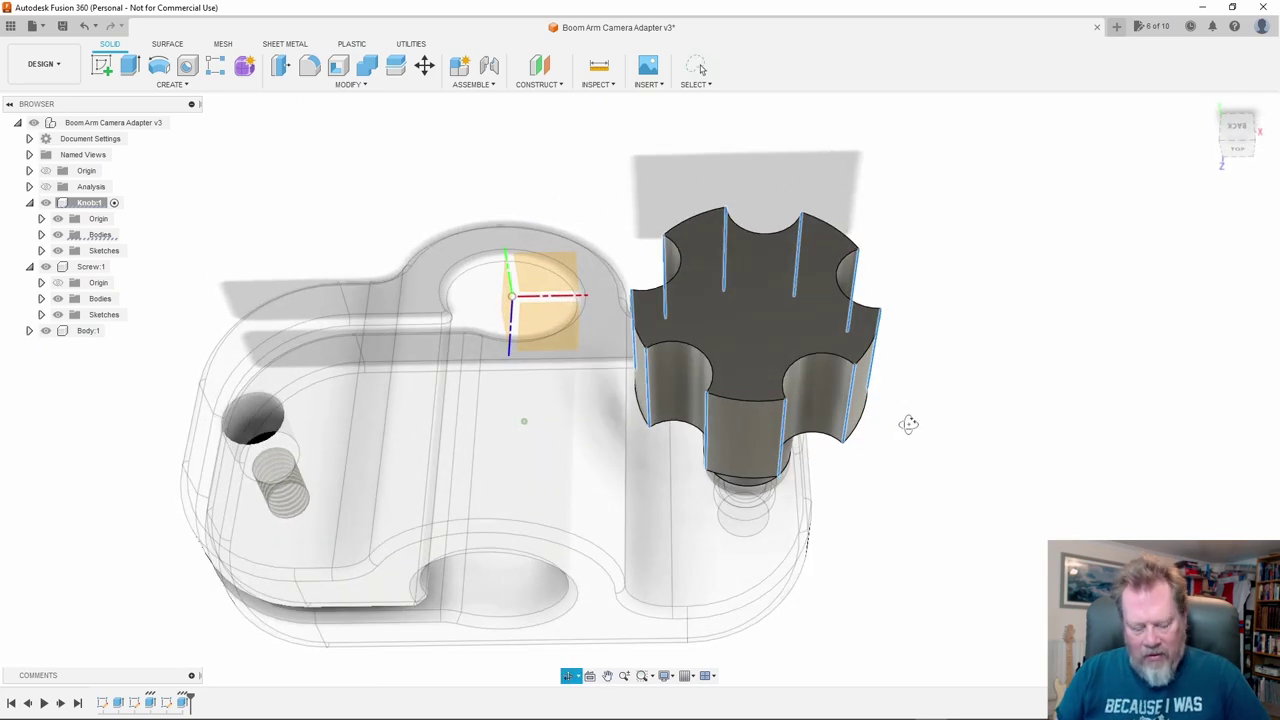
key("f")
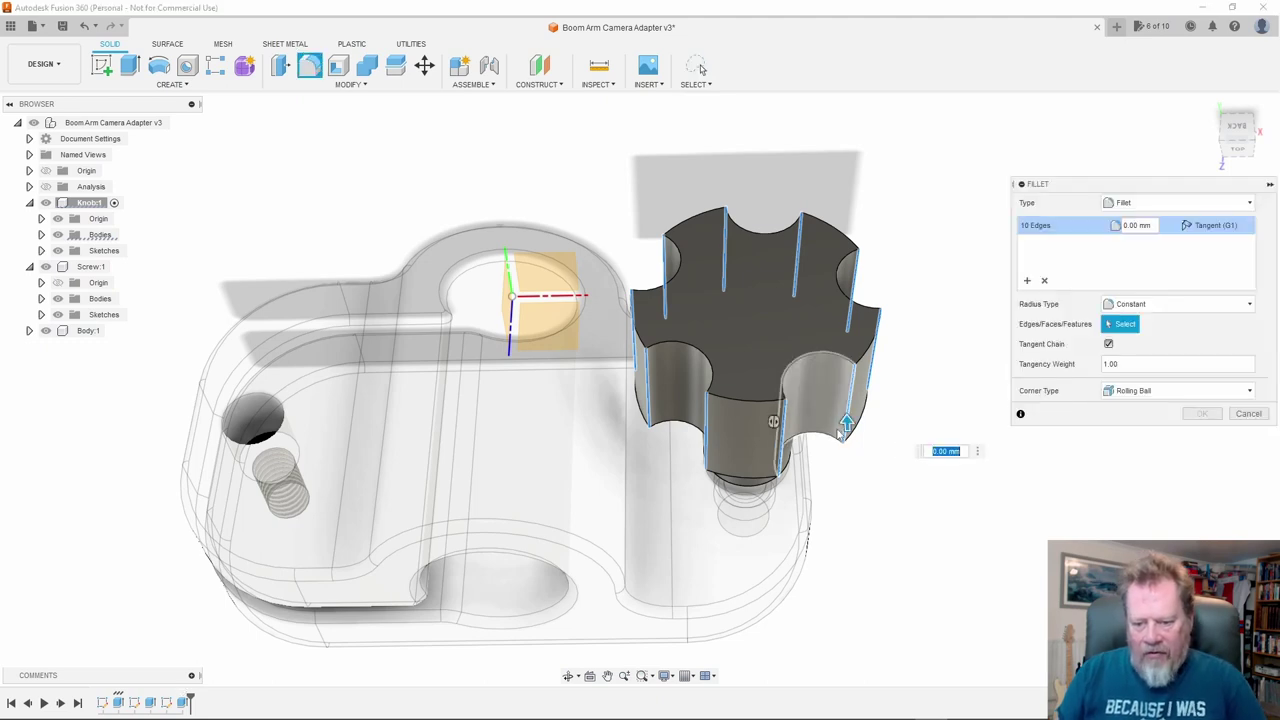
left_click_drag(845, 415, 846, 408)
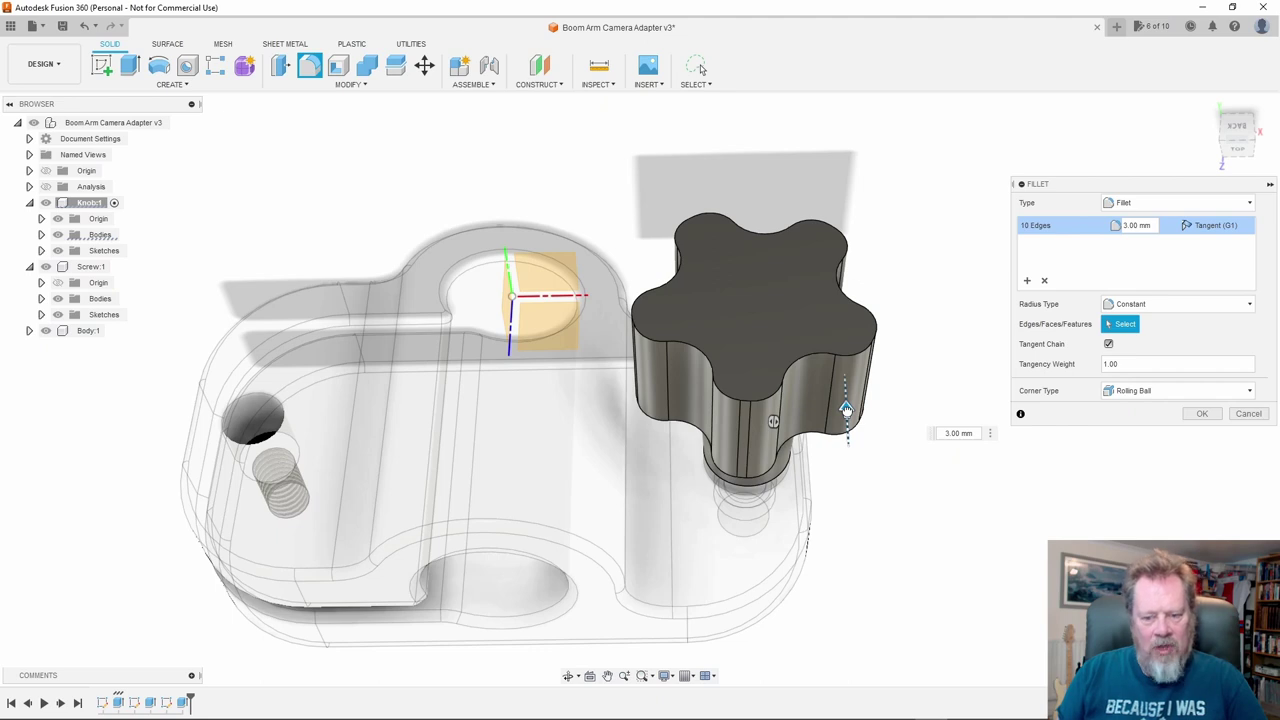
left_click(846, 409)
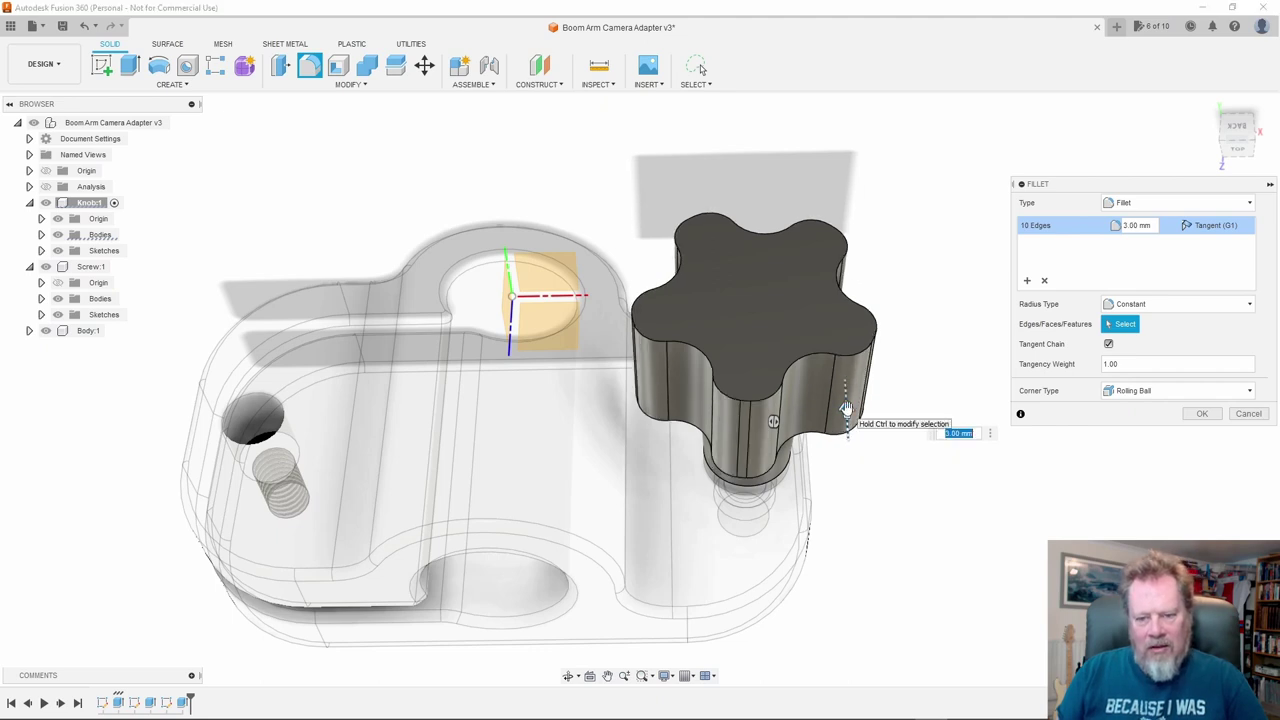
left_click(1200, 415)
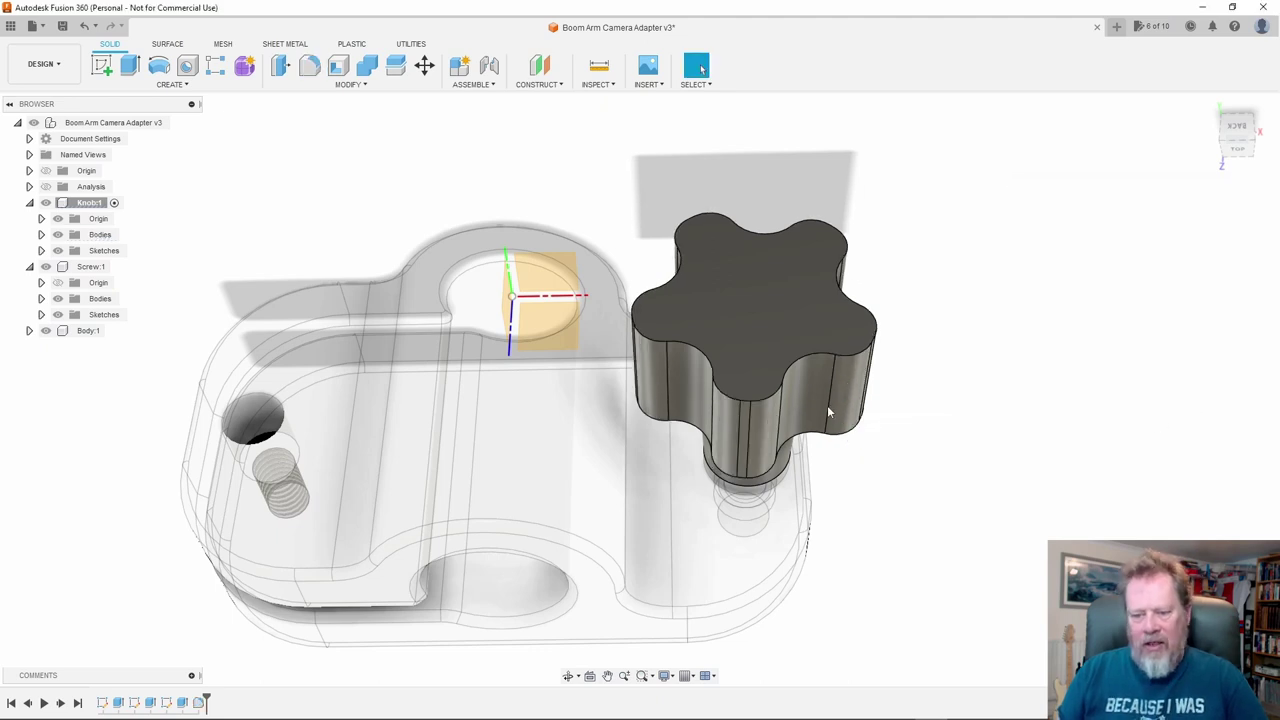
Fillet the entire outer edge of the knob head's top face with a 2.5 mm radius
key("f")
left_click(769, 400)
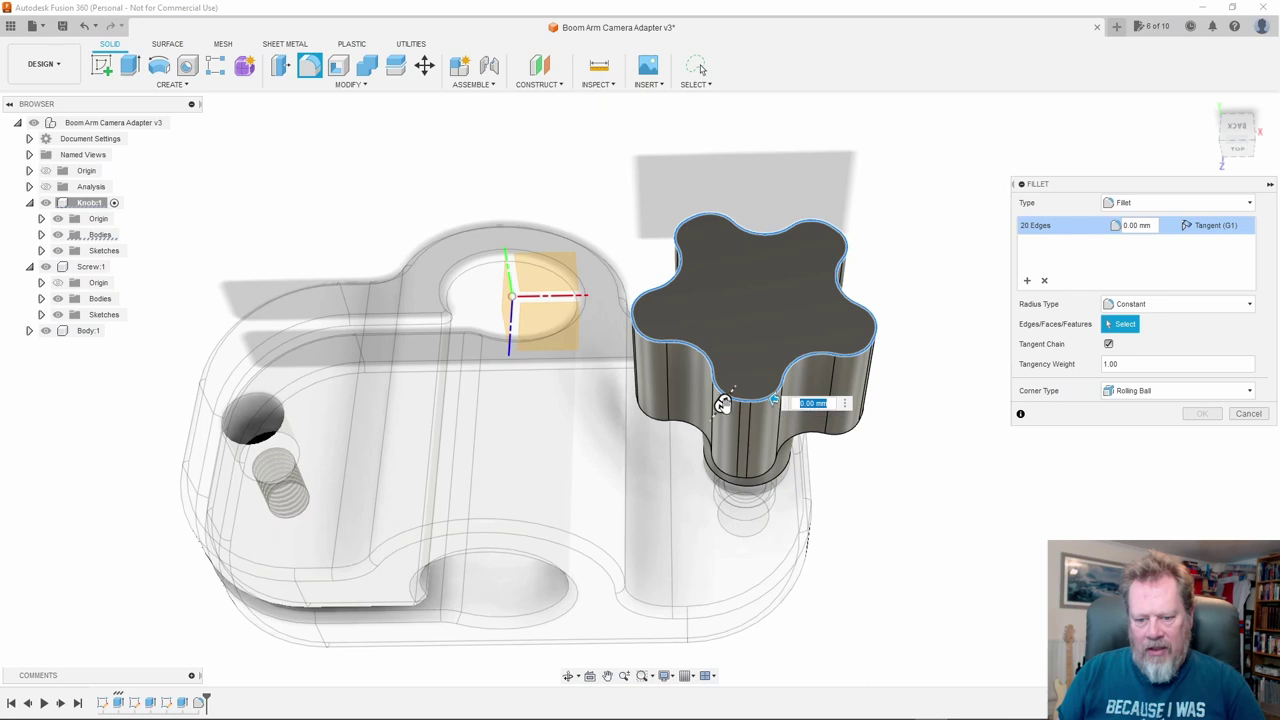
type("3")
key("Return")
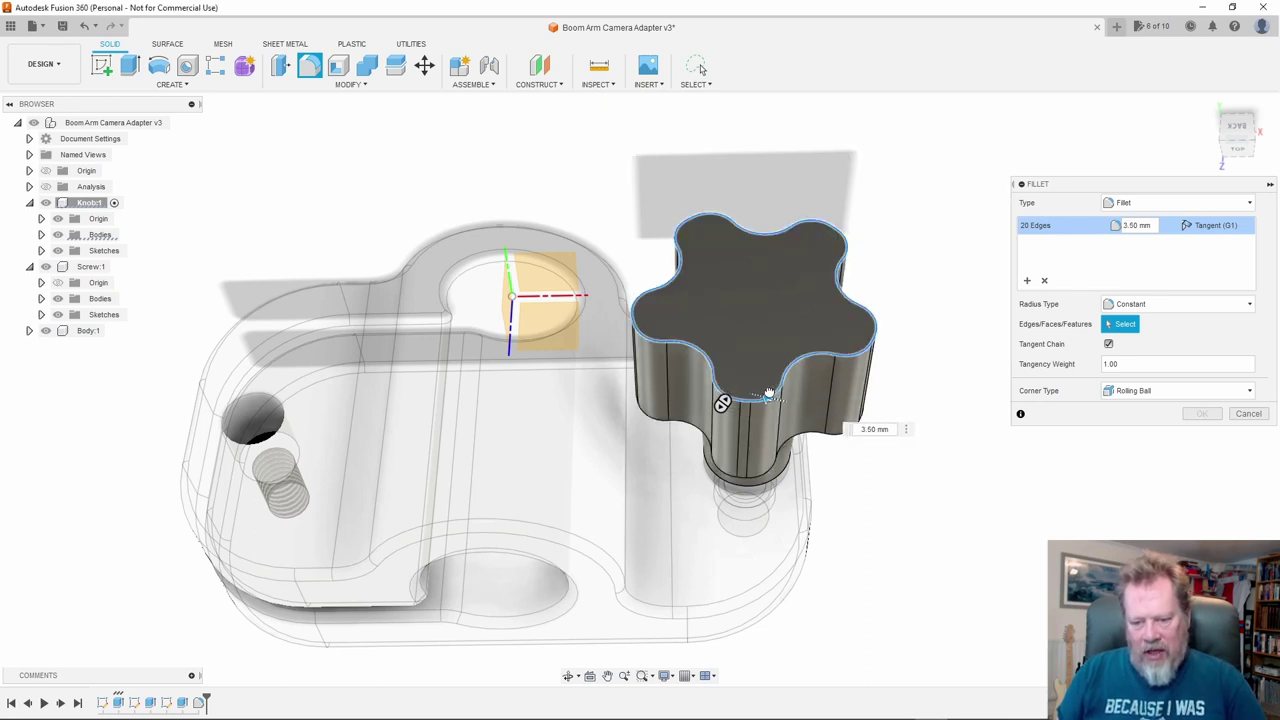
type("2.5")
key("Return")
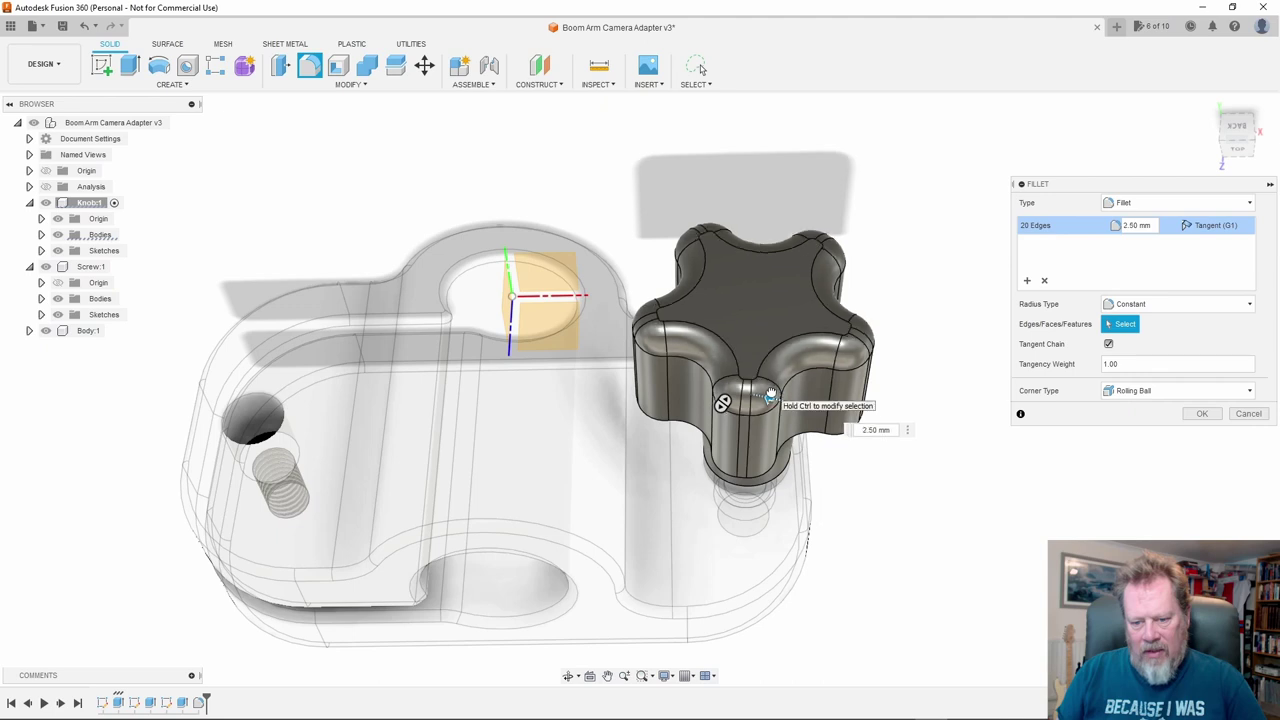